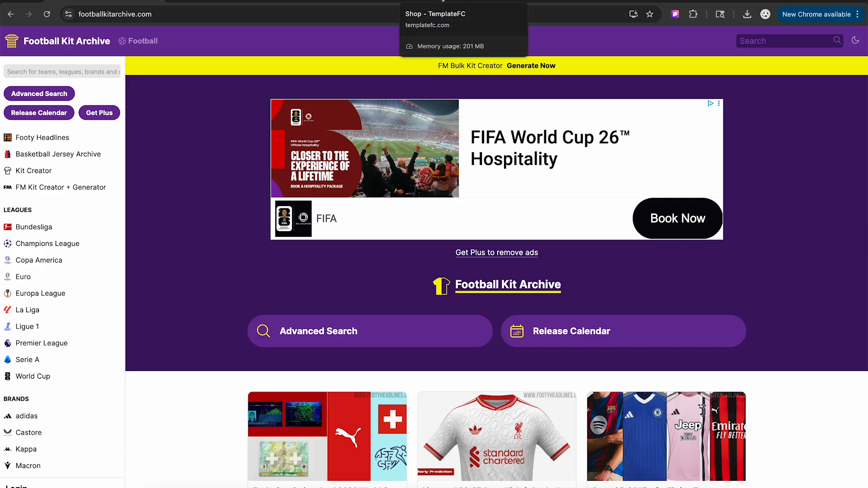
Browse the mock-up templates in the TemplateFC shop and open the Modern Piping Soccer Mock-up Templates product page
{"action": "left_click", "coordinate": [442, 1]}
{"action": "scroll", "coordinate": [672, 201], "scroll_direction": "up", "scroll_amount": 3}
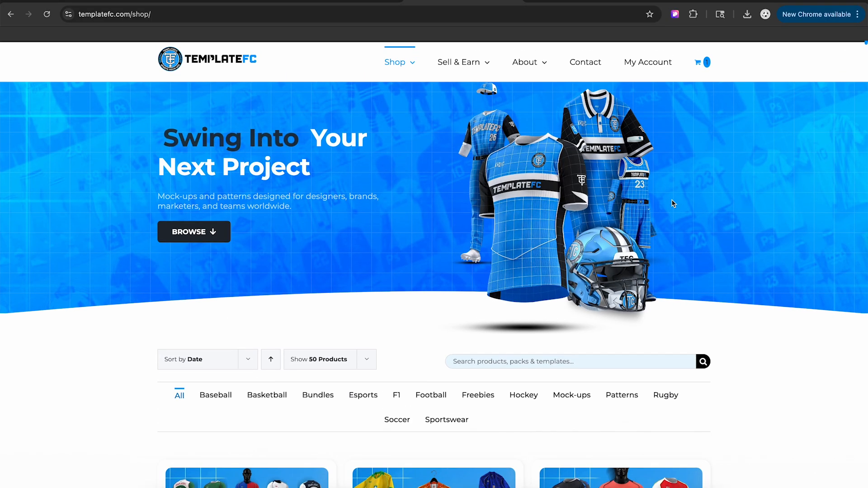
{"action": "scroll", "coordinate": [672, 204], "scroll_direction": "down", "scroll_amount": 2}
{"action": "scroll", "coordinate": [672, 203], "scroll_direction": "up", "scroll_amount": 2}
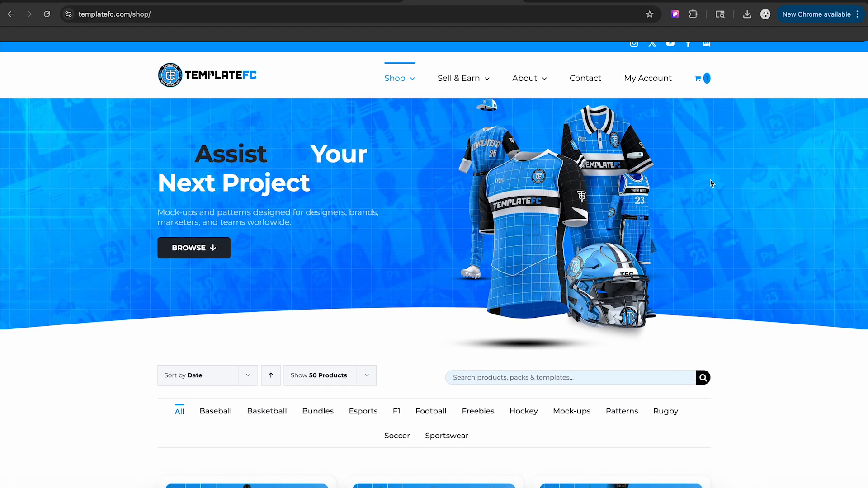
{"action": "scroll", "coordinate": [749, 207], "scroll_direction": "down", "scroll_amount": 4}
{"action": "scroll", "coordinate": [749, 204], "scroll_direction": "down", "scroll_amount": 3}
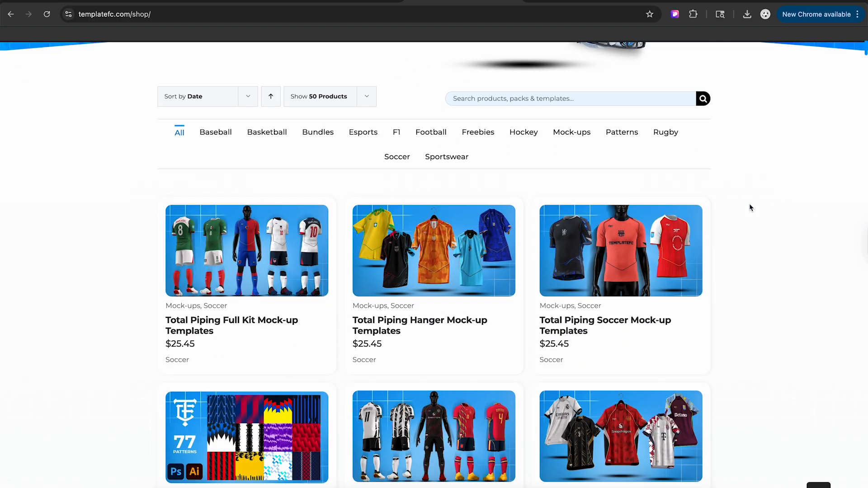
{"action": "scroll", "coordinate": [750, 205], "scroll_direction": "down", "scroll_amount": 2}
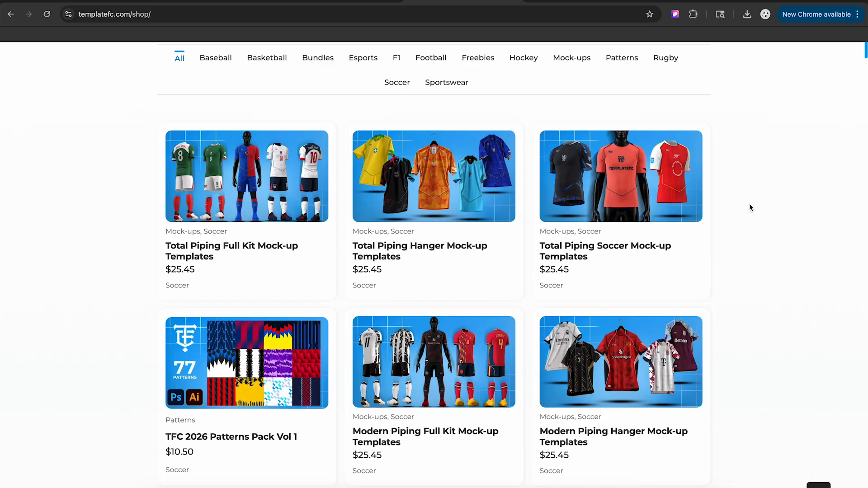
{"action": "scroll", "coordinate": [749, 206], "scroll_direction": "down", "scroll_amount": 1}
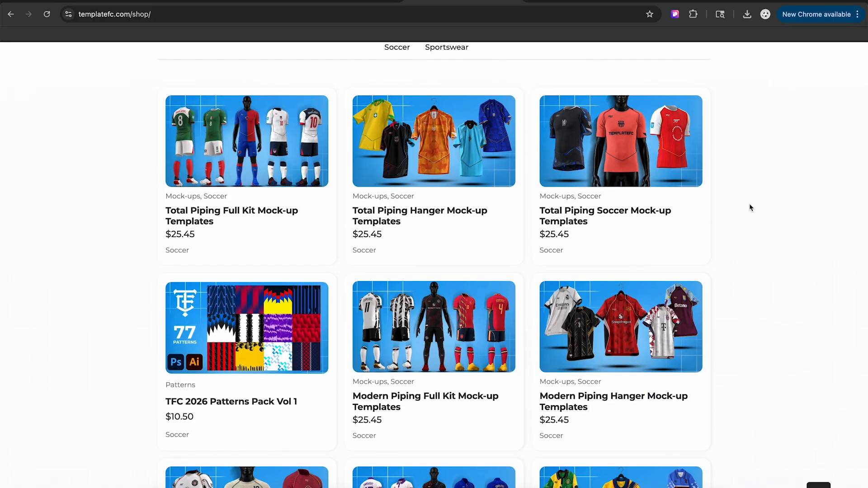
{"action": "scroll", "coordinate": [750, 208], "scroll_direction": "down", "scroll_amount": 1}
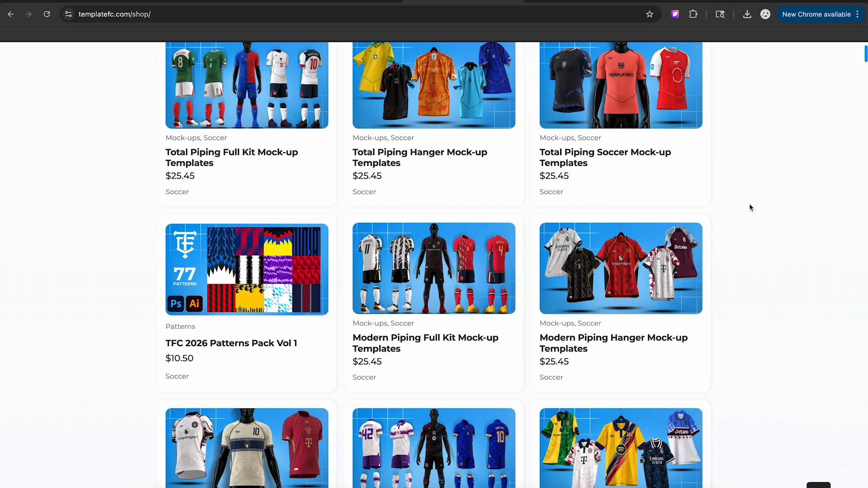
{"action": "scroll", "coordinate": [750, 208], "scroll_direction": "down", "scroll_amount": 1}
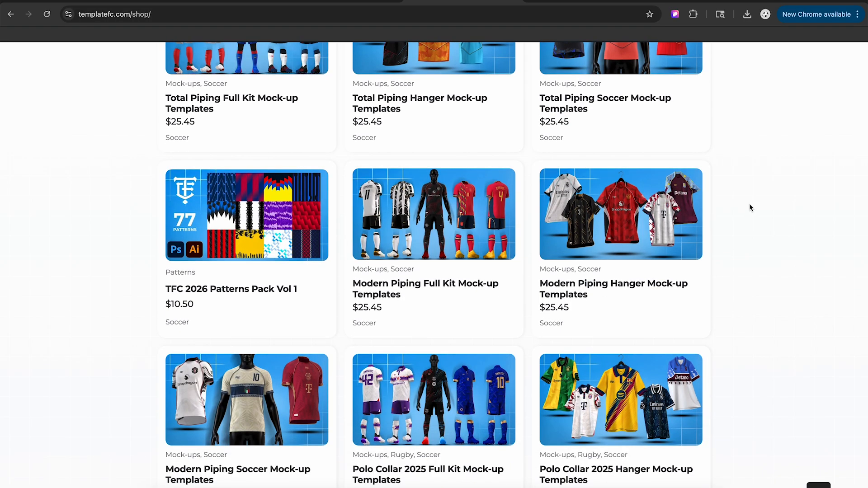
{"action": "scroll", "coordinate": [749, 208], "scroll_direction": "down", "scroll_amount": 1}
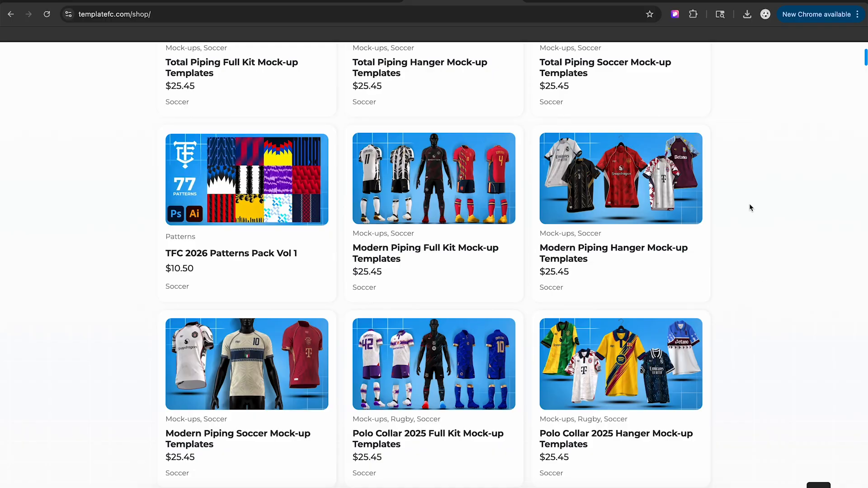
{"action": "scroll", "coordinate": [750, 208], "scroll_direction": "down", "scroll_amount": 1}
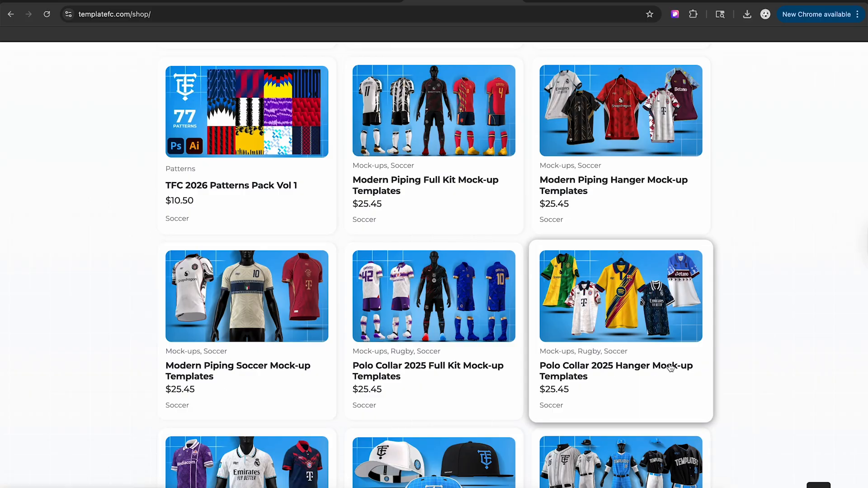
{"action": "scroll", "coordinate": [792, 275], "scroll_direction": "down", "scroll_amount": 1}
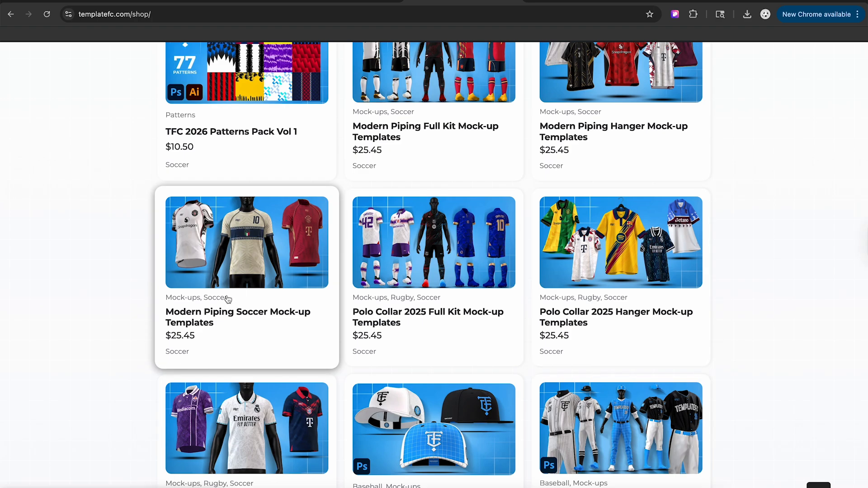
{"action": "scroll", "coordinate": [227, 299], "scroll_direction": "down", "scroll_amount": 9}
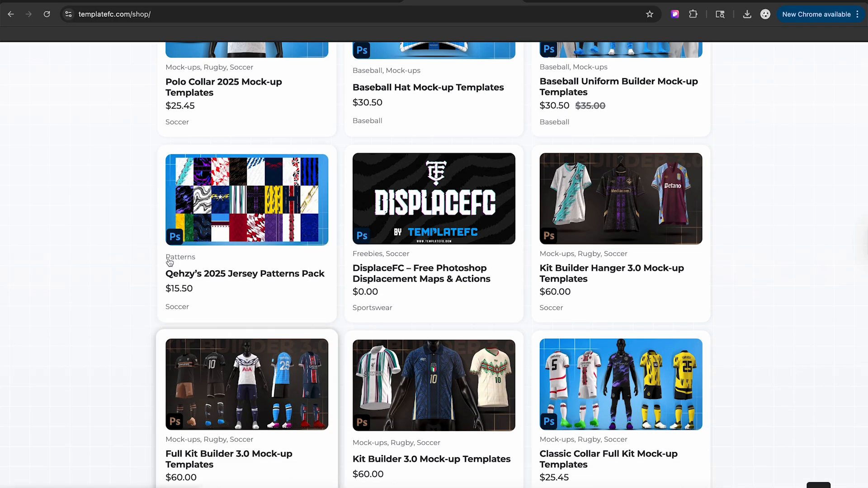
{"action": "scroll", "coordinate": [170, 263], "scroll_direction": "up", "scroll_amount": 9}
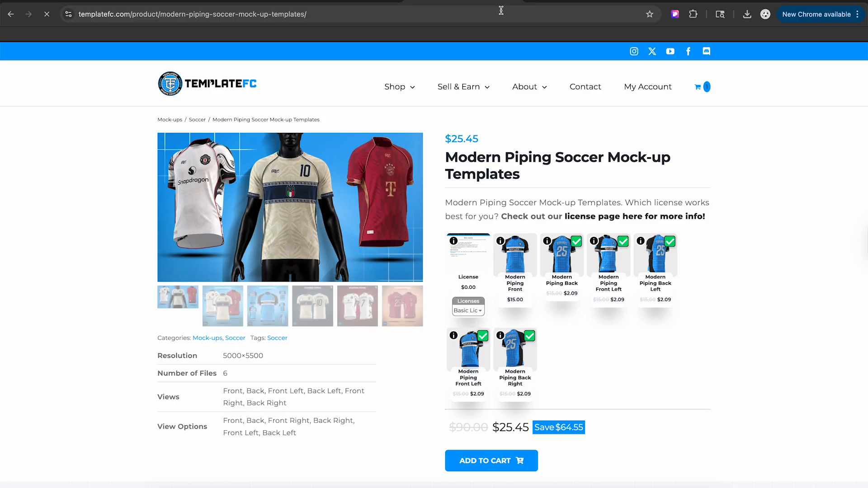
{"action": "mouse_move", "coordinate": [212, 42]}
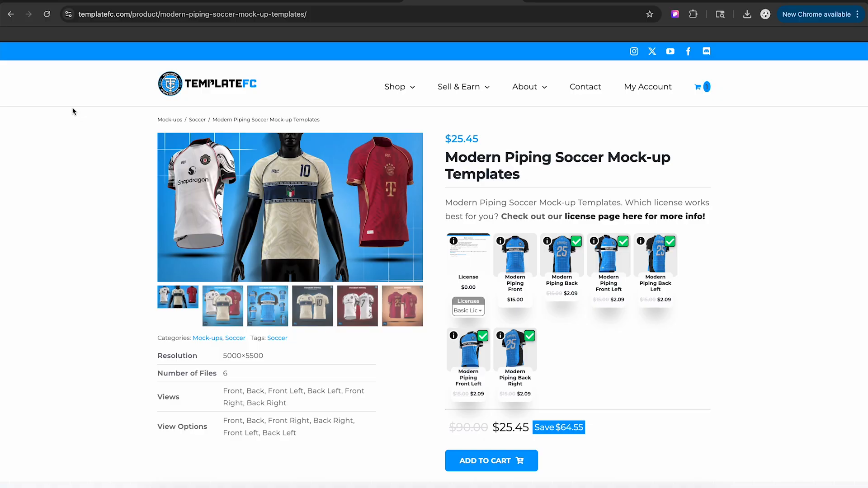
Switch to the Football Kit Archive site and search it for "argentina"
{"action": "left_click", "coordinate": [95, 3]}
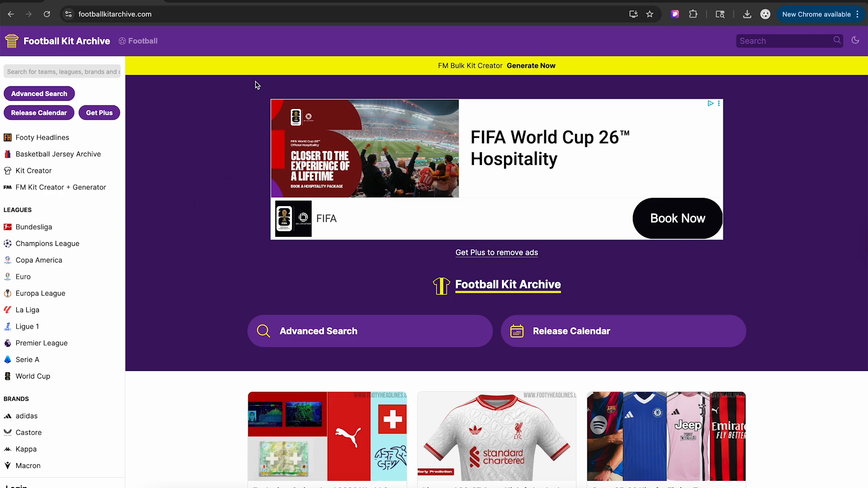
{"action": "left_click", "coordinate": [784, 40]}
{"action": "type", "text": "argentin"}
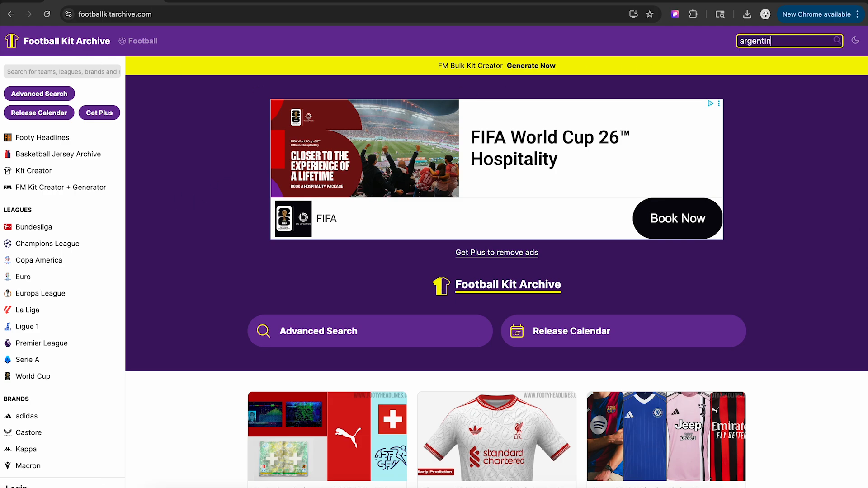
{"action": "type", "text": "a"}
{"action": "key", "text": "Return"}
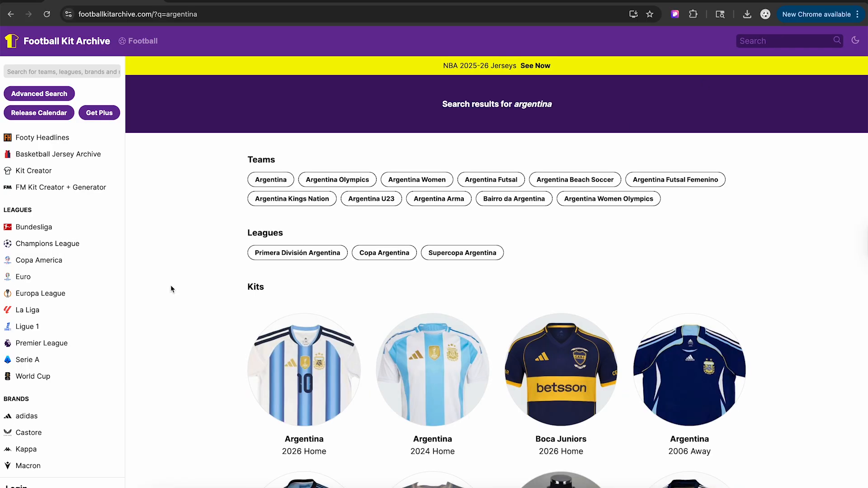
Open the Argentina team's kit history from the search results and dismiss the advert
{"action": "scroll", "coordinate": [171, 288], "scroll_direction": "down", "scroll_amount": 1}
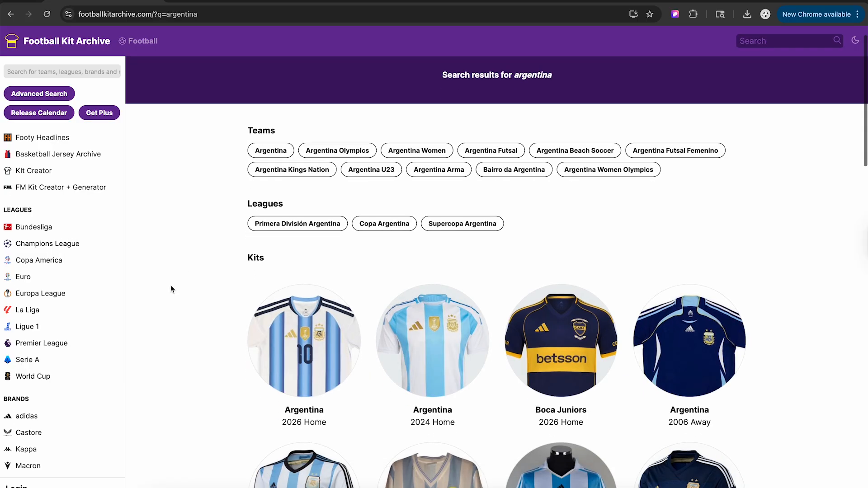
{"action": "left_click", "coordinate": [271, 154]}
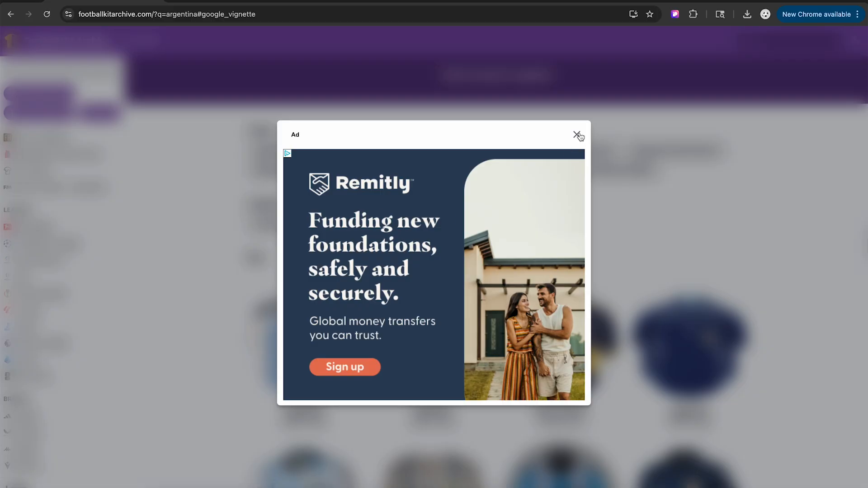
{"action": "scroll", "coordinate": [235, 204], "scroll_direction": "down", "scroll_amount": 5}
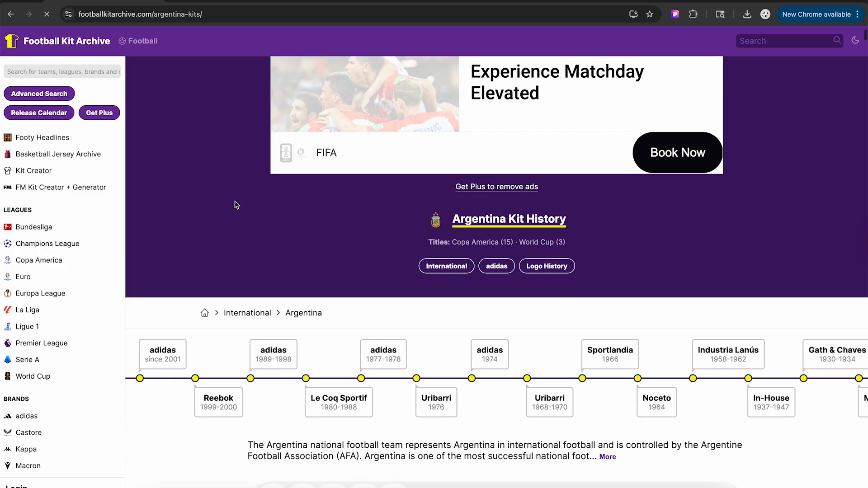
Open the Argentina 2026 Home kit from the team's 2020s kits in a new tab and enlarge its shirt photo
{"action": "scroll", "coordinate": [195, 252], "scroll_direction": "down", "scroll_amount": 15}
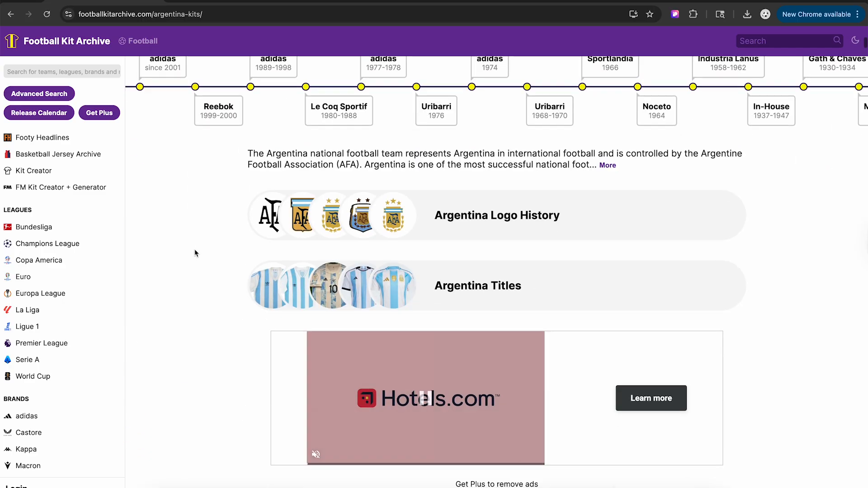
{"action": "scroll", "coordinate": [195, 252], "scroll_direction": "up", "scroll_amount": 7}
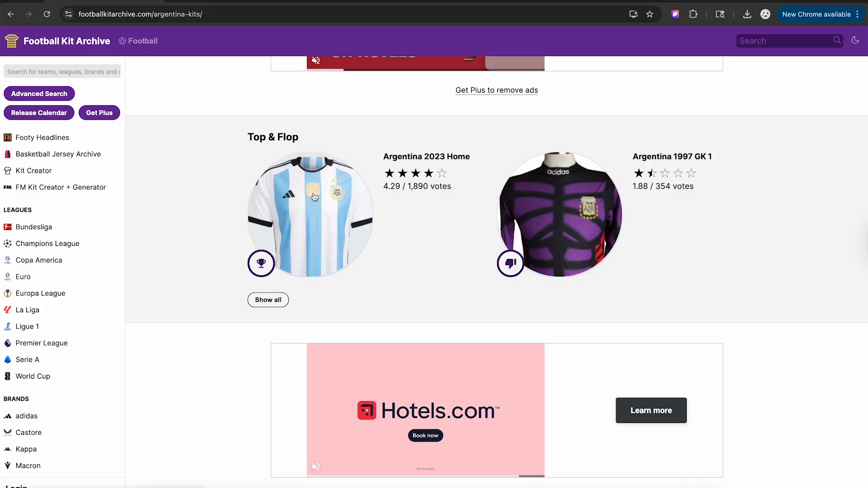
{"action": "scroll", "coordinate": [183, 218], "scroll_direction": "down", "scroll_amount": 2}
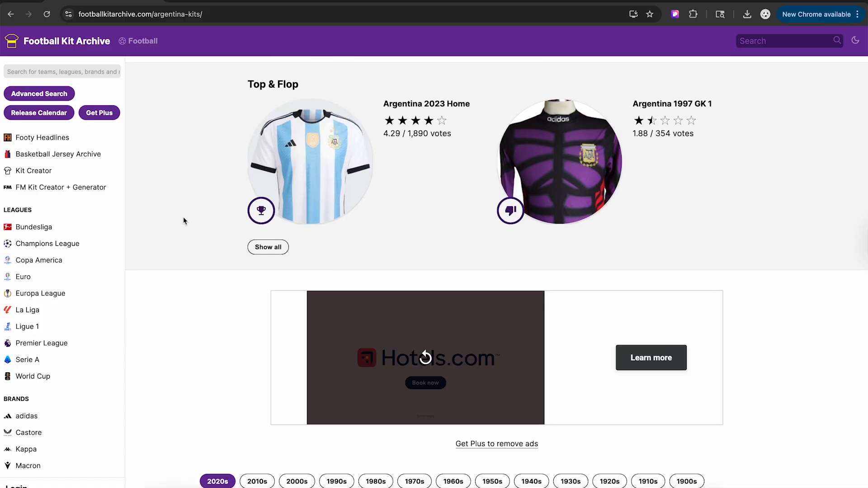
{"action": "scroll", "coordinate": [183, 221], "scroll_direction": "down", "scroll_amount": 4}
{"action": "scroll", "coordinate": [183, 220], "scroll_direction": "down", "scroll_amount": 1}
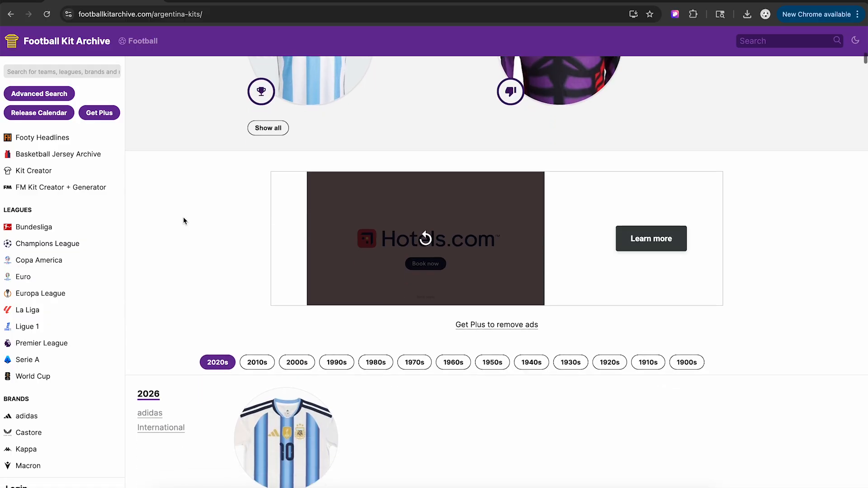
{"action": "scroll", "coordinate": [183, 221], "scroll_direction": "down", "scroll_amount": 7}
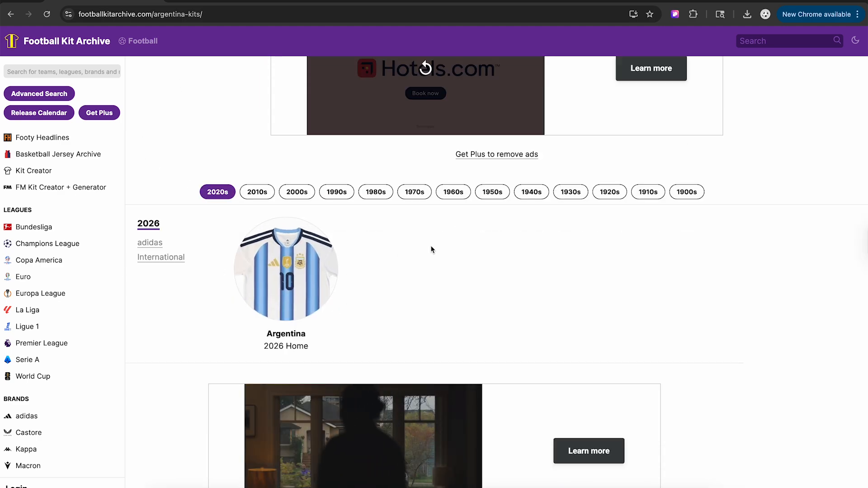
{"action": "scroll", "coordinate": [420, 240], "scroll_direction": "down", "scroll_amount": 2}
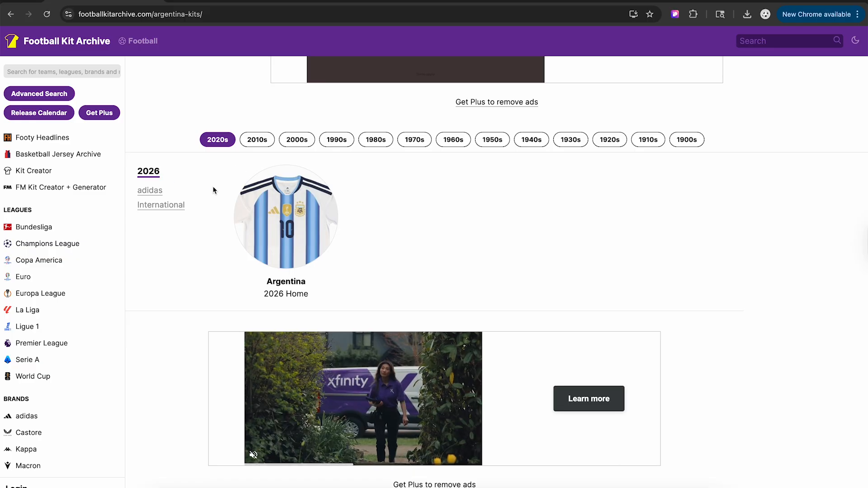
{"action": "right_click", "coordinate": [285, 201]}
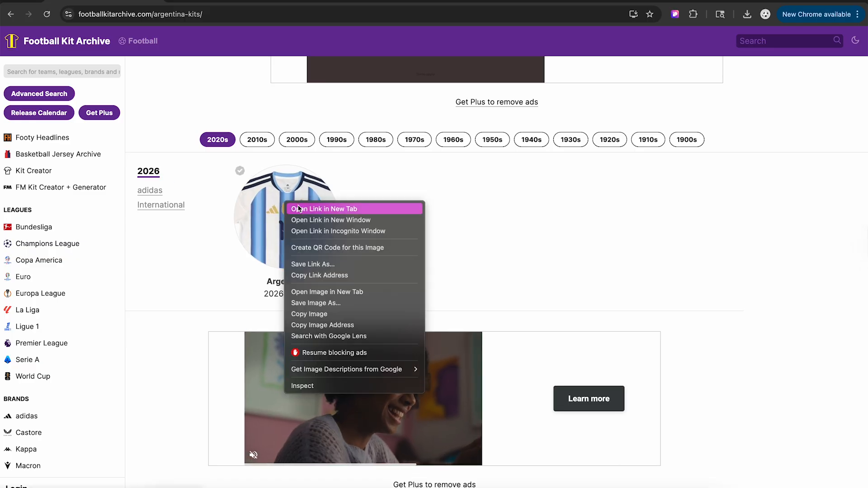
{"action": "left_click", "coordinate": [432, 197]}
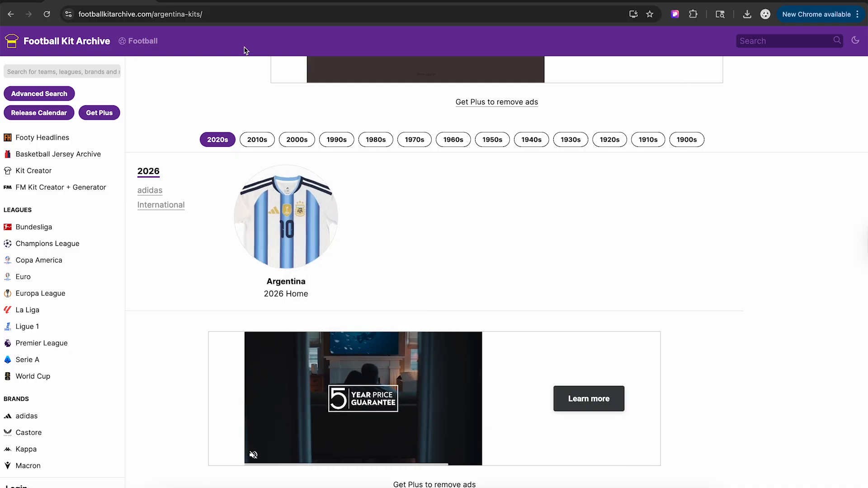
{"action": "left_click", "coordinate": [221, 1]}
{"action": "scroll", "coordinate": [272, 161], "scroll_direction": "down", "scroll_amount": 5}
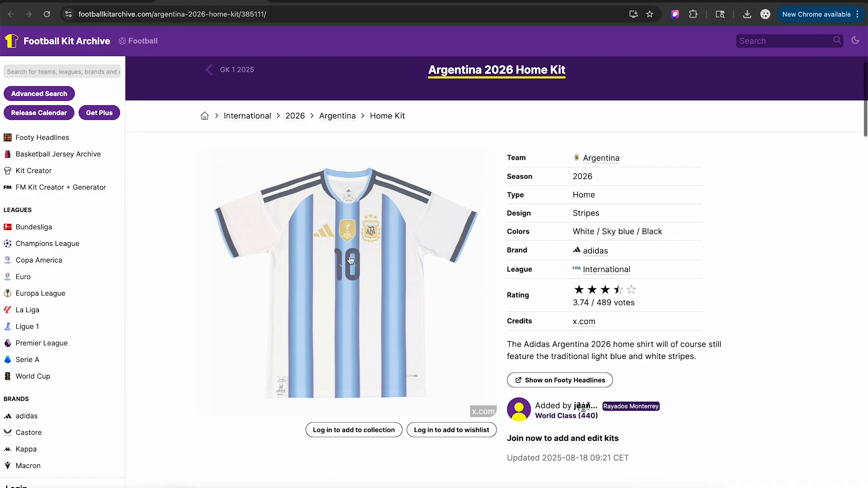
{"action": "left_click", "coordinate": [349, 256]}
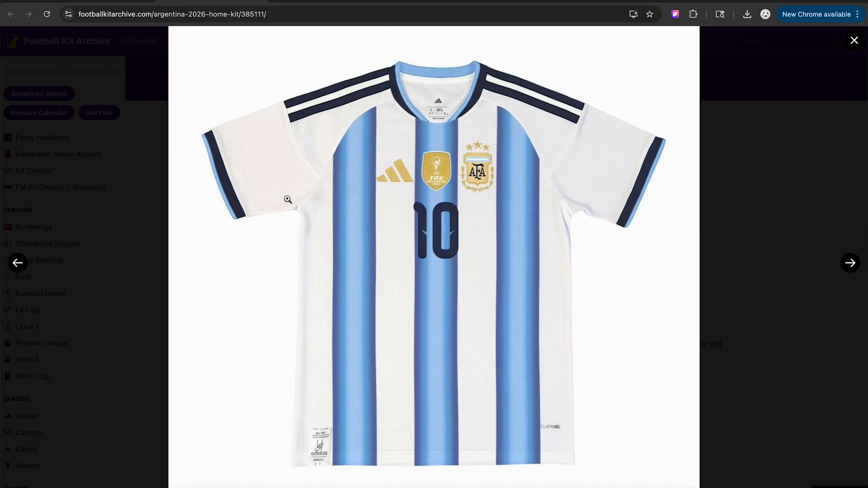
Return to the Argentina kit list and open the 2021-22 Home kit in a new tab
{"action": "left_click", "coordinate": [113, 2]}
{"action": "scroll", "coordinate": [699, 253], "scroll_direction": "down", "scroll_amount": 8}
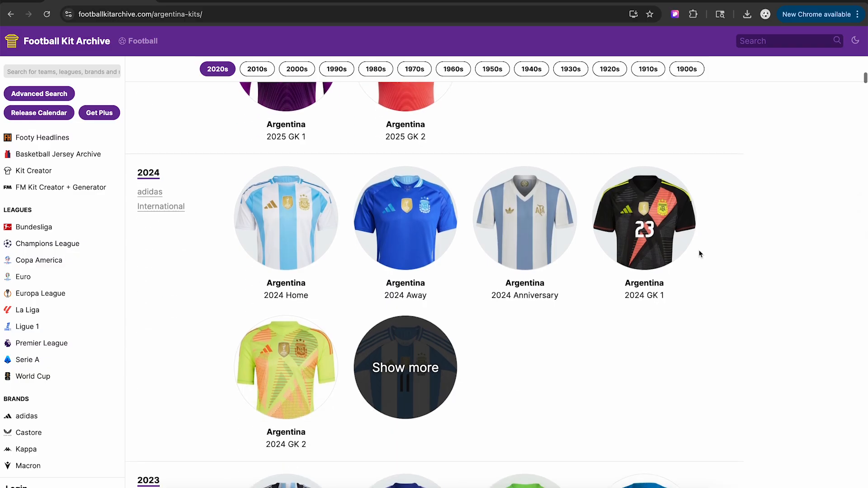
{"action": "scroll", "coordinate": [729, 249], "scroll_direction": "down", "scroll_amount": 1}
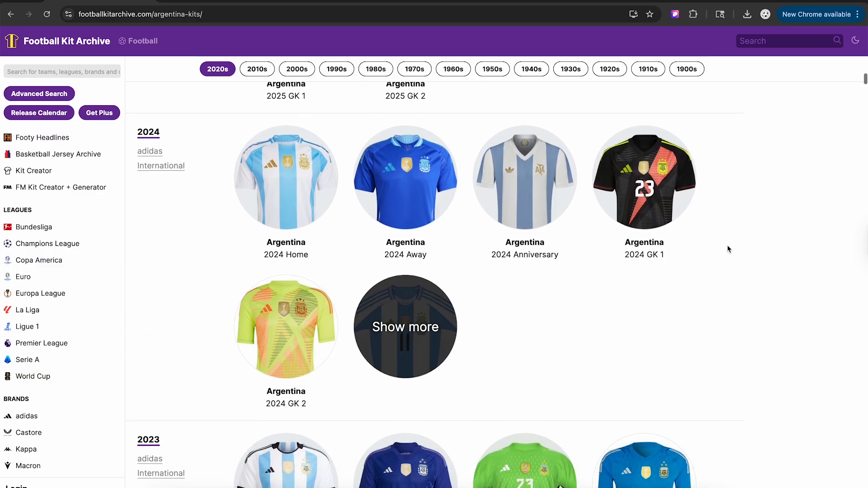
{"action": "scroll", "coordinate": [728, 248], "scroll_direction": "down", "scroll_amount": 8}
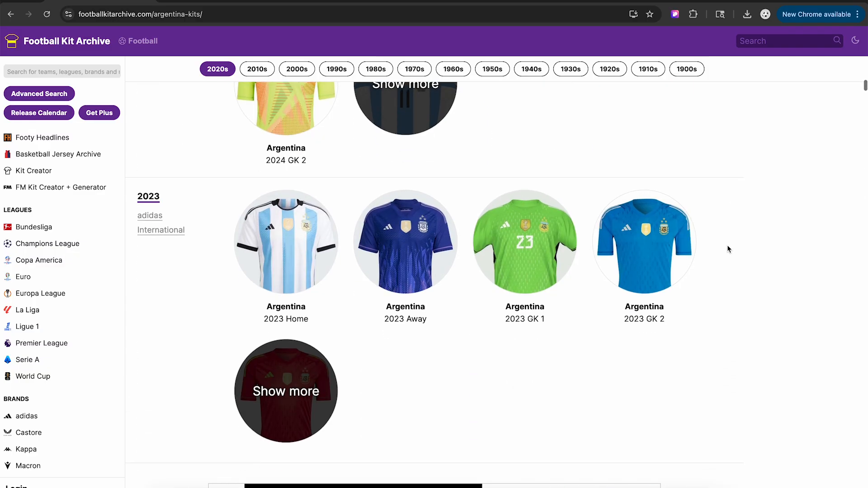
{"action": "scroll", "coordinate": [727, 248], "scroll_direction": "down", "scroll_amount": 7}
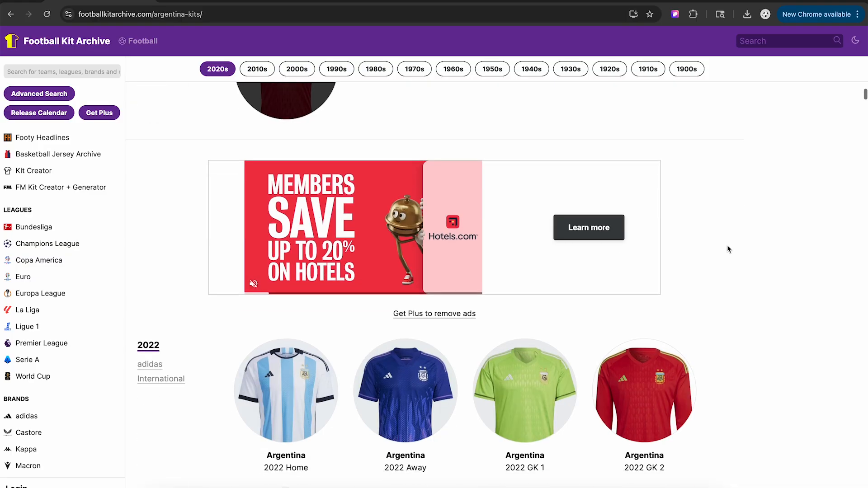
{"action": "scroll", "coordinate": [727, 248], "scroll_direction": "down", "scroll_amount": 6}
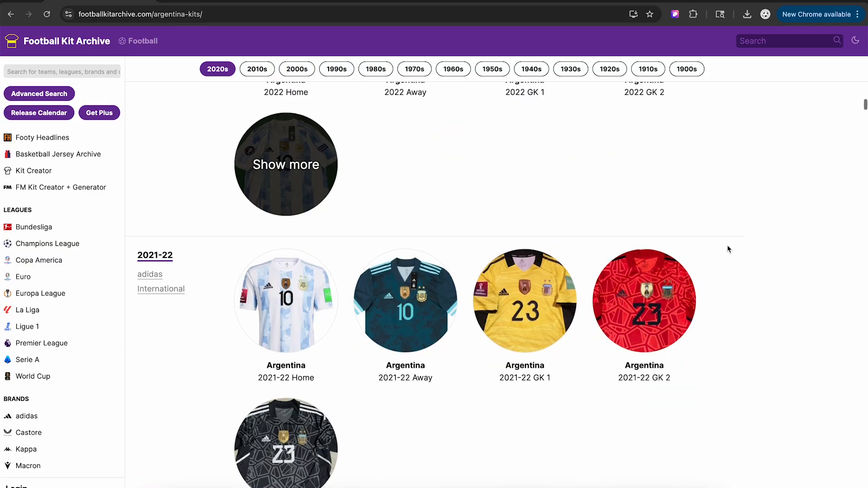
{"action": "right_click", "coordinate": [300, 241]}
{"action": "left_click", "coordinate": [309, 250]}
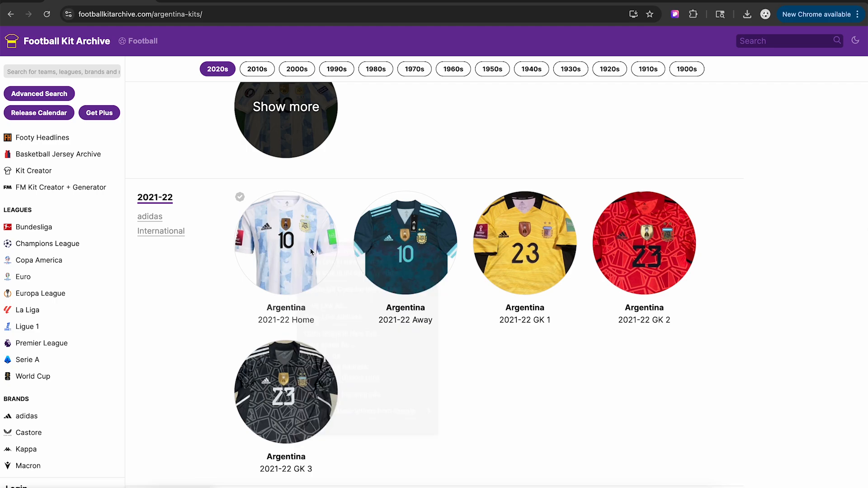
Find the Argentina 2006 Home kit among the team's 2000s kits and open it in a new tab
{"action": "scroll", "coordinate": [582, 329], "scroll_direction": "down", "scroll_amount": 20}
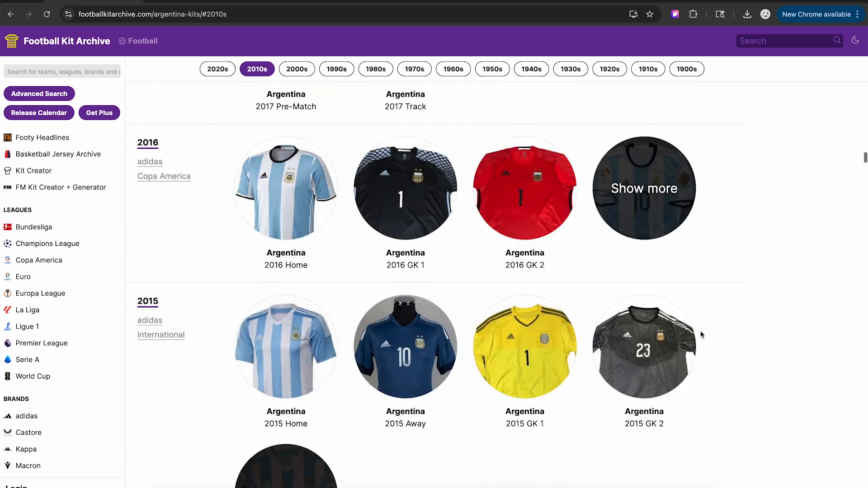
{"action": "scroll", "coordinate": [701, 333], "scroll_direction": "down", "scroll_amount": 10}
{"action": "scroll", "coordinate": [701, 333], "scroll_direction": "up", "scroll_amount": 1}
{"action": "right_click", "coordinate": [290, 172]}
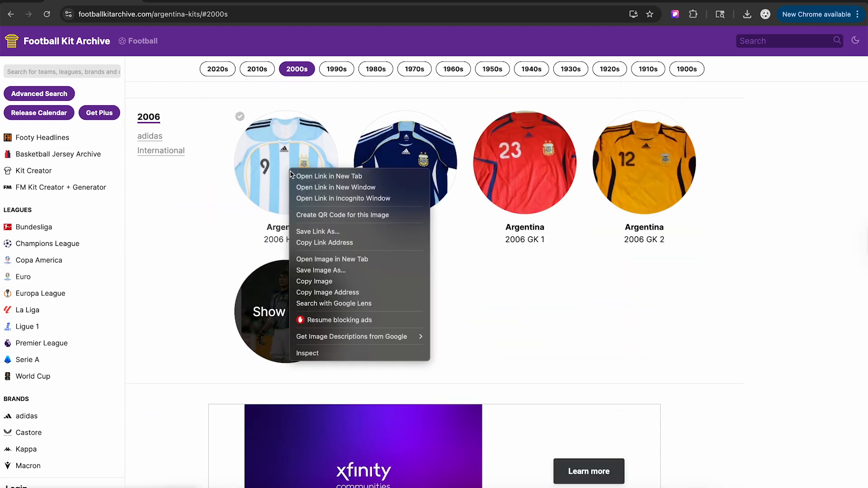
{"action": "left_click", "coordinate": [303, 176]}
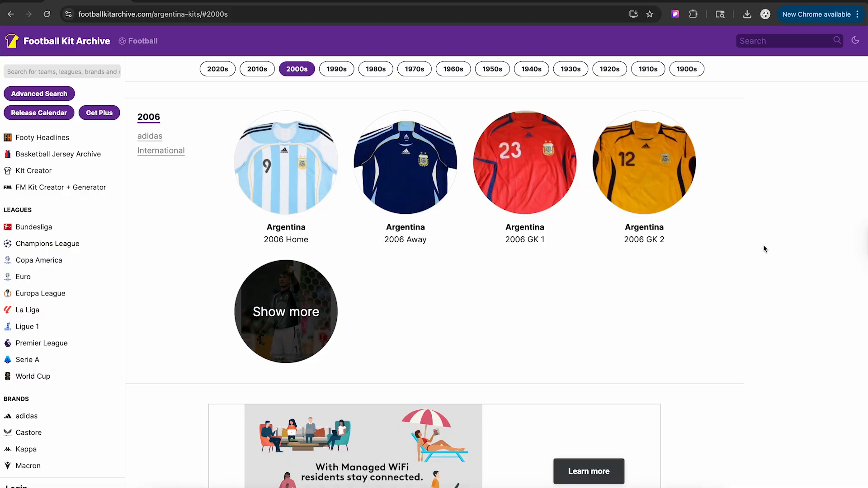
Look through Argentina's older kits from the early 2000s back to the 1970s for design references
{"action": "scroll", "coordinate": [763, 246], "scroll_direction": "down", "scroll_amount": 20}
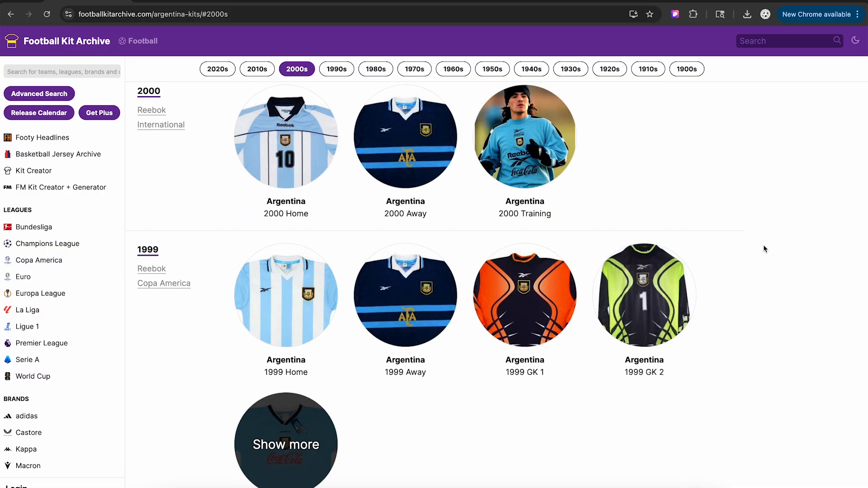
{"action": "scroll", "coordinate": [763, 246], "scroll_direction": "down", "scroll_amount": 15}
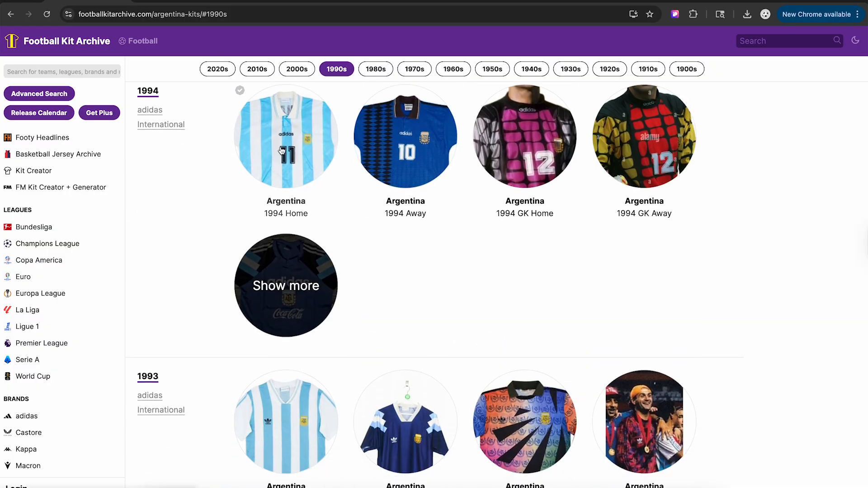
{"action": "scroll", "coordinate": [244, 163], "scroll_direction": "up", "scroll_amount": 2}
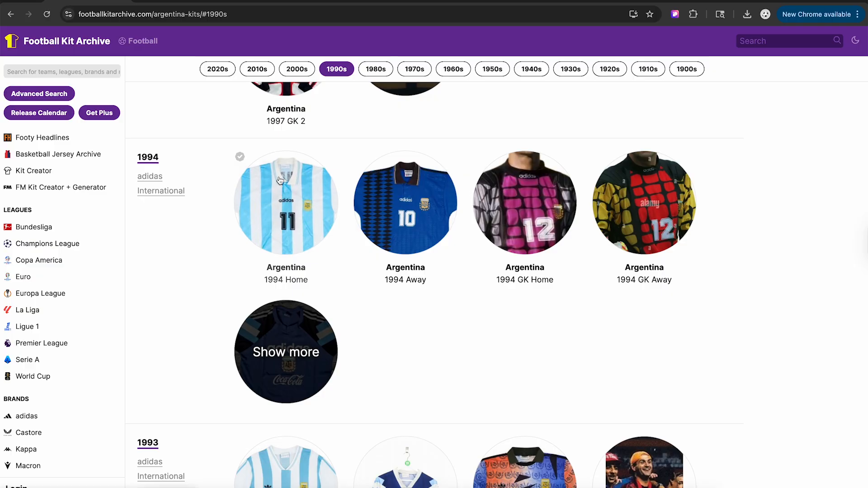
{"action": "scroll", "coordinate": [199, 251], "scroll_direction": "up", "scroll_amount": 3}
{"action": "scroll", "coordinate": [199, 250], "scroll_direction": "down", "scroll_amount": 2}
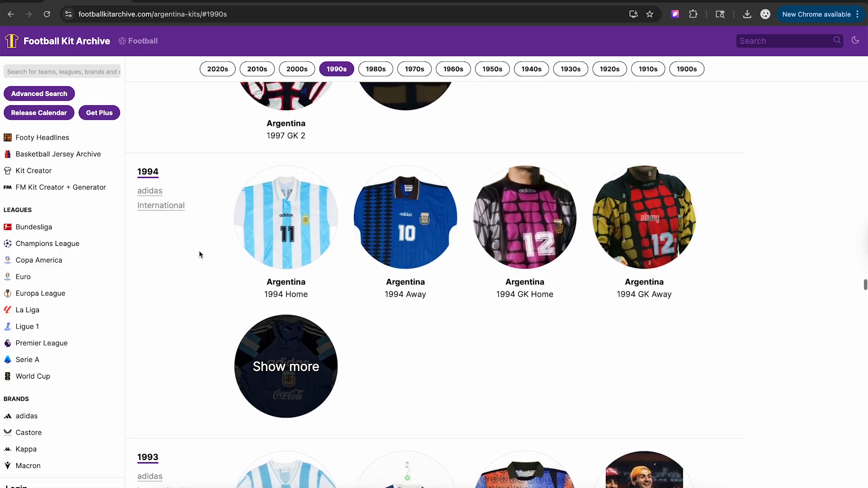
{"action": "scroll", "coordinate": [199, 252], "scroll_direction": "down", "scroll_amount": 1}
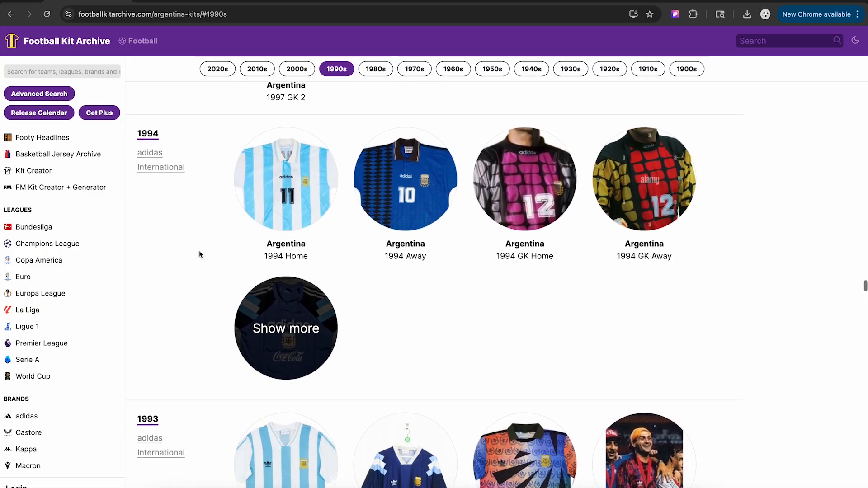
{"action": "scroll", "coordinate": [199, 254], "scroll_direction": "down", "scroll_amount": 8}
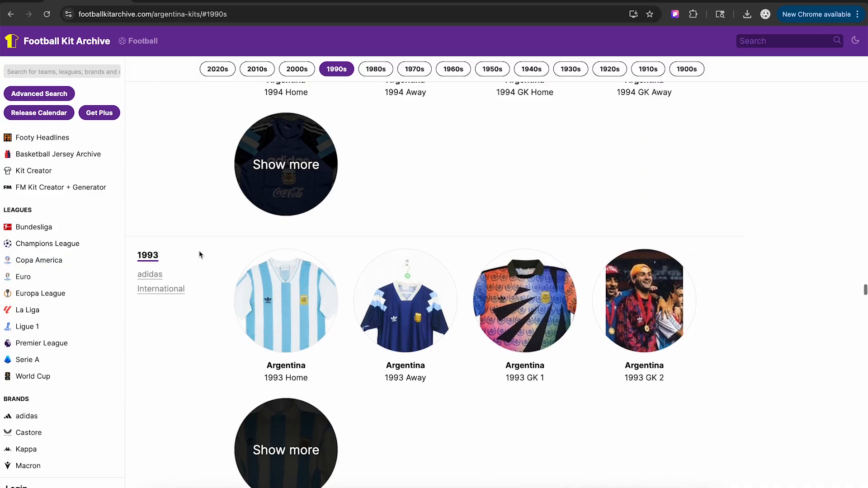
{"action": "scroll", "coordinate": [199, 254], "scroll_direction": "down", "scroll_amount": 9}
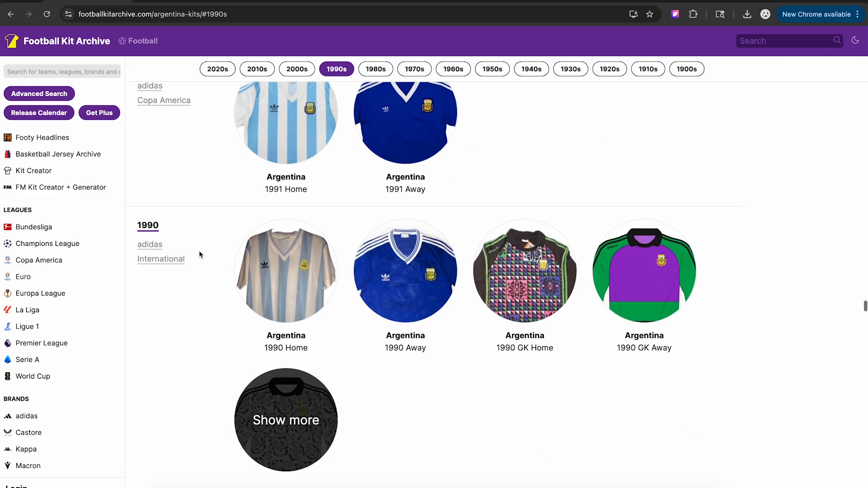
{"action": "scroll", "coordinate": [199, 255], "scroll_direction": "down", "scroll_amount": 9}
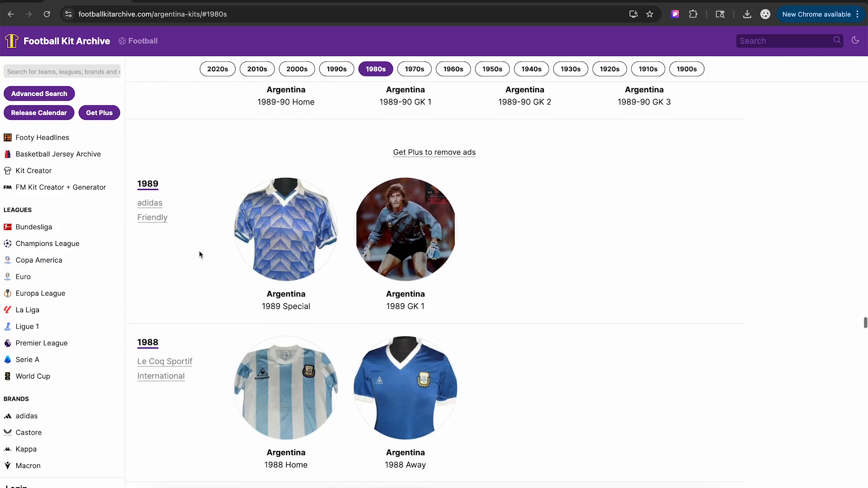
{"action": "scroll", "coordinate": [199, 255], "scroll_direction": "down", "scroll_amount": 8}
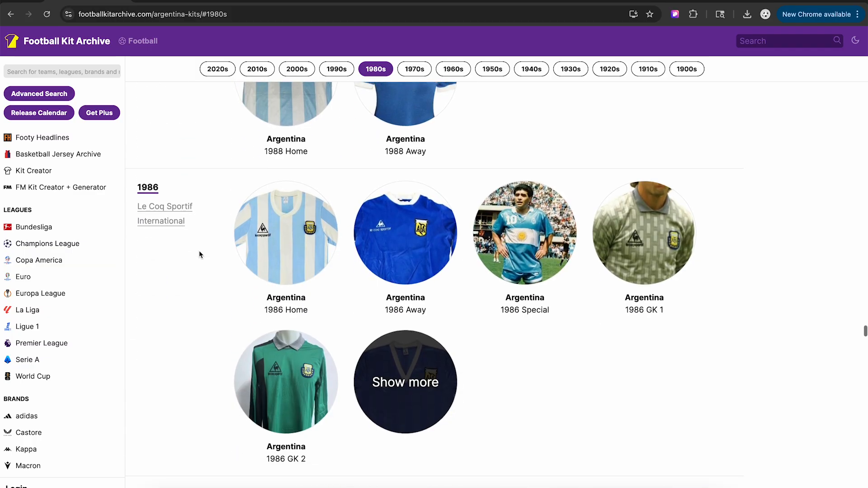
{"action": "scroll", "coordinate": [199, 255], "scroll_direction": "down", "scroll_amount": 12}
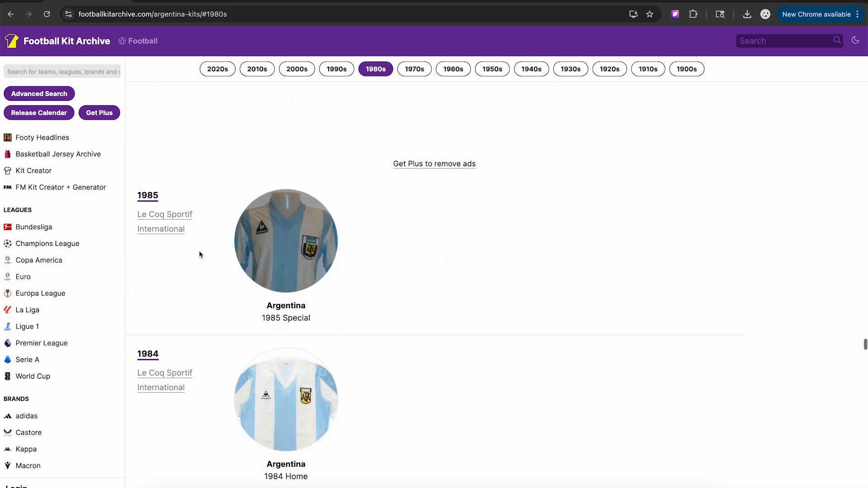
{"action": "scroll", "coordinate": [199, 255], "scroll_direction": "down", "scroll_amount": 11}
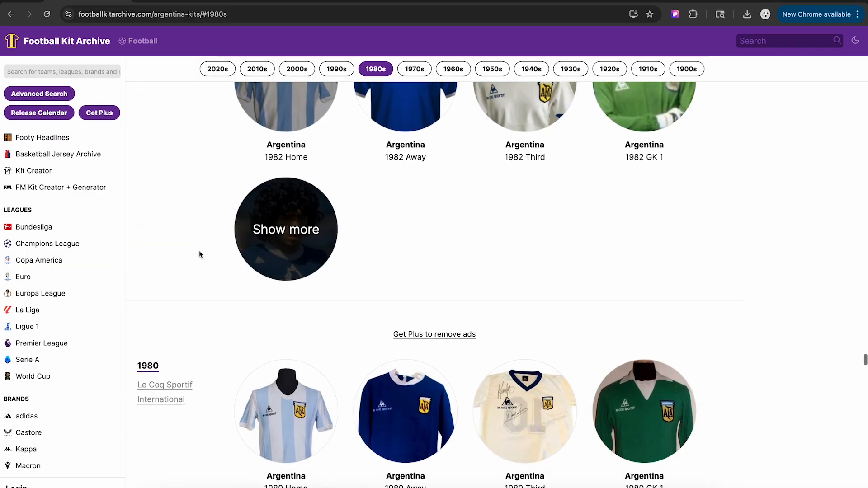
{"action": "scroll", "coordinate": [199, 254], "scroll_direction": "down", "scroll_amount": 2}
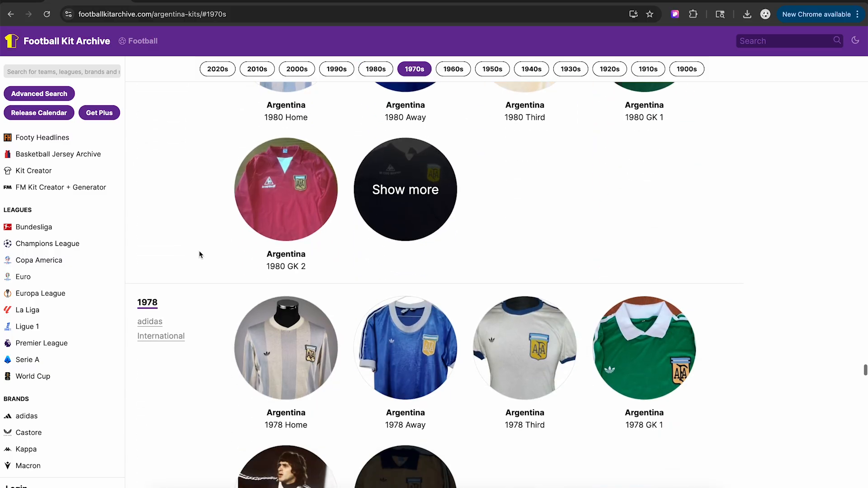
{"action": "scroll", "coordinate": [199, 254], "scroll_direction": "down", "scroll_amount": 4}
{"action": "scroll", "coordinate": [199, 236], "scroll_direction": "up", "scroll_amount": 2}
Review the opened Argentina 2021-22, 2026 and 2006 Home kit pages, enlarging the 2026 shirt photo again
{"action": "left_click", "coordinate": [266, 3]}
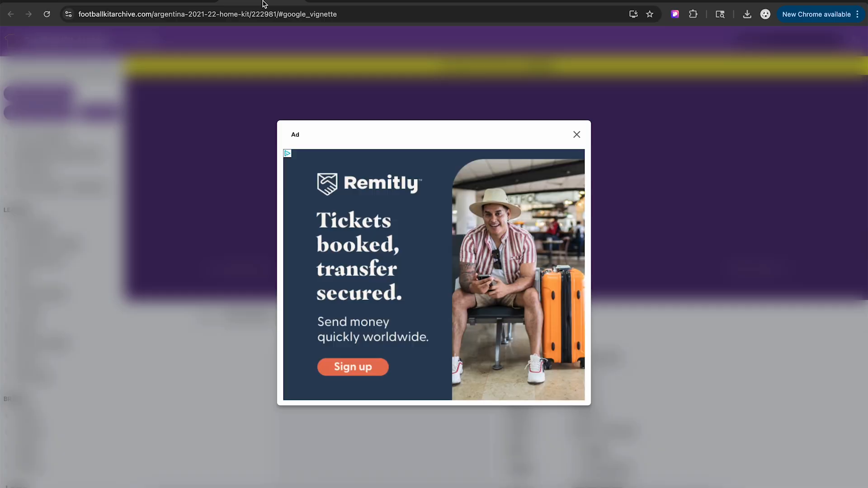
{"action": "scroll", "coordinate": [519, 286], "scroll_direction": "down", "scroll_amount": 4}
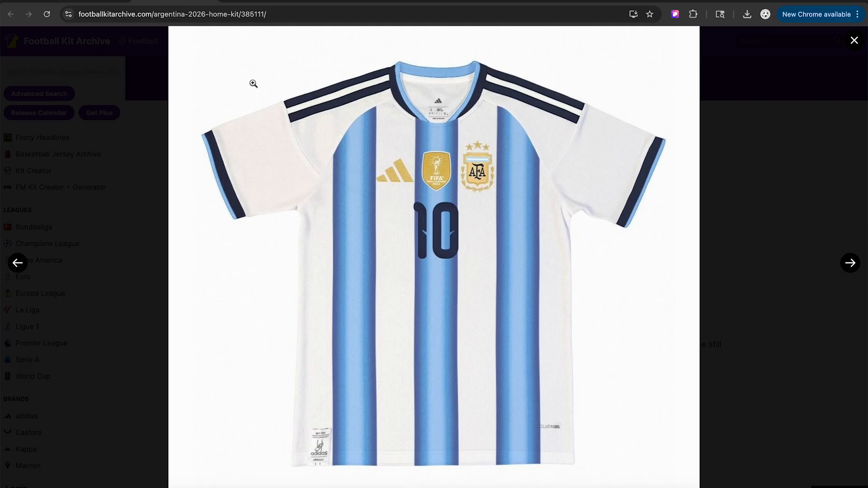
{"action": "left_click", "coordinate": [853, 43]}
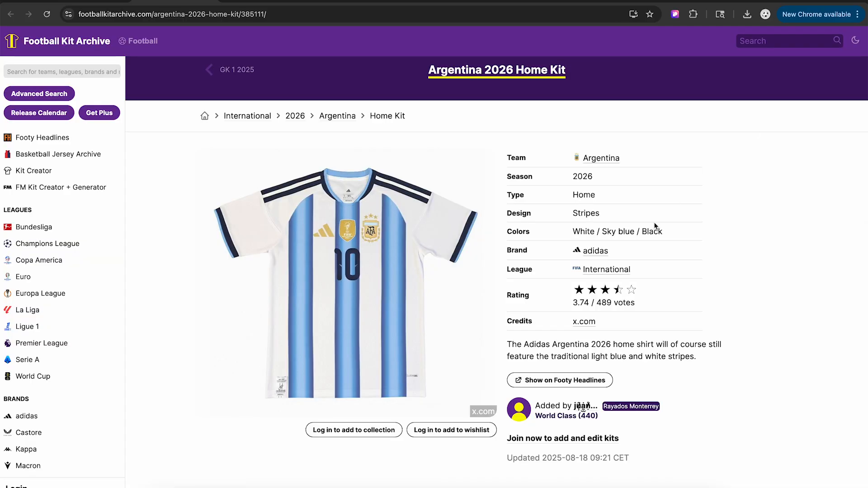
{"action": "left_click", "coordinate": [329, 212]}
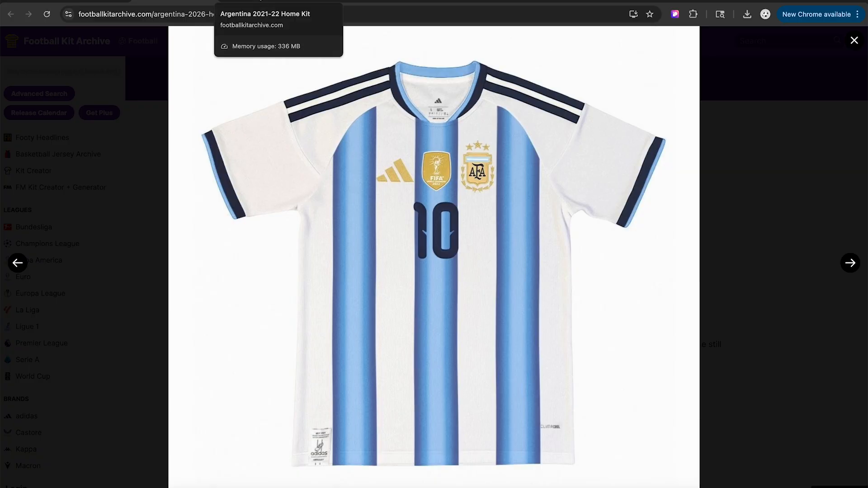
{"action": "left_click", "coordinate": [344, 4]}
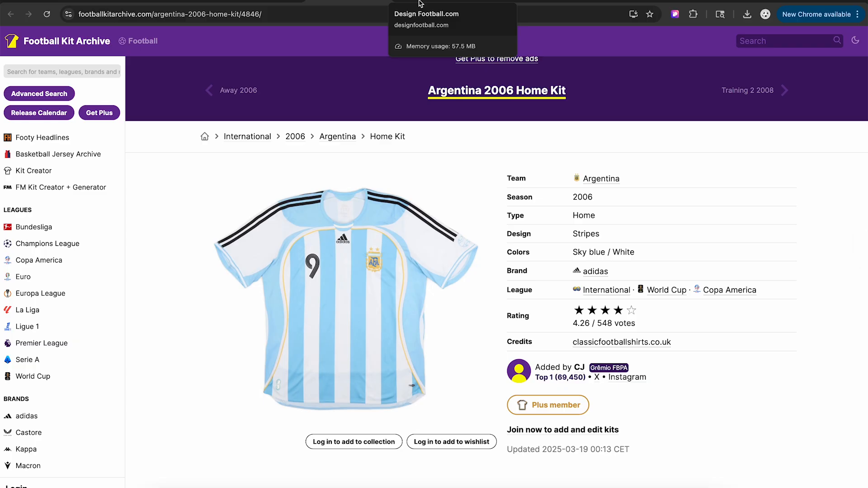
Switch to the Design Football site, browse its featured designs and search the gallery for "argentina"
{"action": "left_click", "coordinate": [420, 3]}
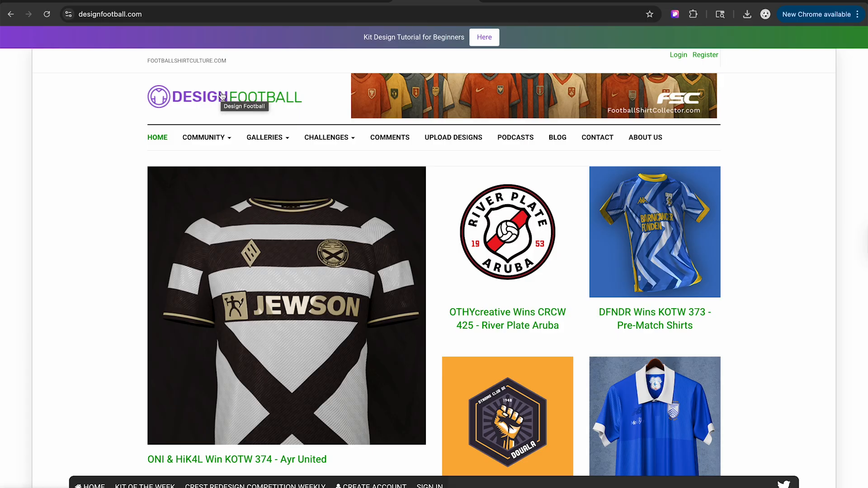
{"action": "scroll", "coordinate": [739, 218], "scroll_direction": "down", "scroll_amount": 5}
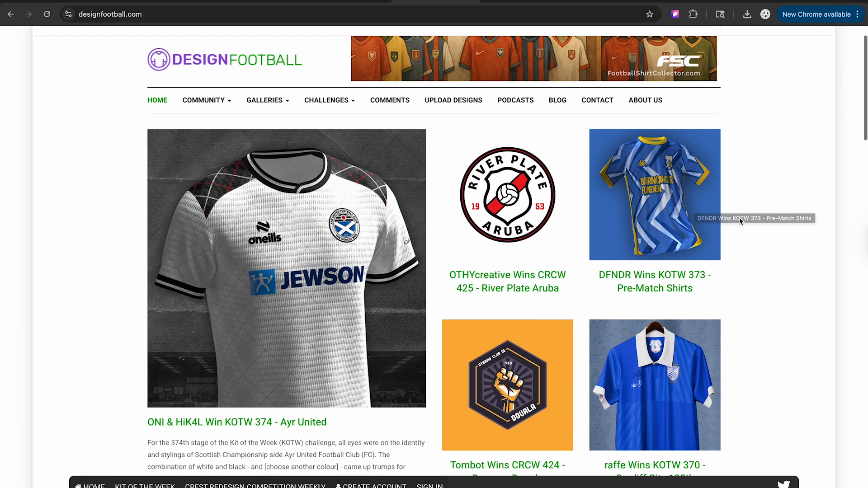
{"action": "scroll", "coordinate": [775, 235], "scroll_direction": "down", "scroll_amount": 10}
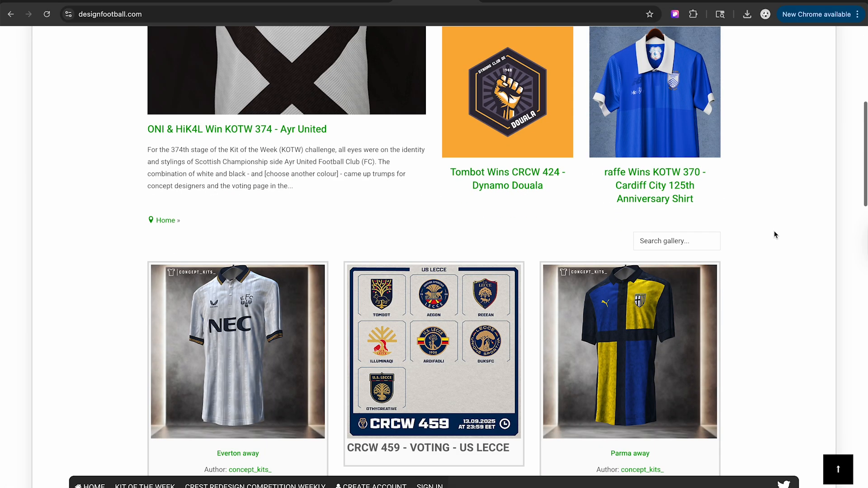
{"action": "scroll", "coordinate": [776, 235], "scroll_direction": "down", "scroll_amount": 5}
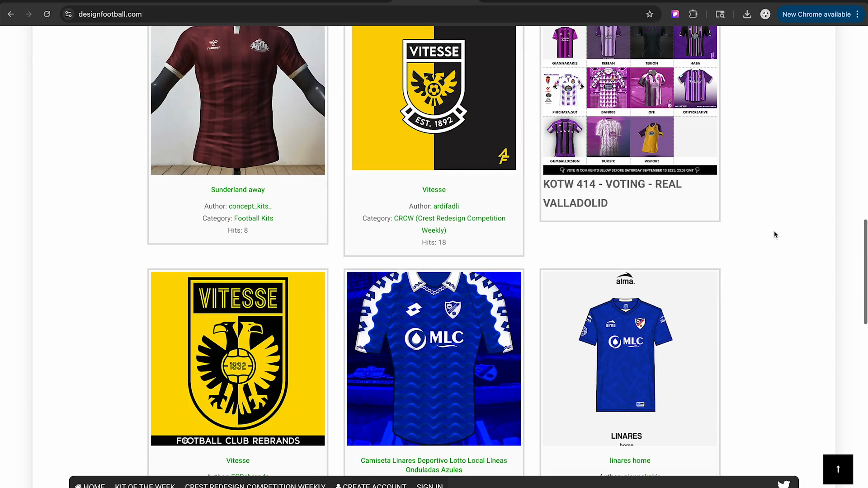
{"action": "scroll", "coordinate": [775, 234], "scroll_direction": "up", "scroll_amount": 11}
{"action": "scroll", "coordinate": [775, 234], "scroll_direction": "up", "scroll_amount": 3}
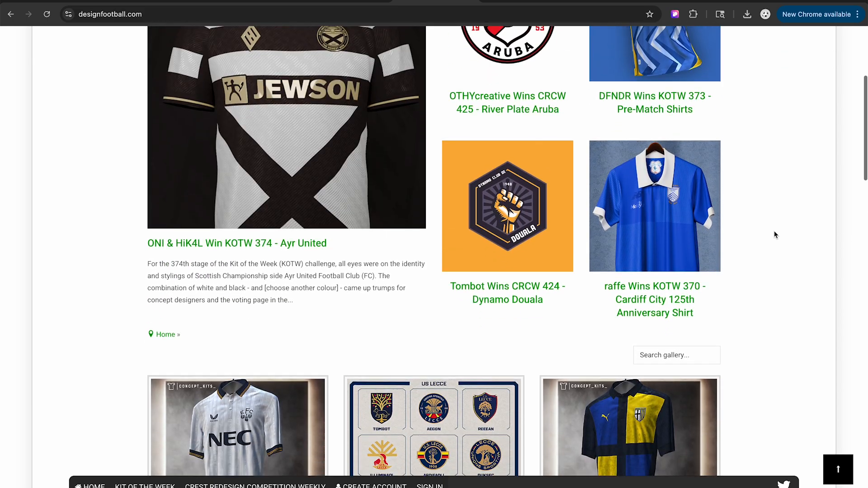
{"action": "scroll", "coordinate": [775, 234], "scroll_direction": "down", "scroll_amount": 1}
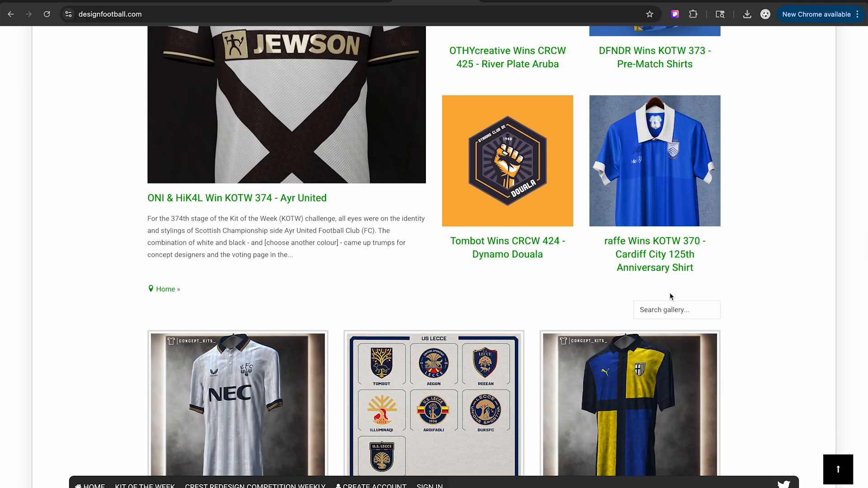
{"action": "left_click", "coordinate": [665, 310]}
{"action": "type", "text": "argent"}
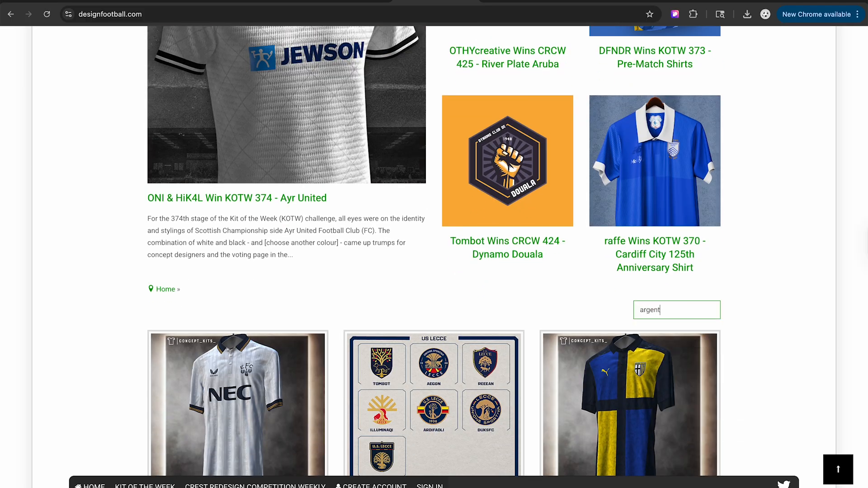
{"action": "type", "text": "ina"}
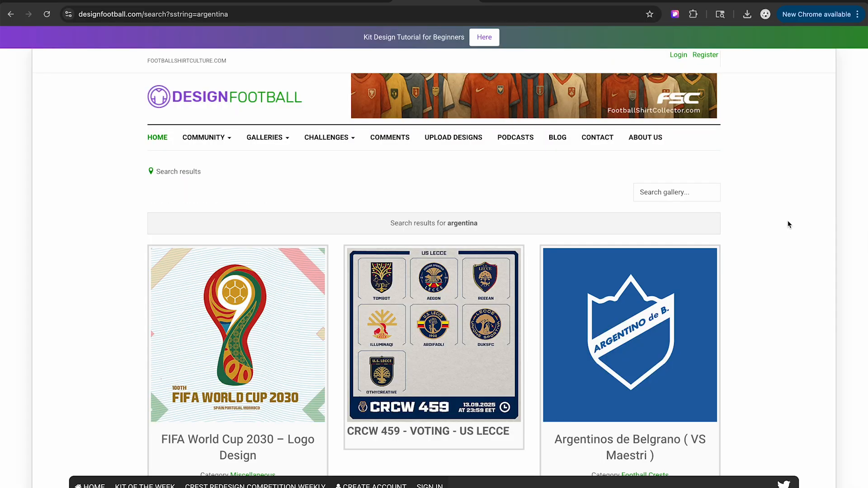
Examine the Argentina jersey concepts on the first and second pages of the gallery search results
{"action": "scroll", "coordinate": [788, 225], "scroll_direction": "down", "scroll_amount": 13}
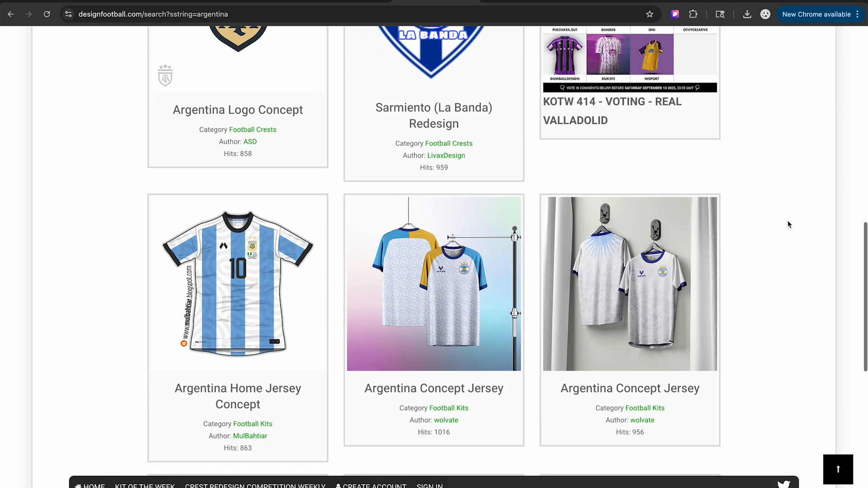
{"action": "scroll", "coordinate": [788, 225], "scroll_direction": "down", "scroll_amount": 4}
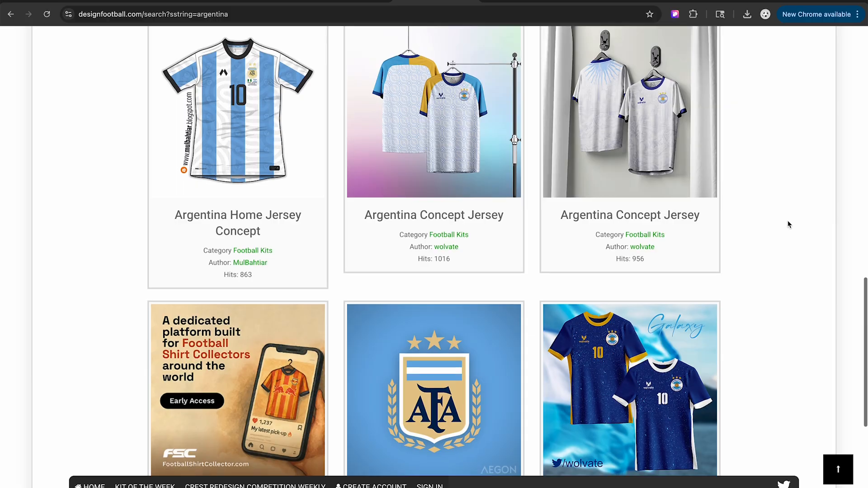
{"action": "scroll", "coordinate": [788, 224], "scroll_direction": "down", "scroll_amount": 5}
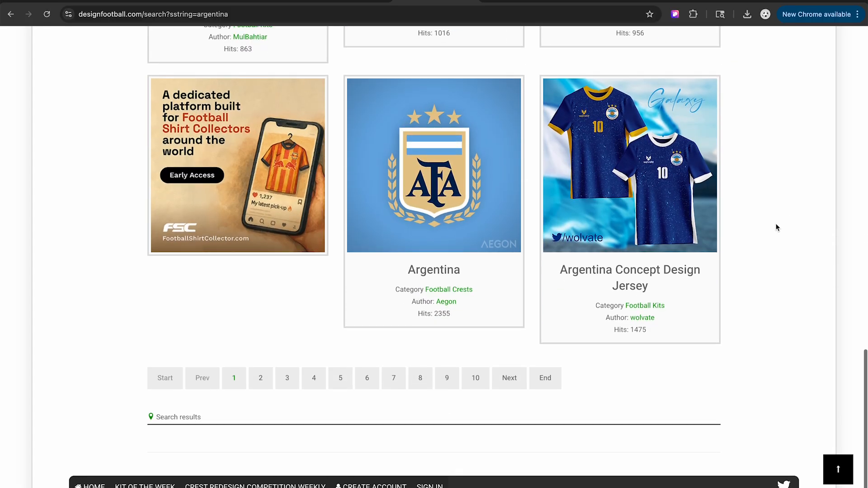
{"action": "left_click", "coordinate": [510, 387]}
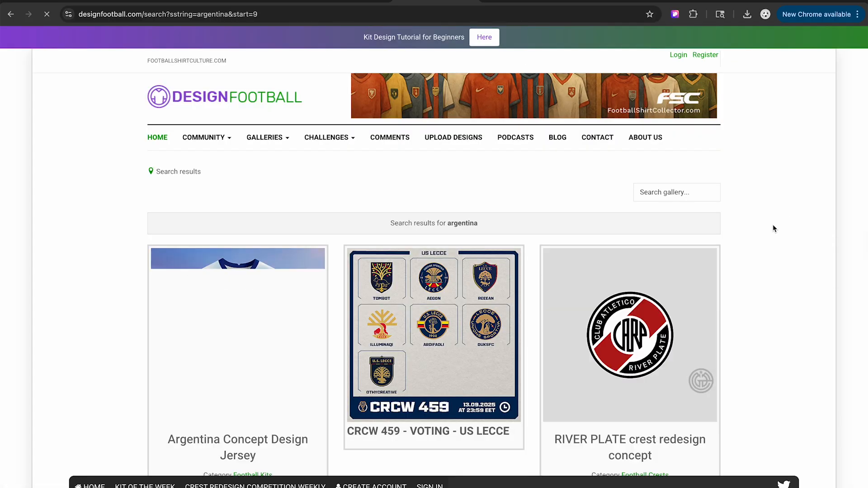
{"action": "scroll", "coordinate": [772, 226], "scroll_direction": "down", "scroll_amount": 7}
{"action": "scroll", "coordinate": [773, 225], "scroll_direction": "down", "scroll_amount": 5}
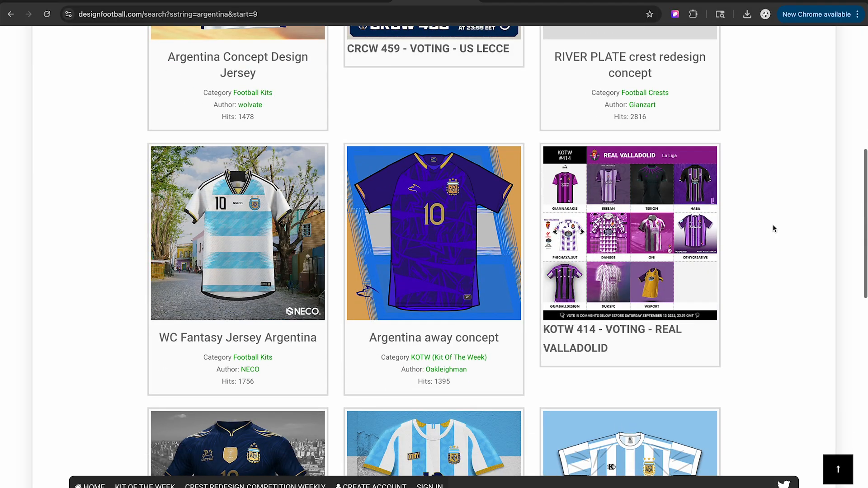
{"action": "scroll", "coordinate": [773, 228], "scroll_direction": "down", "scroll_amount": 4}
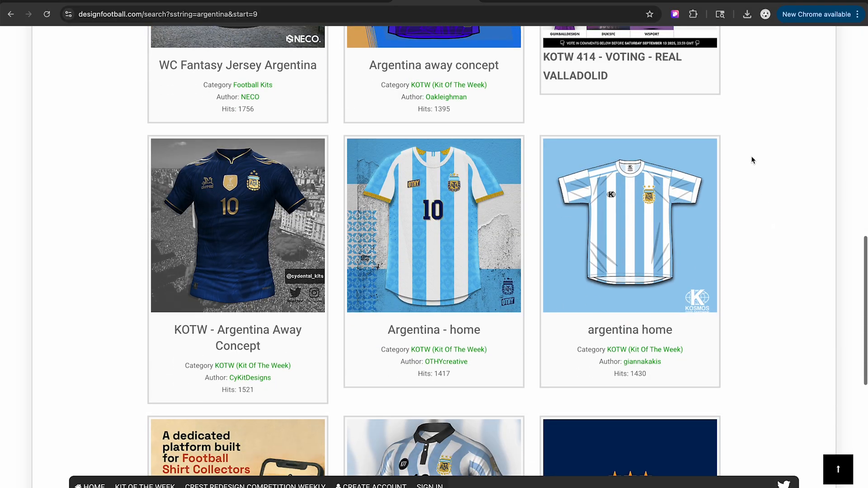
{"action": "scroll", "coordinate": [752, 160], "scroll_direction": "down", "scroll_amount": 1}
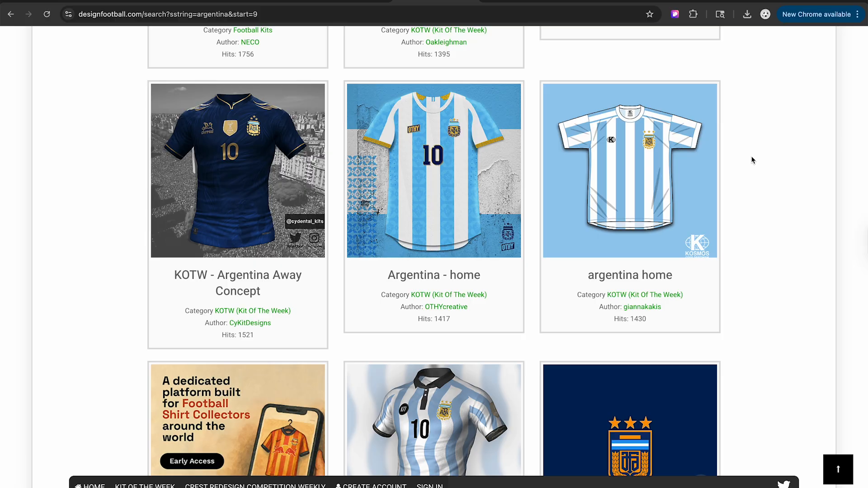
Continue through the "argentina" gallery search results from the second to the fifth page, examining the kit concepts
{"action": "scroll", "coordinate": [752, 160], "scroll_direction": "down", "scroll_amount": 3}
{"action": "scroll", "coordinate": [752, 160], "scroll_direction": "down", "scroll_amount": 2}
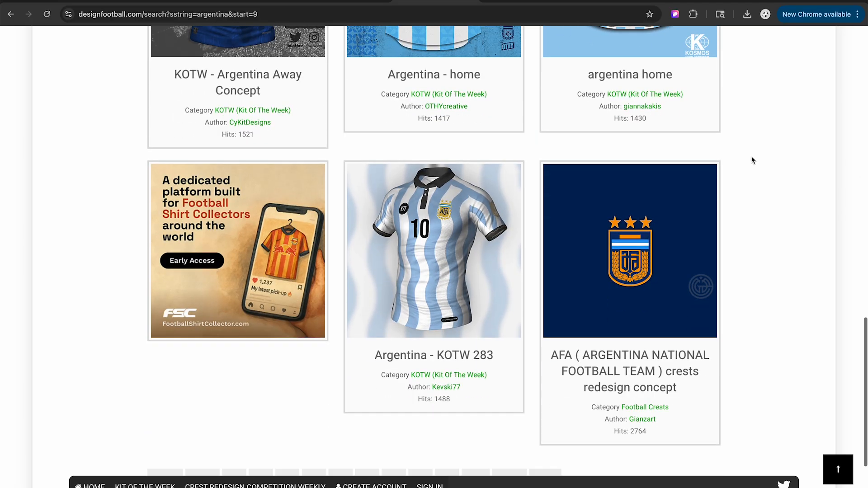
{"action": "scroll", "coordinate": [752, 160], "scroll_direction": "down", "scroll_amount": 2}
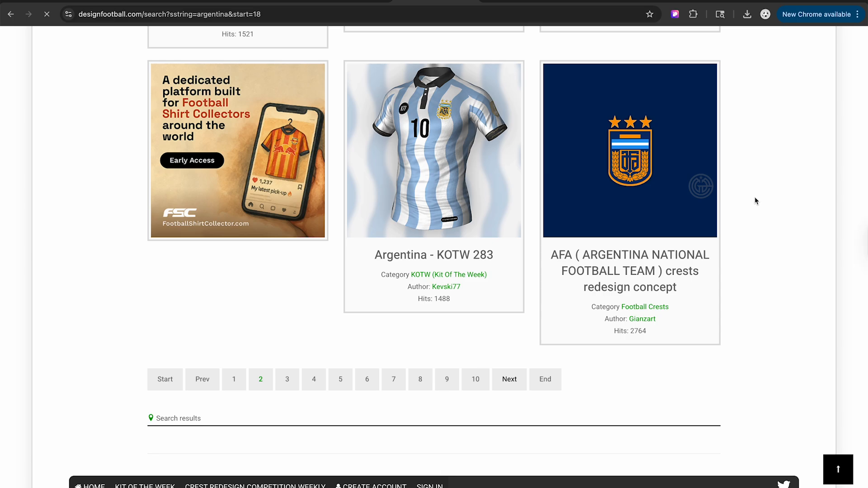
{"action": "scroll", "coordinate": [755, 197], "scroll_direction": "down", "scroll_amount": 6}
{"action": "scroll", "coordinate": [755, 198], "scroll_direction": "down", "scroll_amount": 14}
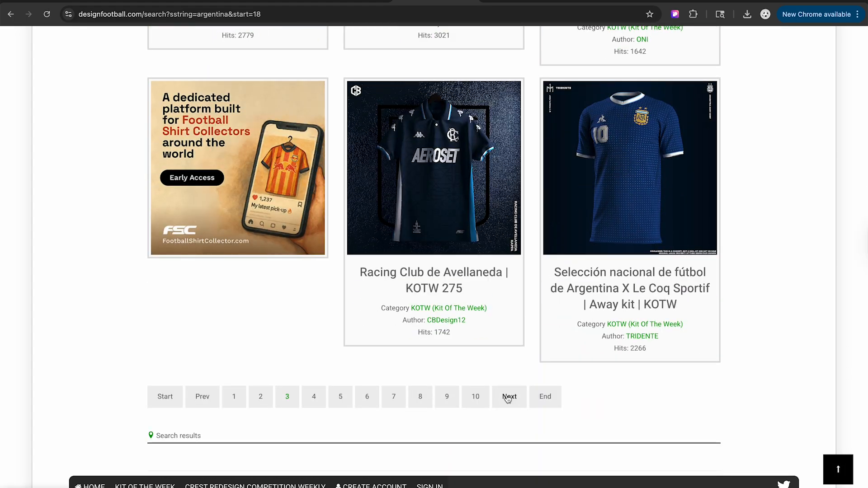
{"action": "left_click", "coordinate": [508, 399]}
{"action": "scroll", "coordinate": [754, 236], "scroll_direction": "down", "scroll_amount": 18}
{"action": "left_click", "coordinate": [509, 399]}
{"action": "scroll", "coordinate": [736, 281], "scroll_direction": "down", "scroll_amount": 18}
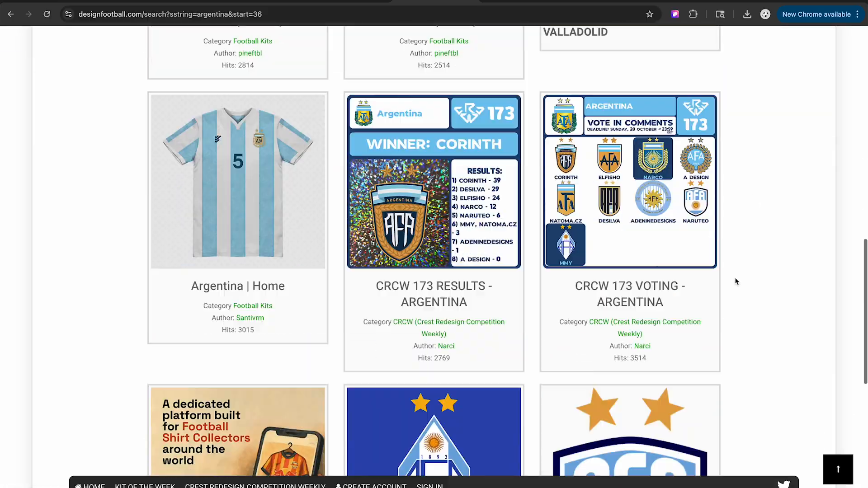
Look through pages six to nine of the "argentina" search results for more jersey and crest concepts
{"action": "left_click", "coordinate": [509, 380]}
{"action": "scroll", "coordinate": [756, 280], "scroll_direction": "down", "scroll_amount": 18}
{"action": "left_click", "coordinate": [509, 378]}
{"action": "scroll", "coordinate": [726, 288], "scroll_direction": "down", "scroll_amount": 1}
{"action": "scroll", "coordinate": [725, 287], "scroll_direction": "down", "scroll_amount": 18}
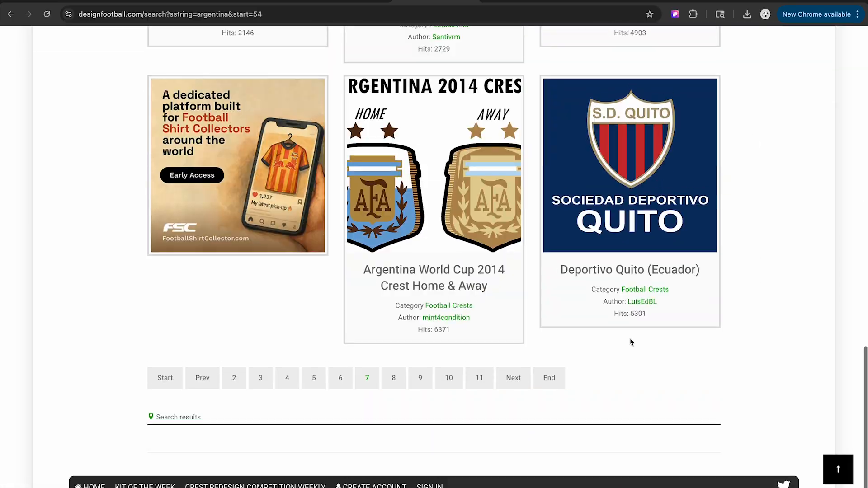
{"action": "left_click", "coordinate": [510, 379]}
{"action": "scroll", "coordinate": [520, 384], "scroll_direction": "down", "scroll_amount": 18}
{"action": "left_click", "coordinate": [517, 380]}
{"action": "scroll", "coordinate": [747, 318], "scroll_direction": "down", "scroll_amount": 8}
{"action": "scroll", "coordinate": [747, 317], "scroll_direction": "down", "scroll_amount": 5}
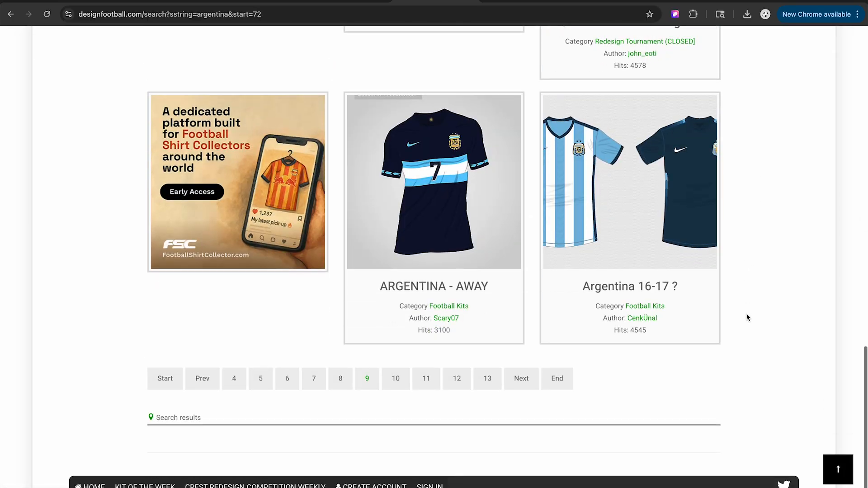
{"action": "scroll", "coordinate": [747, 317], "scroll_direction": "up", "scroll_amount": 20}
{"action": "scroll", "coordinate": [747, 317], "scroll_direction": "down", "scroll_amount": 1}
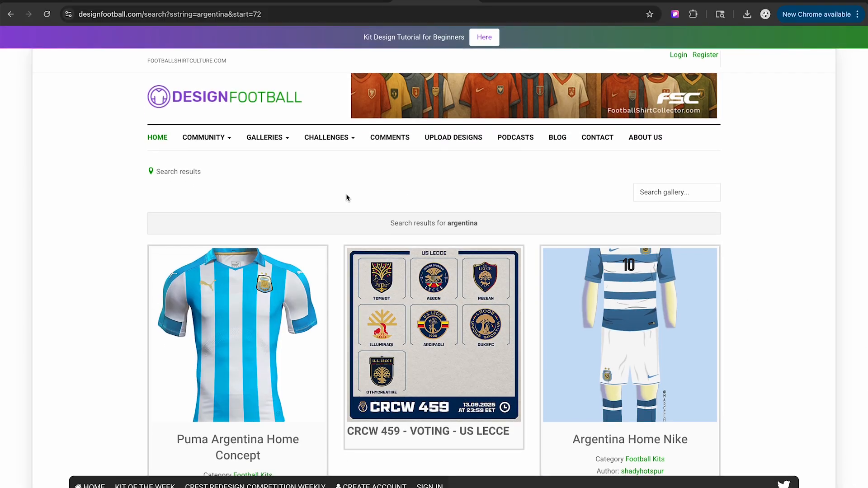
Open the Football Kit Designs gallery and examine the jersey concepts on its first page
{"action": "mouse_move", "coordinate": [269, 141]}
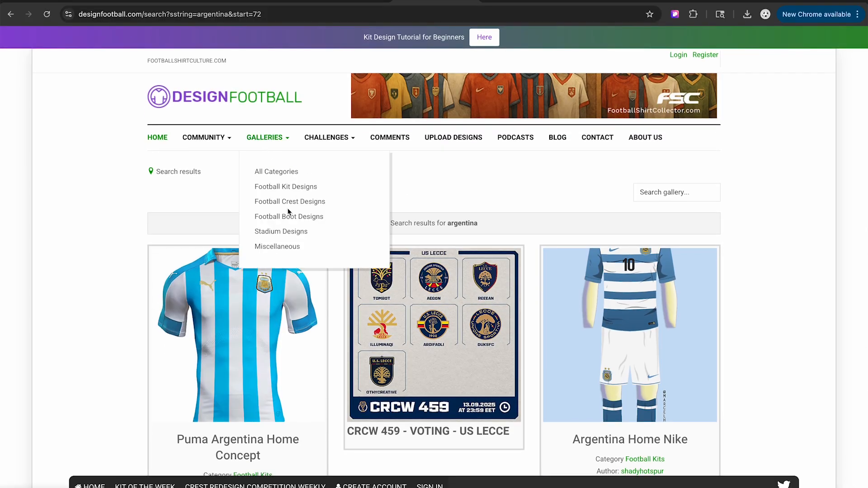
{"action": "left_click", "coordinate": [285, 187]}
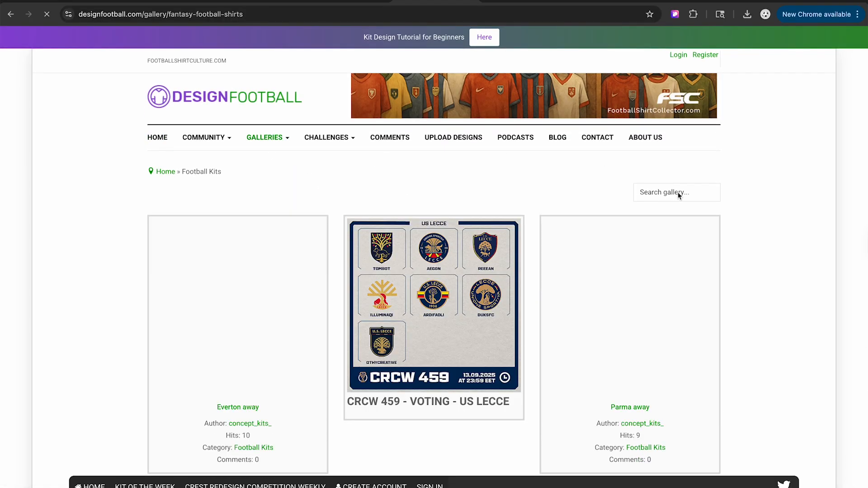
{"action": "scroll", "coordinate": [762, 222], "scroll_direction": "down", "scroll_amount": 13}
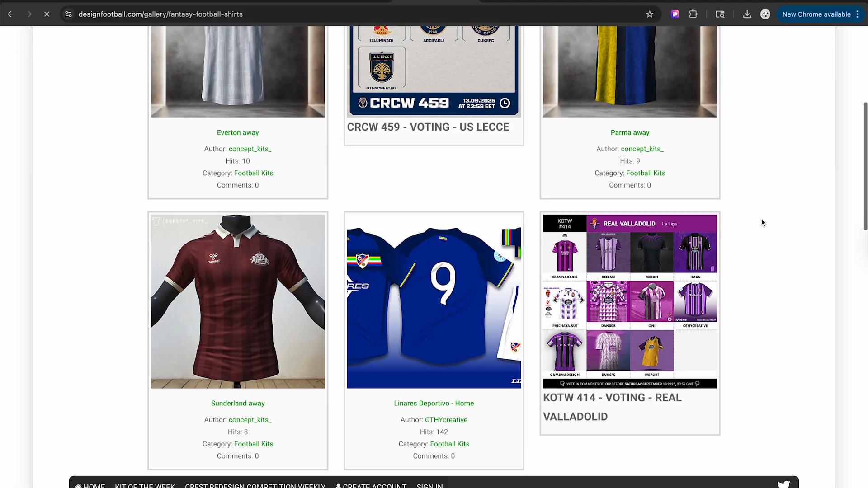
{"action": "scroll", "coordinate": [763, 223], "scroll_direction": "down", "scroll_amount": 2}
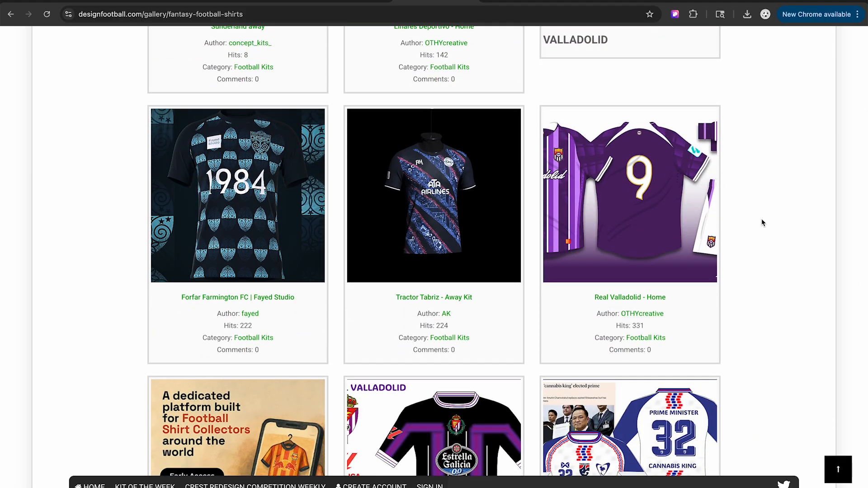
{"action": "scroll", "coordinate": [763, 223], "scroll_direction": "down", "scroll_amount": 1}
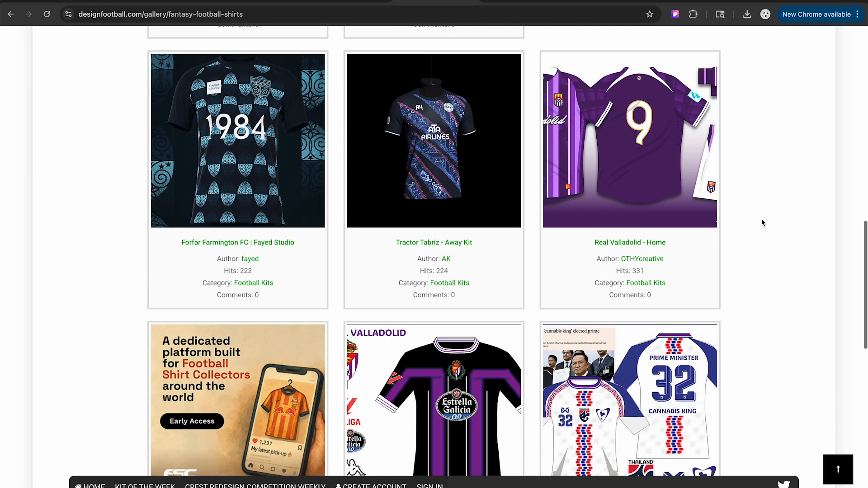
{"action": "scroll", "coordinate": [762, 223], "scroll_direction": "down", "scroll_amount": 8}
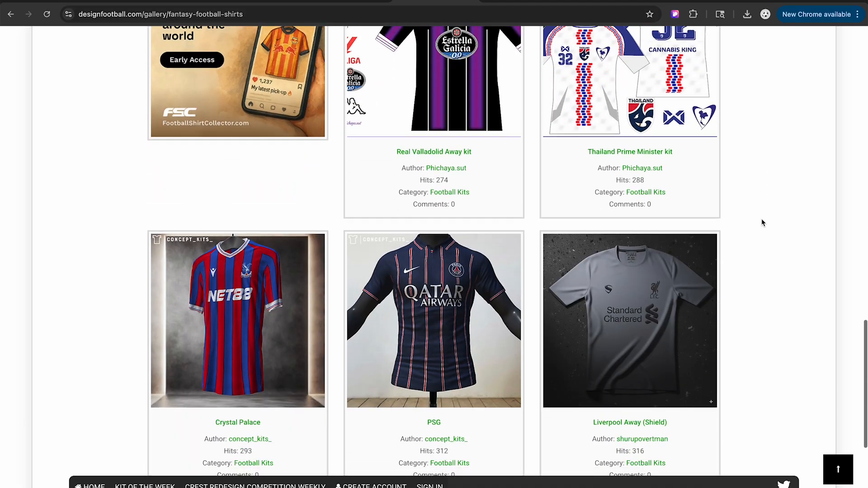
{"action": "scroll", "coordinate": [763, 222], "scroll_direction": "down", "scroll_amount": 4}
Go to the second page of the Football Kits gallery and examine its jersey concepts
{"action": "left_click", "coordinate": [637, 389]}
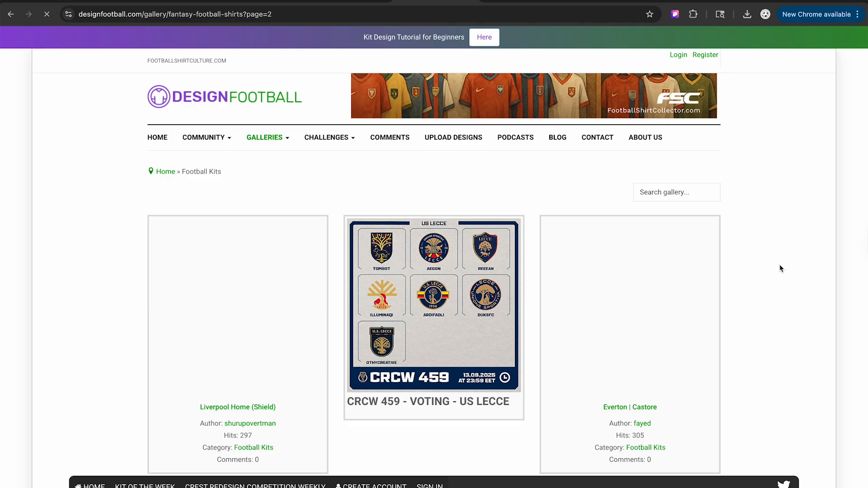
{"action": "scroll", "coordinate": [779, 268], "scroll_direction": "down", "scroll_amount": 4}
{"action": "scroll", "coordinate": [779, 268], "scroll_direction": "down", "scroll_amount": 10}
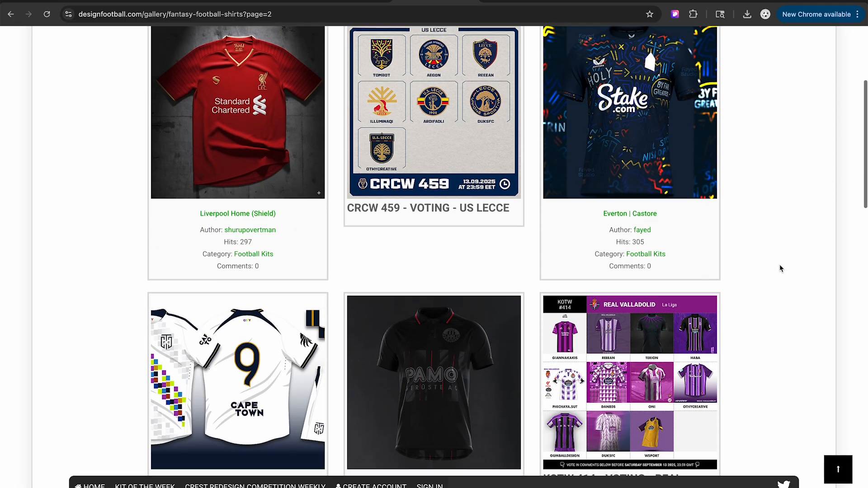
{"action": "scroll", "coordinate": [780, 268], "scroll_direction": "down", "scroll_amount": 9}
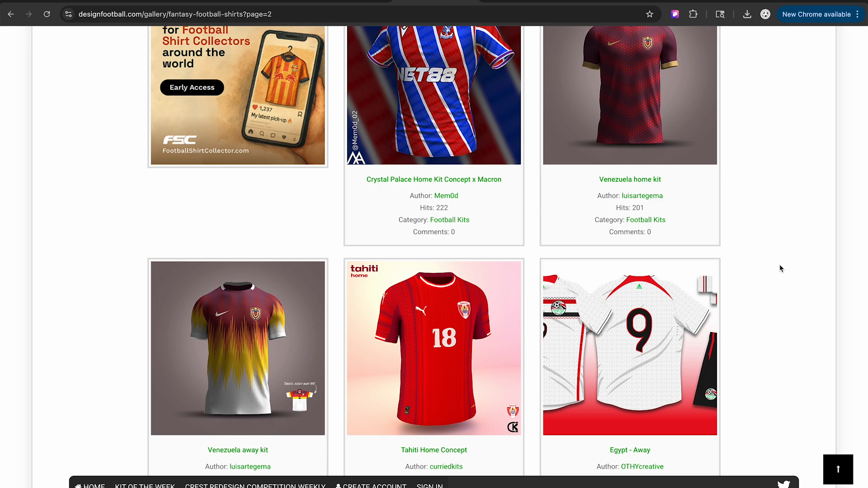
{"action": "scroll", "coordinate": [779, 268], "scroll_direction": "up", "scroll_amount": 1}
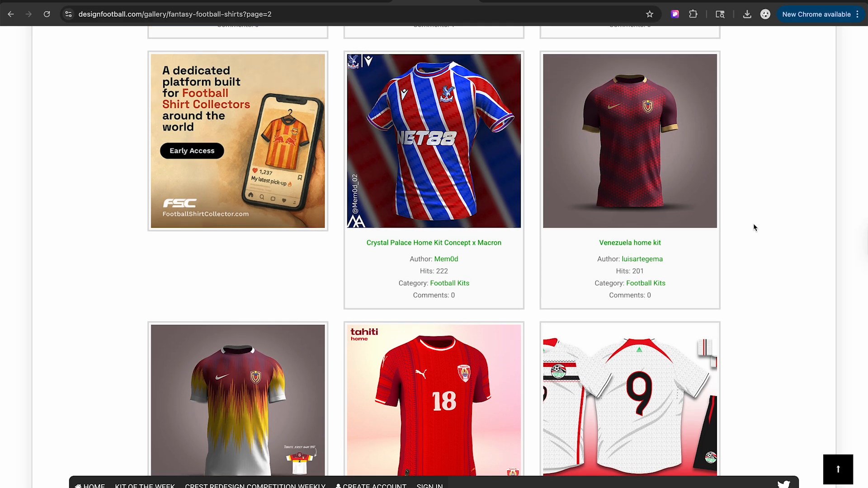
{"action": "scroll", "coordinate": [754, 228], "scroll_direction": "down", "scroll_amount": 1}
Open the Venezuela home kit concept in a new tab and inspect its full-size image up close
{"action": "right_click", "coordinate": [649, 75]}
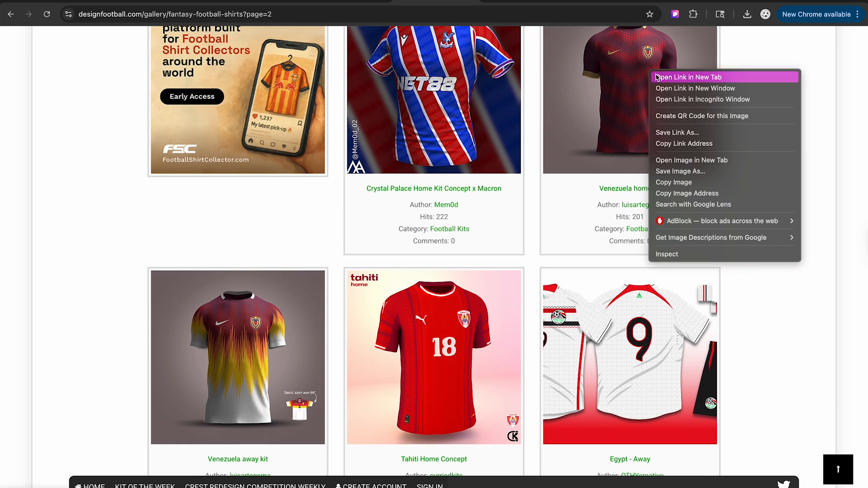
{"action": "left_click", "coordinate": [669, 77]}
{"action": "left_click", "coordinate": [461, 1]}
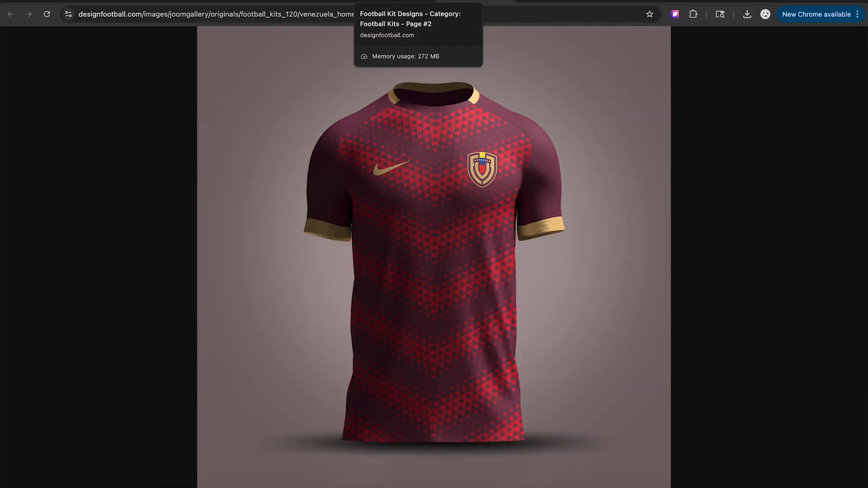
{"action": "left_click", "coordinate": [396, 1]}
{"action": "left_click", "coordinate": [473, 1]}
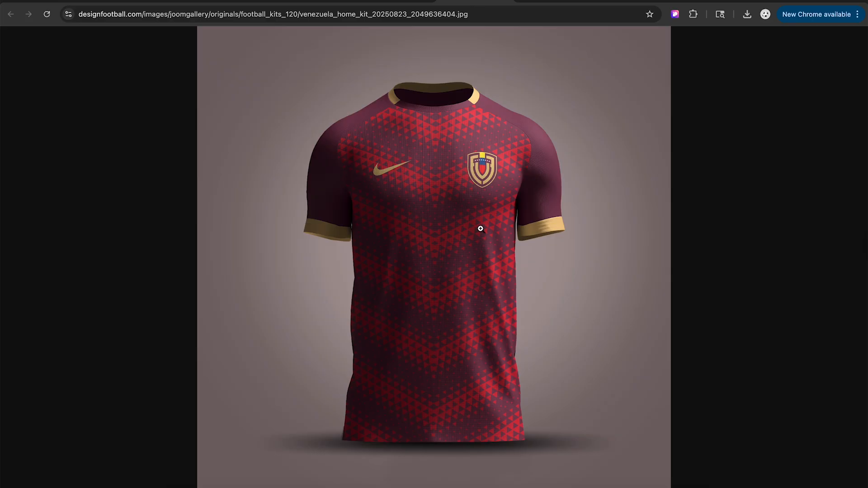
{"action": "left_click", "coordinate": [470, 194]}
{"action": "left_click", "coordinate": [469, 194]}
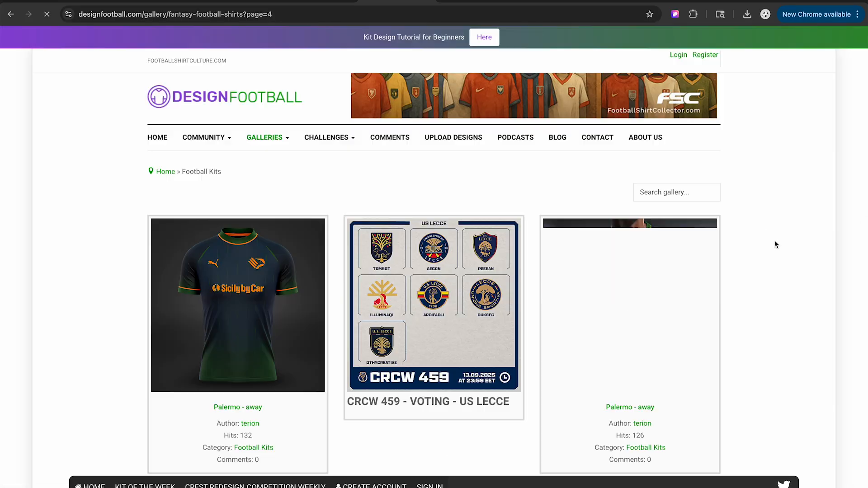
Browse pages 4 to 12 of the Football Kits gallery for jersey design inspiration
{"action": "scroll", "coordinate": [775, 244], "scroll_direction": "down", "scroll_amount": 15}
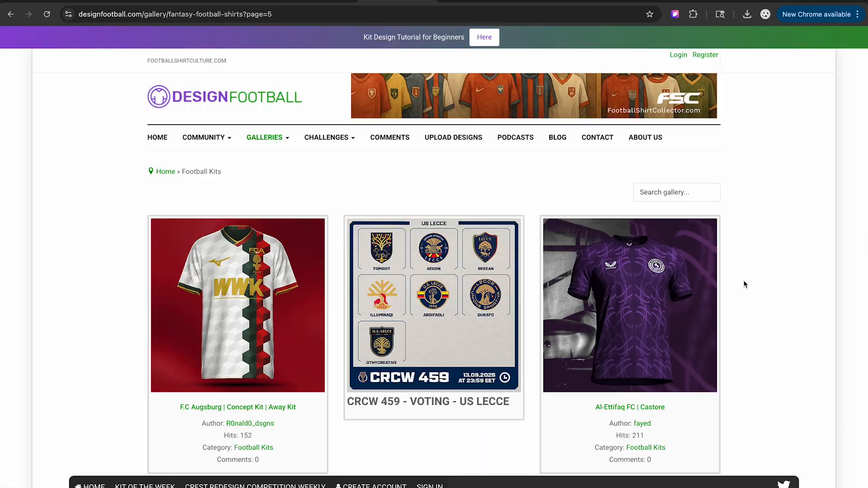
{"action": "scroll", "coordinate": [741, 283], "scroll_direction": "down", "scroll_amount": 15}
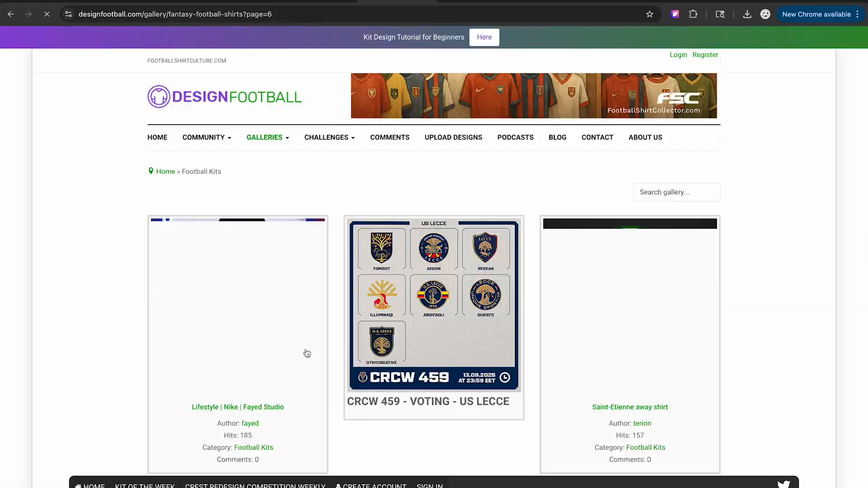
{"action": "scroll", "coordinate": [746, 215], "scroll_direction": "down", "scroll_amount": 15}
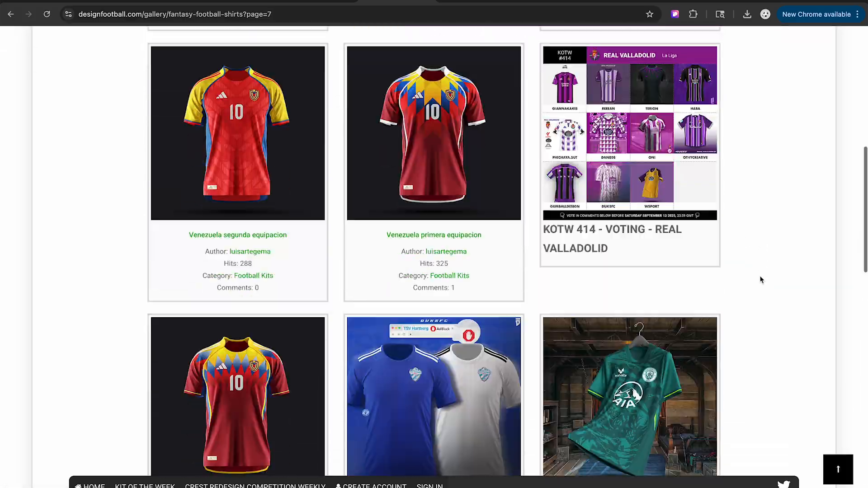
{"action": "scroll", "coordinate": [759, 279], "scroll_direction": "down", "scroll_amount": 10}
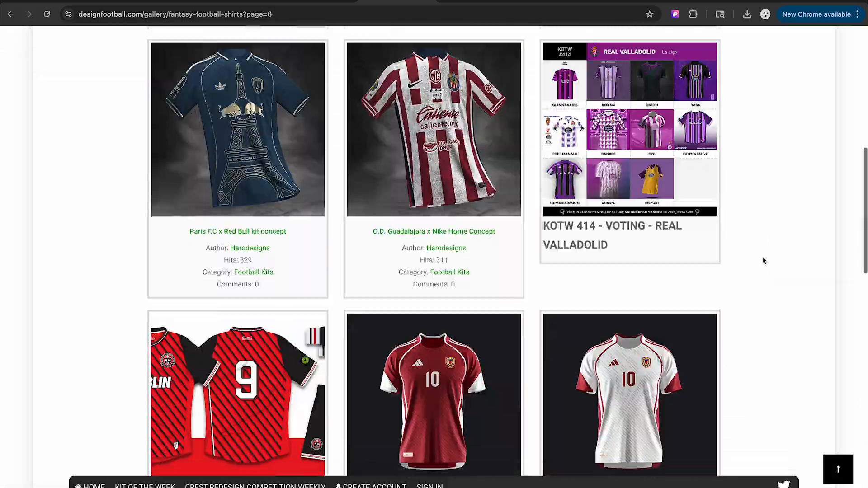
{"action": "scroll", "coordinate": [764, 257], "scroll_direction": "down", "scroll_amount": 10}
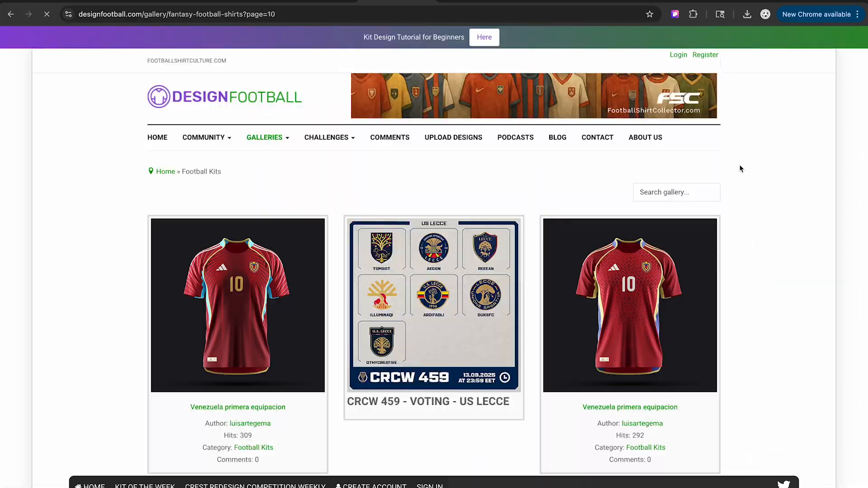
{"action": "scroll", "coordinate": [740, 169], "scroll_direction": "down", "scroll_amount": 15}
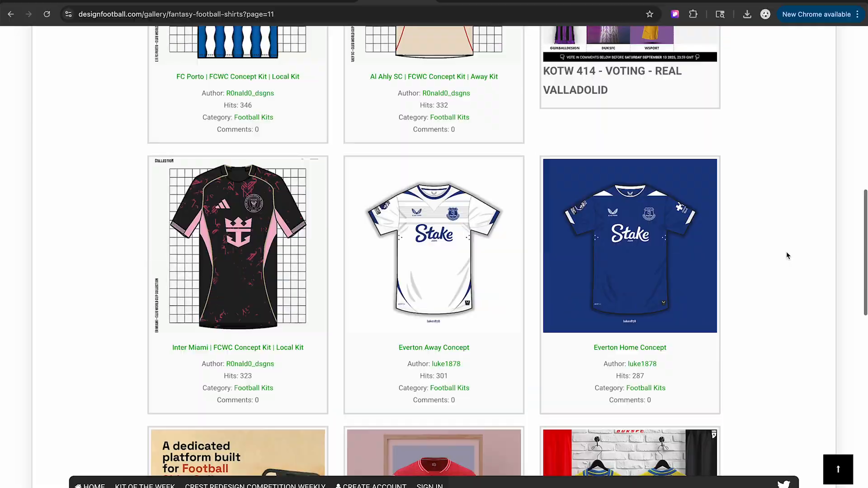
{"action": "scroll", "coordinate": [786, 254], "scroll_direction": "down", "scroll_amount": 5}
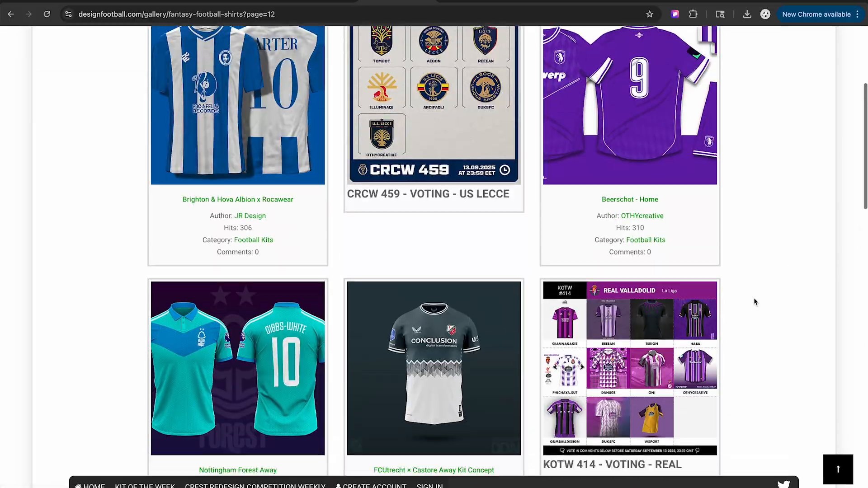
{"action": "scroll", "coordinate": [753, 297], "scroll_direction": "down", "scroll_amount": 5}
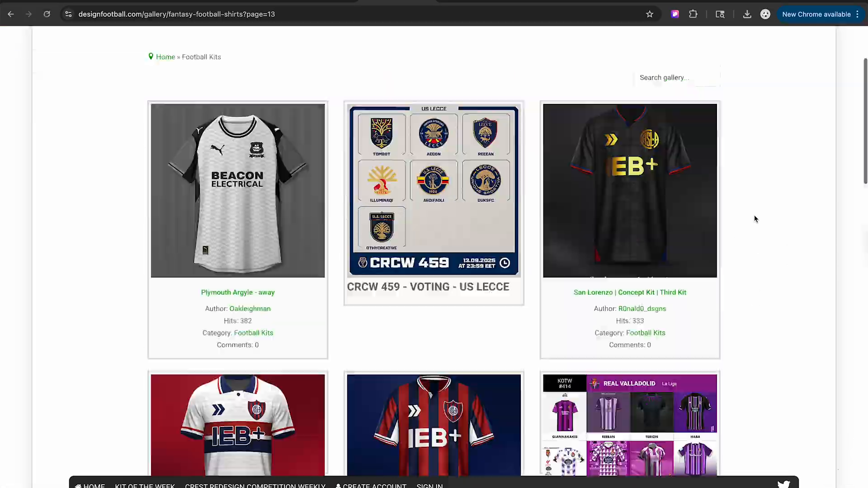
Keep browsing the Football Kits gallery from page 13 to page 18 for further kit concepts
{"action": "scroll", "coordinate": [754, 215], "scroll_direction": "down", "scroll_amount": 15}
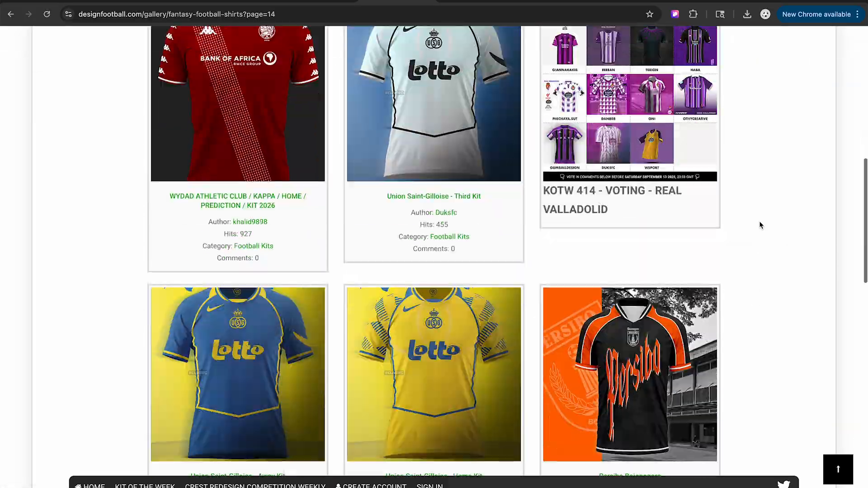
{"action": "scroll", "coordinate": [760, 226], "scroll_direction": "down", "scroll_amount": 5}
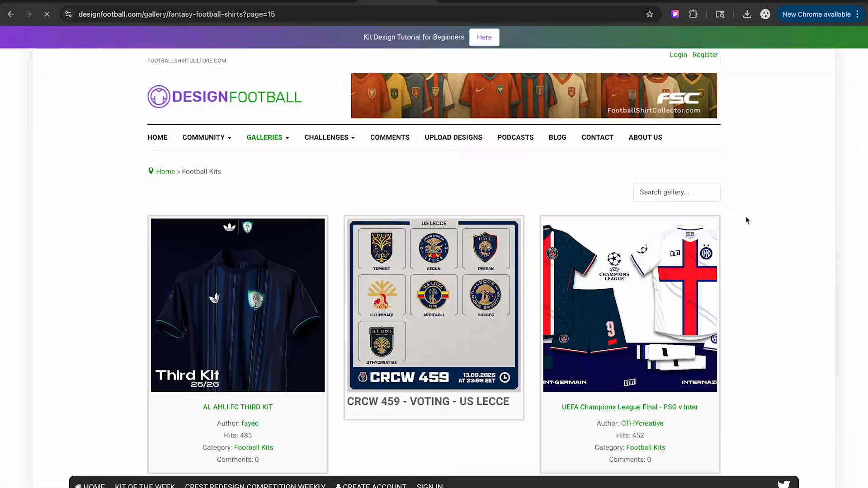
{"action": "scroll", "coordinate": [745, 219], "scroll_direction": "down", "scroll_amount": 15}
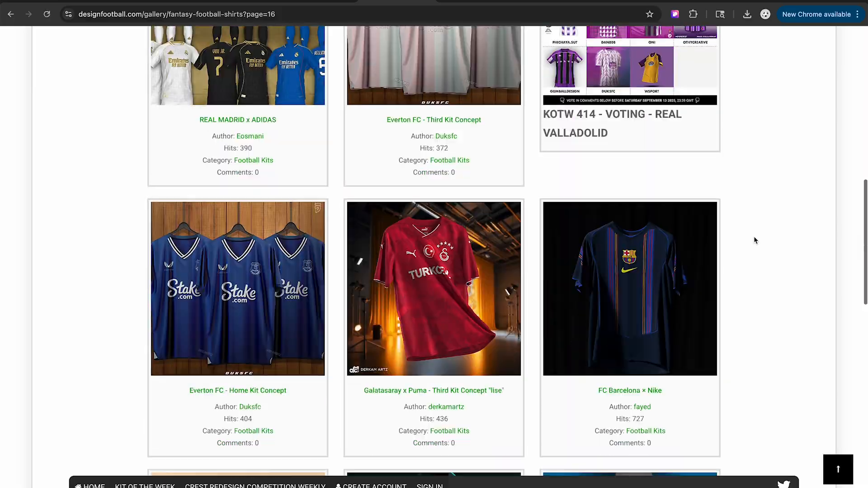
{"action": "scroll", "coordinate": [753, 236], "scroll_direction": "down", "scroll_amount": 5}
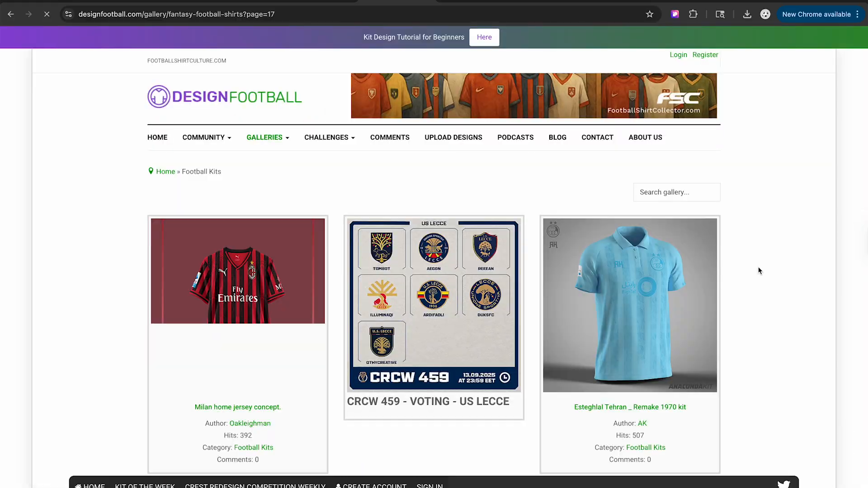
{"action": "scroll", "coordinate": [758, 266], "scroll_direction": "down", "scroll_amount": 6}
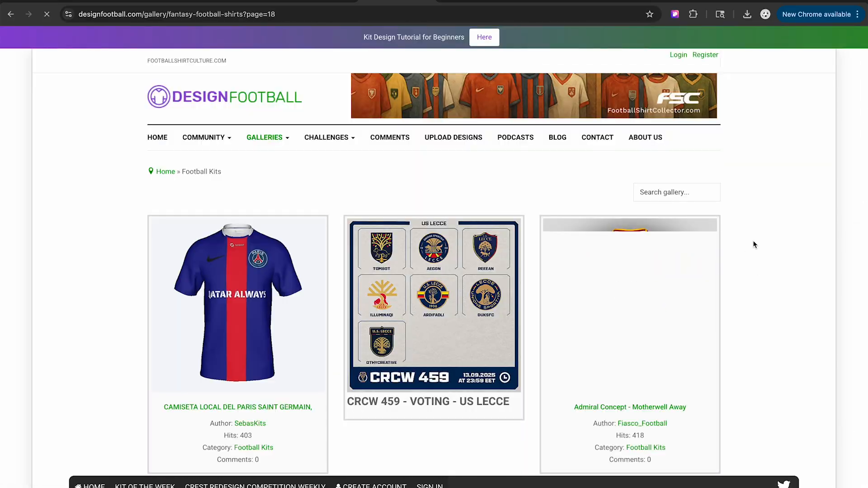
{"action": "scroll", "coordinate": [753, 242], "scroll_direction": "down", "scroll_amount": 20}
{"action": "scroll", "coordinate": [753, 243], "scroll_direction": "up", "scroll_amount": 20}
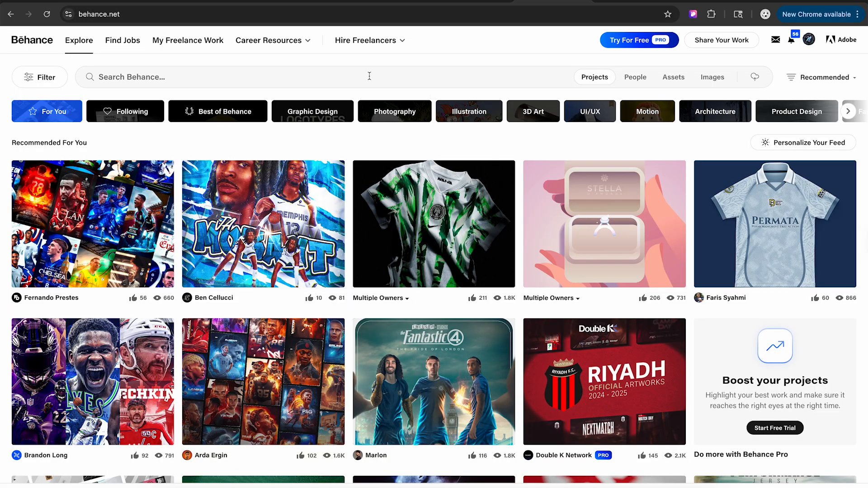
Open the Nigeria // Women's 2025 // Nike Football project from the recommended feed in a new tab
{"action": "left_click", "coordinate": [235, 81]}
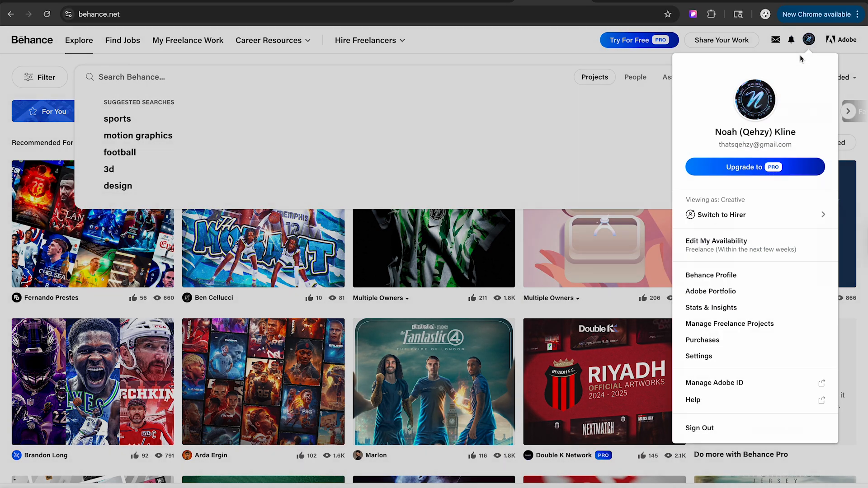
{"action": "mouse_move", "coordinate": [861, 54]}
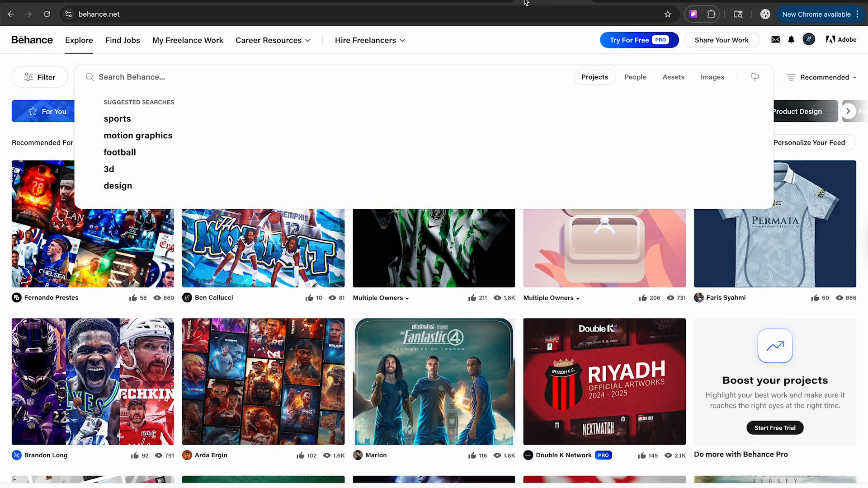
{"action": "right_click", "coordinate": [397, 243]}
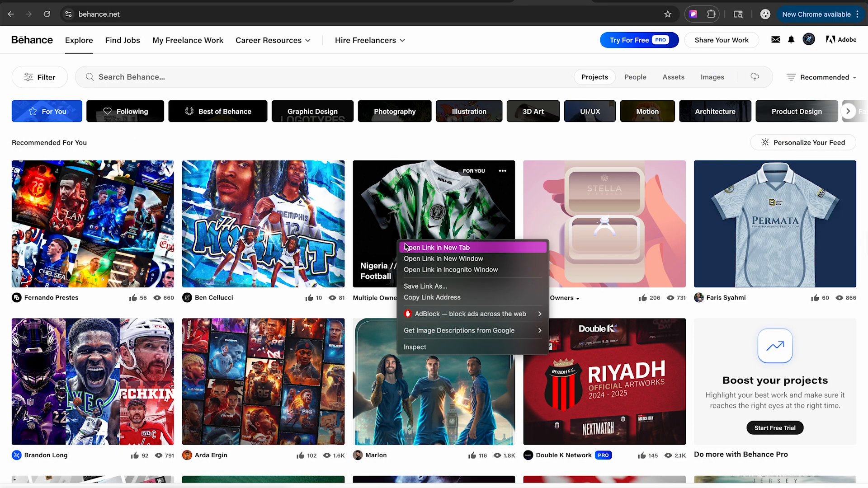
{"action": "left_click", "coordinate": [406, 247]}
Search the Behance projects for "argentina kit"
{"action": "scroll", "coordinate": [441, 211], "scroll_direction": "down", "scroll_amount": 3}
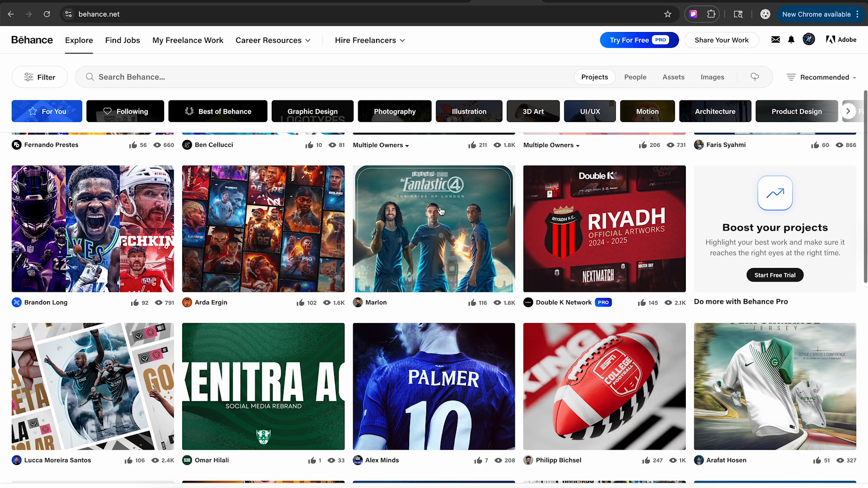
{"action": "scroll", "coordinate": [442, 211], "scroll_direction": "up", "scroll_amount": 3}
{"action": "left_click", "coordinate": [230, 78]}
{"action": "type", "text": "arge"}
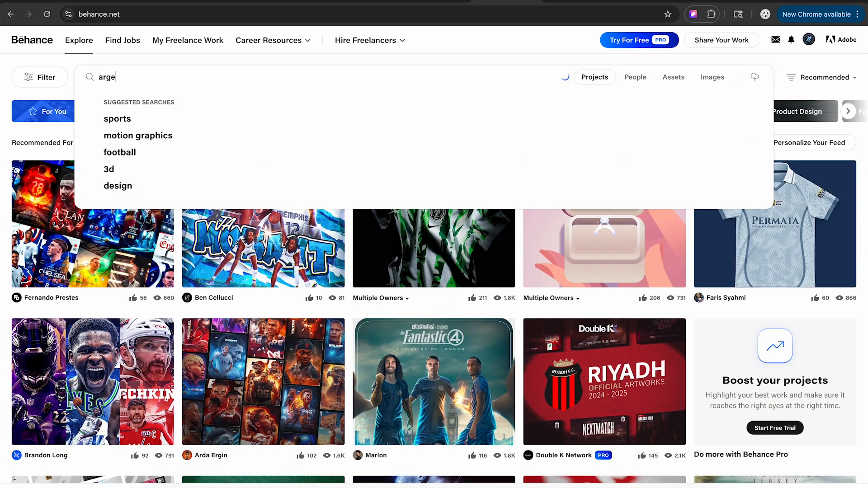
{"action": "type", "text": "ntina kit"}
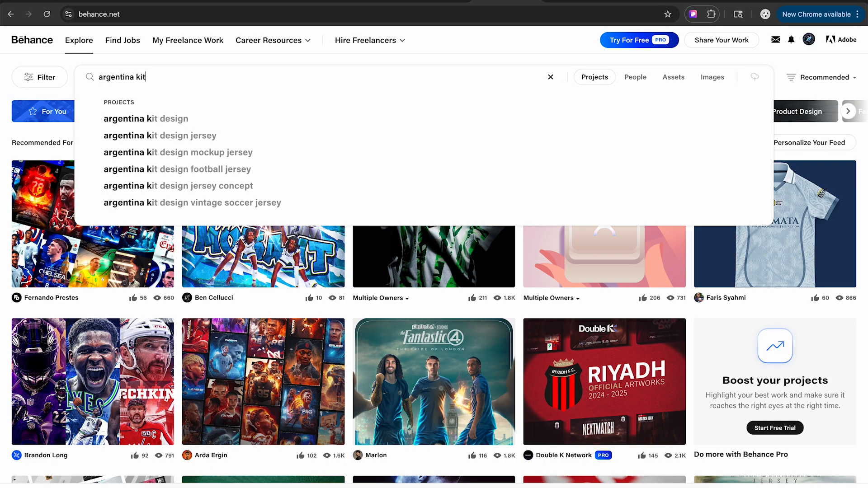
{"action": "key", "text": "Return"}
Go to the opened Nigeria project and look through its primary and secondary kit renders
{"action": "key", "text": "ctrl+Tab"}
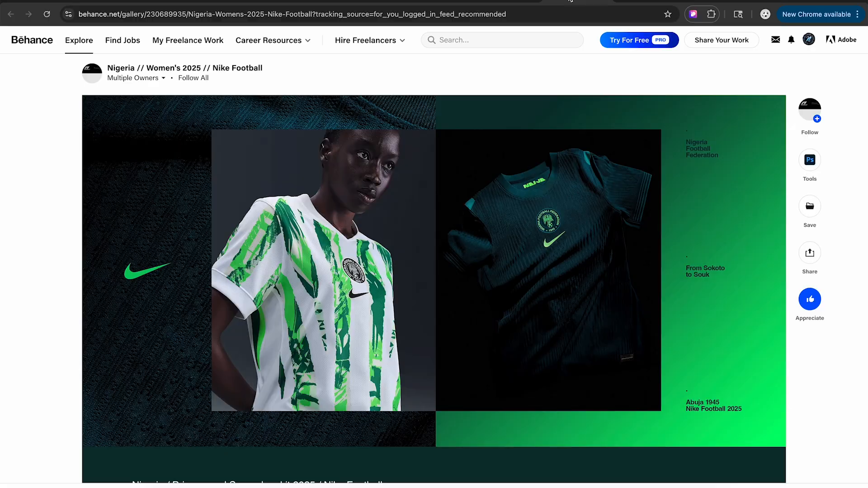
{"action": "scroll", "coordinate": [402, 233], "scroll_direction": "down", "scroll_amount": 1}
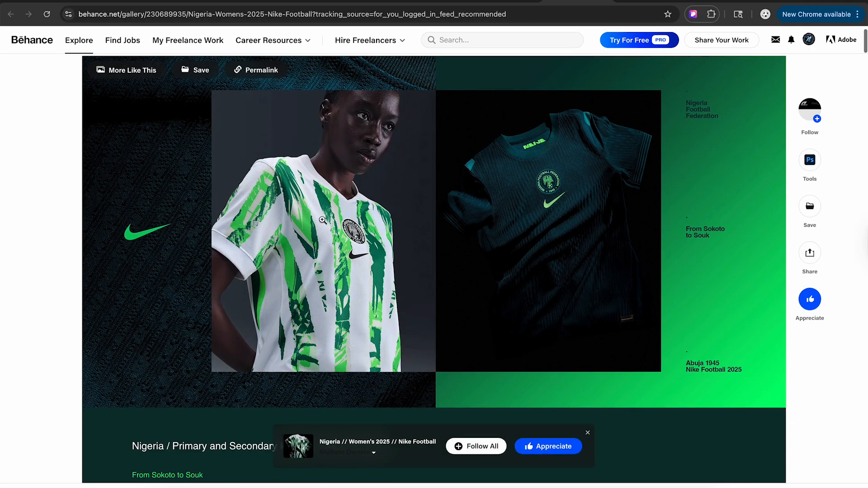
{"action": "scroll", "coordinate": [348, 241], "scroll_direction": "down", "scroll_amount": 15}
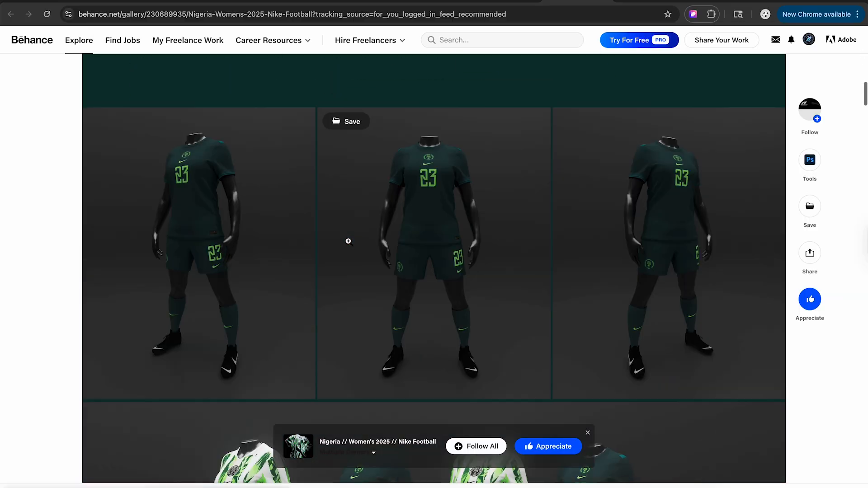
{"action": "scroll", "coordinate": [348, 241], "scroll_direction": "down", "scroll_amount": 8}
{"action": "scroll", "coordinate": [499, 209], "scroll_direction": "down", "scroll_amount": 8}
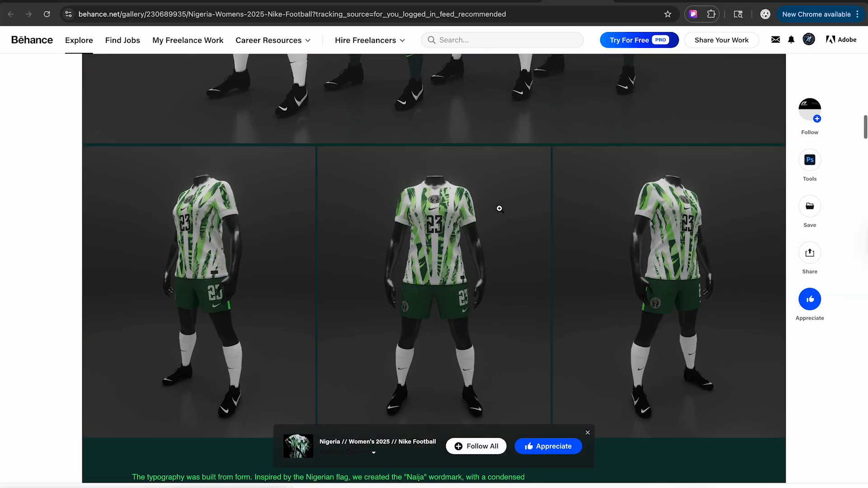
Open the front-view image of the white and green Nigeria kit in its own tab and close the project page
{"action": "left_click", "coordinate": [435, 187]}
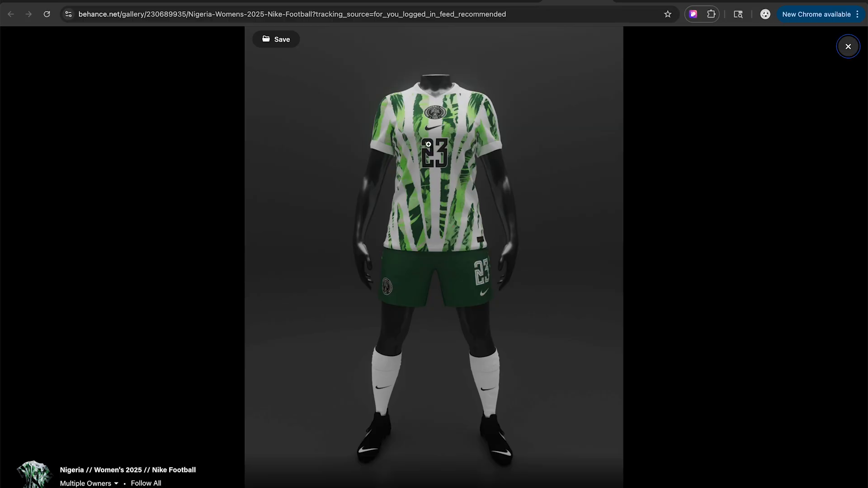
{"action": "right_click", "coordinate": [429, 147]}
{"action": "left_click", "coordinate": [440, 154]}
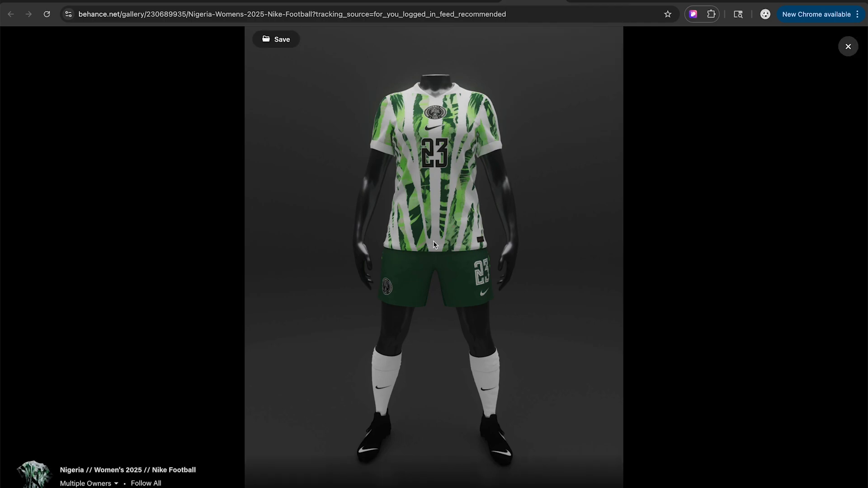
{"action": "left_click", "coordinate": [558, 1]}
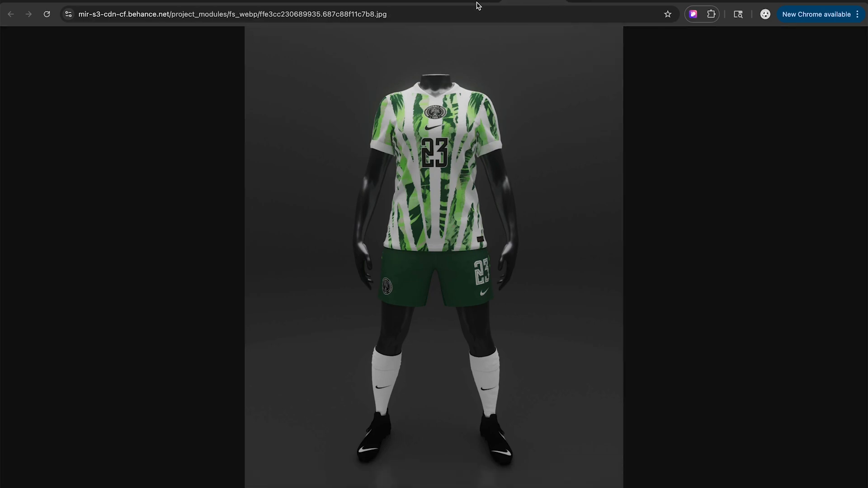
Return to the "argentina kit" search results and browse them for Argentina jersey concepts
{"action": "left_click", "coordinate": [477, 2]}
{"action": "scroll", "coordinate": [449, 225], "scroll_direction": "down", "scroll_amount": 2}
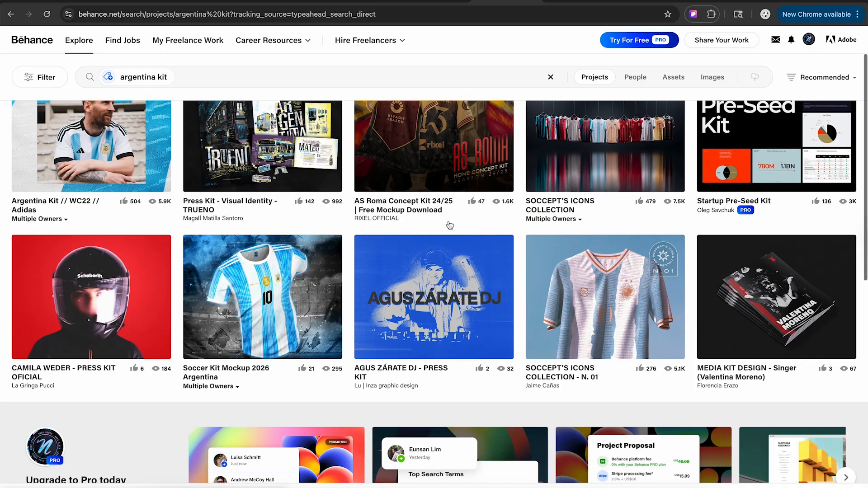
{"action": "scroll", "coordinate": [345, 219], "scroll_direction": "up", "scroll_amount": 1}
{"action": "scroll", "coordinate": [345, 220], "scroll_direction": "down", "scroll_amount": 3}
{"action": "scroll", "coordinate": [346, 220], "scroll_direction": "down", "scroll_amount": 20}
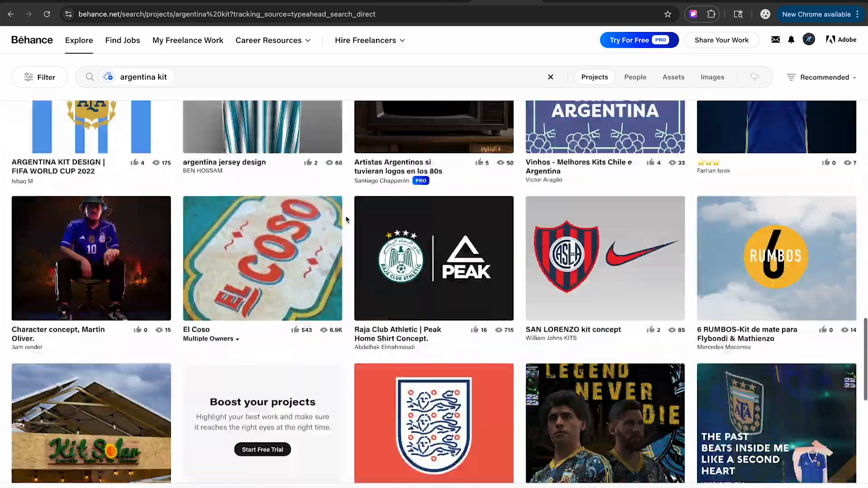
{"action": "scroll", "coordinate": [345, 216], "scroll_direction": "down", "scroll_amount": 10}
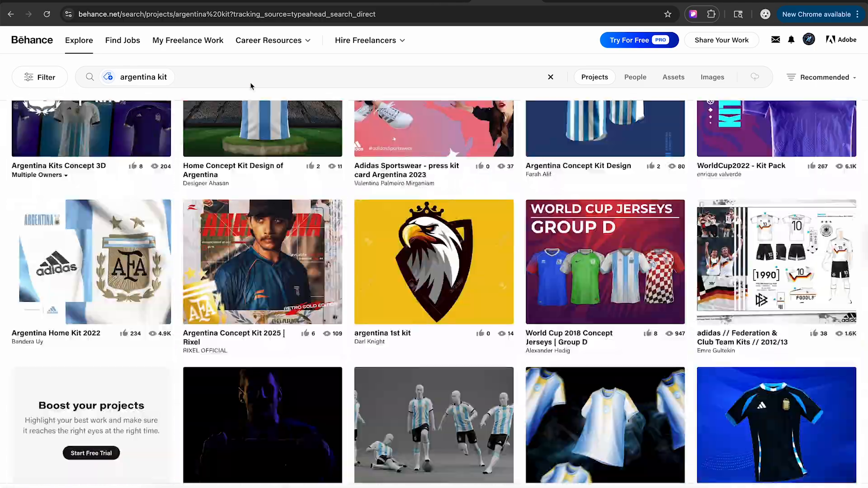
Replace the Behance project search with "concept kit"
{"action": "left_click", "coordinate": [120, 78]}
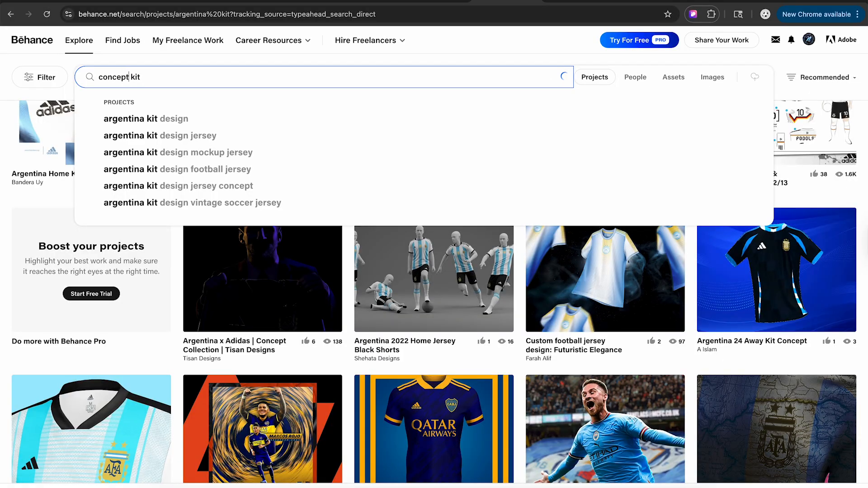
{"action": "type", "text": "concept kit"}
{"action": "key", "text": "Return"}
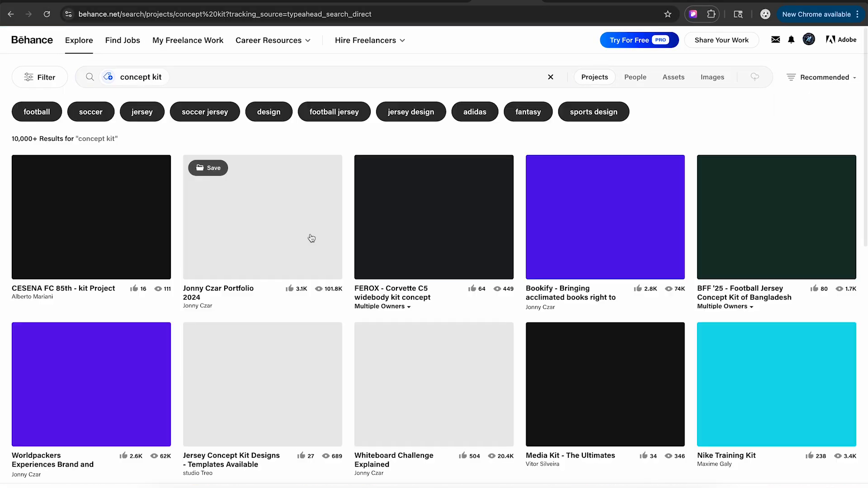
Open the Kits Design 01 project in a new tab and browse further down the concept kit results
{"action": "scroll", "coordinate": [375, 178], "scroll_direction": "down", "scroll_amount": 10}
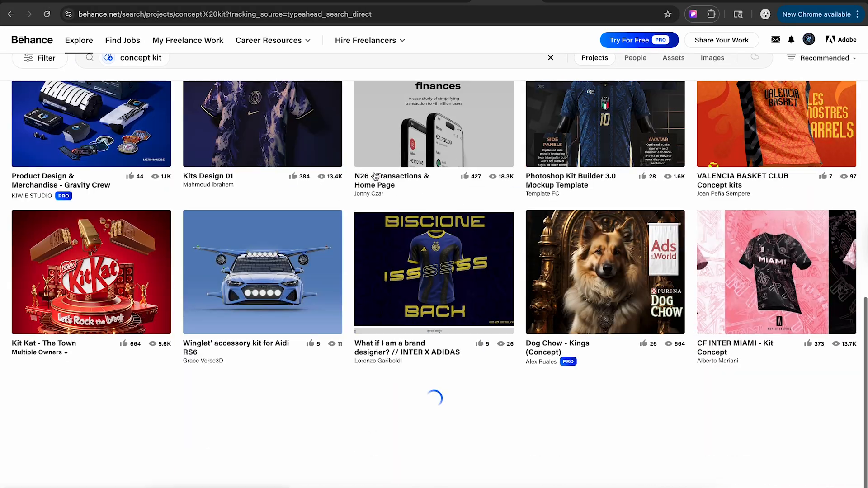
{"action": "scroll", "coordinate": [293, 203], "scroll_direction": "up", "scroll_amount": 3}
{"action": "right_click", "coordinate": [280, 208]}
{"action": "left_click", "coordinate": [280, 210]}
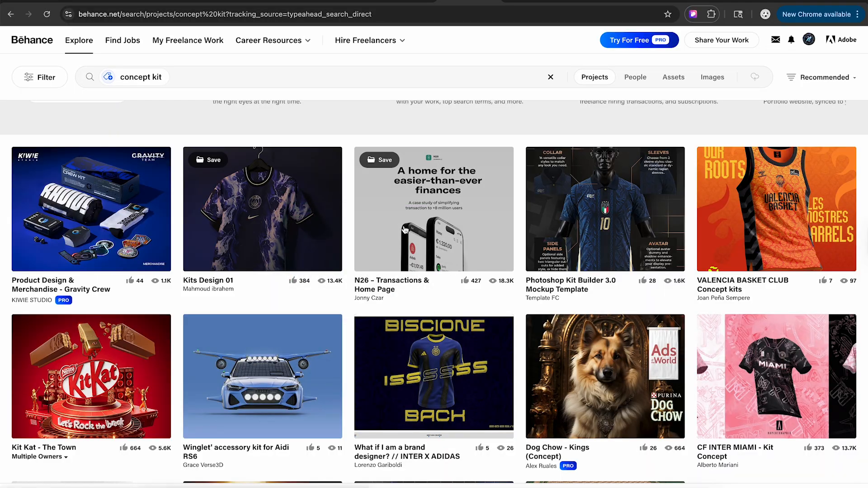
{"action": "scroll", "coordinate": [405, 230], "scroll_direction": "down", "scroll_amount": 9}
{"action": "scroll", "coordinate": [405, 230], "scroll_direction": "down", "scroll_amount": 10}
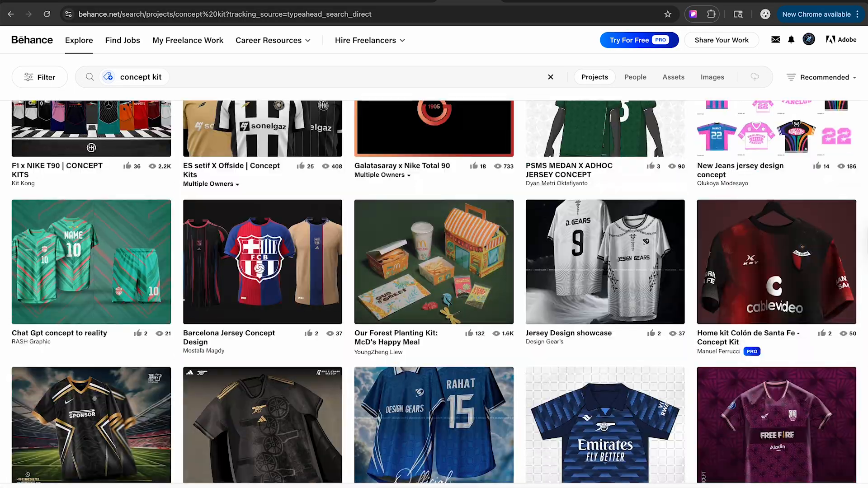
Examine the national team and club jersey designs throughout the Kits Design 01 project and close its page
{"action": "key", "text": "ctrl+Tab"}
{"action": "scroll", "coordinate": [438, 186], "scroll_direction": "down", "scroll_amount": 5}
{"action": "scroll", "coordinate": [438, 186], "scroll_direction": "down", "scroll_amount": 20}
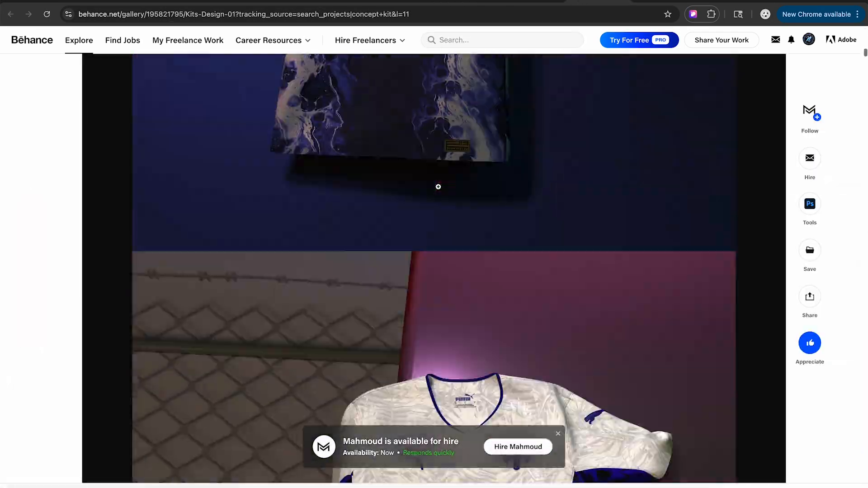
{"action": "scroll", "coordinate": [438, 187], "scroll_direction": "down", "scroll_amount": 6}
{"action": "scroll", "coordinate": [438, 187], "scroll_direction": "up", "scroll_amount": 4}
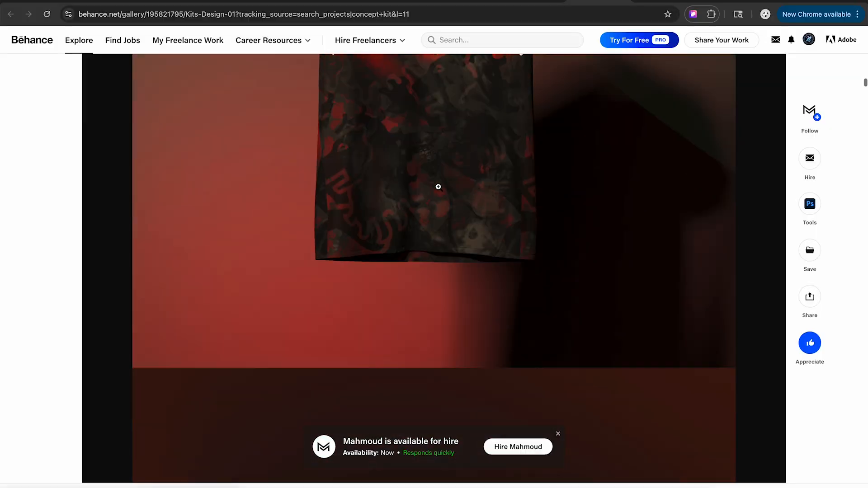
{"action": "scroll", "coordinate": [424, 165], "scroll_direction": "down", "scroll_amount": 20}
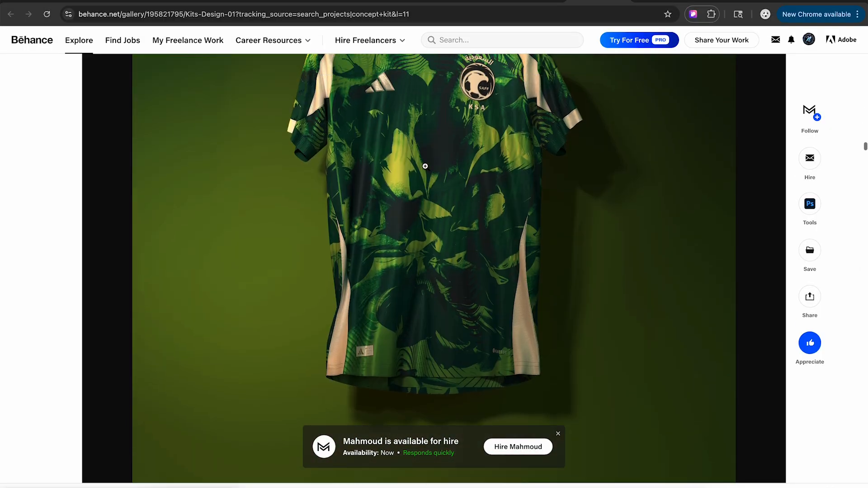
{"action": "scroll", "coordinate": [452, 204], "scroll_direction": "down", "scroll_amount": 10}
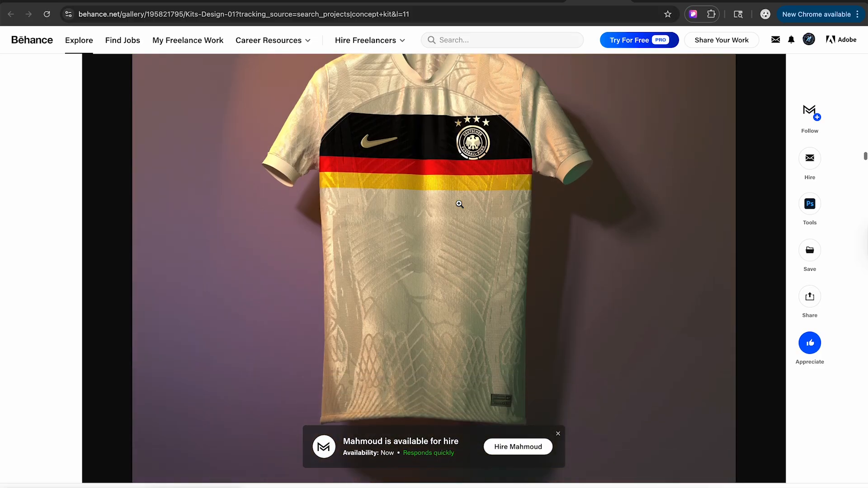
{"action": "scroll", "coordinate": [459, 204], "scroll_direction": "down", "scroll_amount": 20}
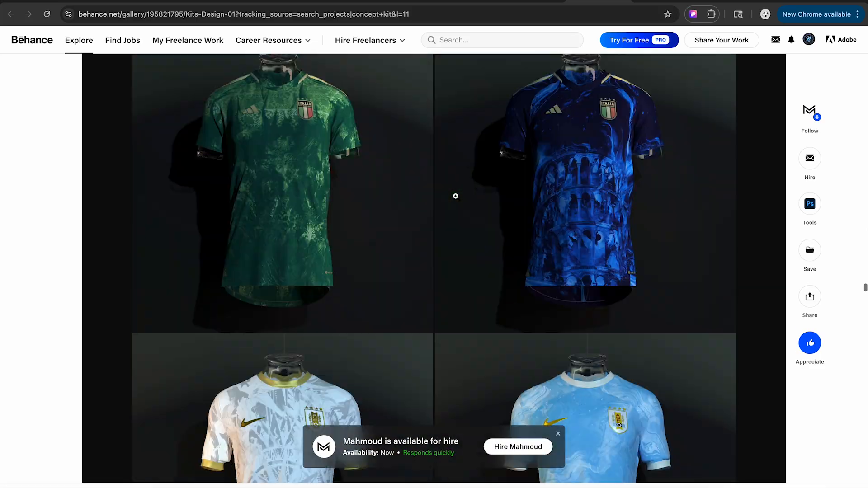
{"action": "scroll", "coordinate": [455, 195], "scroll_direction": "down", "scroll_amount": 15}
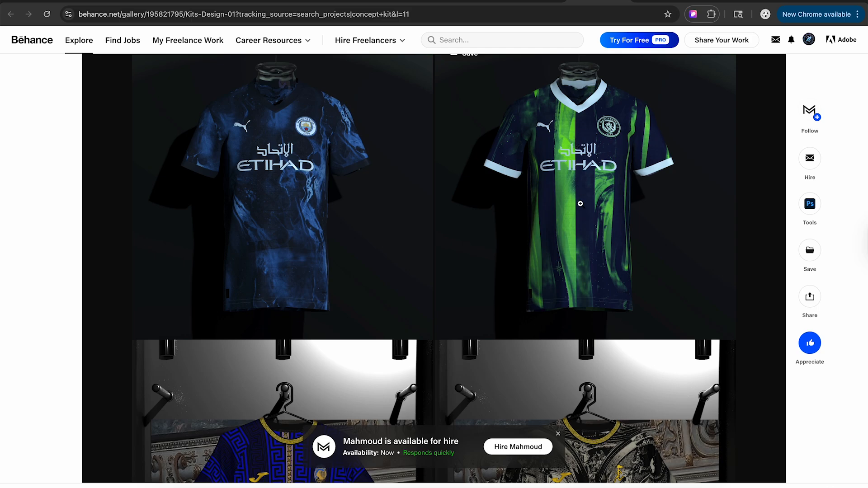
{"action": "scroll", "coordinate": [576, 167], "scroll_direction": "down", "scroll_amount": 17}
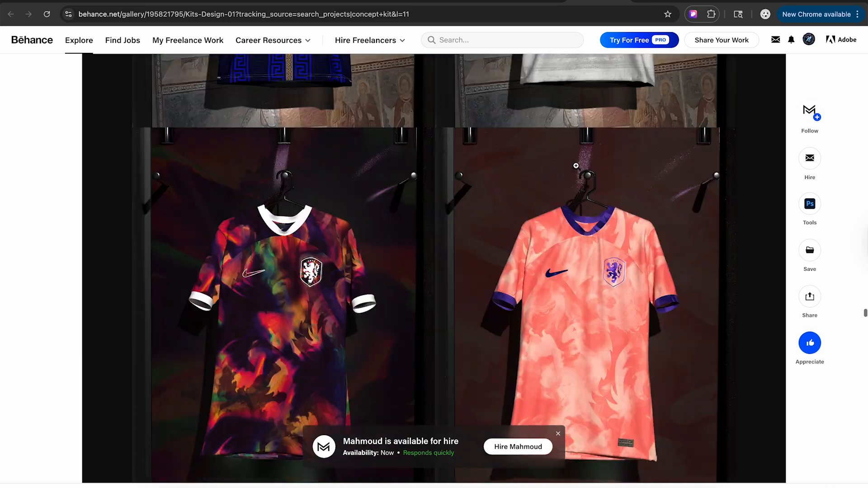
{"action": "scroll", "coordinate": [576, 166], "scroll_direction": "down", "scroll_amount": 20}
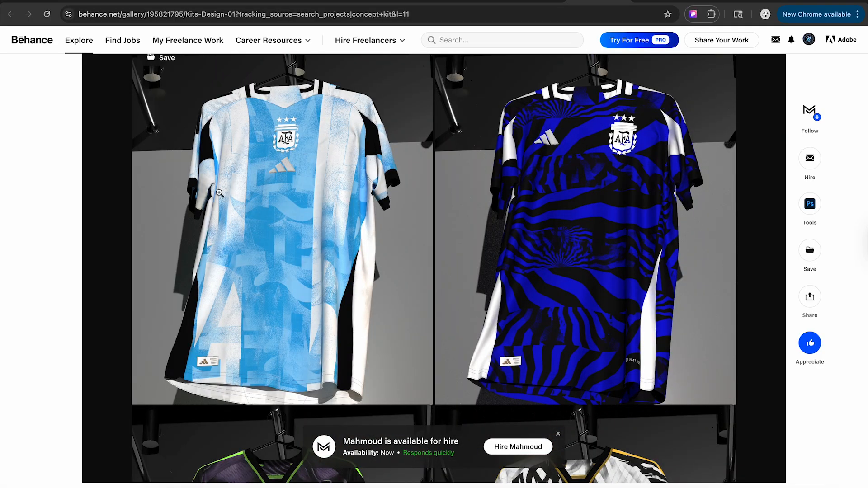
{"action": "scroll", "coordinate": [537, 218], "scroll_direction": "down", "scroll_amount": 15}
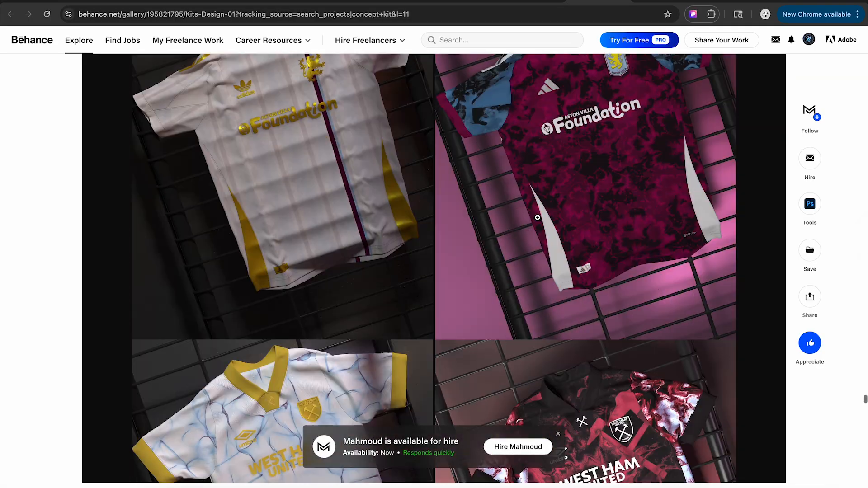
{"action": "scroll", "coordinate": [537, 217], "scroll_direction": "down", "scroll_amount": 15}
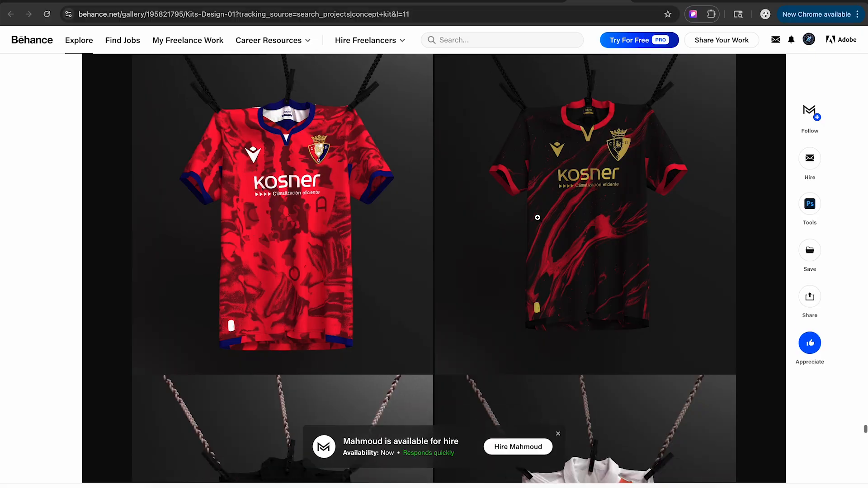
{"action": "scroll", "coordinate": [537, 218], "scroll_direction": "down", "scroll_amount": 15}
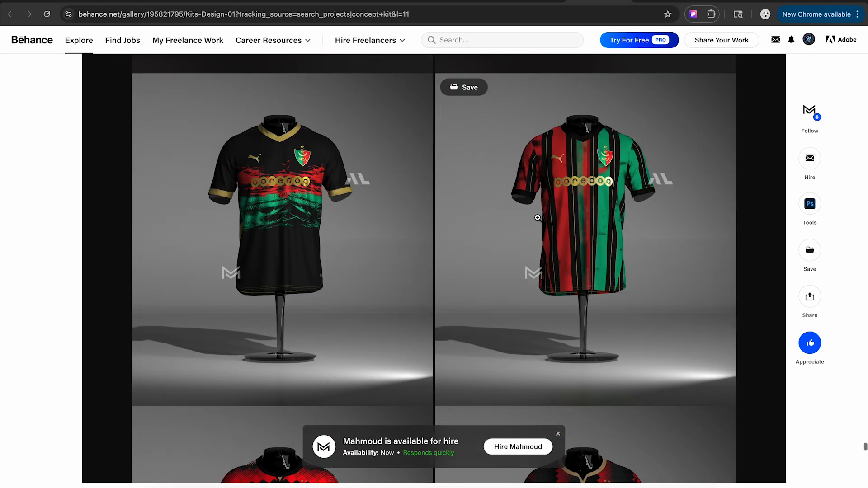
{"action": "scroll", "coordinate": [538, 217], "scroll_direction": "down", "scroll_amount": 15}
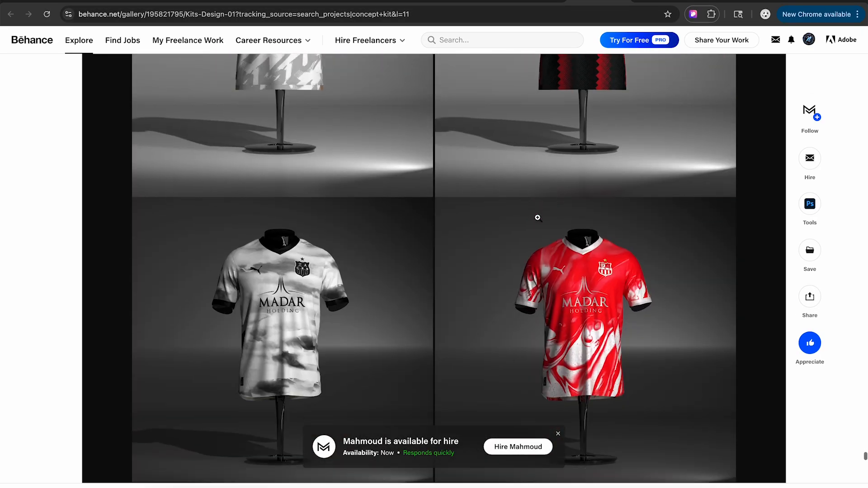
{"action": "scroll", "coordinate": [537, 217], "scroll_direction": "down", "scroll_amount": 15}
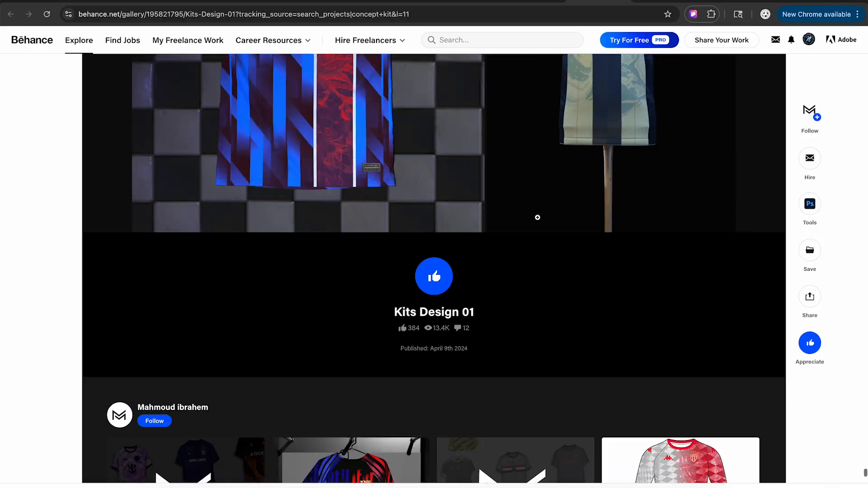
{"action": "scroll", "coordinate": [537, 217], "scroll_direction": "up", "scroll_amount": 5}
{"action": "left_click", "coordinate": [622, 1]}
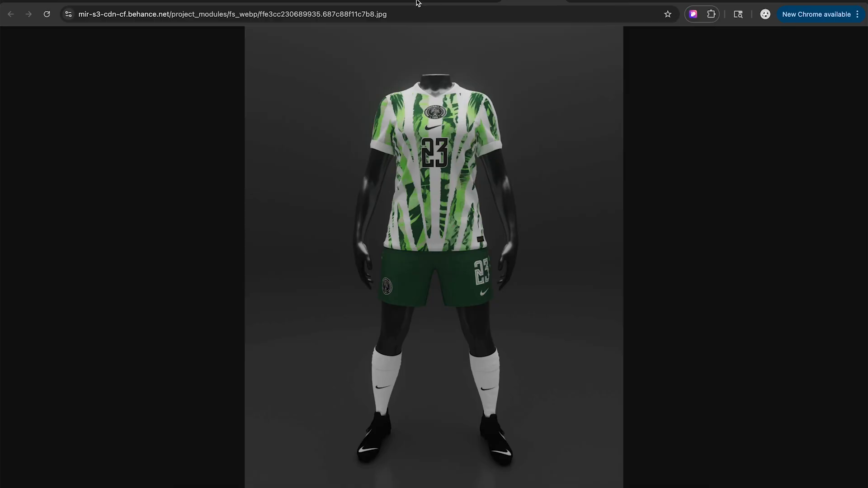
Return to the Behance "concept kit" results, browse further down, and close the search page
{"action": "left_click", "coordinate": [463, 1]}
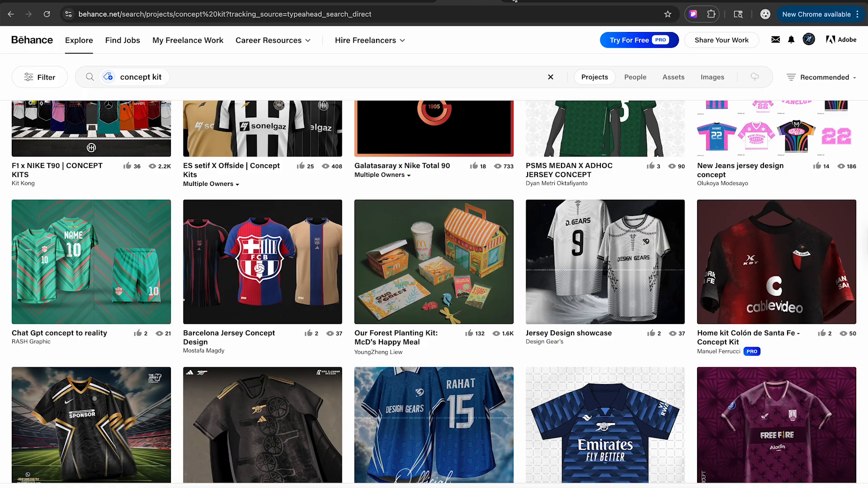
{"action": "scroll", "coordinate": [364, 248], "scroll_direction": "down", "scroll_amount": 3}
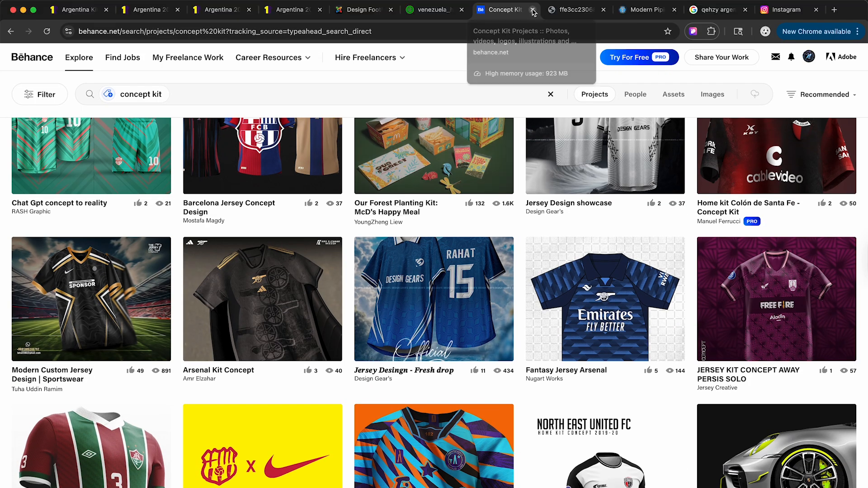
{"action": "left_click", "coordinate": [533, 0]}
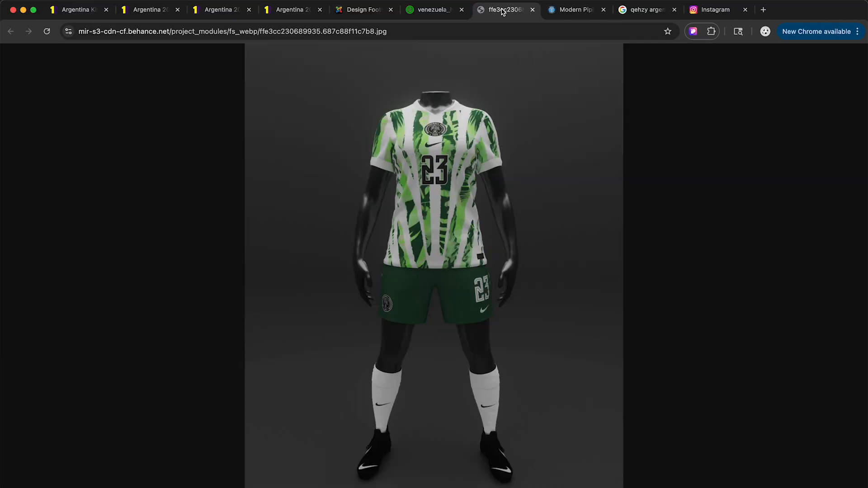
Compare the Venezuela home kit image with the green and white number 23 jersey image, and close the Venezuela page
{"action": "left_click", "coordinate": [433, 16]}
{"action": "left_click", "coordinate": [496, 9]}
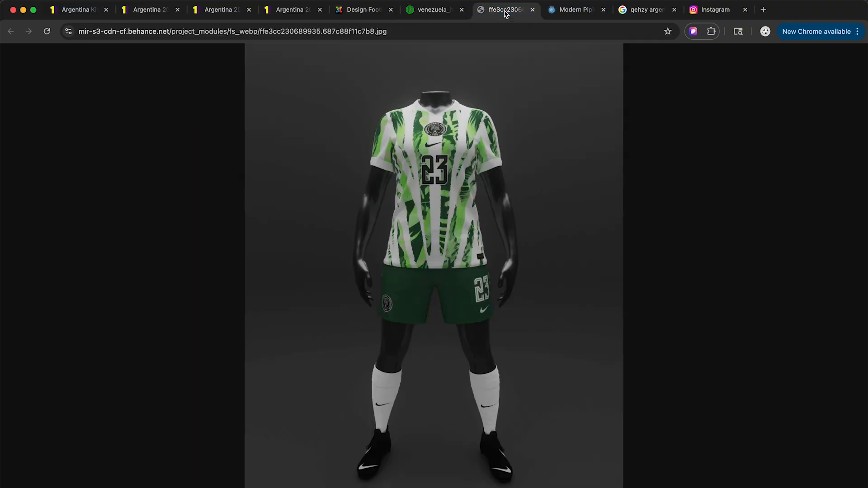
{"action": "left_click", "coordinate": [430, 17]}
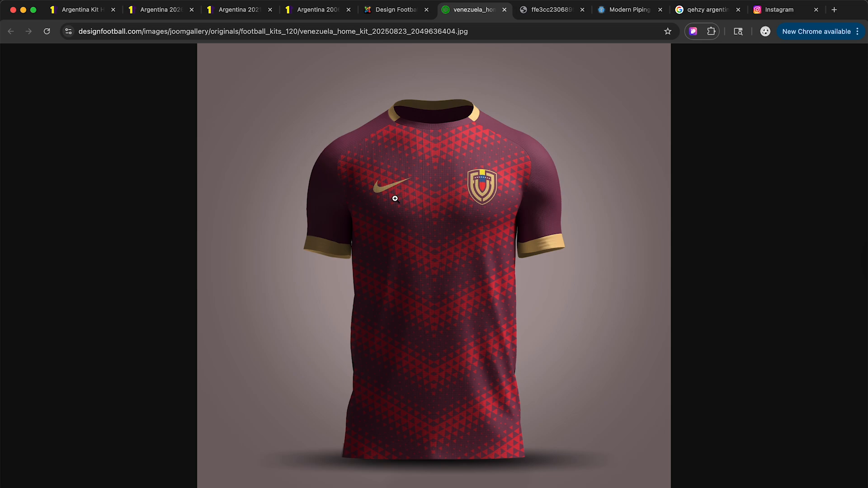
{"action": "left_click", "coordinate": [505, 10]}
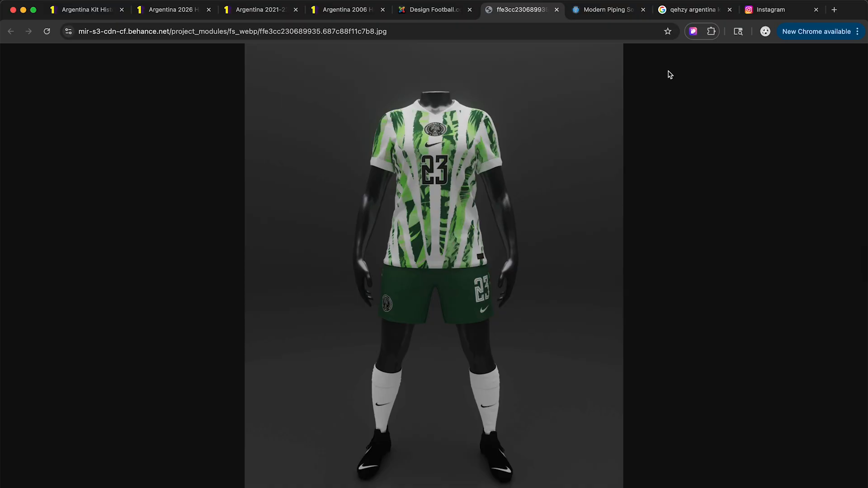
Review the Argentina concept kit image results and the Instagram post showing the Argentina concept home kit
{"action": "left_click", "coordinate": [700, 13]}
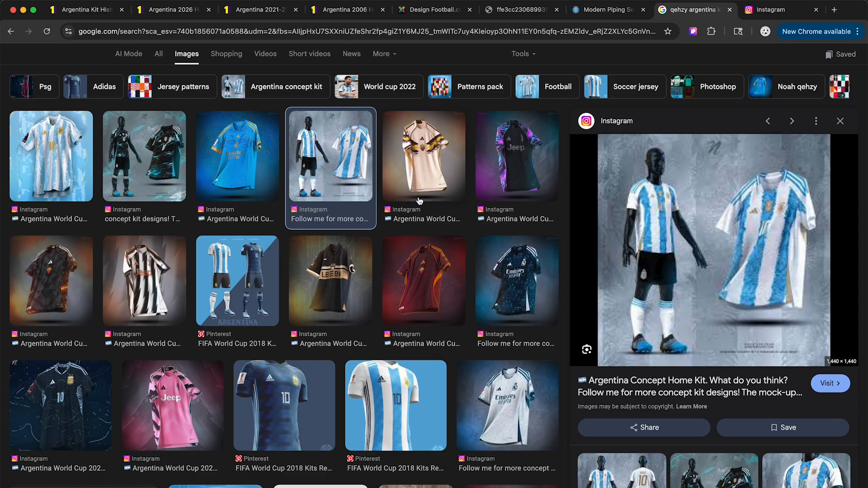
{"action": "scroll", "coordinate": [420, 201], "scroll_direction": "up", "scroll_amount": 2}
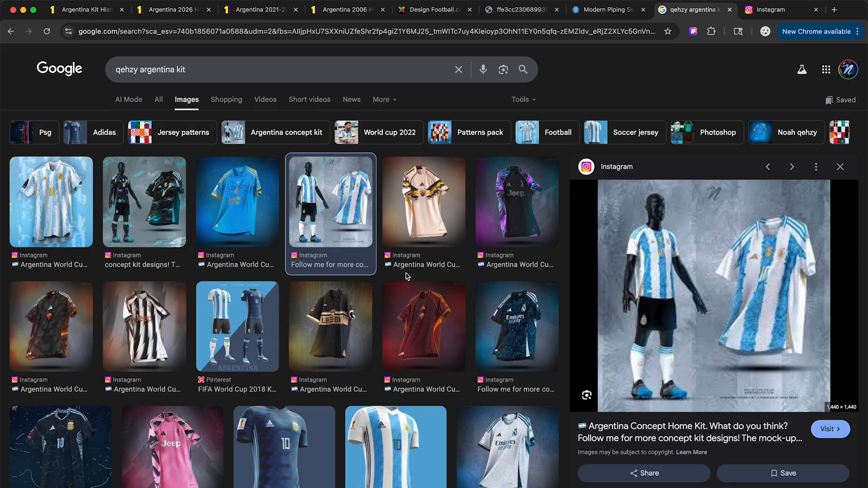
{"action": "left_click", "coordinate": [755, 11]}
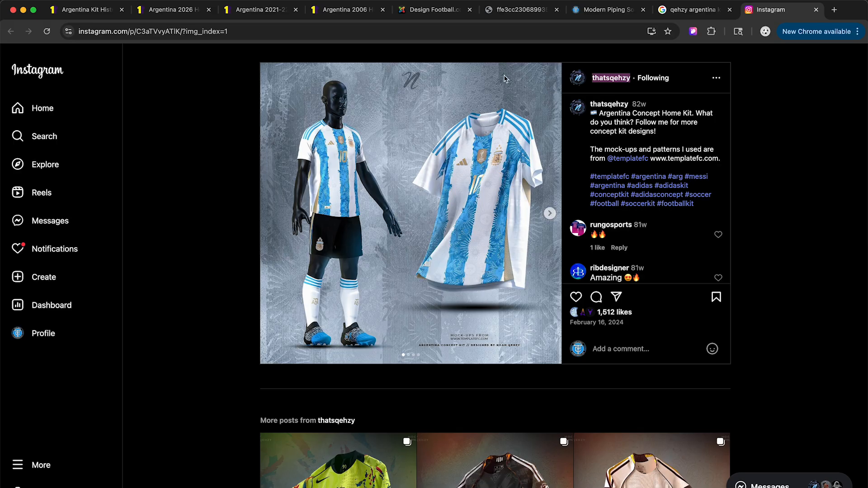
{"action": "left_click", "coordinate": [513, 10]}
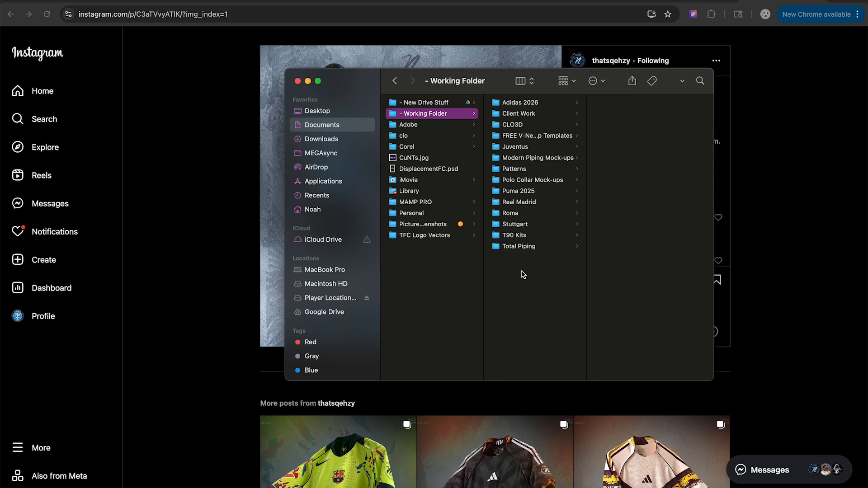
Create a folder named "Argentina" inside "- Working Folder" in Finder
{"action": "right_click", "coordinate": [523, 274]}
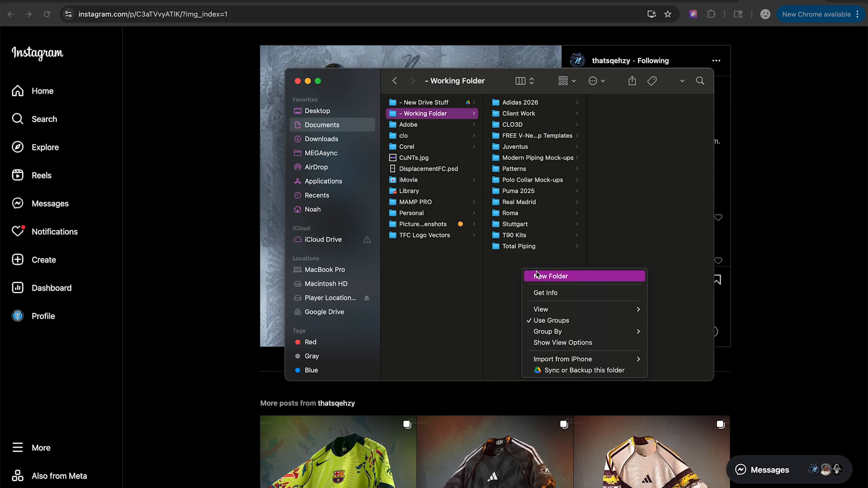
{"action": "left_click", "coordinate": [535, 276]}
{"action": "type", "text": "Arg"}
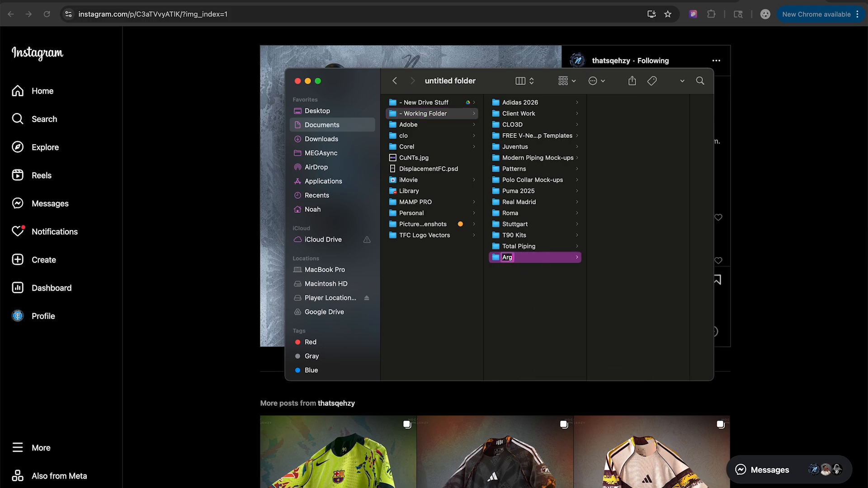
{"action": "type", "text": "entina"}
{"action": "key", "text": "Return"}
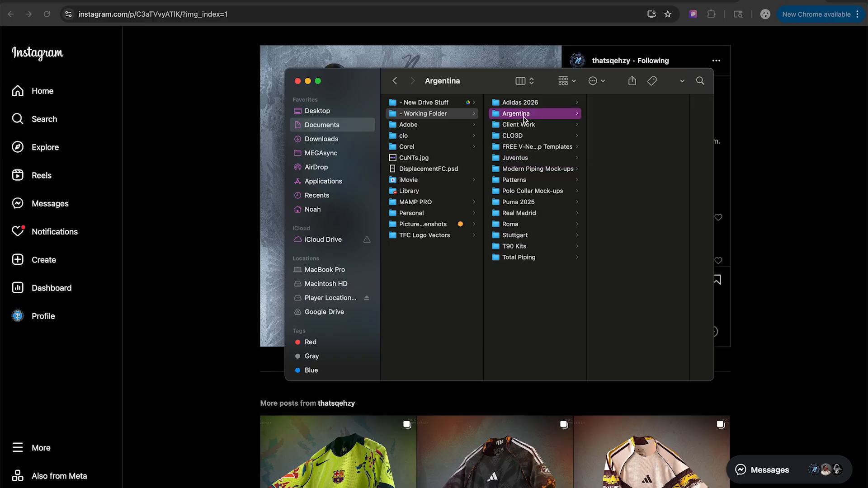
Copy Juventus 1.tif from the Juventus folder into the Argentina folder
{"action": "left_click", "coordinate": [523, 161]}
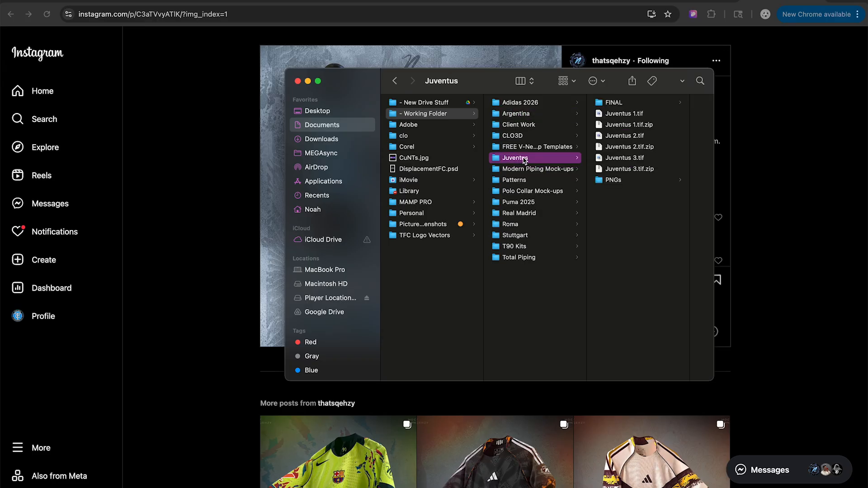
{"action": "left_click", "coordinate": [621, 118]}
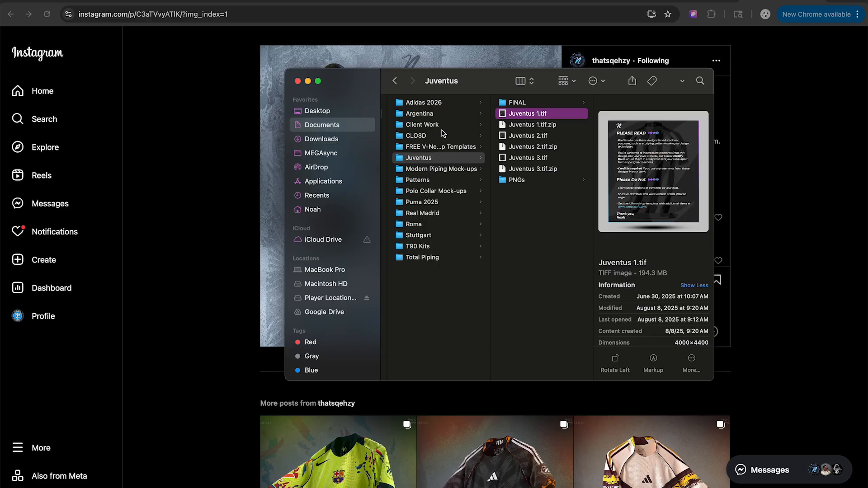
{"action": "left_click", "coordinate": [438, 115]}
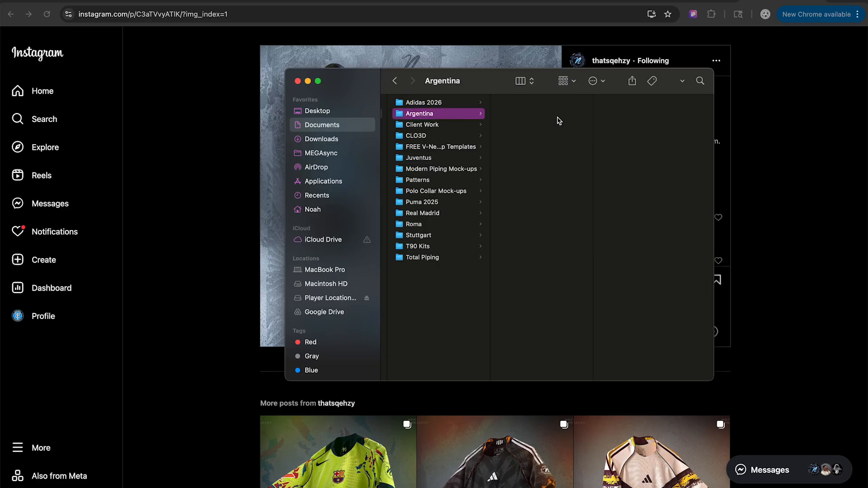
{"action": "key", "text": "super+v"}
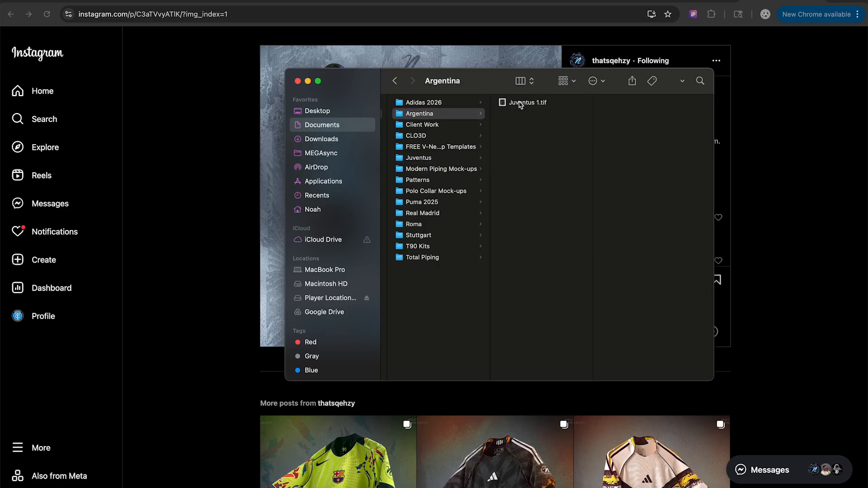
Rename the copied template file to Argentina 1.tif and open it in Photoshop
{"action": "left_click", "coordinate": [523, 103]}
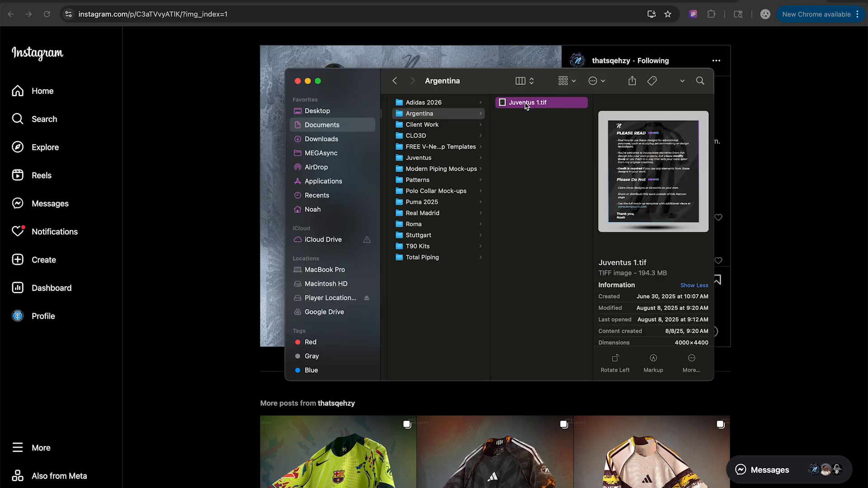
{"action": "left_click", "coordinate": [525, 104]}
{"action": "type", "text": "Argentina"}
{"action": "key", "text": "Return"}
{"action": "right_click", "coordinate": [532, 105]}
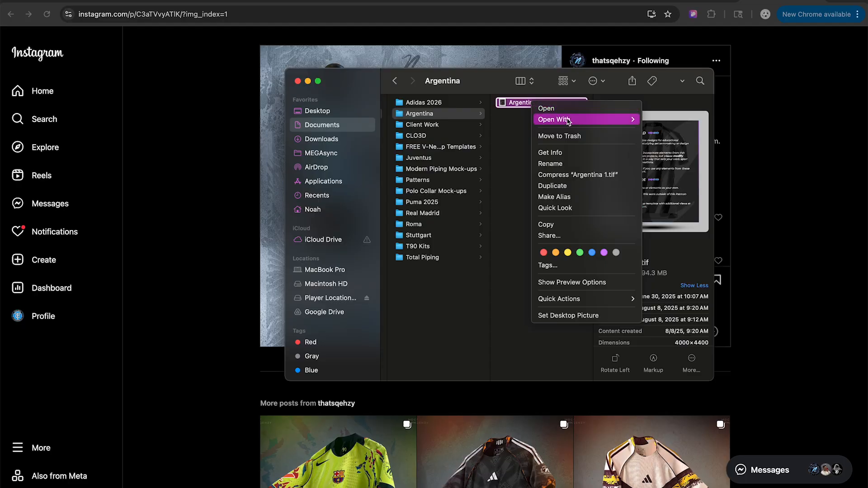
{"action": "mouse_move", "coordinate": [570, 118]}
{"action": "left_click", "coordinate": [696, 148]}
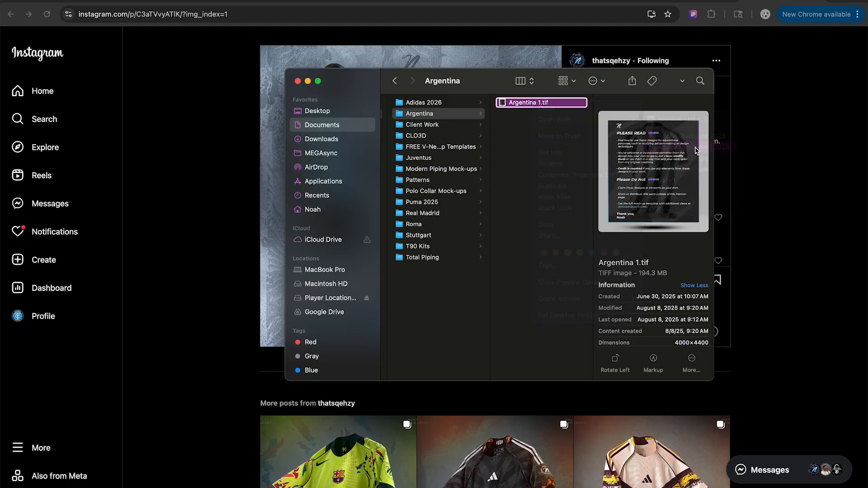
Search Google Images for "argentina logo" in a new browser tab and preview the Football Kit Archive crest
{"action": "left_click", "coordinate": [839, 1]}
{"action": "type", "text": "argentin"}
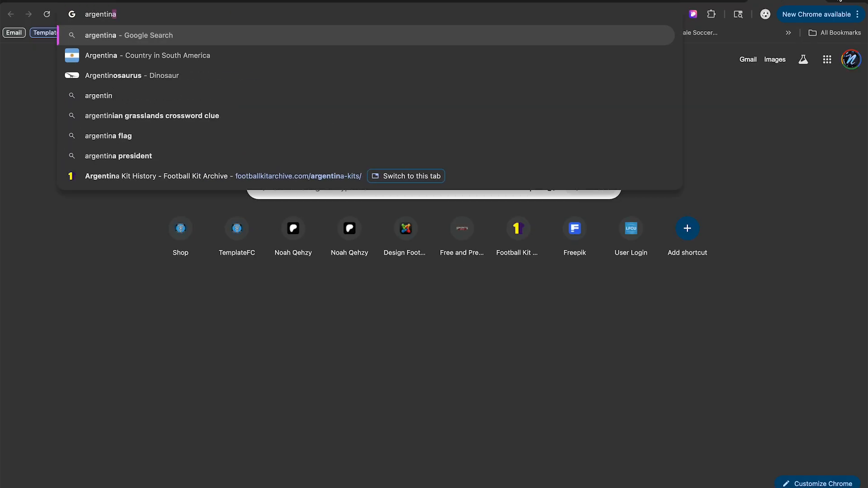
{"action": "type", "text": "a logo"}
{"action": "key", "text": "Return"}
{"action": "left_click", "coordinate": [384, 173]}
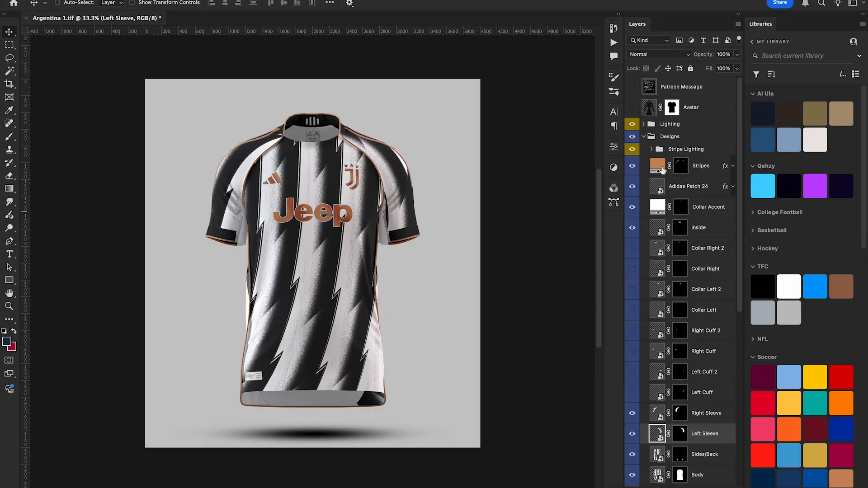
Review the Designs layers of Argentina 1.tif in Photoshop and open the Body smart object's contents
{"action": "scroll", "coordinate": [673, 247], "scroll_direction": "down", "scroll_amount": 5}
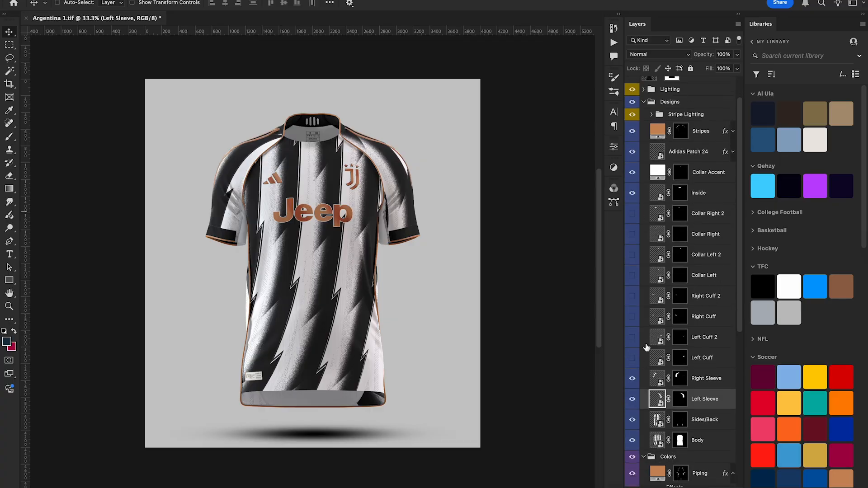
{"action": "scroll", "coordinate": [678, 296], "scroll_direction": "down", "scroll_amount": 3}
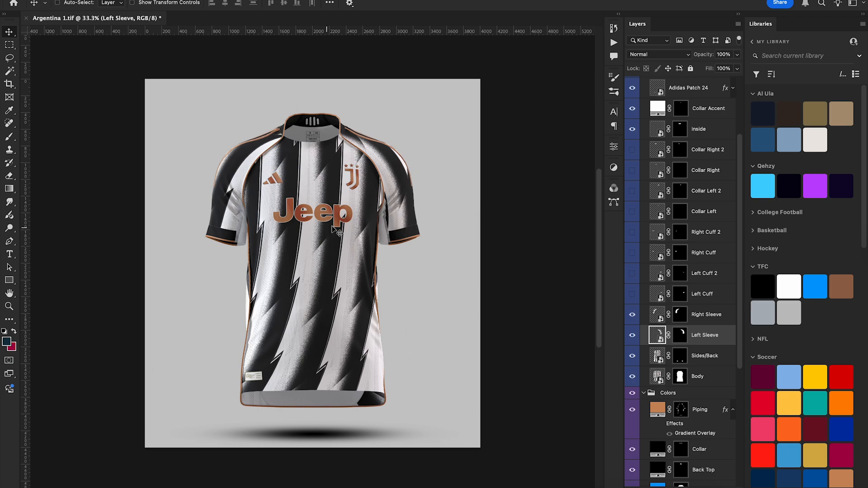
{"action": "scroll", "coordinate": [683, 244], "scroll_direction": "up", "scroll_amount": 4}
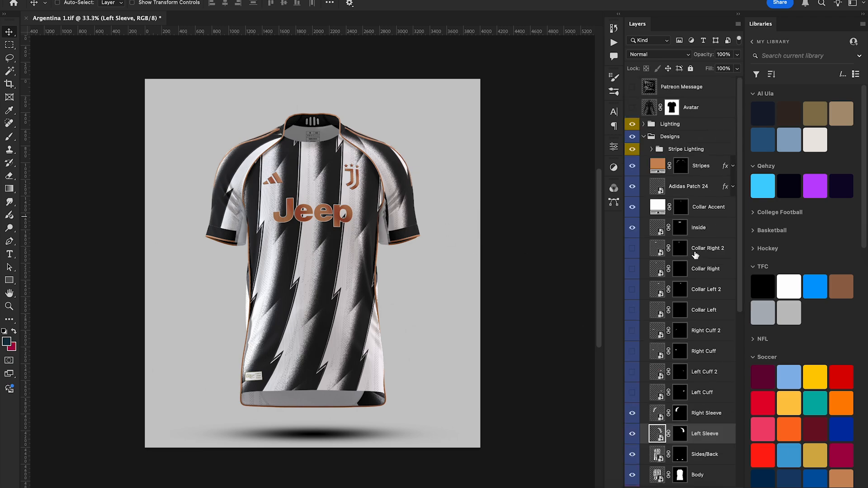
{"action": "scroll", "coordinate": [695, 255], "scroll_direction": "down", "scroll_amount": 1}
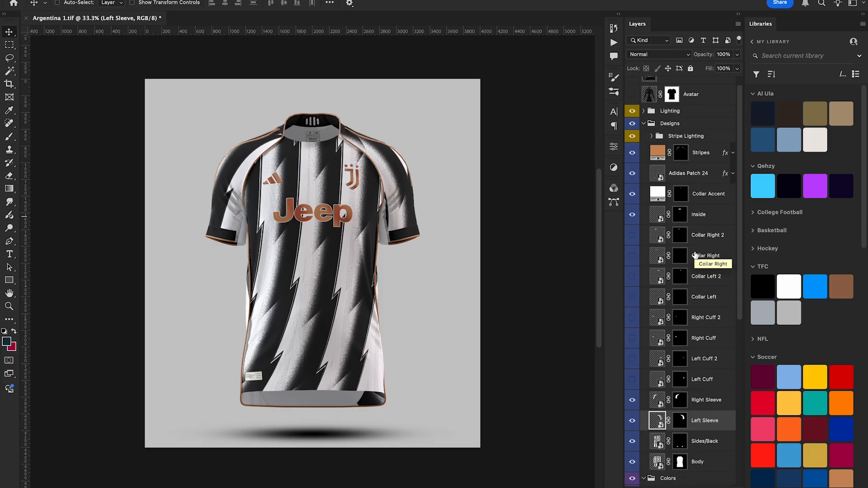
{"action": "scroll", "coordinate": [669, 380], "scroll_direction": "down", "scroll_amount": 4}
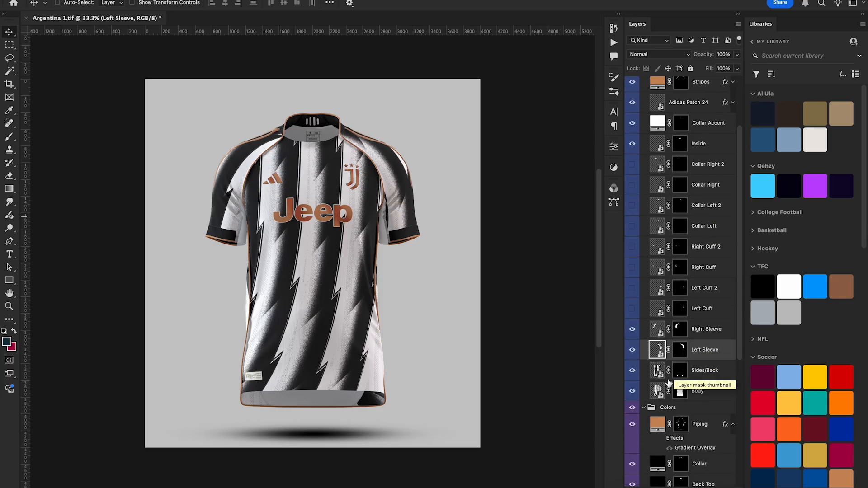
{"action": "left_click", "coordinate": [658, 356]}
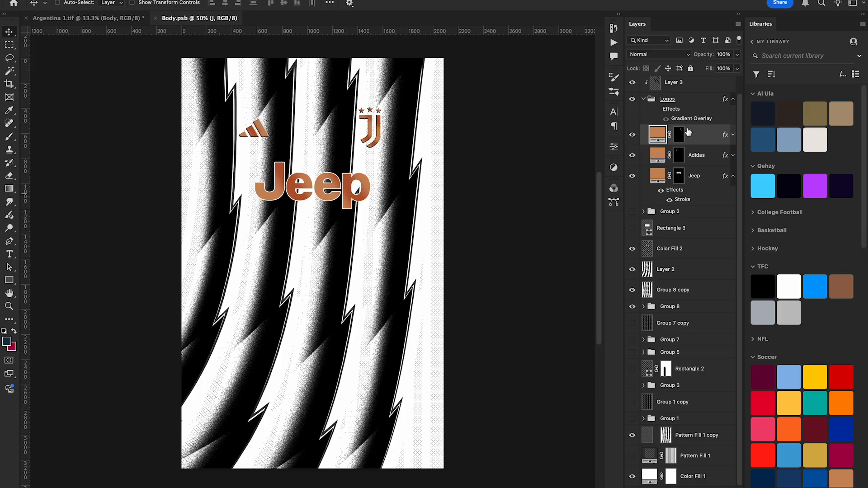
Delete Layer 3 and the Logos copy group from Body.psb, and clear the layer style of the Logos group
{"action": "left_click", "coordinate": [643, 99]}
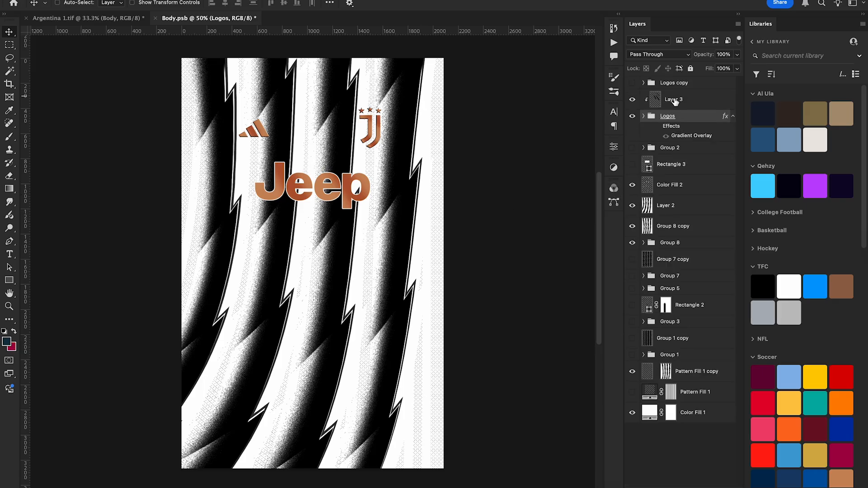
{"action": "left_click", "coordinate": [675, 101]}
{"action": "left_click", "coordinate": [684, 86], "text": "shift"}
{"action": "key", "text": "Delete"}
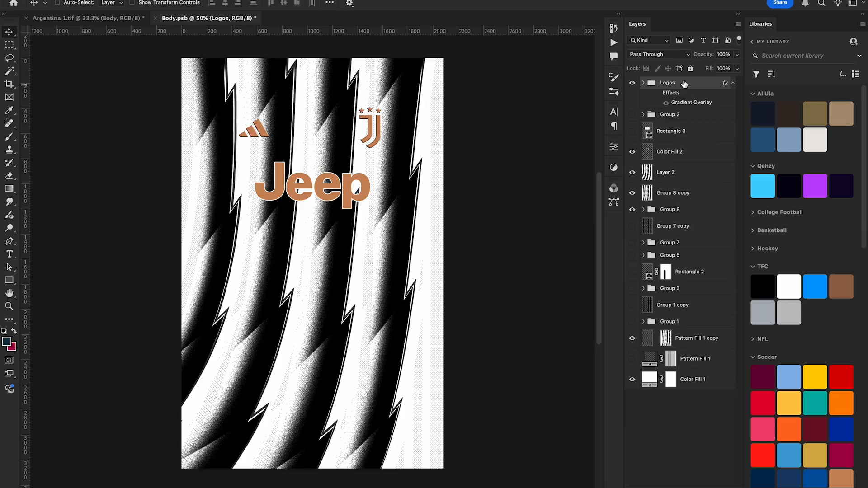
{"action": "right_click", "coordinate": [684, 86]}
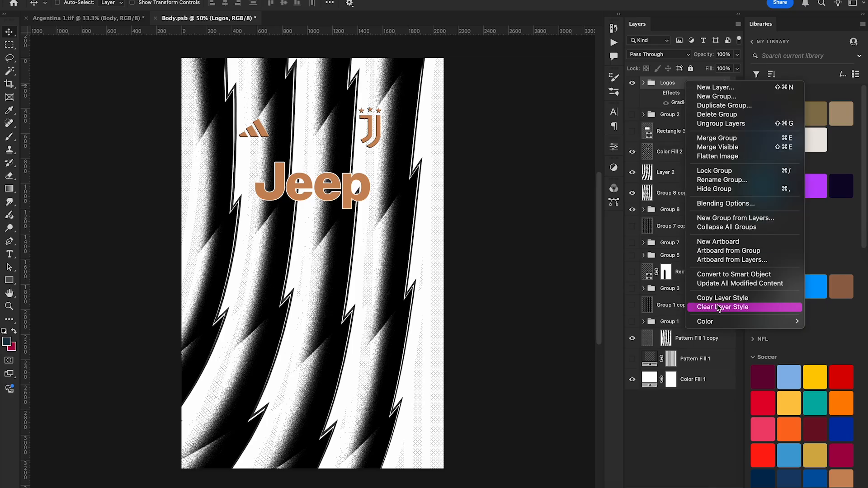
{"action": "left_click", "coordinate": [722, 303]}
Delete all the old pattern layers and groups from Group 2 through Pattern Fill 1, keeping Logos and Color Fill 1
{"action": "left_click", "coordinate": [670, 99]}
{"action": "left_click", "coordinate": [694, 348], "text": "shift"}
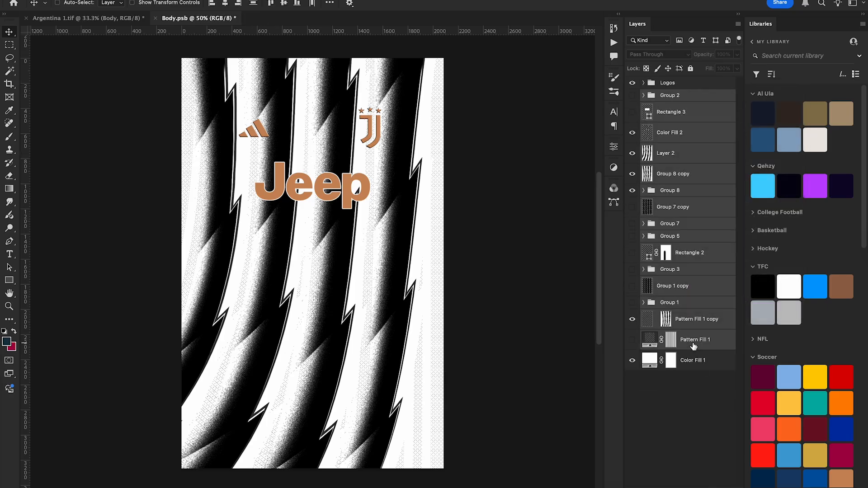
{"action": "key", "text": "Delete"}
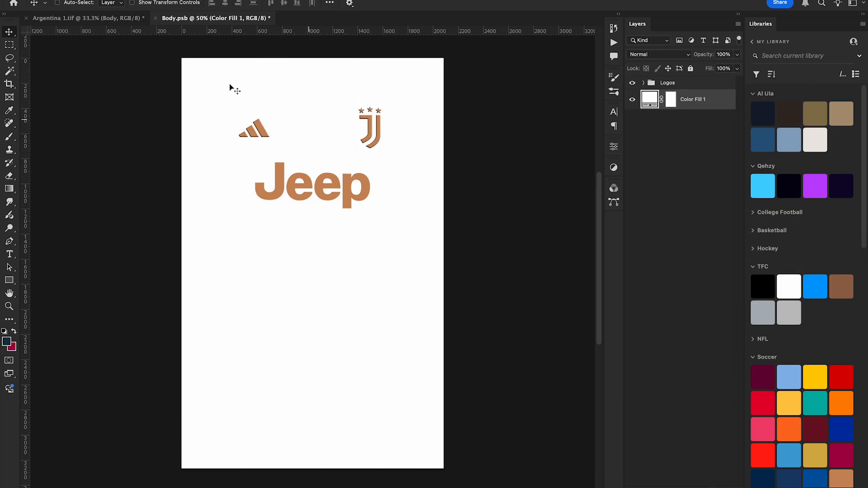
Switch to the browser, open Football Kit Archive's Argentina Logo History page, and locate the crest used since 2024
{"action": "left_click", "coordinate": [333, 487]}
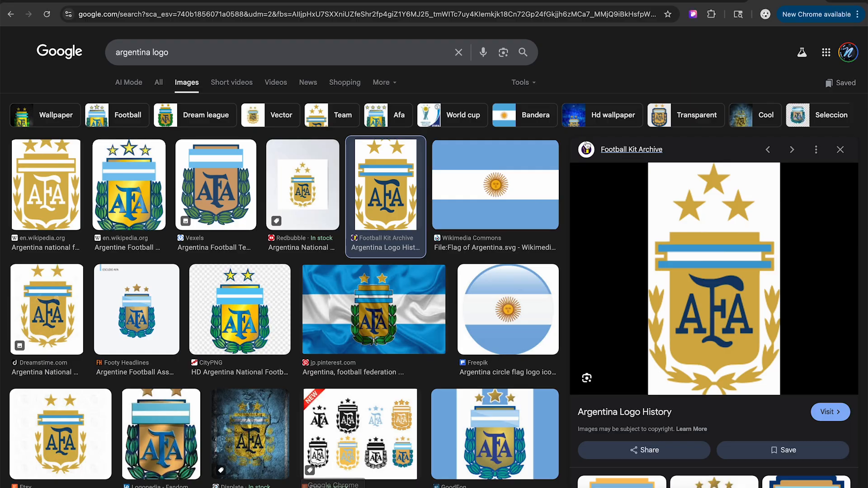
{"action": "left_click", "coordinate": [720, 275]}
{"action": "scroll", "coordinate": [355, 321], "scroll_direction": "down", "scroll_amount": 20}
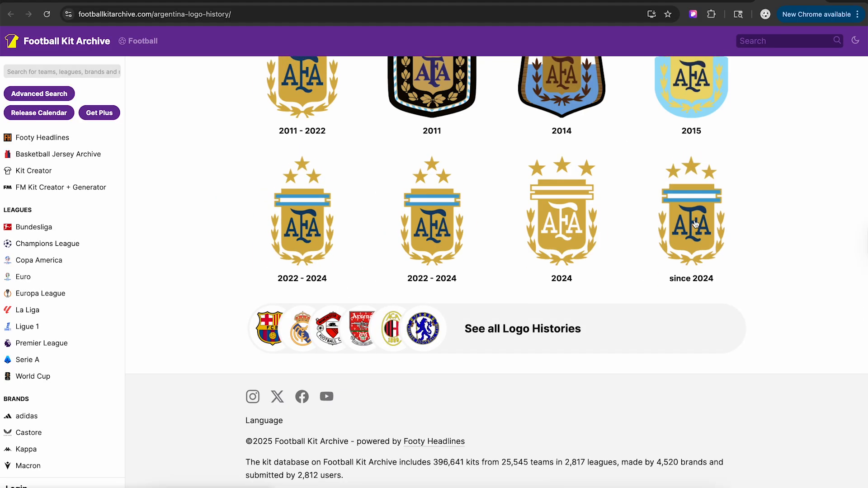
Copy the since-2024 Argentina crest image into Body.psb in Photoshop and place it in the Logos group over the old Juventus crest
{"action": "left_click", "coordinate": [695, 223]}
{"action": "right_click", "coordinate": [430, 246]}
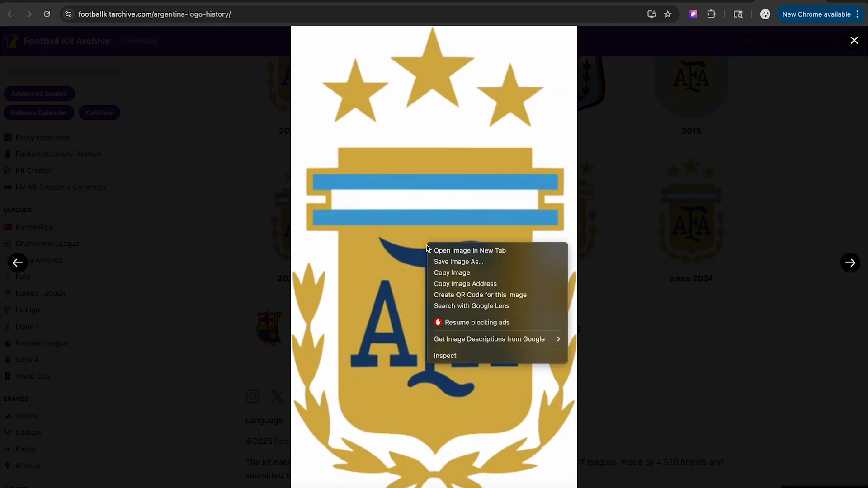
{"action": "left_click", "coordinate": [435, 250]}
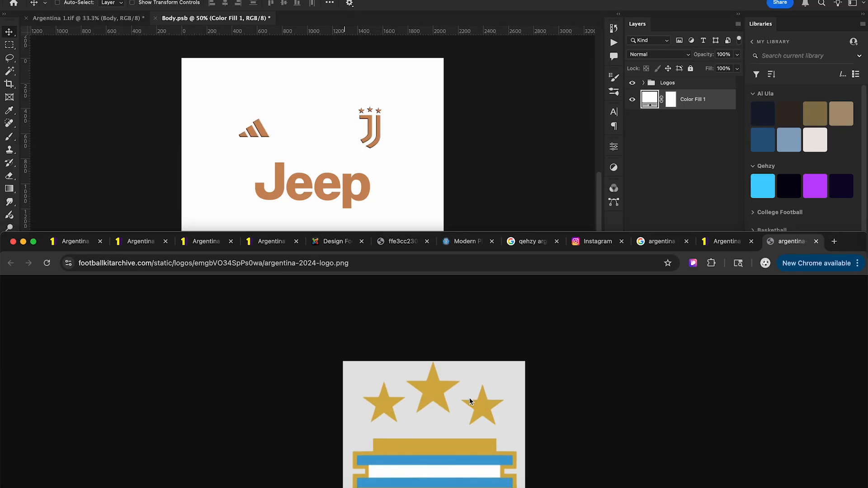
{"action": "left_click_drag", "start_coordinate": [434, 452], "coordinate": [360, 194]}
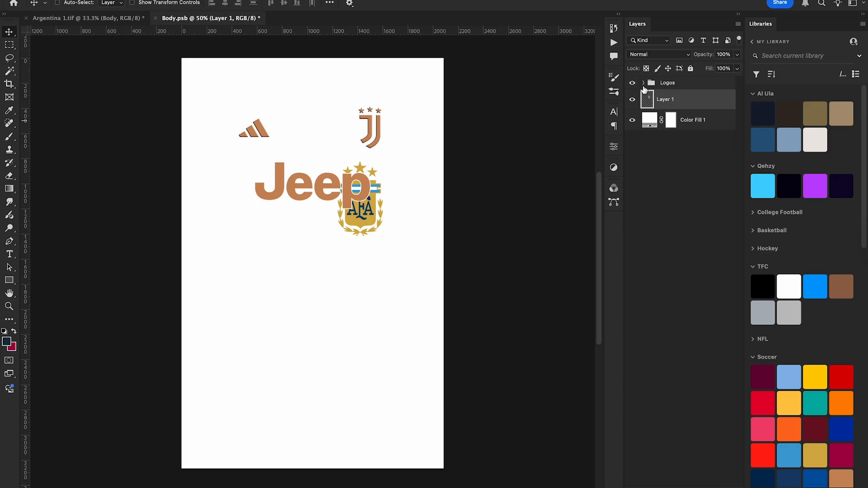
{"action": "left_click_drag", "start_coordinate": [643, 88], "coordinate": [646, 85]}
{"action": "left_click_drag", "start_coordinate": [361, 199], "coordinate": [371, 135]}
Sample the crest's colours, setting the foreground to blue 43a1d5 and the background to gold d5b048
{"action": "left_click", "coordinate": [7, 342]}
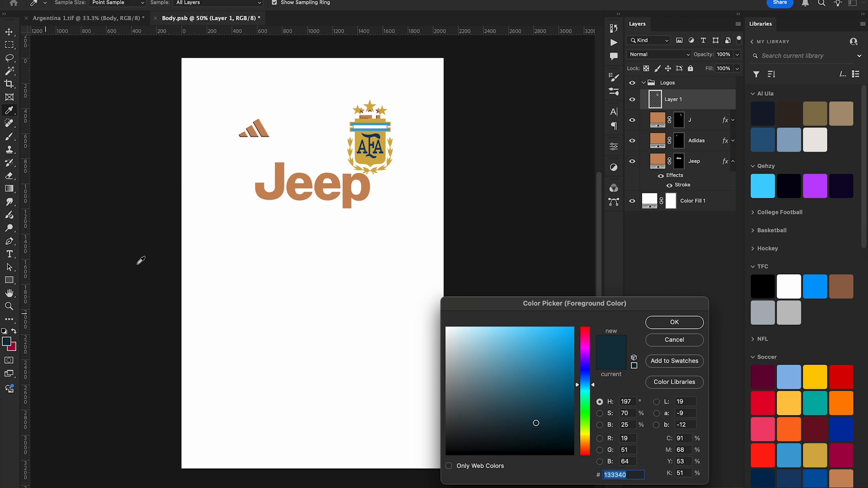
{"action": "left_click", "coordinate": [379, 122]}
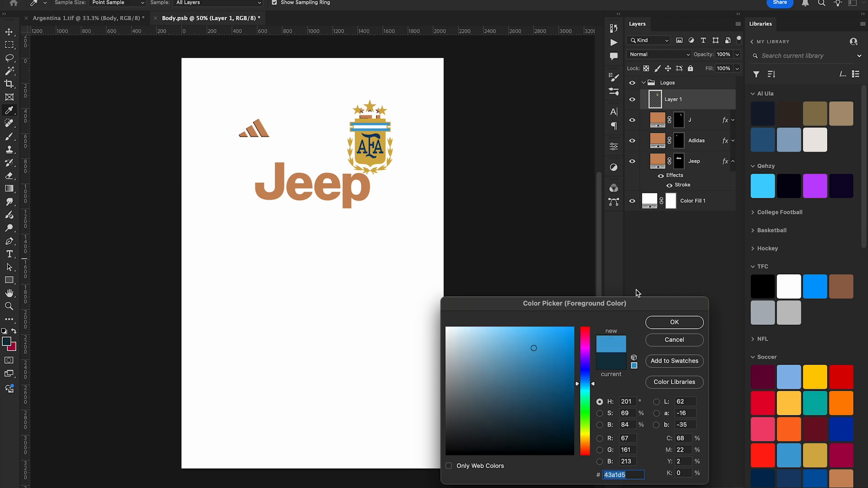
{"action": "left_click", "coordinate": [661, 323]}
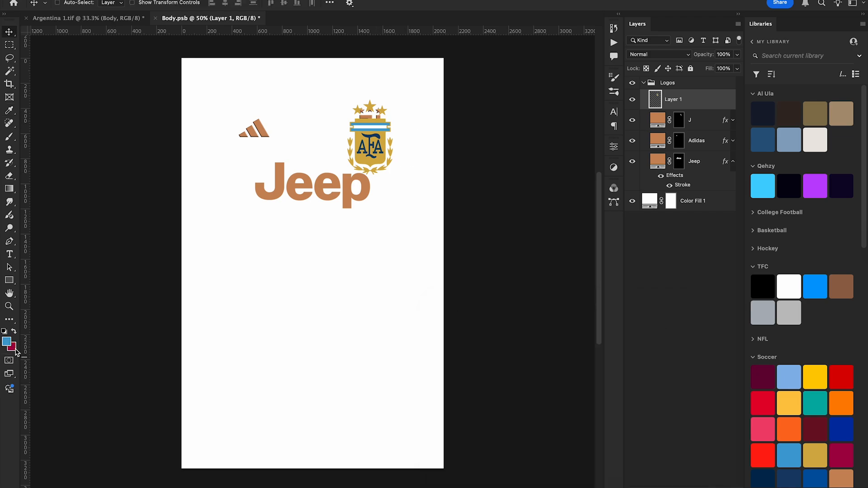
{"action": "left_click", "coordinate": [12, 347]}
{"action": "left_click", "coordinate": [383, 156]}
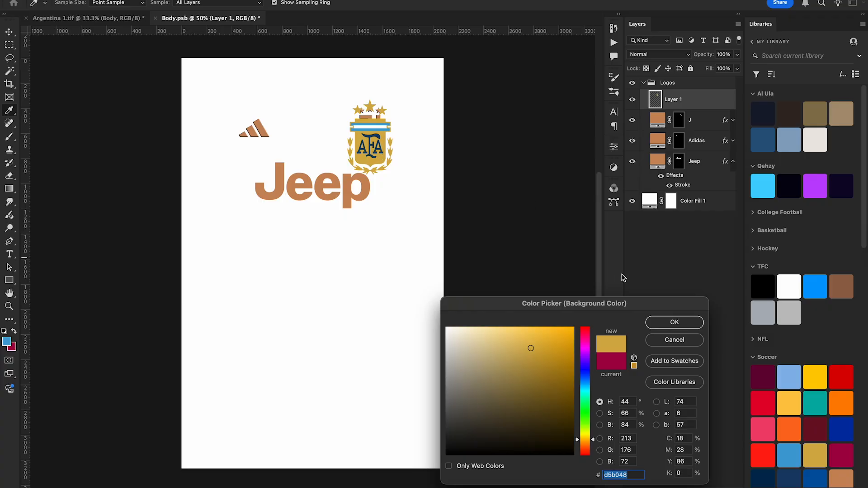
{"action": "left_click", "coordinate": [669, 322]}
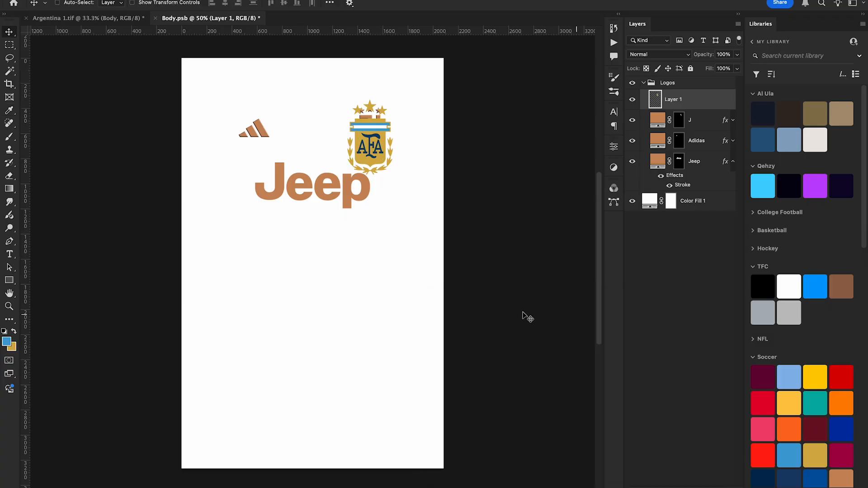
Scale the Argentina crest down to roughly the old Juventus crest's size and align it on the chest
{"action": "key", "text": "v"}
{"action": "key", "text": "ctrl+t"}
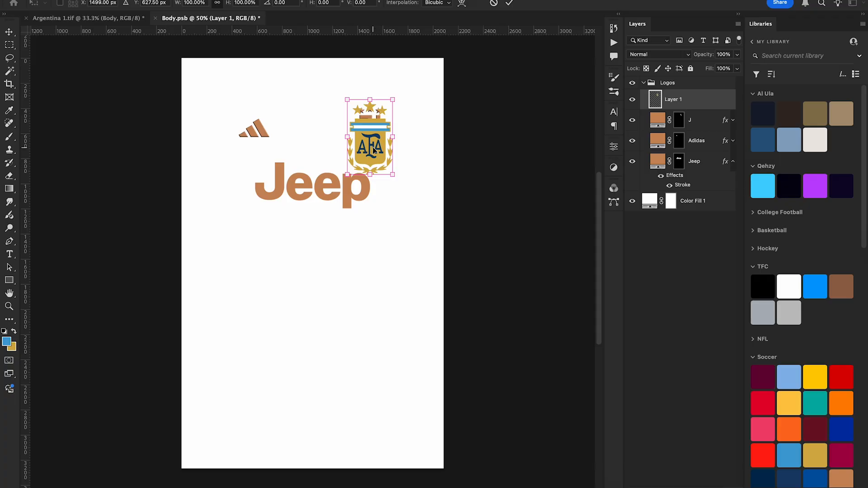
{"action": "left_click_drag", "start_coordinate": [373, 148], "coordinate": [370, 148]}
{"action": "left_click_drag", "start_coordinate": [370, 98], "coordinate": [389, 101]}
{"action": "key", "text": "Return"}
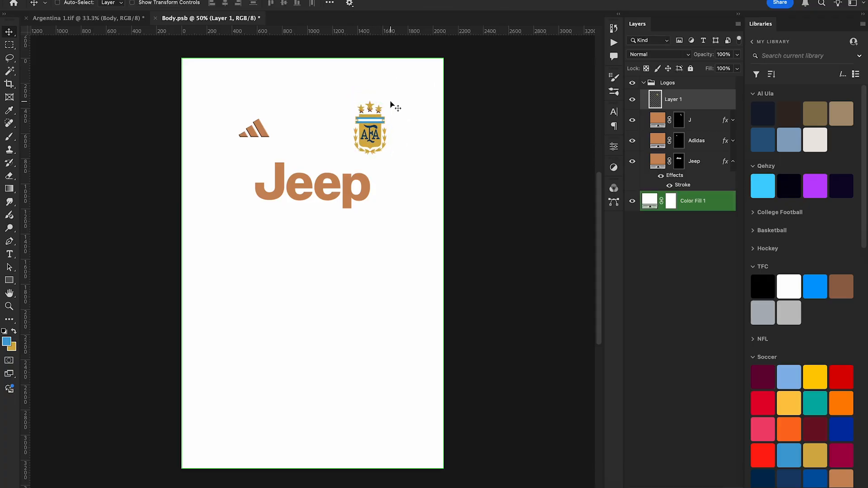
Delete the J and Jeep layers from the Logos group
{"action": "left_click", "coordinate": [699, 124]}
{"action": "key", "text": "Delete"}
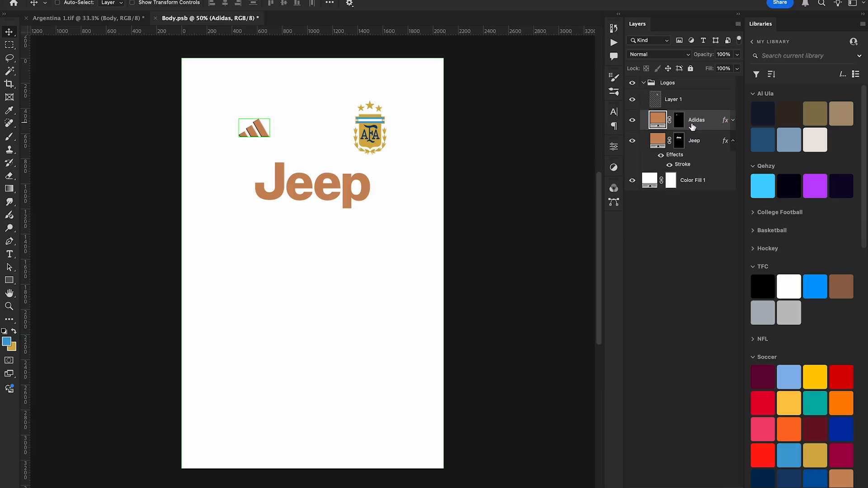
{"action": "left_click", "coordinate": [694, 140]}
{"action": "key", "text": "Delete"}
Recolour the Adidas logo's fill with the gold background colour
{"action": "double_click", "coordinate": [658, 120]}
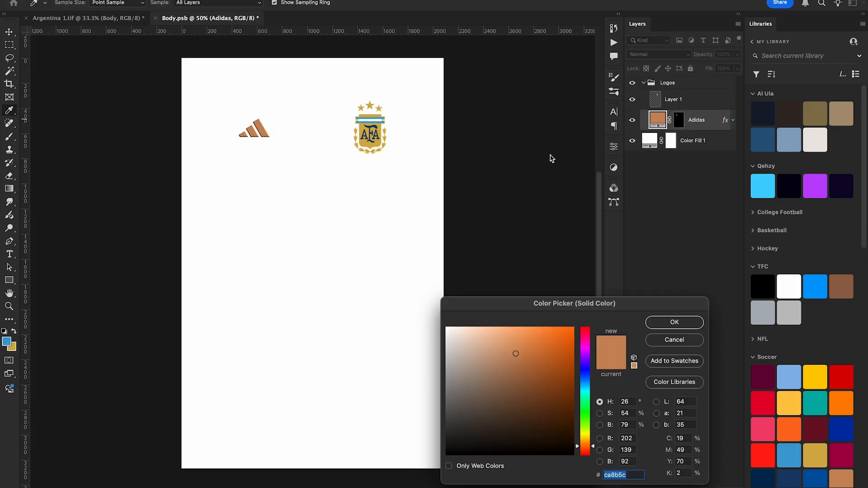
{"action": "left_click", "coordinate": [11, 347]}
{"action": "key", "text": "Return"}
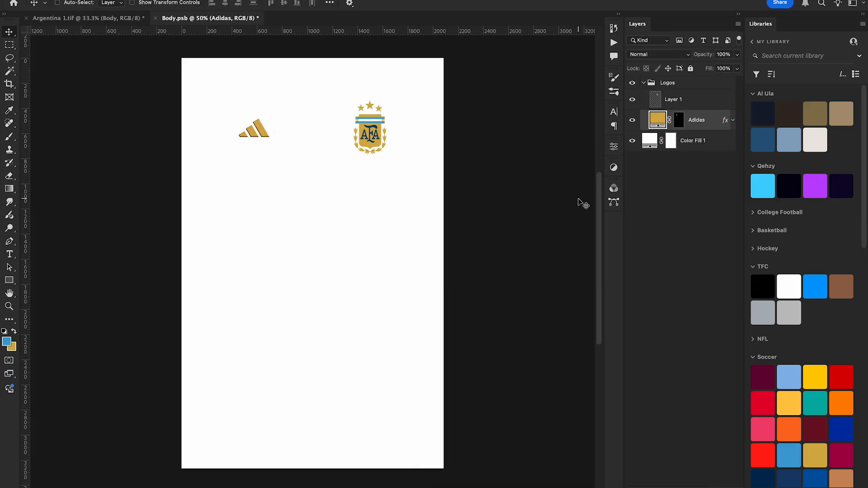
{"action": "left_click", "coordinate": [688, 82]}
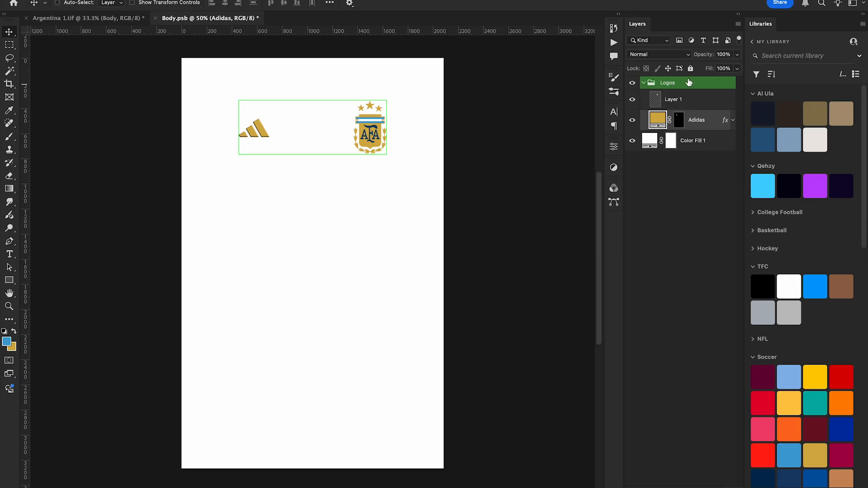
{"action": "double_click", "coordinate": [642, 85]}
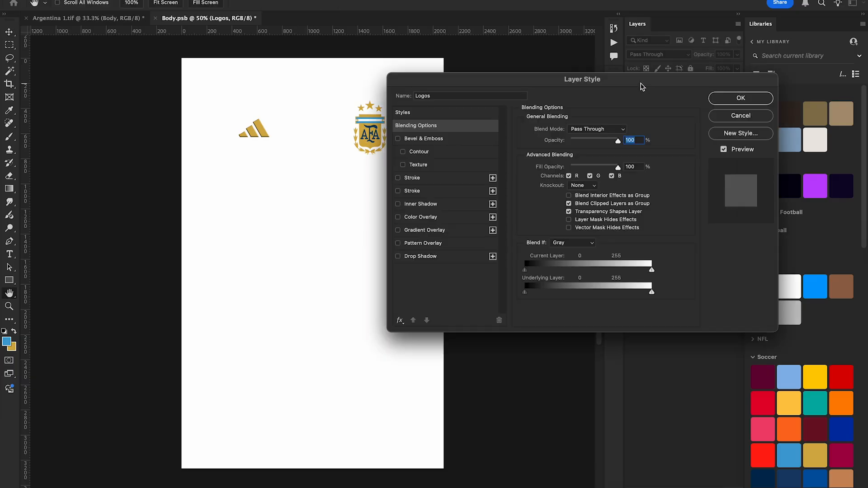
{"action": "left_click", "coordinate": [741, 116]}
Add a Gradient Overlay in Overlay blend mode to the Logos group and raise its opacity to 57%
{"action": "left_click", "coordinate": [692, 86]}
{"action": "double_click", "coordinate": [642, 86]}
{"action": "left_click_drag", "start_coordinate": [637, 96], "coordinate": [636, 173]}
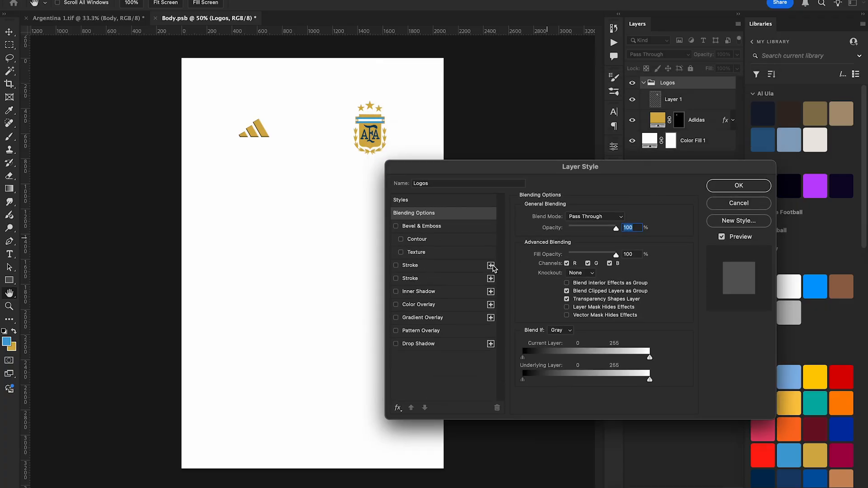
{"action": "left_click", "coordinate": [445, 318]}
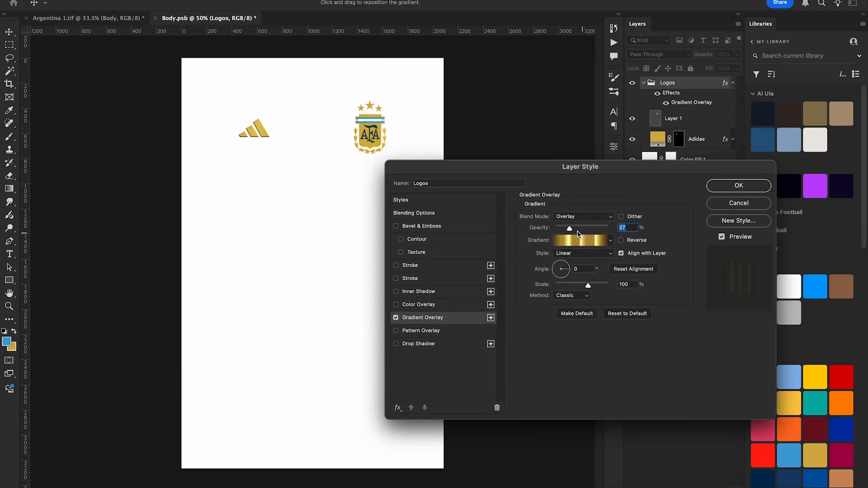
{"action": "left_click_drag", "start_coordinate": [578, 233], "coordinate": [586, 230]}
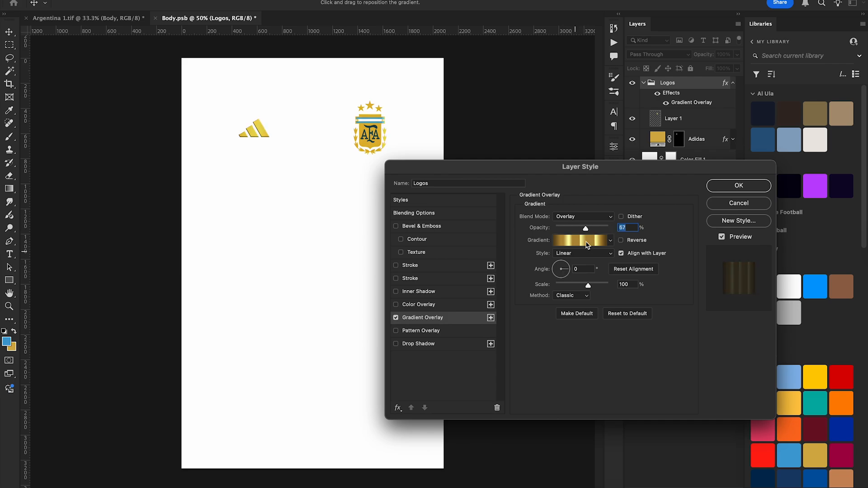
Try several Resource Boy Chrome gradients for the Logos overlay and choose a silver one with alternating dark and light bands
{"action": "left_click", "coordinate": [611, 241]}
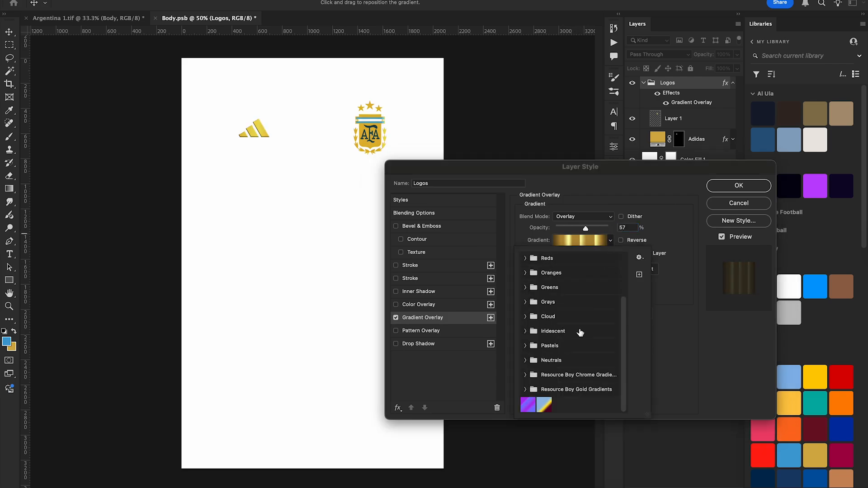
{"action": "left_click", "coordinate": [524, 375]}
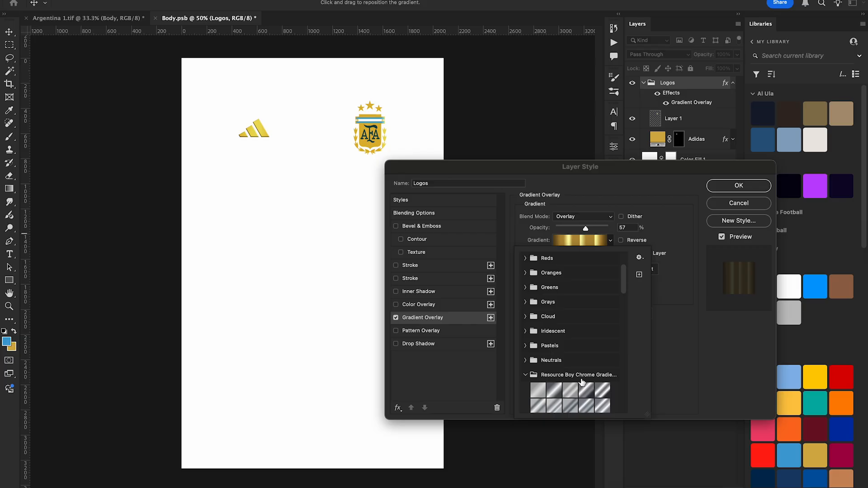
{"action": "scroll", "coordinate": [580, 382], "scroll_direction": "down", "scroll_amount": 5}
{"action": "left_click", "coordinate": [568, 284]}
{"action": "left_click", "coordinate": [555, 271]}
{"action": "left_click", "coordinate": [555, 285]}
{"action": "scroll", "coordinate": [561, 294], "scroll_direction": "up", "scroll_amount": 3}
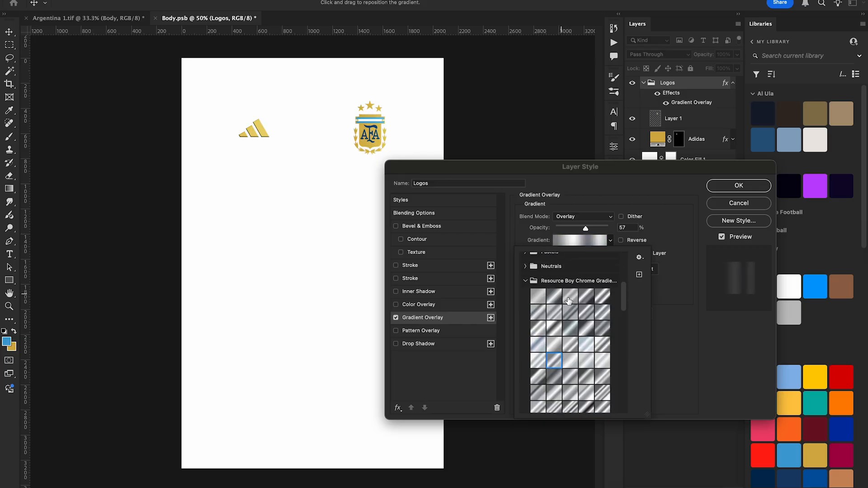
{"action": "left_click", "coordinate": [569, 302]}
{"action": "scroll", "coordinate": [574, 308], "scroll_direction": "down", "scroll_amount": 2}
{"action": "left_click", "coordinate": [603, 355]}
Set the Logos gradient overlay's angle to 90° and opacity to 50%, and apply the layer style
{"action": "left_click", "coordinate": [720, 331]}
{"action": "left_click_drag", "start_coordinate": [568, 265], "coordinate": [582, 228]}
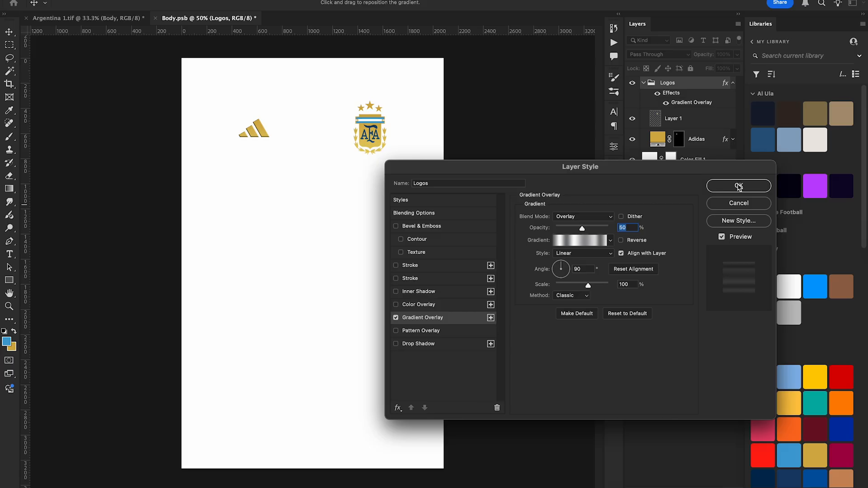
{"action": "left_click", "coordinate": [753, 183]}
Collapse the Logos group, select Color Fill 1, and save Body.psb to update the jersey in Argentina 1.tif
{"action": "left_click", "coordinate": [733, 83]}
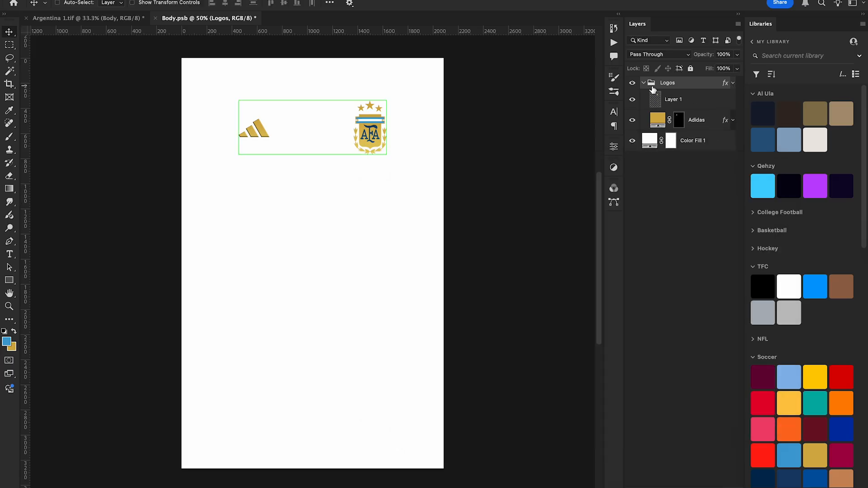
{"action": "left_click", "coordinate": [647, 83]}
{"action": "left_click", "coordinate": [692, 103]}
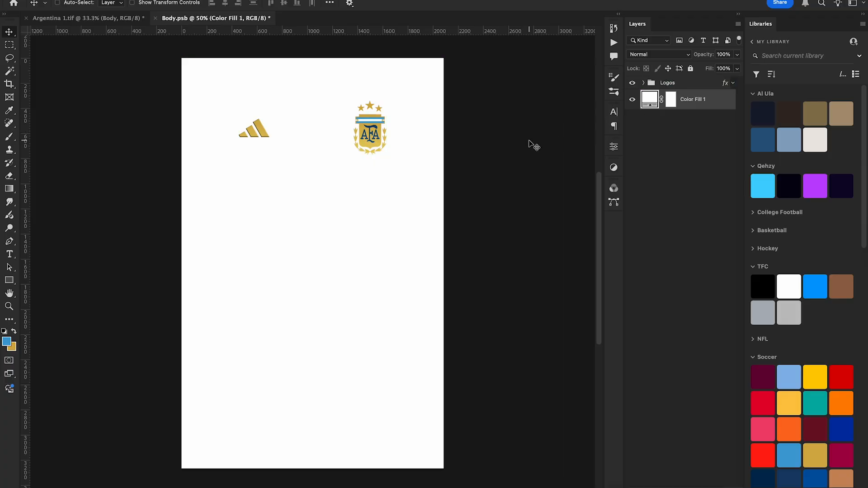
{"action": "key", "text": "super"}
{"action": "key", "text": "super+s"}
{"action": "left_click", "coordinate": [77, 19]}
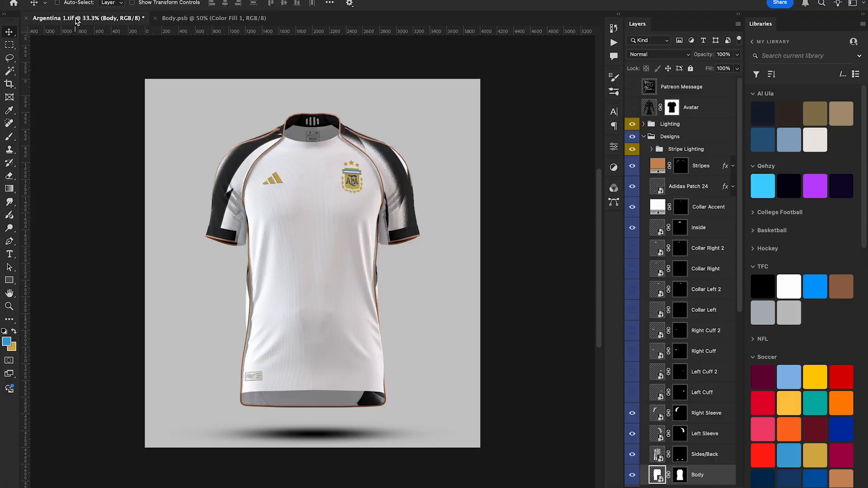
Open the Right Sleeve, Left Sleeve and Sides/Back smart objects' contents, and hide the Sides/Back layer in Argentina 1.tif
{"action": "scroll", "coordinate": [719, 248], "scroll_direction": "down", "scroll_amount": 2}
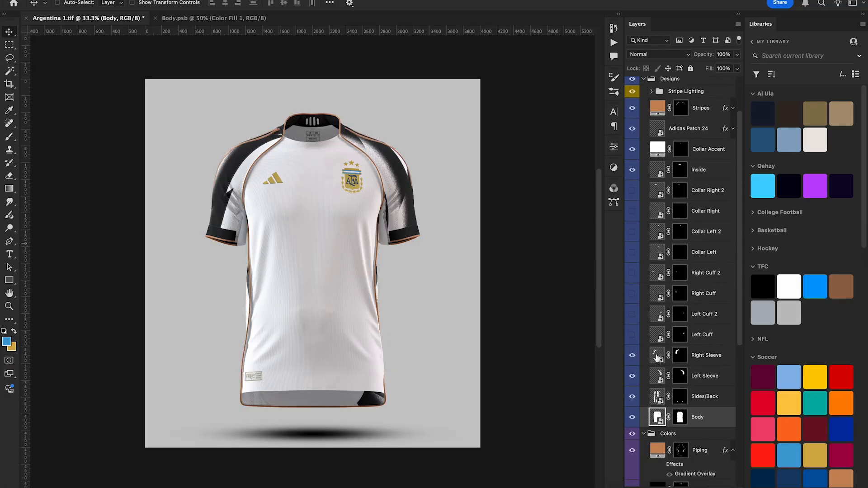
{"action": "double_click", "coordinate": [656, 357]}
{"action": "left_click", "coordinate": [90, 19]}
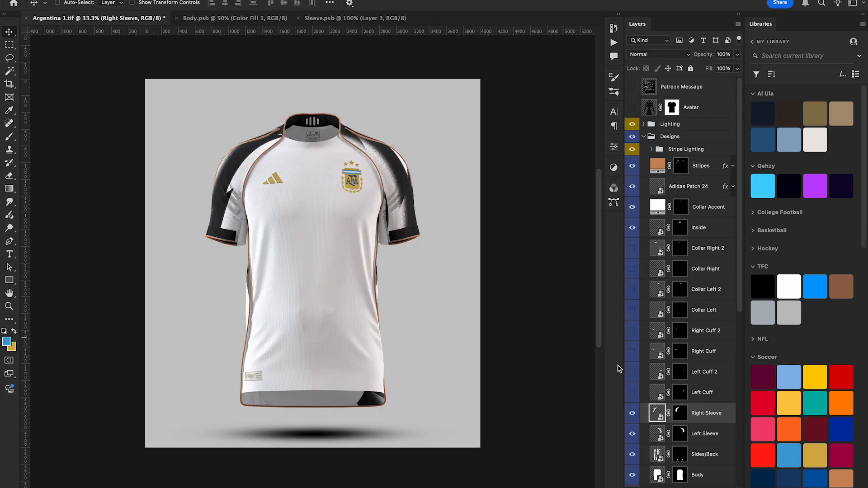
{"action": "double_click", "coordinate": [658, 435]}
{"action": "left_click", "coordinate": [83, 20]}
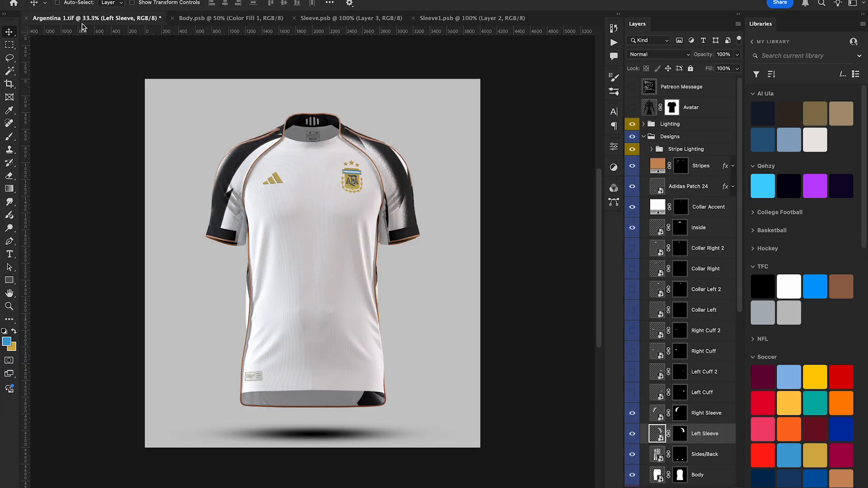
{"action": "scroll", "coordinate": [691, 356], "scroll_direction": "down", "scroll_amount": 3}
{"action": "double_click", "coordinate": [657, 388]}
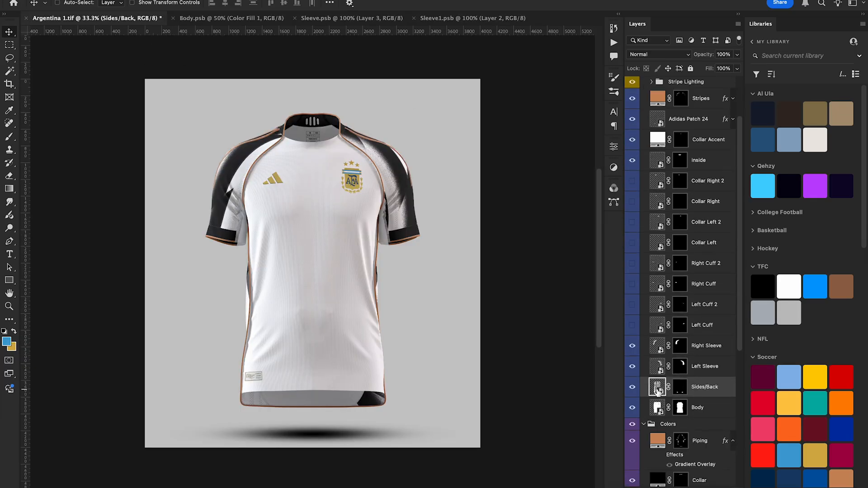
{"action": "left_click", "coordinate": [54, 20]}
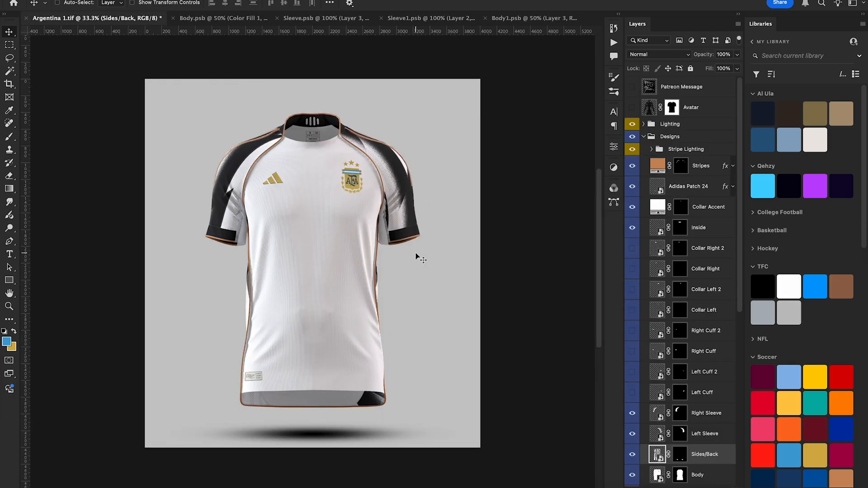
{"action": "scroll", "coordinate": [673, 449], "scroll_direction": "down", "scroll_amount": 2}
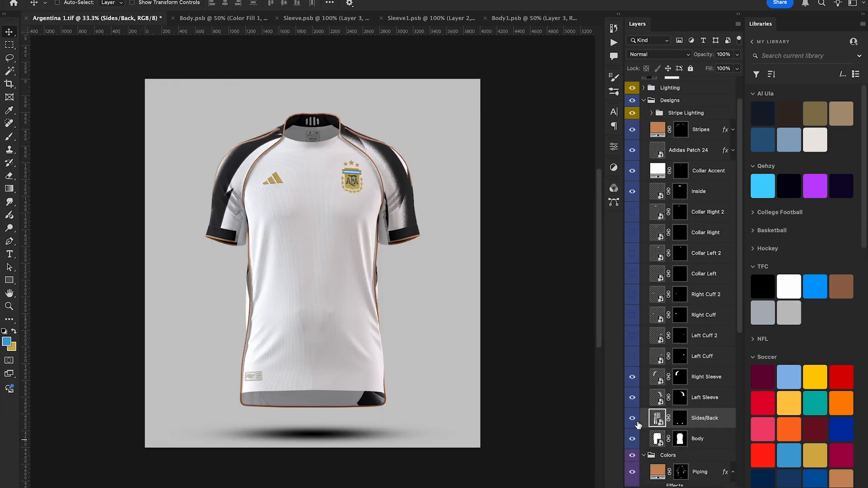
{"action": "left_click", "coordinate": [632, 418]}
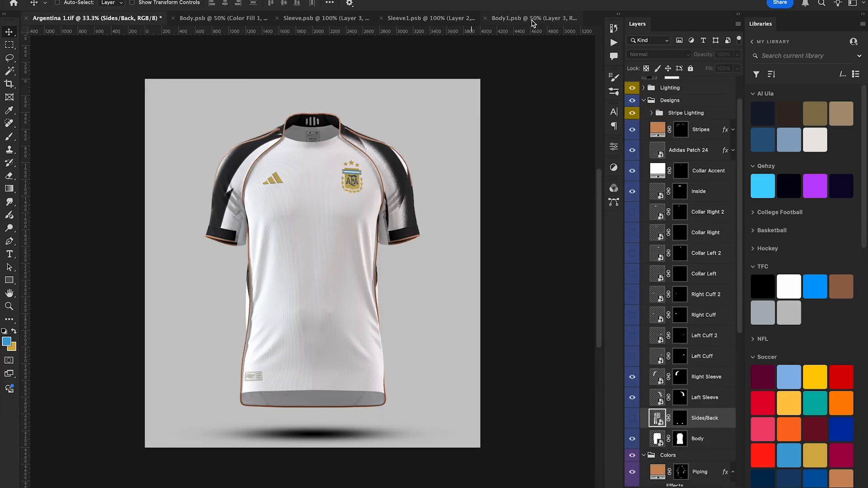
Delete Layer 3 from Body1.psb, Layer 2 from Sleeve1.psb and Layer 3 from Sleeve.psb, saving each file
{"action": "left_click", "coordinate": [528, 17]}
{"action": "key", "text": "Delete"}
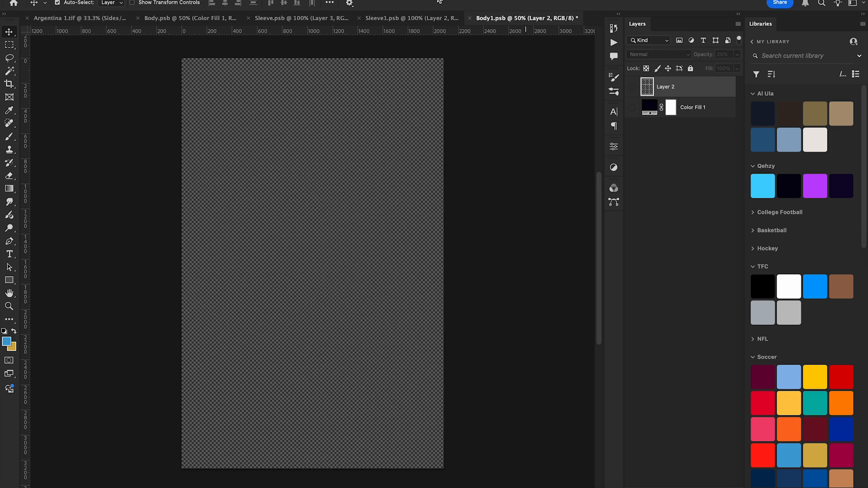
{"action": "left_click", "coordinate": [415, 18]}
{"action": "key", "text": "Delete"}
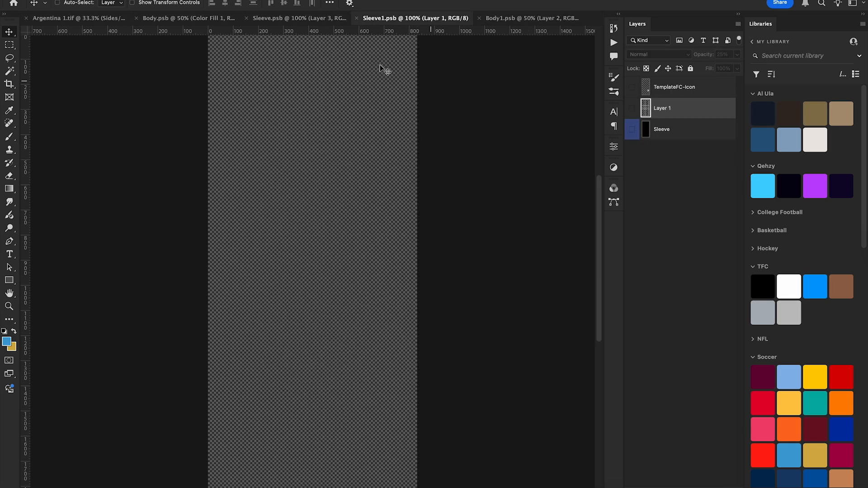
{"action": "left_click", "coordinate": [294, 19]}
{"action": "key", "text": "Delete"}
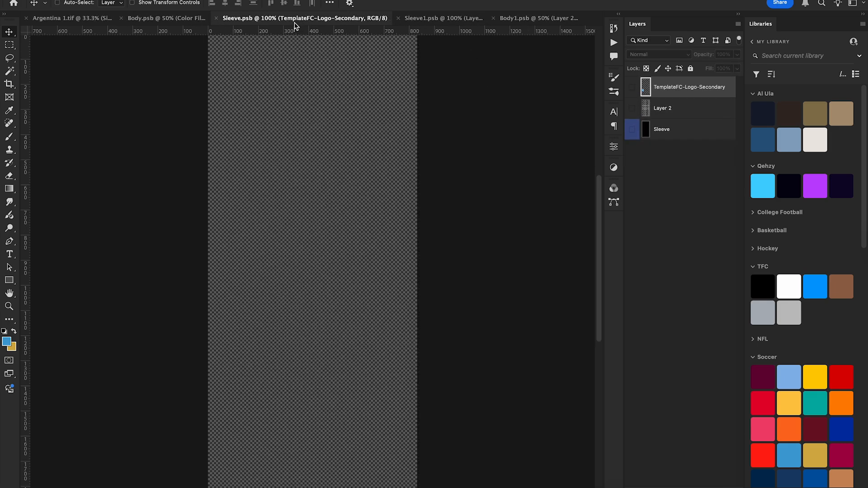
In Argentina 1.tif, show the Sides/Back layer and recolour the Stripes fill to gold d5b048
{"action": "left_click", "coordinate": [114, 21]}
{"action": "left_click", "coordinate": [632, 457]}
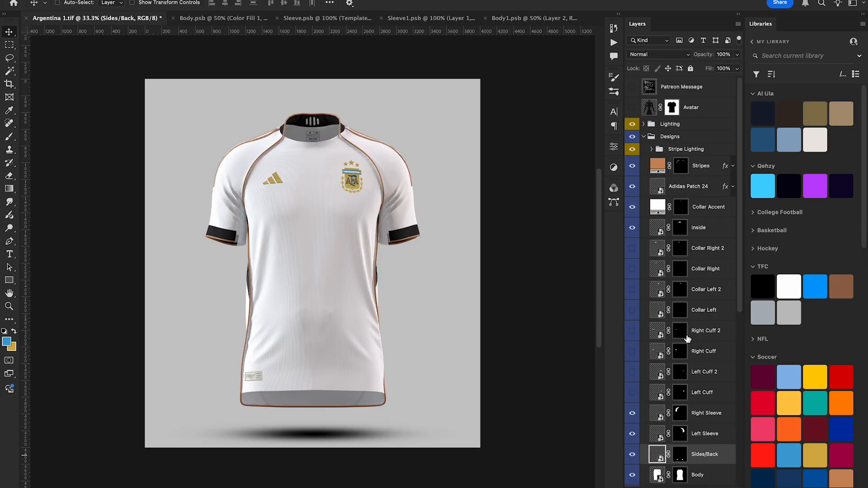
{"action": "double_click", "coordinate": [657, 166]}
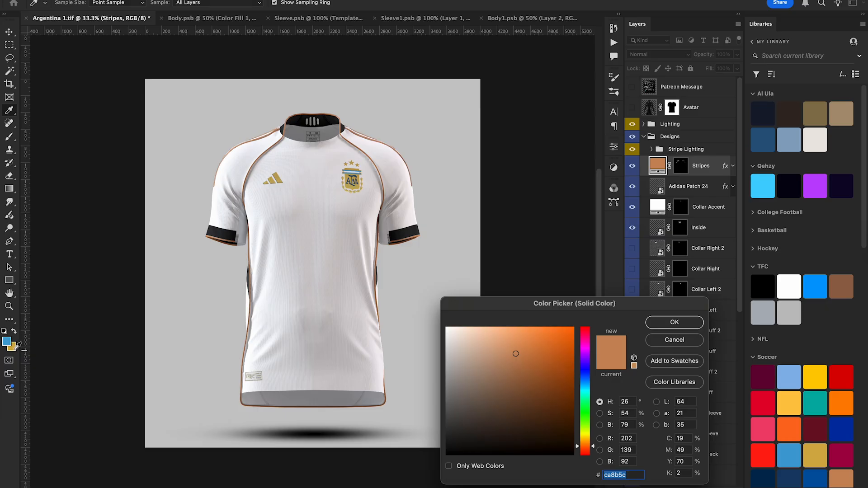
{"action": "left_click", "coordinate": [16, 347]}
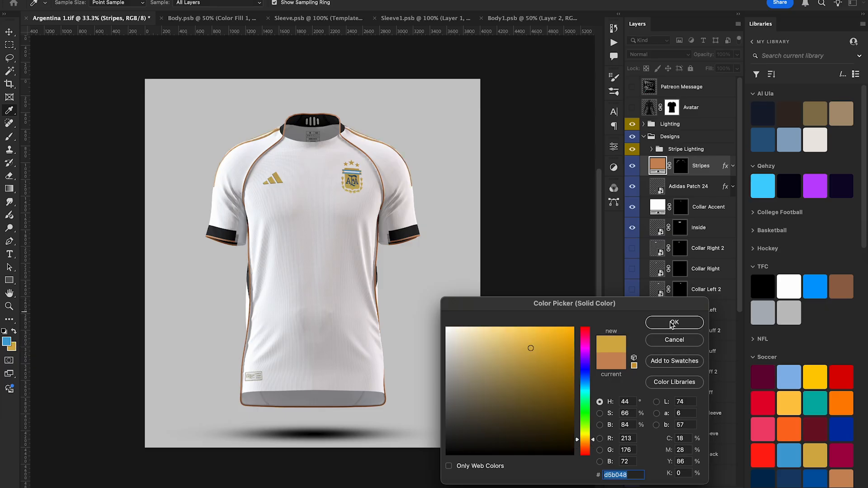
{"action": "left_click", "coordinate": [674, 322]}
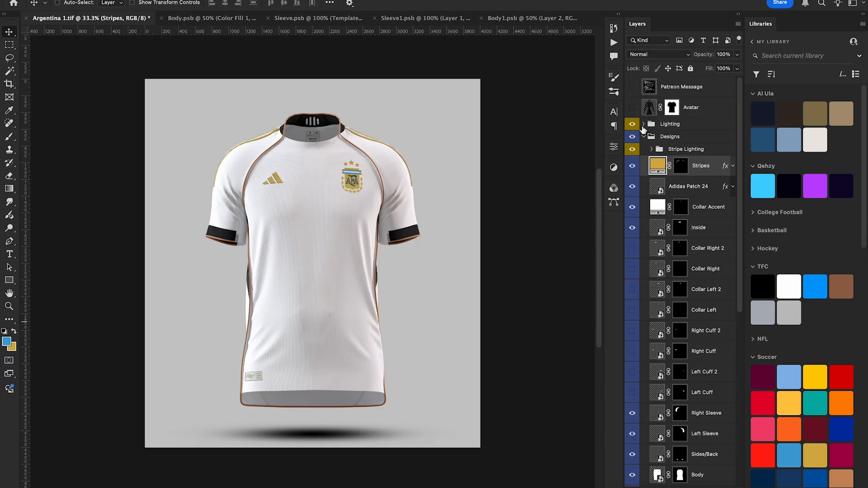
Hide the Designs group, switch to the browser, and compare the Argentina 2021-22 and 2006 home kits on Football Kit Archive
{"action": "left_click", "coordinate": [644, 136]}
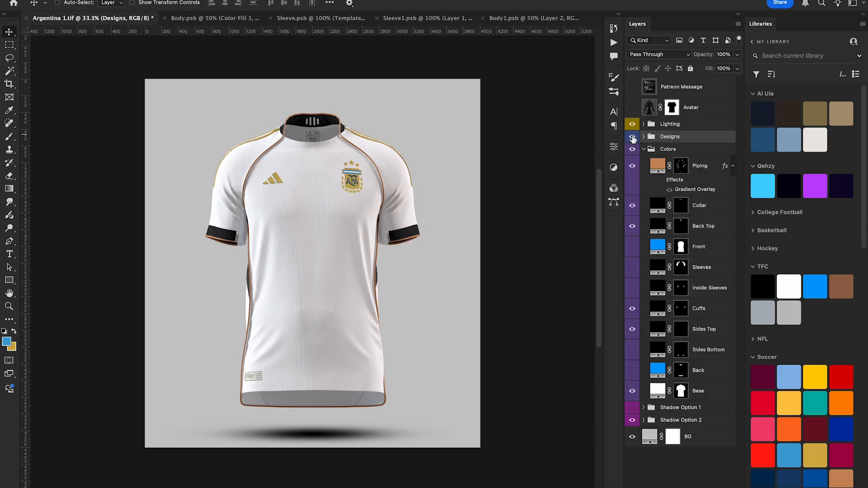
{"action": "left_click", "coordinate": [633, 138]}
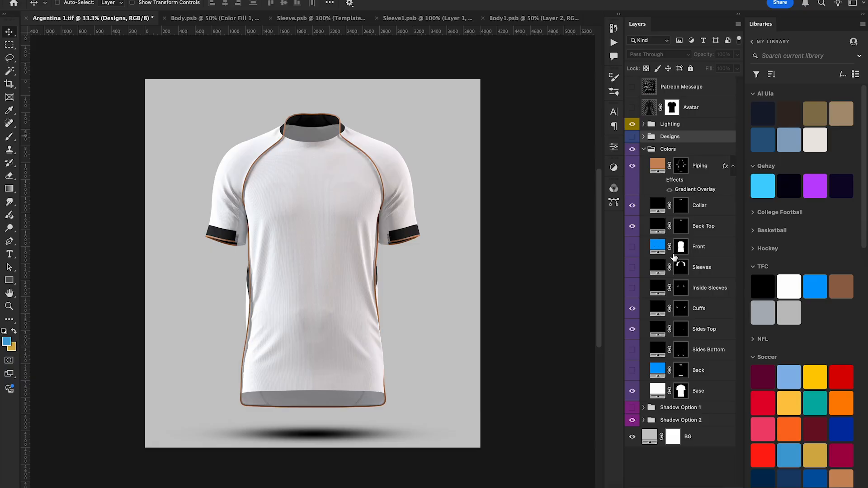
{"action": "left_click", "coordinate": [289, 470]}
{"action": "left_click", "coordinate": [206, 1]}
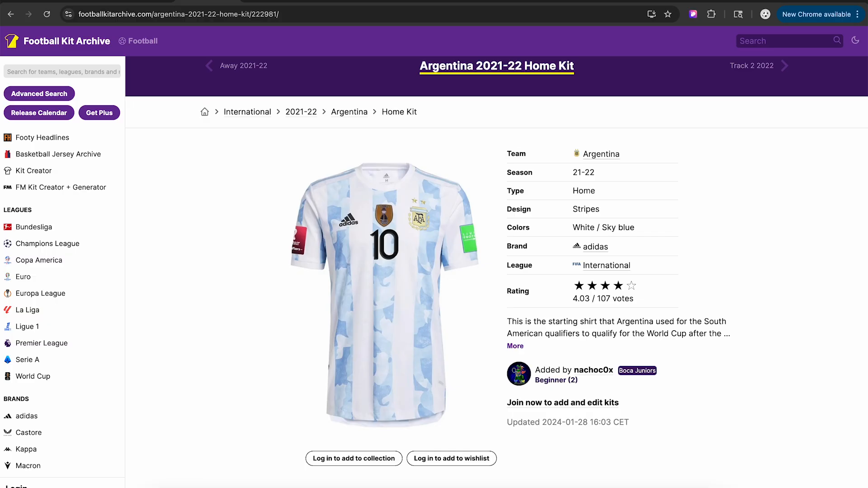
{"action": "left_click", "coordinate": [242, 2]}
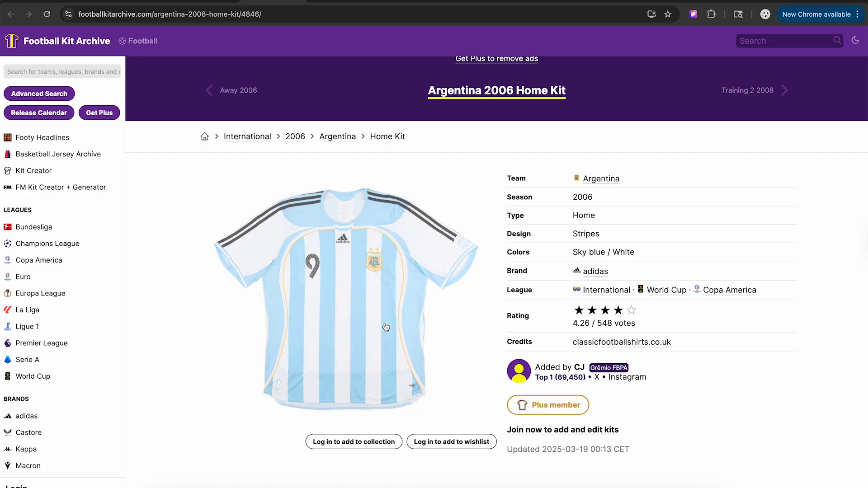
Switch back to Photoshop and recolour the Piping fill in the Colors group to gold d5b048
{"action": "left_click", "coordinate": [210, 487]}
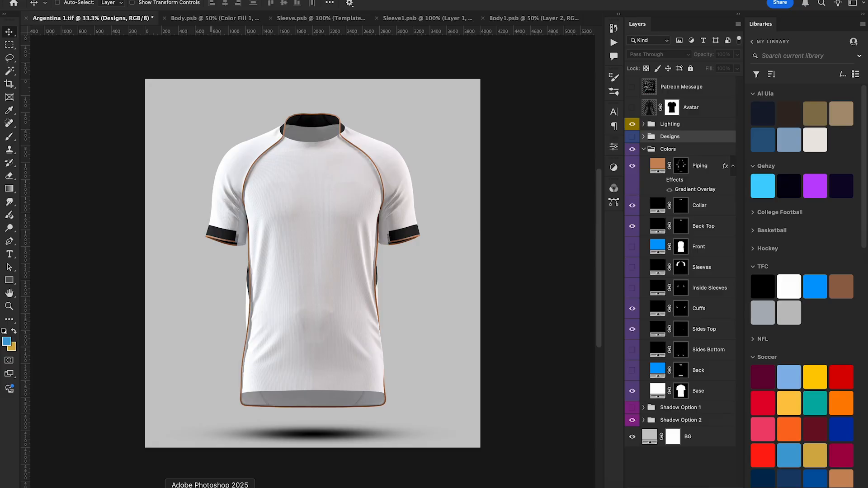
{"action": "double_click", "coordinate": [658, 165]}
{"action": "left_click", "coordinate": [12, 347]}
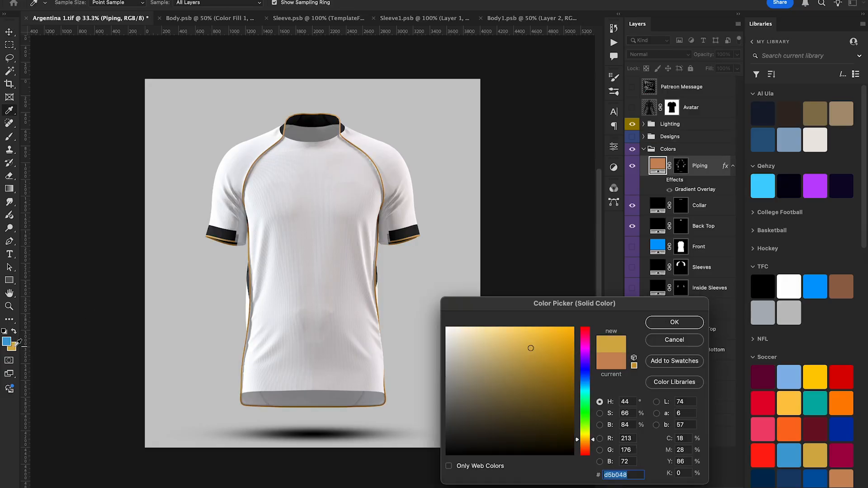
{"action": "key", "text": "Return"}
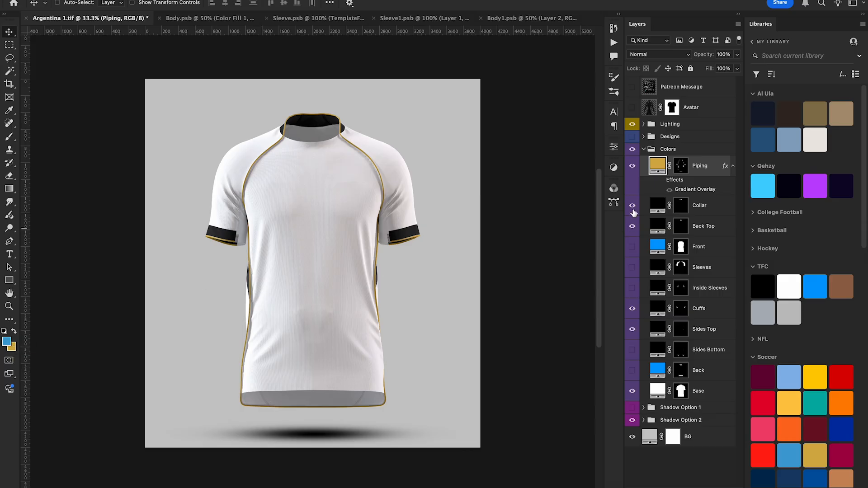
Hide the Collar, Back Top and Cuffs layers in the Colors group
{"action": "left_click", "coordinate": [633, 207]}
{"action": "left_click", "coordinate": [633, 226]}
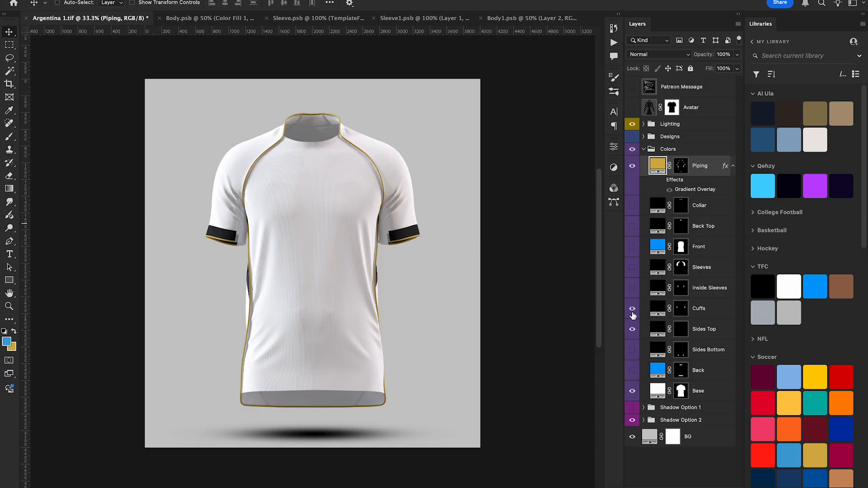
{"action": "left_click", "coordinate": [633, 311]}
Toggle the Sides Top layer's visibility and recolour its fill with the blue foreground colour
{"action": "left_click", "coordinate": [633, 323]}
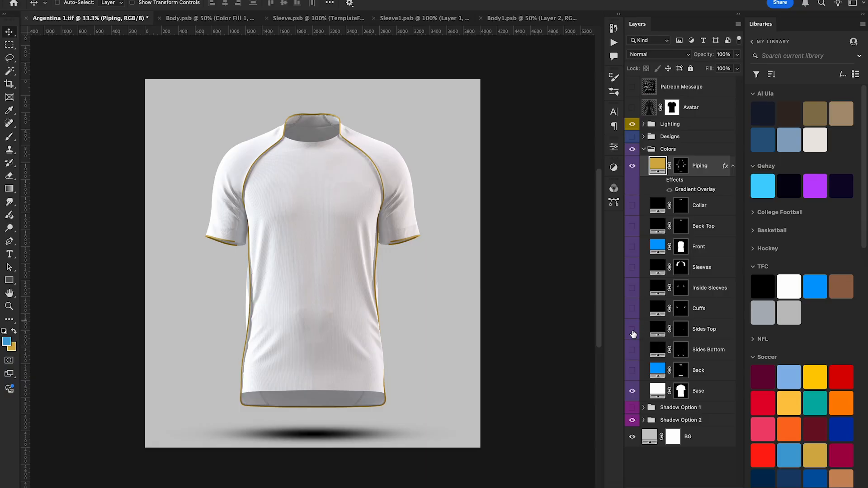
{"action": "left_click", "coordinate": [633, 330]}
{"action": "double_click", "coordinate": [658, 331]}
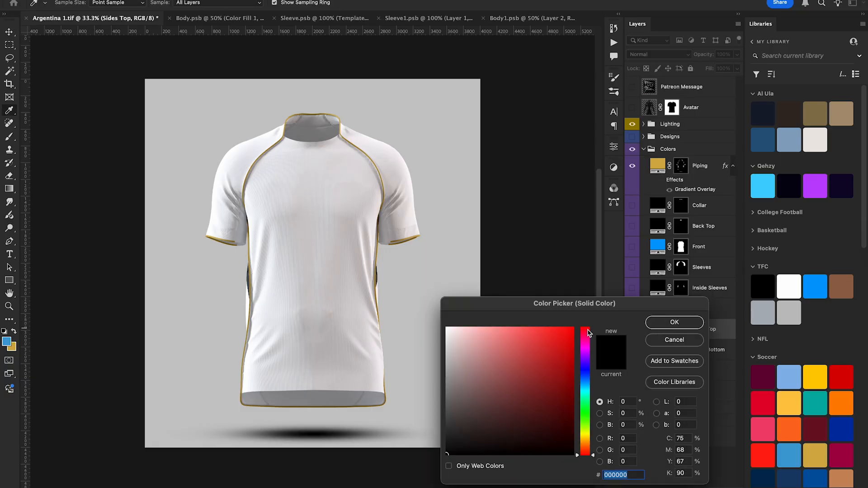
{"action": "left_click", "coordinate": [8, 338]}
{"action": "key", "text": "Return"}
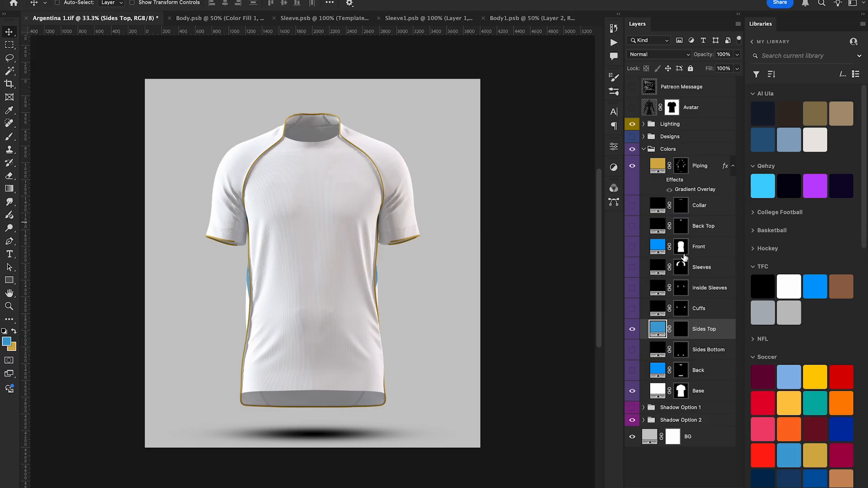
Check the Argentina 2006 home kit page in the browser, return to Photoshop, and show and expand the Designs group with Colors collapsed
{"action": "left_click", "coordinate": [333, 483]}
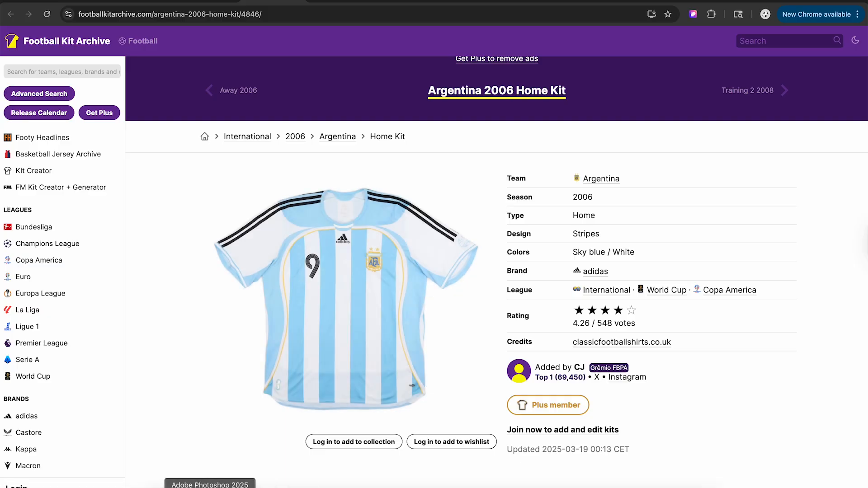
{"action": "left_click", "coordinate": [209, 486]}
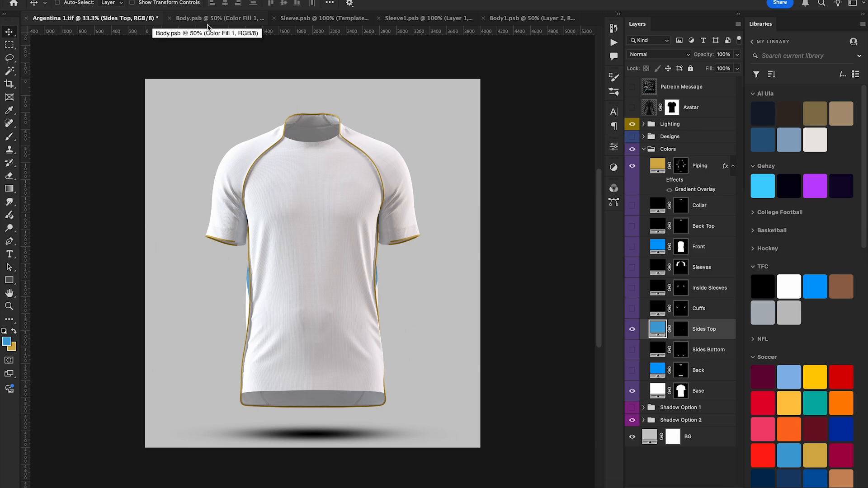
{"action": "left_click", "coordinate": [632, 136]}
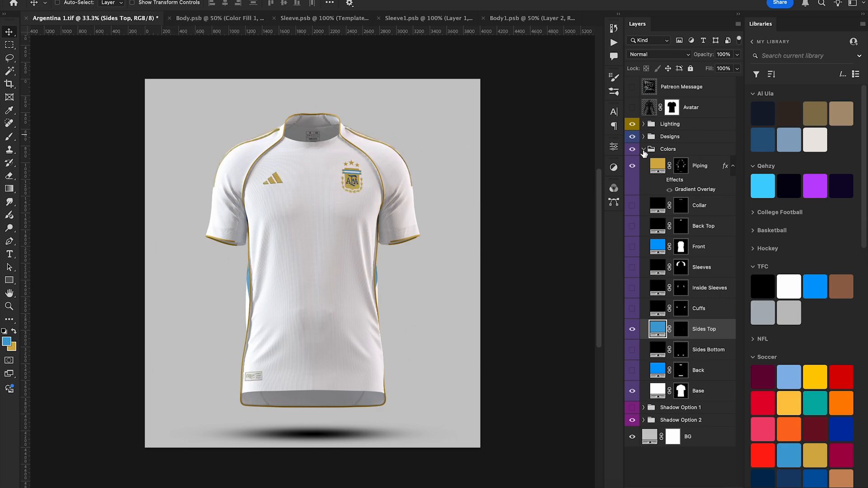
{"action": "left_click", "coordinate": [643, 149]}
{"action": "left_click", "coordinate": [643, 136]}
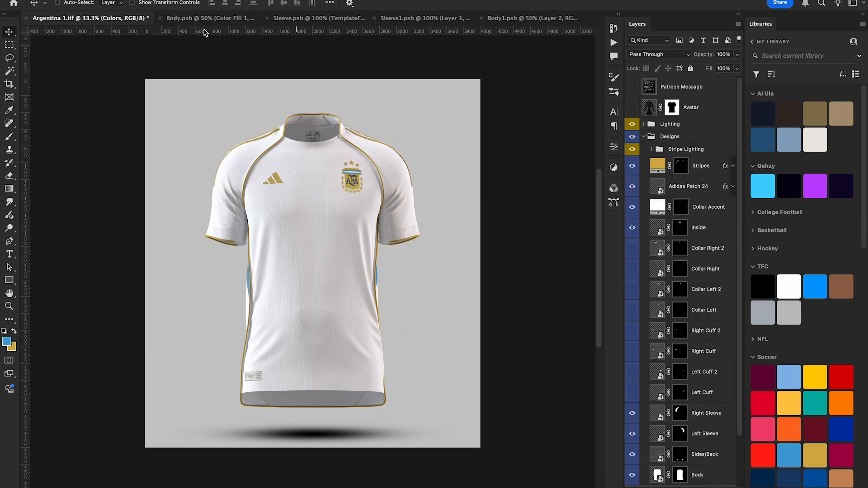
In Body.psb, expand the Logos group and slightly enlarge the Adidas logo
{"action": "left_click", "coordinate": [199, 20]}
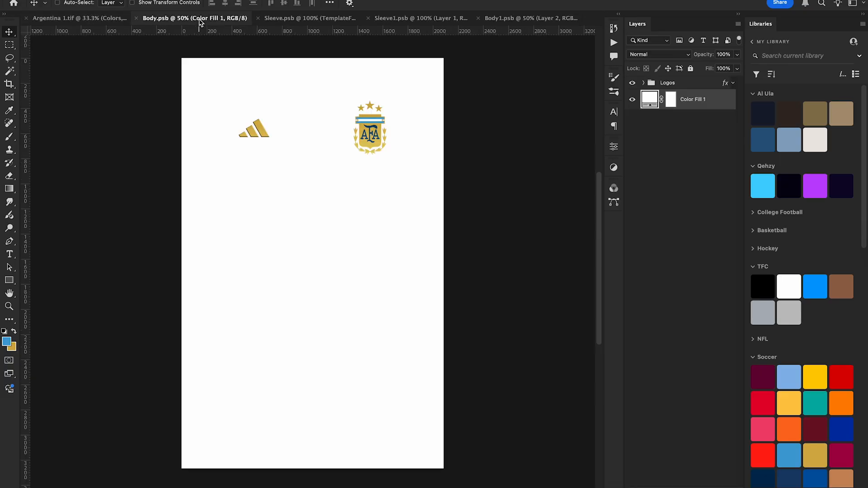
{"action": "left_click", "coordinate": [643, 84]}
{"action": "left_click", "coordinate": [696, 120]}
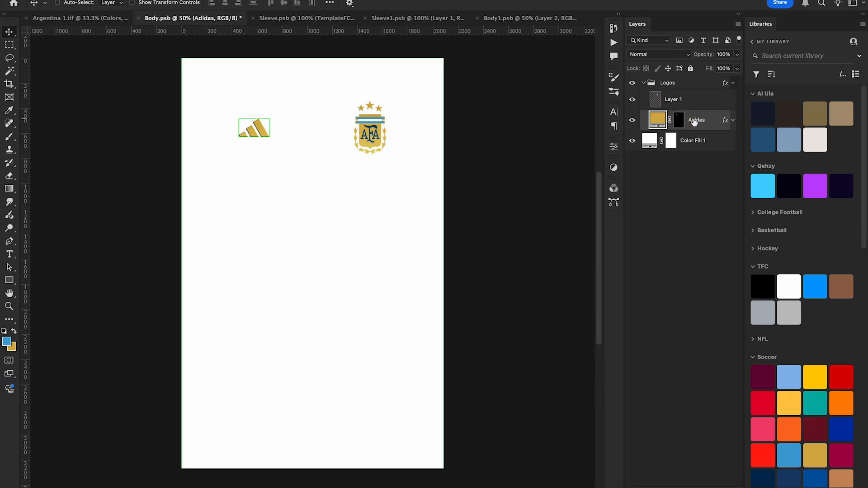
{"action": "key", "text": "ctrl+t"}
{"action": "left_click_drag", "start_coordinate": [270, 139], "coordinate": [274, 142]}
{"action": "key", "text": "Return"}
Add the gold text "10" above Layer 1 in the Logos group, in the middle of the shirt, and scale it to about 97 pt
{"action": "left_click", "coordinate": [696, 105]}
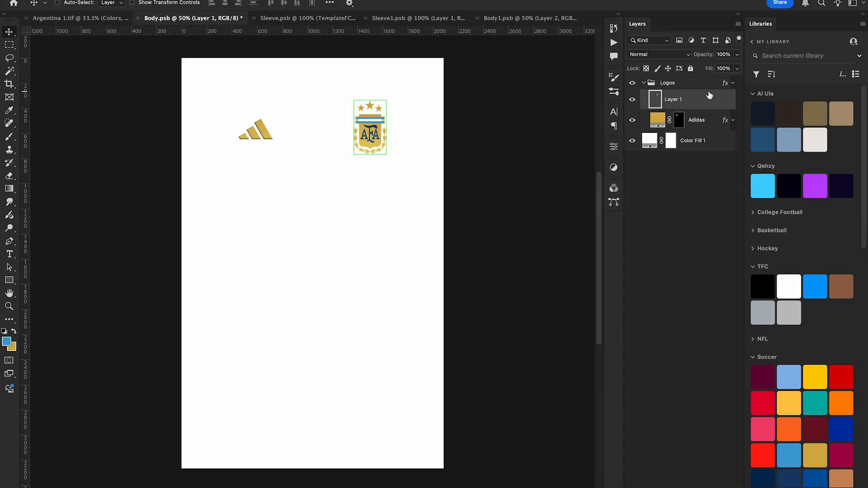
{"action": "left_click", "coordinate": [9, 254]}
{"action": "left_click", "coordinate": [13, 332]}
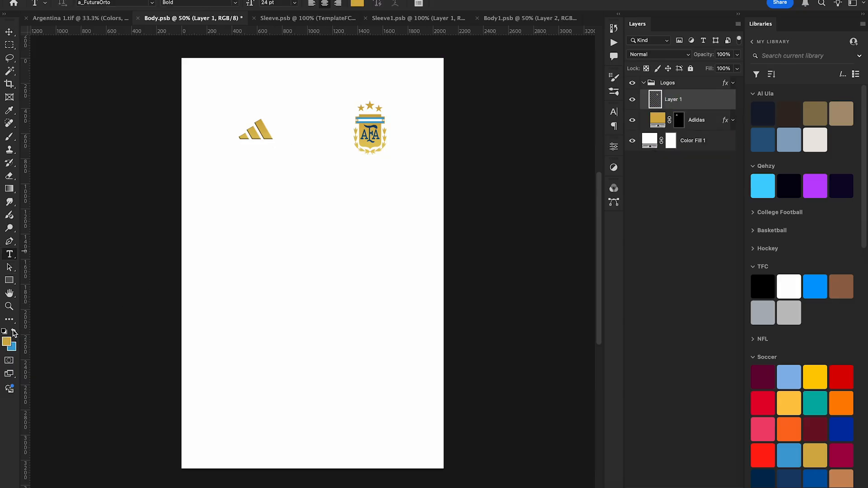
{"action": "left_click", "coordinate": [315, 234]}
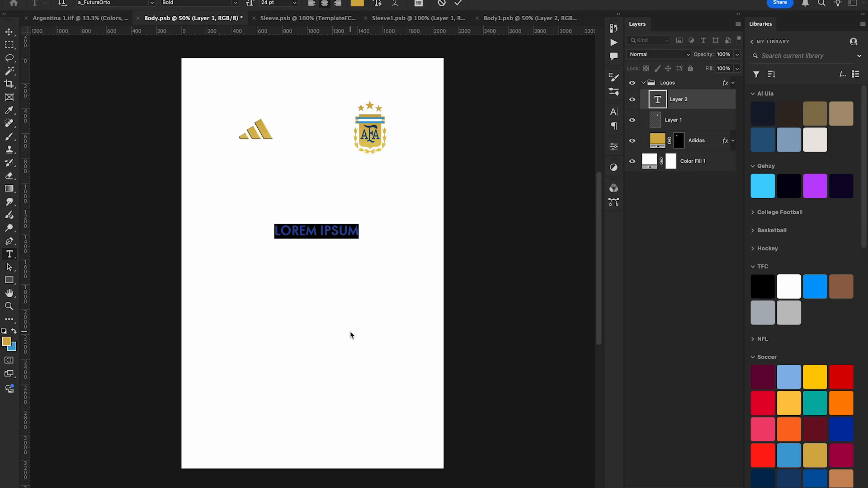
{"action": "type", "text": "10"}
{"action": "left_click", "coordinate": [10, 34]}
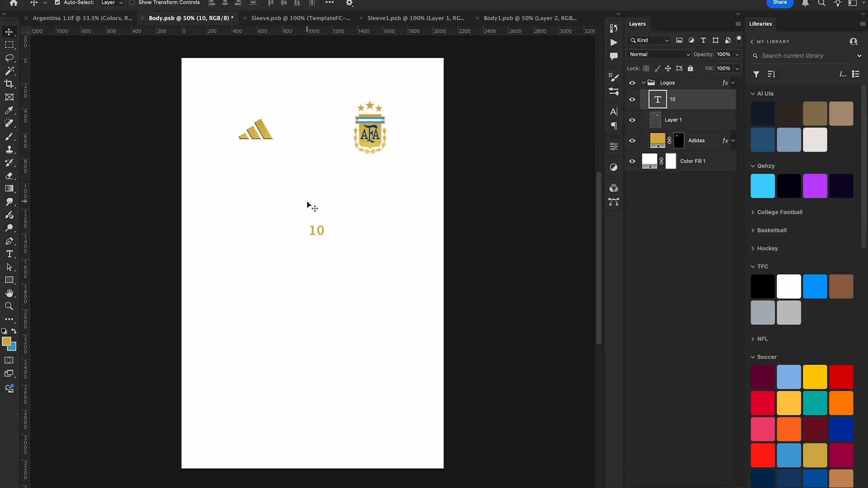
{"action": "key", "text": "ctrl+t"}
{"action": "left_click_drag", "start_coordinate": [325, 223], "coordinate": [345, 196]}
{"action": "key", "text": "Return"}
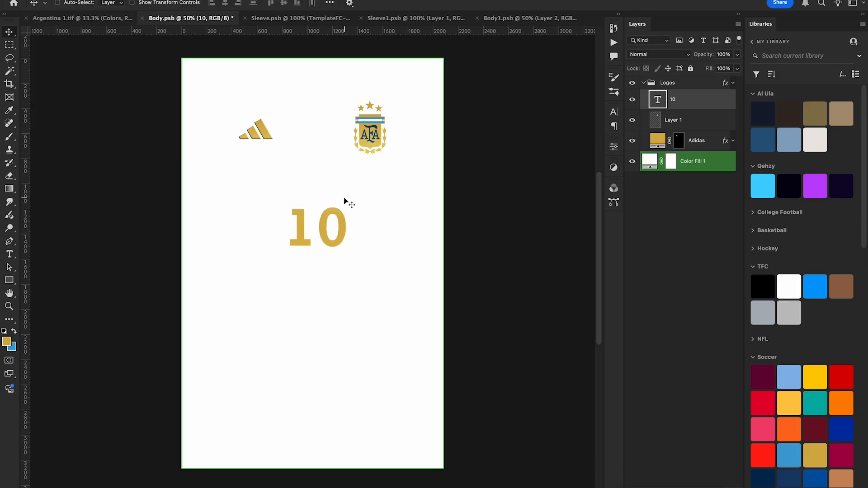
Browse the installed fonts and change the "10" text to Almonte Regular
{"action": "double_click", "coordinate": [656, 100]}
{"action": "scroll", "coordinate": [267, 123], "scroll_direction": "left", "scroll_amount": 3}
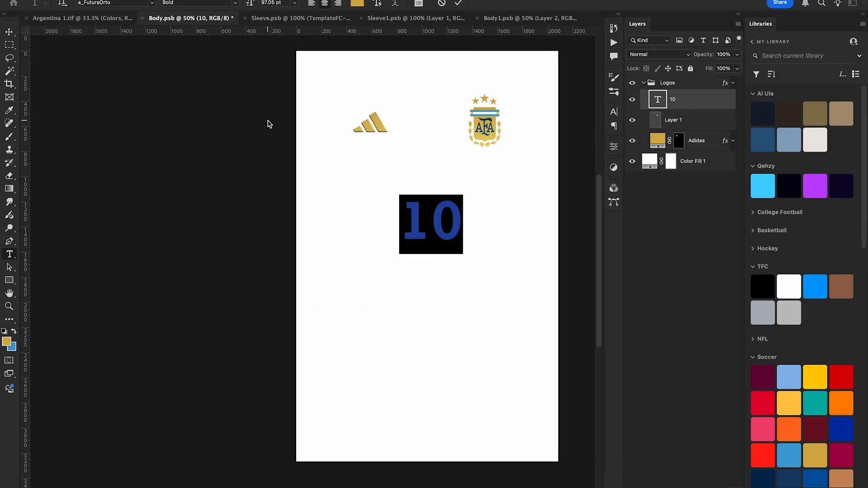
{"action": "left_click", "coordinate": [153, 4]}
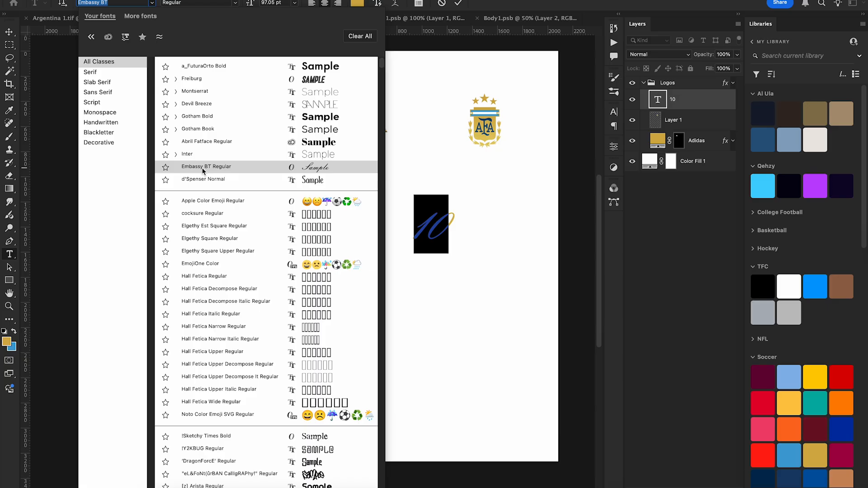
{"action": "scroll", "coordinate": [203, 185], "scroll_direction": "down", "scroll_amount": 15}
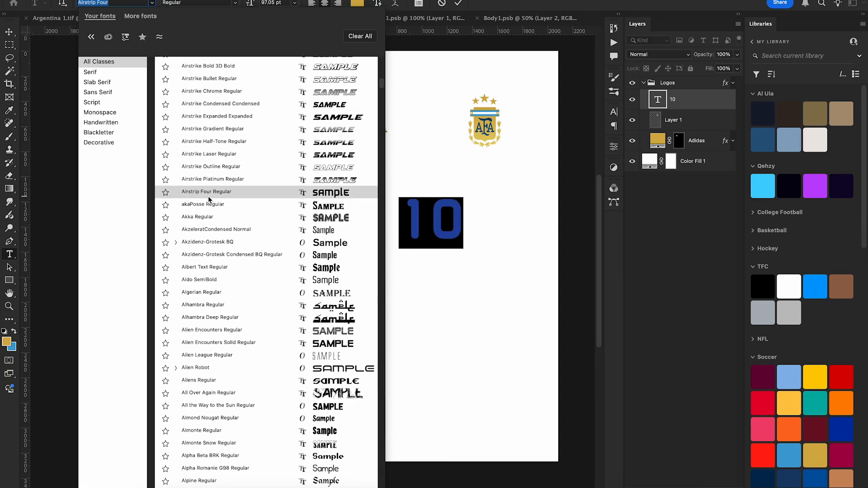
{"action": "scroll", "coordinate": [208, 198], "scroll_direction": "down", "scroll_amount": 2}
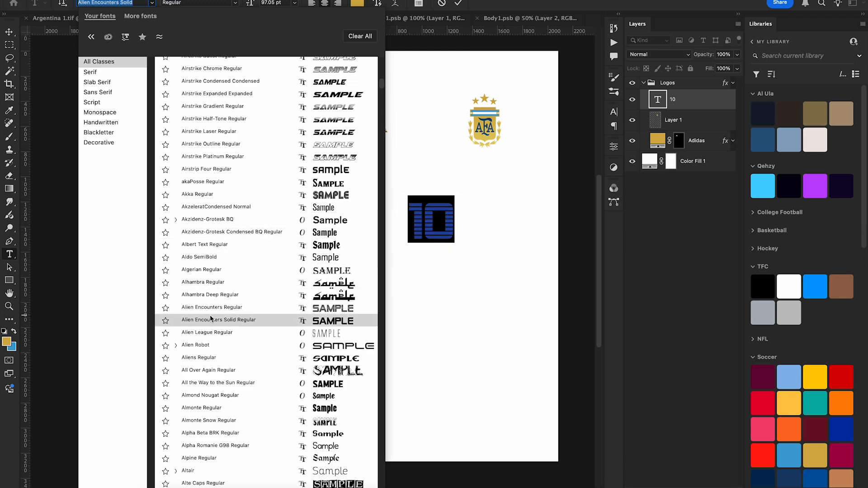
{"action": "scroll", "coordinate": [211, 319], "scroll_direction": "down", "scroll_amount": 10}
{"action": "scroll", "coordinate": [211, 318], "scroll_direction": "down", "scroll_amount": 2}
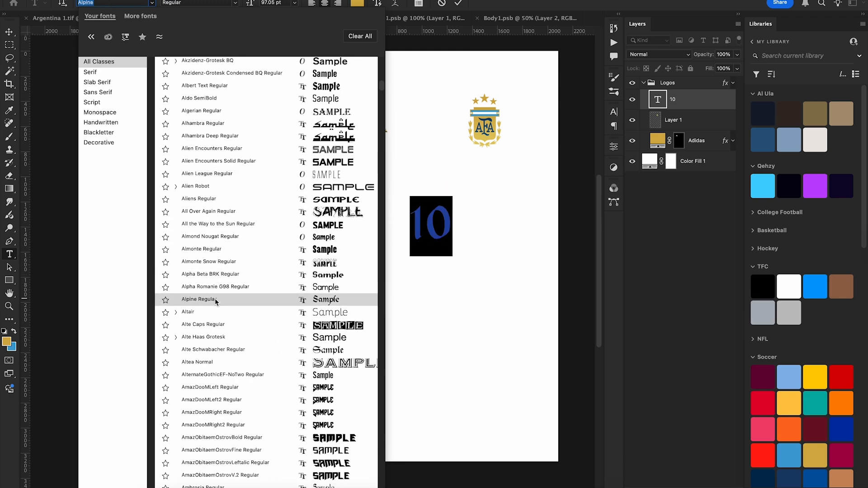
{"action": "left_click", "coordinate": [218, 250]}
{"action": "left_click", "coordinate": [9, 31]}
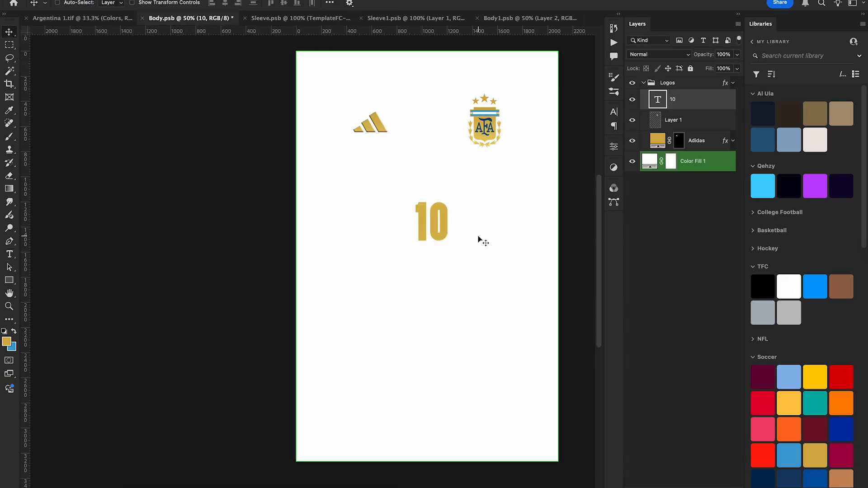
Centre the "10" text horizontally on the Body.psb canvas
{"action": "scroll", "coordinate": [478, 237], "scroll_direction": "right", "scroll_amount": 2}
{"action": "key", "text": "super+a"}
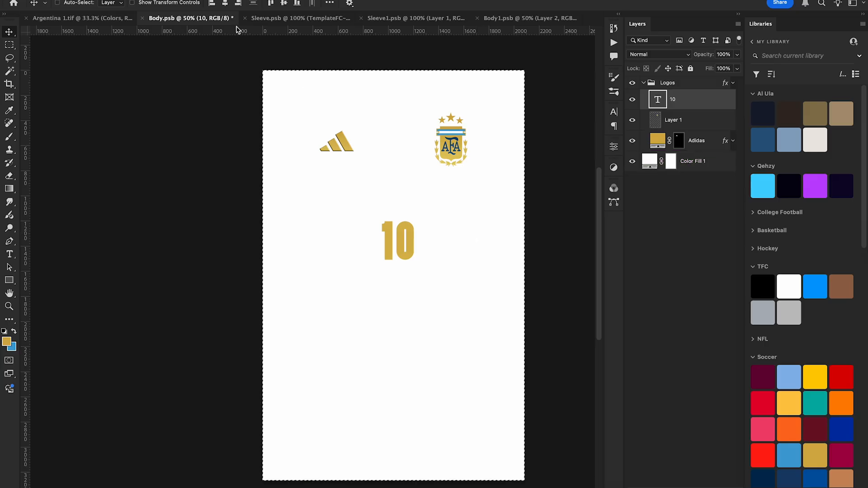
{"action": "left_click", "coordinate": [224, 3]}
{"action": "key", "text": "super+d"}
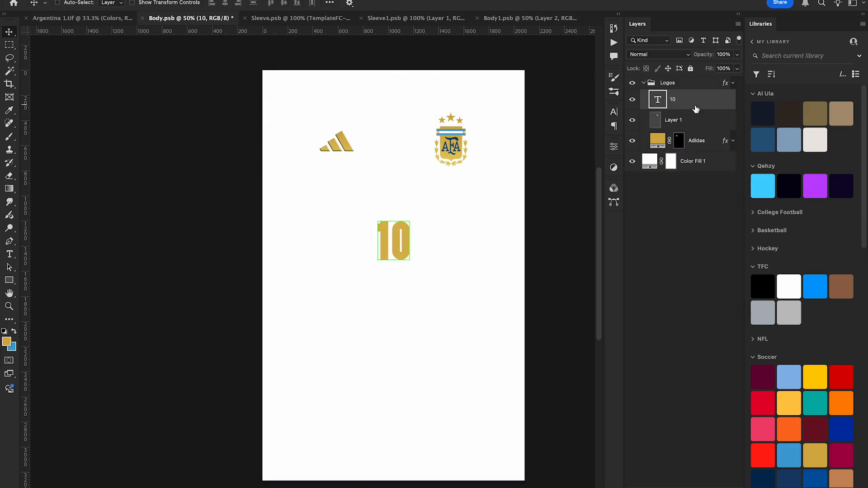
Enlarge the "10" text to about 110%, move it up towards the chest, and save Body.psb to update Argentina 1.tif
{"action": "key", "text": "super+t"}
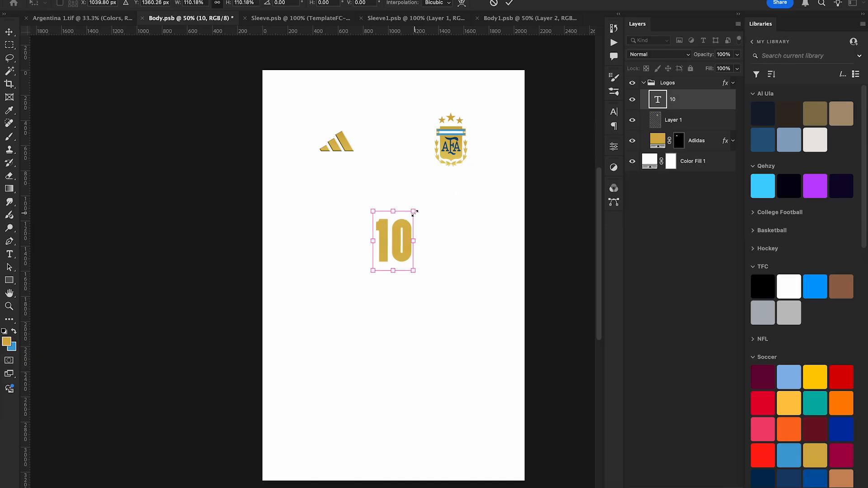
{"action": "key", "text": "Return"}
{"action": "left_click_drag", "start_coordinate": [419, 233], "coordinate": [421, 207]}
{"action": "key", "text": "super+s"}
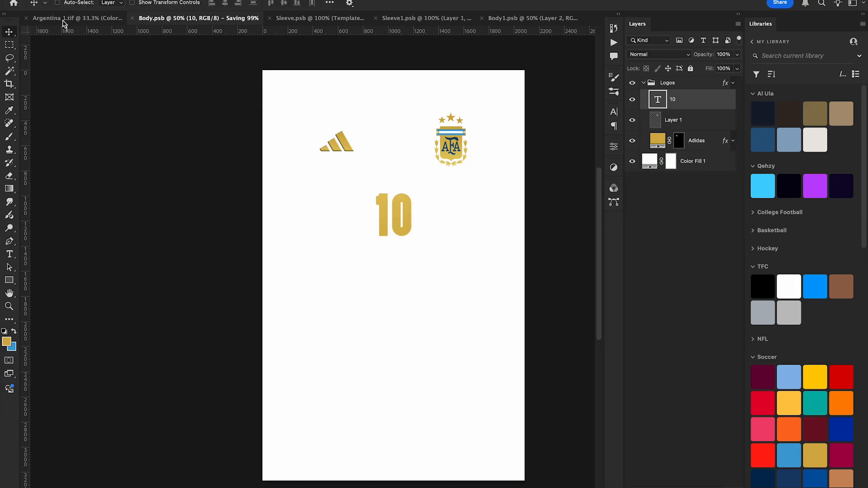
{"action": "left_click", "coordinate": [63, 19]}
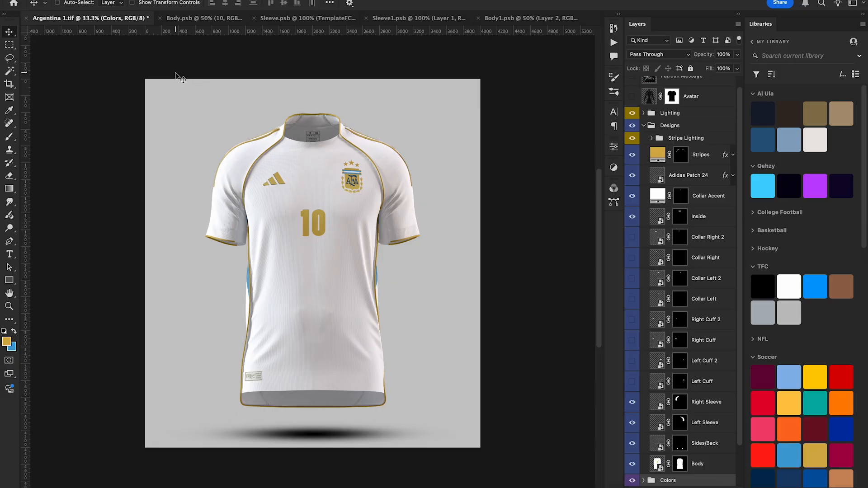
In Body.psb, collapse the Logos group and draw a blue vertical rectangle about 344 × 3314 px above Color Fill 1, near the middle
{"action": "left_click", "coordinate": [194, 21]}
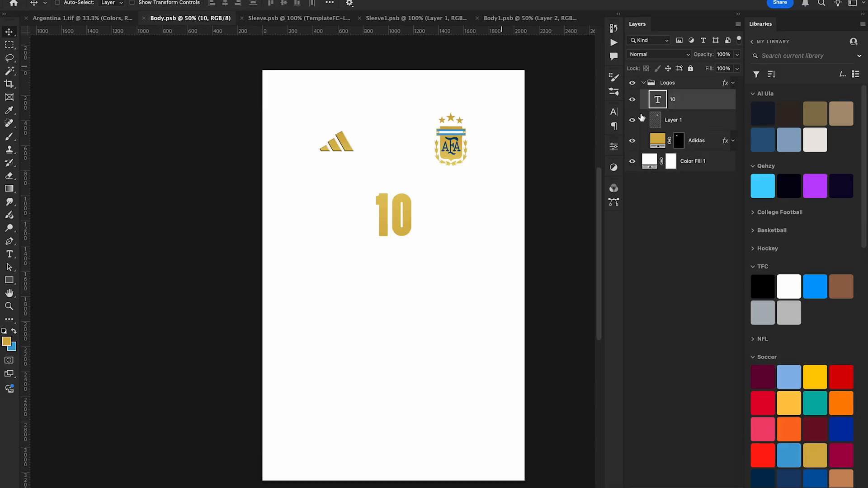
{"action": "double_click", "coordinate": [708, 106]}
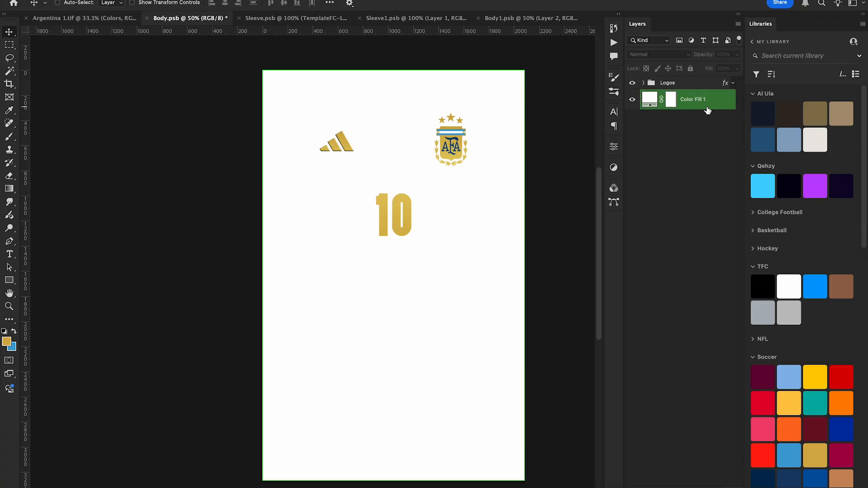
{"action": "key", "text": "Escape"}
{"action": "key", "text": "super+0"}
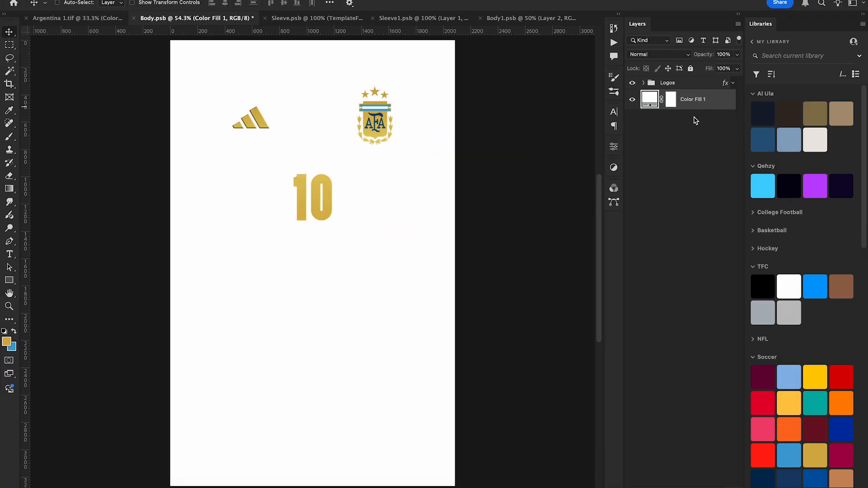
{"action": "left_click", "coordinate": [14, 331]}
{"action": "left_click", "coordinate": [9, 280]}
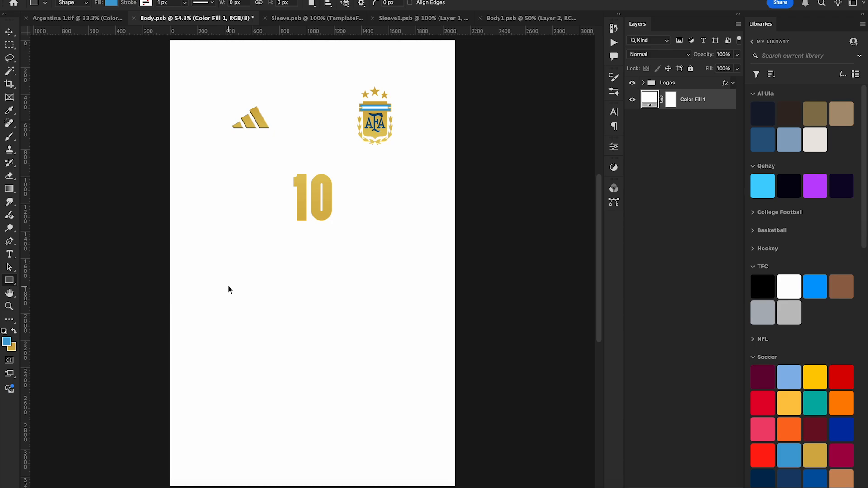
{"action": "key", "text": "super+minus"}
{"action": "left_click_drag", "start_coordinate": [298, 56], "coordinate": [341, 473]}
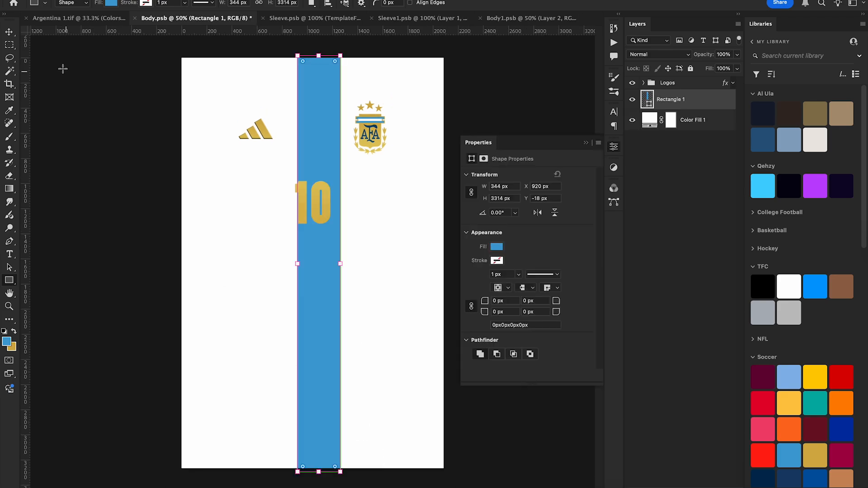
Centre the blue rectangle horizontally on the canvas behind the number
{"action": "left_click", "coordinate": [6, 33]}
{"action": "left_click", "coordinate": [587, 143]}
{"action": "key", "text": "ctrl+a"}
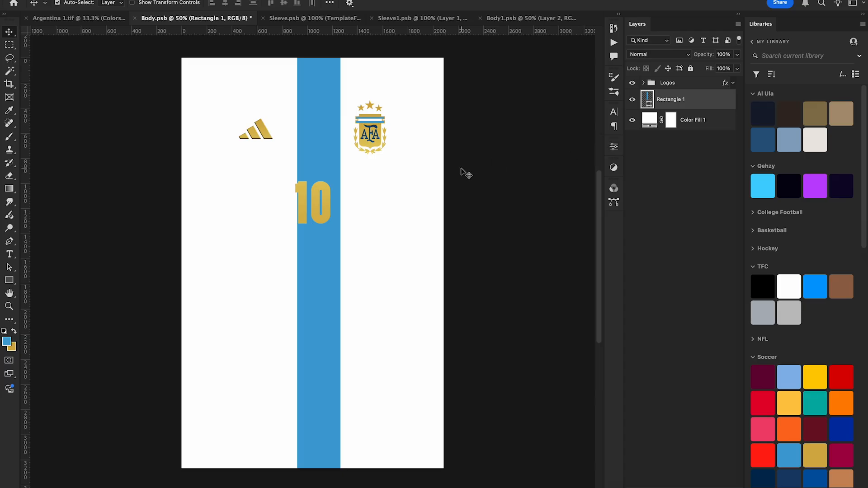
{"action": "left_click", "coordinate": [225, 3]}
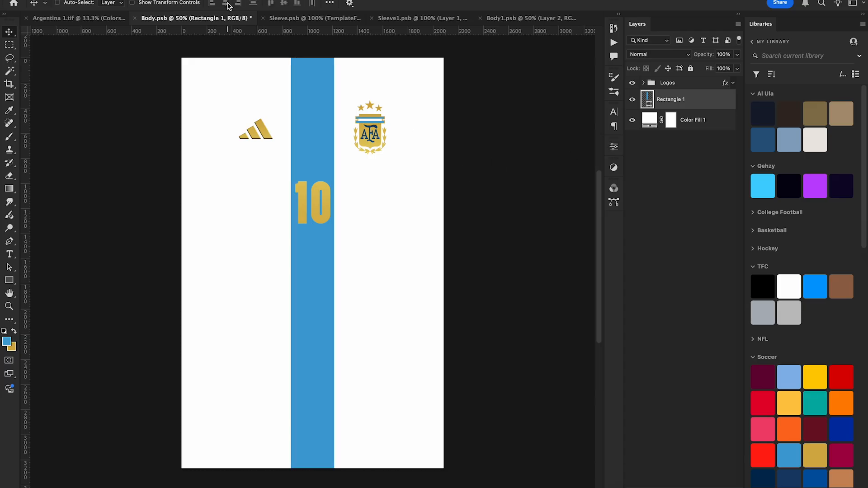
{"action": "key", "text": "ctrl+t"}
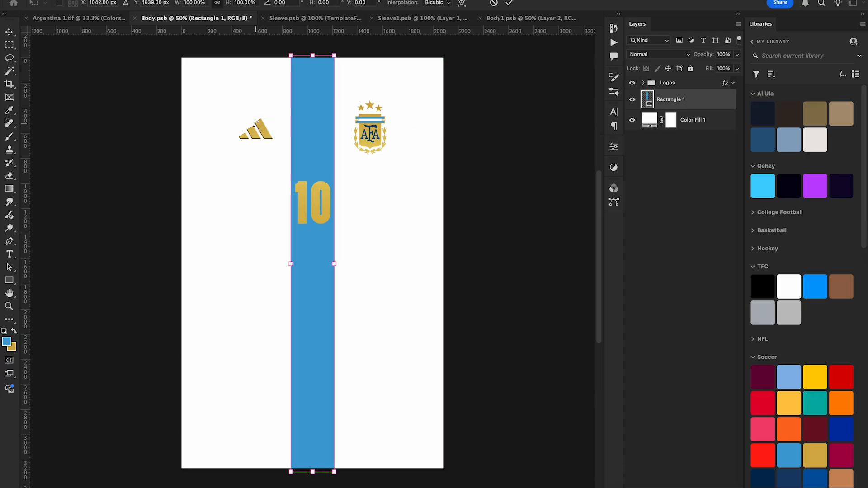
{"action": "key", "text": "Return"}
Duplicate the blue stripe twice, place a copy on each side of the centre one, and space all three evenly
{"action": "key", "text": "ctrl+j"}
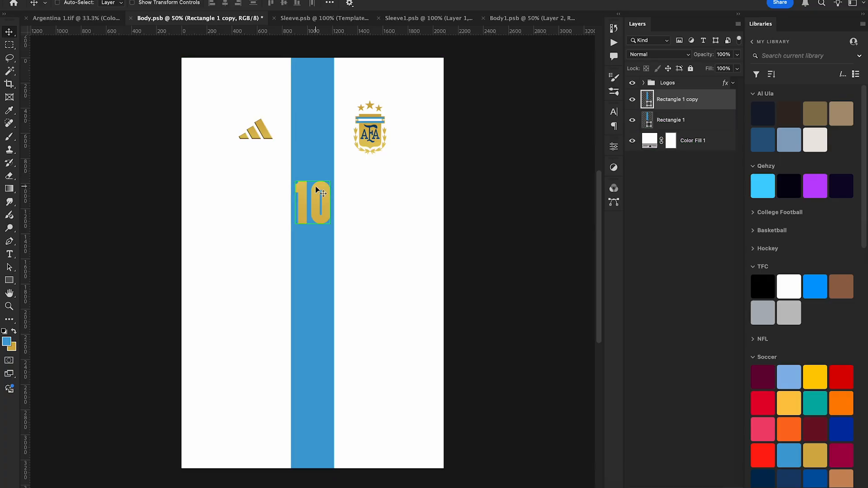
{"action": "left_click_drag", "start_coordinate": [322, 189], "coordinate": [228, 201]}
{"action": "key", "text": "ctrl+j"}
{"action": "left_click", "coordinate": [682, 141], "text": "shift"}
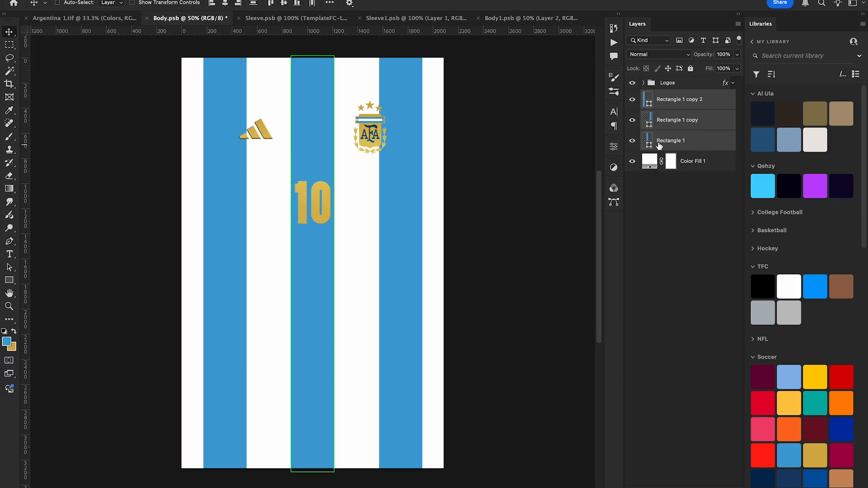
{"action": "left_click", "coordinate": [329, 3]}
{"action": "left_click", "coordinate": [360, 63]}
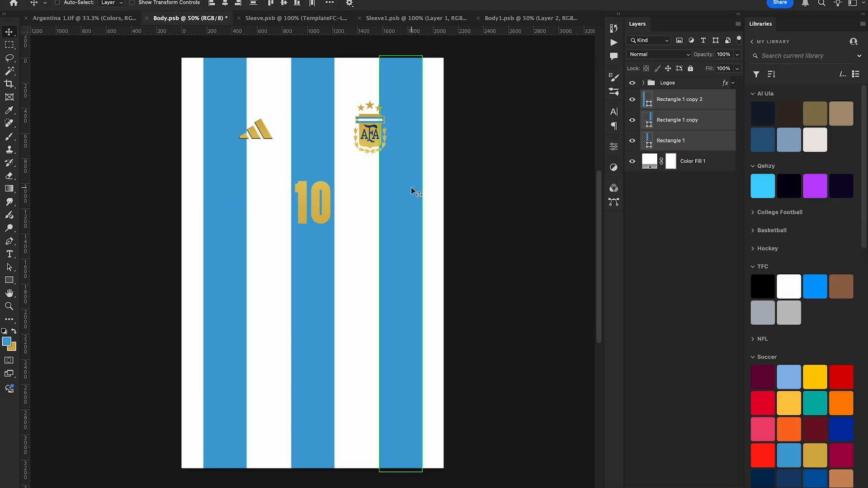
Narrow the three blue stripes together and save Body.psb to check the result in Argentina 1.tif
{"action": "key", "text": "ctrl+t"}
{"action": "left_click_drag", "start_coordinate": [423, 264], "coordinate": [409, 267]}
{"action": "key", "text": "Return"}
{"action": "key", "text": "ctrl+s"}
{"action": "left_click", "coordinate": [58, 19]}
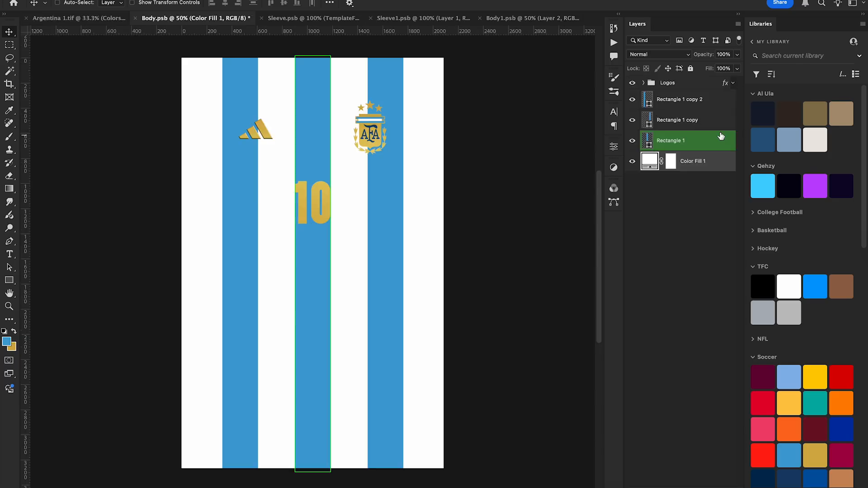
Delete the layers Rectangle 1 copy and Rectangle 1 copy 2, keeping only the centre stripe
{"action": "left_click", "coordinate": [680, 107]}
{"action": "left_click", "coordinate": [680, 119], "text": "shift"}
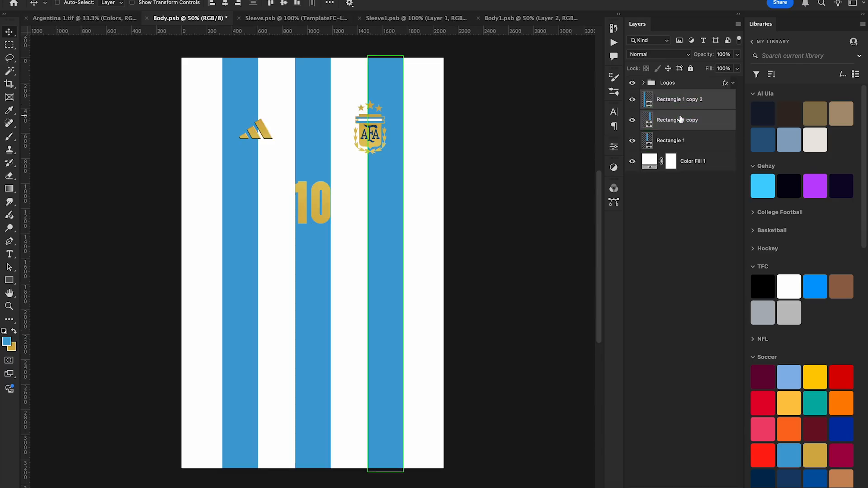
{"action": "key", "text": "Delete"}
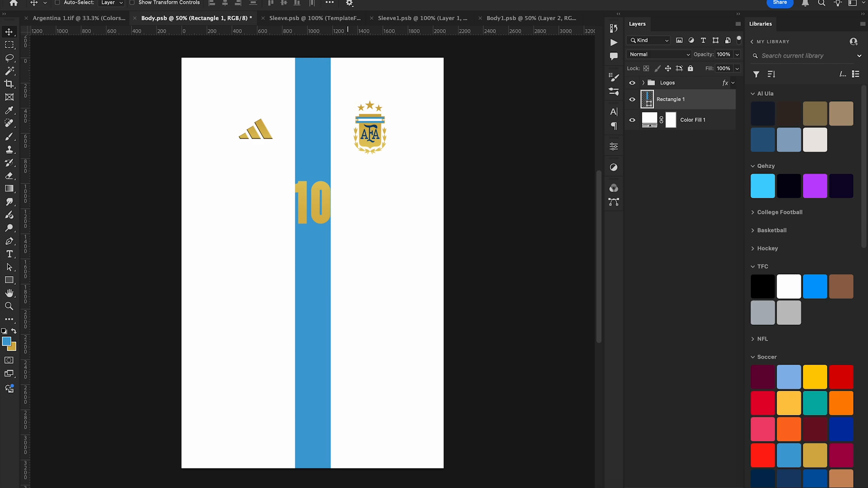
Switch to the browser to look over the football kit reference pages, and return to Photoshop
{"action": "left_click", "coordinate": [330, 487]}
{"action": "left_click", "coordinate": [330, 2]}
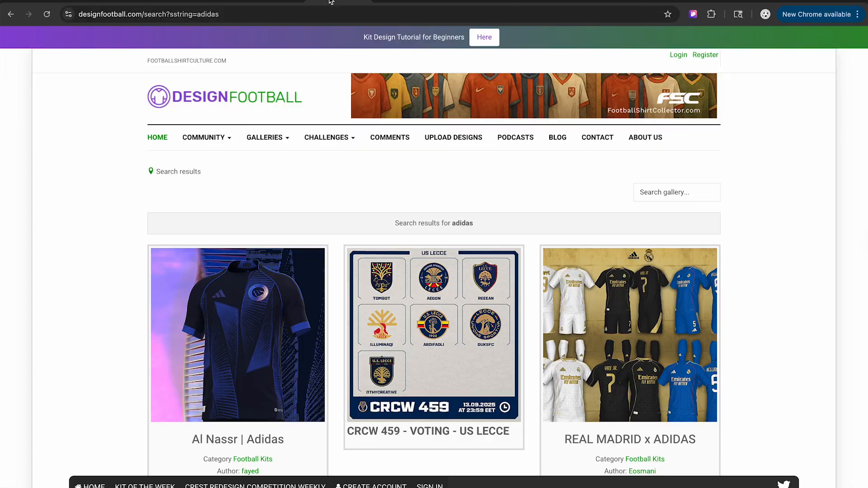
{"action": "left_click", "coordinate": [401, 3]}
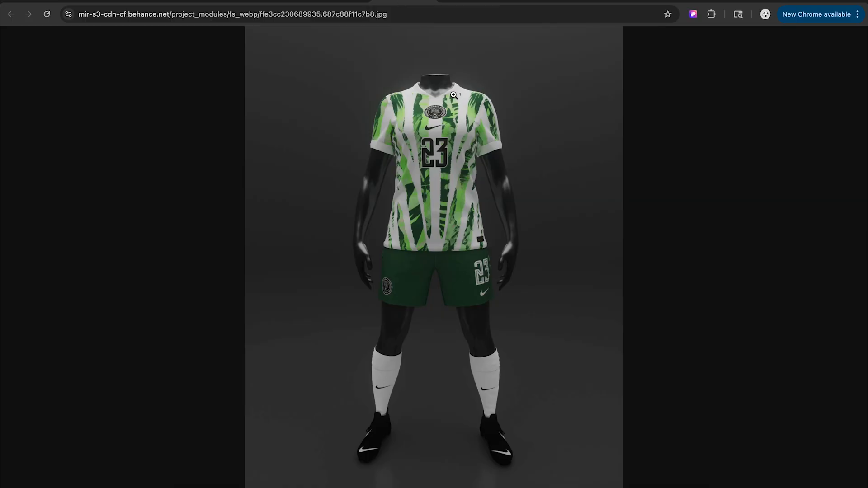
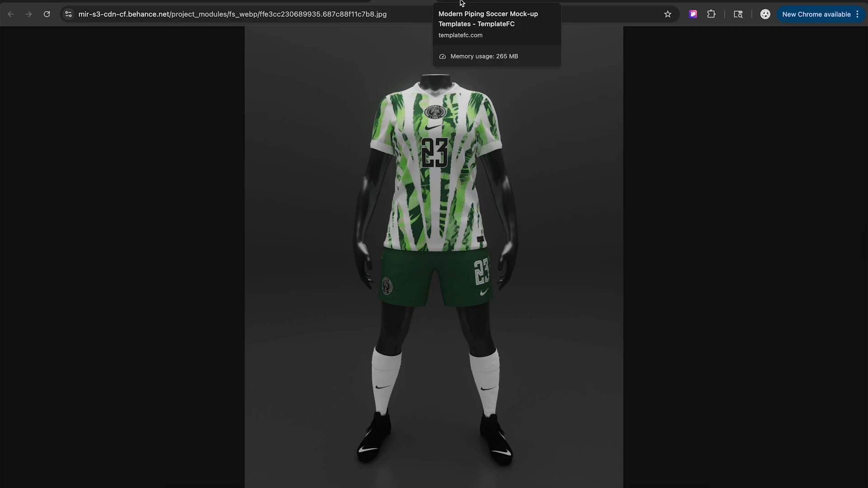
{"action": "left_click", "coordinate": [212, 485]}
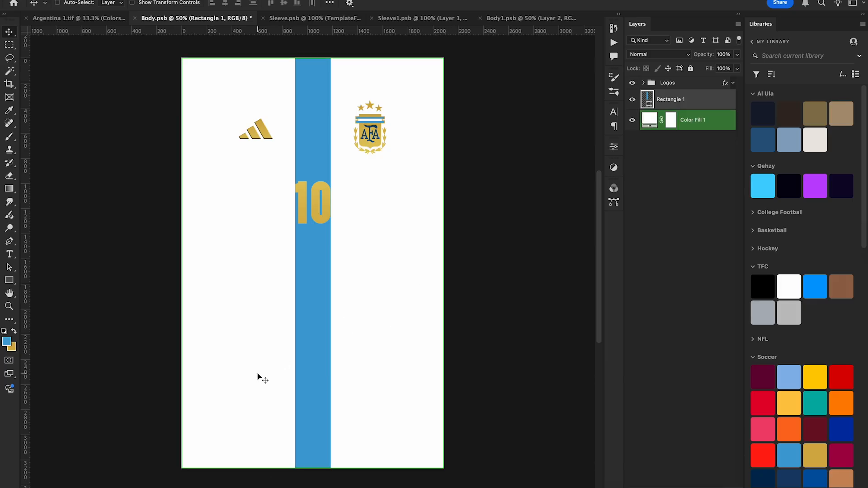
Switch to Finder and preview the pattern files in the Illustrator Files folder, from AC Milan Home.ai to Girona Home.ai
{"action": "left_click", "coordinate": [155, 485]}
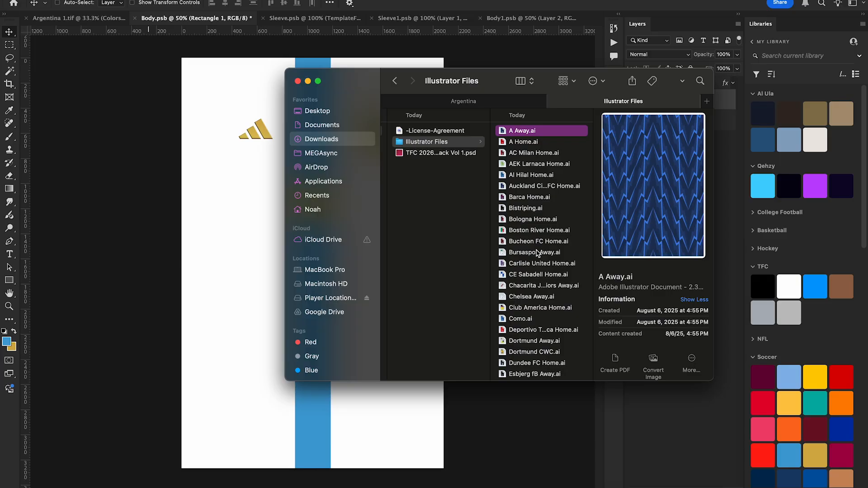
{"action": "key", "text": "Down"}
{"action": "key", "text": "Down"}
{"action": "key", "text": "space"}
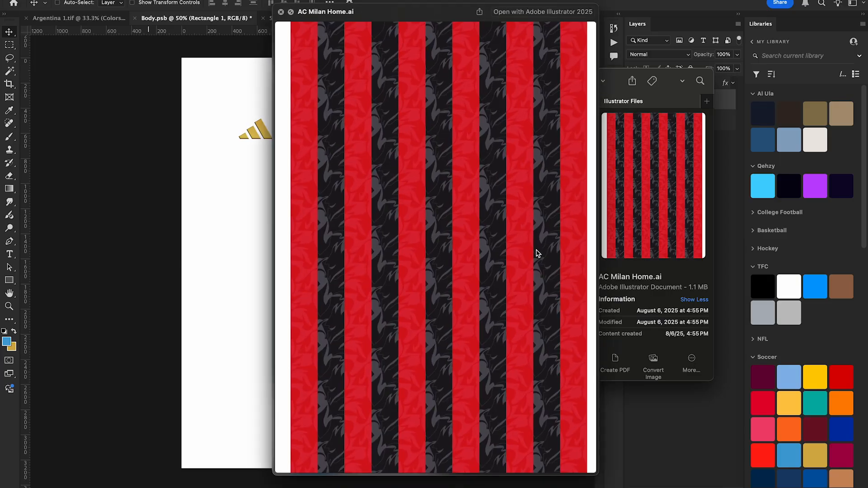
{"action": "key", "text": "Down"}
{"action": "key", "text": "Down"}
{"action": "key", "text": "Down"}
{"action": "key", "text": "Down"}
{"action": "key", "text": "Down"}
{"action": "key", "text": "Down"}
{"action": "key", "text": "Down"}
{"action": "key", "text": "Down"}
{"action": "key", "text": "Down"}
{"action": "key", "text": "Down"}
{"action": "key", "text": "Down"}
{"action": "key", "text": "Down"}
{"action": "key", "text": "Down"}
{"action": "key", "text": "Down"}
{"action": "key", "text": "Down"}
{"action": "key", "text": "Down"}
{"action": "key", "text": "Down"}
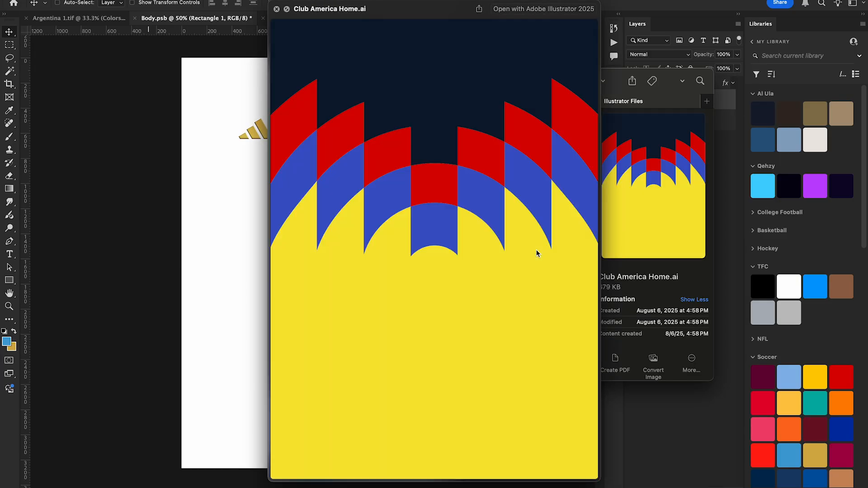
{"action": "key", "text": "Up"}
{"action": "key", "text": "Up"}
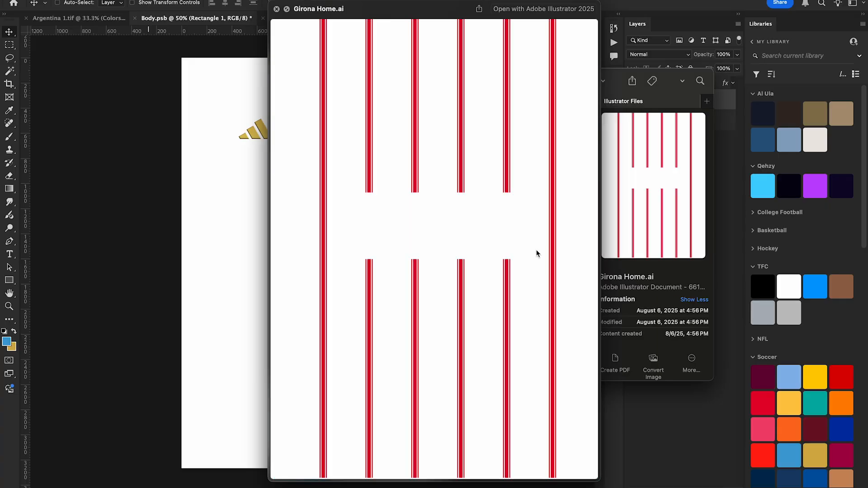
{"action": "key", "text": "space"}
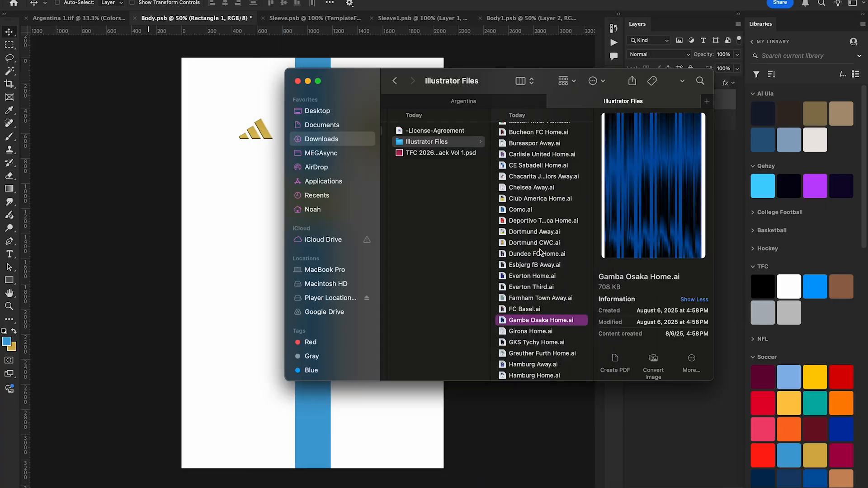
Place Gamba Osaka Home.ai above Rectangle 1 in Body.psb and stretch its height to about 32.5% to cover the whole canvas
{"action": "left_click_drag", "start_coordinate": [526, 324], "coordinate": [247, 356]}
{"action": "left_click", "coordinate": [548, 333]}
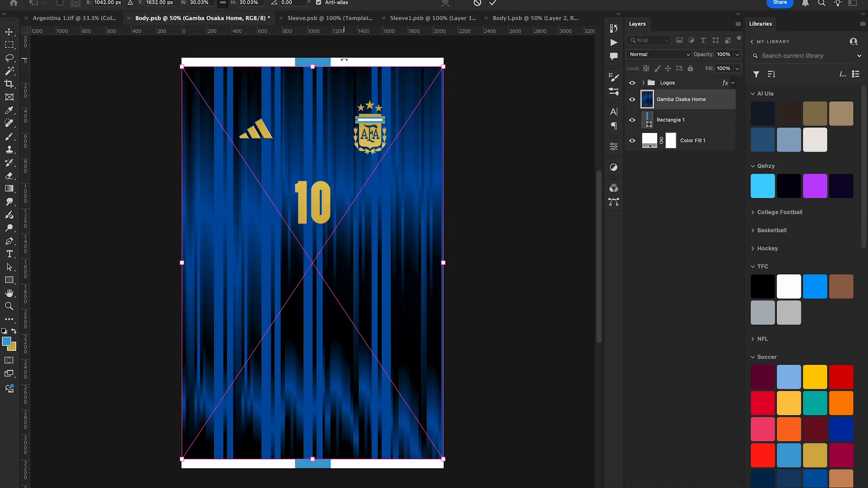
{"action": "left_click_drag", "start_coordinate": [311, 68], "coordinate": [312, 51]}
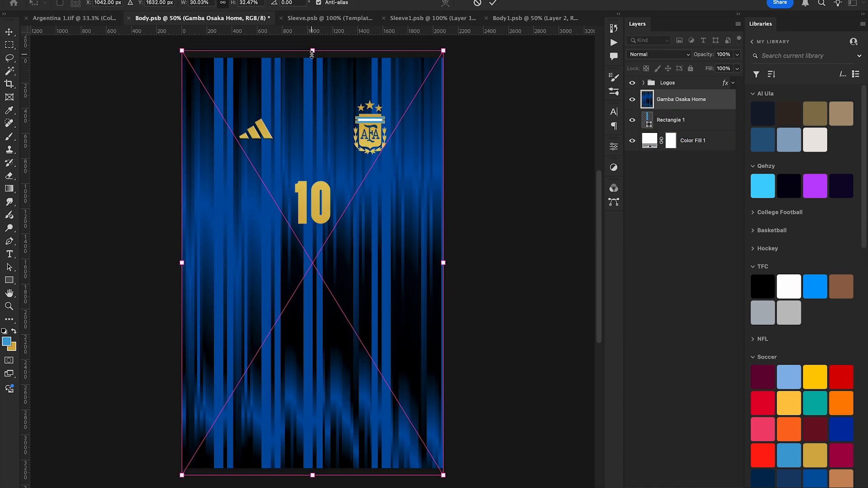
{"action": "key", "text": "Return"}
Rasterize the Gamba Osaka Home layer and clip it to the Rectangle 1 stripe
{"action": "right_click", "coordinate": [676, 101]}
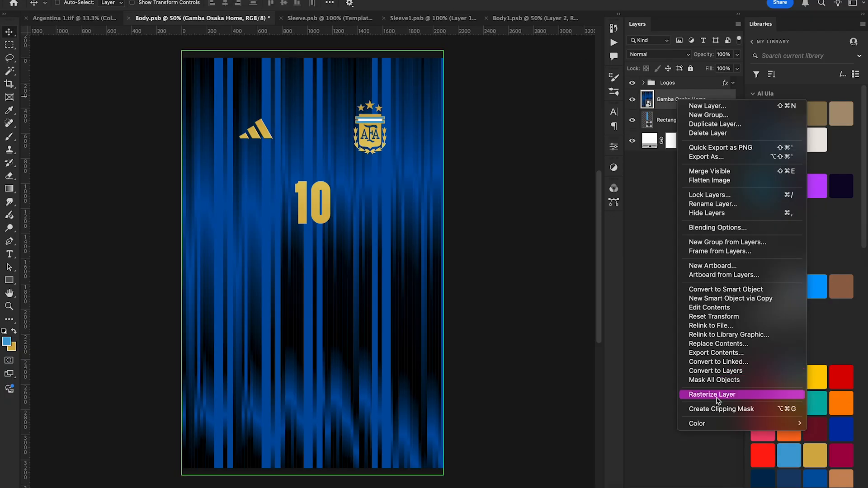
{"action": "left_click", "coordinate": [719, 398]}
{"action": "left_click", "coordinate": [698, 110], "text": "alt"}
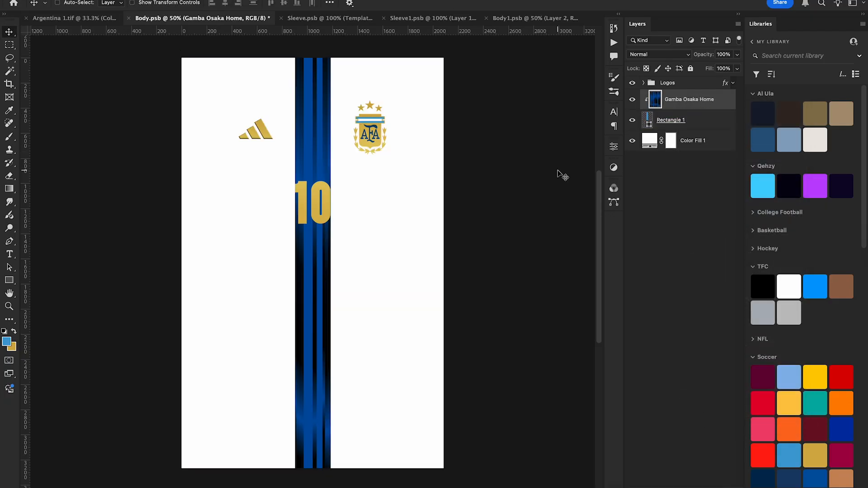
Rotate the clipped Gamba Osaka Home pattern clockwise so its lines run diagonally across the stripe
{"action": "key", "text": "ctrl+t"}
{"action": "key", "text": "ctrl+minus"}
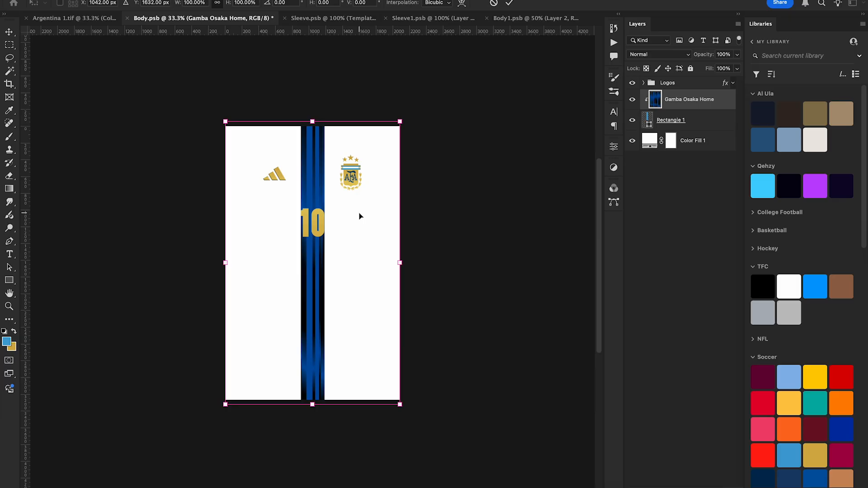
{"action": "left_click_drag", "start_coordinate": [400, 262], "coordinate": [440, 278]}
{"action": "key", "text": "Return"}
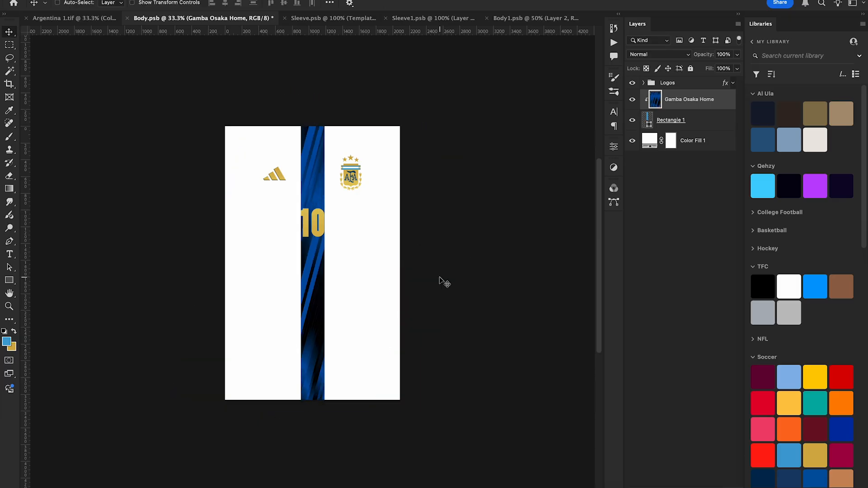
Fully desaturate the Gamba Osaka Home pattern and raise its contrast with Levels input values 6, 1.00 and 86
{"action": "key", "text": "ctrl+plus"}
{"action": "key", "text": "ctrl+u"}
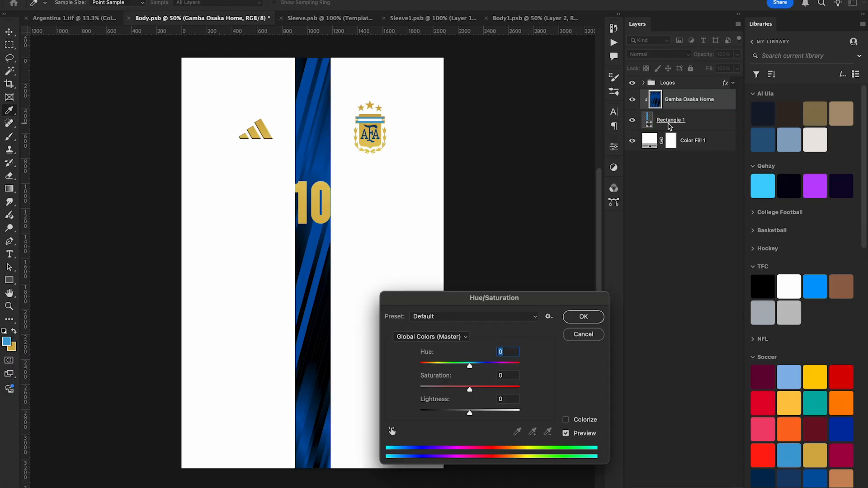
{"action": "left_click_drag", "start_coordinate": [436, 389], "coordinate": [393, 388]}
{"action": "key", "text": "Return"}
{"action": "key", "text": "ctrl+l"}
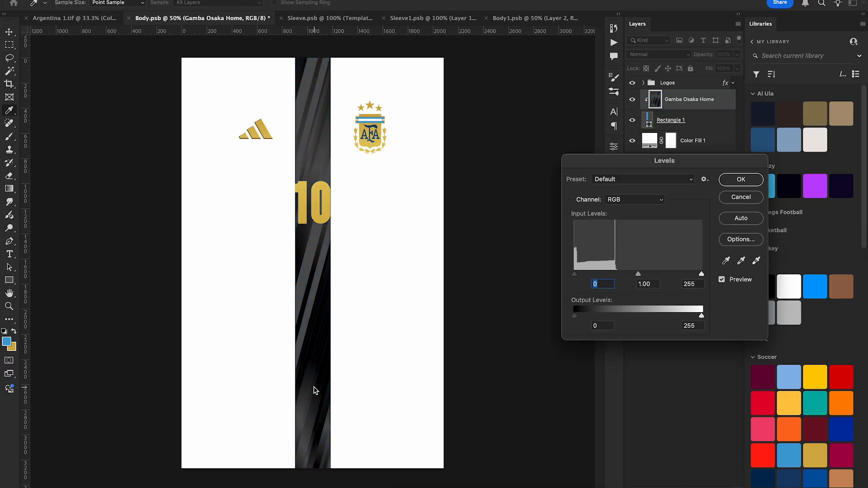
{"action": "left_click_drag", "start_coordinate": [701, 270], "coordinate": [578, 274]}
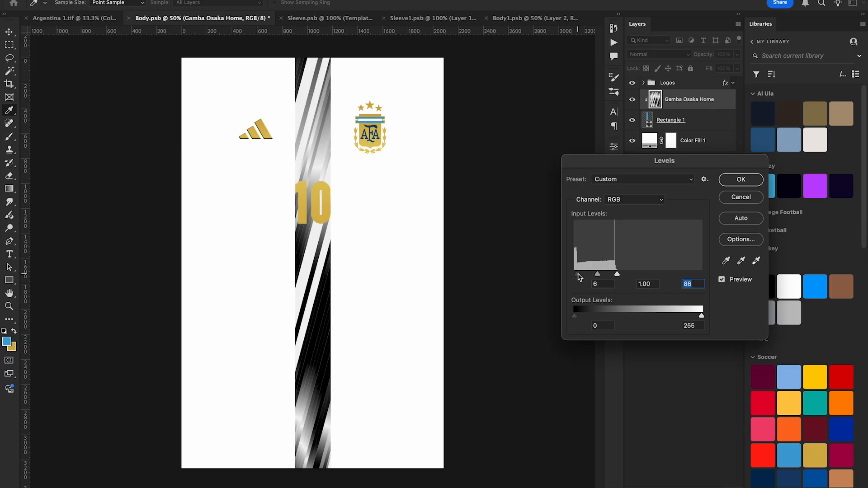
{"action": "left_click", "coordinate": [733, 180]}
Set the Gamba Osaka Home layer's blend mode to Color Dodge
{"action": "mouse_move", "coordinate": [432, 238]}
{"action": "left_mouse_down"}
{"action": "mouse_move", "coordinate": [445, 217]}
{"action": "mouse_move", "coordinate": [442, 239]}
{"action": "left_mouse_up"}
{"action": "left_click", "coordinate": [658, 55]}
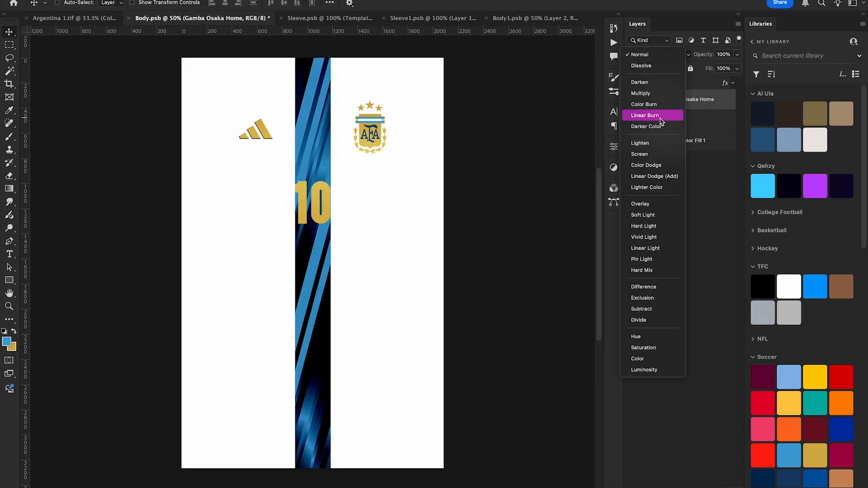
{"action": "left_click", "coordinate": [651, 166]}
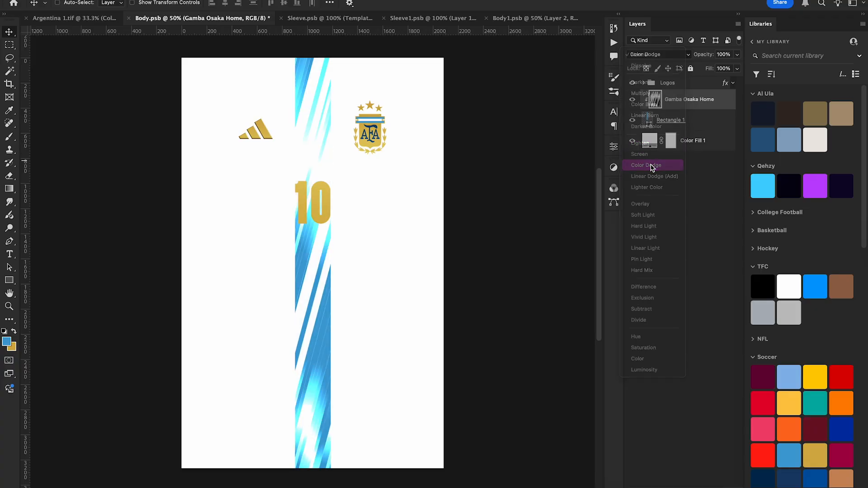
{"action": "left_click_drag", "start_coordinate": [713, 57], "coordinate": [735, 50]}
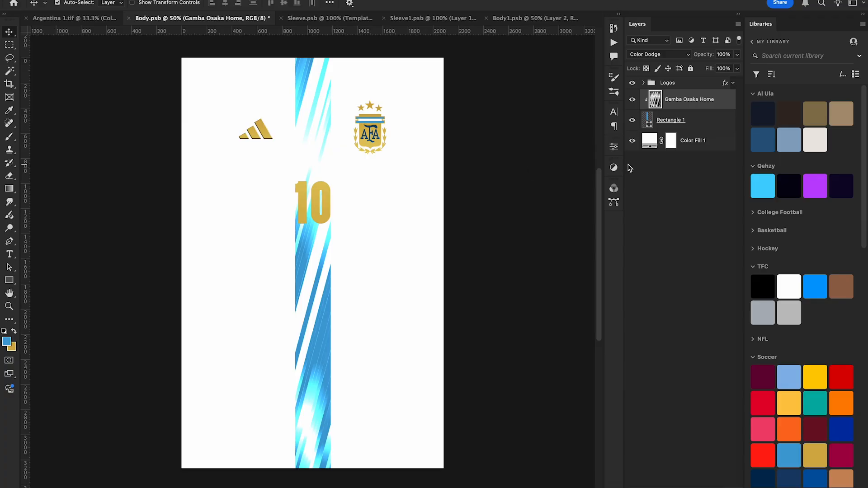
Compare the Gamba Osaka Home pattern with its colours inverted and restored
{"action": "key", "text": "super+i"}
{"action": "key", "text": "super+i"}
{"action": "key", "text": "super+i"}
{"action": "key", "text": "super+i"}
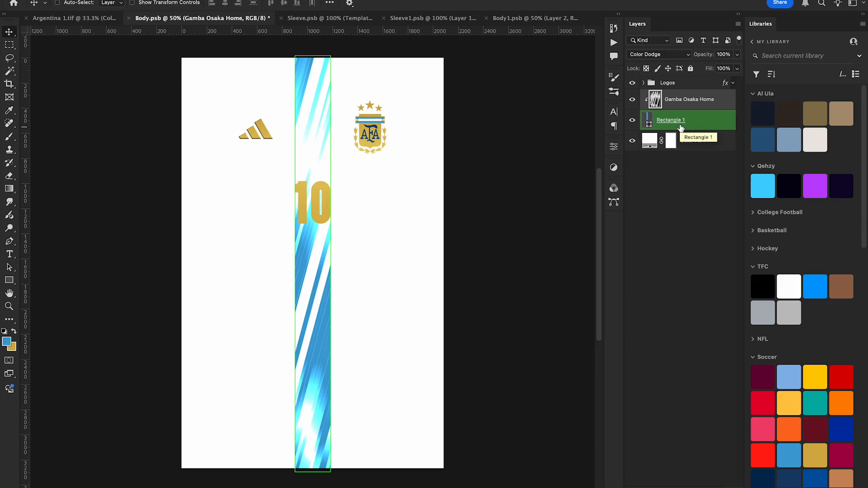
Hide the Logos group and keep a hidden backup copy of the Gamba Osaka Home layer below Color Fill 1
{"action": "left_click", "coordinate": [632, 83]}
{"action": "key", "text": "super+0"}
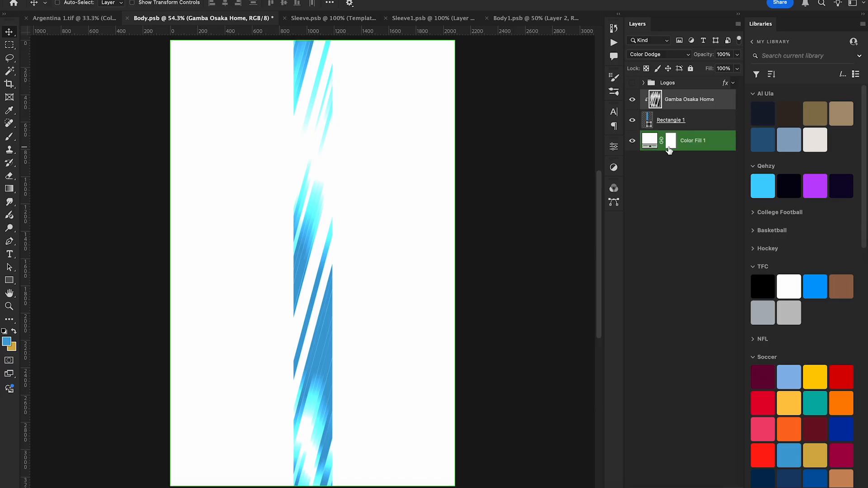
{"action": "key", "text": "super+j"}
{"action": "key", "text": "super+comma"}
{"action": "left_click_drag", "start_coordinate": [678, 99], "coordinate": [685, 169]}
{"action": "left_click", "coordinate": [678, 100]}
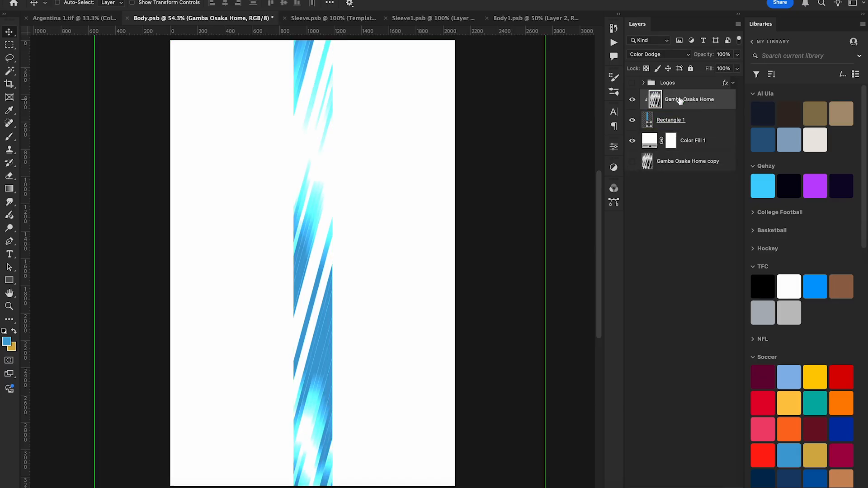
Run the DisplaceFC action Wave 2 - Normal on the original Gamba Osaka Home layer
{"action": "key", "text": "super+semicolon"}
{"action": "left_click", "coordinate": [614, 44]}
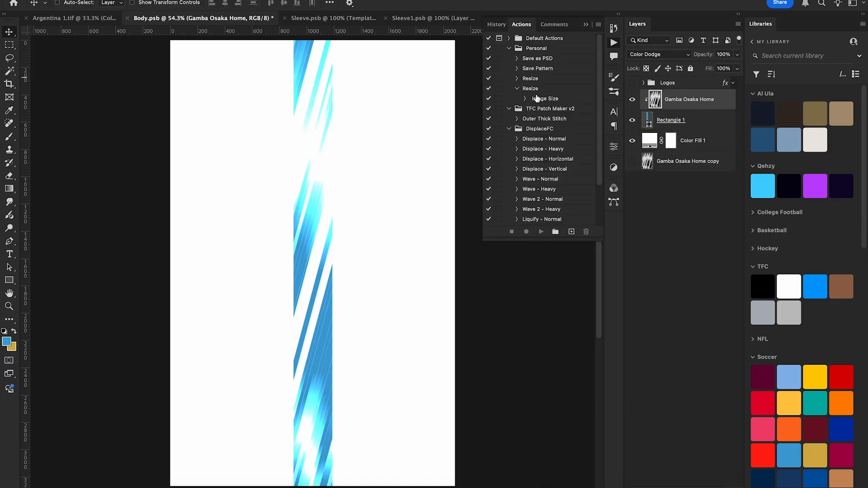
{"action": "scroll", "coordinate": [540, 131], "scroll_direction": "down", "scroll_amount": 1}
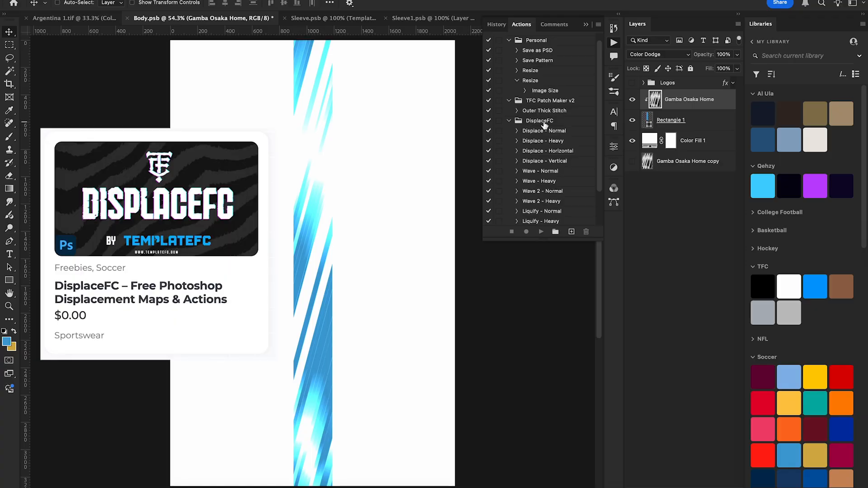
{"action": "scroll", "coordinate": [545, 125], "scroll_direction": "down", "scroll_amount": 1}
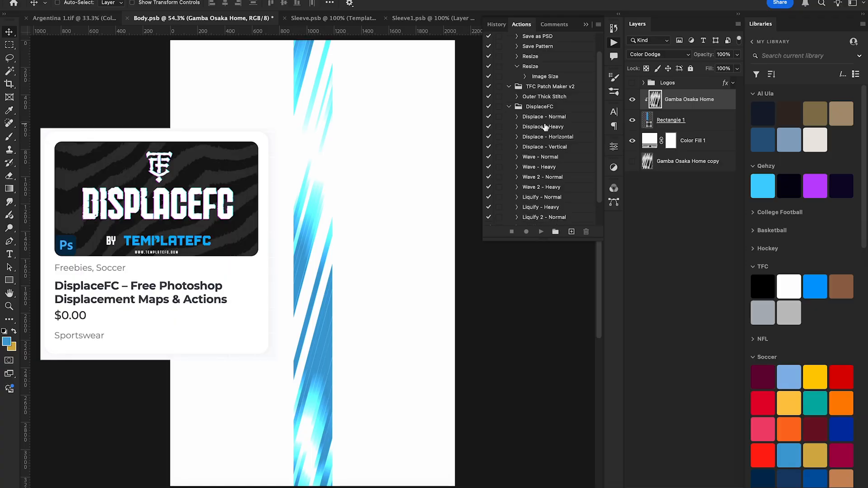
{"action": "scroll", "coordinate": [550, 135], "scroll_direction": "down", "scroll_amount": 2}
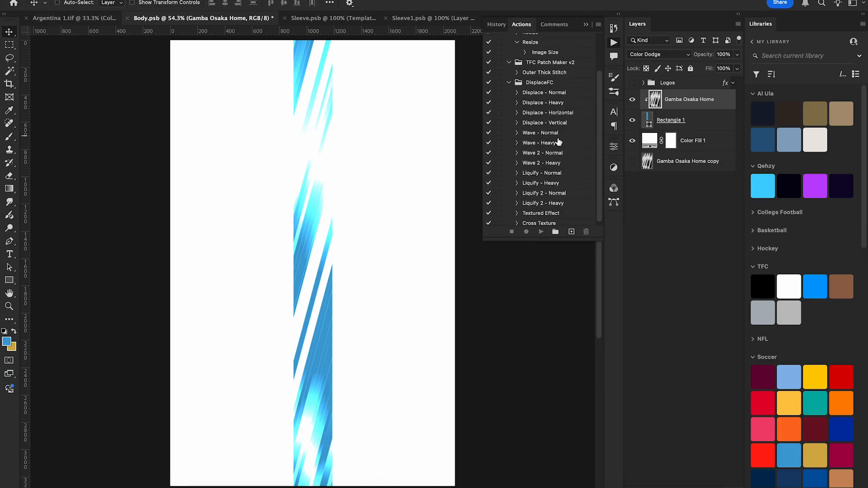
{"action": "left_click", "coordinate": [544, 156]}
{"action": "left_click", "coordinate": [541, 231]}
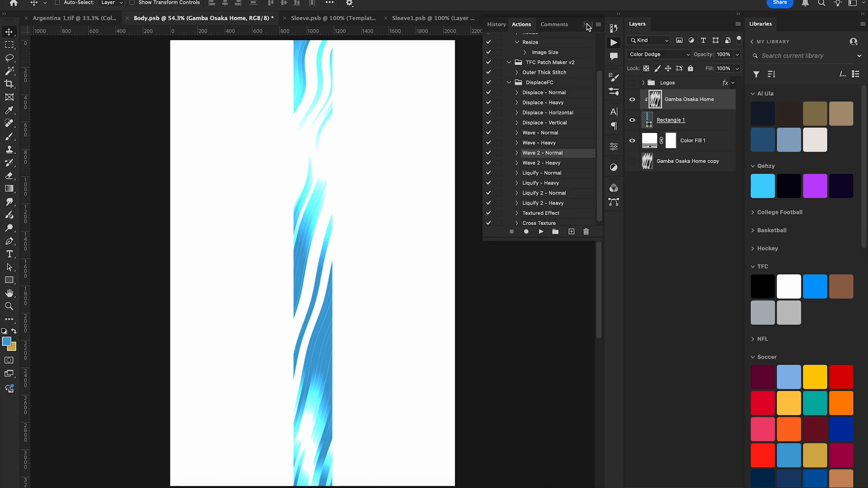
Run the Liquify 2 - Normal action on a clipped duplicate of the waved pattern, with the layer it was copied from hidden
{"action": "key", "text": "super+j"}
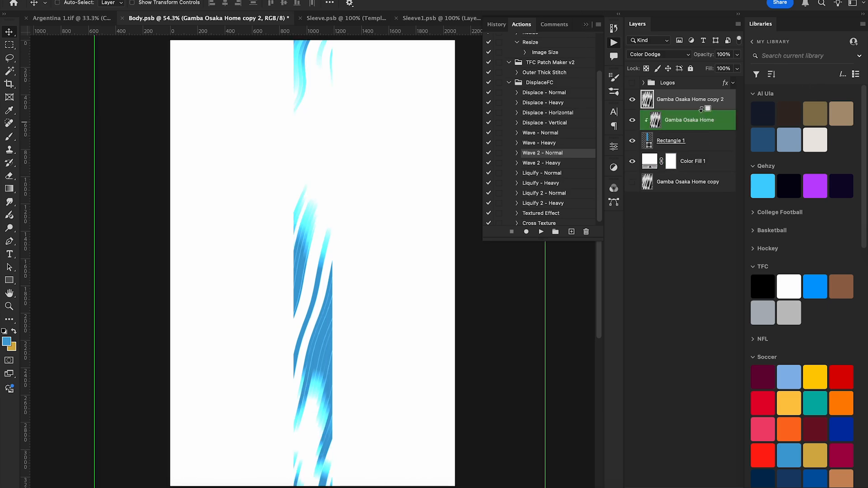
{"action": "left_click", "coordinate": [632, 121]}
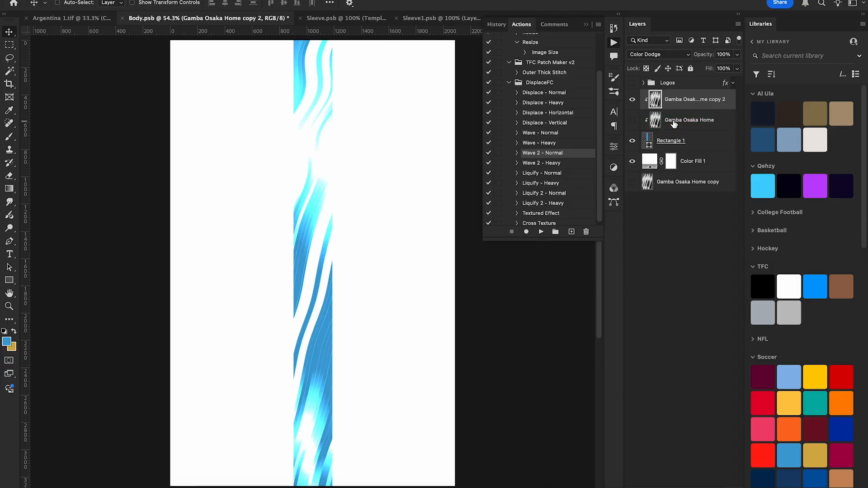
{"action": "scroll", "coordinate": [537, 190], "scroll_direction": "down", "scroll_amount": 1}
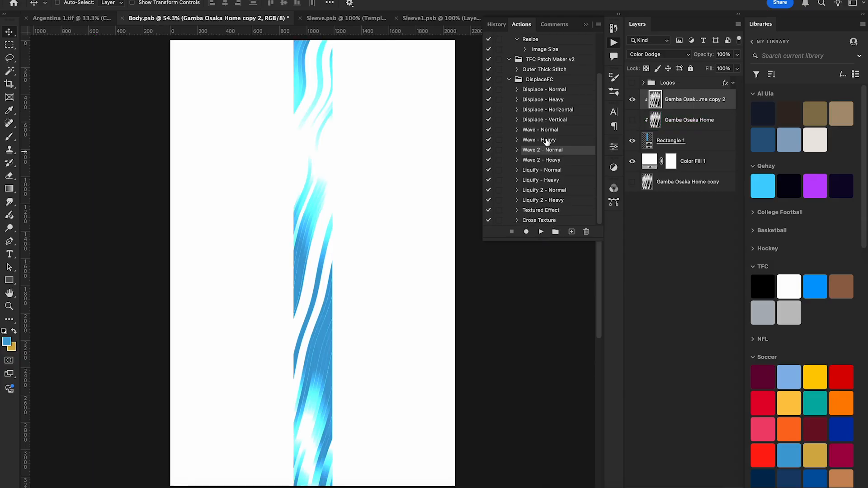
{"action": "left_click", "coordinate": [537, 190]}
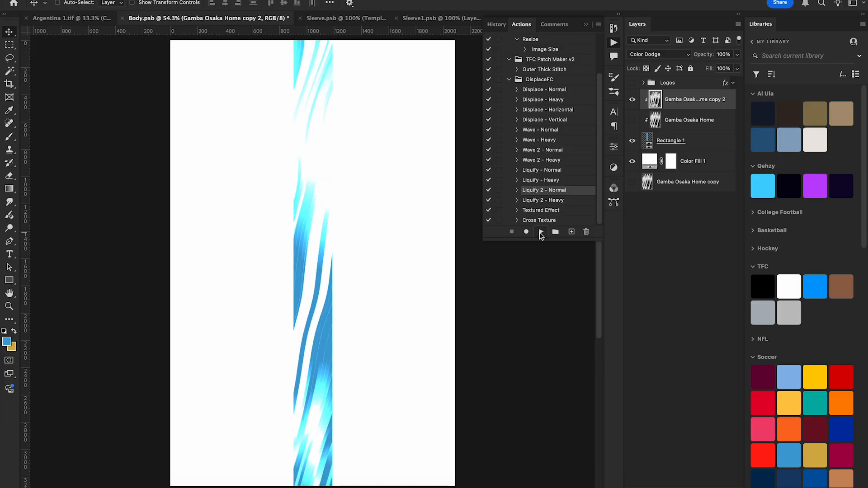
Run the Displace - Normal action on the duplicate and open the Maps folder inside _TemplateFC's DisplaceFC folder
{"action": "left_click", "coordinate": [543, 94]}
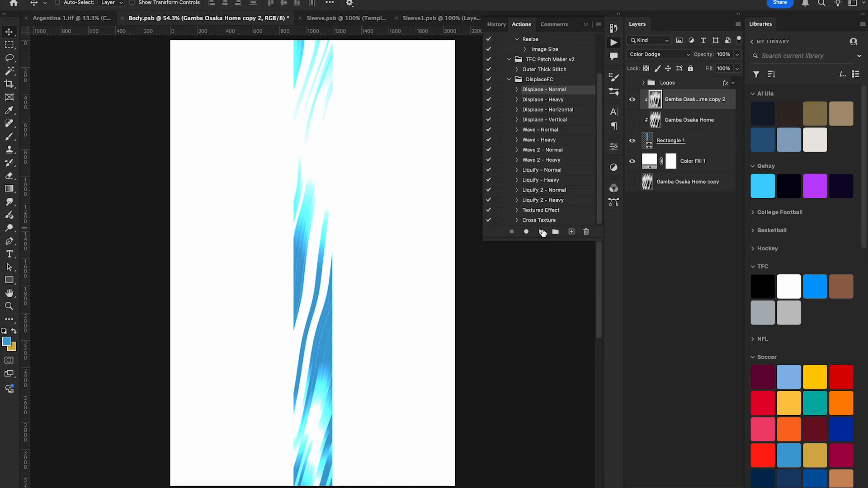
{"action": "left_click", "coordinate": [541, 231]}
{"action": "left_click", "coordinate": [484, 143]}
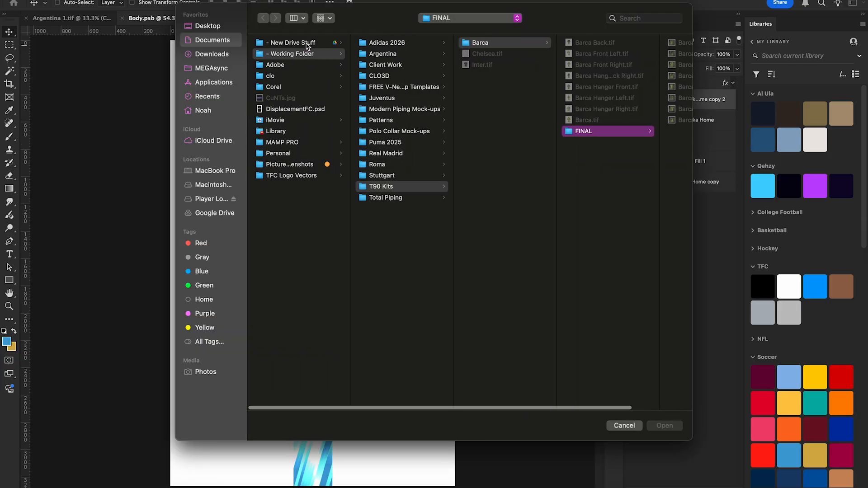
{"action": "left_click", "coordinate": [309, 43]}
{"action": "left_click", "coordinate": [391, 45]}
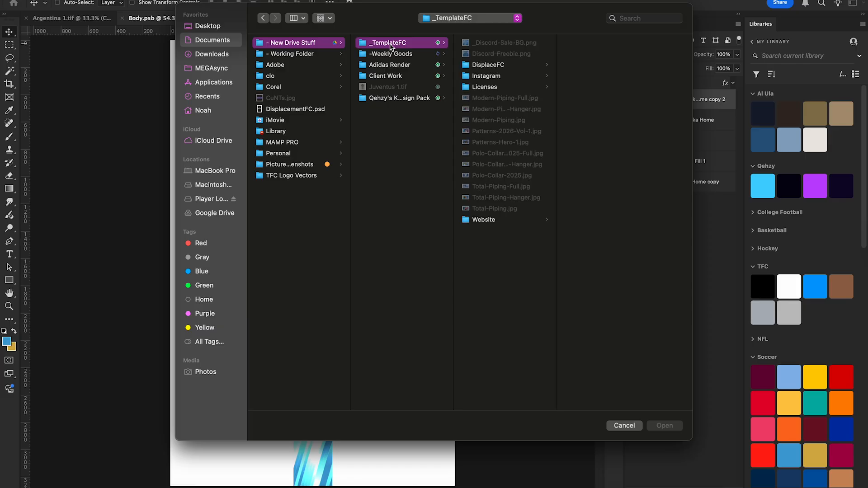
{"action": "left_click", "coordinate": [504, 65]}
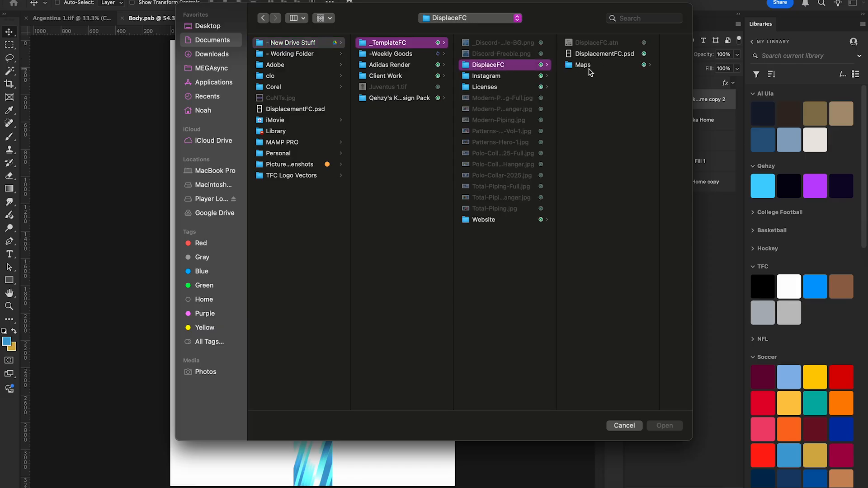
{"action": "left_click", "coordinate": [587, 67]}
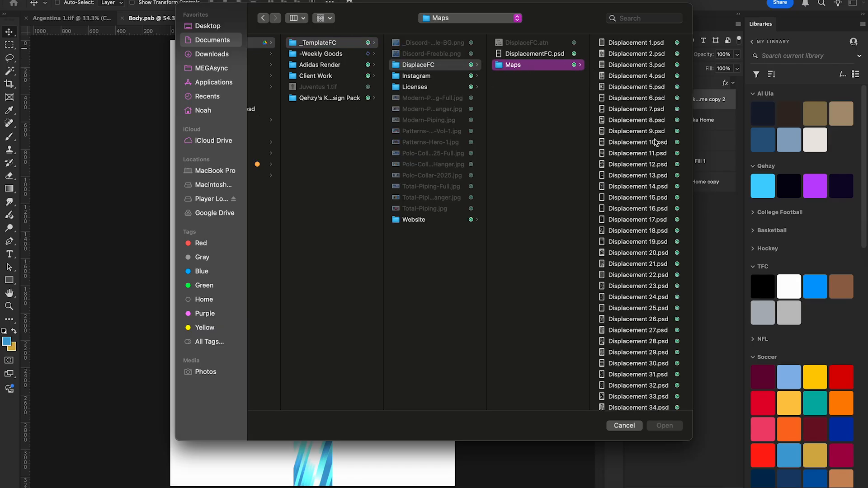
Apply Displacement 23.psd as the displacement map for the pattern duplicate
{"action": "scroll", "coordinate": [639, 143], "scroll_direction": "down", "scroll_amount": 2}
{"action": "left_click", "coordinate": [634, 260]}
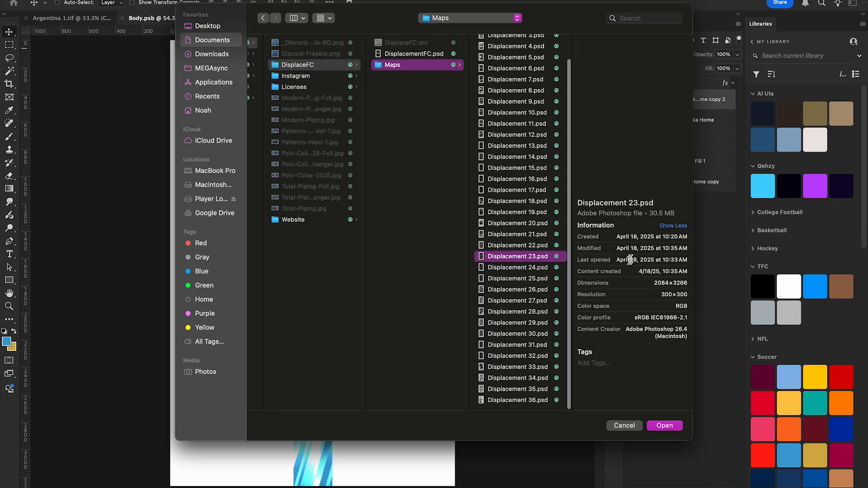
{"action": "left_click", "coordinate": [508, 269]}
{"action": "left_click", "coordinate": [509, 277]}
{"action": "left_click", "coordinate": [513, 256]}
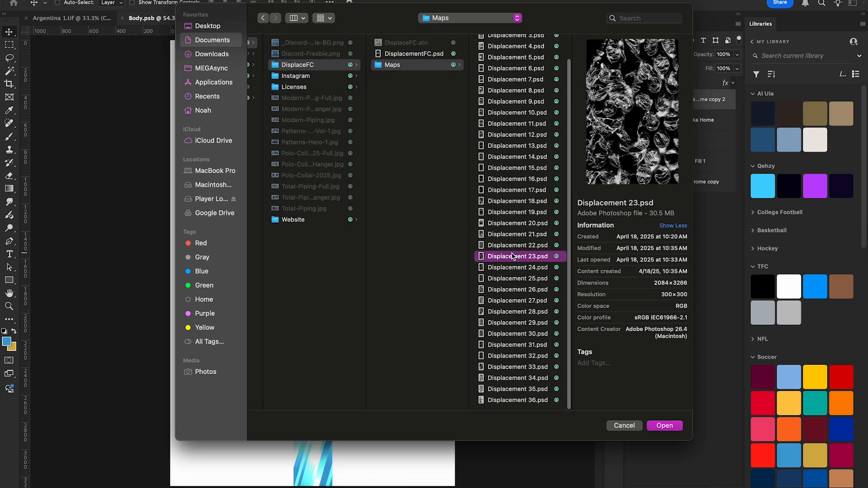
{"action": "left_click", "coordinate": [658, 425]}
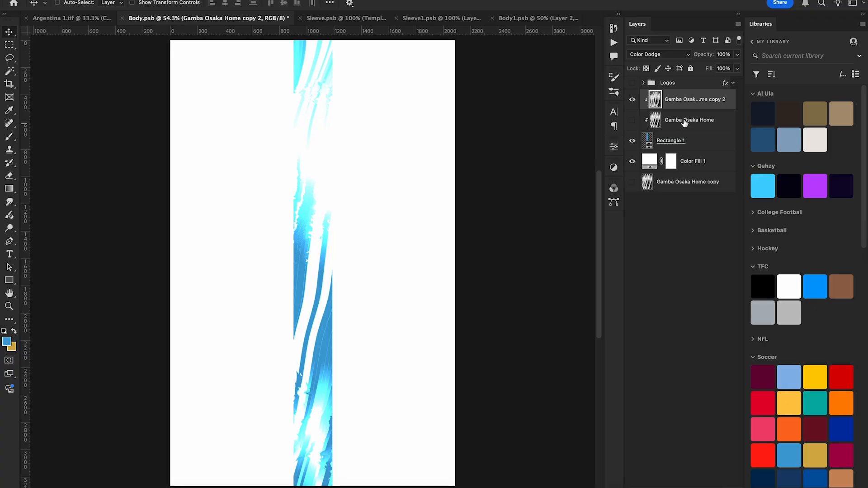
Duplicate Rectangle 1 together with its two clipped pattern layers and invert the topmost pattern copy
{"action": "left_click", "coordinate": [691, 144], "text": "shift"}
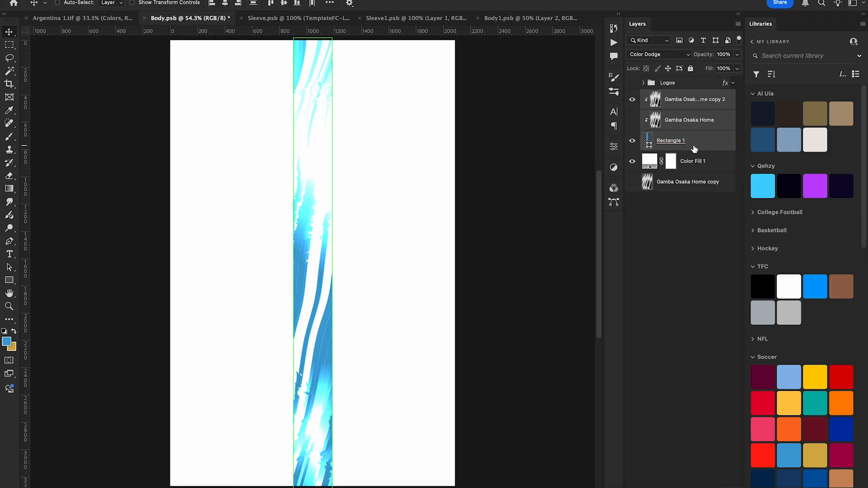
{"action": "key", "text": "super+j"}
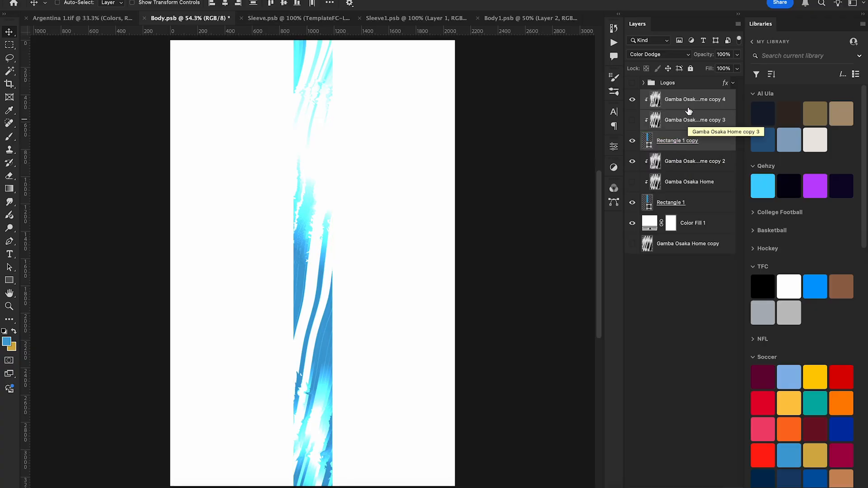
{"action": "left_click", "coordinate": [687, 103]}
{"action": "key", "text": "super+i"}
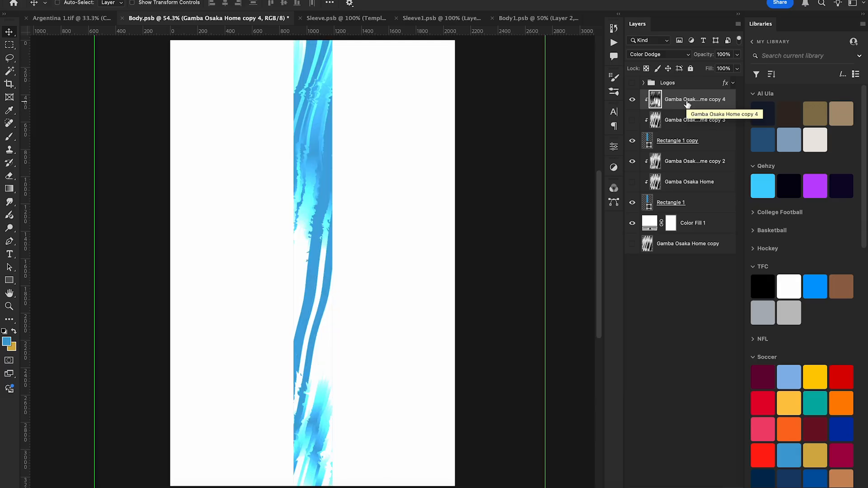
Try shifting the inverted pattern inside the stripe, and compare the stripe with and without Rectangle 1 copy
{"action": "left_click_drag", "start_coordinate": [384, 192], "coordinate": [343, 191]}
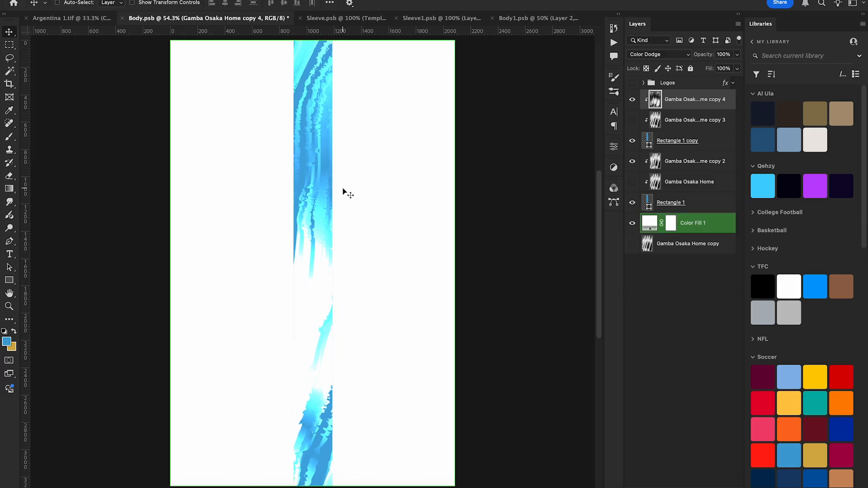
{"action": "left_click", "coordinate": [632, 140]}
{"action": "left_click", "coordinate": [632, 140]}
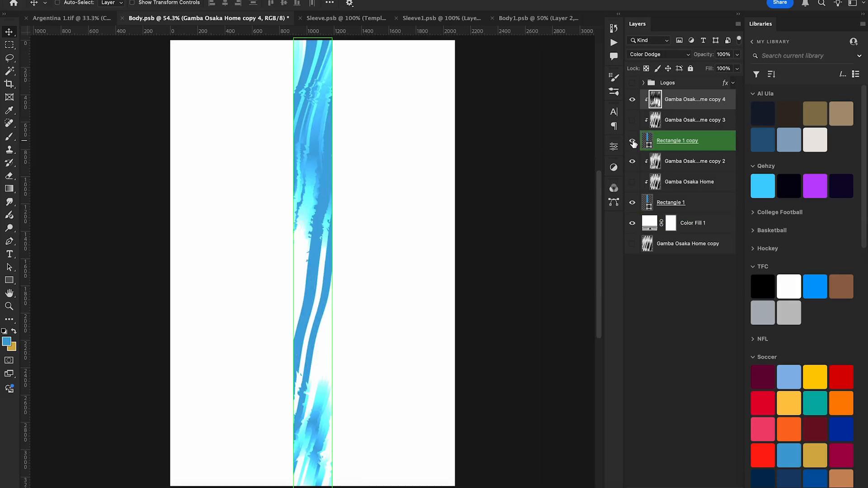
{"action": "left_click", "coordinate": [633, 141]}
{"action": "left_click", "coordinate": [632, 142]}
{"action": "left_click", "coordinate": [632, 142]}
{"action": "left_click", "coordinate": [632, 142]}
{"action": "left_click", "coordinate": [632, 142]}
{"action": "left_click", "coordinate": [632, 141]}
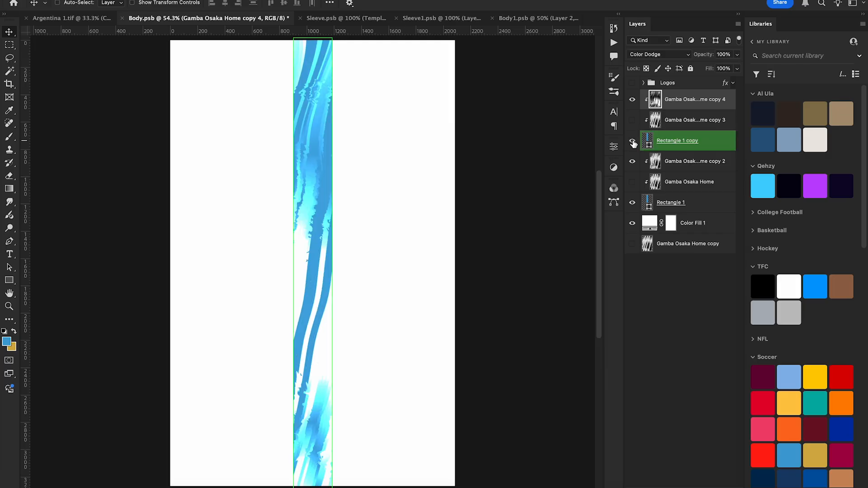
Group Rectangle 1 copy with its clipped patterns, and group Rectangle 1 with its own clipped patterns separately
{"action": "left_click", "coordinate": [687, 140]}
{"action": "left_click", "coordinate": [690, 108], "text": "shift"}
{"action": "key", "text": "super+g"}
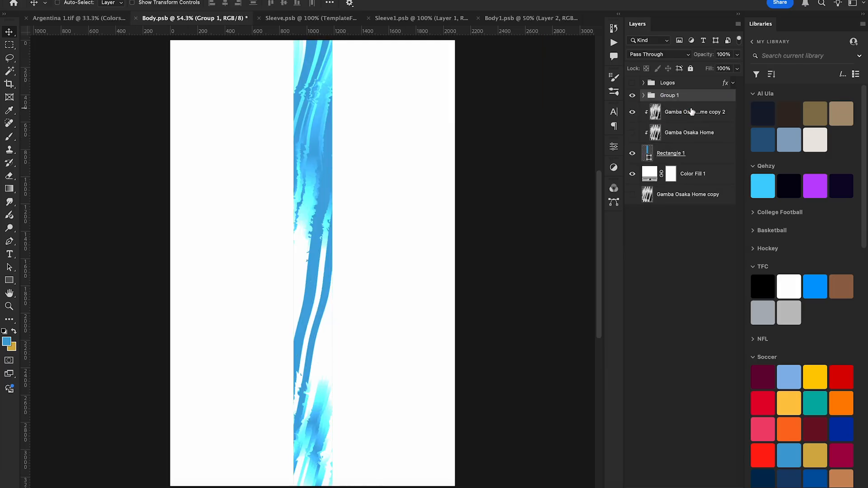
{"action": "left_click", "coordinate": [690, 112]}
{"action": "left_click", "coordinate": [678, 155], "text": "shift"}
{"action": "key", "text": "super+g"}
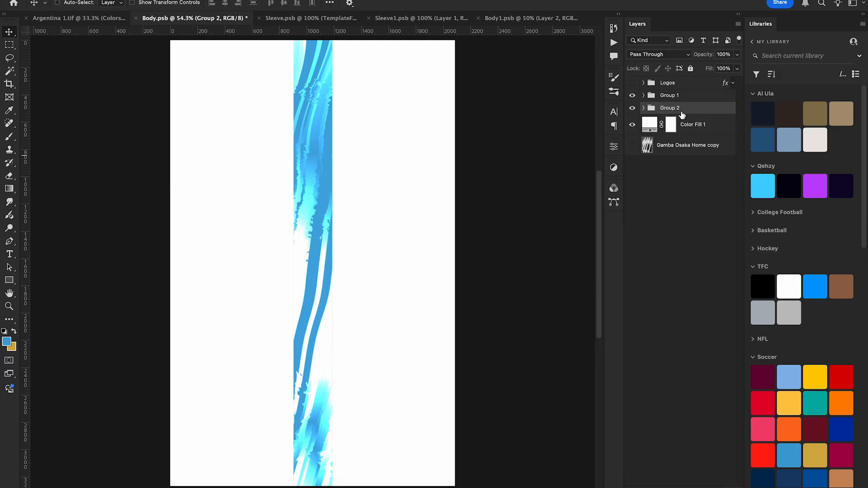
Rename the lower stripe group as 1 and the upper stripe group as 2
{"action": "double_click", "coordinate": [675, 109]}
{"action": "type", "text": "1"}
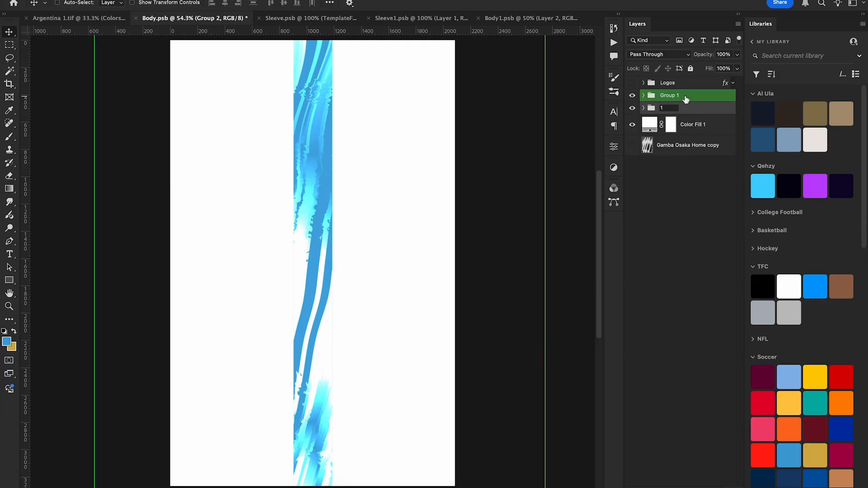
{"action": "double_click", "coordinate": [684, 95]}
{"action": "left_click", "coordinate": [731, 203]}
{"action": "double_click", "coordinate": [669, 95]}
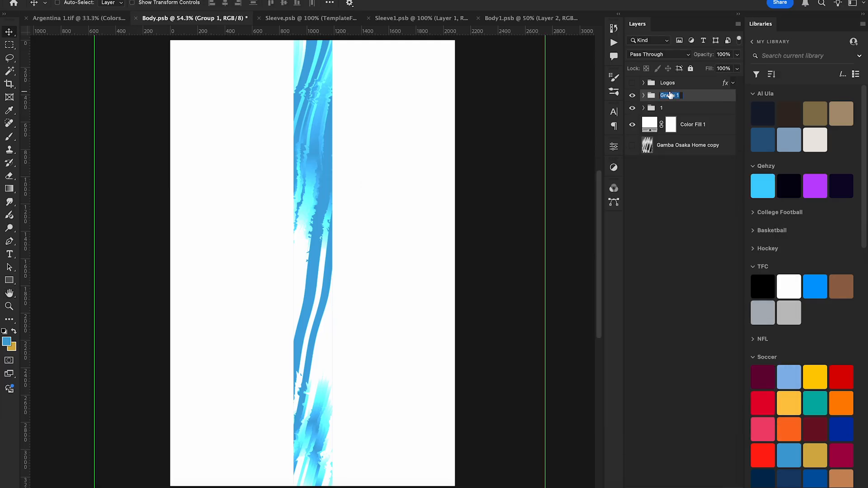
{"action": "type", "text": "2"}
{"action": "key", "text": "Return"}
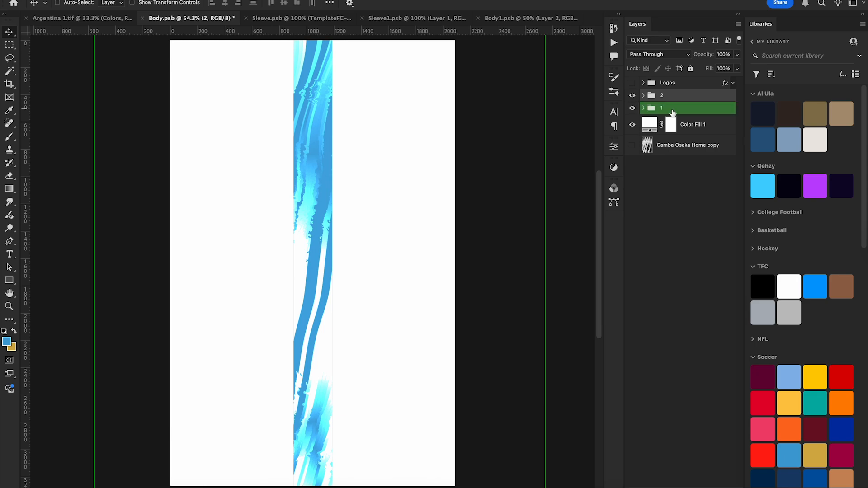
Duplicate group 2, merge the duplicate into a single layer, and hide the original group 2
{"action": "left_click", "coordinate": [691, 110]}
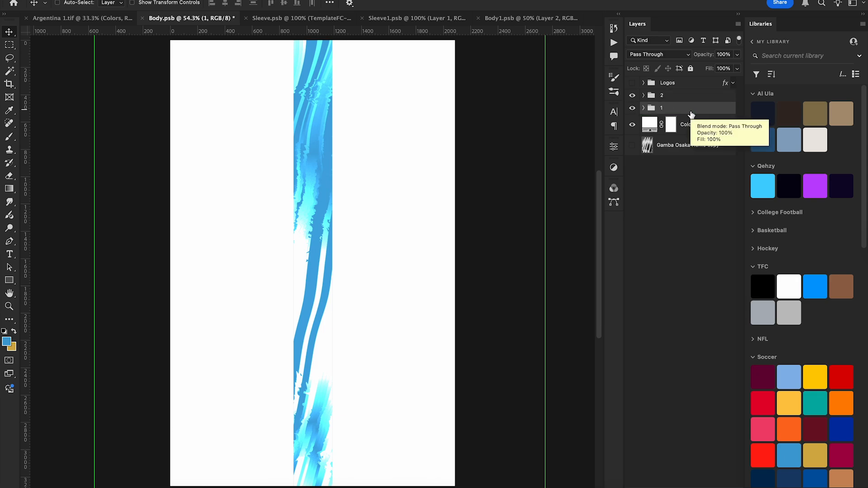
{"action": "left_click", "coordinate": [671, 99]}
{"action": "key", "text": "super+semicolon"}
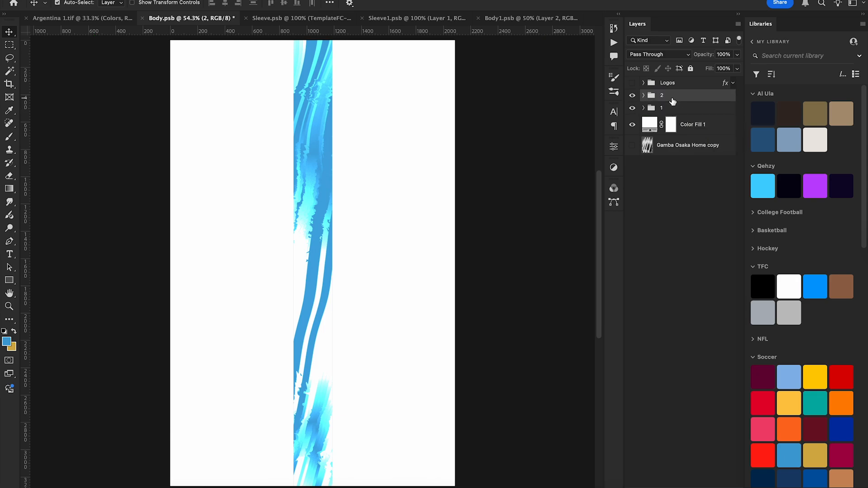
{"action": "key", "text": "super+j"}
{"action": "key", "text": "super+e"}
{"action": "left_click", "coordinate": [631, 116]}
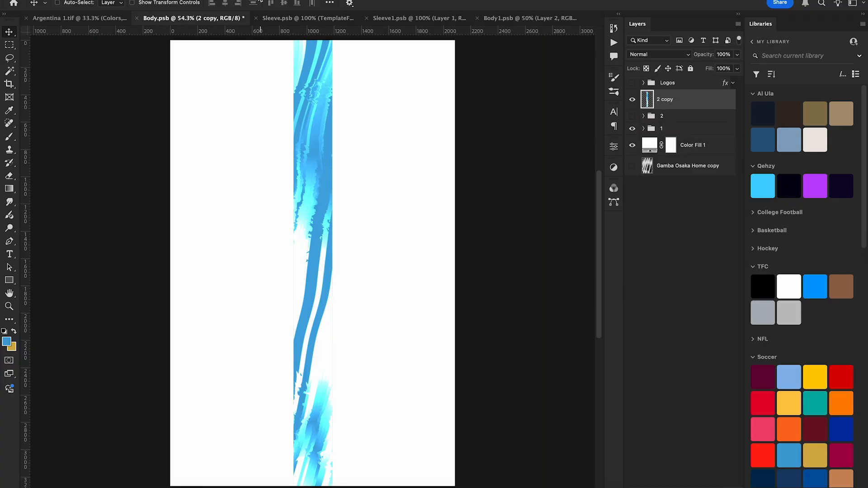
Mask the merged 2 copy layer with a Color Range selection sampled from the white background, and invert the mask to keep only the blue
{"action": "left_click", "coordinate": [230, 2]}
{"action": "left_click", "coordinate": [244, 73]}
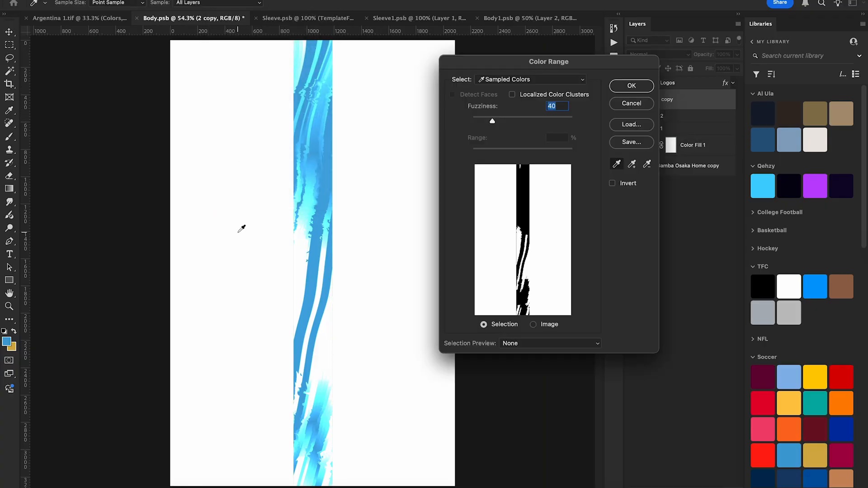
{"action": "left_click", "coordinate": [241, 230]}
{"action": "left_click", "coordinate": [631, 85]}
{"action": "left_click", "coordinate": [673, 484]}
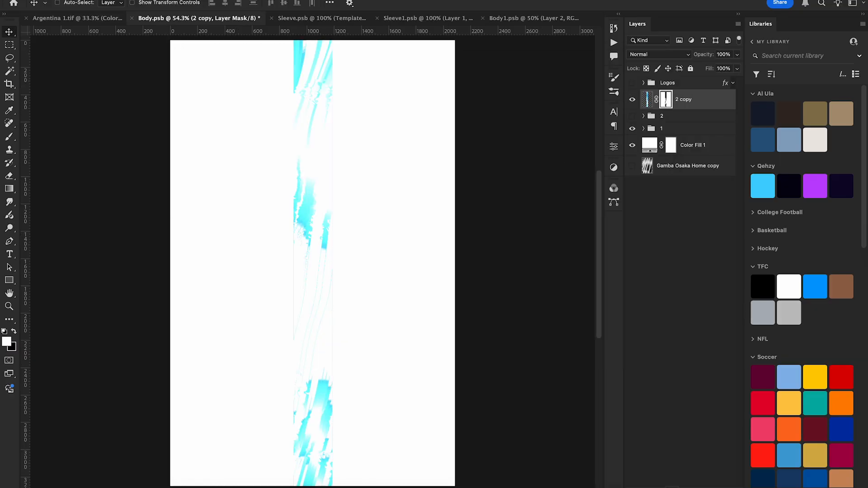
{"action": "key", "text": "ctrl+i"}
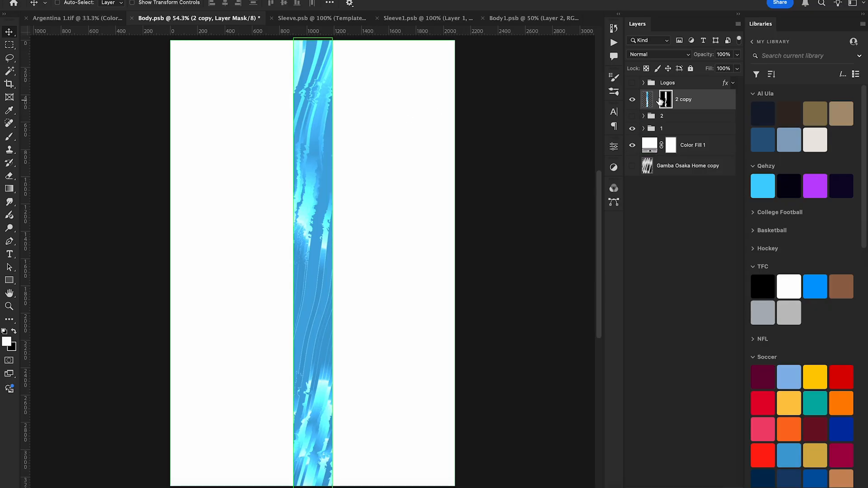
Apply the mask to 2 copy, add a new mask from the layer's own outline, and check it with group 1 hidden
{"action": "right_click", "coordinate": [667, 100]}
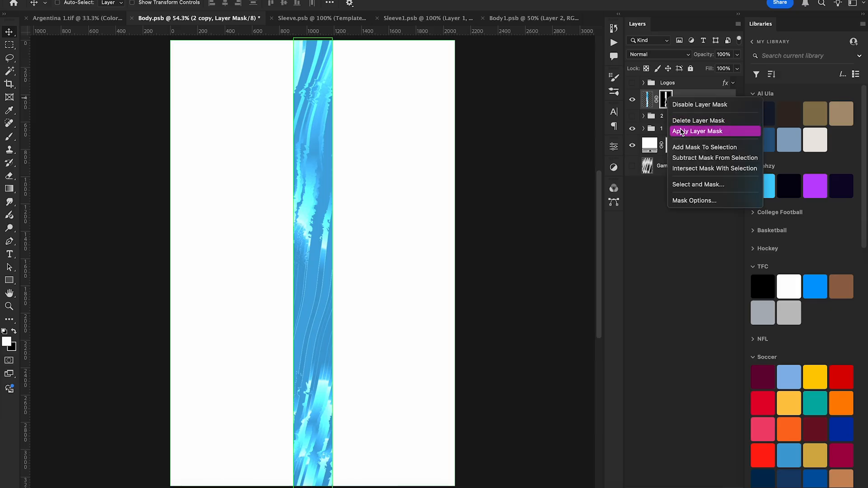
{"action": "left_click", "coordinate": [682, 131]}
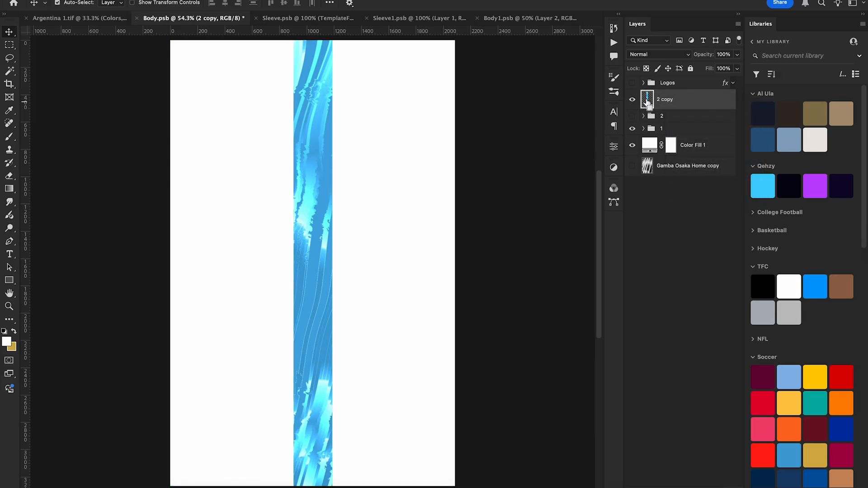
{"action": "left_click", "coordinate": [648, 101], "text": "ctrl"}
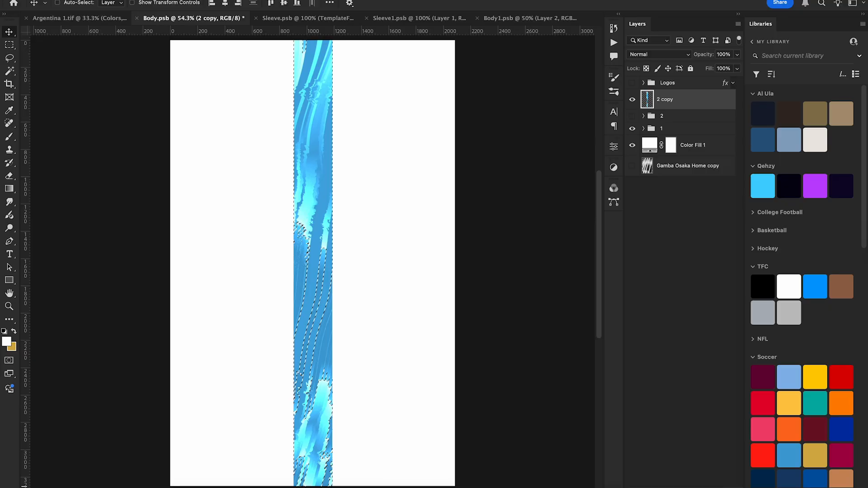
{"action": "left_click", "coordinate": [668, 487]}
{"action": "left_click", "coordinate": [634, 132]}
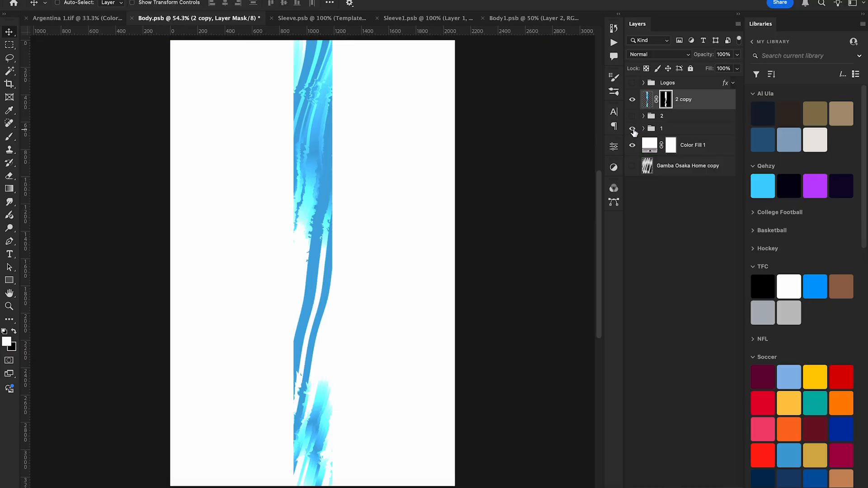
{"action": "left_click", "coordinate": [632, 130]}
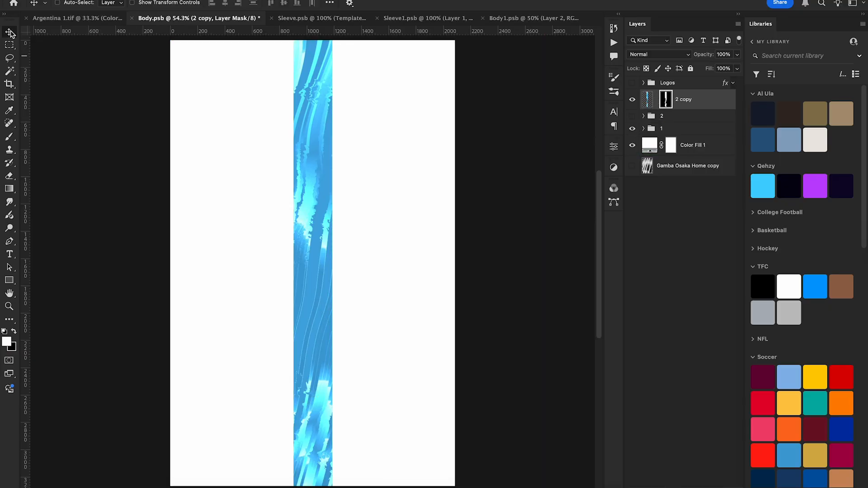
Shift the masked 2 copy layer slightly to the right so it sits offset over the pattern of group 1
{"action": "left_click_drag", "start_coordinate": [422, 196], "coordinate": [429, 196]}
{"action": "key", "text": "Left"}
{"action": "key", "text": "Left"}
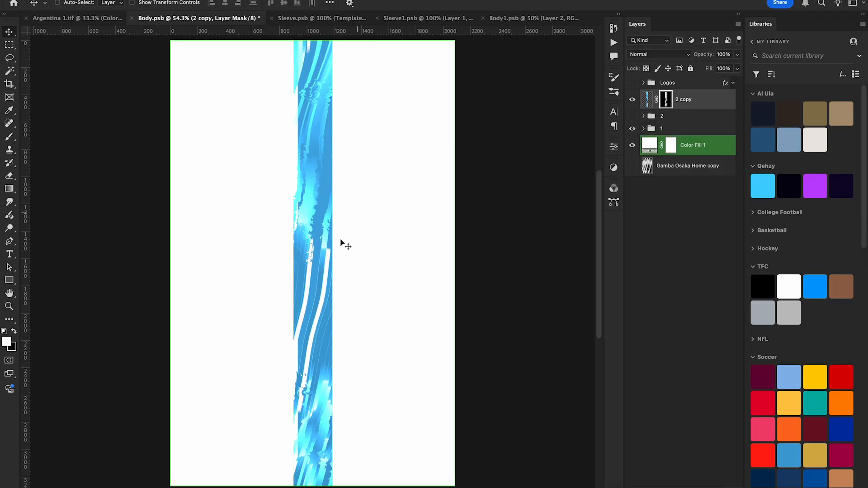
{"action": "scroll", "coordinate": [338, 246], "scroll_direction": "down", "scroll_amount": 1}
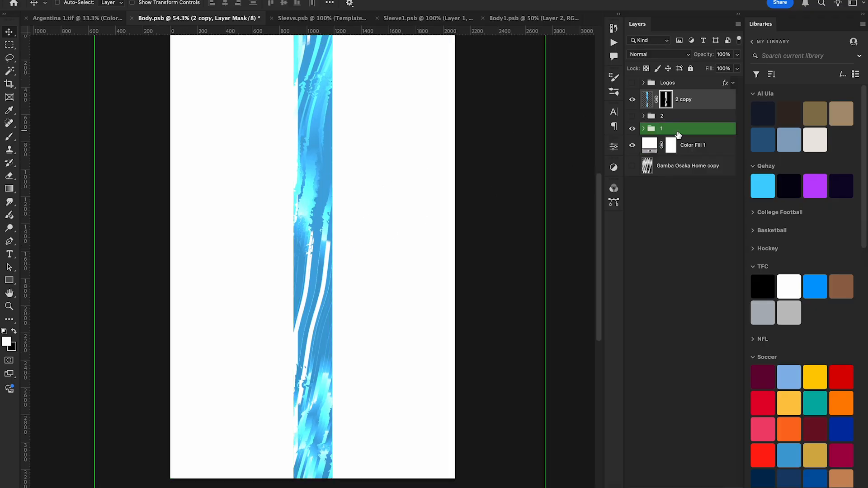
{"action": "scroll", "coordinate": [332, 330], "scroll_direction": "up", "scroll_amount": 1}
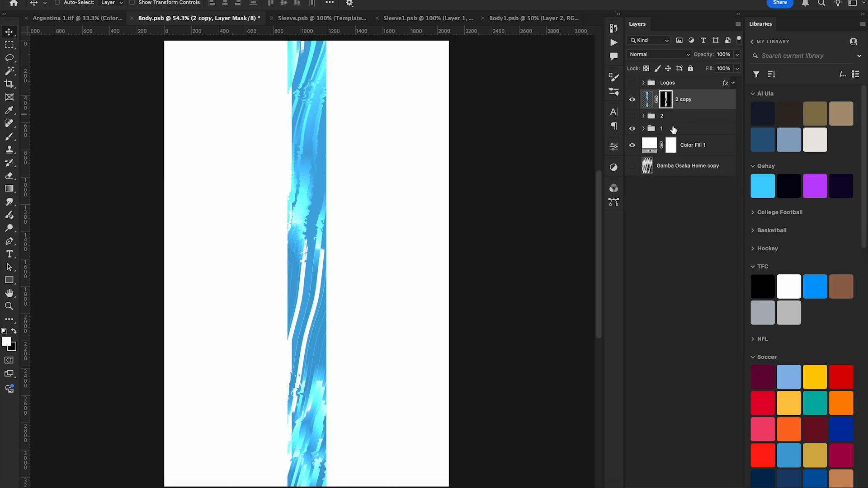
Group 2 copy, 2 and 1 together and name the new group Stripe v1
{"action": "left_click", "coordinate": [687, 130]}
{"action": "left_click", "coordinate": [699, 100], "text": "shift"}
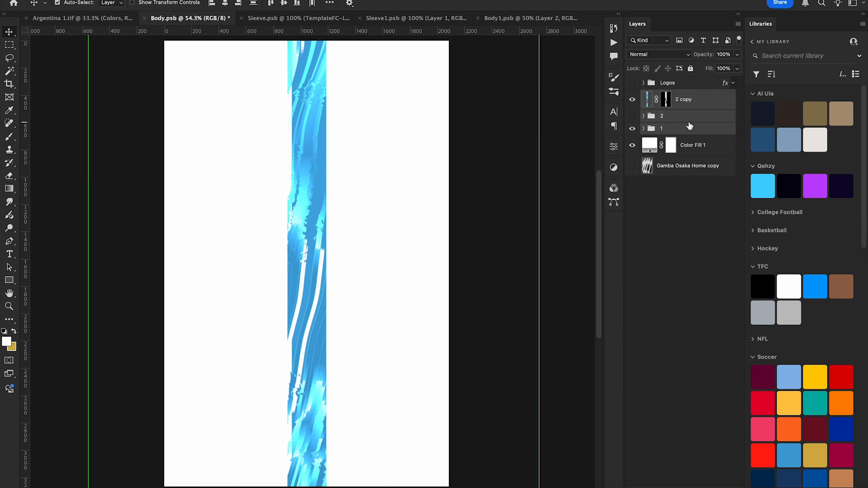
{"action": "key", "text": "super+g"}
{"action": "double_click", "coordinate": [663, 96]}
{"action": "type", "text": "Stripe v"}
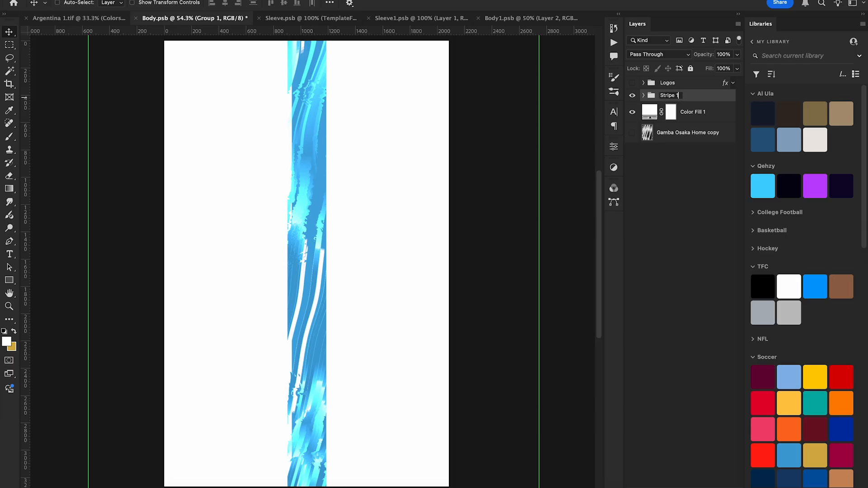
{"action": "key", "text": "Return"}
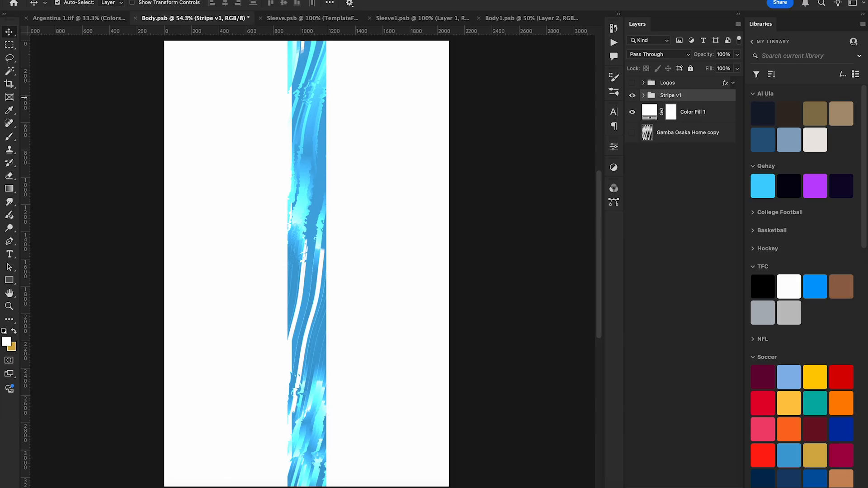
Duplicate the Stripe v1 group and rename the duplicate as Stripe v2
{"action": "key", "text": "super+j"}
{"action": "double_click", "coordinate": [687, 97]}
{"action": "left_click", "coordinate": [686, 97]}
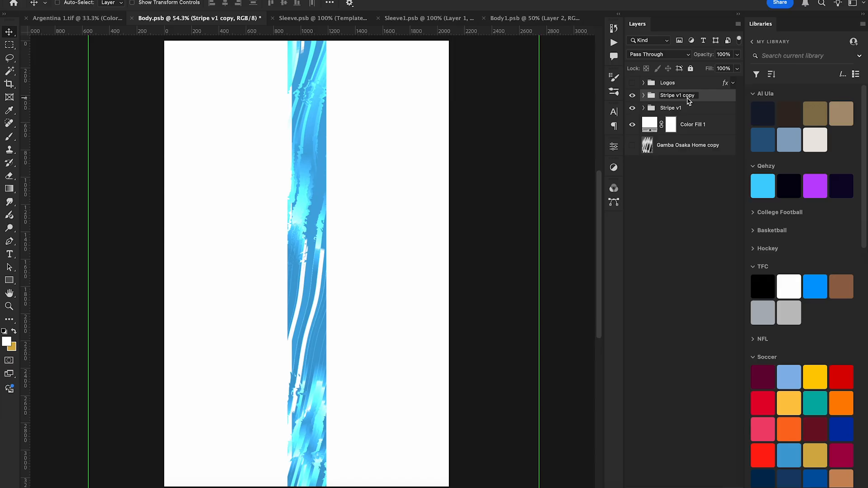
{"action": "double_click", "coordinate": [687, 95]}
{"action": "key", "text": "BackSpace"}
{"action": "key", "text": "BackSpace"}
{"action": "key", "text": "BackSpace"}
{"action": "key", "text": "BackSpace"}
{"action": "type", "text": "v2"}
{"action": "key", "text": "Return"}
Move Stripe v2 about 481 px to the right, and delete the 2 copy layer and group 2 inside it
{"action": "left_click", "coordinate": [643, 95]}
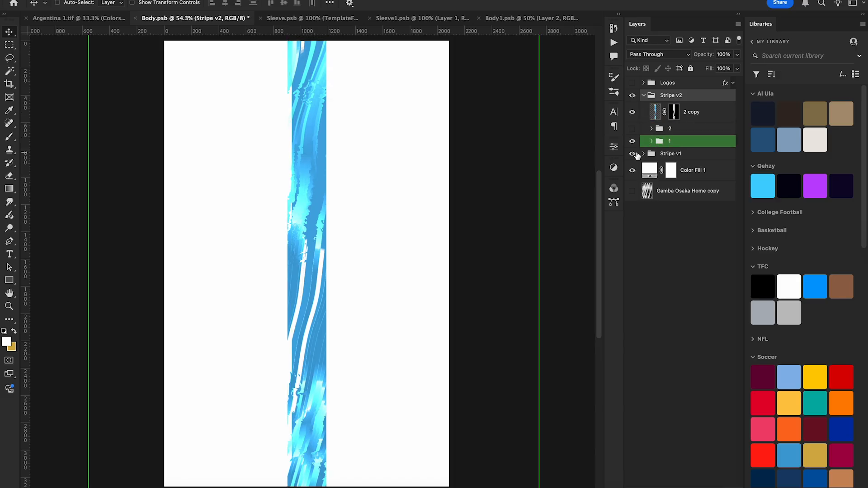
{"action": "left_click_drag", "start_coordinate": [396, 200], "coordinate": [454, 174]}
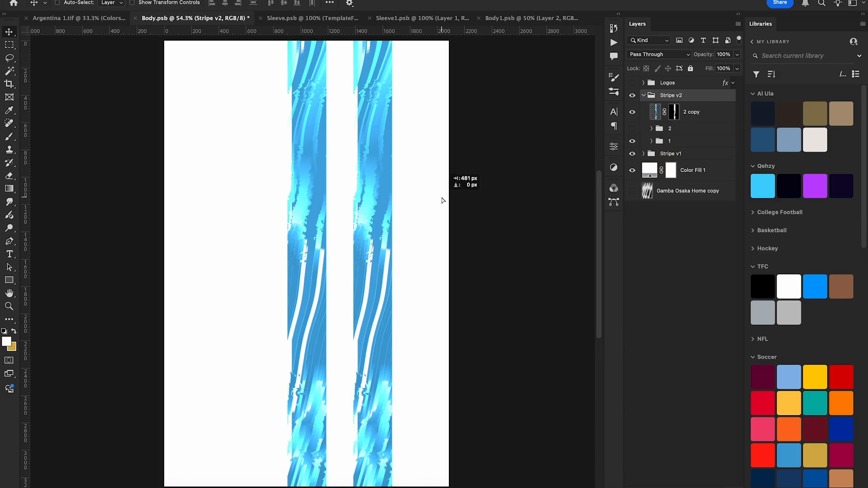
{"action": "left_click", "coordinate": [695, 115]}
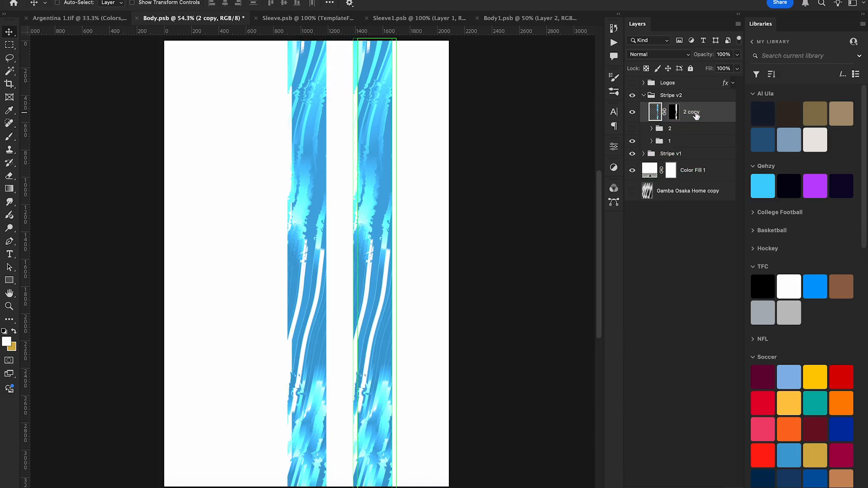
{"action": "key", "text": "BackSpace"}
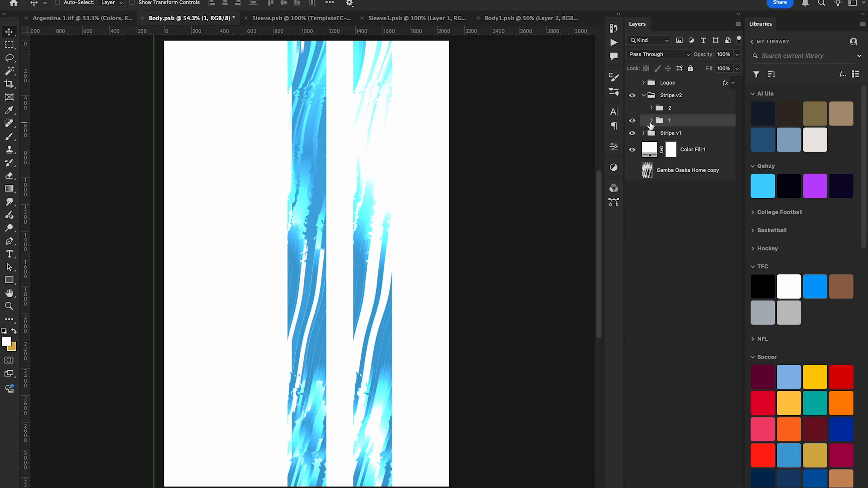
{"action": "left_click", "coordinate": [650, 120]}
{"action": "left_click", "coordinate": [687, 112]}
{"action": "key", "text": "BackSpace"}
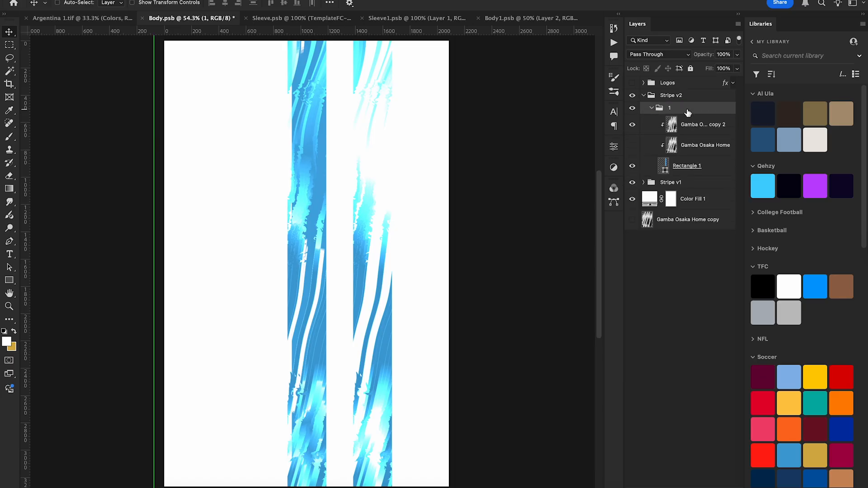
Reposition the clipped Gamba Osaka Home copy 2 pattern in group 1 of Stripe v2 for a different look from Stripe v1
{"action": "left_click", "coordinate": [723, 129]}
{"action": "left_click_drag", "start_coordinate": [480, 195], "coordinate": [393, 195]}
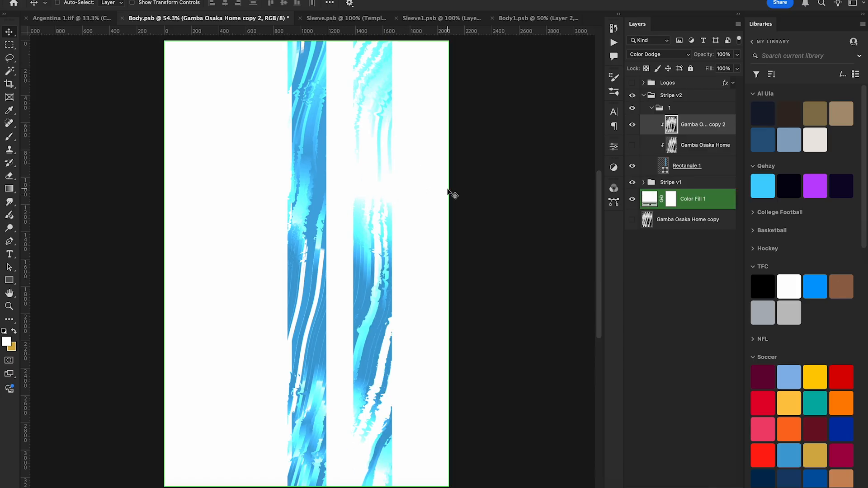
{"action": "mouse_move", "coordinate": [448, 192]}
{"action": "left_mouse_down"}
{"action": "mouse_move", "coordinate": [399, 196]}
{"action": "mouse_move", "coordinate": [463, 195]}
{"action": "left_mouse_up"}
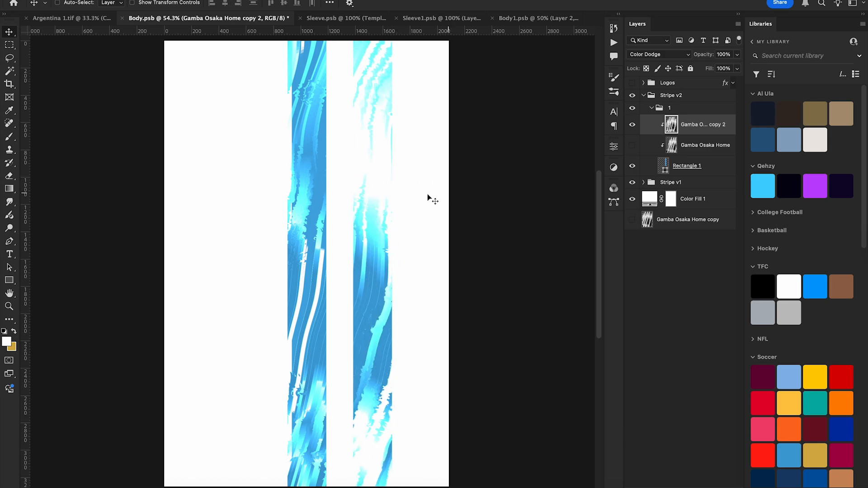
{"action": "left_click_drag", "start_coordinate": [383, 198], "coordinate": [479, 196]}
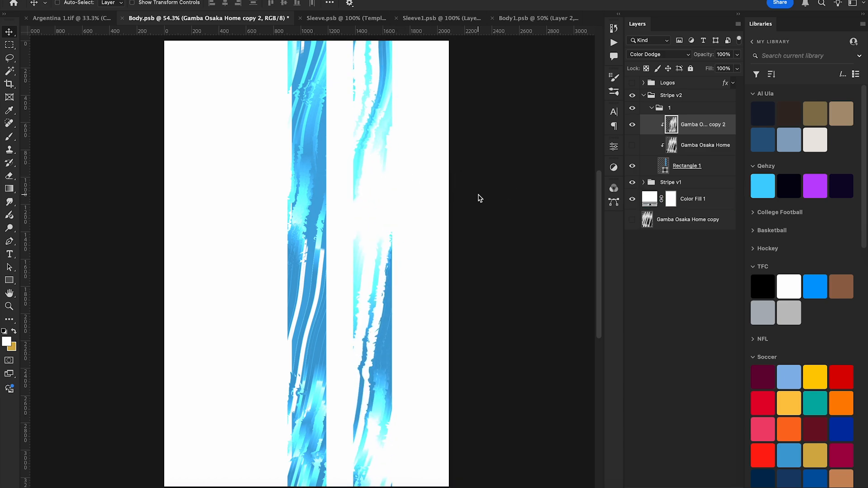
{"action": "left_click_drag", "start_coordinate": [403, 200], "coordinate": [413, 199]}
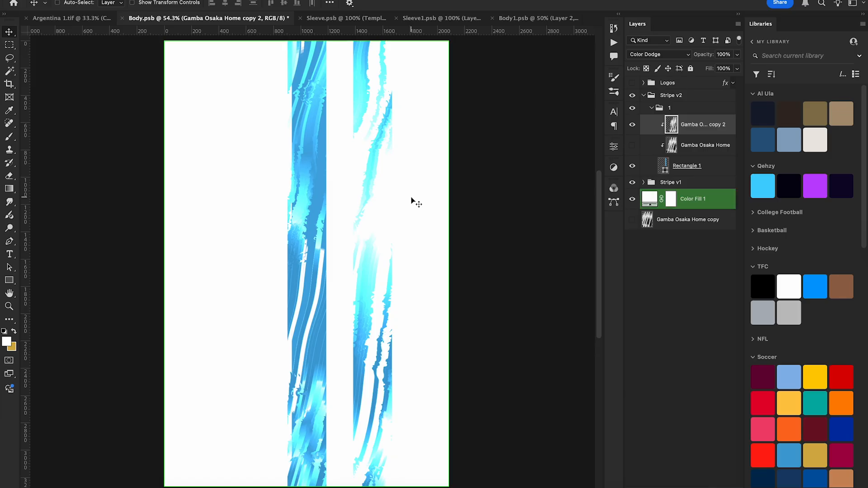
Duplicate group 1 inside Stripe v2 and rename the duplicate as 2
{"action": "left_click", "coordinate": [652, 109]}
{"action": "key", "text": "ctrl+j"}
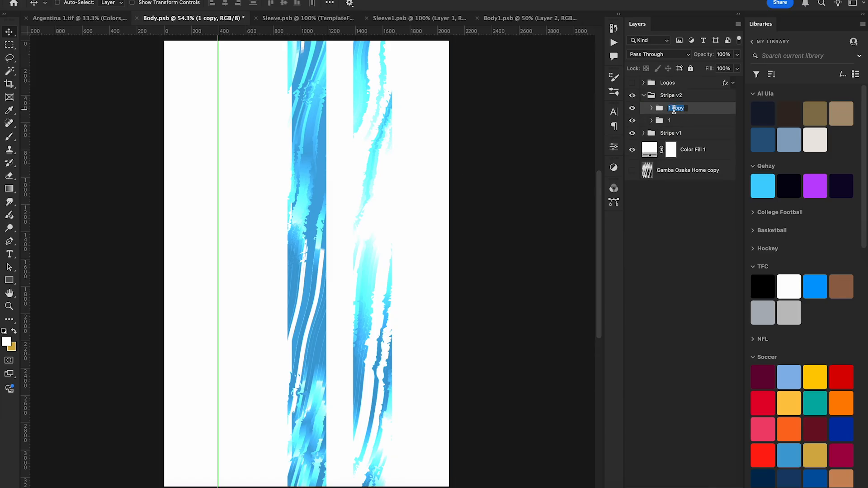
{"action": "type", "text": "2"}
{"action": "key", "text": "Return"}
{"action": "left_click", "coordinate": [652, 109]}
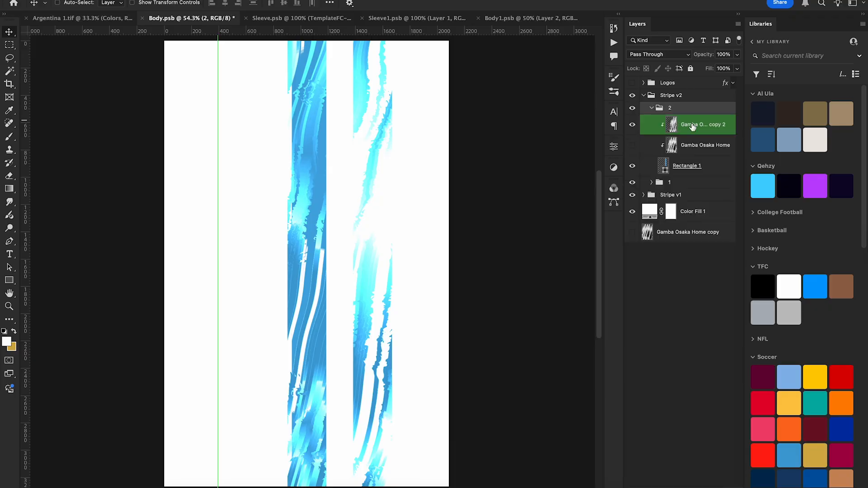
Invert the Gamba Osaka Home copy 2 pattern in group 2 of Stripe v2, and check the stripe with and without it
{"action": "left_click", "coordinate": [671, 125]}
{"action": "key", "text": "ctrl+semicolon"}
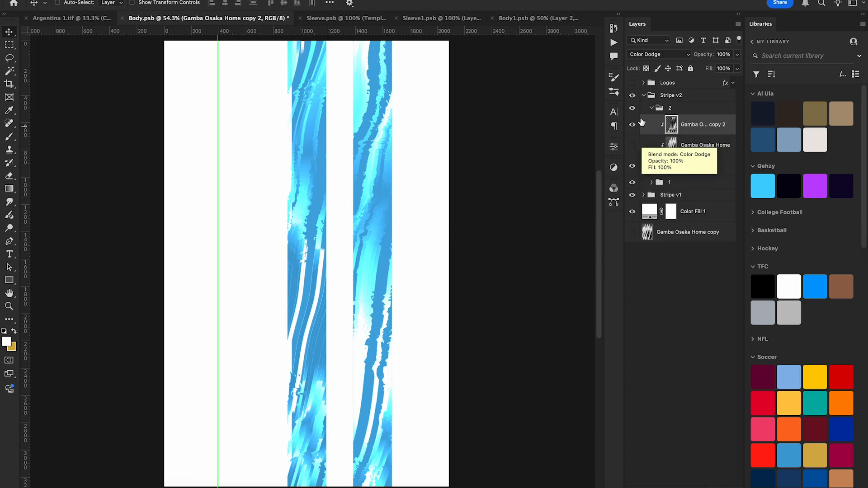
{"action": "left_click", "coordinate": [632, 125]}
{"action": "left_click", "coordinate": [632, 125]}
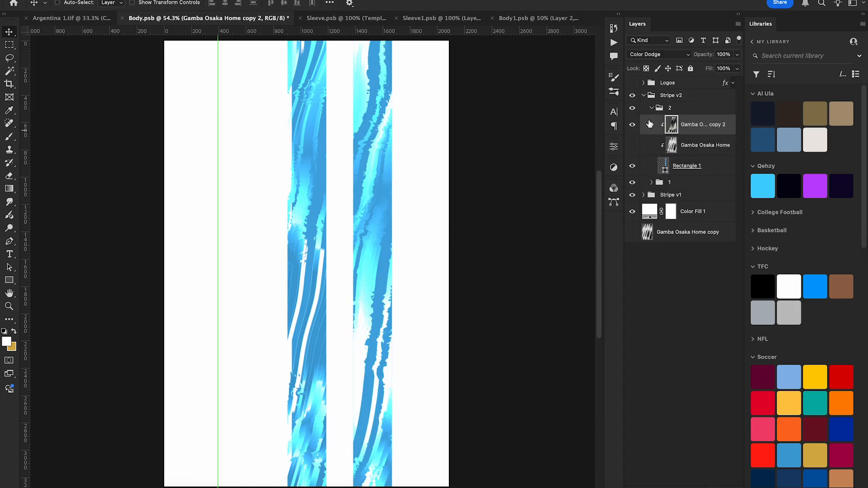
Compare the second stripe with and without group 2 to examine how the inverted pattern combines with group 1
{"action": "left_click", "coordinate": [659, 108]}
{"action": "left_click", "coordinate": [652, 108]}
{"action": "left_click", "coordinate": [632, 108]}
{"action": "left_click", "coordinate": [632, 107]}
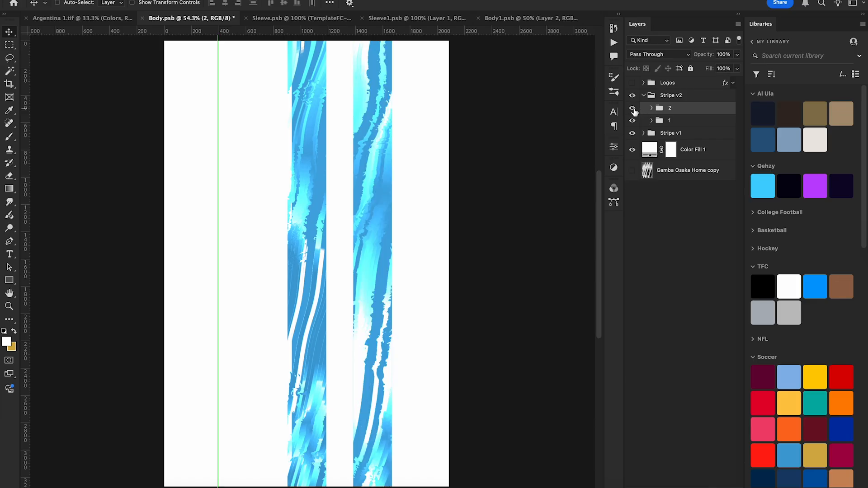
{"action": "left_click", "coordinate": [633, 109]}
{"action": "left_click", "coordinate": [633, 109]}
{"action": "left_click", "coordinate": [633, 108]}
{"action": "left_click", "coordinate": [633, 108]}
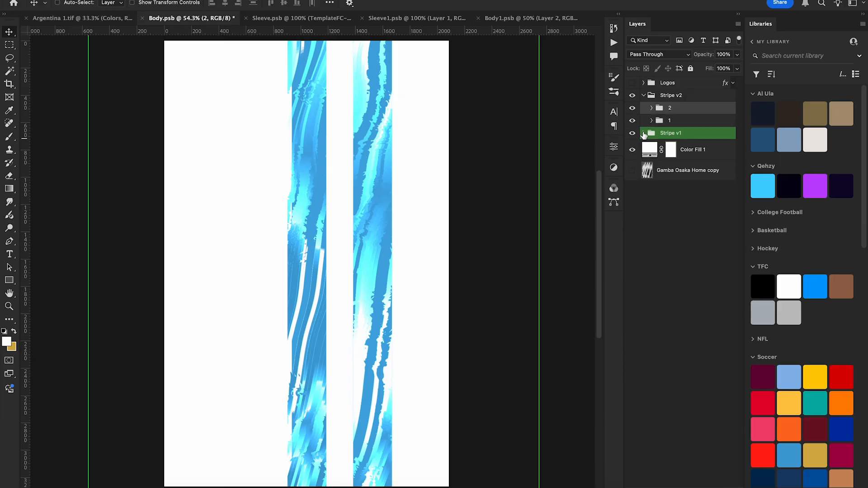
Examine how Stripe v1 is layered by showing and hiding 2 copy, group 2 and group 1, and restore their original visibility
{"action": "left_click", "coordinate": [644, 133]}
{"action": "left_click", "coordinate": [632, 149]}
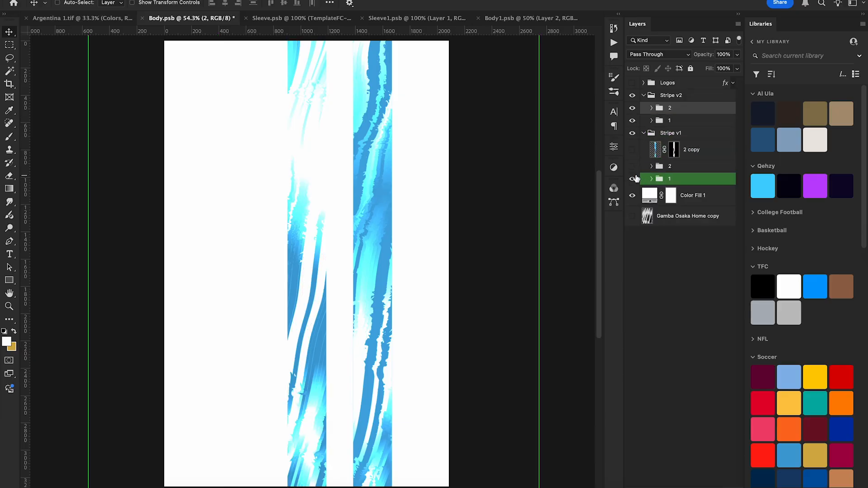
{"action": "left_click", "coordinate": [632, 167]}
{"action": "left_click", "coordinate": [631, 179]}
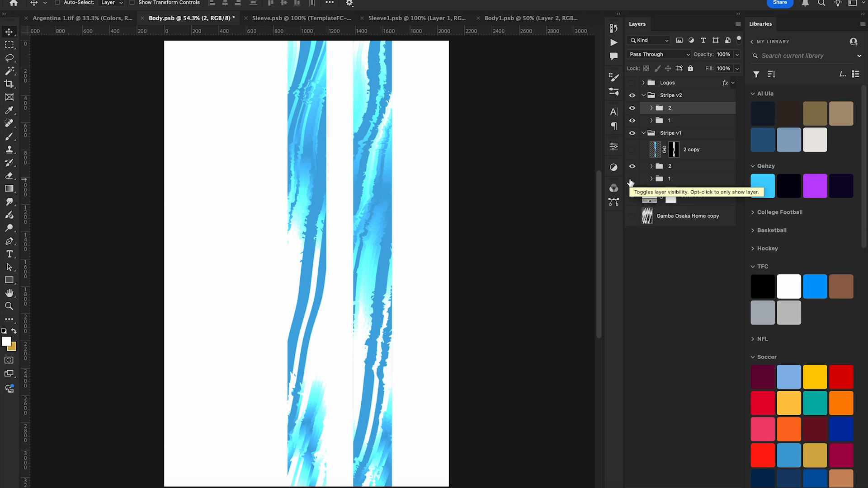
{"action": "left_click", "coordinate": [631, 181]}
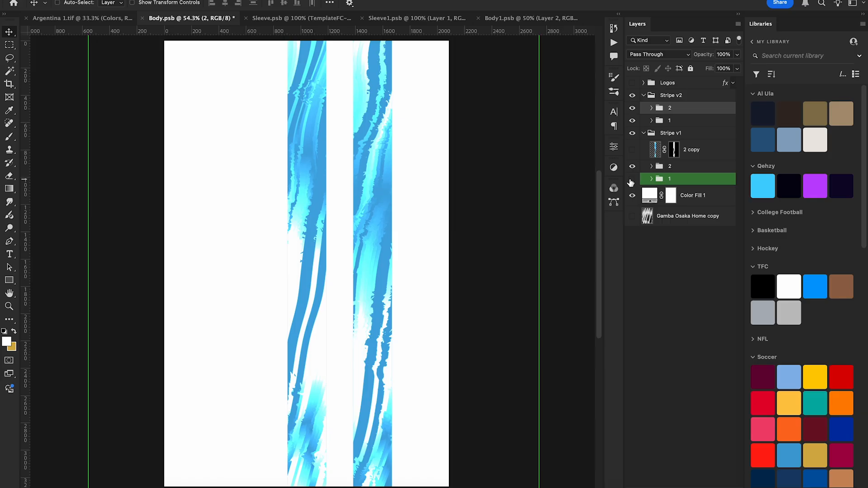
{"action": "left_click", "coordinate": [632, 166]}
{"action": "left_click", "coordinate": [632, 149]}
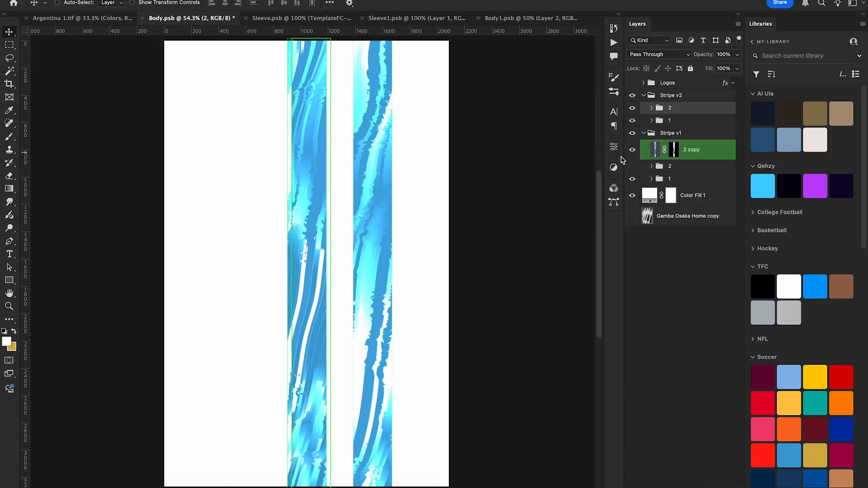
{"action": "left_click", "coordinate": [651, 121]}
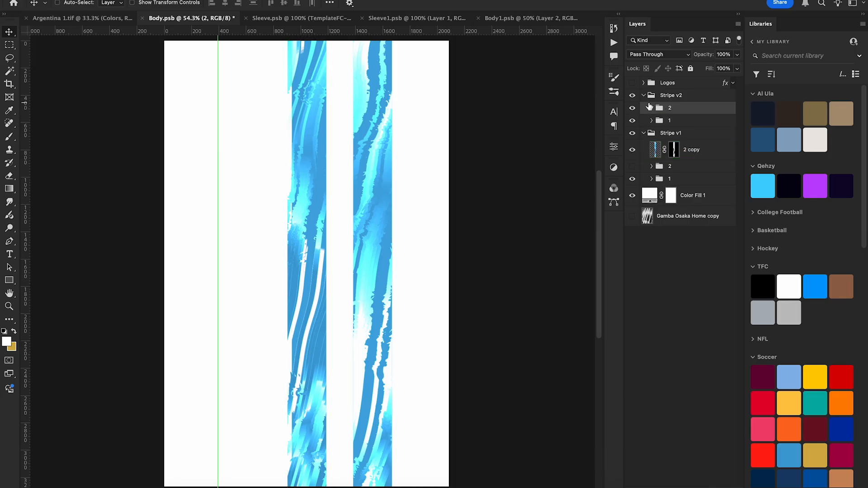
Delete group 2 from Stripe v2 and collapse the Stripe v1 and Stripe v2 groups
{"action": "left_click", "coordinate": [643, 133]}
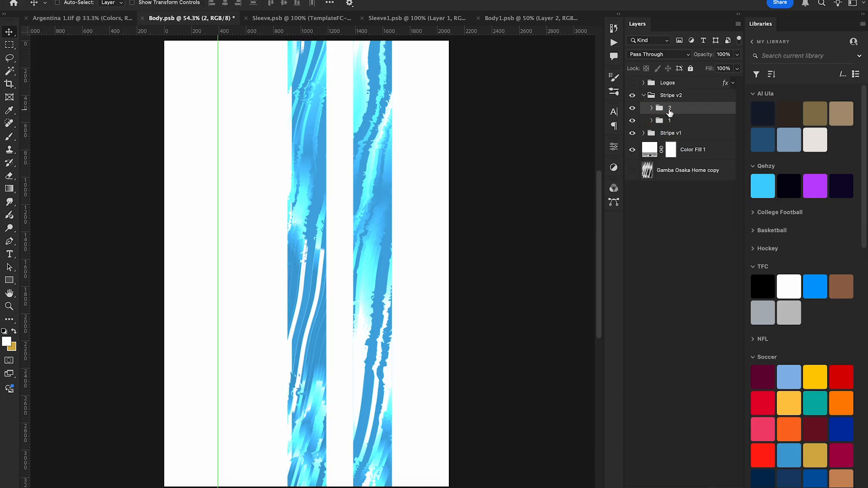
{"action": "key", "text": "Delete"}
{"action": "left_click", "coordinate": [651, 107]}
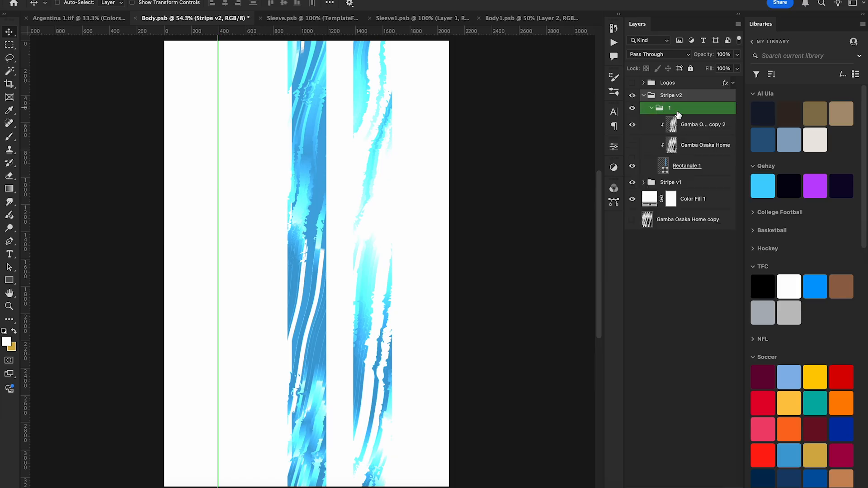
{"action": "left_click", "coordinate": [658, 122]}
{"action": "left_click", "coordinate": [651, 108]}
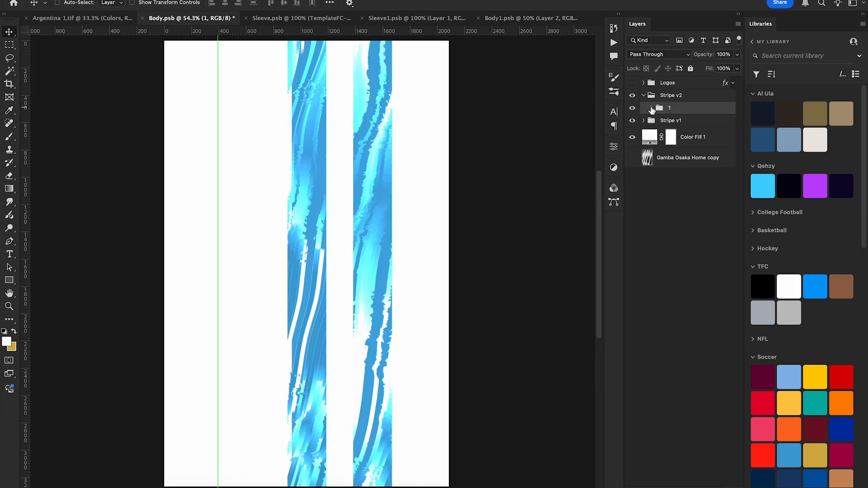
{"action": "left_click_drag", "start_coordinate": [651, 110], "coordinate": [641, 101]}
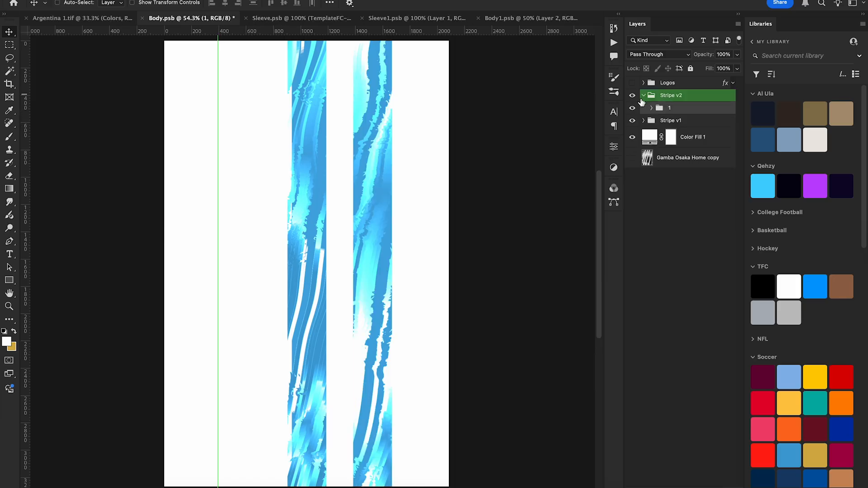
{"action": "left_click", "coordinate": [644, 96]}
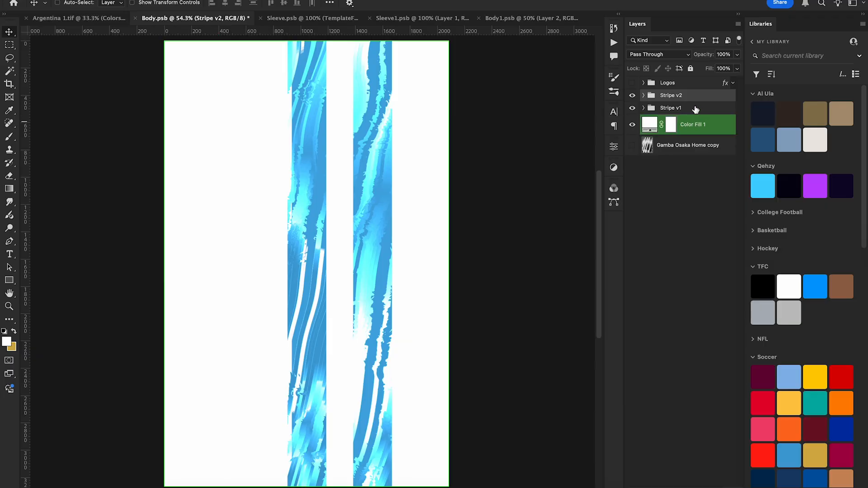
Duplicate the Stripe v1 and Stripe v2 groups and merge each duplicate into a single flattened layer
{"action": "left_click", "coordinate": [695, 109]}
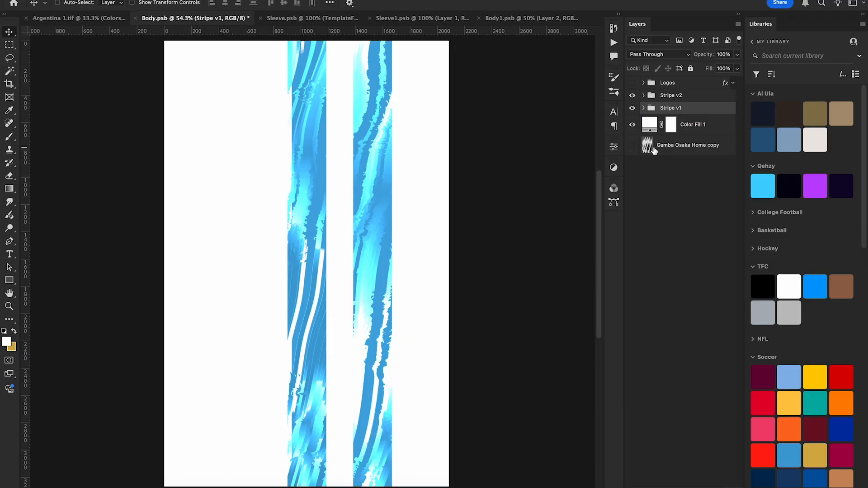
{"action": "mouse_move", "coordinate": [654, 151]}
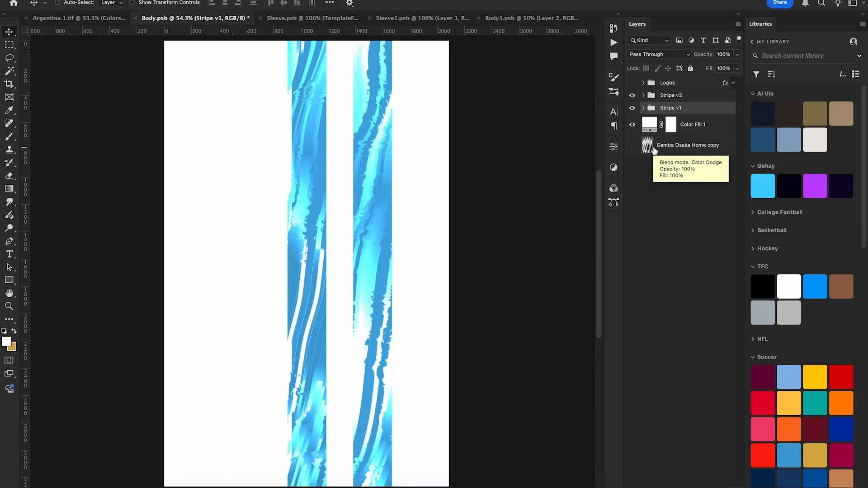
{"action": "key", "text": "super+j"}
{"action": "key", "text": "super+e"}
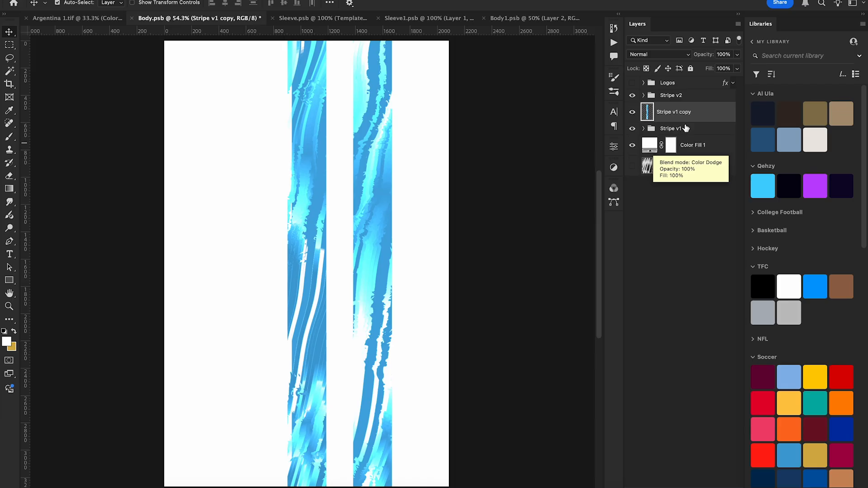
{"action": "left_click", "coordinate": [678, 95]}
{"action": "key", "text": "super+j"}
{"action": "key", "text": "super+e"}
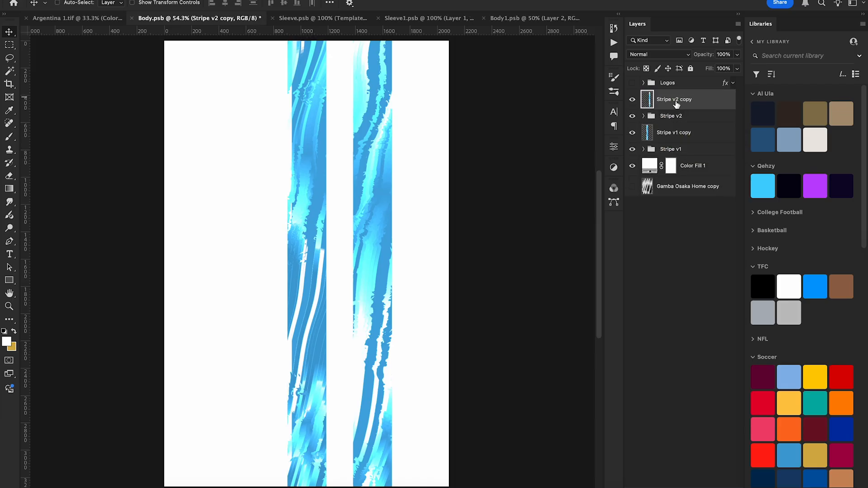
Place Stripe v1 copy directly beneath Stripe v2 copy and hide the original Stripe v2 and Stripe v1 groups
{"action": "left_click_drag", "start_coordinate": [670, 132], "coordinate": [667, 112]}
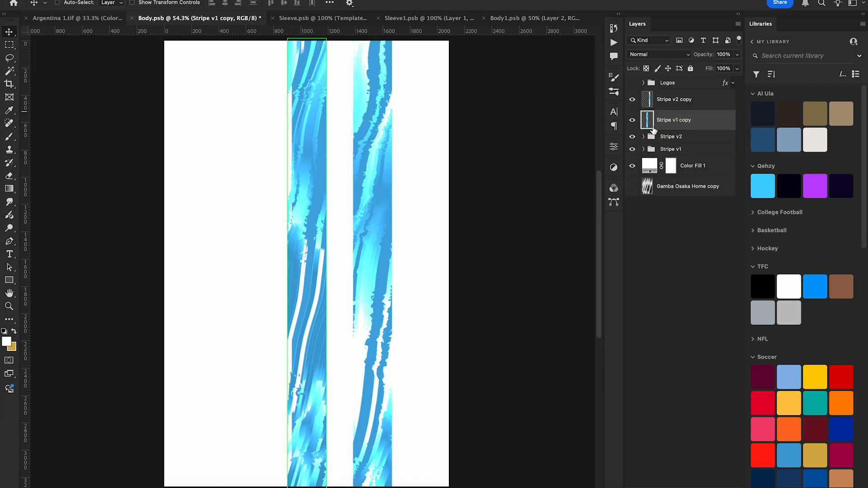
{"action": "left_click", "coordinate": [632, 137]}
{"action": "left_click", "coordinate": [632, 148]}
Duplicate Stripe v2 copy, place the duplicate beneath Stripe v1 copy, and shift it horizontally about 1036 px to the other side of the centre stripe
{"action": "left_click", "coordinate": [693, 103]}
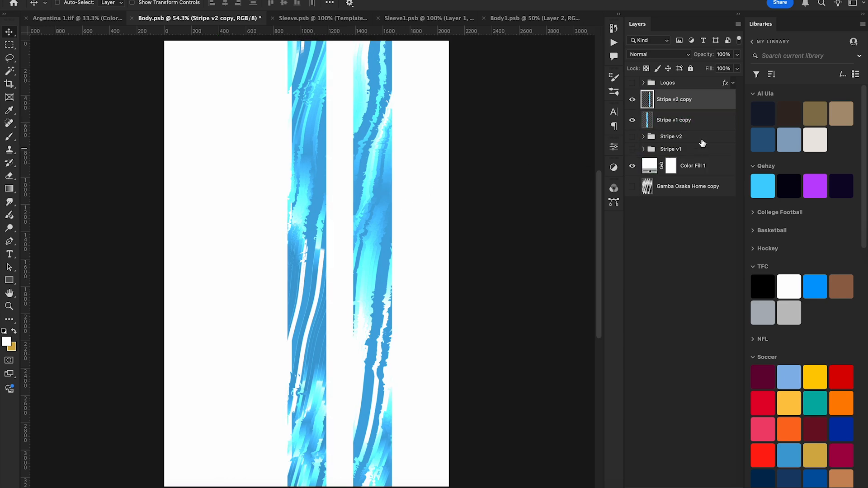
{"action": "key", "text": "super+j"}
{"action": "left_click_drag", "start_coordinate": [701, 103], "coordinate": [702, 137]}
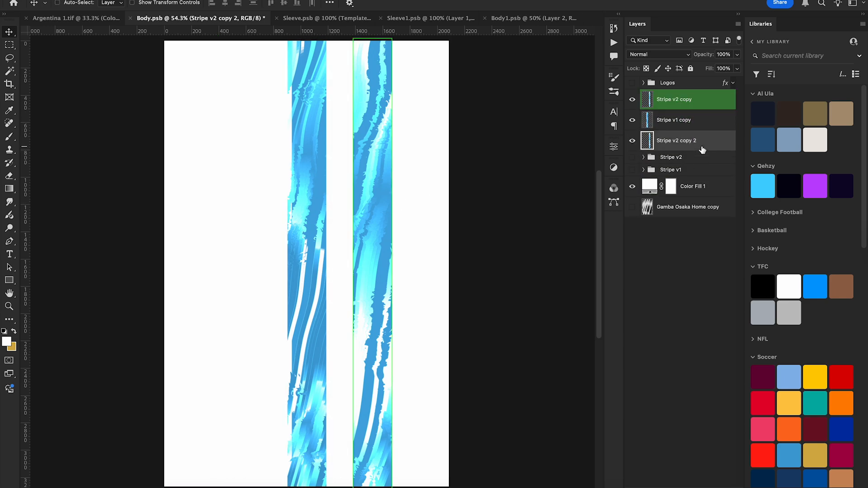
{"action": "left_click_drag", "start_coordinate": [420, 216], "coordinate": [279, 217]}
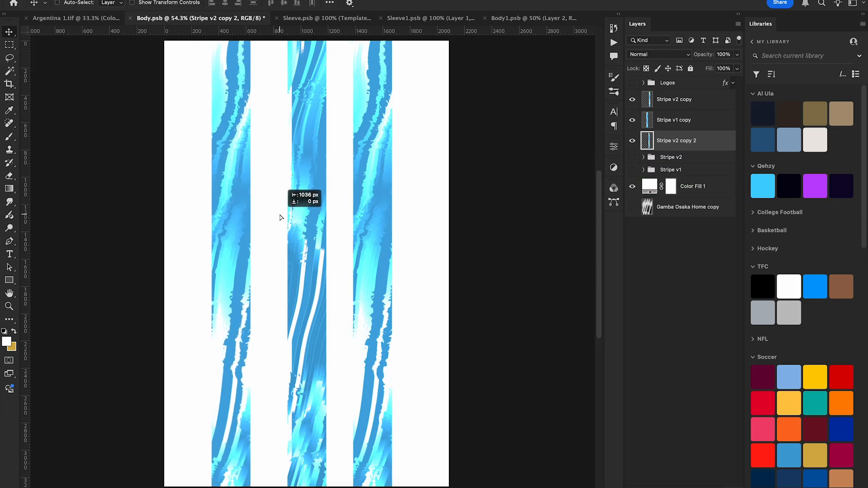
Move Stripe v2 copy outward toward the shirt's edge and distribute the three stripe layers evenly by their horizontal centres
{"action": "key", "text": "alt+bracketright"}
{"action": "key", "text": "alt+bracketright"}
{"action": "left_click_drag", "start_coordinate": [412, 208], "coordinate": [426, 207]}
{"action": "left_click", "coordinate": [677, 140], "text": "shift"}
{"action": "left_click", "coordinate": [334, 5]}
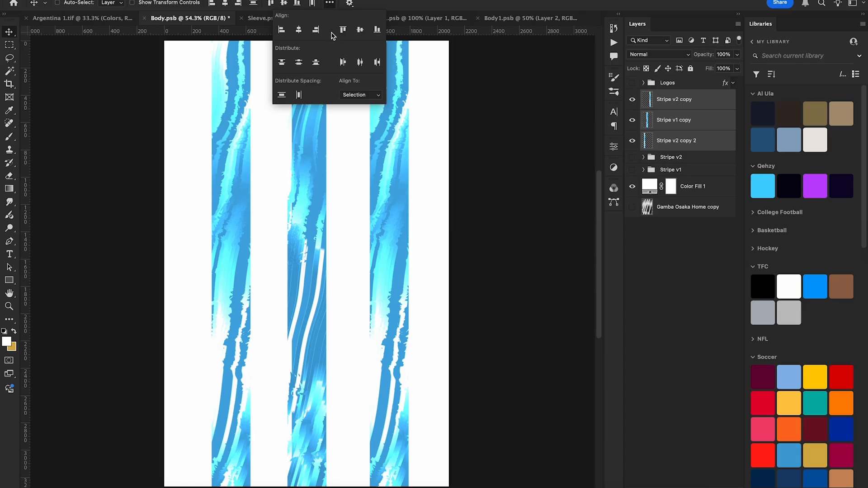
{"action": "left_click", "coordinate": [362, 64]}
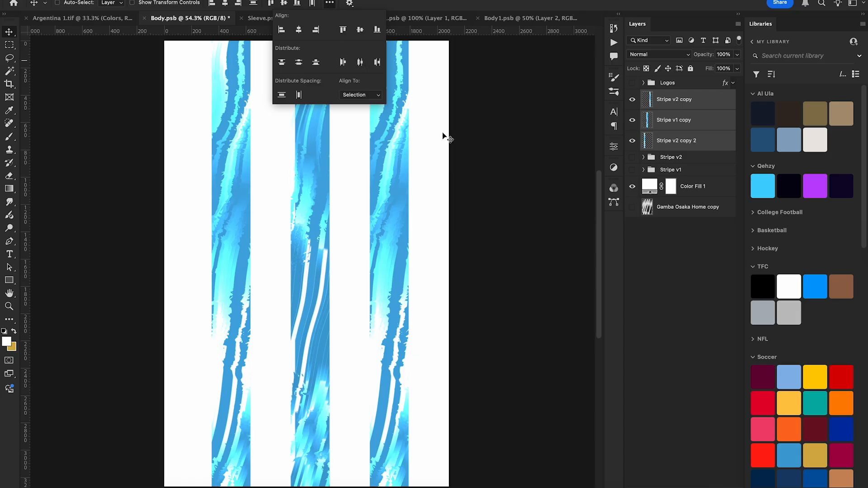
Flip Stripe v2 copy vertically so it differs from the matching stripe on the opposite side
{"action": "left_click", "coordinate": [685, 105]}
{"action": "key", "text": "ctrl+t"}
{"action": "right_click", "coordinate": [397, 240]}
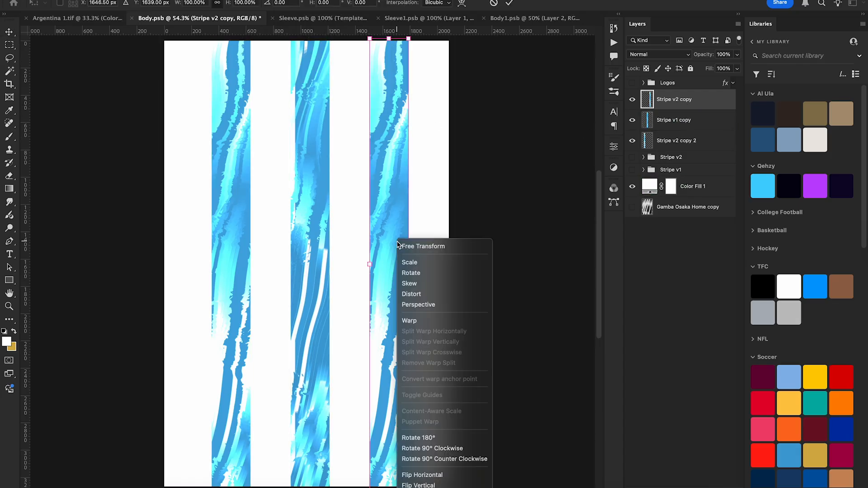
{"action": "left_click", "coordinate": [420, 484]}
{"action": "key", "text": "Return"}
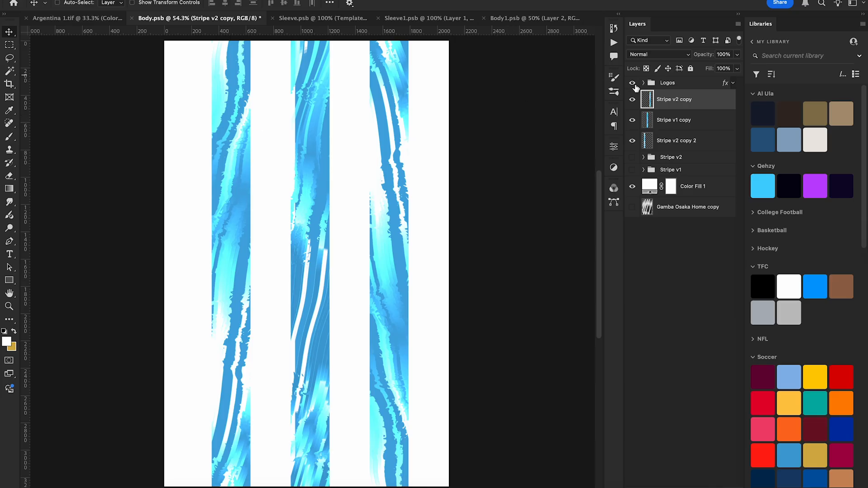
Show the Logos group, save Body.psb, and switch to Argentina 1.tif to update the shirt mockup
{"action": "left_click", "coordinate": [632, 83]}
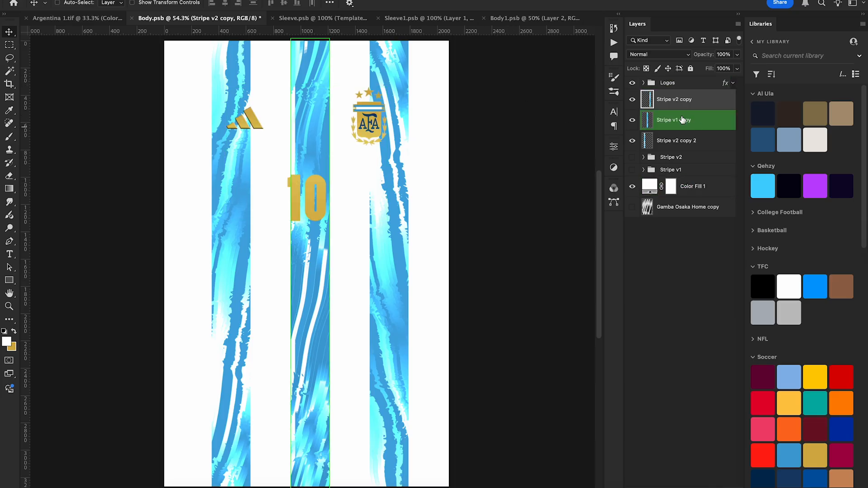
{"action": "key", "text": "cmd+s"}
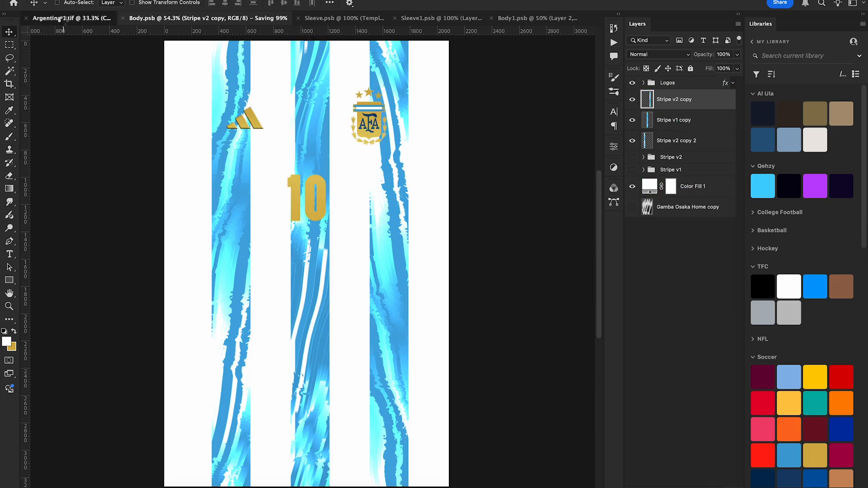
{"action": "left_click", "coordinate": [63, 21]}
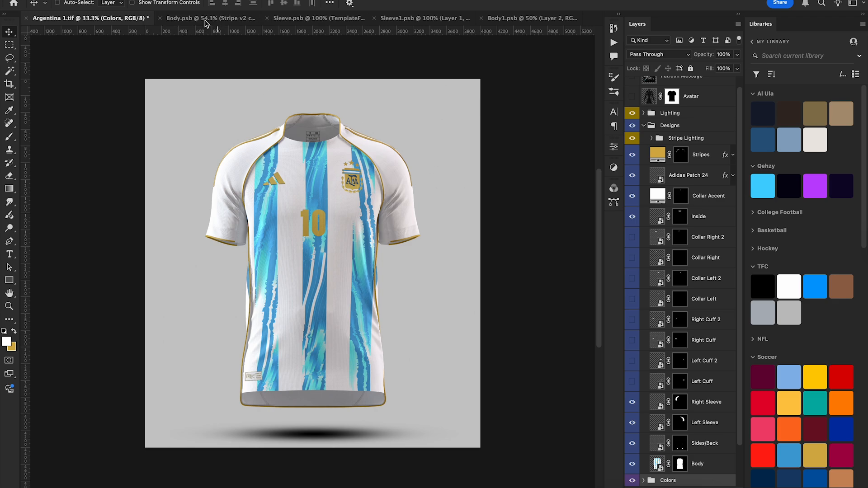
Add a Hue/Saturation adjustment layer and place it above the Designs group
{"action": "scroll", "coordinate": [701, 159], "scroll_direction": "up", "scroll_amount": 1}
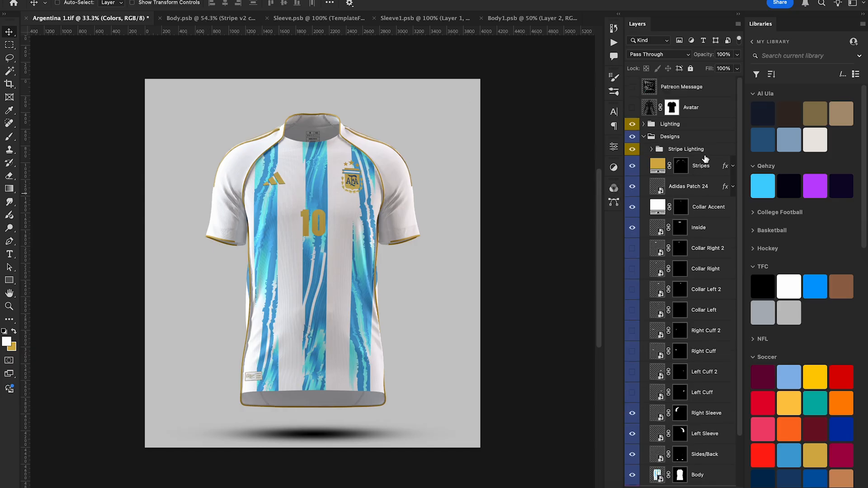
{"action": "left_click", "coordinate": [678, 138]}
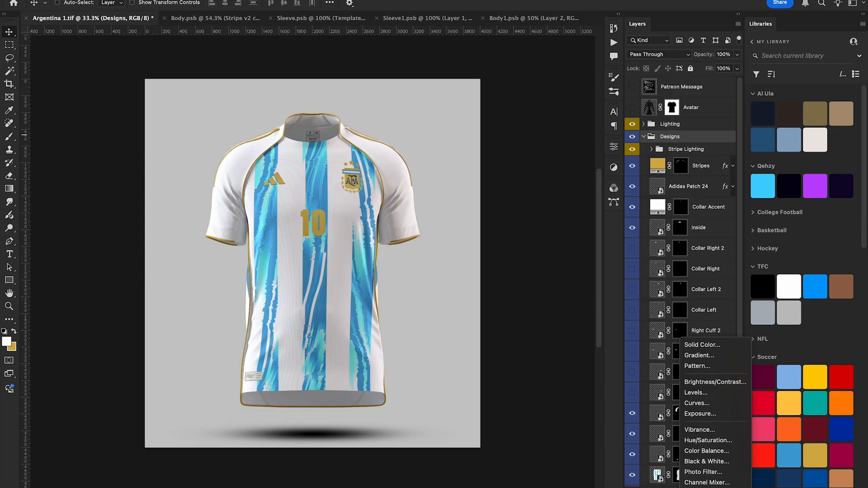
{"action": "left_click", "coordinate": [705, 427]}
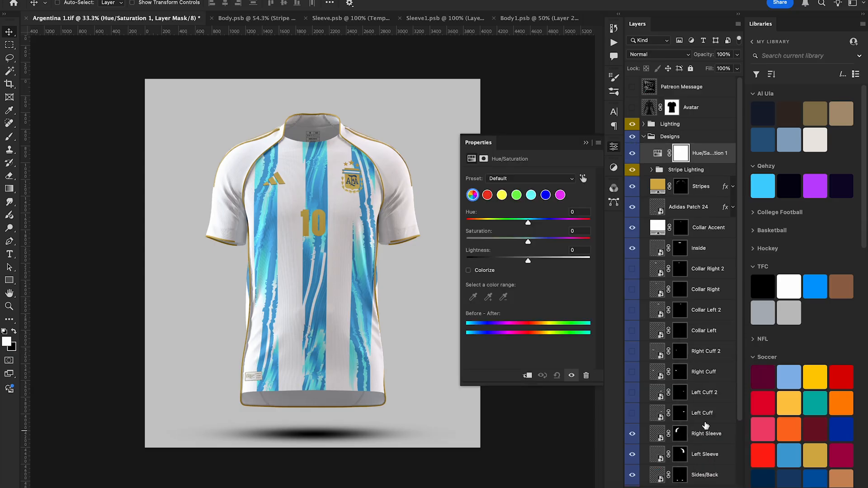
{"action": "left_click_drag", "start_coordinate": [708, 155], "coordinate": [706, 135]}
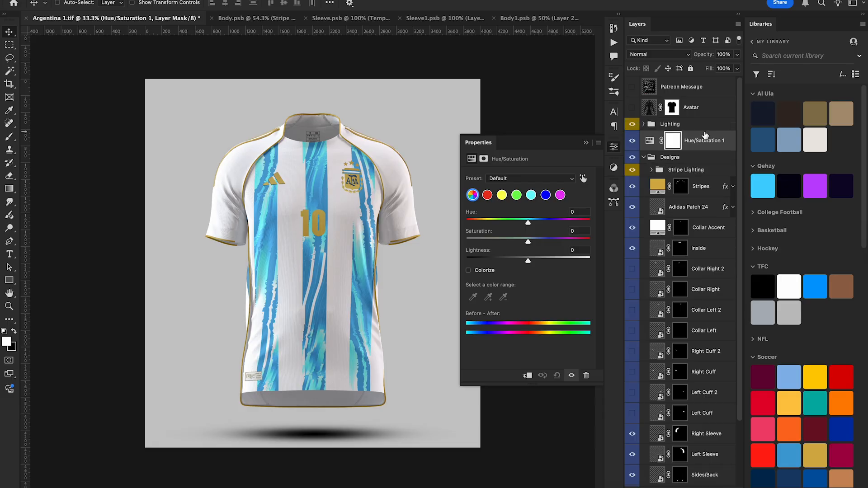
Tone the shirt's gold through the Yellows range, tuning hue slightly negative, saturation to about -10 and lightness to about +2
{"action": "left_click", "coordinate": [502, 195]}
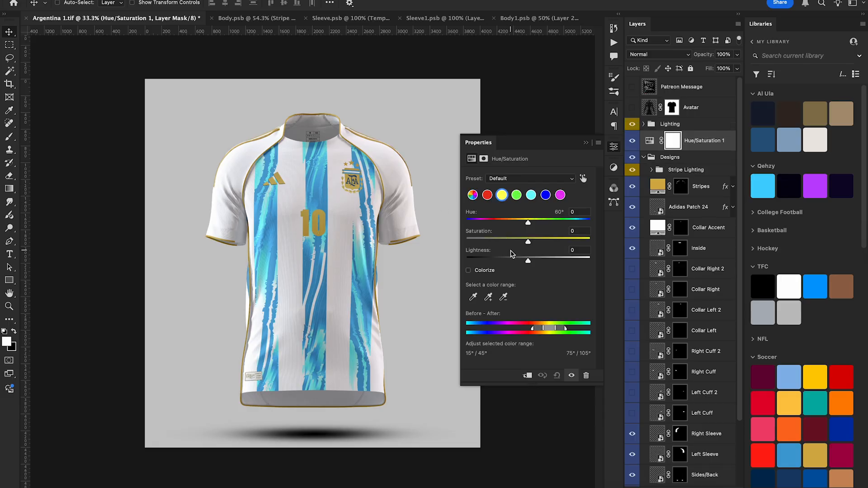
{"action": "left_click_drag", "start_coordinate": [493, 261], "coordinate": [512, 262]}
{"action": "left_click", "coordinate": [545, 240]}
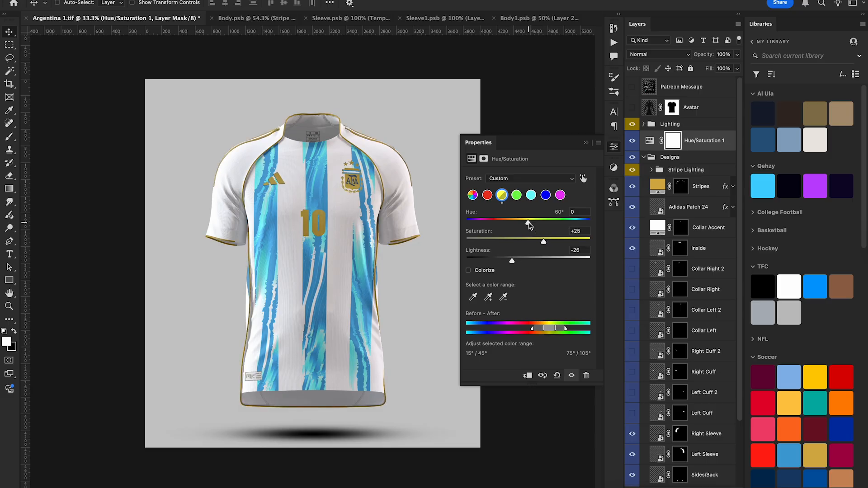
{"action": "left_click_drag", "start_coordinate": [528, 225], "coordinate": [524, 225]}
{"action": "left_click_drag", "start_coordinate": [512, 262], "coordinate": [517, 243]}
{"action": "left_click", "coordinate": [530, 260]}
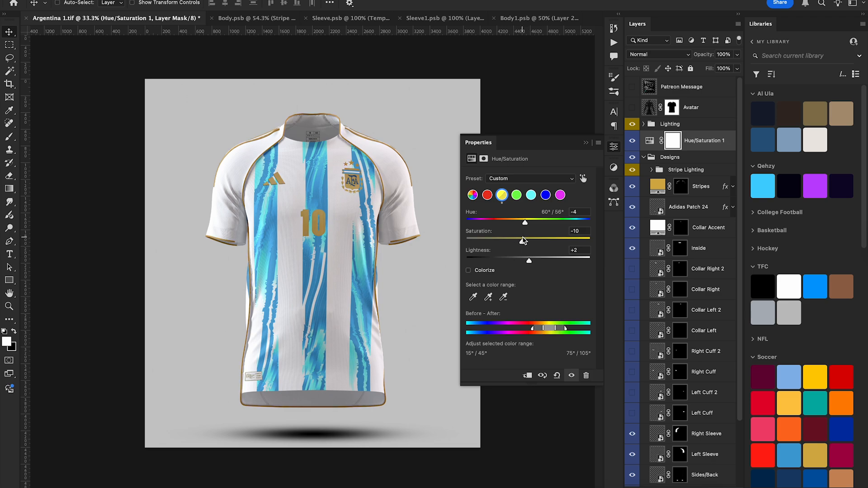
{"action": "left_click_drag", "start_coordinate": [523, 240], "coordinate": [527, 223]}
{"action": "left_click", "coordinate": [587, 143]}
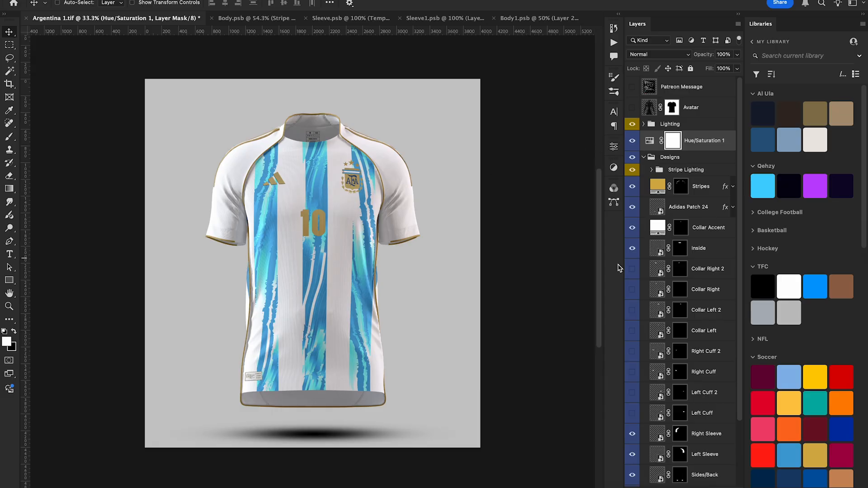
Change the Stripes fill layer's colour to black (000000)
{"action": "scroll", "coordinate": [672, 269], "scroll_direction": "down", "scroll_amount": 3}
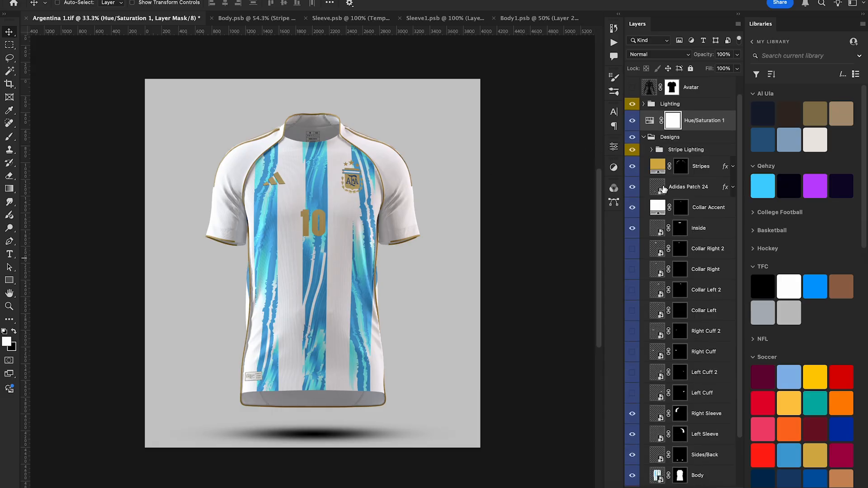
{"action": "double_click", "coordinate": [658, 169]}
{"action": "left_click_drag", "start_coordinate": [500, 355], "coordinate": [407, 470]}
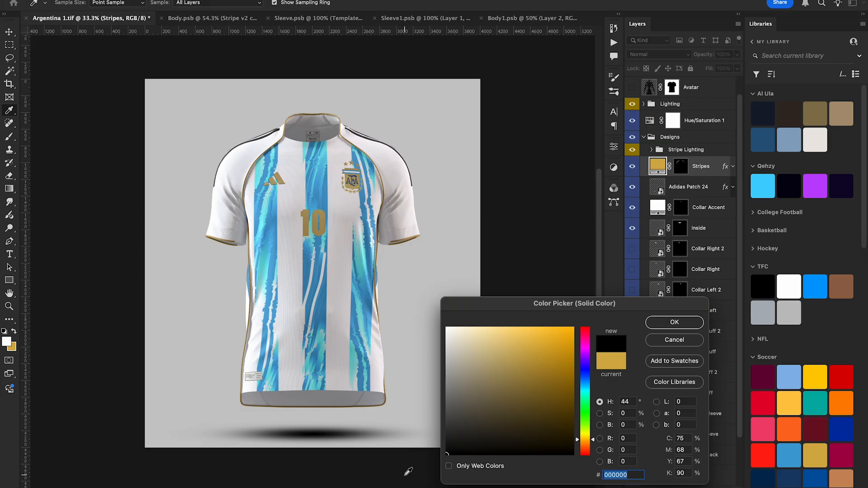
{"action": "key", "text": "Return"}
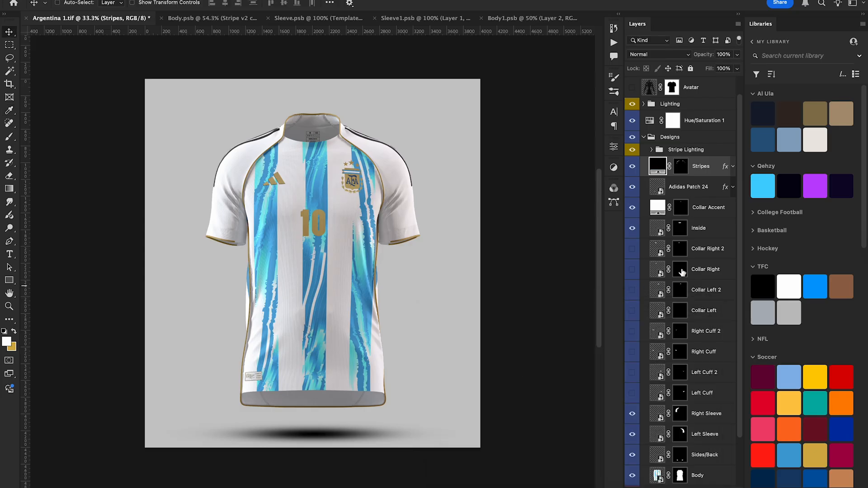
Expand the Colors group and change the Piping fill layer's colour to black (000000)
{"action": "scroll", "coordinate": [682, 273], "scroll_direction": "down", "scroll_amount": 3}
{"action": "left_click", "coordinate": [644, 434]}
{"action": "scroll", "coordinate": [651, 406], "scroll_direction": "down", "scroll_amount": 5}
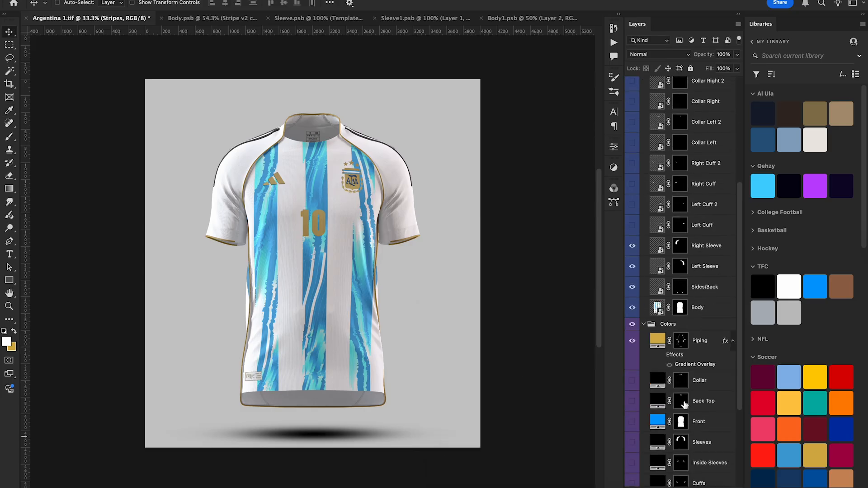
{"action": "double_click", "coordinate": [657, 332]}
{"action": "left_click", "coordinate": [447, 453]}
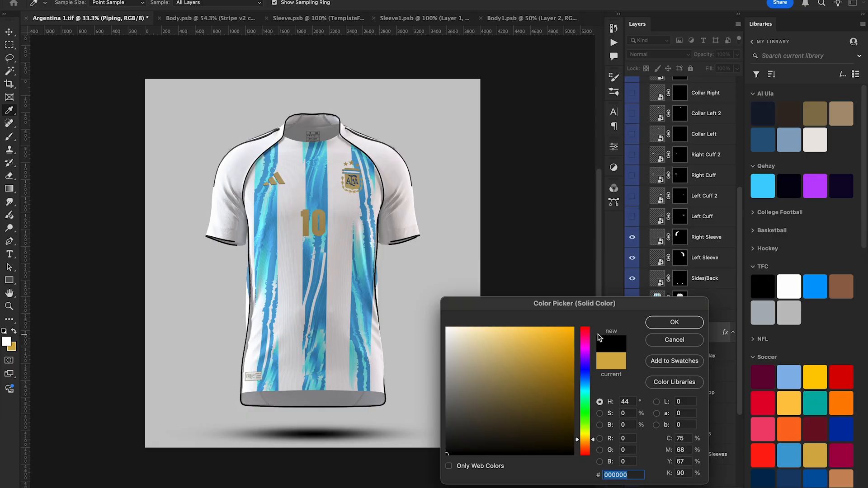
{"action": "left_click", "coordinate": [669, 323]}
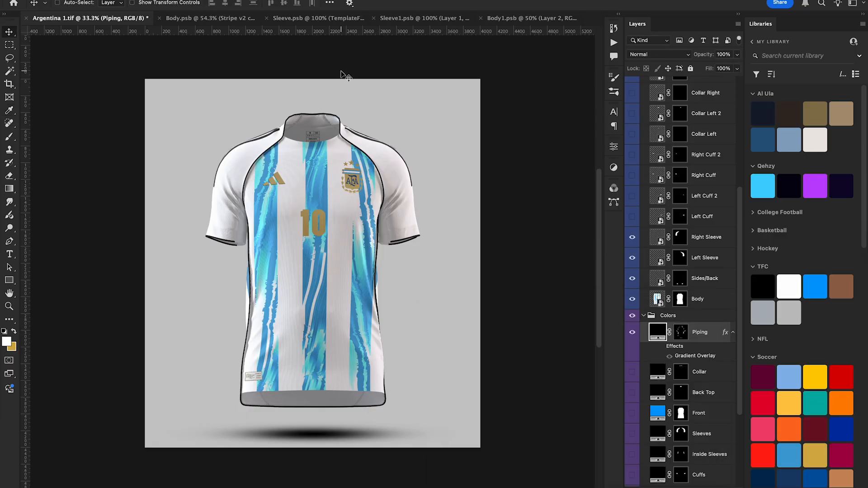
In Body.psb, duplicate the Logos group, hide the original group and expand the copy
{"action": "left_click", "coordinate": [202, 22]}
{"action": "left_click", "coordinate": [675, 83]}
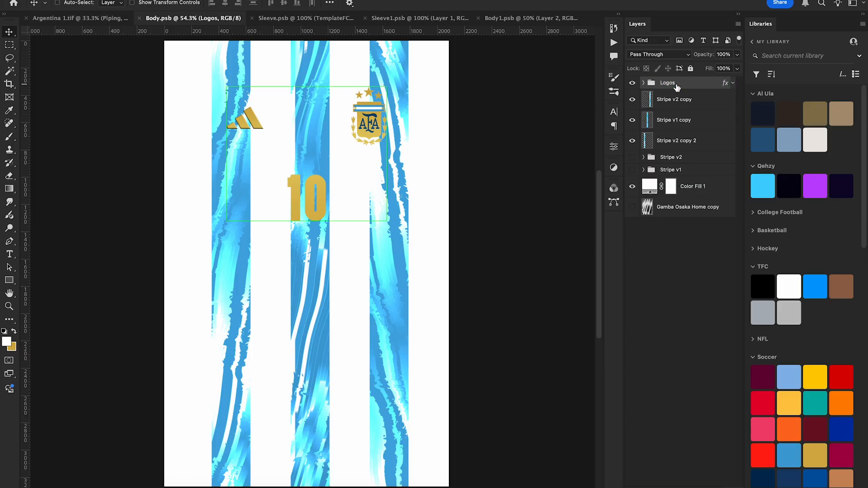
{"action": "key", "text": "super+j"}
{"action": "left_click", "coordinate": [632, 96]}
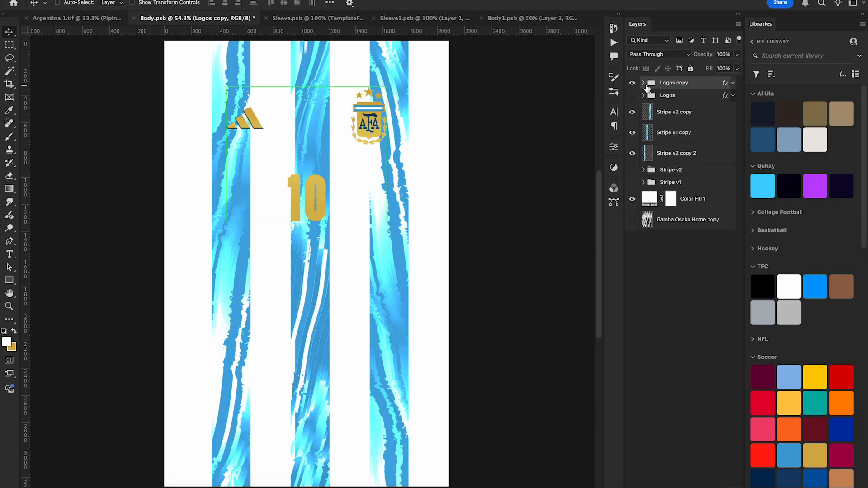
{"action": "left_click", "coordinate": [642, 83]}
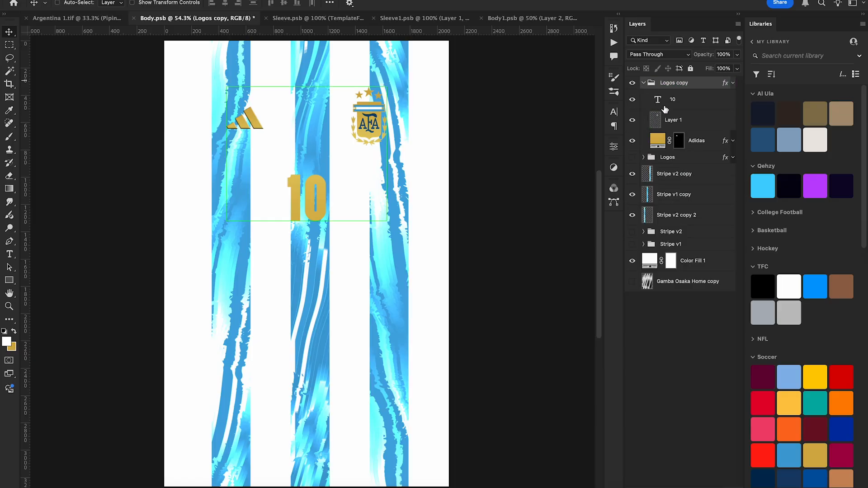
Change the Adidas logo's fill colour in the Logos copy group to black (000000)
{"action": "double_click", "coordinate": [657, 140]}
{"action": "type", "text": "000000"}
{"action": "key", "text": "Return"}
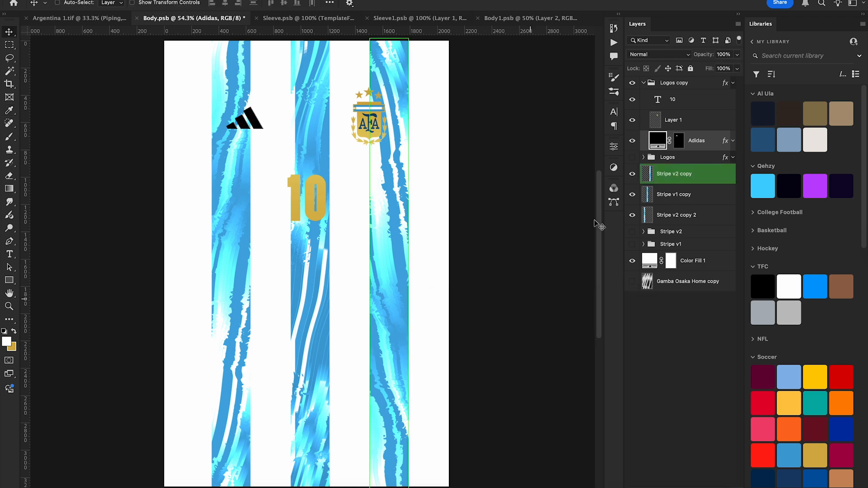
Change the text colour of the number 10 in the Logos copy group to black (000000)
{"action": "left_click", "coordinate": [666, 116]}
{"action": "left_click", "coordinate": [658, 99]}
{"action": "double_click", "coordinate": [658, 99]}
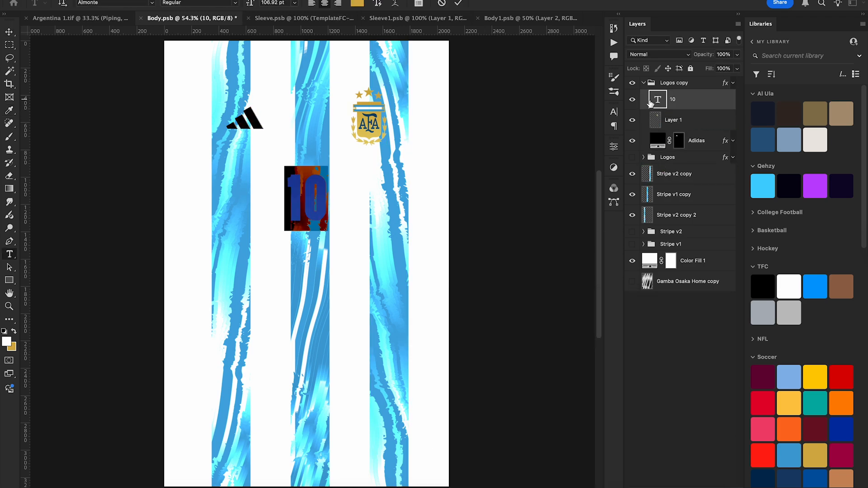
{"action": "left_click", "coordinate": [357, 3]}
{"action": "type", "text": "000000"}
{"action": "key", "text": "Return"}
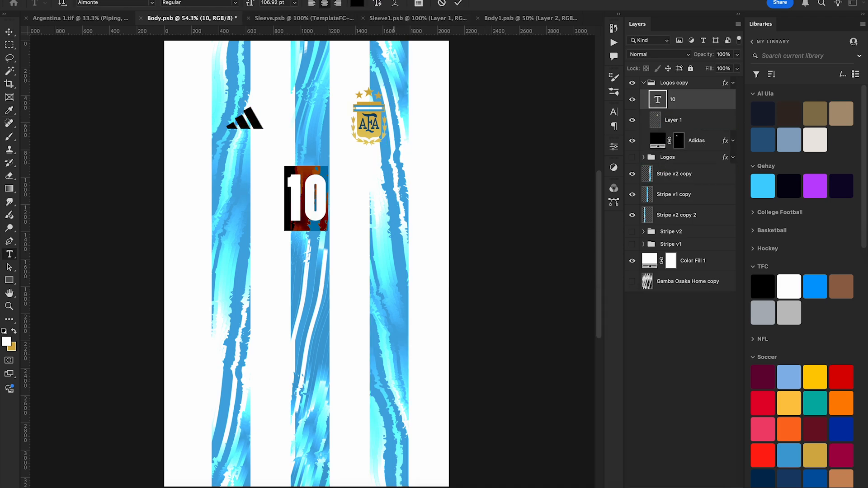
{"action": "left_click", "coordinate": [9, 34]}
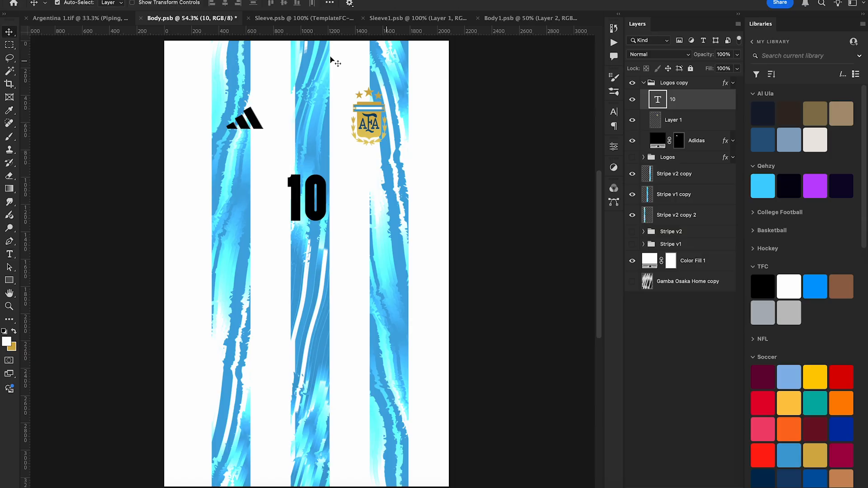
Save the body artwork and check its centring on the Argentina 1 mockup, using the guides in Body.psb for reference
{"action": "key", "text": "super+s"}
{"action": "left_click", "coordinate": [65, 19]}
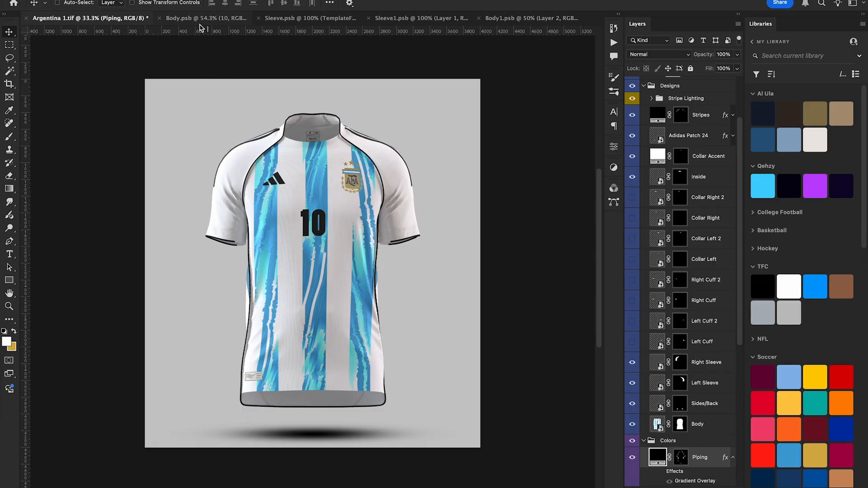
{"action": "left_click", "coordinate": [198, 21]}
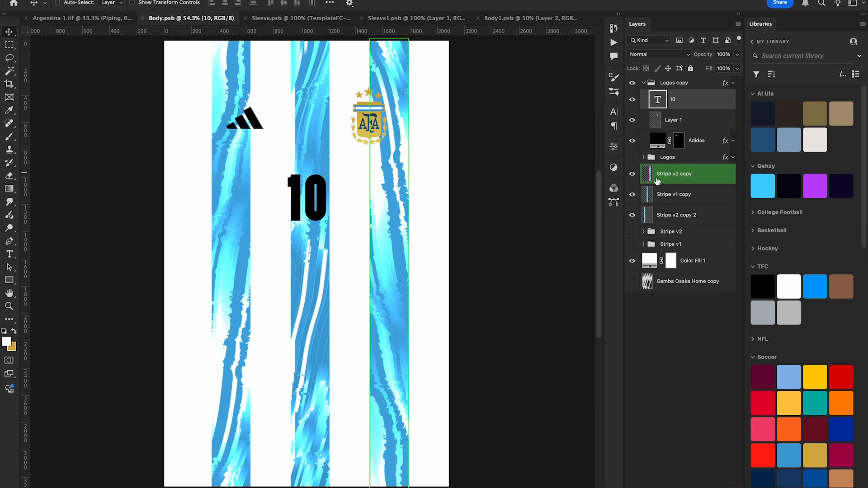
{"action": "key", "text": "super+semicolon"}
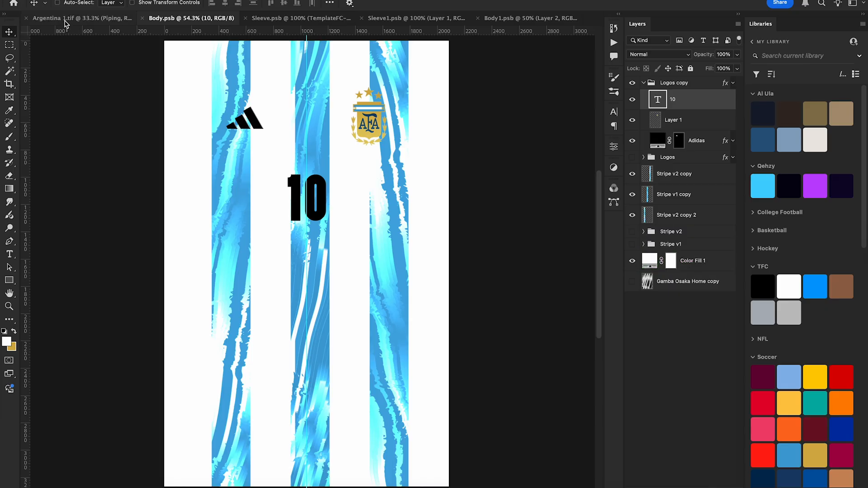
{"action": "left_click", "coordinate": [91, 18]}
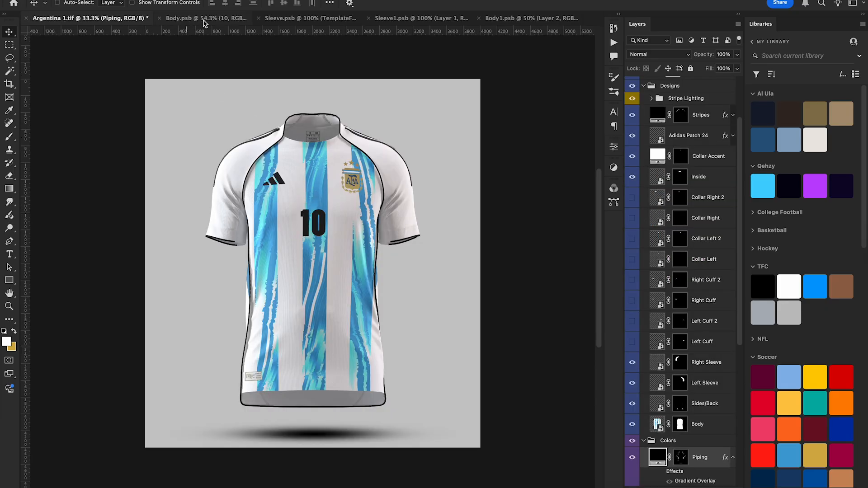
Flip the centre stripe layer, Stripe v1 copy, both vertically and horizontally in Body.psb
{"action": "left_click", "coordinate": [204, 19]}
{"action": "left_click", "coordinate": [673, 195]}
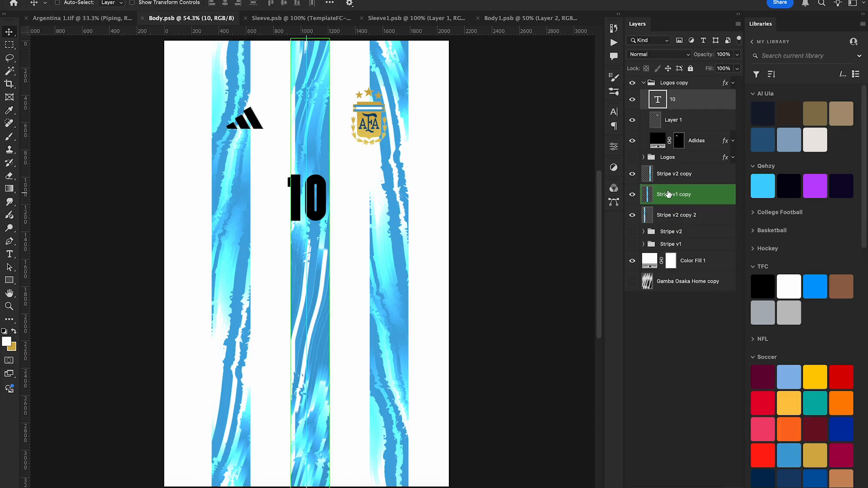
{"action": "left_click", "coordinate": [633, 194]}
{"action": "left_click", "coordinate": [632, 195]}
{"action": "key", "text": "super+t"}
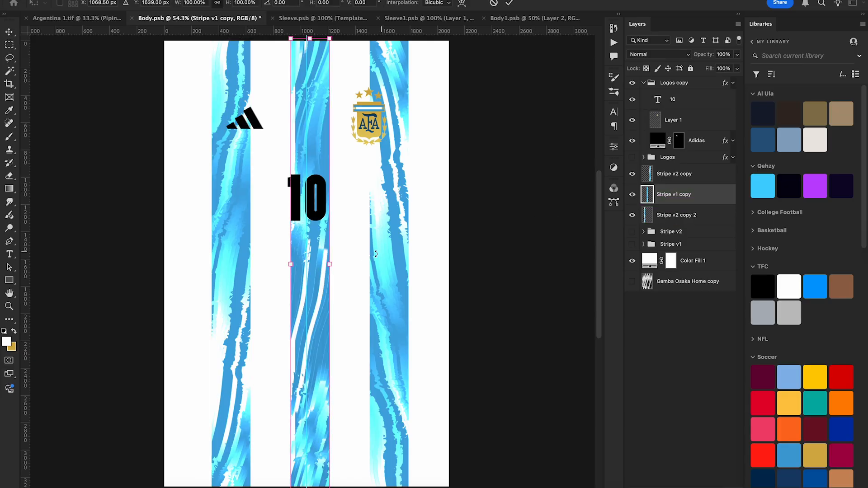
{"action": "right_click", "coordinate": [321, 280]}
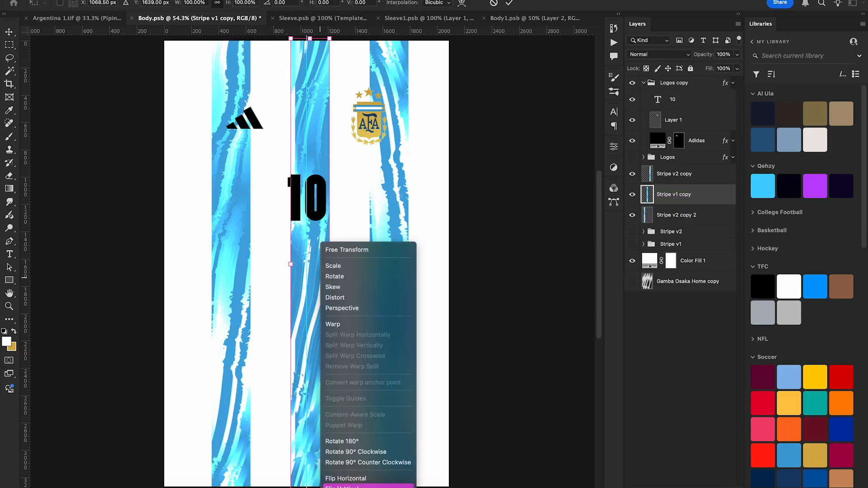
{"action": "left_click", "coordinate": [357, 477]}
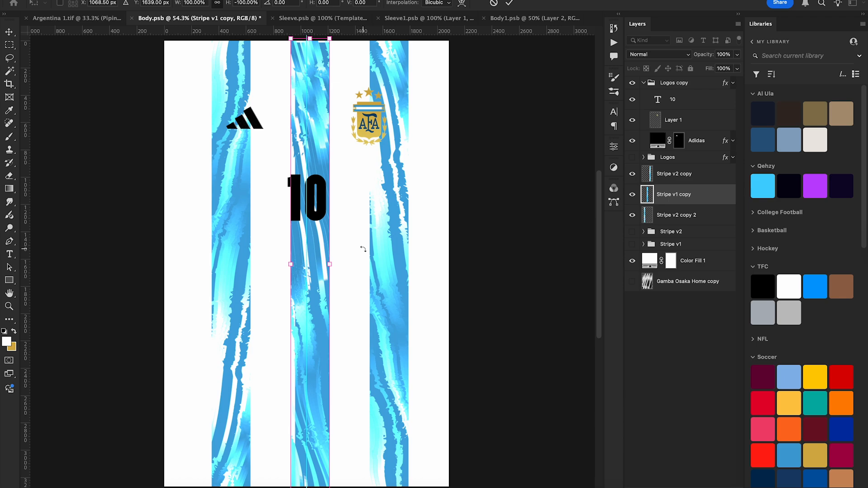
{"action": "right_click", "coordinate": [311, 293]}
{"action": "left_click", "coordinate": [330, 475]}
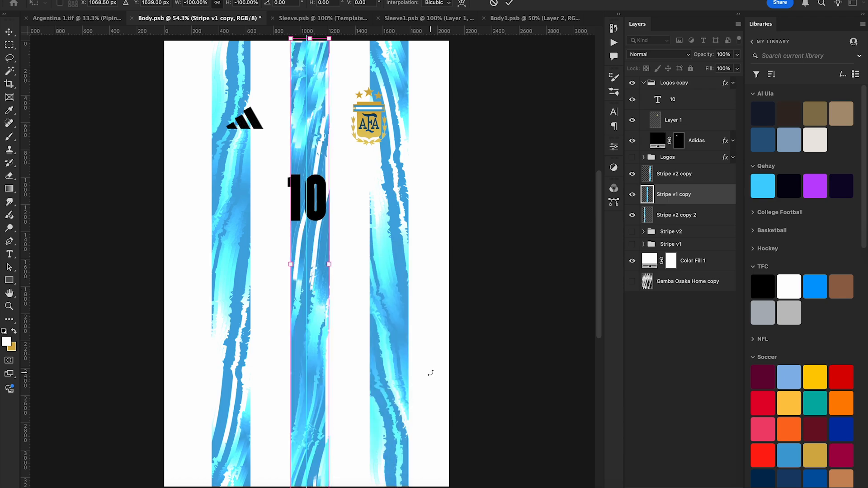
{"action": "key", "text": "Return"}
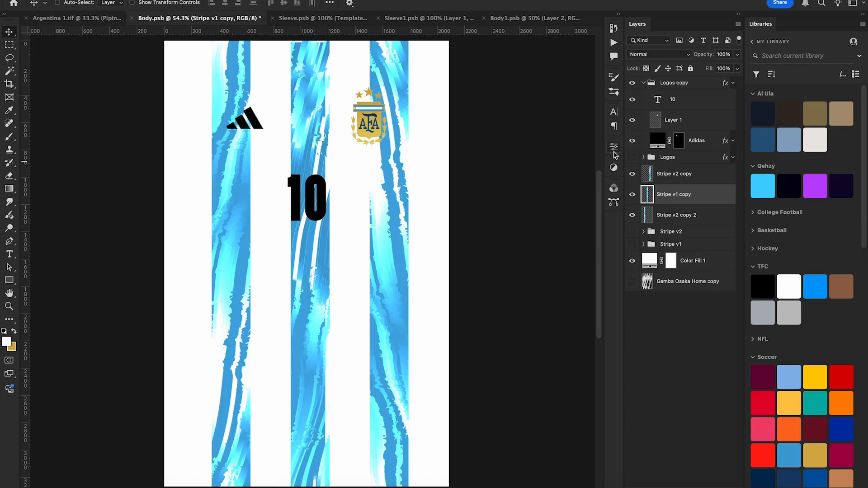
Show the guides and shift all three stripe layers together slightly to the left
{"action": "key", "text": "super+;"}
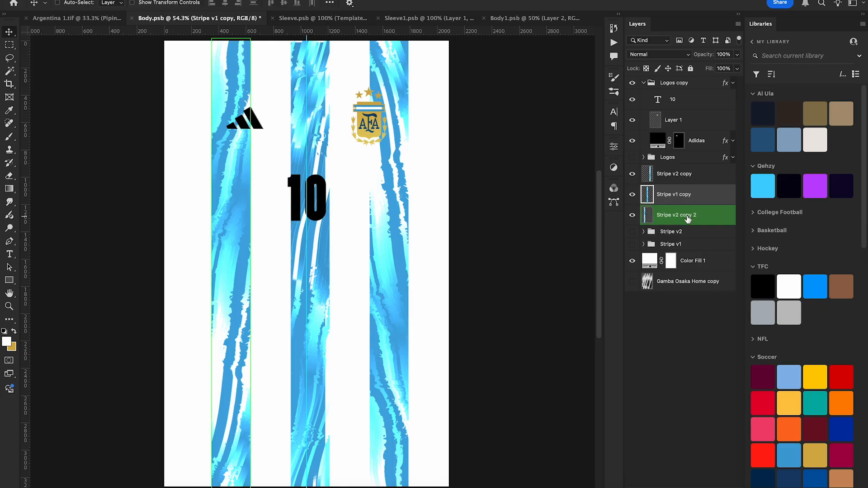
{"action": "left_click", "coordinate": [685, 217]}
{"action": "left_click", "coordinate": [686, 182], "text": "shift"}
{"action": "key", "text": "super+t"}
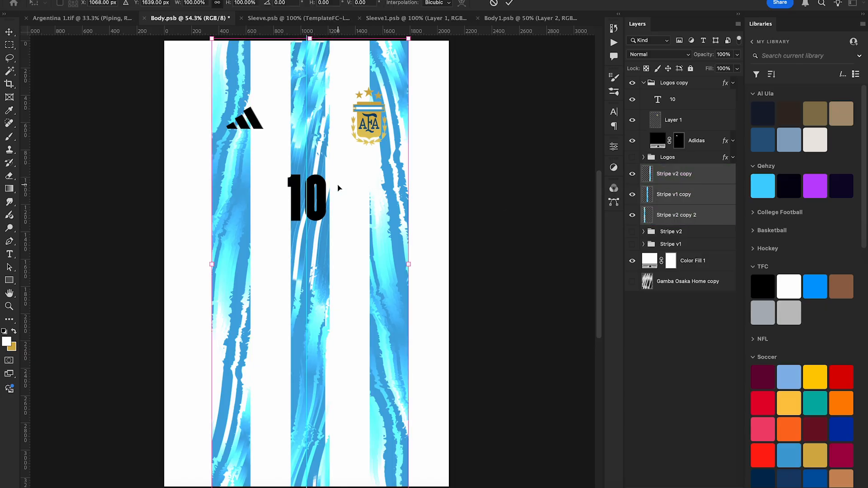
{"action": "left_click_drag", "start_coordinate": [338, 187], "coordinate": [335, 188]}
{"action": "key", "text": "Return"}
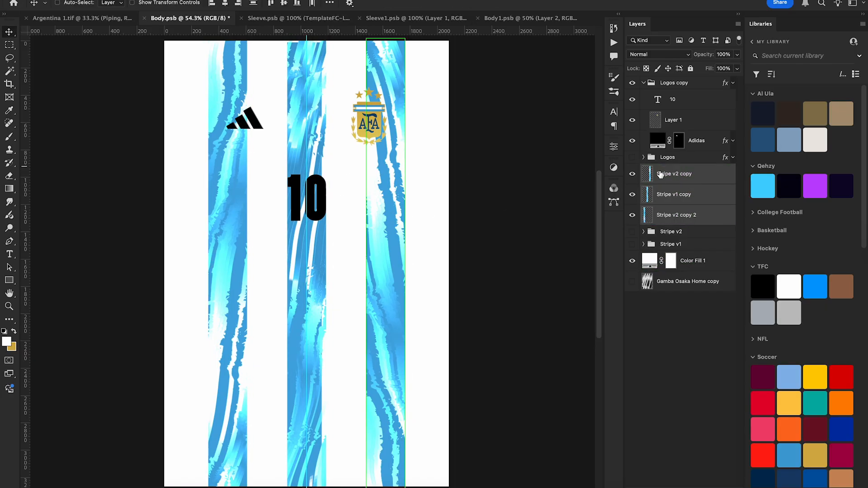
Try to nudge the centre stripe sideways, then save Body.psb and check it on the Argentina 1 mockup
{"action": "left_click", "coordinate": [663, 195]}
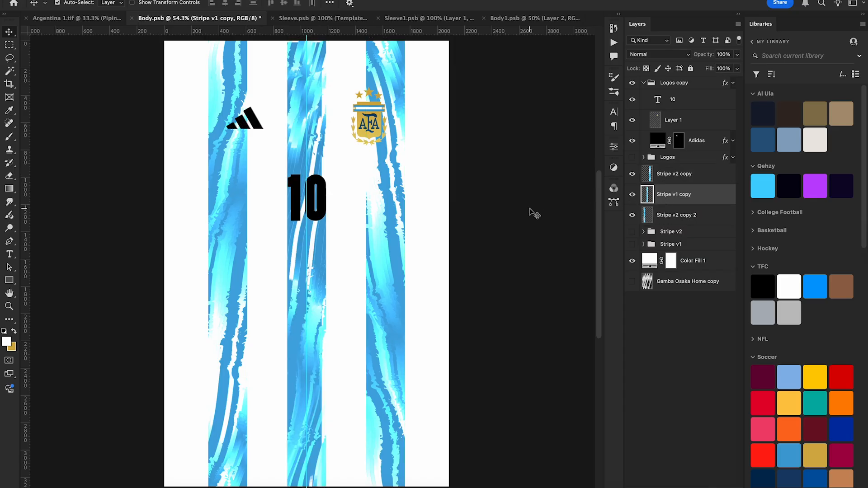
{"action": "key", "text": "super+t"}
{"action": "left_click_drag", "start_coordinate": [360, 222], "coordinate": [339, 231]}
{"action": "key", "text": "Return"}
{"action": "key", "text": "ctrl+s"}
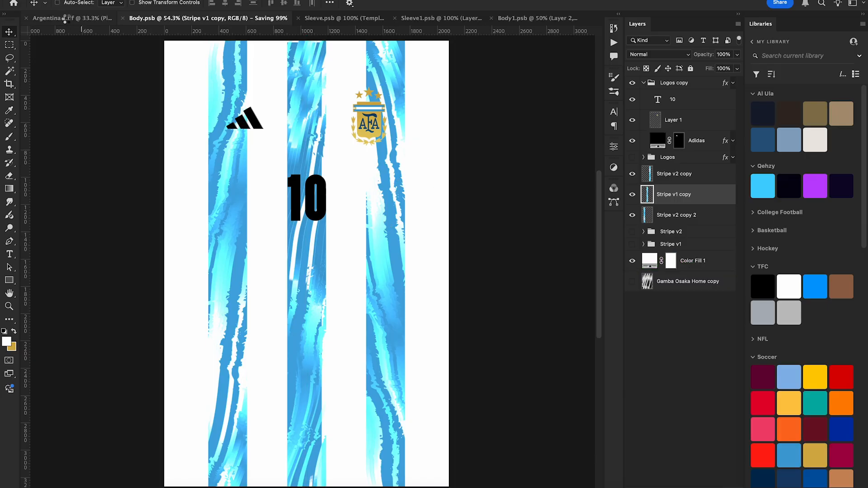
{"action": "left_click", "coordinate": [67, 18]}
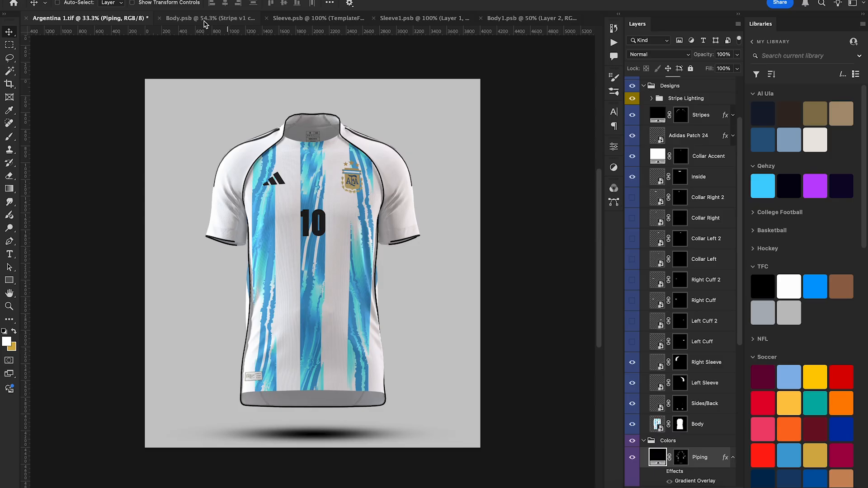
Move the two outer stripes, Stripe v2 copy and Stripe v2 copy 2, slightly inward towards the centre stripe
{"action": "left_click", "coordinate": [204, 19]}
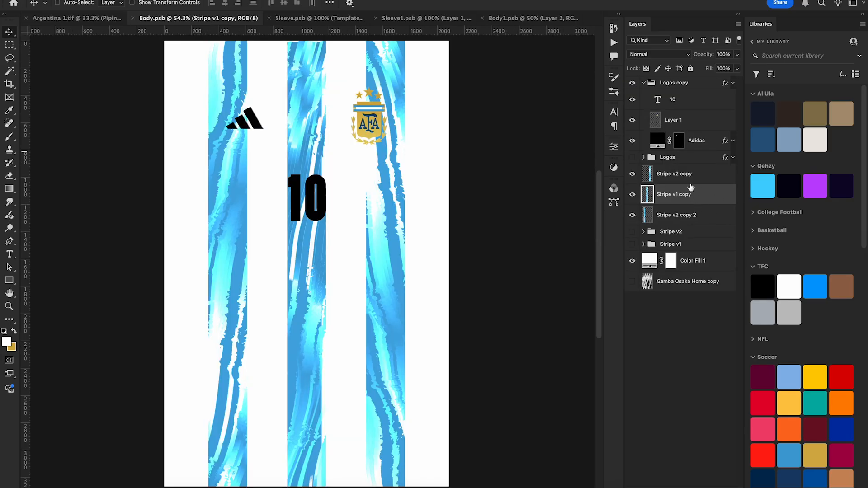
{"action": "left_click", "coordinate": [689, 180]}
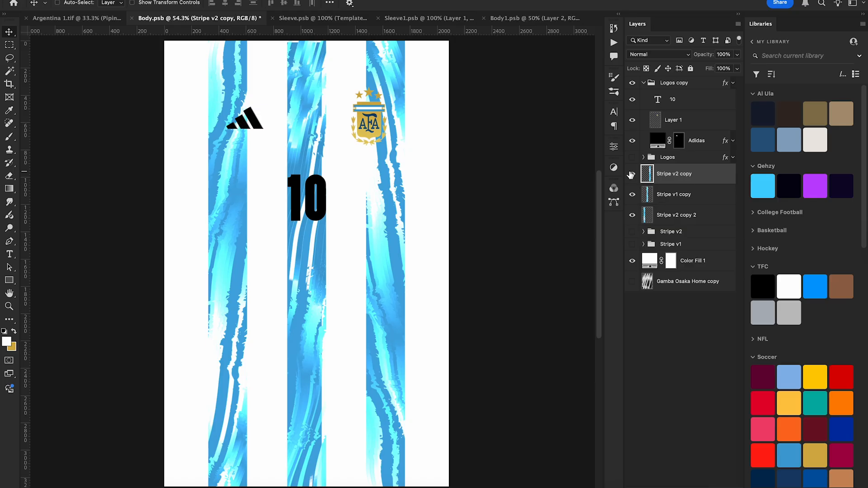
{"action": "left_click", "coordinate": [632, 174]}
{"action": "left_click", "coordinate": [632, 175]}
{"action": "left_click_drag", "start_coordinate": [490, 234], "coordinate": [455, 253]}
{"action": "left_click", "coordinate": [665, 221]}
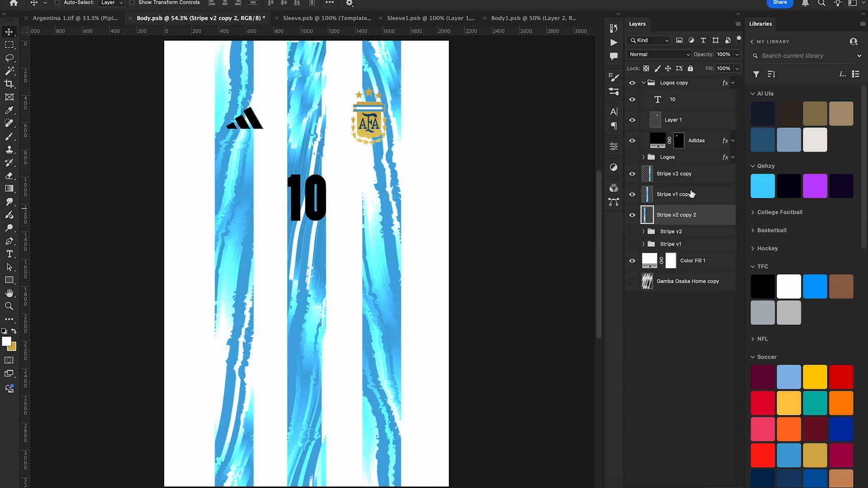
Distribute the three stripe layers evenly by their horizontal centres and group them under the name Stripes
{"action": "left_click", "coordinate": [688, 178], "text": "shift"}
{"action": "left_click", "coordinate": [330, 3]}
{"action": "left_click", "coordinate": [360, 62]}
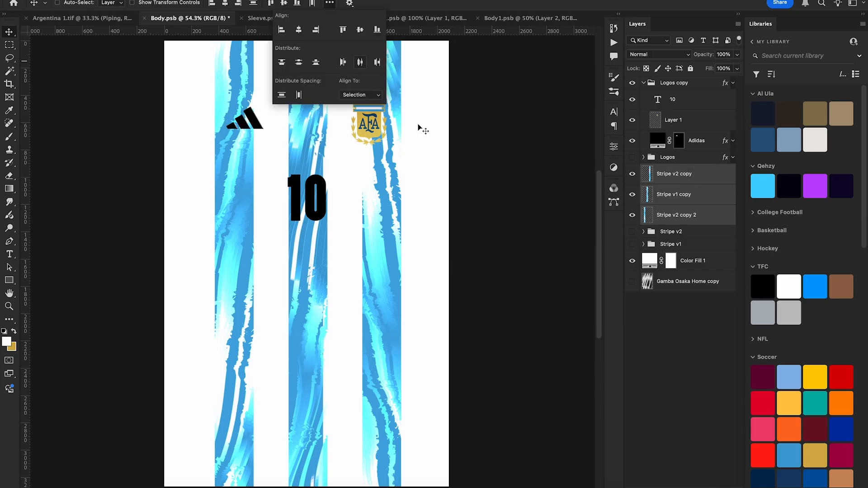
{"action": "key", "text": "super+g"}
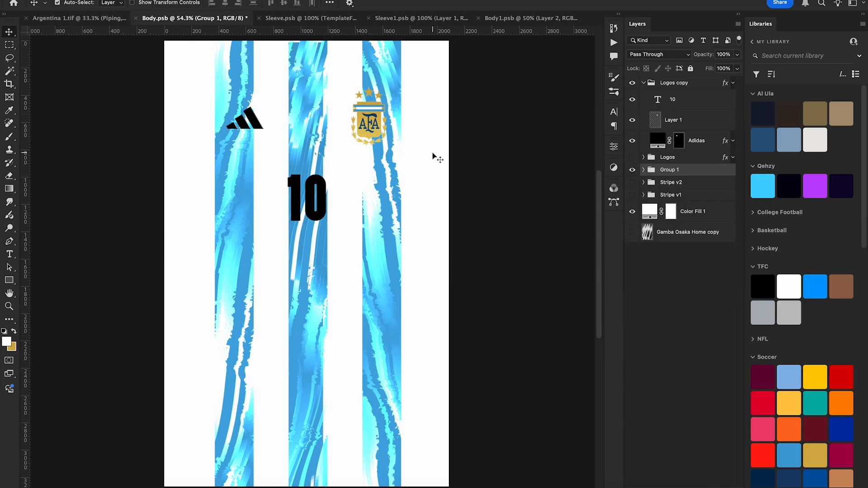
{"action": "double_click", "coordinate": [665, 171]}
{"action": "type", "text": "Stripes"}
{"action": "key", "text": "Return"}
Align the Stripes group to the horizontal centre of the whole canvas and expand the group
{"action": "key", "text": "super+a"}
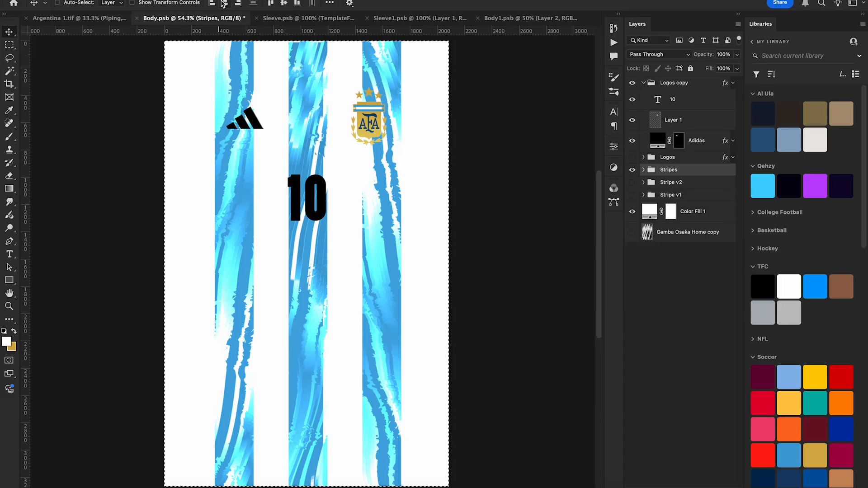
{"action": "left_click", "coordinate": [225, 3]}
{"action": "key", "text": "super+d"}
{"action": "key", "text": "super+minus"}
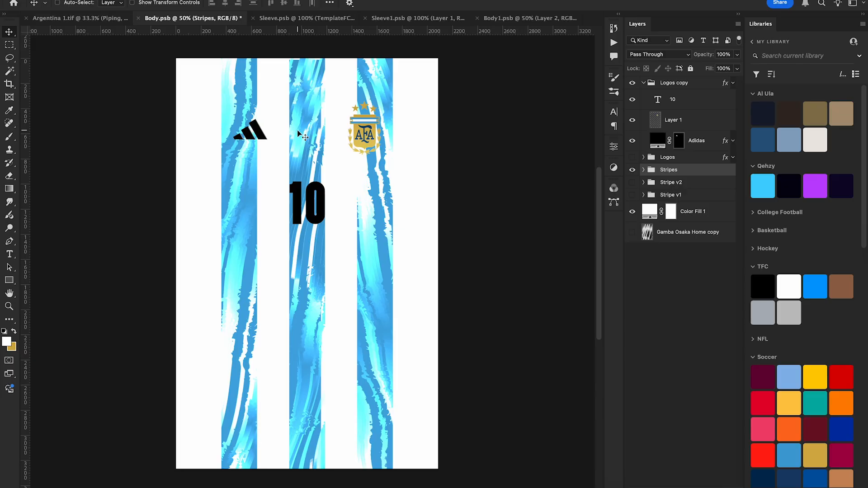
{"action": "left_click", "coordinate": [643, 171]}
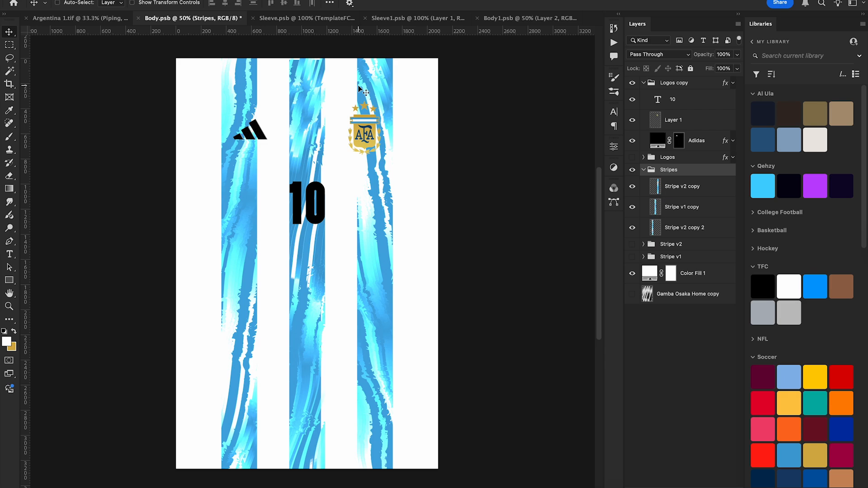
Undo the stripes' centring, grouping and distribution along with the inward moves of the outer stripes
{"action": "key", "text": "ctrl+shift+g"}
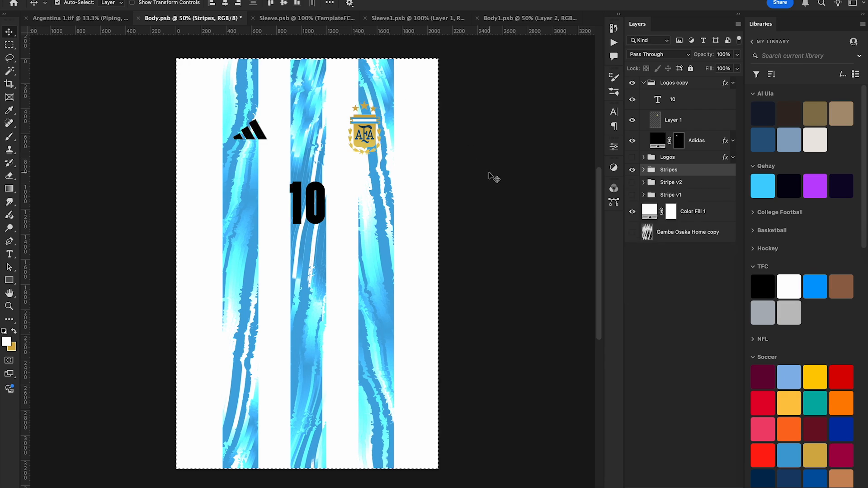
{"action": "key", "text": "ctrl+z"}
{"action": "key", "text": "ctrl+z"}
{"action": "key", "text": "ctrl+z"}
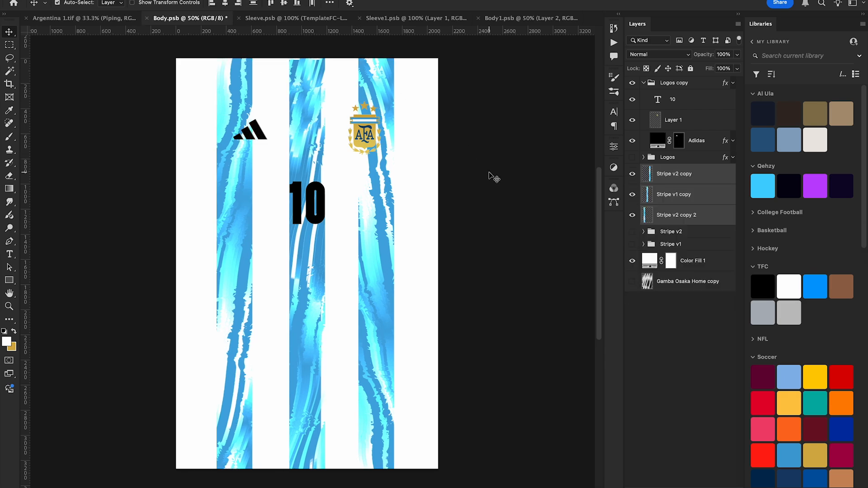
Group the three stripe layers again and rename the new group Stripes
{"action": "key", "text": "ctrl+g"}
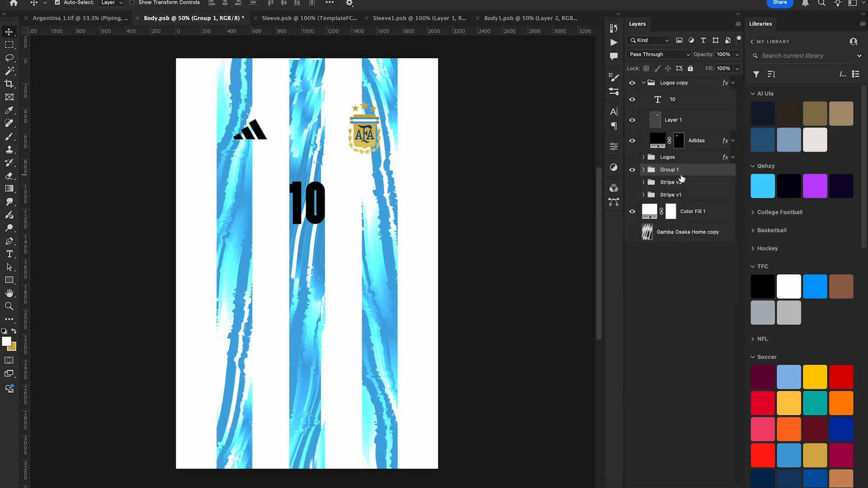
{"action": "double_click", "coordinate": [671, 169]}
{"action": "type", "text": "Stripes"}
{"action": "key", "text": "Return"}
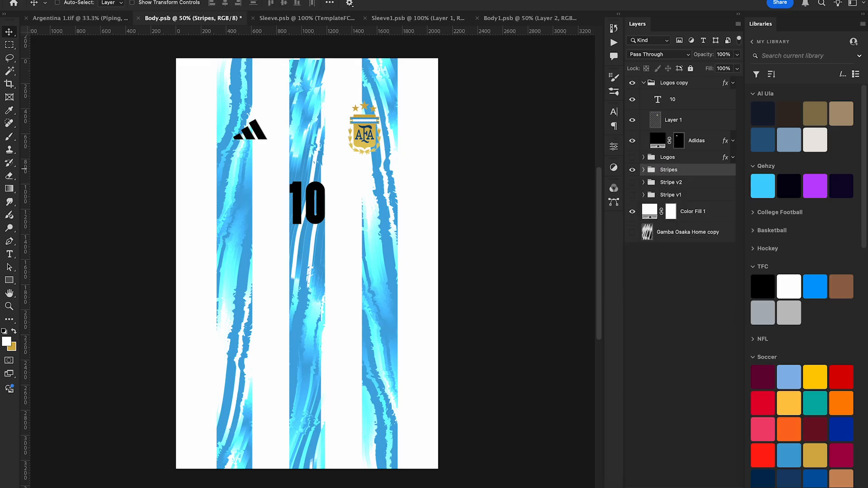
Expand the Stripes group and rename its left, centre and right stripe layers l, c and r
{"action": "key", "text": "ctrl+a"}
{"action": "key", "text": "ctrl+d"}
{"action": "left_click", "coordinate": [643, 170]}
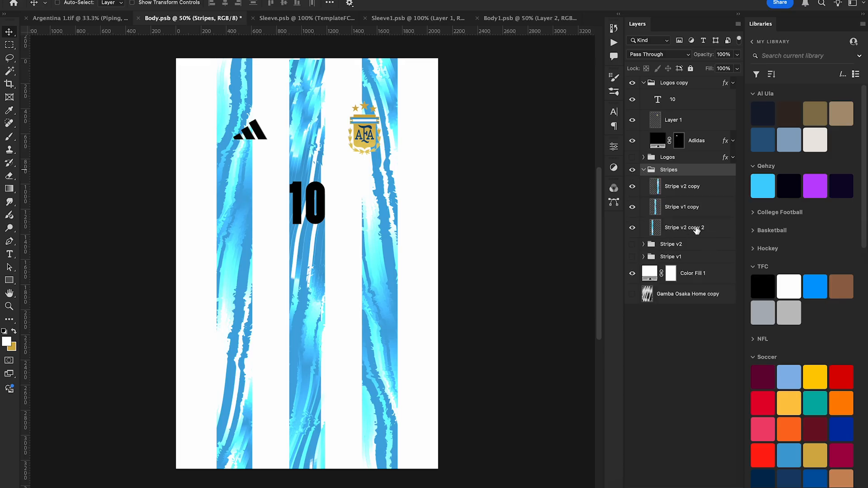
{"action": "left_click", "coordinate": [695, 228]}
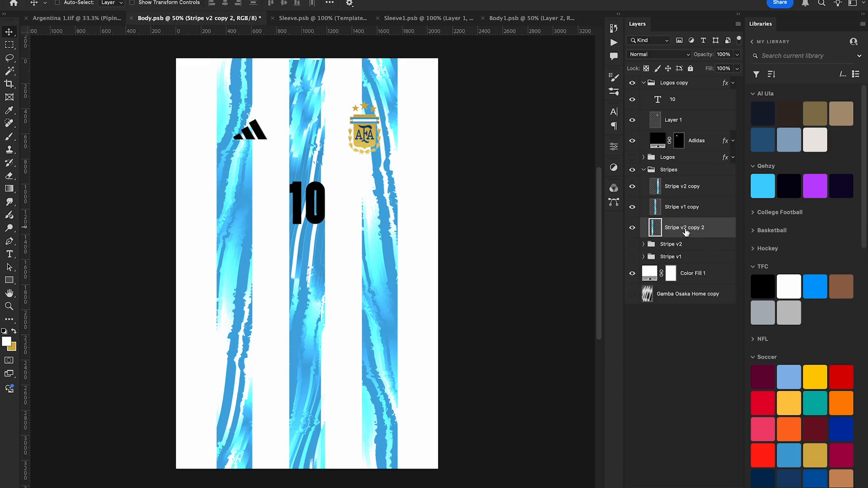
{"action": "double_click", "coordinate": [686, 229]}
{"action": "double_click", "coordinate": [684, 207]}
{"action": "type", "text": "c"}
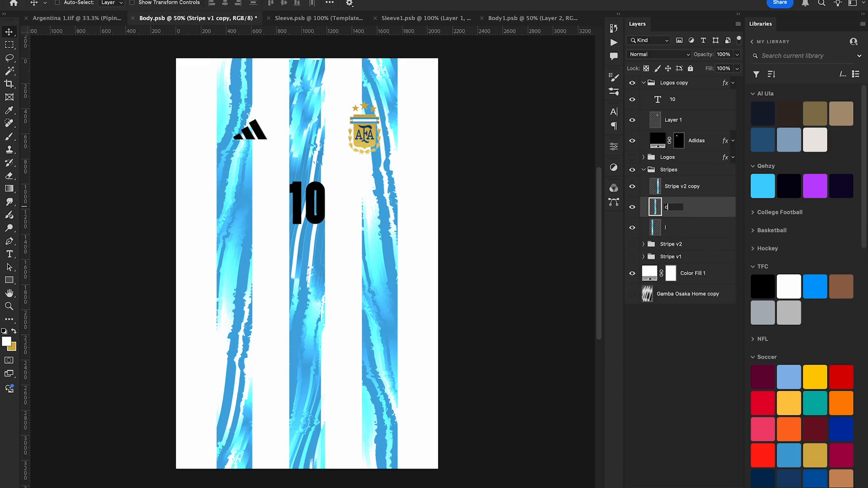
{"action": "double_click", "coordinate": [680, 190]}
{"action": "type", "text": "r"}
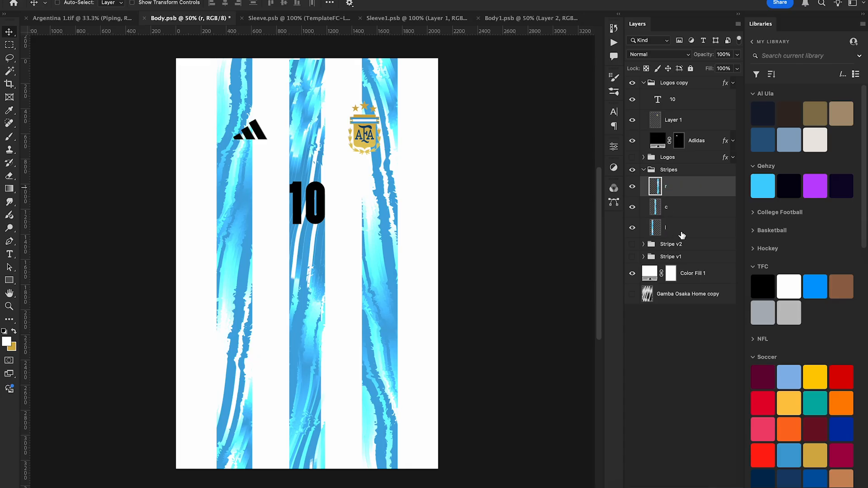
Duplicate the l stripe layer and bring up the list of recorded actions
{"action": "left_click", "coordinate": [682, 235]}
{"action": "key", "text": "ctrl+j"}
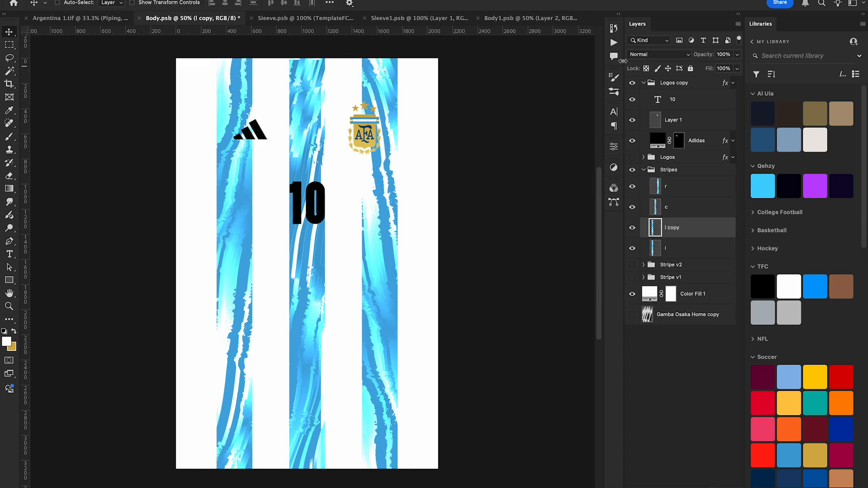
{"action": "left_click", "coordinate": [613, 44]}
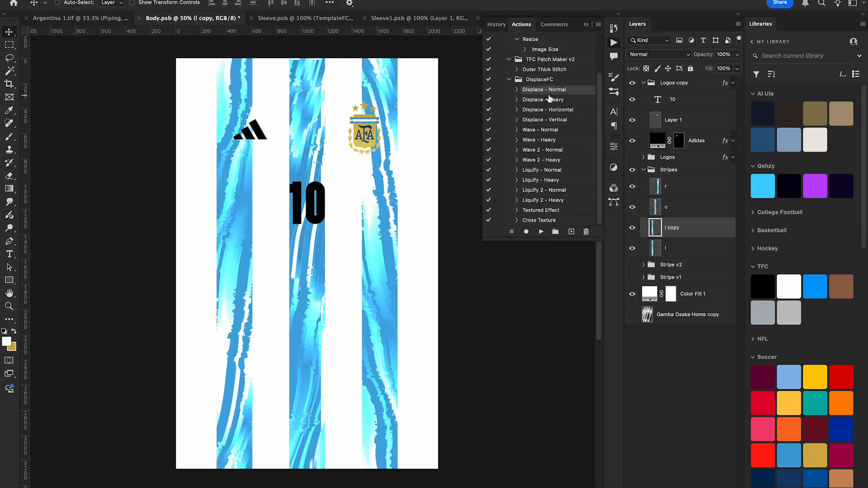
Try the Wave 2 - Heavy action on the duplicated left stripe and undo it
{"action": "left_click", "coordinate": [542, 160]}
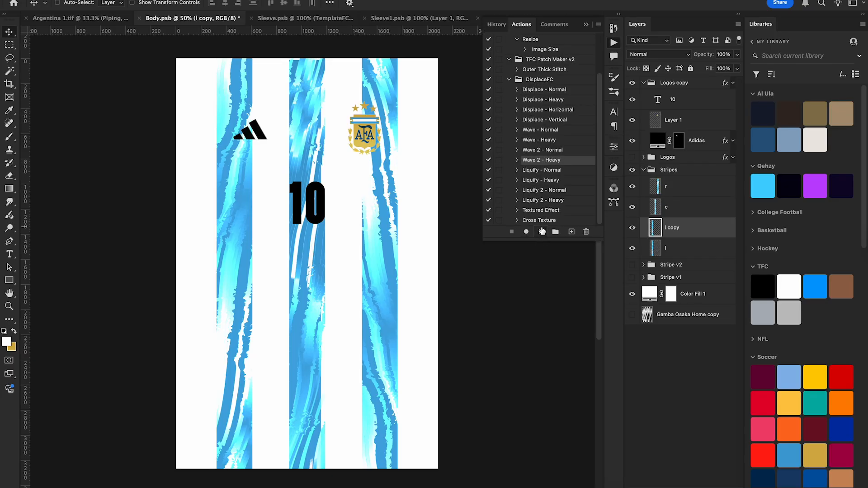
{"action": "left_click", "coordinate": [541, 232]}
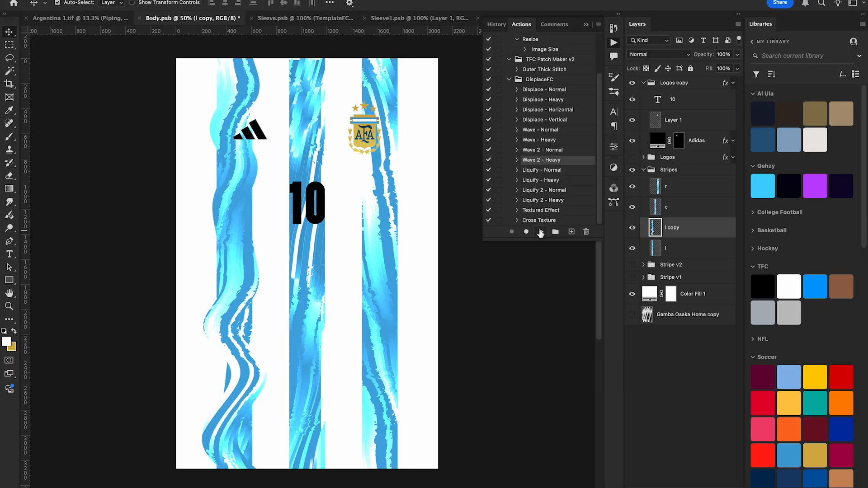
{"action": "key", "text": "ctrl+z"}
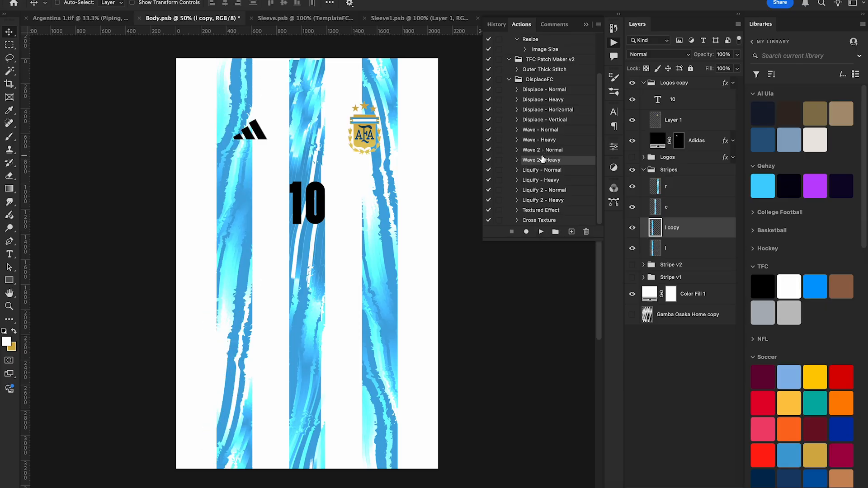
Distort the l copy layer with the Wave 2 - Normal action and the Displace - Normal action, using scale 10 and the Displacement 33.psd map
{"action": "left_click", "coordinate": [543, 149]}
{"action": "left_click", "coordinate": [541, 232]}
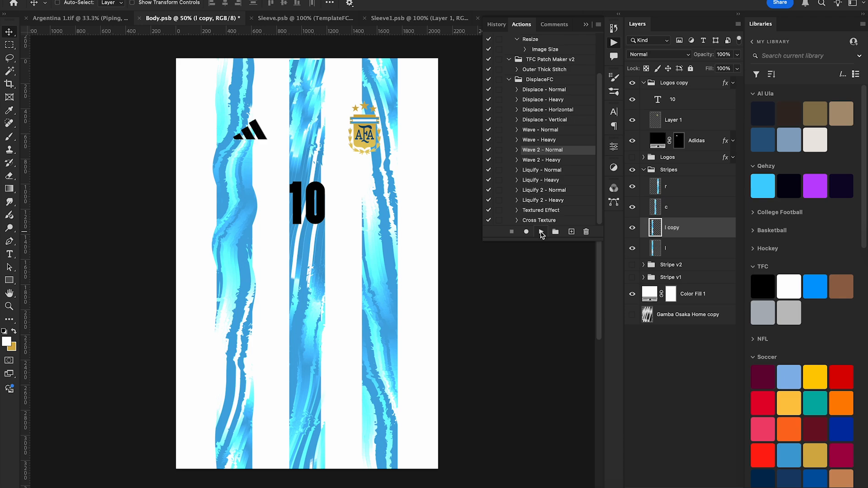
{"action": "left_click", "coordinate": [537, 90]}
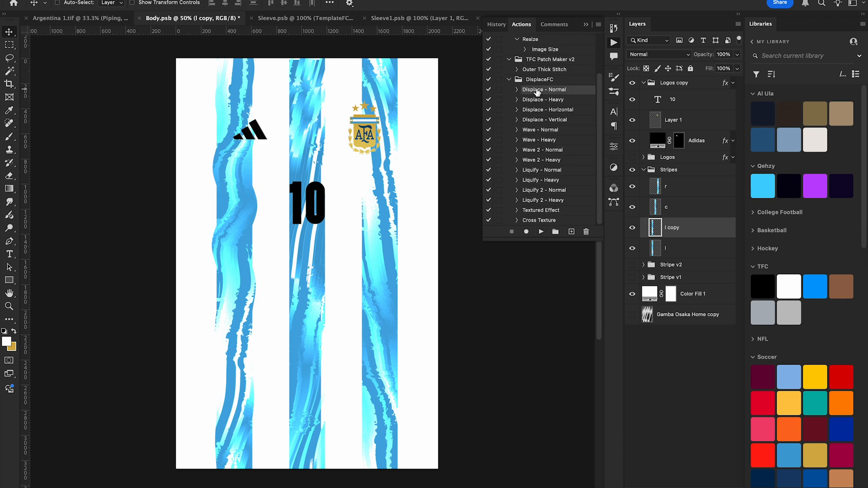
{"action": "left_click", "coordinate": [540, 232]}
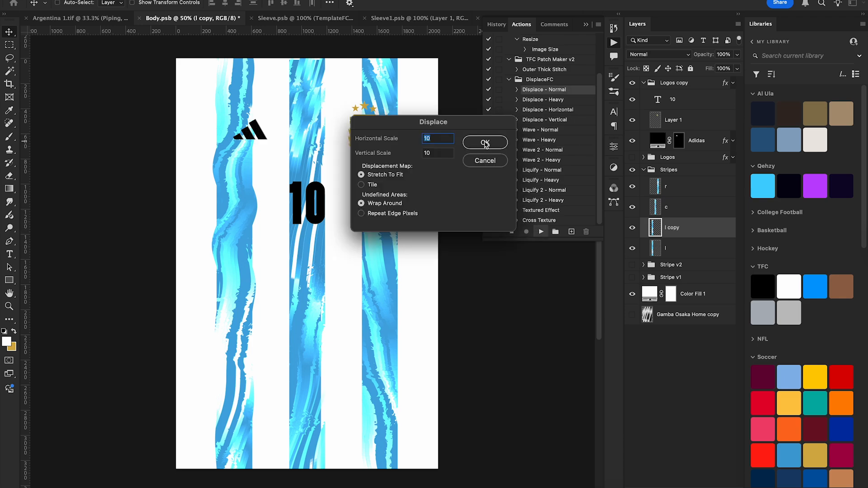
{"action": "left_click", "coordinate": [485, 142]}
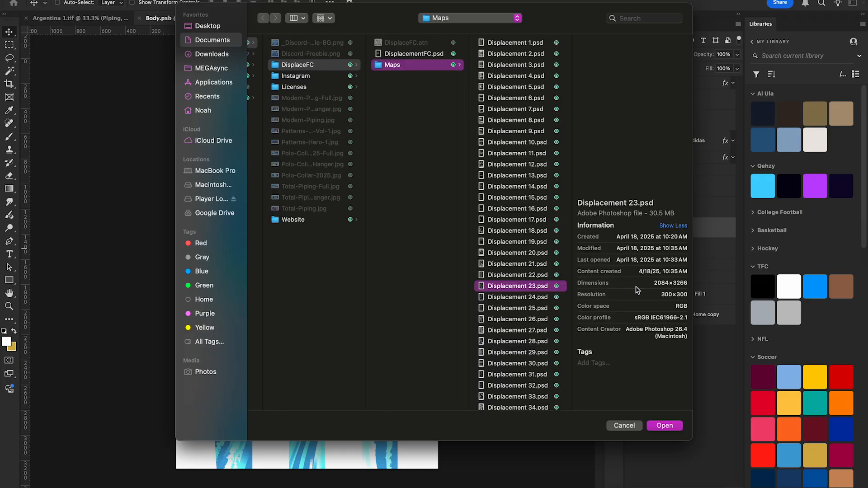
{"action": "left_click", "coordinate": [497, 364]}
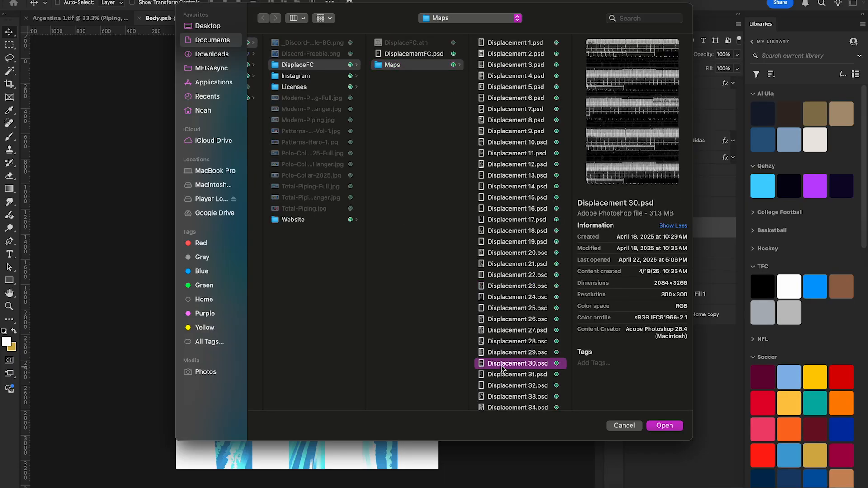
{"action": "left_click", "coordinate": [504, 387]}
{"action": "left_click", "coordinate": [504, 398]}
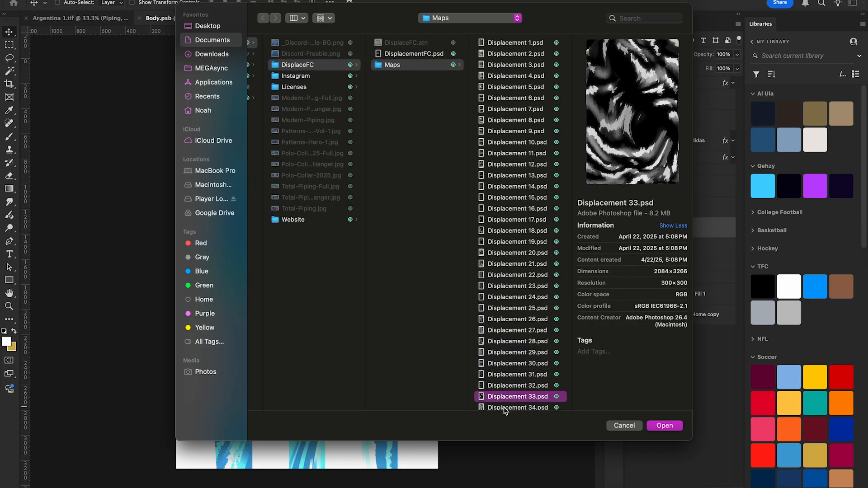
{"action": "left_click", "coordinate": [665, 426]}
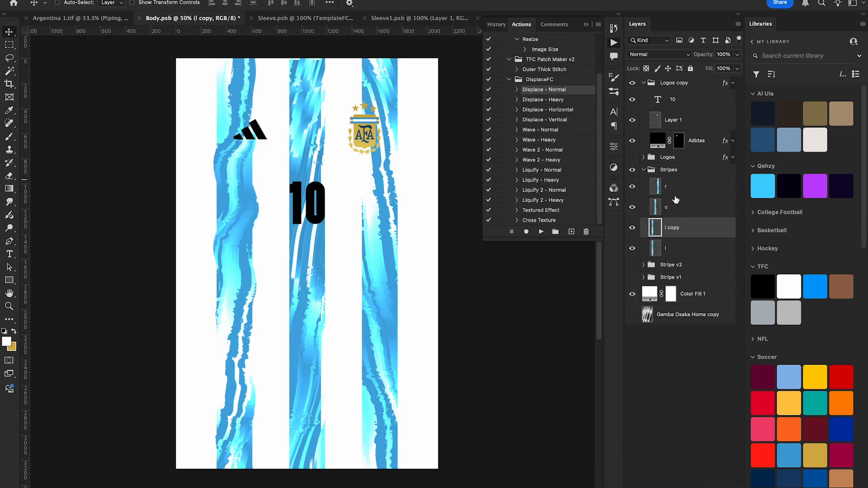
Duplicate the c and r stripe layers
{"action": "left_click", "coordinate": [685, 213]}
{"action": "key", "text": "ctrl+j"}
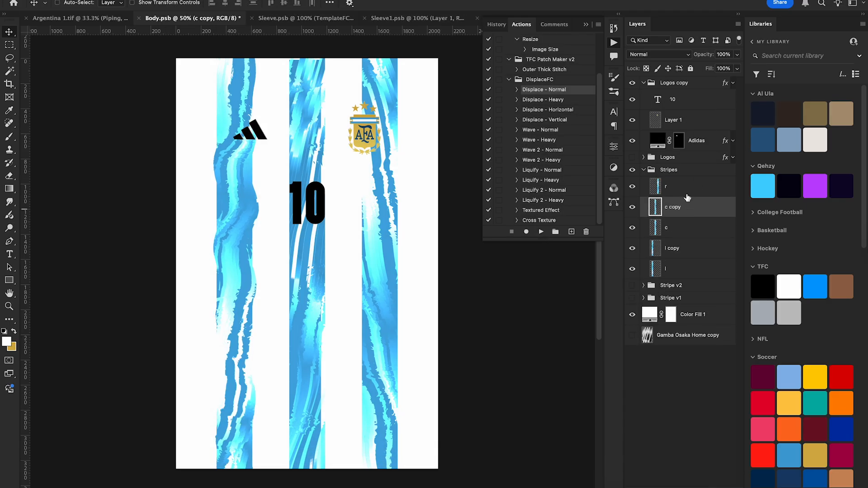
{"action": "left_click", "coordinate": [685, 194]}
{"action": "key", "text": "ctrl+j"}
Run the Wave 2 - Normal action on both the c copy and r copy layers
{"action": "left_click", "coordinate": [681, 234]}
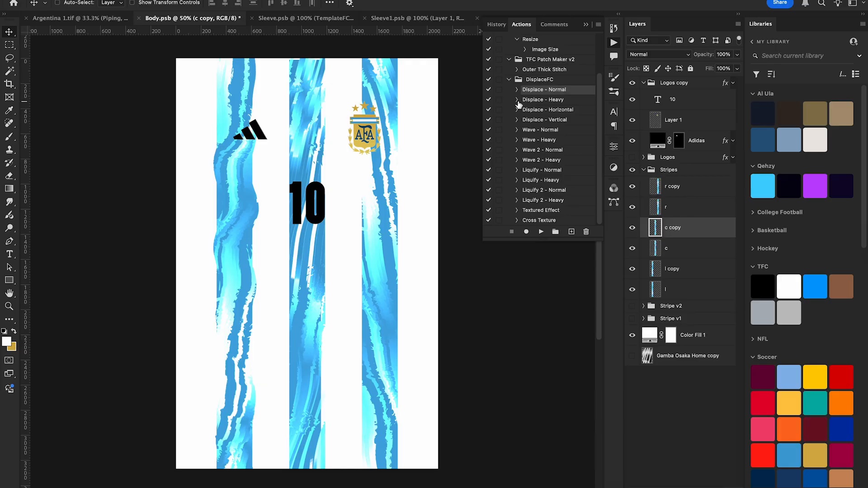
{"action": "left_click", "coordinate": [541, 151]}
{"action": "left_click", "coordinate": [541, 232]}
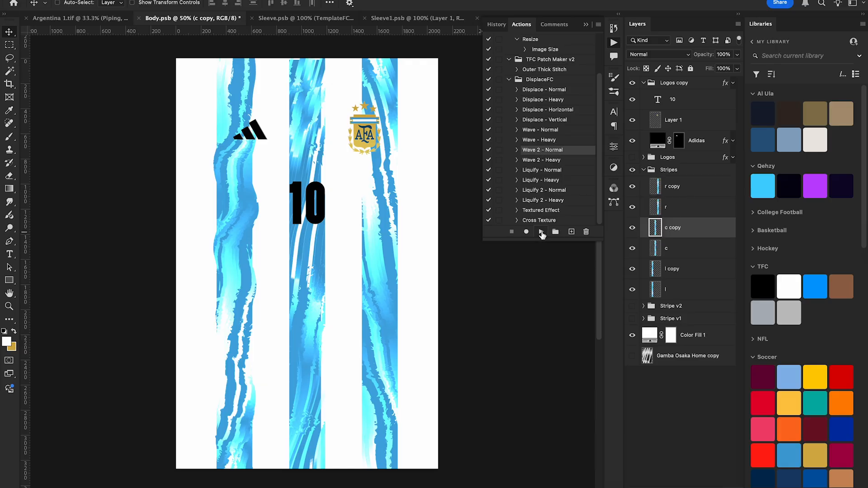
{"action": "key", "text": "alt+bracketright"}
{"action": "key", "text": "alt+bracketright"}
{"action": "left_click", "coordinate": [541, 231]}
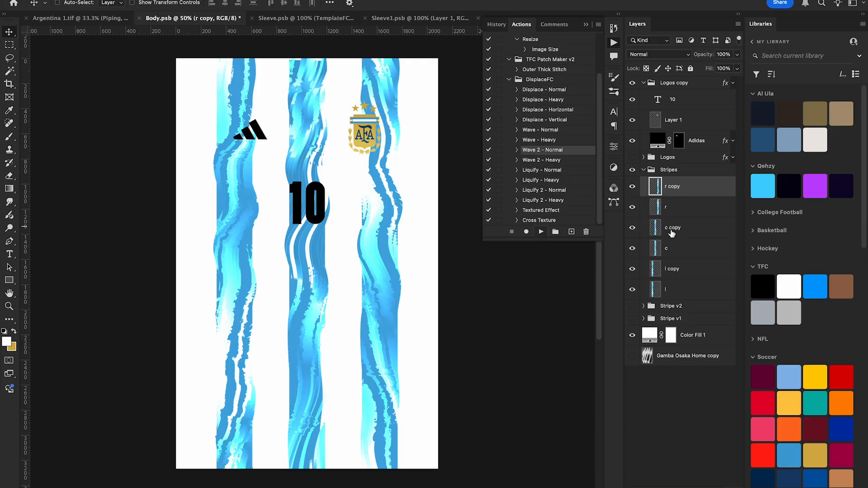
Run the Displace - Normal action on the c copy layer with the Displacement 33.psd map
{"action": "left_click", "coordinate": [691, 232]}
{"action": "left_click", "coordinate": [538, 94]}
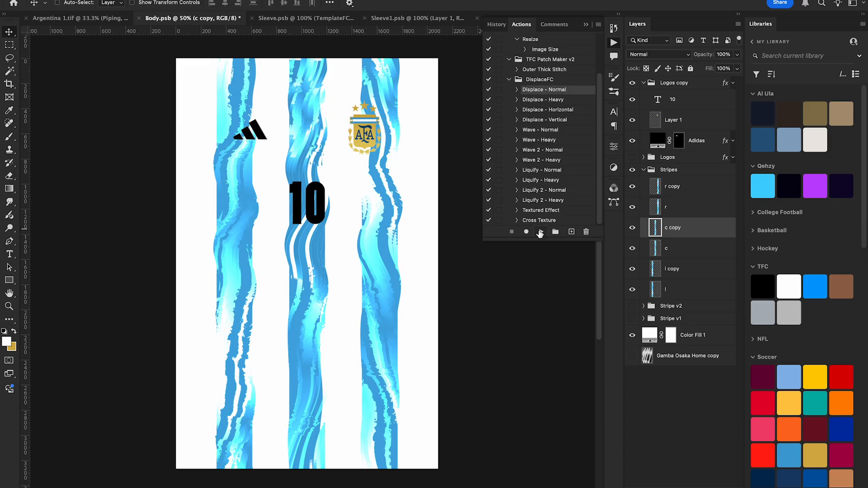
{"action": "left_click", "coordinate": [541, 232]}
{"action": "left_click", "coordinate": [485, 143]}
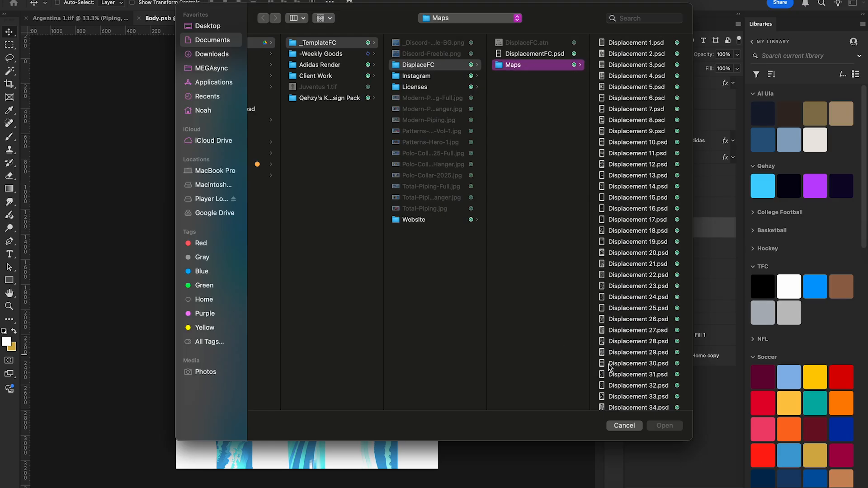
{"action": "scroll", "coordinate": [644, 369], "scroll_direction": "down", "scroll_amount": 2}
{"action": "left_click", "coordinate": [644, 366]}
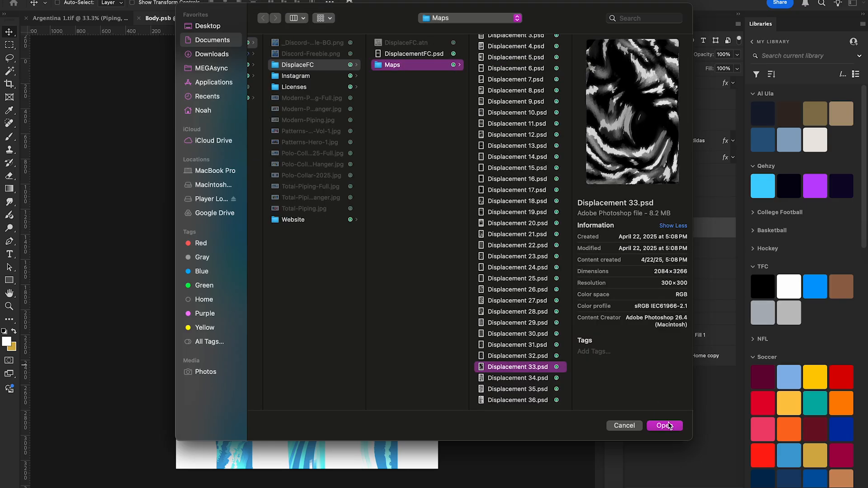
{"action": "left_click", "coordinate": [666, 425]}
Run the Displace - Normal action on the r copy layer with the Displacement 33.psd map and put away the actions list
{"action": "left_click", "coordinate": [695, 189]}
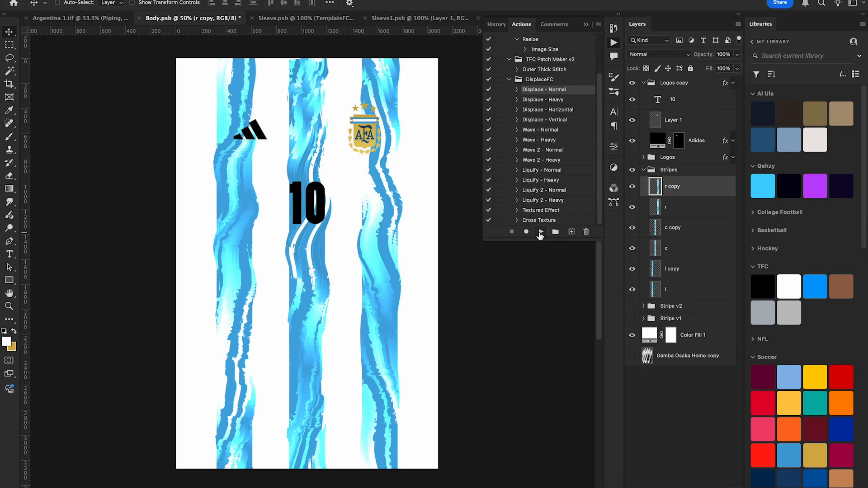
{"action": "left_click", "coordinate": [540, 232]}
{"action": "scroll", "coordinate": [640, 342], "scroll_direction": "down", "scroll_amount": 3}
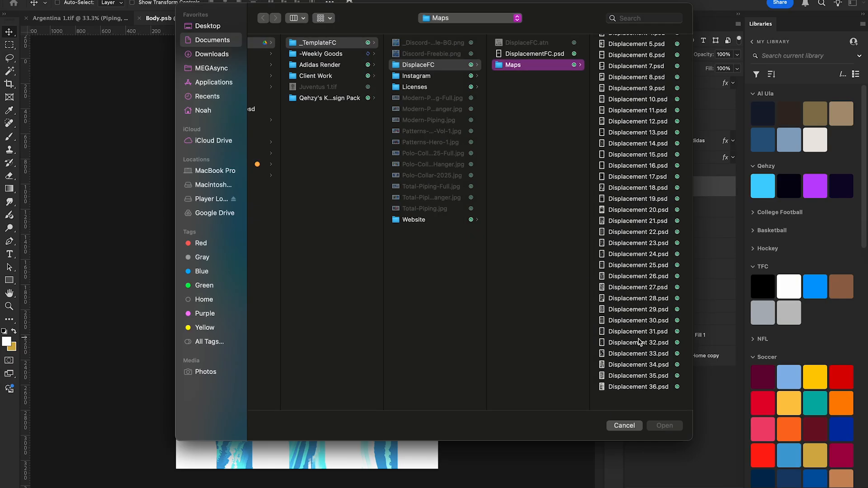
{"action": "left_click", "coordinate": [642, 367]}
{"action": "left_click", "coordinate": [664, 426]}
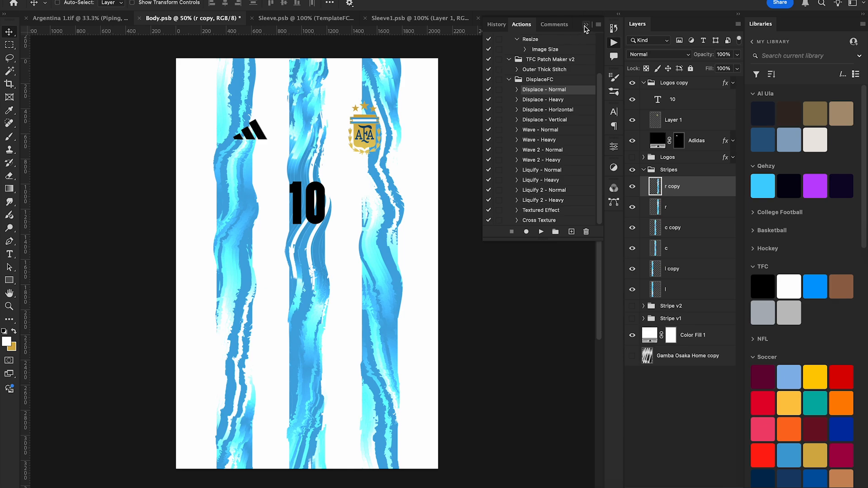
{"action": "left_click", "coordinate": [585, 24]}
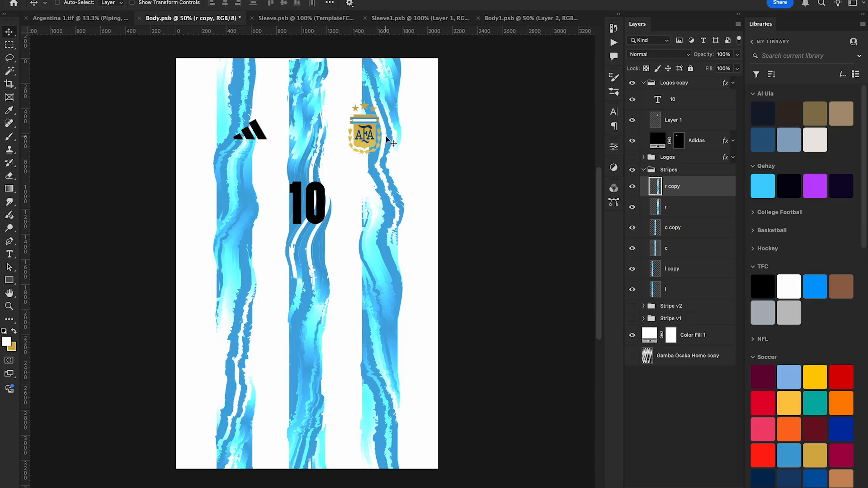
Save the body artwork, check the distorted stripes on the Argentina shirt mockup and return to Body.psb
{"action": "key", "text": "ctrl+s"}
{"action": "left_click", "coordinate": [104, 18]}
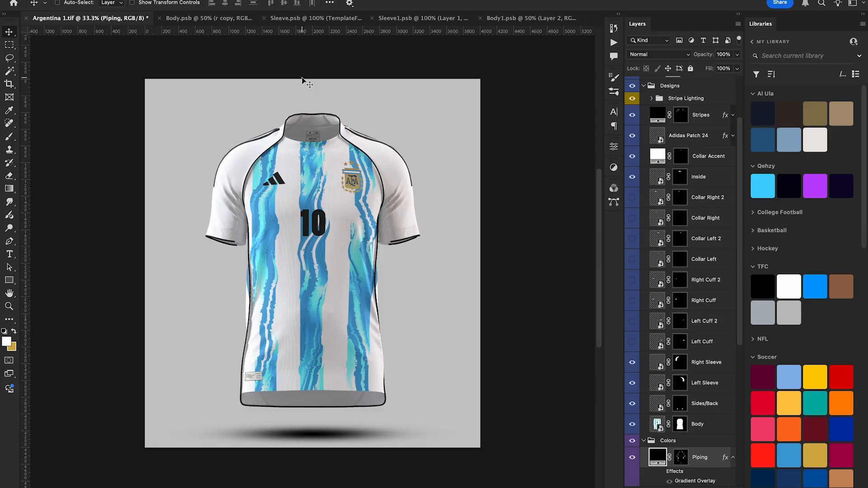
{"action": "left_click", "coordinate": [192, 21]}
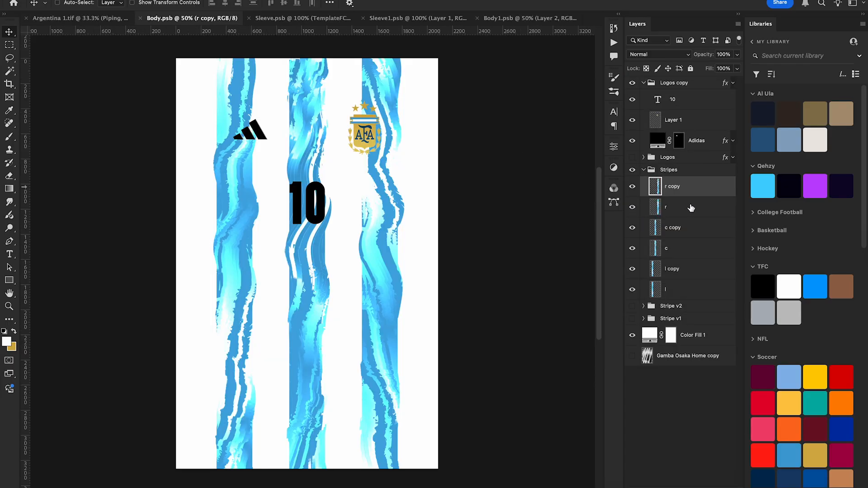
Add a layer mask to the l copy layer and make black the foreground colour
{"action": "left_click", "coordinate": [678, 278]}
{"action": "left_click", "coordinate": [671, 487]}
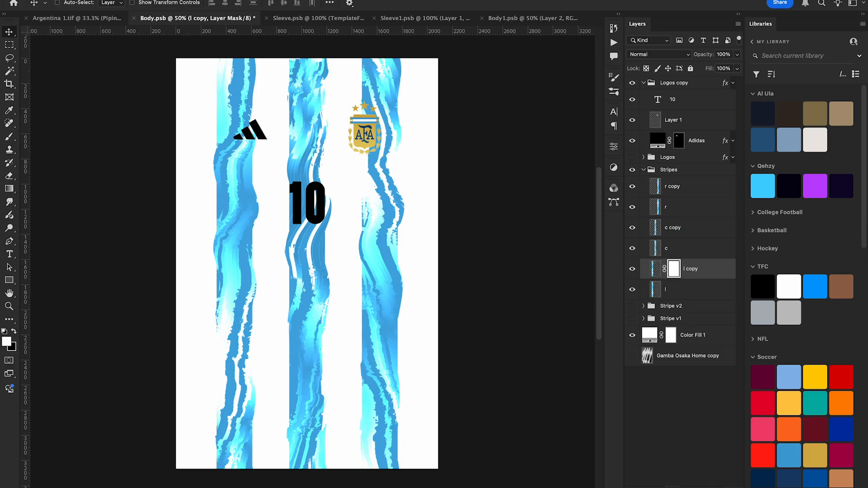
{"action": "left_click", "coordinate": [15, 332]}
Stamp black down the l copy layer mask with the 1793 px shattered-shape brush from Qehzy Kit Brushes
{"action": "left_click", "coordinate": [7, 138]}
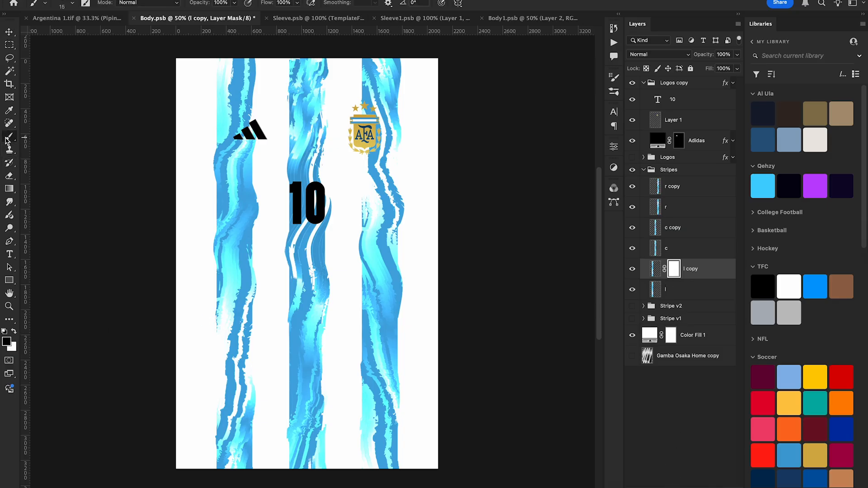
{"action": "left_click", "coordinate": [72, 4]}
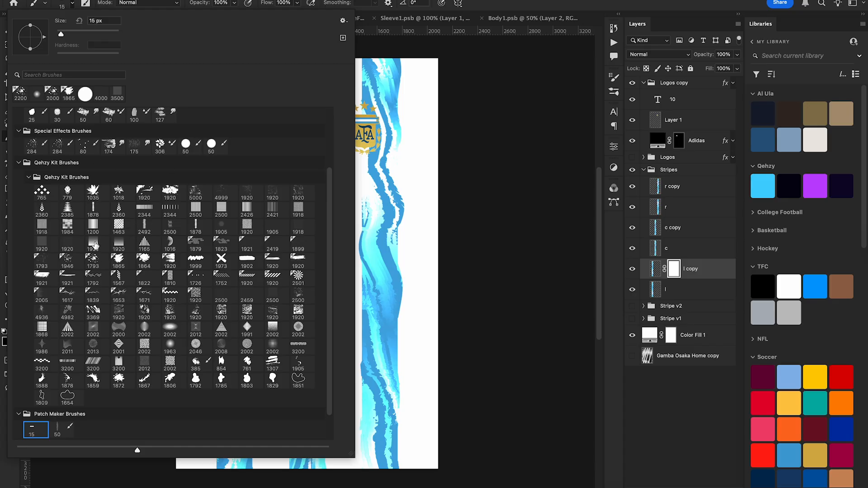
{"action": "left_click", "coordinate": [92, 261]}
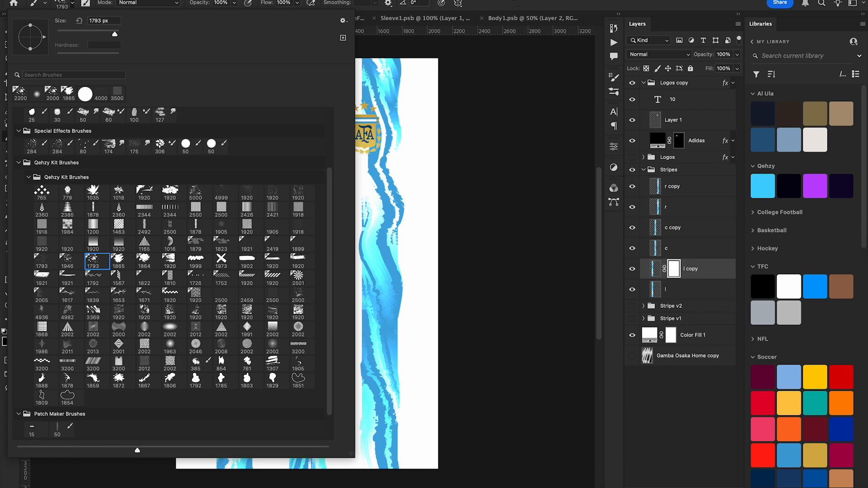
{"action": "left_click", "coordinate": [514, 1]}
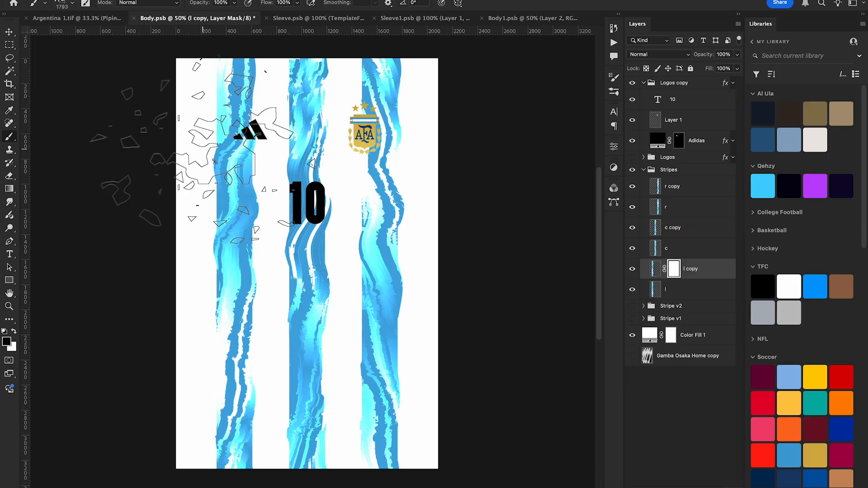
{"action": "left_click", "coordinate": [213, 139]}
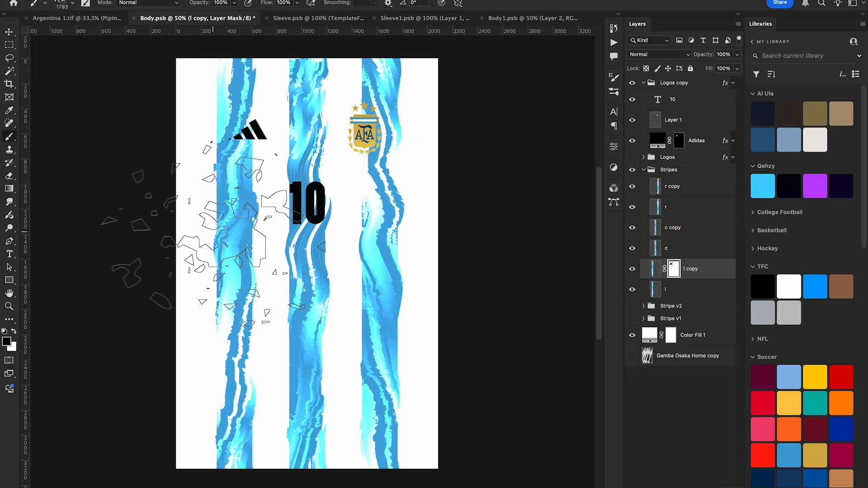
{"action": "left_click", "coordinate": [208, 239]}
{"action": "left_click", "coordinate": [225, 352]}
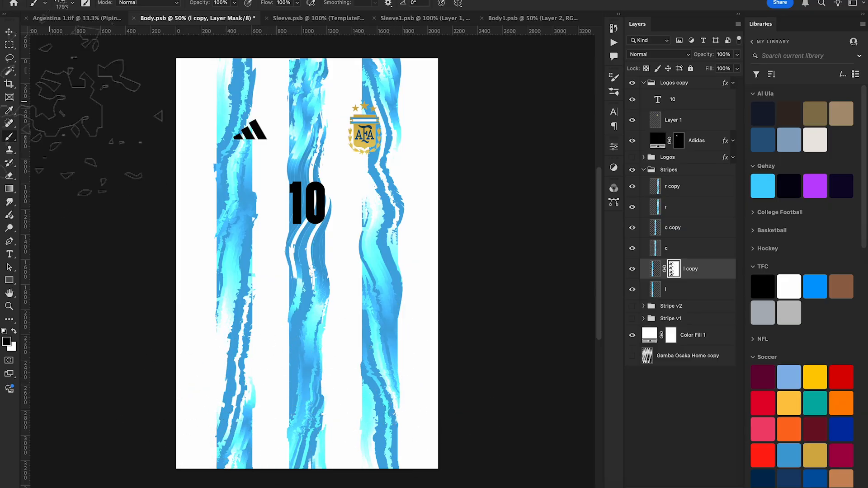
Unlink the l copy layer from its mask and slightly widen the stripe artwork with Free Transform
{"action": "left_click", "coordinate": [9, 33]}
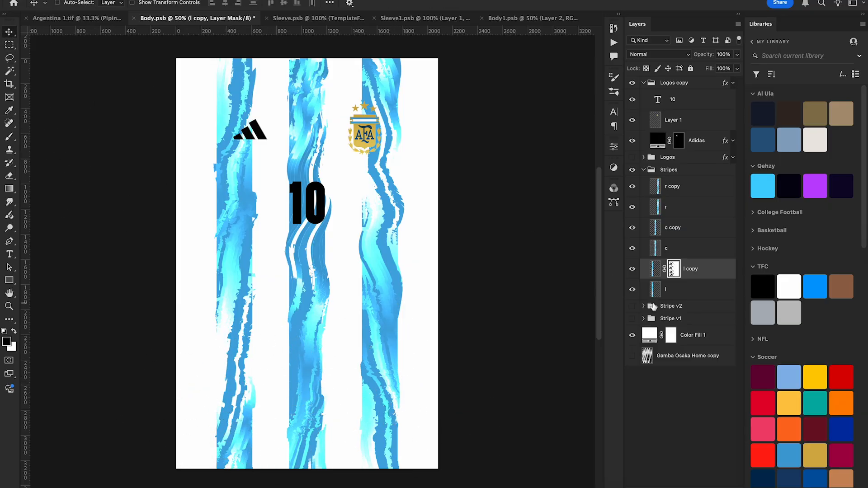
{"action": "left_click", "coordinate": [656, 271]}
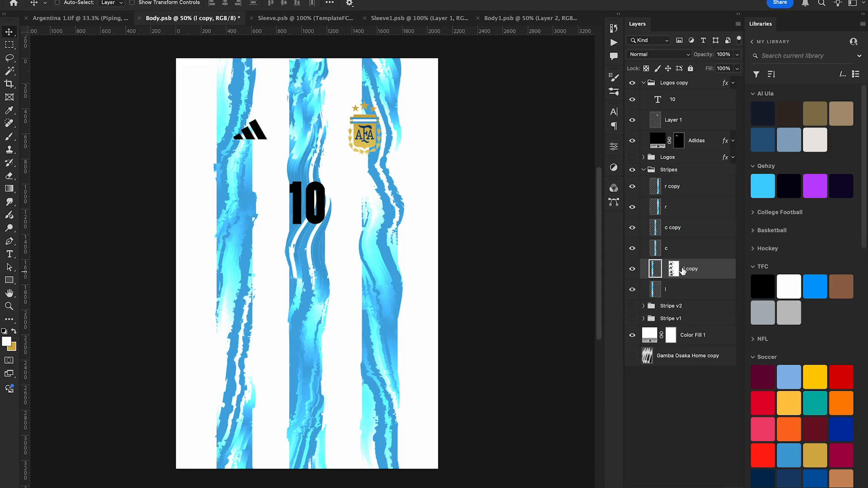
{"action": "key", "text": "super"}
{"action": "key", "text": "super+t"}
{"action": "left_click_drag", "start_coordinate": [259, 265], "coordinate": [261, 265]}
{"action": "key", "text": "Return"}
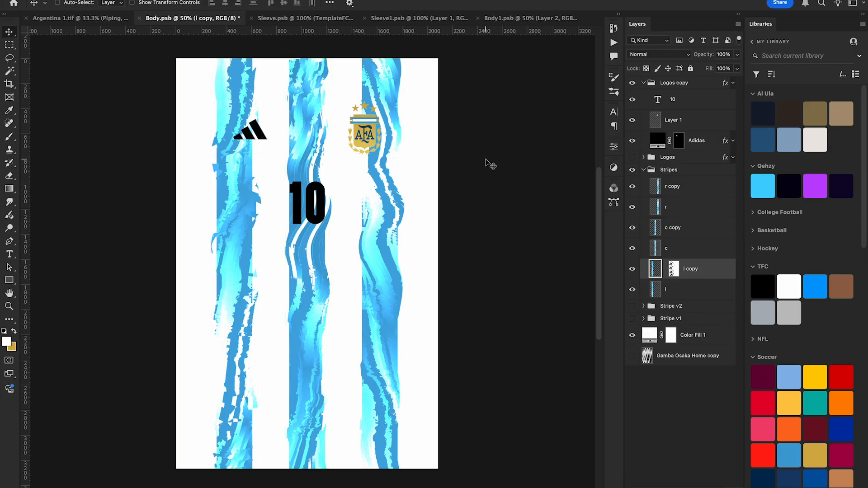
{"action": "left_click_drag", "start_coordinate": [302, 272], "coordinate": [304, 274]}
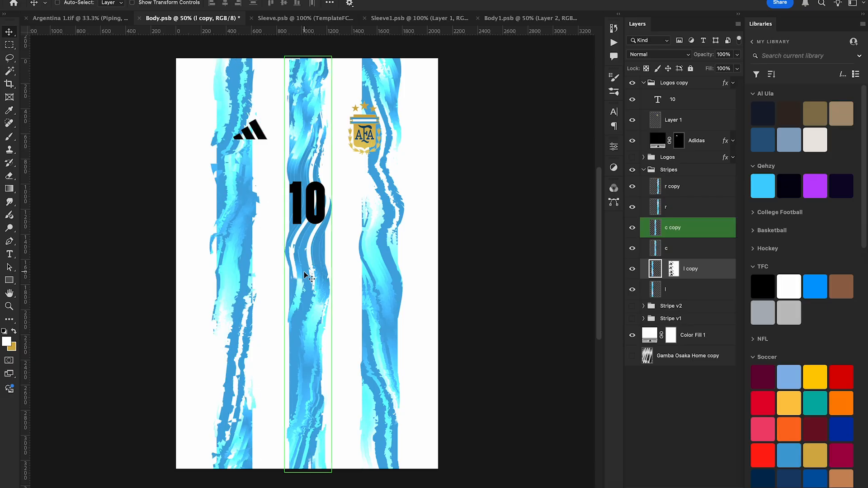
Load the l copy mask as a selection, apply it as a mask on the c copy layer and unlink it
{"action": "left_click", "coordinate": [673, 270], "text": "ctrl"}
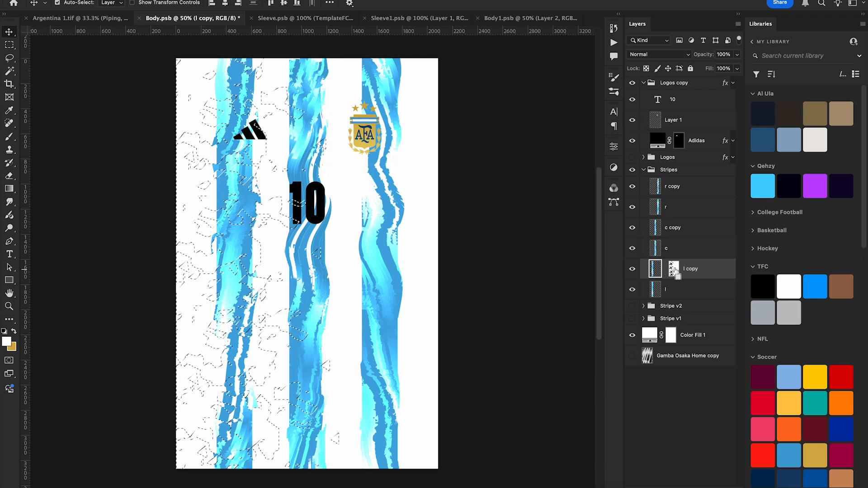
{"action": "left_click", "coordinate": [688, 228]}
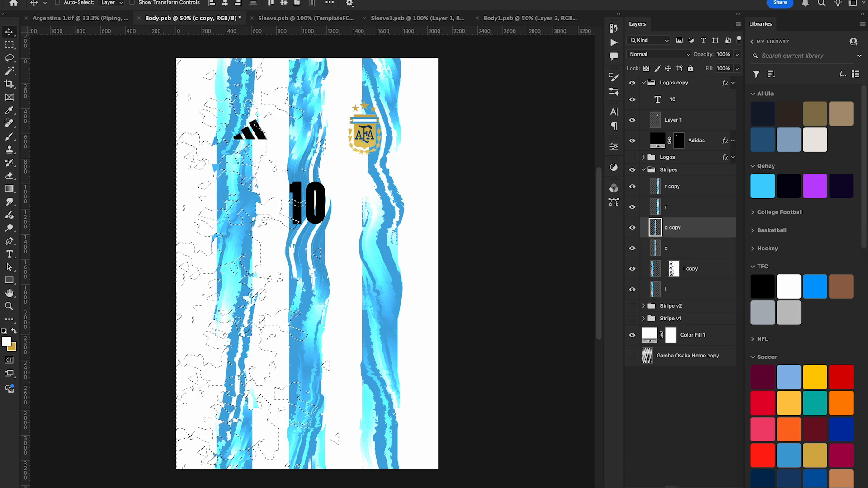
{"action": "left_click", "coordinate": [672, 486]}
{"action": "left_click", "coordinate": [664, 228]}
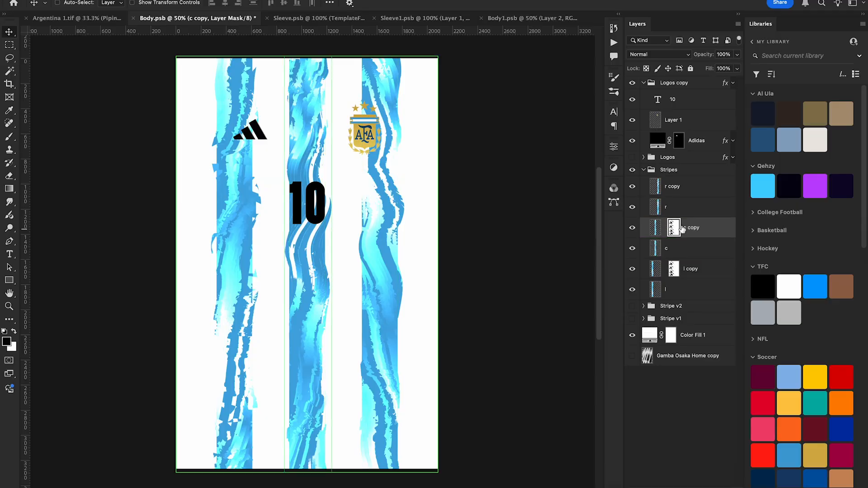
Shift the c copy layer's unlinked mask to the right so its shattered shapes cover the center stripe
{"action": "key", "text": "ctrl+t"}
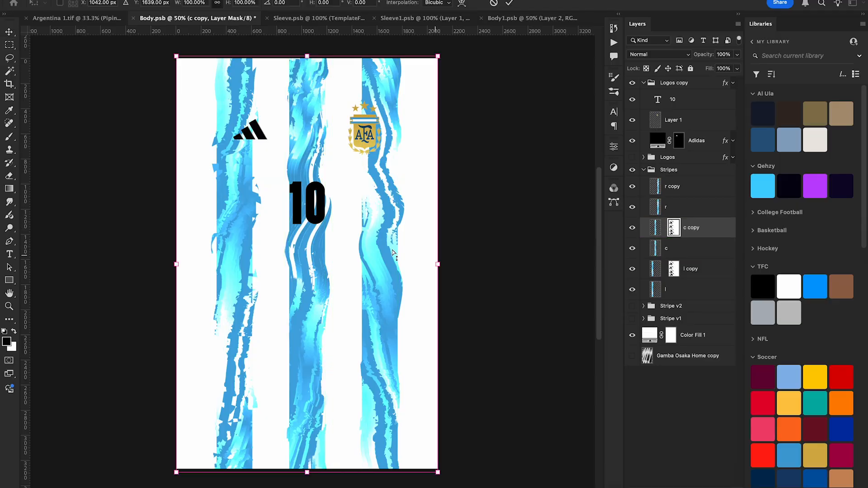
{"action": "left_click_drag", "start_coordinate": [279, 239], "coordinate": [304, 239]}
{"action": "key", "text": "Return"}
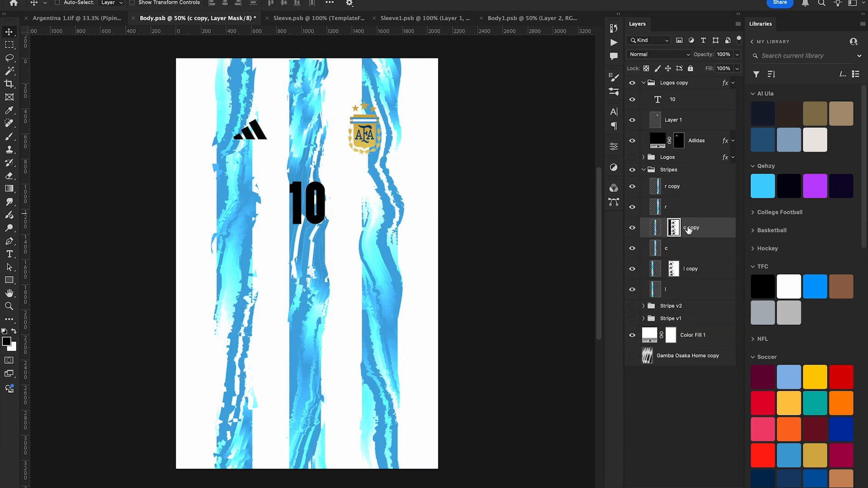
Slightly widen the c copy stripe artwork with Free Transform, independently of its mask
{"action": "left_click", "coordinate": [655, 230]}
{"action": "key", "text": "ctrl+t"}
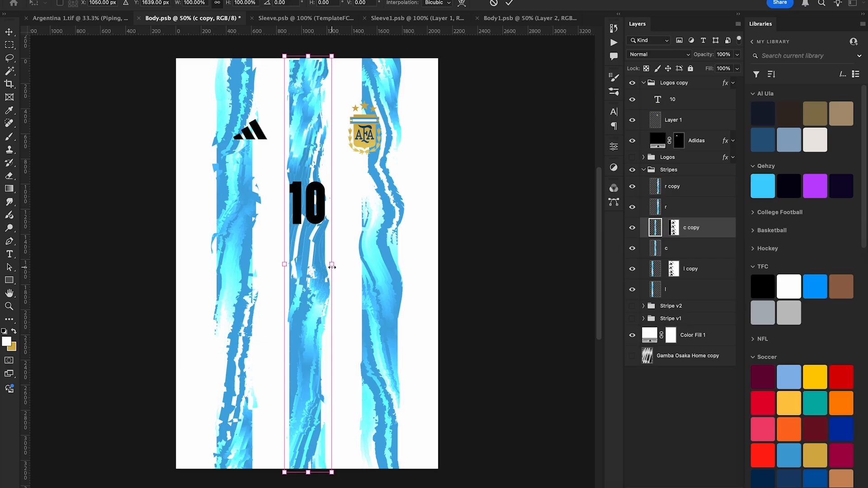
{"action": "left_click_drag", "start_coordinate": [331, 267], "coordinate": [335, 268]}
{"action": "key", "text": "Return"}
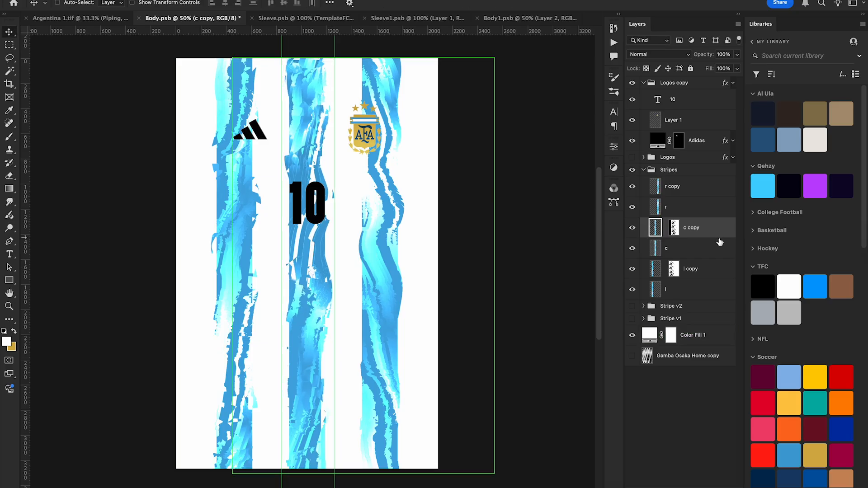
Invert the layer masks of the c copy and l copy layers
{"action": "left_click", "coordinate": [673, 230]}
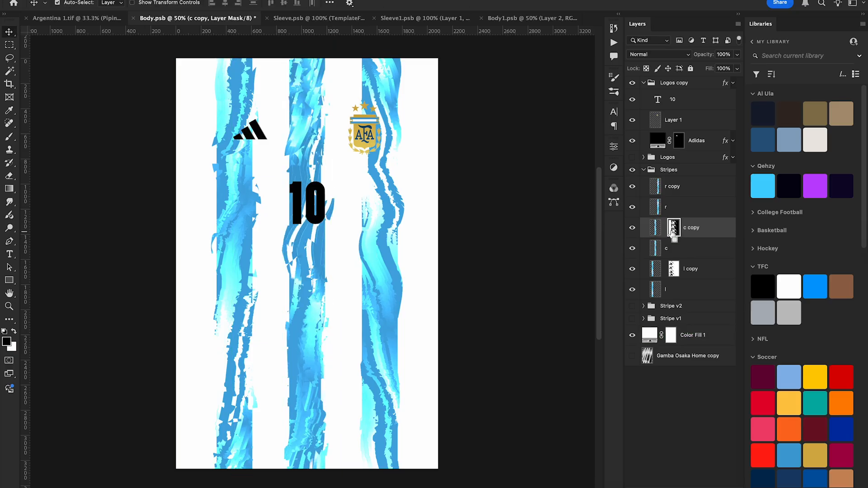
{"action": "left_click_drag", "start_coordinate": [673, 229], "coordinate": [674, 271]}
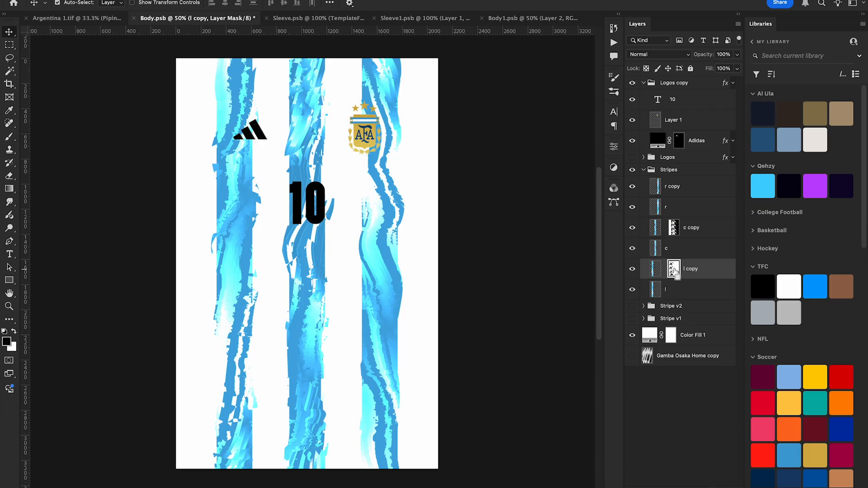
{"action": "key", "text": "super+i"}
{"action": "key", "text": "super+i"}
{"action": "key", "text": "super+i"}
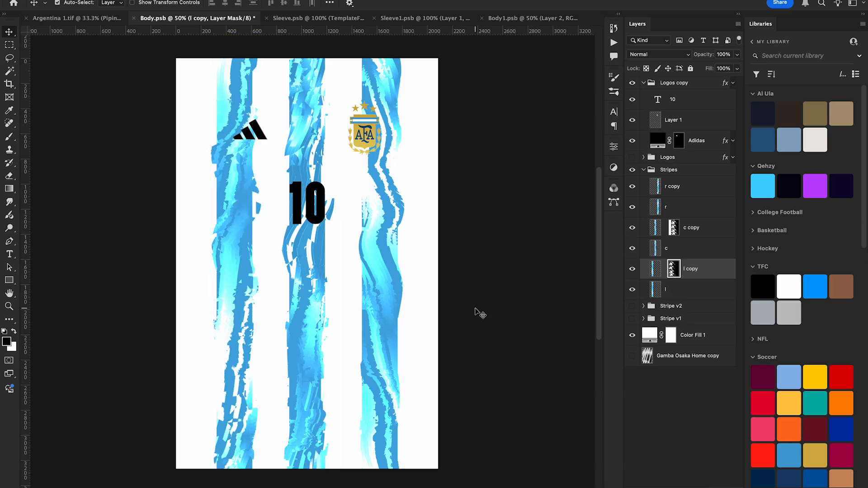
Enlarge the l copy layer mask to about 150.85% and move it upward over the left stripe
{"action": "key", "text": "super+t"}
{"action": "left_click_drag", "start_coordinate": [339, 264], "coordinate": [379, 270]}
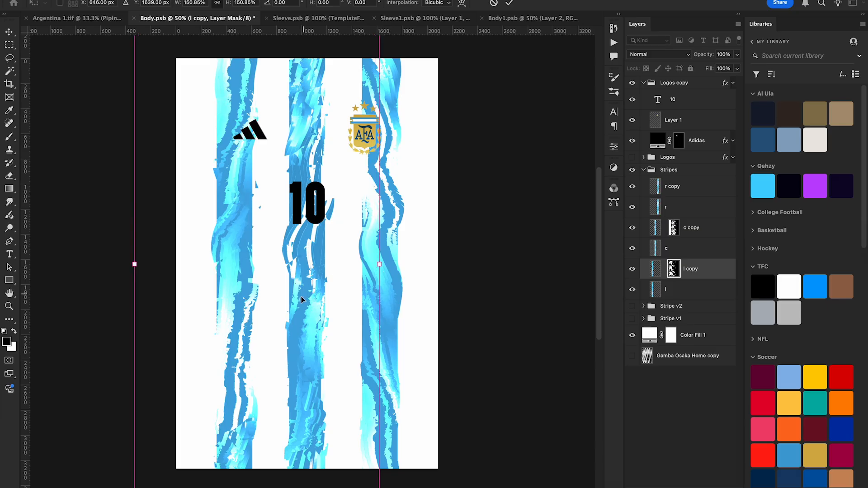
{"action": "left_click_drag", "start_coordinate": [301, 297], "coordinate": [301, 254]}
{"action": "key", "text": "Return"}
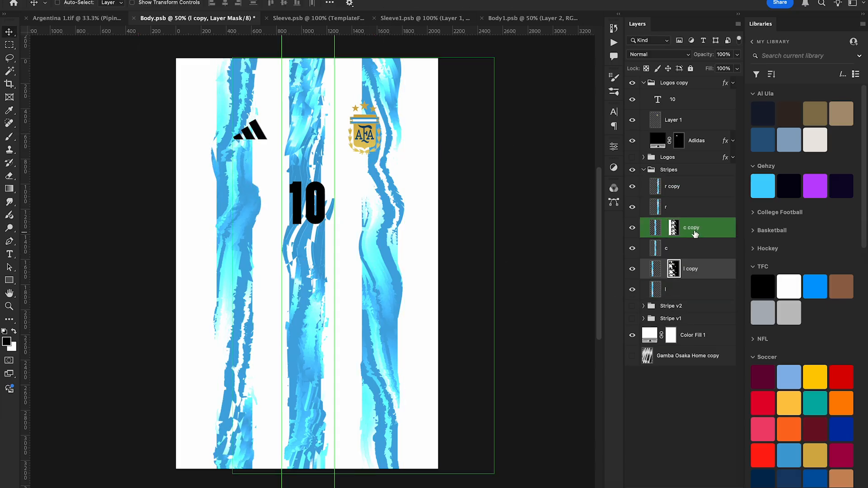
Replace the c copy layer mask with a new one and stamp black shattered shapes down the center stripe
{"action": "right_click", "coordinate": [674, 227]}
{"action": "left_click", "coordinate": [692, 243]}
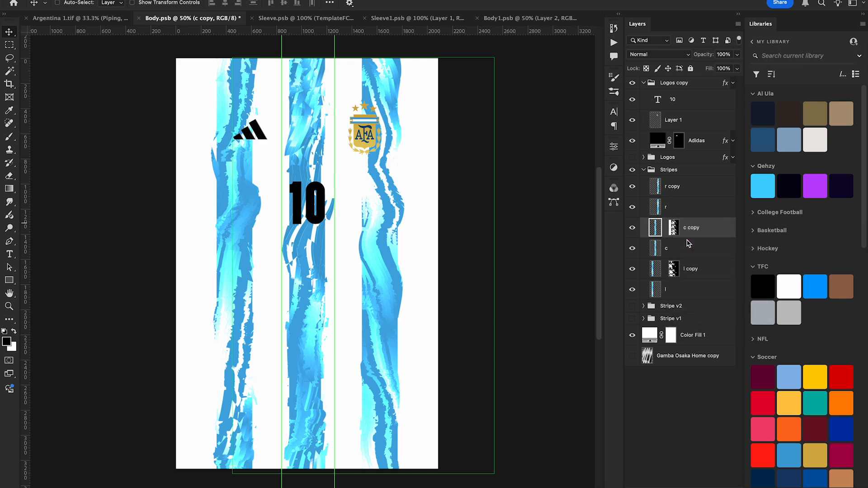
{"action": "left_click", "coordinate": [684, 469]}
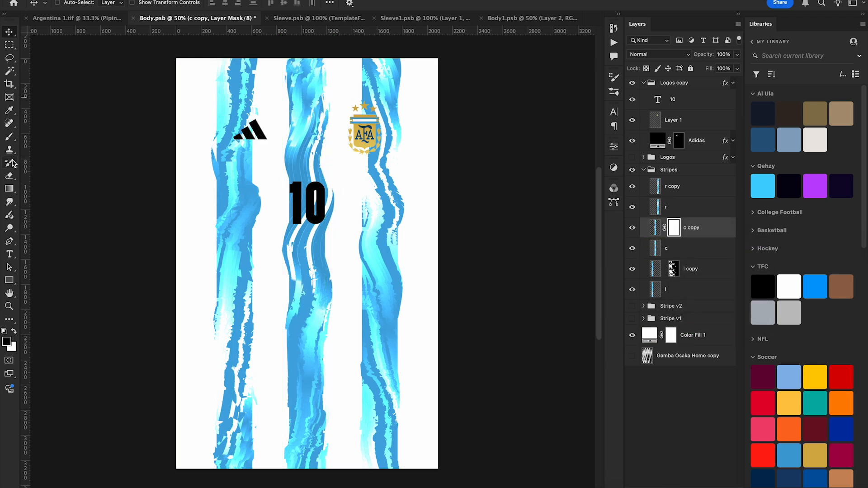
{"action": "left_click", "coordinate": [10, 137]}
{"action": "left_click", "coordinate": [292, 126]}
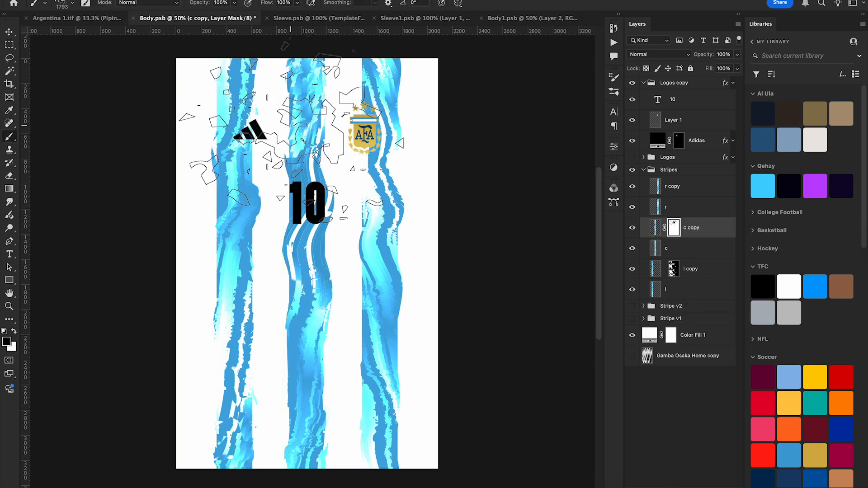
{"action": "mouse_move", "coordinate": [298, 226]}
{"action": "left_mouse_down"}
{"action": "mouse_move", "coordinate": [306, 310]}
{"action": "mouse_move", "coordinate": [266, 310]}
{"action": "mouse_move", "coordinate": [329, 391]}
{"action": "mouse_move", "coordinate": [316, 400]}
{"action": "left_mouse_up"}
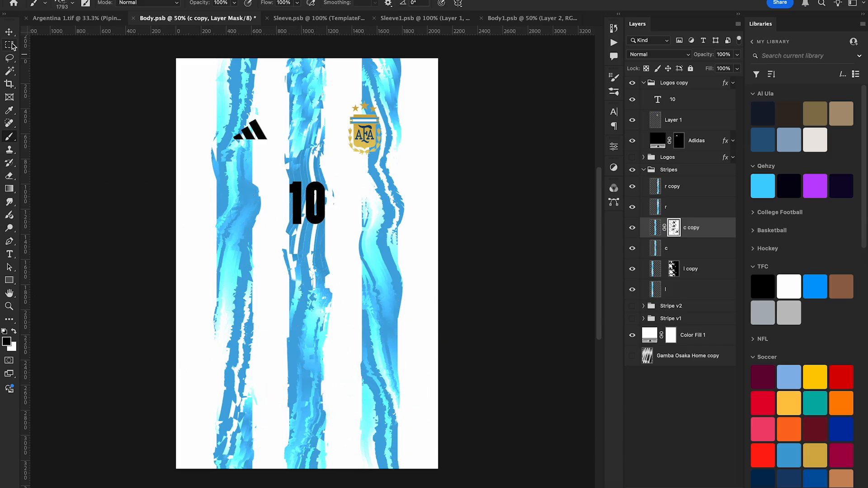
Unlink the c copy layer mask and enlarge it to about 132.91%
{"action": "key", "text": "v"}
{"action": "key", "text": "ctrl+t"}
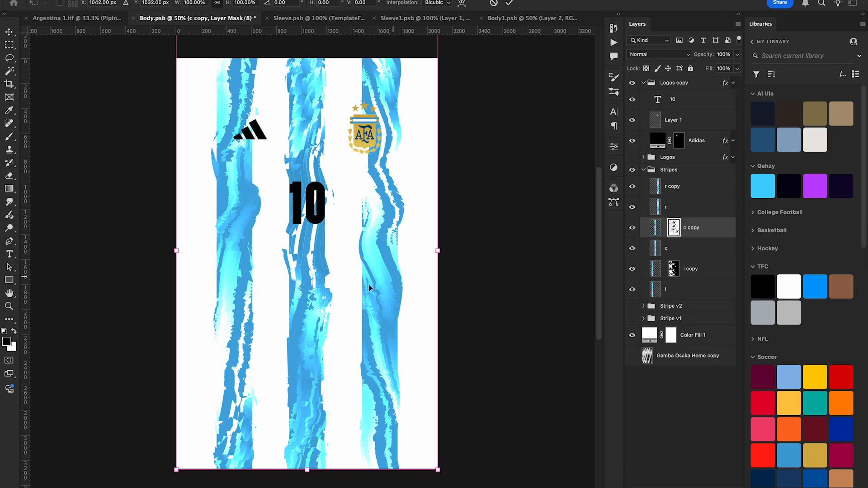
{"action": "left_click_drag", "start_coordinate": [438, 251], "coordinate": [483, 251]}
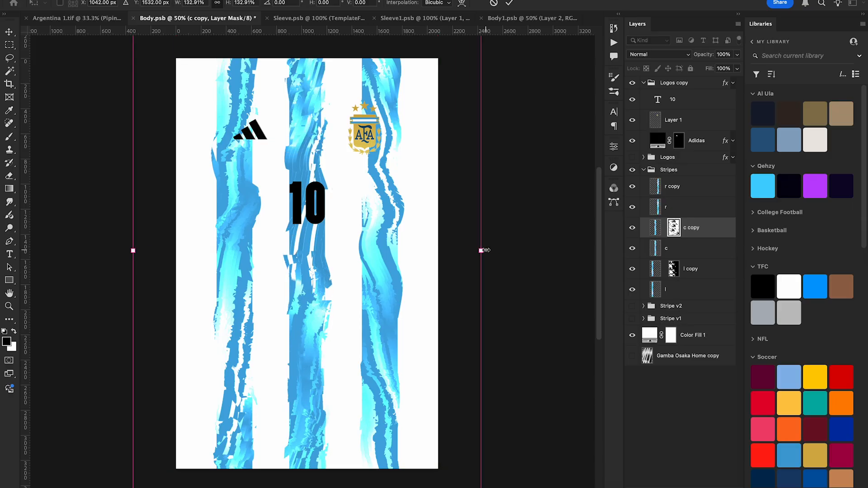
{"action": "key", "text": "Return"}
Widen the c copy stripe artwork slightly more with Free Transform, leaving its mask out of the change
{"action": "key", "text": "ctrl+2"}
{"action": "key", "text": "ctrl+t"}
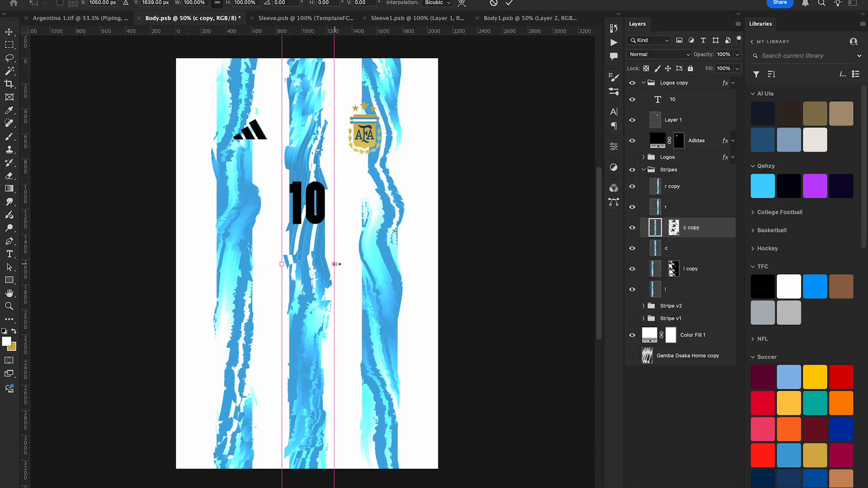
{"action": "mouse_move", "coordinate": [334, 264]}
{"action": "left_mouse_down"}
{"action": "mouse_move", "coordinate": [343, 246]}
{"action": "mouse_move", "coordinate": [338, 259]}
{"action": "left_mouse_up"}
{"action": "key", "text": "Return"}
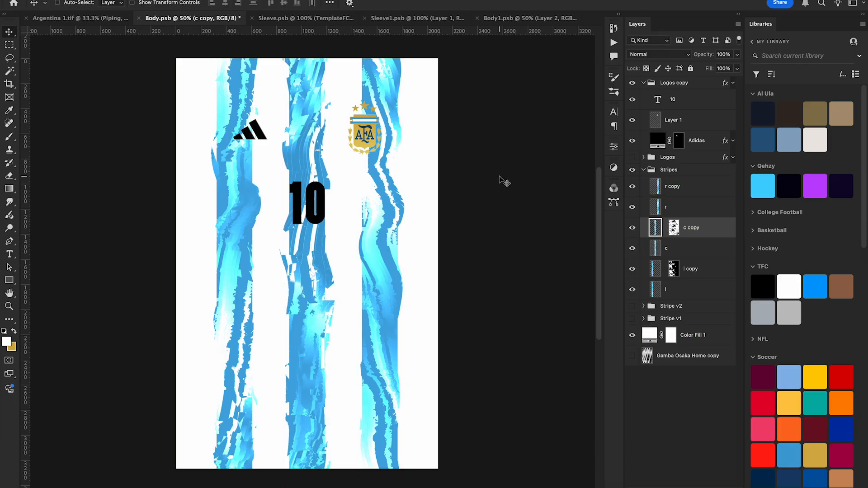
Add a mask to the r copy layer and stamp black shattered shapes down the right stripe
{"action": "left_click", "coordinate": [681, 187]}
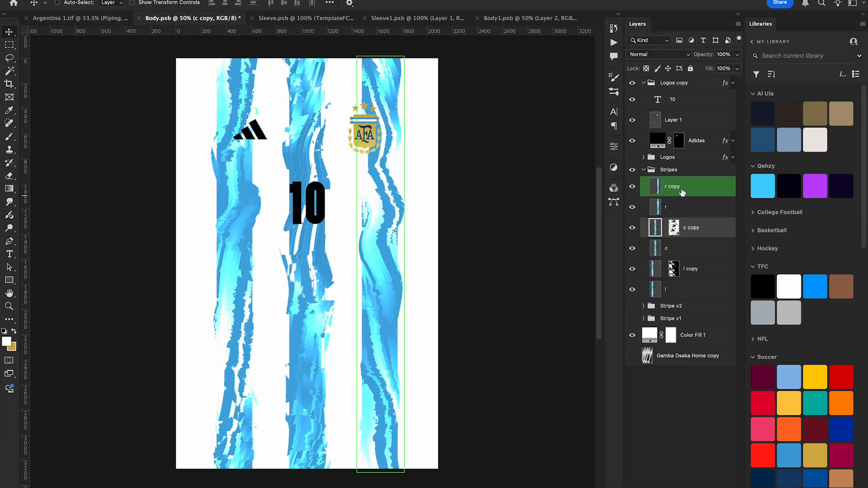
{"action": "left_click", "coordinate": [671, 486]}
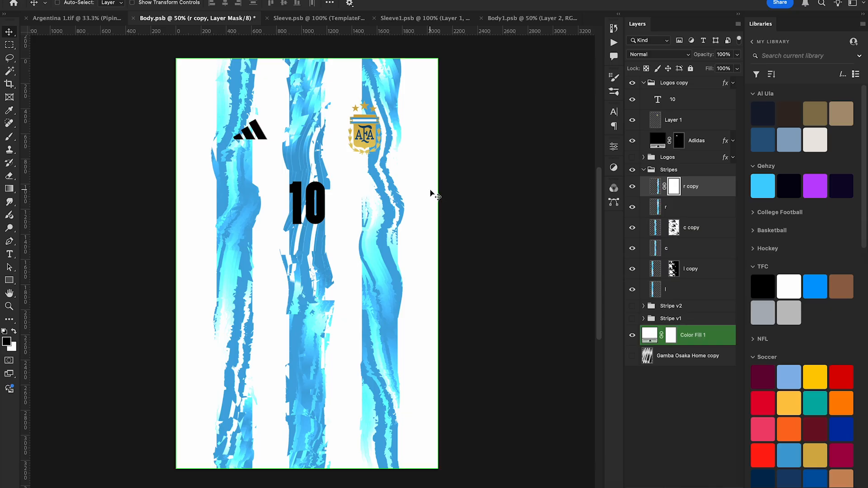
{"action": "key", "text": "b"}
{"action": "left_click", "coordinate": [327, 135]}
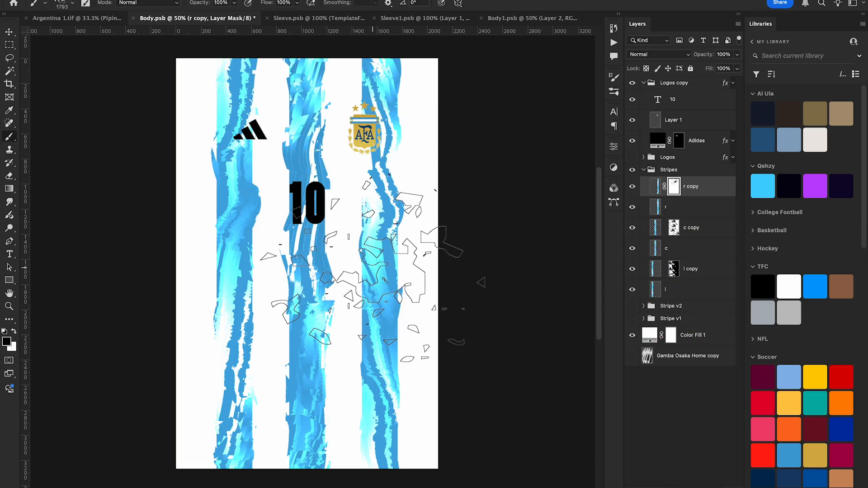
{"action": "left_click", "coordinate": [372, 267]}
{"action": "left_click", "coordinate": [349, 355]}
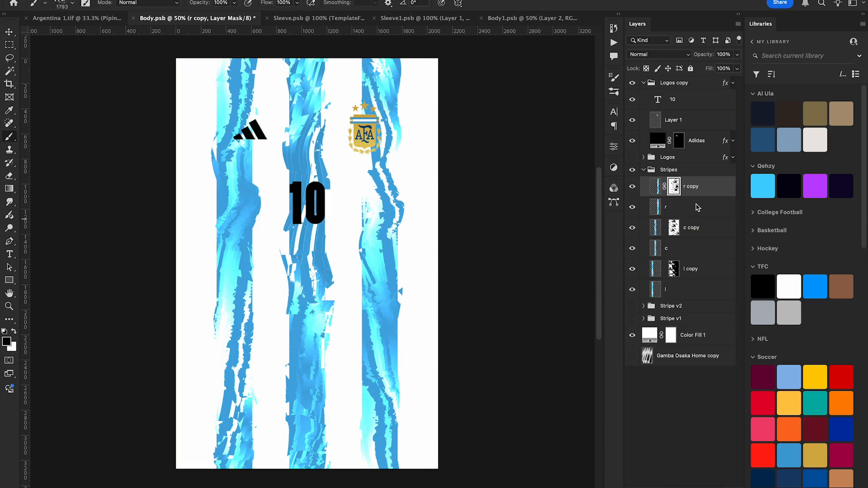
Invert the layer masks of the r copy and c copy layers
{"action": "left_click", "coordinate": [674, 228]}
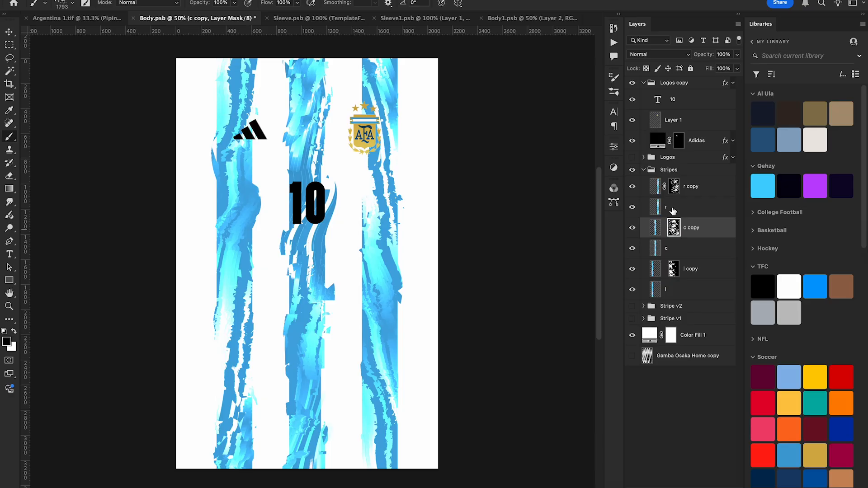
Unlink the r copy layer mask and enlarge it with Free Transform
{"action": "left_click", "coordinate": [673, 187]}
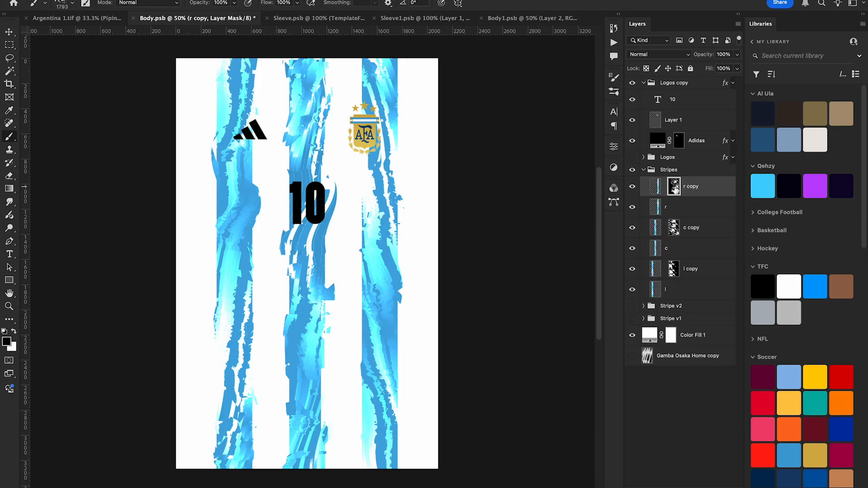
{"action": "key", "text": "ctrl+t"}
{"action": "left_click_drag", "start_coordinate": [438, 257], "coordinate": [456, 257]}
{"action": "key", "text": "Return"}
Widen the r copy stripe artwork slightly without its mask, and relink the masks of the three stripe copies
{"action": "left_click", "coordinate": [656, 187]}
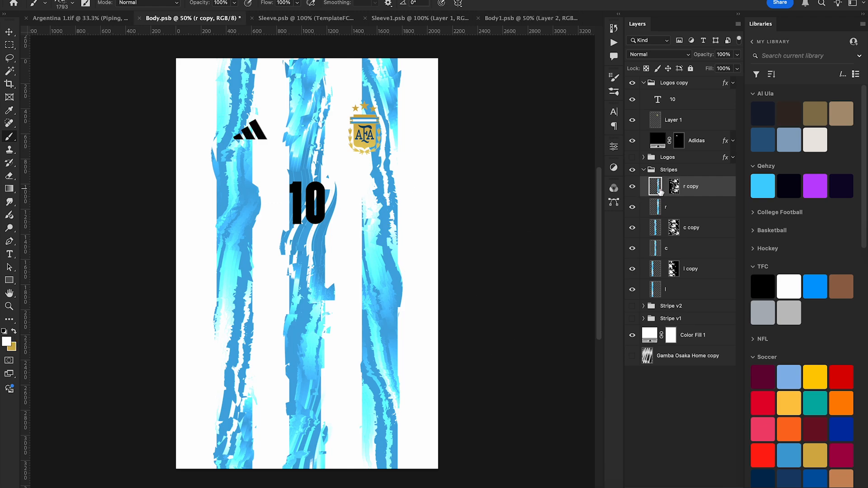
{"action": "key", "text": "ctrl+t"}
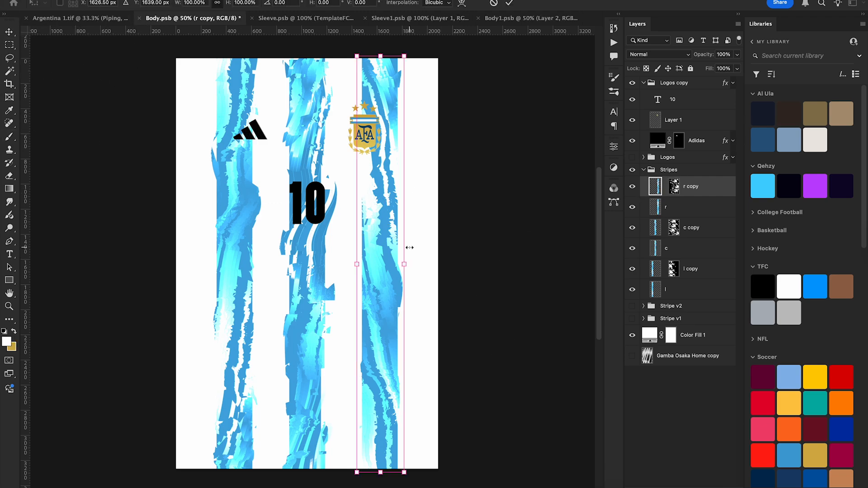
{"action": "left_click_drag", "start_coordinate": [405, 263], "coordinate": [409, 264]}
{"action": "key", "text": "Return"}
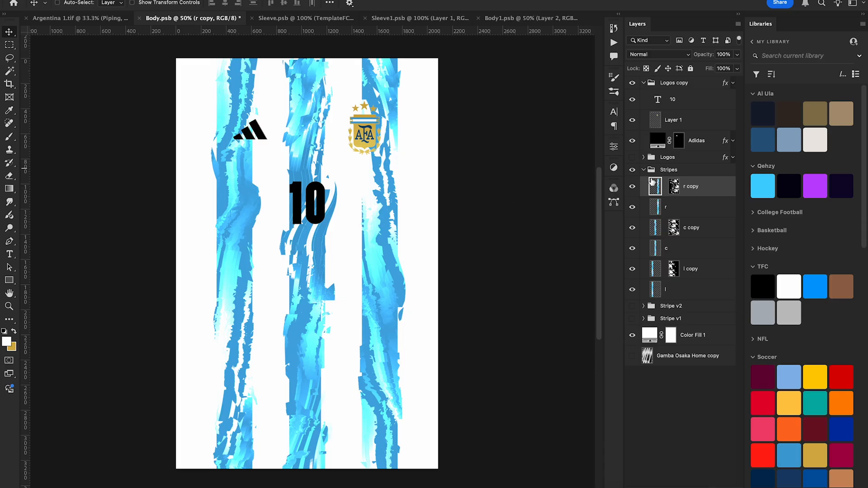
{"action": "left_click_drag", "start_coordinate": [652, 181], "coordinate": [698, 291]}
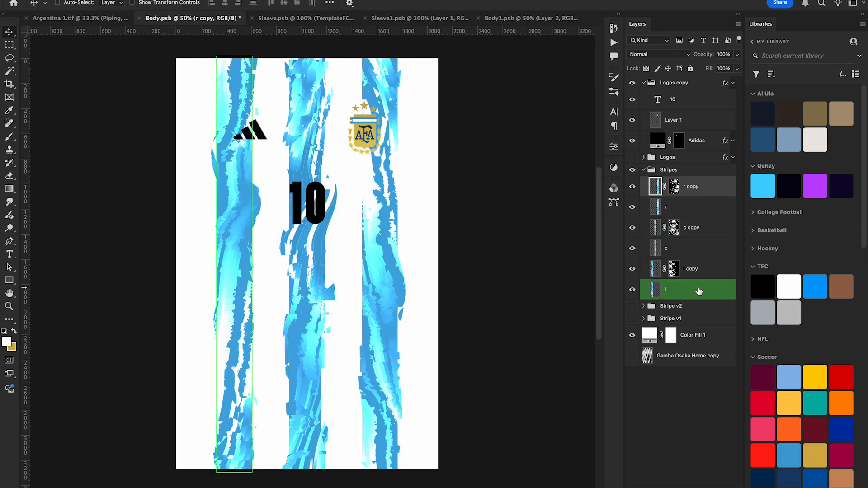
Save Body.psb and check the shattered stripes on the Argentina 1.tif shirt mockup
{"action": "key", "text": "super+s"}
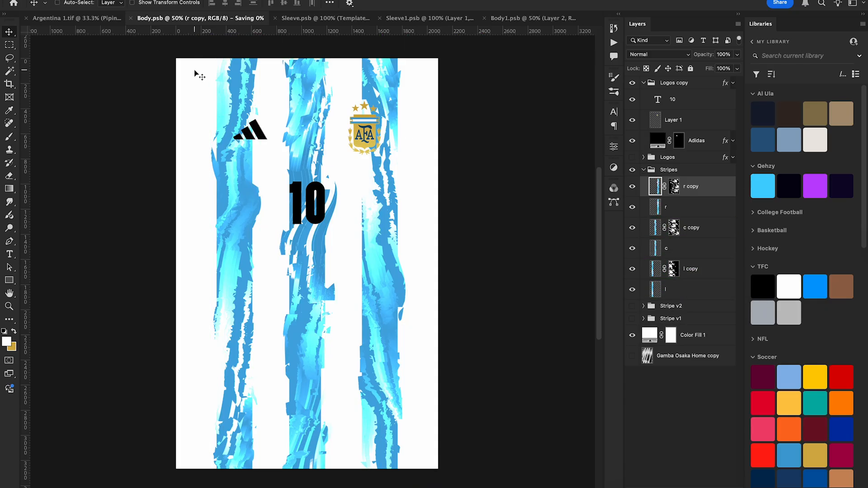
{"action": "left_click", "coordinate": [70, 19]}
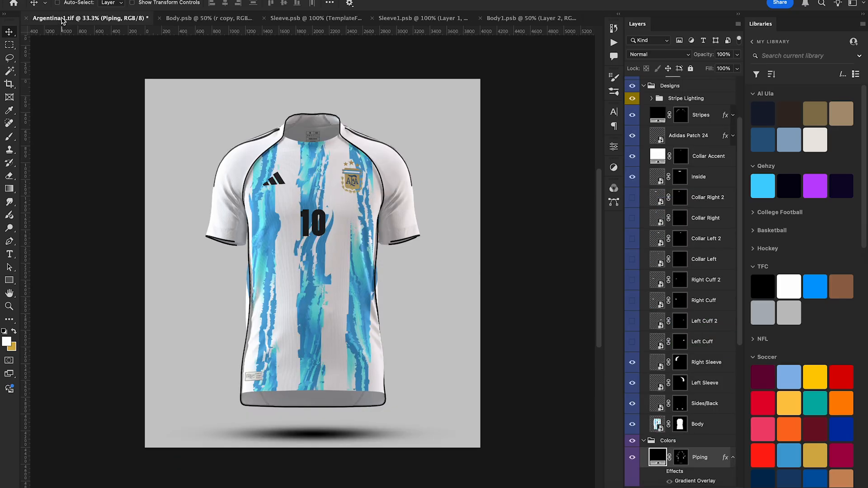
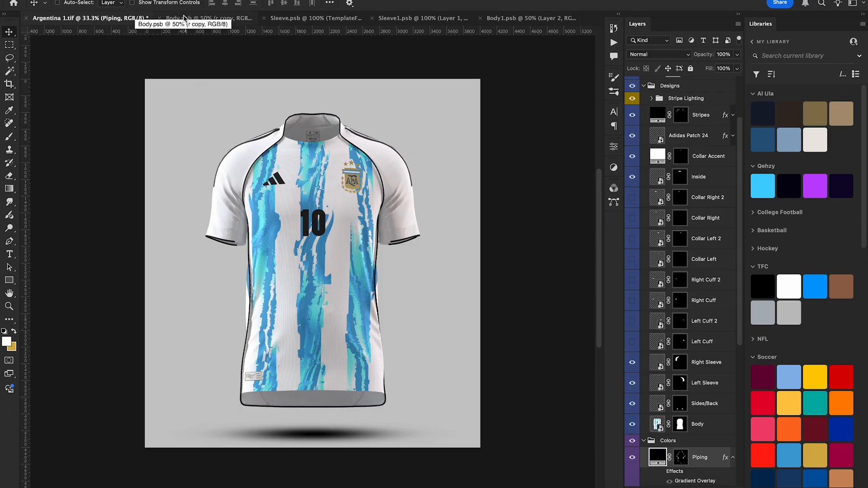
{"action": "left_click", "coordinate": [183, 17]}
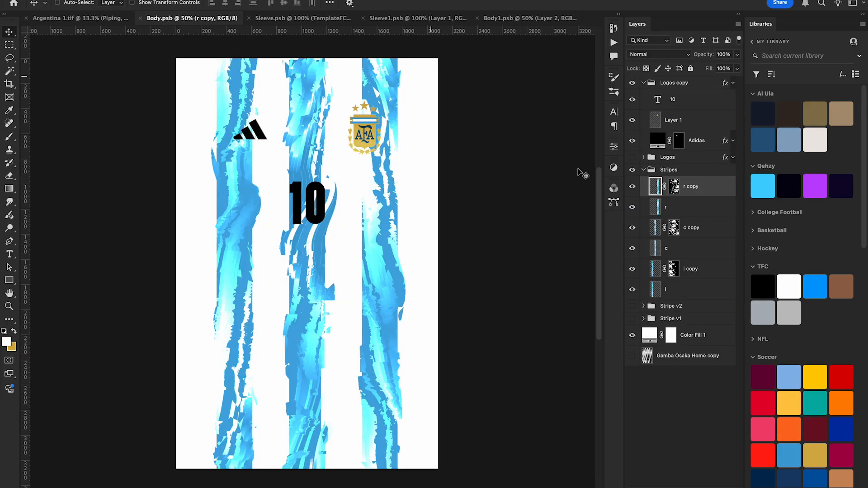
Delete the r copy, c copy and l copy layers and check the saved plain stripes on the Argentina 1.tif mockup
{"action": "left_click", "coordinate": [701, 192], "text": "super"}
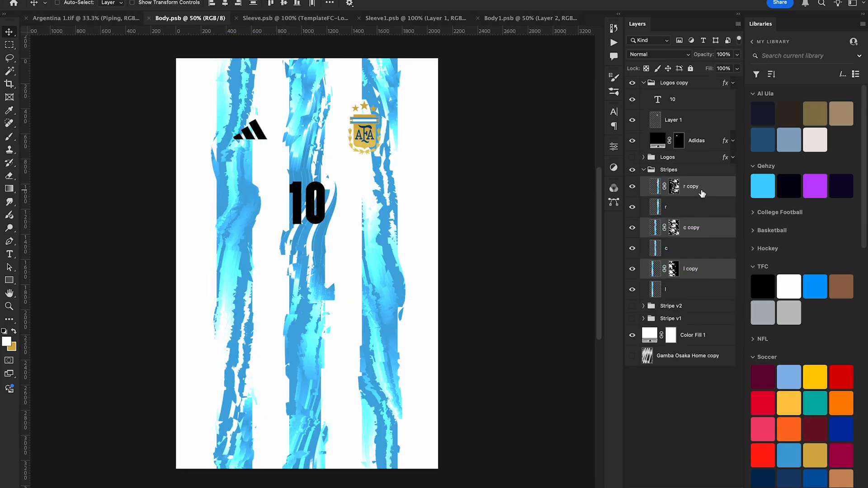
{"action": "key", "text": "Delete"}
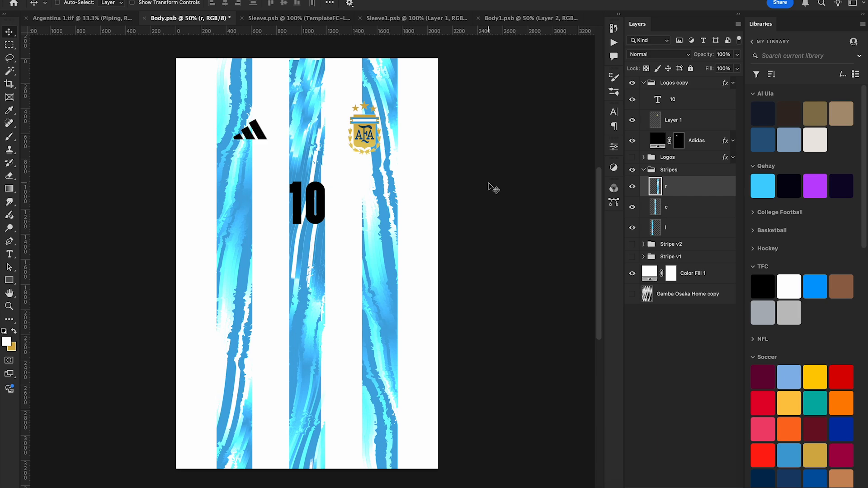
{"action": "left_click", "coordinate": [56, 19]}
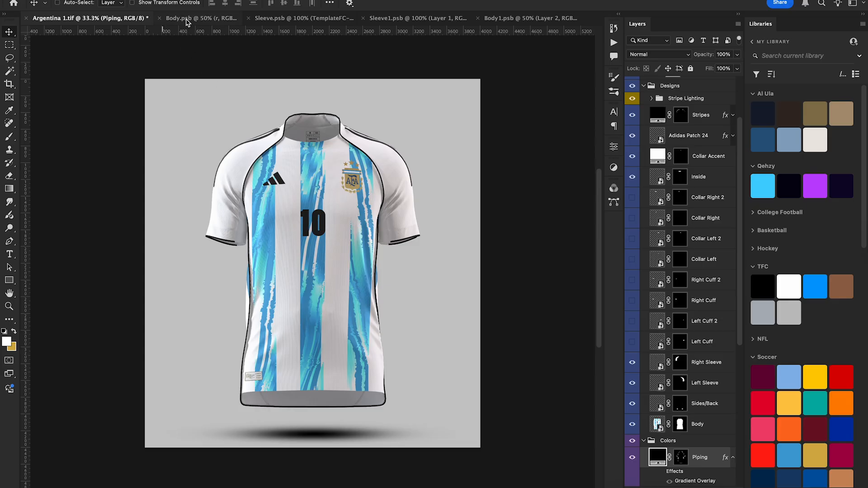
Duplicate the Stripes group in Body.psb, merge the duplicate into a single layer, and hide the original group
{"action": "left_click", "coordinate": [186, 18]}
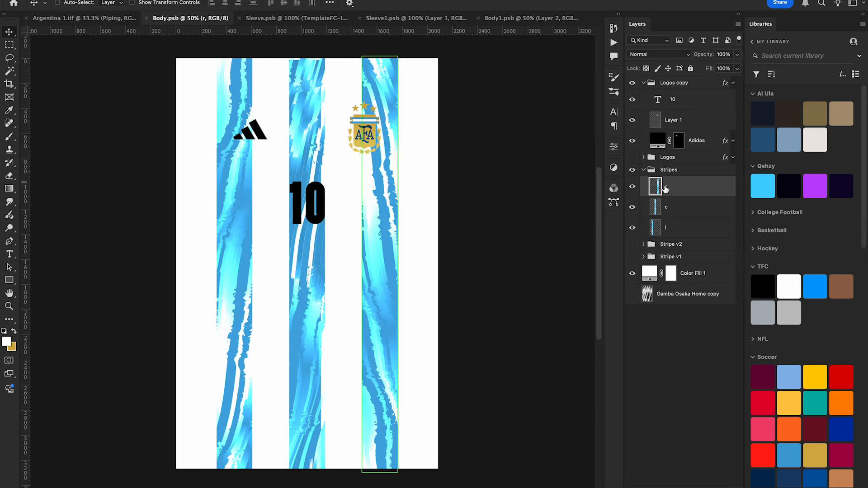
{"action": "left_click", "coordinate": [644, 170]}
{"action": "key", "text": "super+j"}
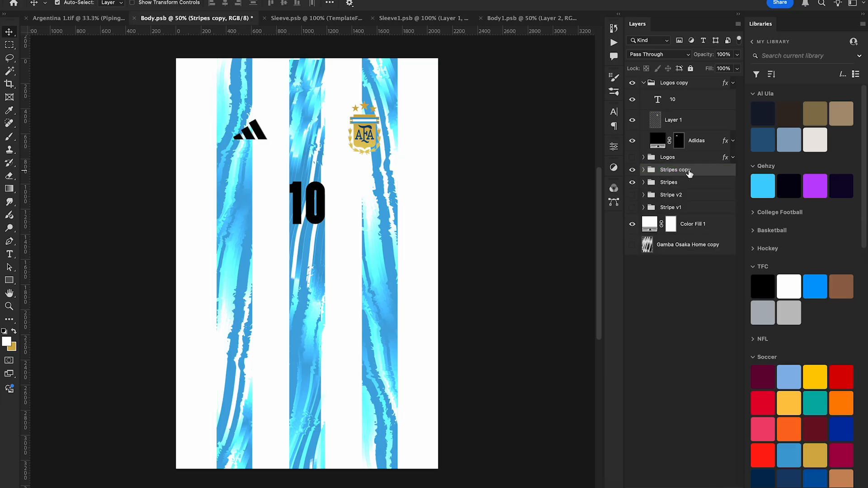
{"action": "key", "text": "super+e"}
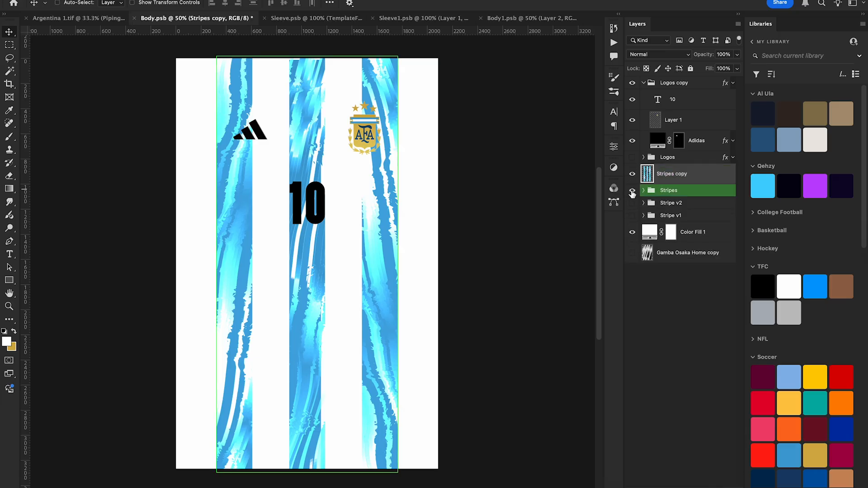
{"action": "left_click", "coordinate": [632, 190]}
{"action": "left_click", "coordinate": [249, 0]}
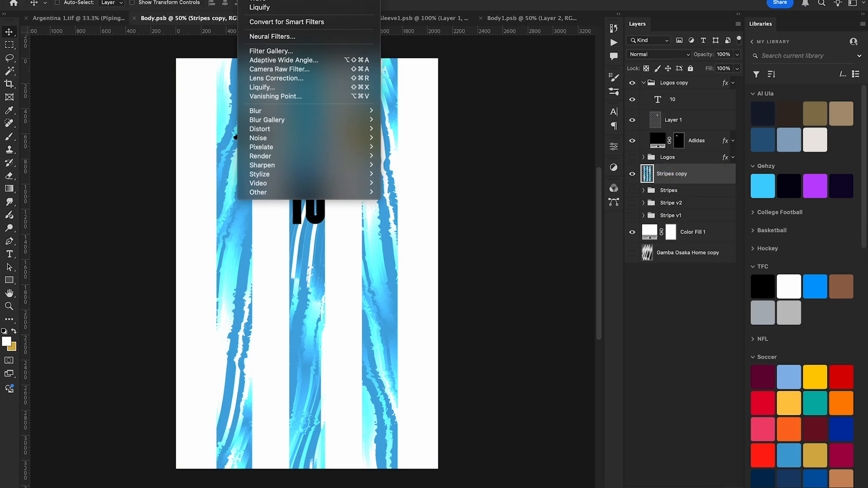
{"action": "key", "text": "Escape"}
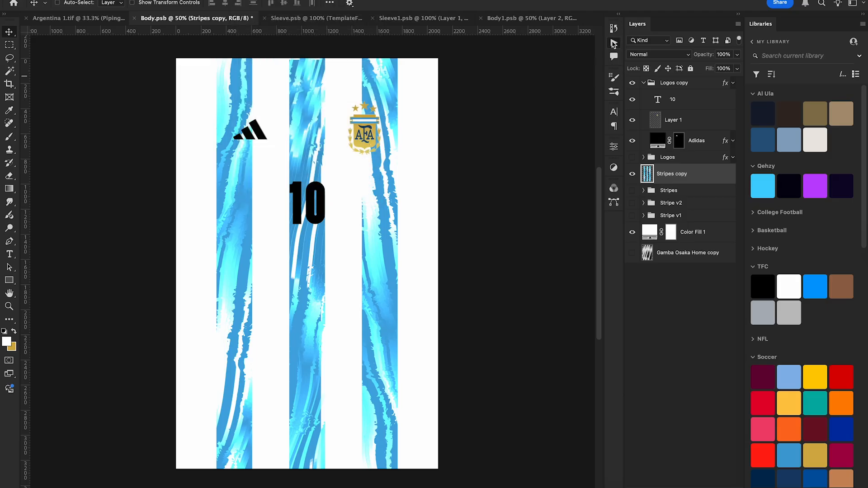
{"action": "left_click", "coordinate": [614, 43]}
{"action": "left_click", "coordinate": [613, 44]}
Duplicate the merged stripes layer and shift the lower Stripes copy left until its stripes fill the white gaps
{"action": "key", "text": "super+j"}
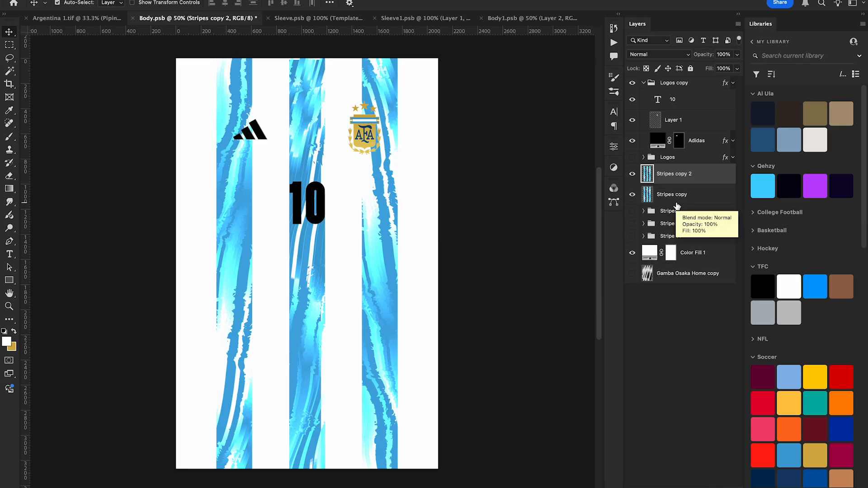
{"action": "left_click", "coordinate": [675, 197]}
{"action": "left_click_drag", "start_coordinate": [388, 225], "coordinate": [373, 227]}
{"action": "key", "text": "Right"}
{"action": "key", "text": "Right"}
{"action": "key", "text": "Right"}
{"action": "key", "text": "Right"}
{"action": "key", "text": "Right"}
{"action": "key", "text": "Right"}
{"action": "key", "text": "Right"}
{"action": "key", "text": "Right"}
{"action": "key", "text": "Right"}
{"action": "key", "text": "Right"}
{"action": "key", "text": "Right"}
{"action": "key", "text": "Right"}
{"action": "key", "text": "Right"}
{"action": "key", "text": "Right"}
{"action": "key", "text": "Right"}
{"action": "key", "text": "Right"}
{"action": "key", "text": "Right"}
{"action": "key", "text": "Right"}
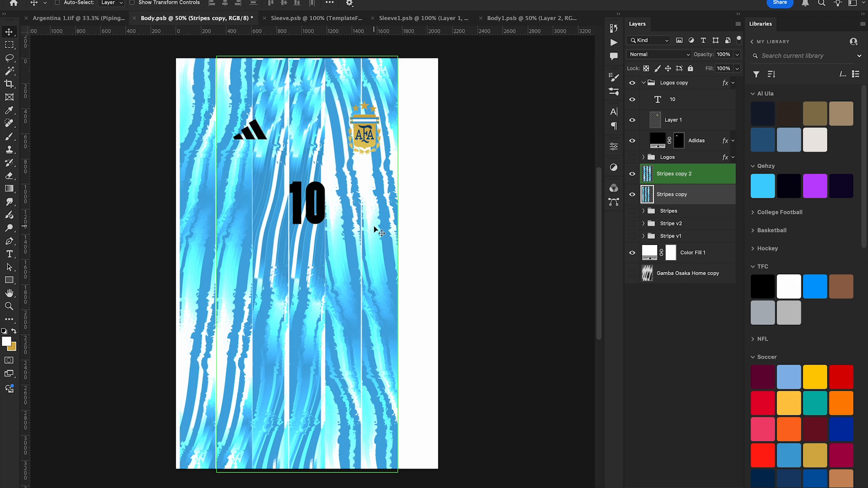
Flip the shifted Stripes copy layer vertically
{"action": "key", "text": "ctrl+t"}
{"action": "right_click", "coordinate": [281, 250]}
{"action": "left_click", "coordinate": [330, 470]}
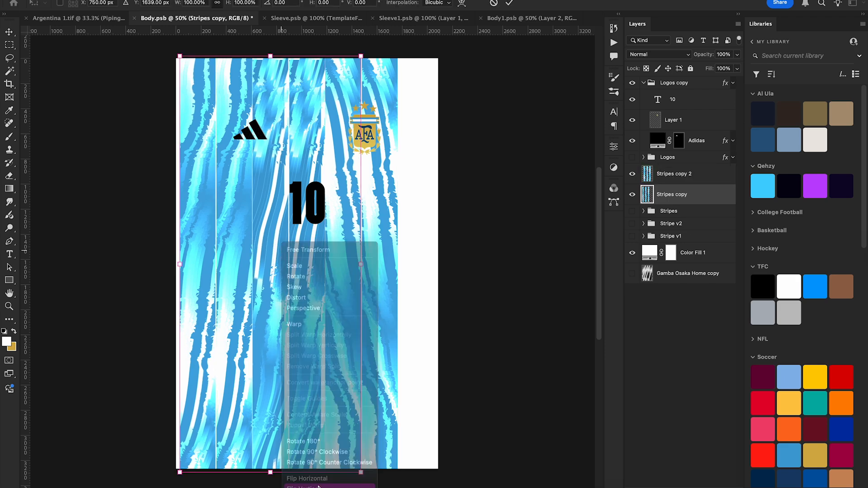
{"action": "key", "text": "Return"}
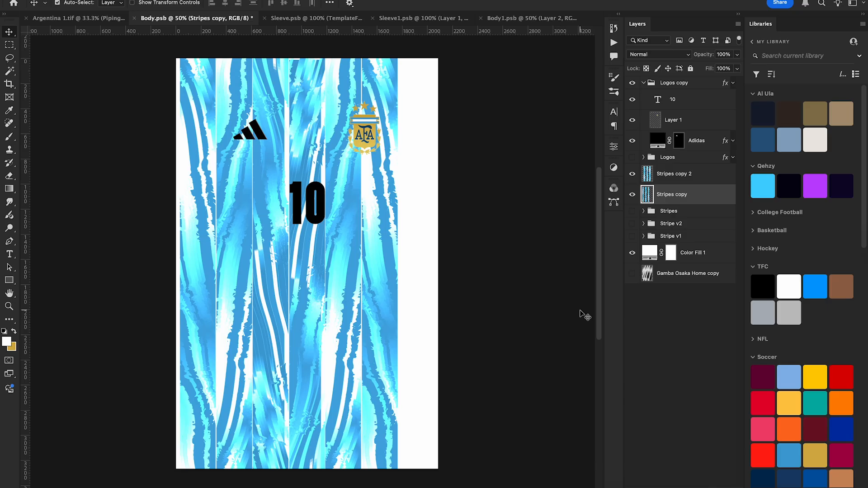
Duplicate the Stripes copy layer, move the duplicate right to fill the empty right edge, and flip it vertically
{"action": "key", "text": "ctrl+j"}
{"action": "left_click_drag", "start_coordinate": [192, 240], "coordinate": [418, 244]}
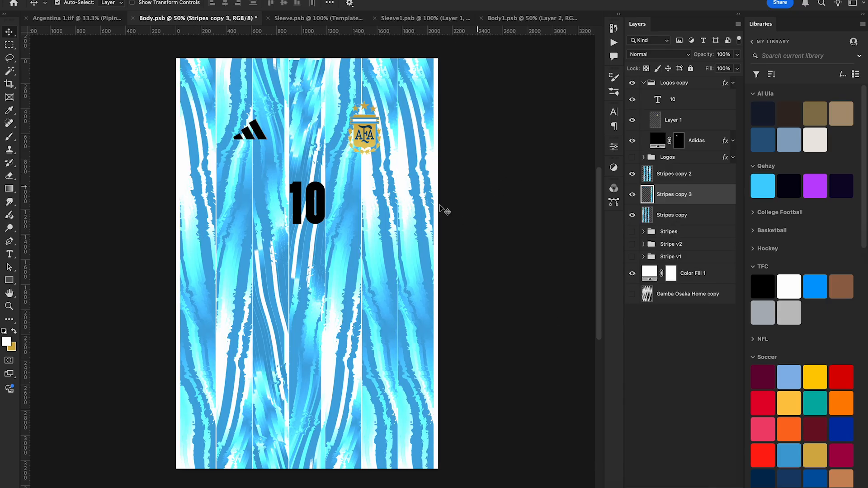
{"action": "key", "text": "super+t"}
{"action": "right_click", "coordinate": [407, 212]}
{"action": "left_click", "coordinate": [455, 459]}
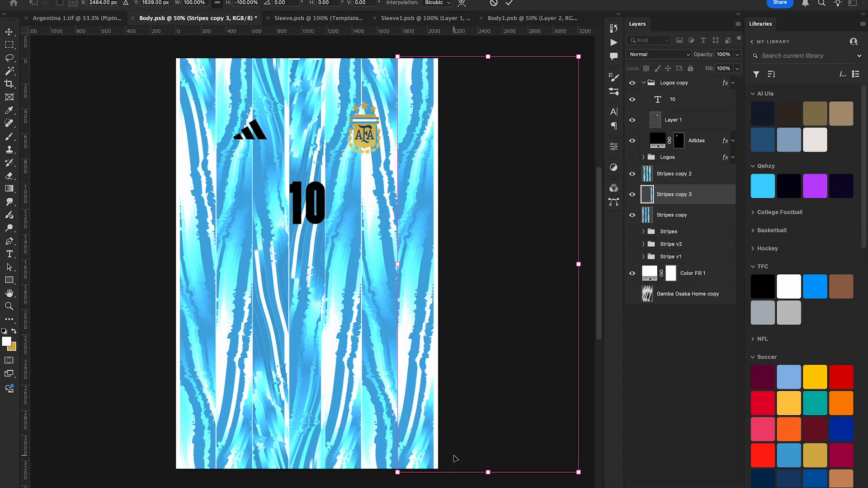
{"action": "key", "text": "Return"}
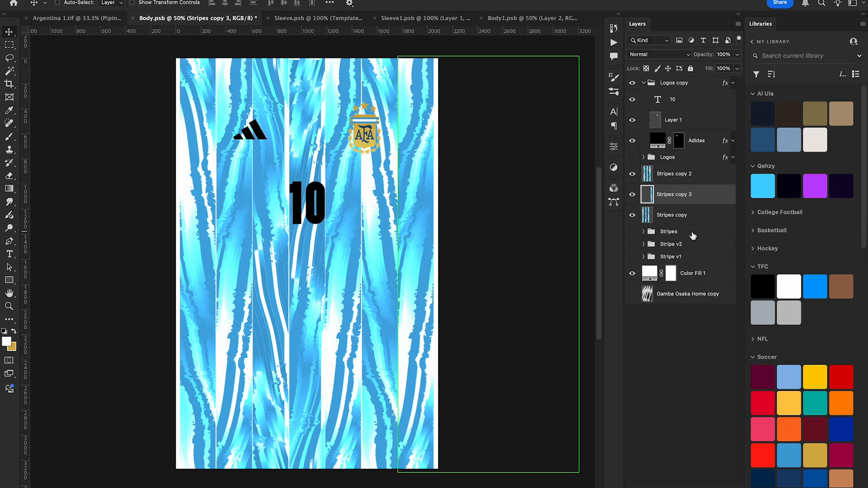
Merge Stripes copy and Stripes copy 3, and replace the merged layer with a new copy trimmed to the canvas
{"action": "left_click", "coordinate": [694, 216], "text": "shift"}
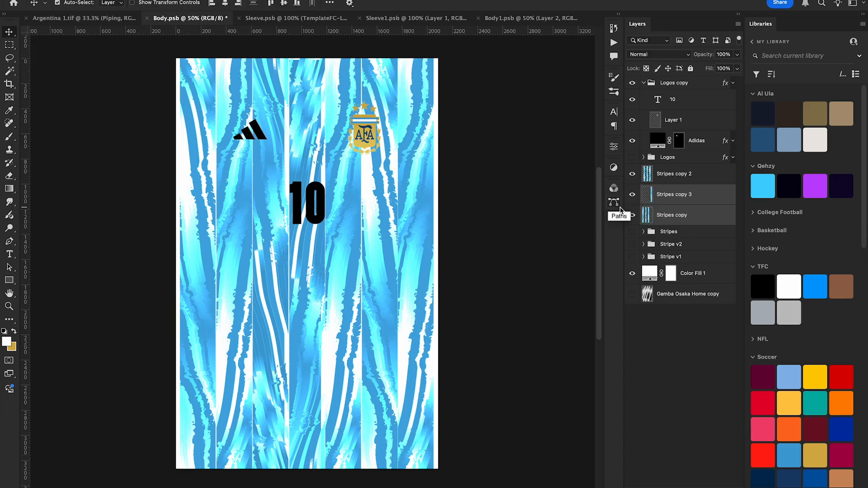
{"action": "key", "text": "ctrl+e"}
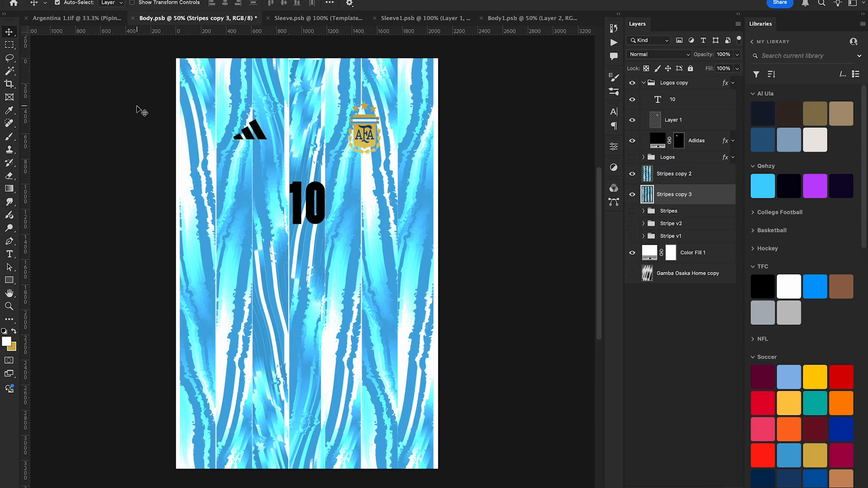
{"action": "key", "text": "ctrl+shift+alt+e"}
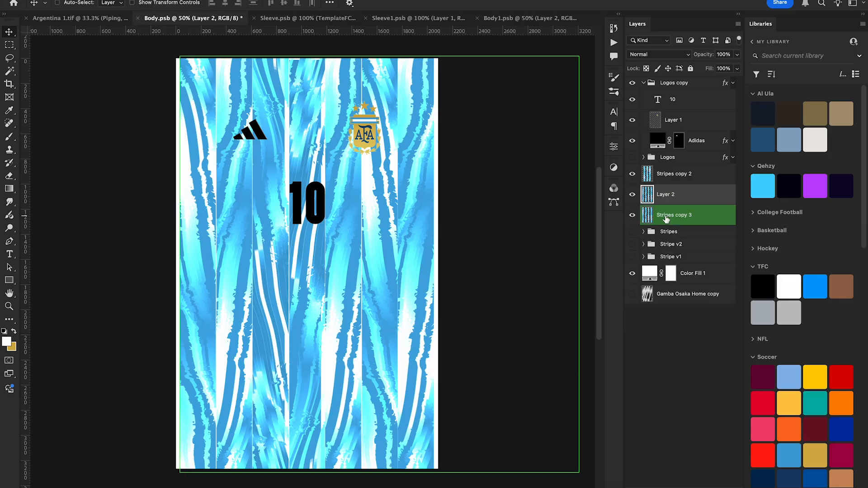
{"action": "left_click", "coordinate": [666, 216]}
{"action": "key", "text": "Delete"}
Move Layer 2 down slightly with Free Transform to a Y position of 1639 px
{"action": "key", "text": "ctrl+t"}
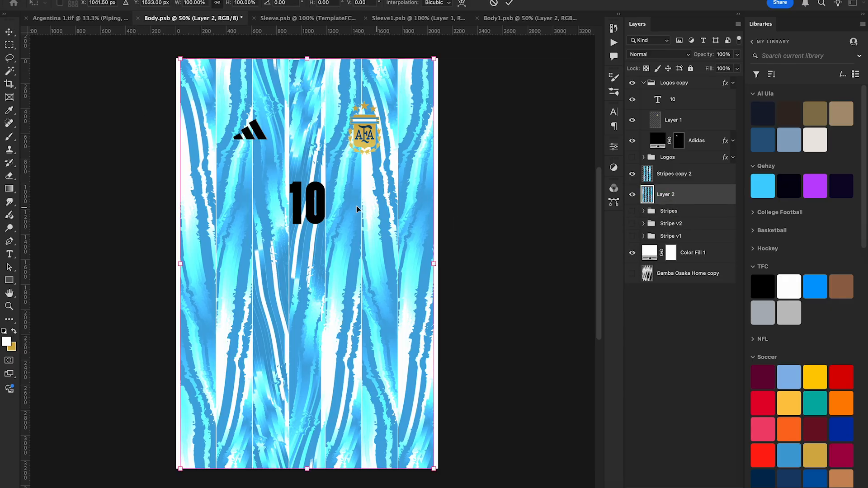
{"action": "left_click_drag", "start_coordinate": [342, 209], "coordinate": [343, 210]}
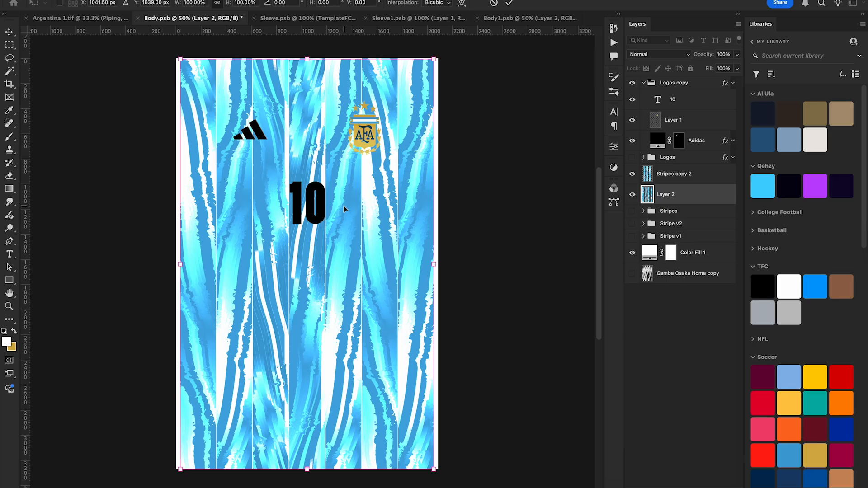
{"action": "key", "text": "Return"}
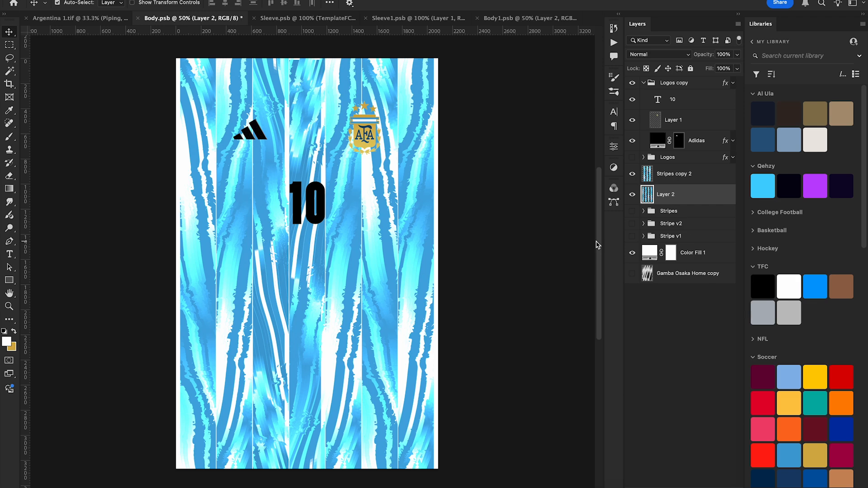
Desaturate Layer 2 completely with Hue/Saturation, setting Saturation to -100
{"action": "key", "text": "super+u"}
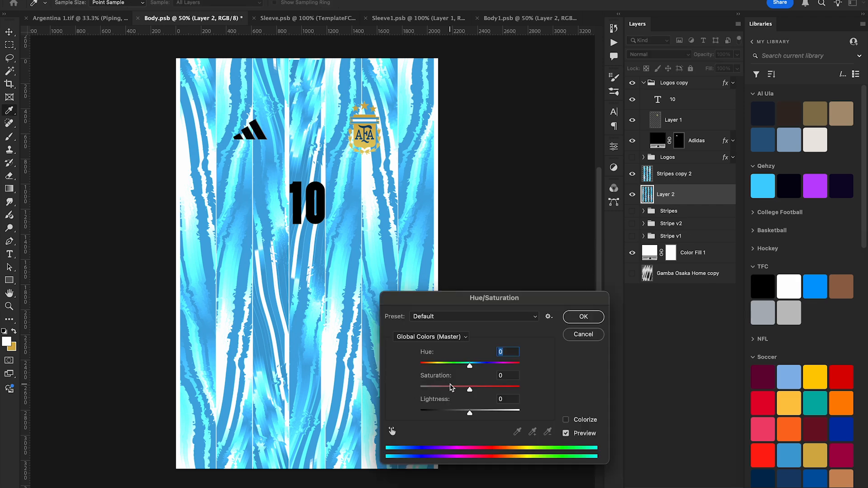
{"action": "left_click_drag", "start_coordinate": [450, 387], "coordinate": [348, 348]}
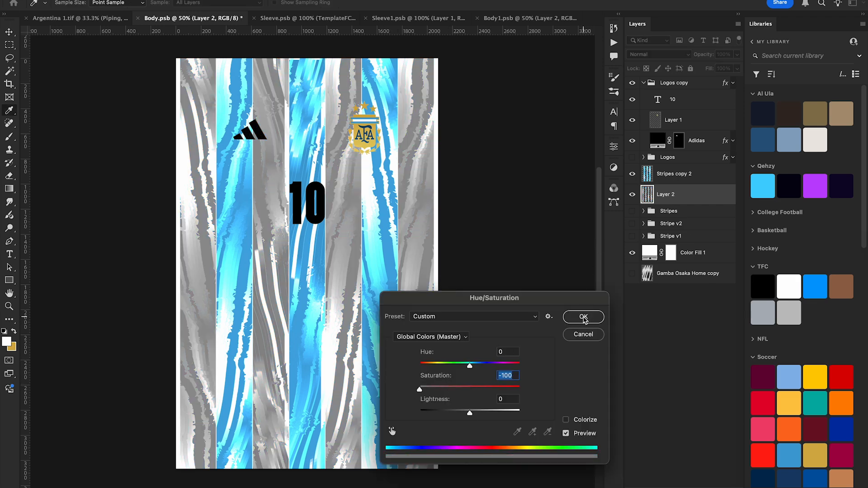
{"action": "left_click", "coordinate": [584, 318]}
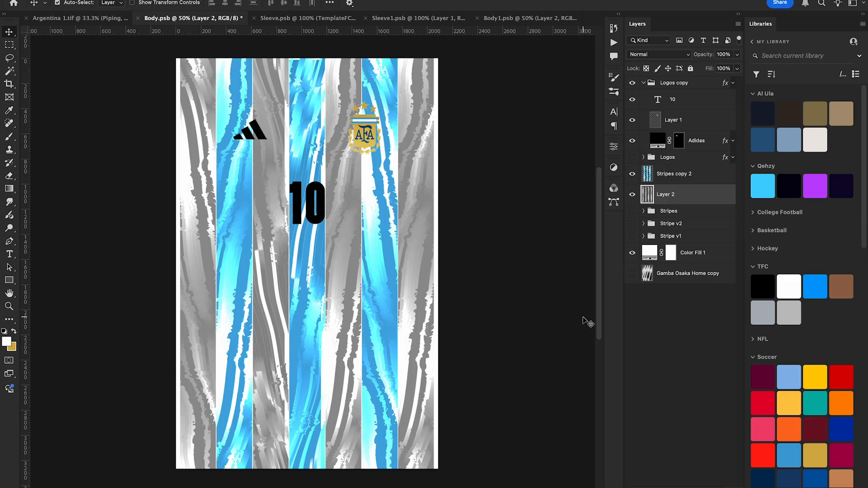
Increase Layer 2's contrast with Levels, setting the black input to 136 and the white input to 226
{"action": "key", "text": "super+l"}
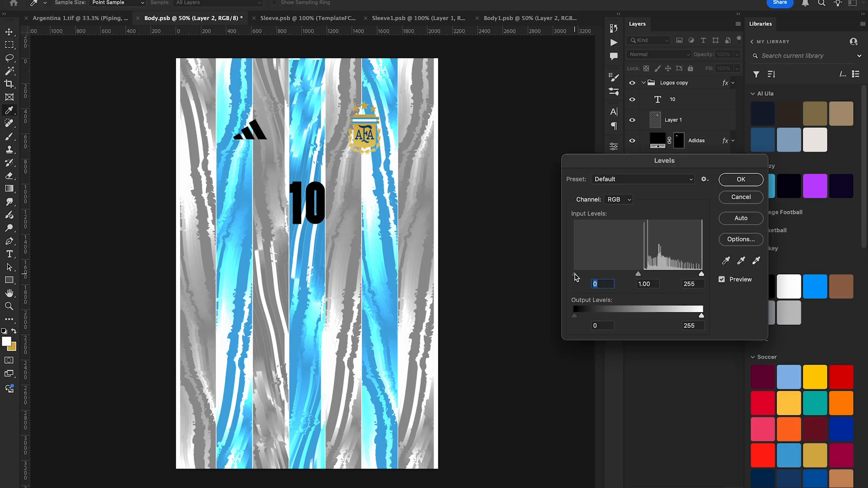
{"action": "left_click_drag", "start_coordinate": [574, 274], "coordinate": [644, 273]}
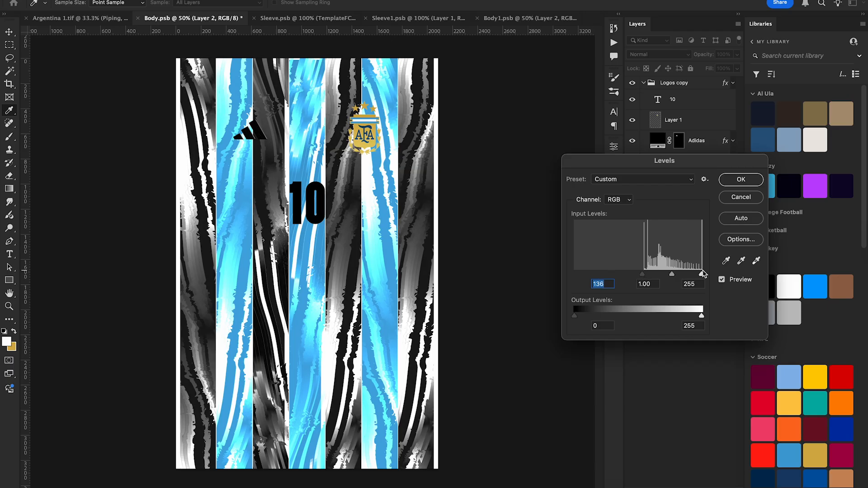
{"action": "left_click_drag", "start_coordinate": [701, 274], "coordinate": [686, 274]}
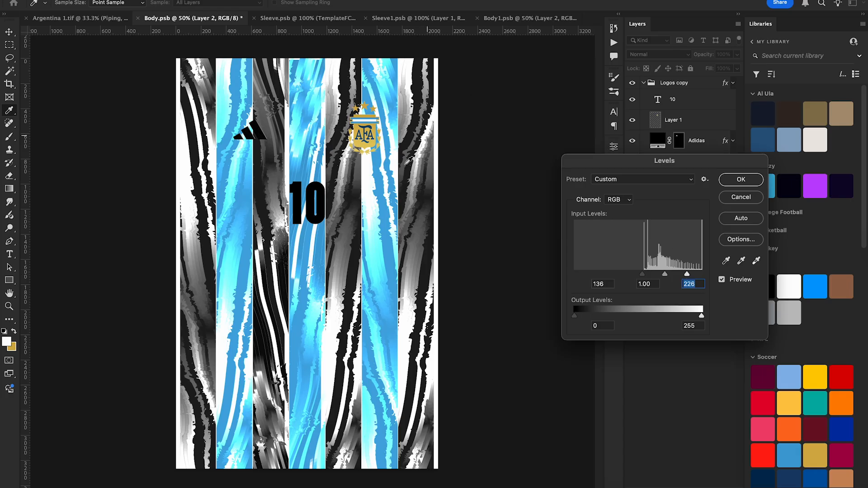
{"action": "left_click", "coordinate": [741, 180]}
Try Layer 2 at 10% opacity and raise its opacity back up to 42%
{"action": "left_click_drag", "start_coordinate": [710, 58], "coordinate": [661, 59]}
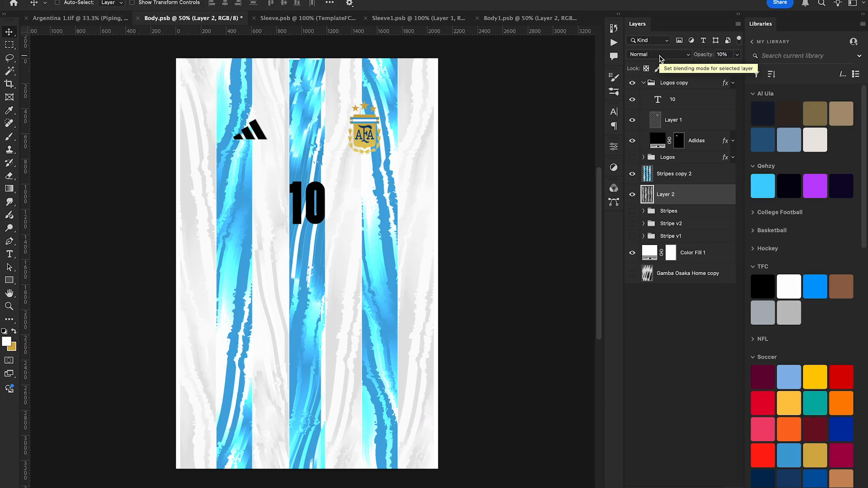
{"action": "left_click", "coordinate": [721, 55]}
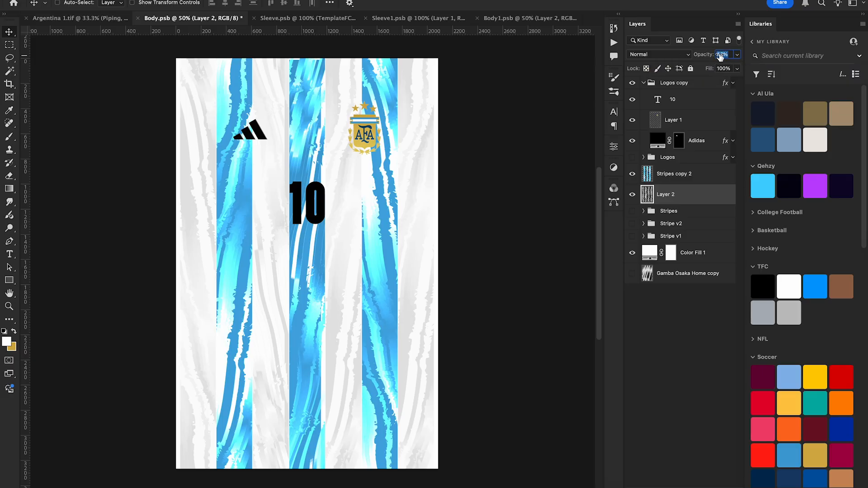
{"action": "type", "text": "100"}
{"action": "key", "text": "Return"}
Brighten Layer 2 with a Levels white input of 126 and reduce its opacity to 8%
{"action": "key", "text": "ctrl+l"}
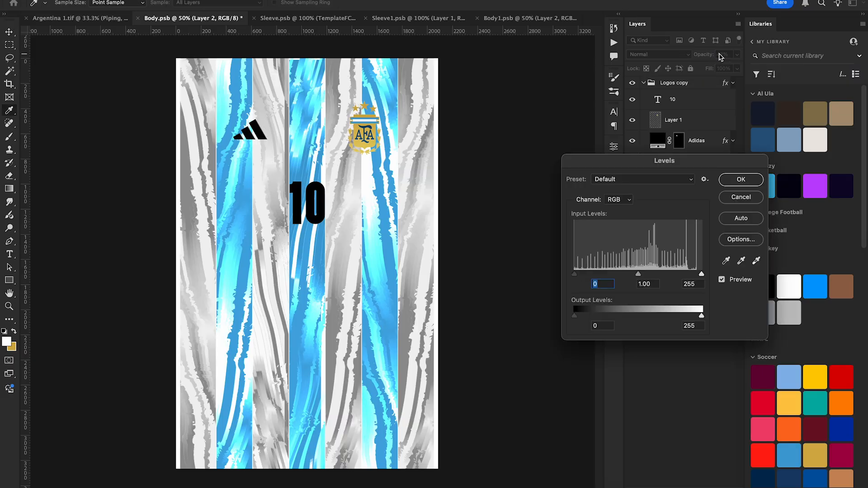
{"action": "left_click_drag", "start_coordinate": [702, 275], "coordinate": [637, 275]}
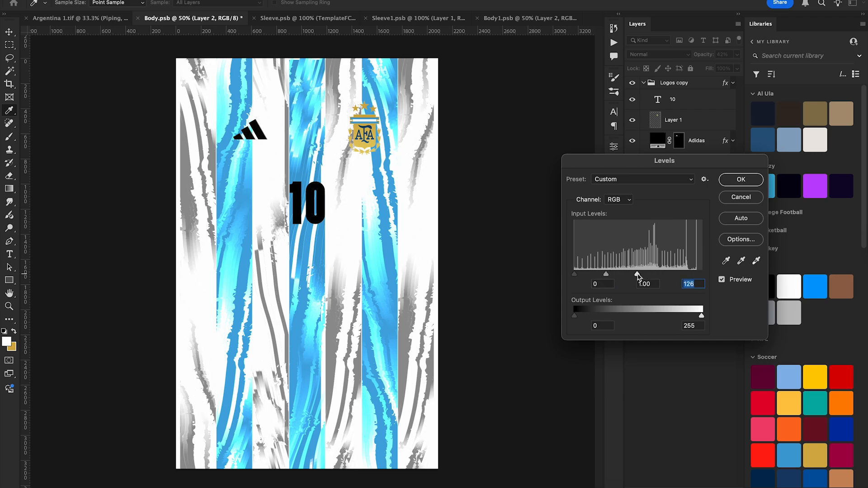
{"action": "left_click", "coordinate": [741, 179]}
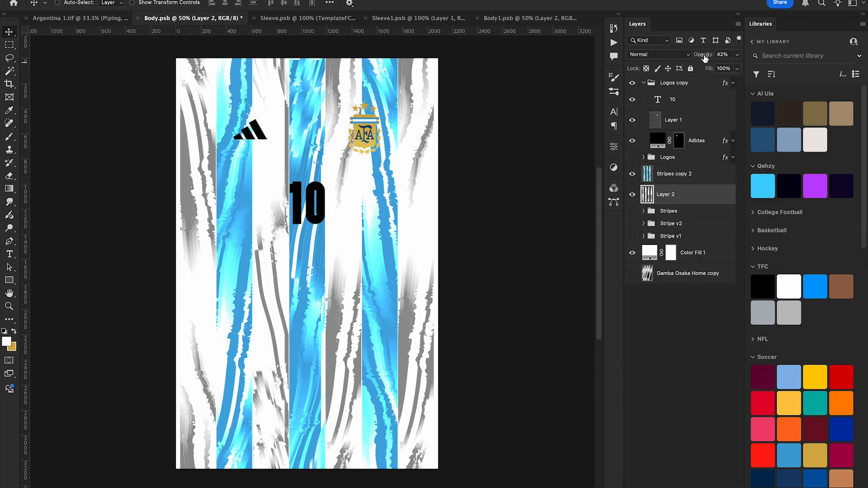
{"action": "left_click_drag", "start_coordinate": [703, 55], "coordinate": [687, 58]}
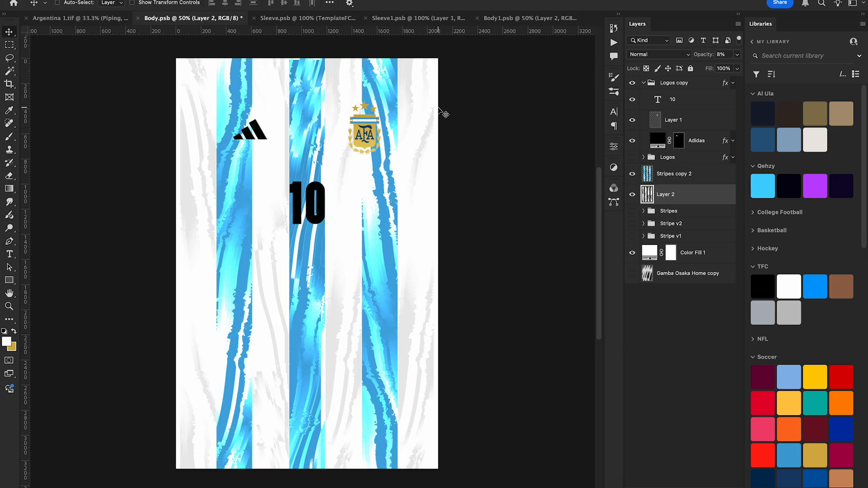
Duplicate the Stripes copy 2 layer and apply a Gaussian Blur with a 21.9-pixel radius to the duplicate
{"action": "left_click", "coordinate": [700, 178]}
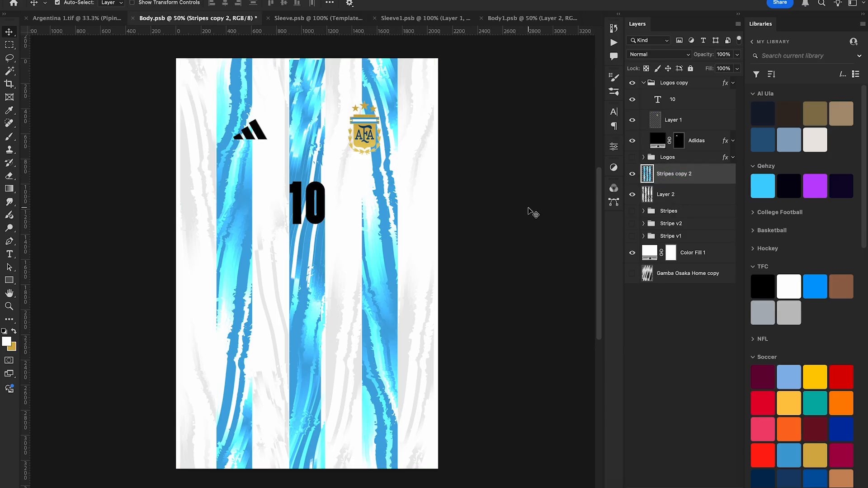
{"action": "key", "text": "super+j"}
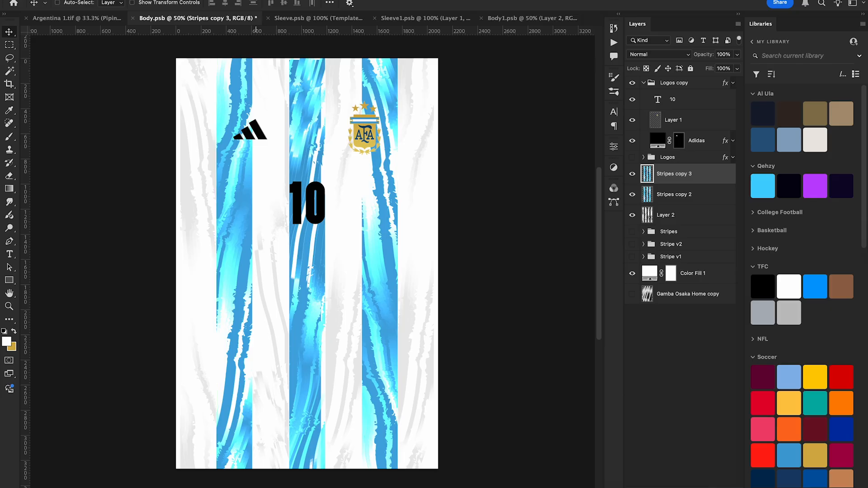
{"action": "left_click", "coordinate": [256, 1]}
{"action": "mouse_move", "coordinate": [346, 113]}
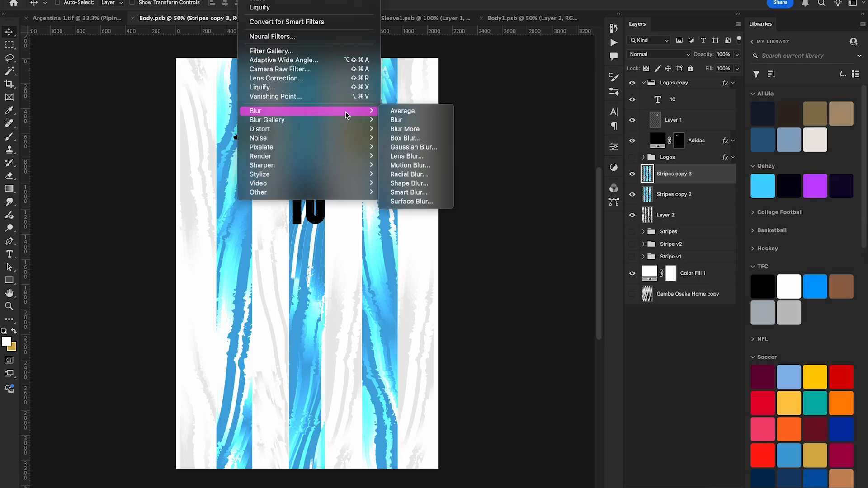
{"action": "left_click", "coordinate": [427, 148]}
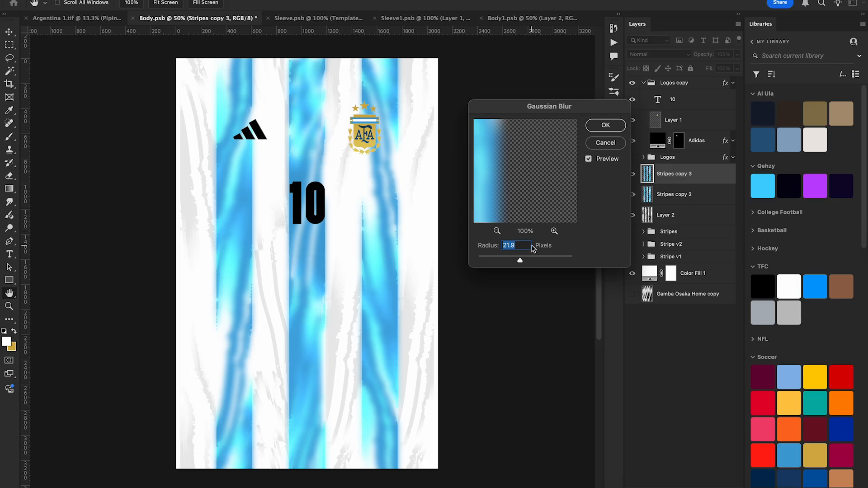
{"action": "left_click", "coordinate": [606, 126]}
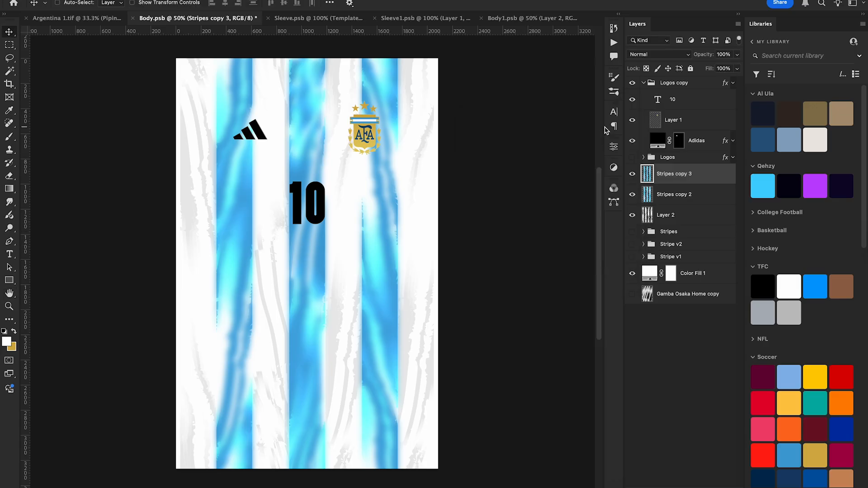
Set the blurred stripes layer to Screen blending at 15% opacity and compare the design with it hidden and shown
{"action": "left_click", "coordinate": [657, 54]}
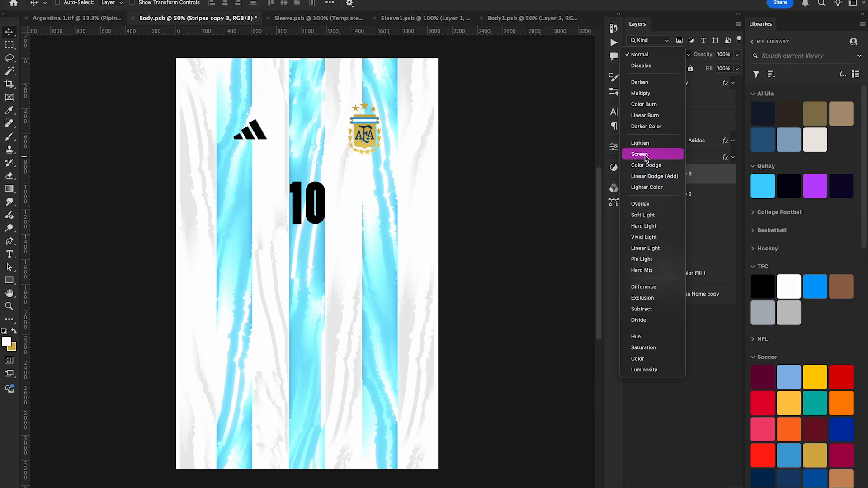
{"action": "left_click", "coordinate": [645, 154]}
{"action": "left_click_drag", "start_coordinate": [704, 55], "coordinate": [661, 57]}
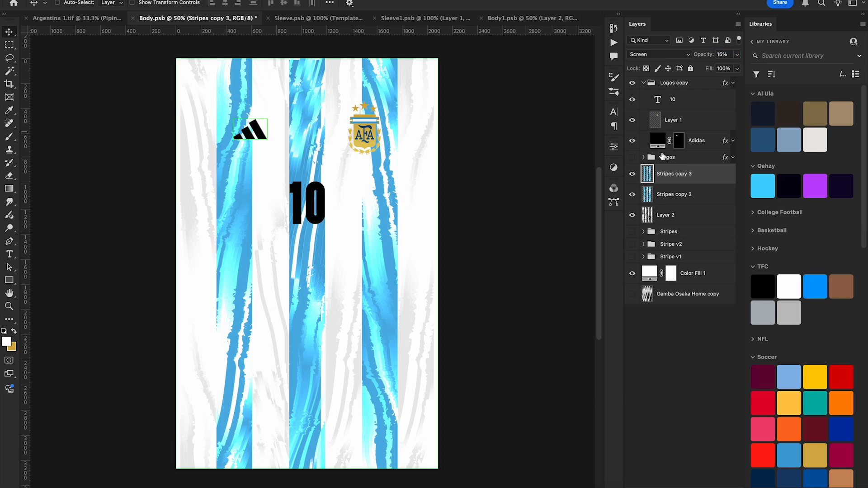
{"action": "left_click", "coordinate": [632, 173]}
{"action": "left_click", "coordinate": [633, 173]}
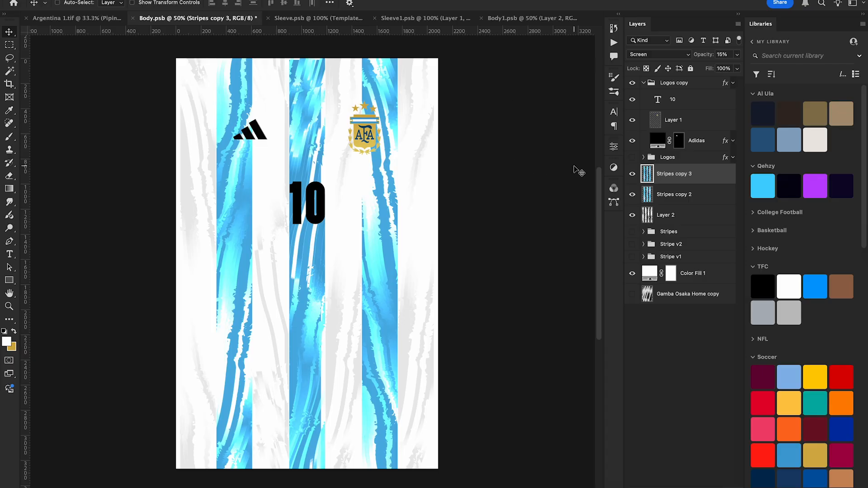
Save Body.psb and check the updated stripes on the shirt in Argentina 1.tif
{"action": "key", "text": "super"}
{"action": "key", "text": "super+s"}
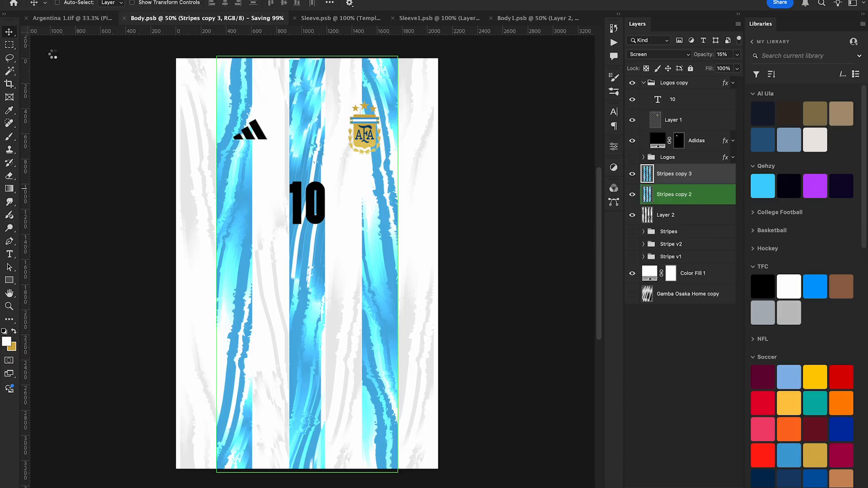
{"action": "left_click", "coordinate": [57, 18]}
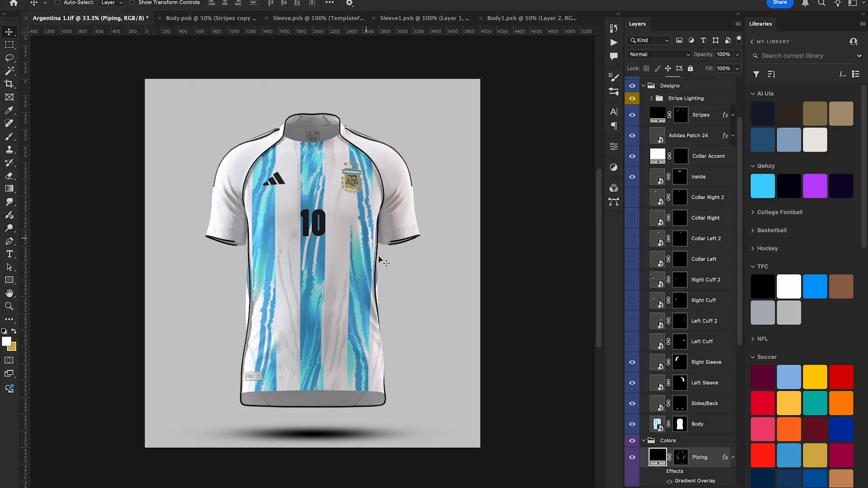
In Body.psb, duplicate and merge the layers from Stripes copy 3 through Color Fill 1, and copy the merged pattern onto a new layer
{"action": "left_click", "coordinate": [192, 18]}
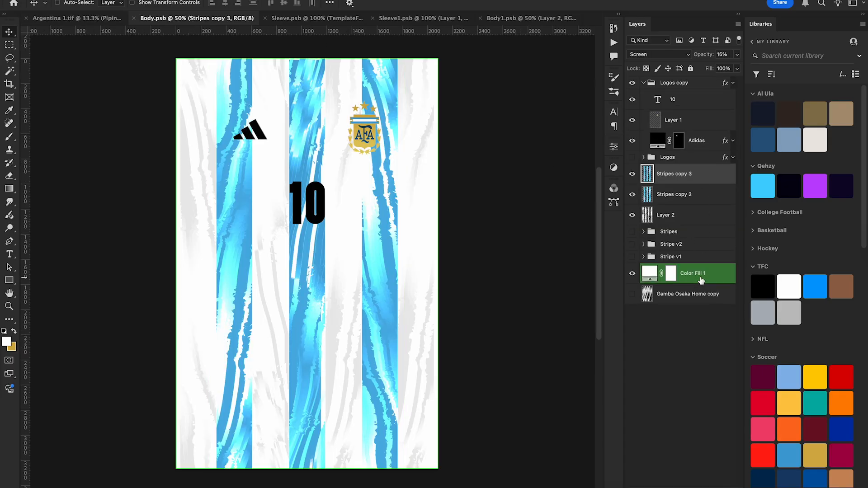
{"action": "left_click", "coordinate": [643, 82]}
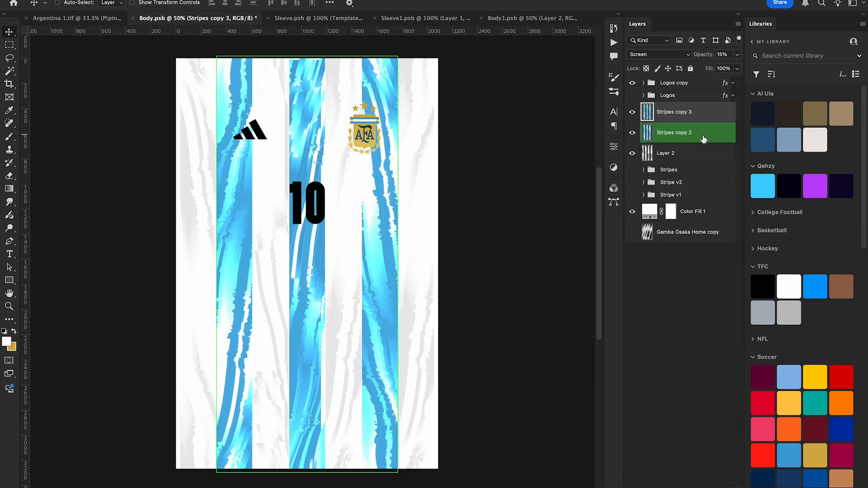
{"action": "left_click", "coordinate": [698, 218], "text": "shift"}
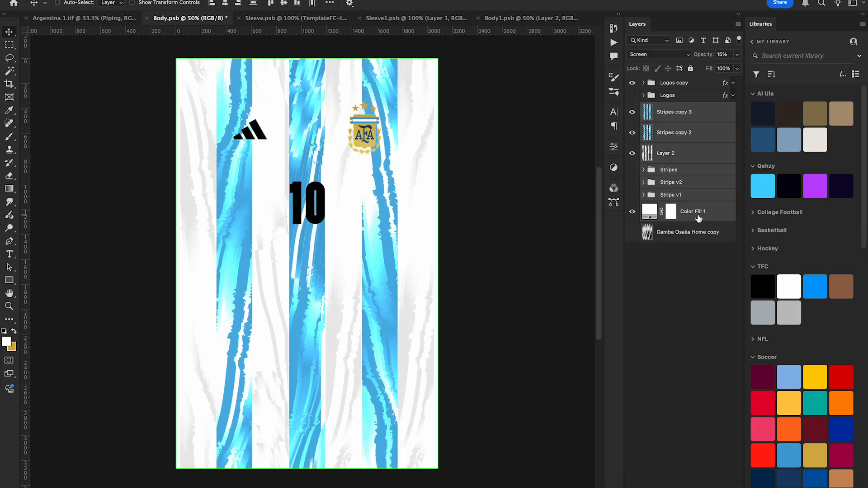
{"action": "key", "text": "ctrl+j"}
{"action": "key", "text": "ctrl+e"}
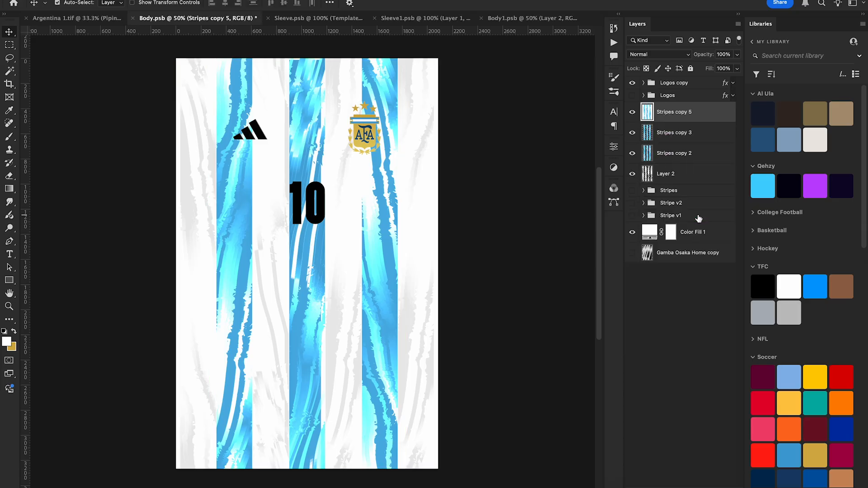
{"action": "key", "text": "ctrl+shift+alt+e"}
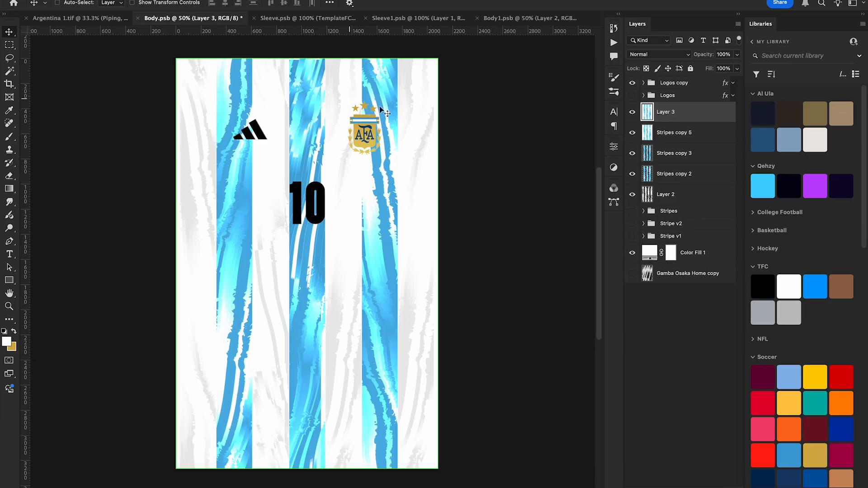
Paste the merged stripe pattern into Sleeve.psb, move it left to an X position of 49 px, and save the file
{"action": "left_click", "coordinate": [302, 19]}
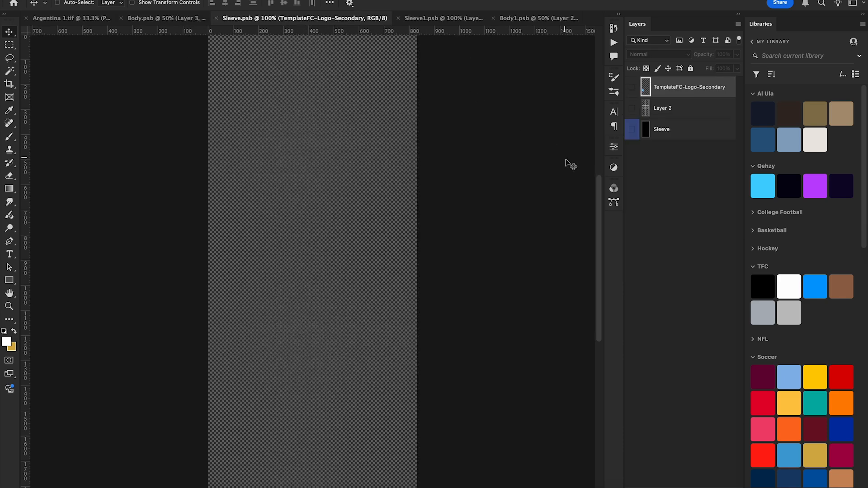
{"action": "key", "text": "super"}
{"action": "key", "text": "super+v"}
{"action": "key", "text": "super+t"}
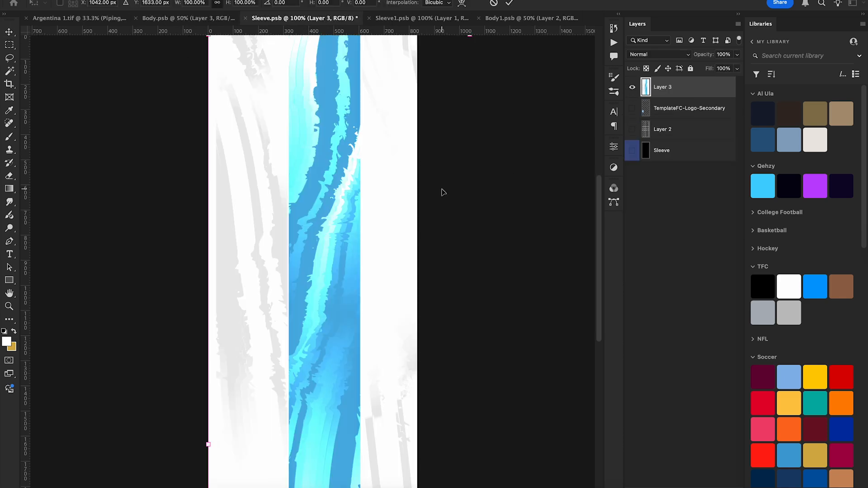
{"action": "key", "text": "super+minus"}
{"action": "key", "text": "super+minus"}
{"action": "left_click_drag", "start_coordinate": [459, 196], "coordinate": [331, 194]}
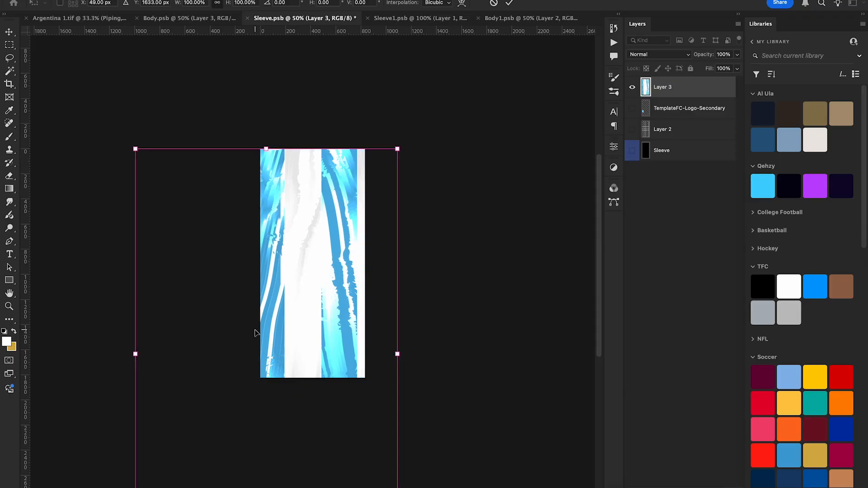
{"action": "key", "text": "Return"}
{"action": "key", "text": "super+s"}
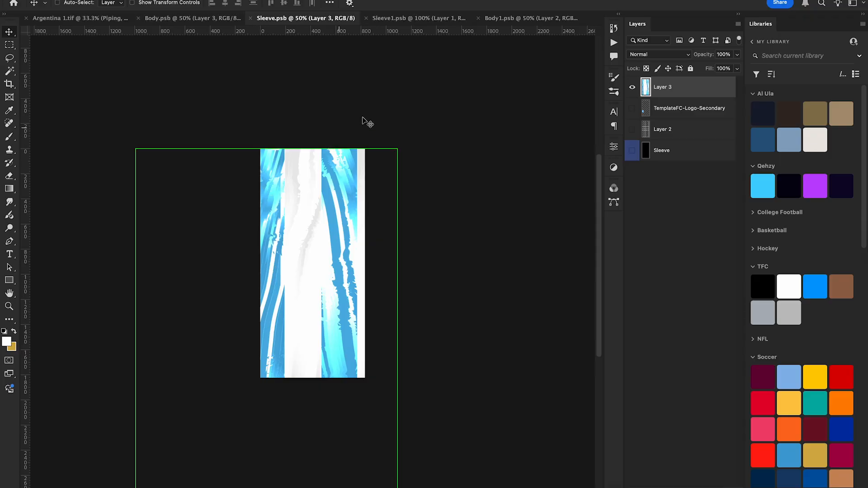
Paste the stripe pattern into Sleeve1.psb above the TemplateFC-Icon layer, shift it left, and save the file
{"action": "left_click", "coordinate": [443, 19]}
{"action": "left_click", "coordinate": [703, 90]}
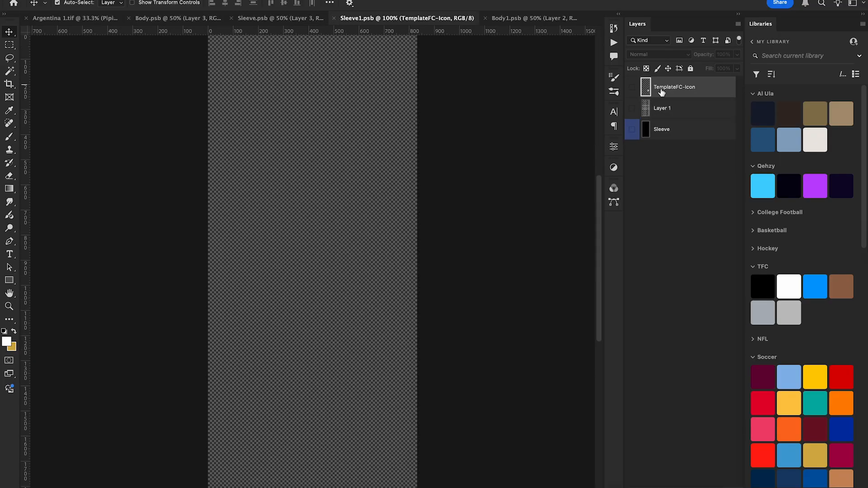
{"action": "key", "text": "super+v"}
{"action": "key", "text": "super+t"}
{"action": "left_click_drag", "start_coordinate": [453, 191], "coordinate": [394, 188]}
{"action": "key", "text": "Return"}
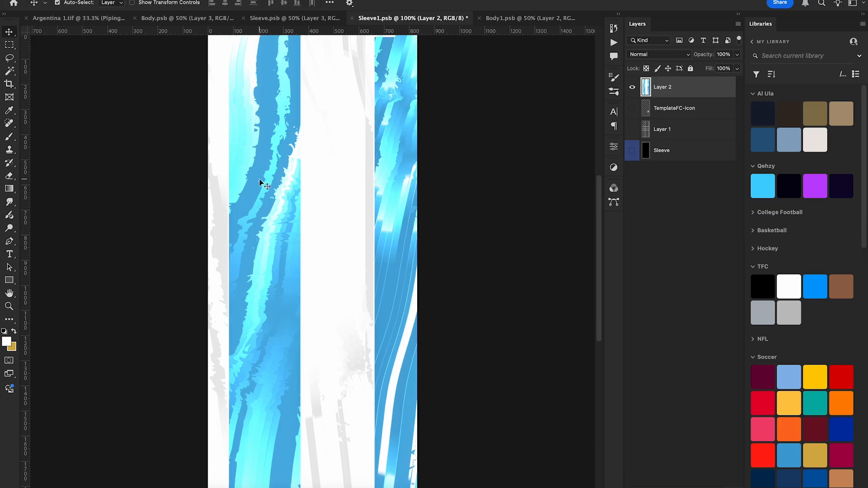
{"action": "key", "text": "super+s"}
Check the sleeves on the shirt mockup, and shift Layer 3 in Sleeve.psb right by about 101 px and save
{"action": "left_click", "coordinate": [61, 18]}
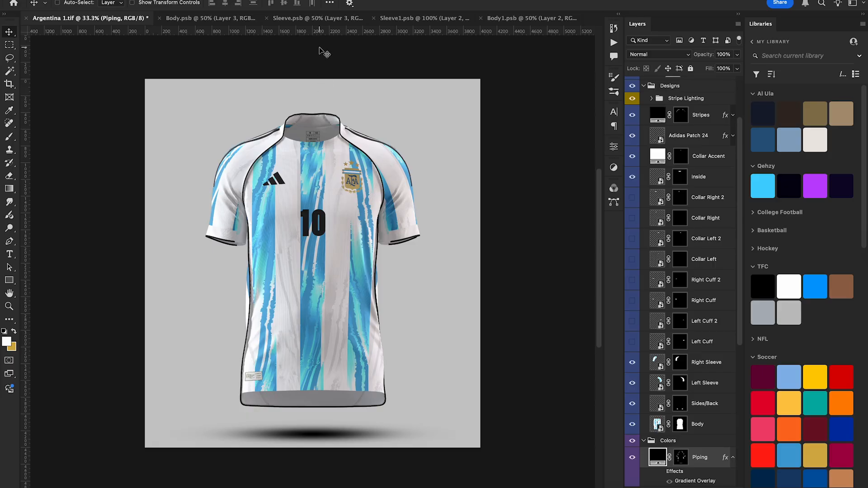
{"action": "left_click", "coordinate": [318, 18]}
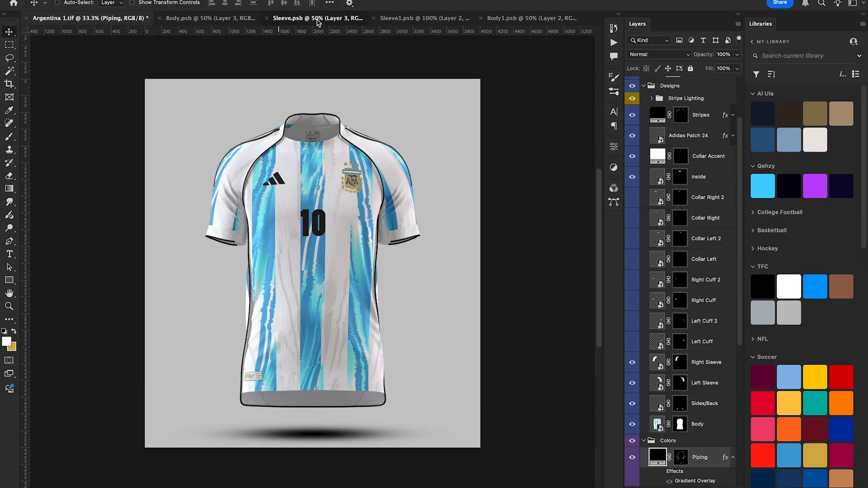
{"action": "left_click_drag", "start_coordinate": [275, 192], "coordinate": [286, 188]}
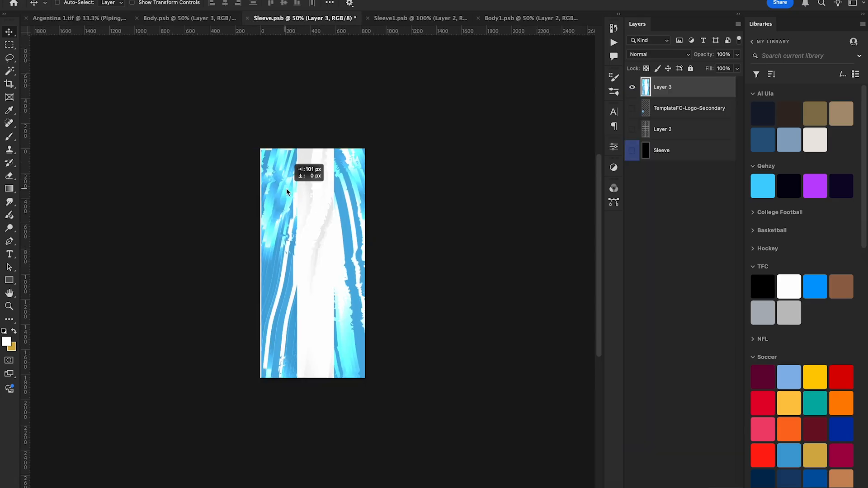
{"action": "key", "text": "ctrl+s"}
Shift Layer 2 in Sleeve1.psb slightly further left and save the file
{"action": "left_click", "coordinate": [423, 19]}
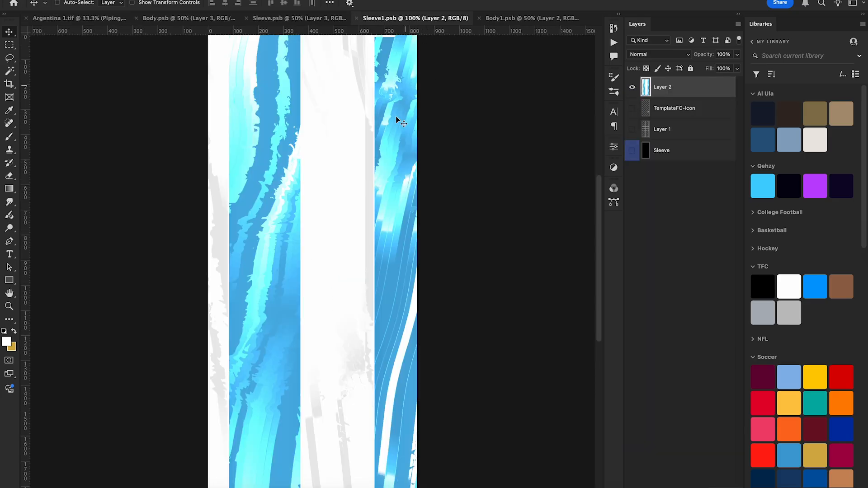
{"action": "left_click_drag", "start_coordinate": [401, 121], "coordinate": [360, 119]}
{"action": "key", "text": "ctrl+s"}
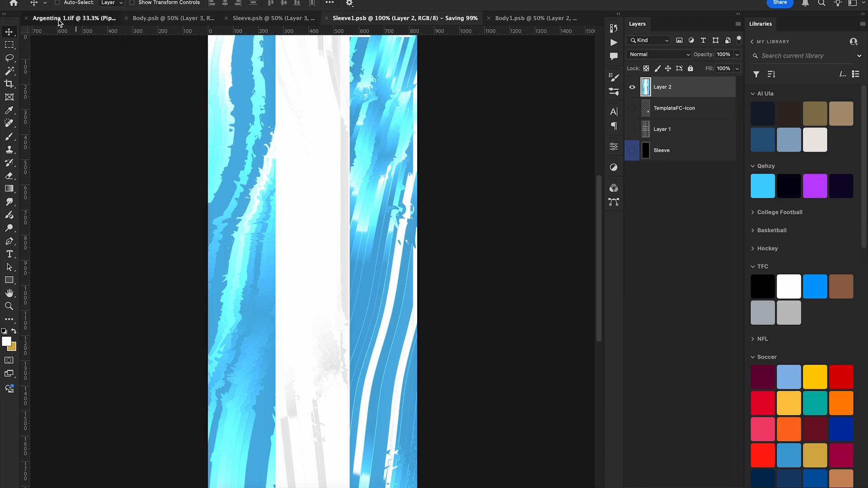
Check the whole shirt mockup in Argentina 1.tif, examining how the updated sleeve patterns look alongside the body stripes
{"action": "left_click", "coordinate": [59, 18]}
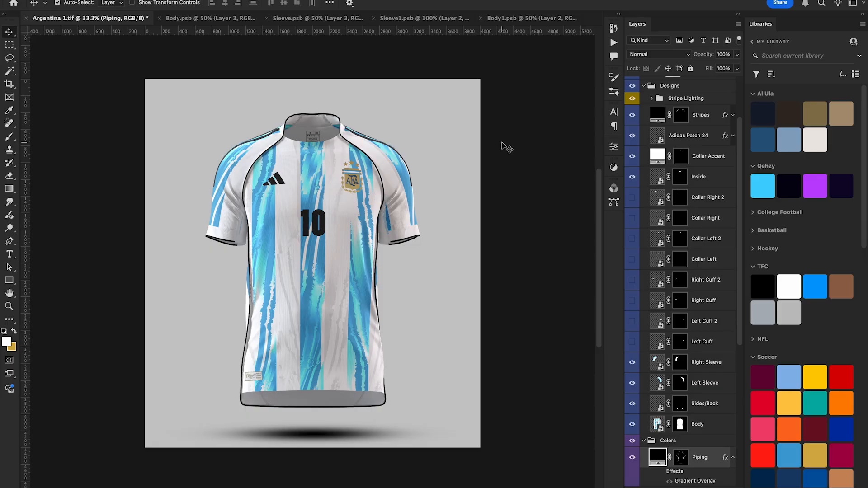
{"action": "key", "text": "ctrl+minus"}
{"action": "key", "text": "ctrl+minus"}
{"action": "key", "text": "ctrl+minus"}
{"action": "key", "text": "ctrl+plus"}
{"action": "key", "text": "ctrl+plus"}
{"action": "key", "text": "ctrl+plus"}
Try narrowing Layer 3 in Body.psb to about 89.4% width around its centre, save the file, and check the shirt mockup
{"action": "left_click", "coordinate": [195, 19]}
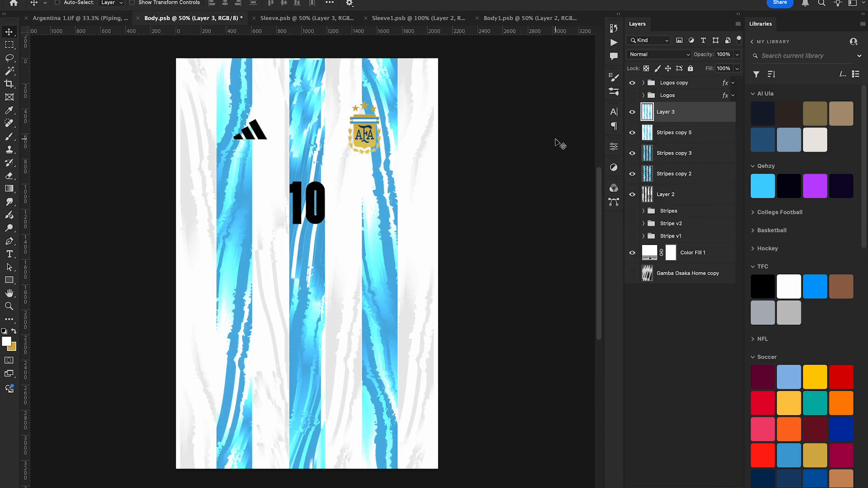
{"action": "key", "text": "super+t"}
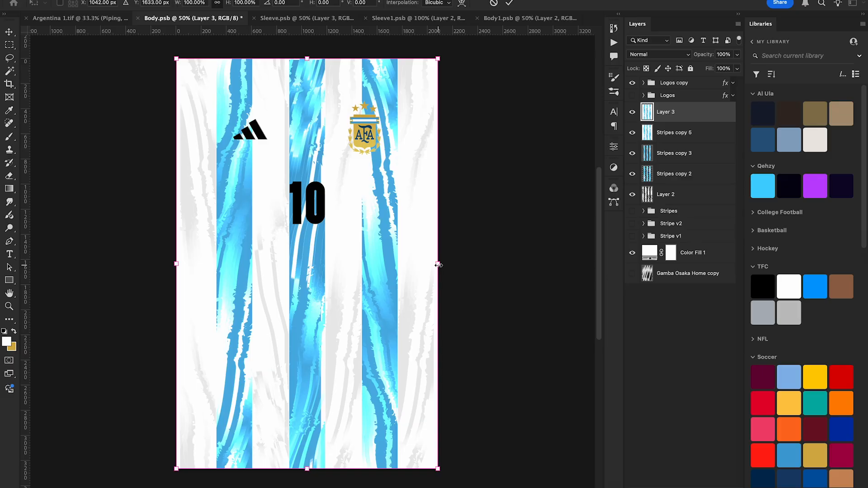
{"action": "left_click_drag", "start_coordinate": [437, 265], "coordinate": [424, 266]}
{"action": "left_click_drag", "start_coordinate": [423, 264], "coordinate": [425, 264]}
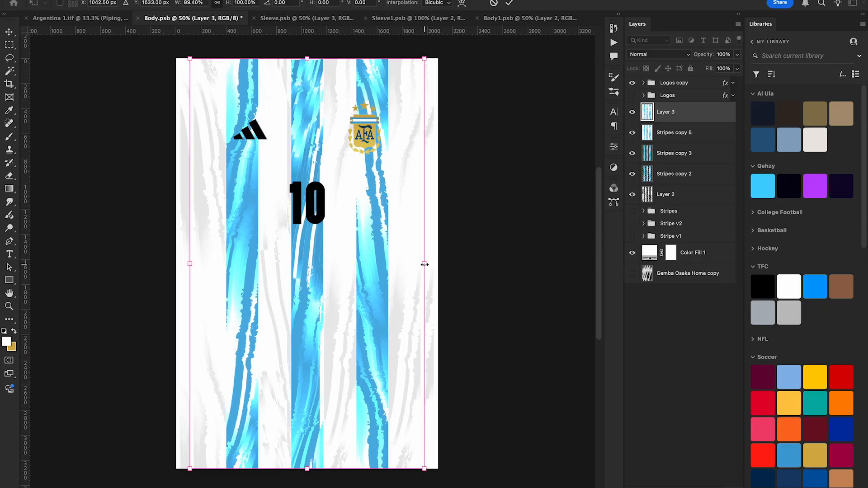
{"action": "key", "text": "Return"}
{"action": "key", "text": "ctrl+s"}
{"action": "left_click", "coordinate": [67, 19]}
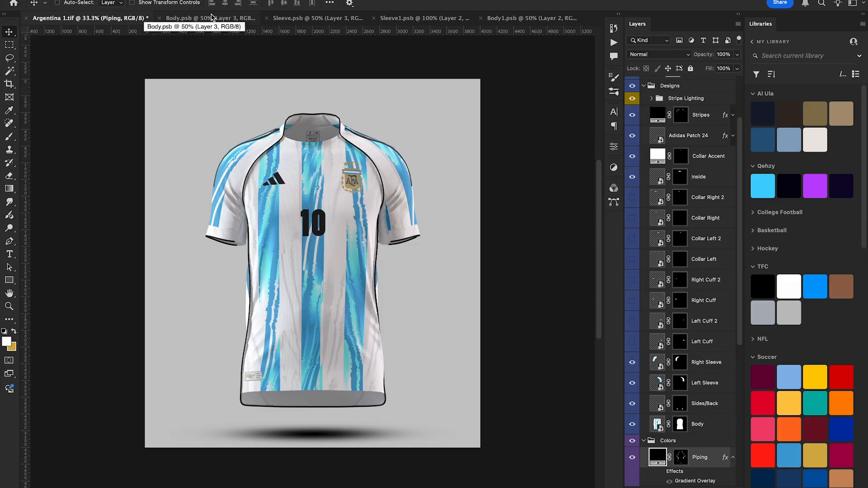
Undo the narrowing of Layer 3 in Body.psb, save the file, and return to the shirt mockup
{"action": "left_click", "coordinate": [198, 19]}
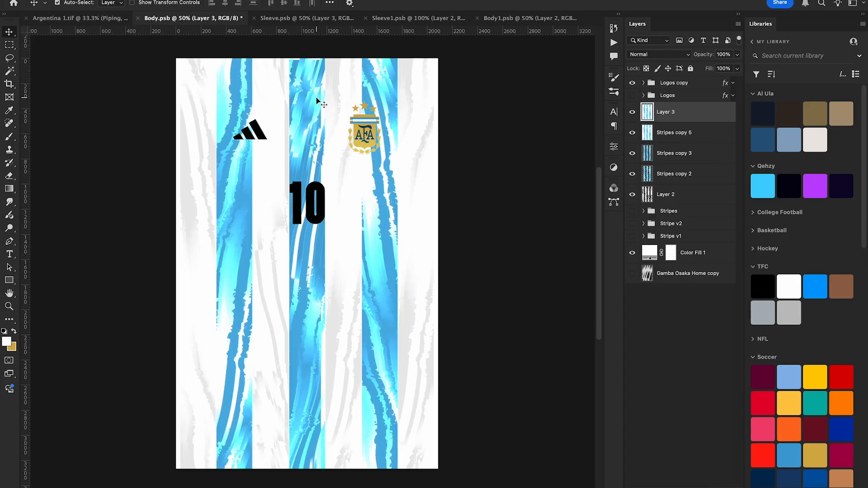
{"action": "key", "text": "ctrl+s"}
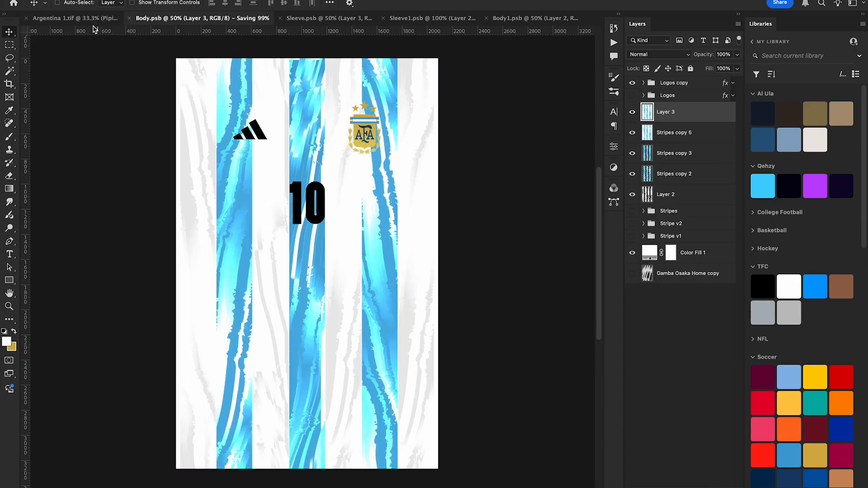
{"action": "left_click", "coordinate": [70, 19]}
Start a Warp transform on the Body smart object in Argentina 1.tif, with the shirt's lower half in view
{"action": "scroll", "coordinate": [689, 335], "scroll_direction": "down", "scroll_amount": 2}
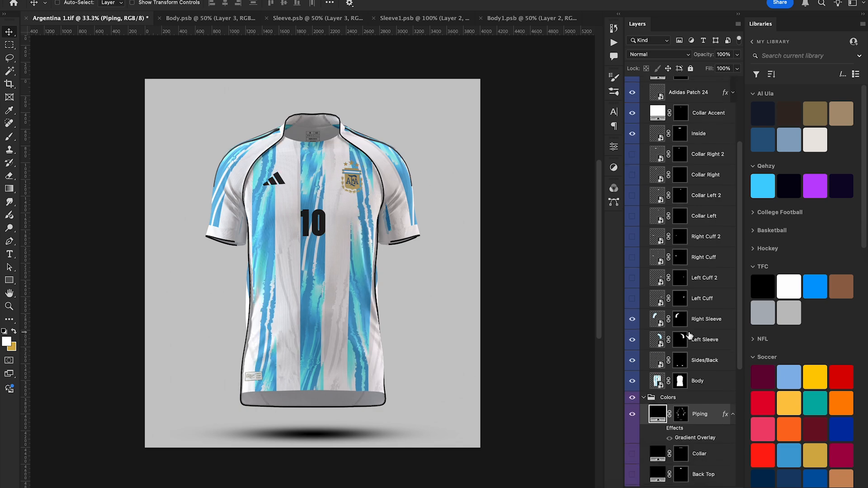
{"action": "left_click", "coordinate": [658, 383]}
{"action": "key", "text": "ctrl+plus"}
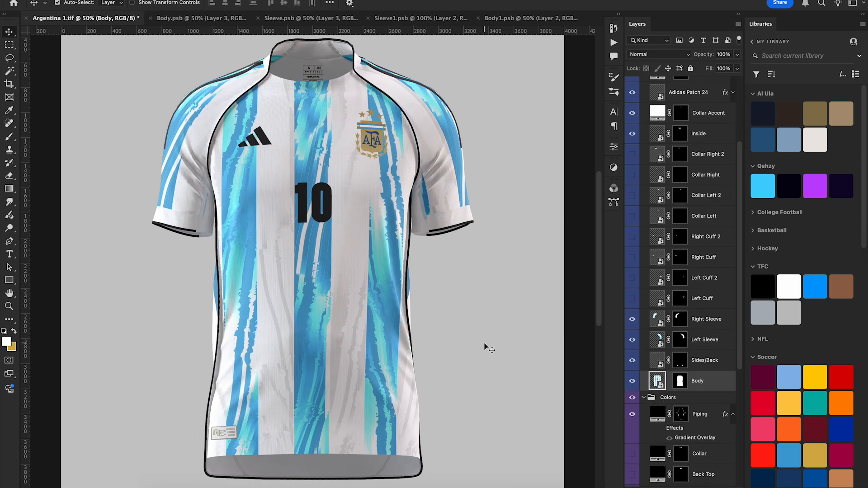
{"action": "key", "text": "ctrl+t"}
{"action": "scroll", "coordinate": [386, 303], "scroll_direction": "down", "scroll_amount": 3}
{"action": "right_click", "coordinate": [331, 307]}
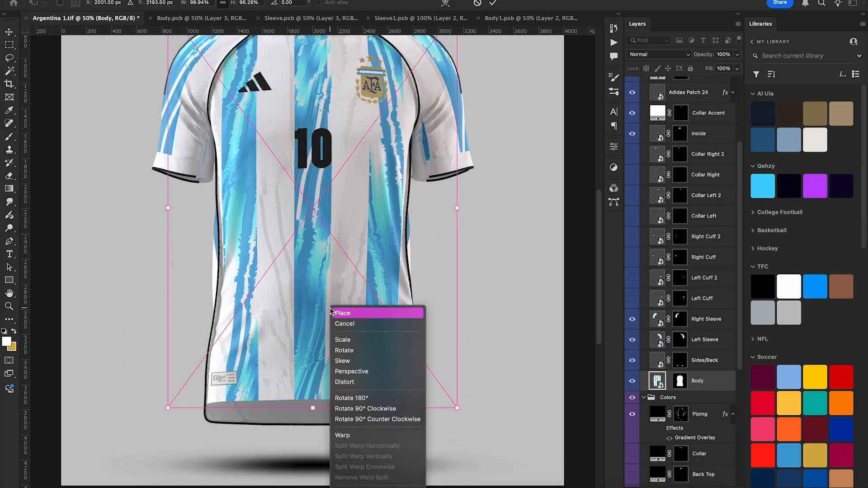
{"action": "left_click", "coordinate": [357, 435]}
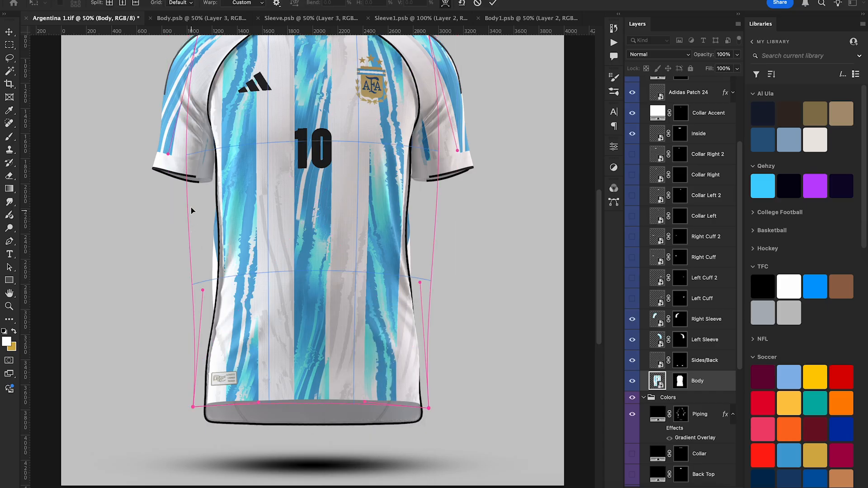
Pull both sides of the Body layer's warp inward around the torso and lower waist of the jersey
{"action": "left_click_drag", "start_coordinate": [191, 210], "coordinate": [199, 202]}
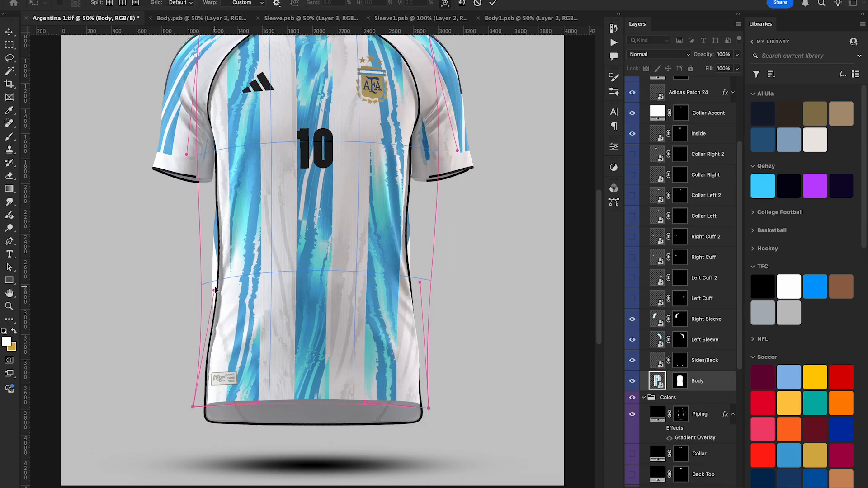
{"action": "left_click_drag", "start_coordinate": [215, 287], "coordinate": [222, 287]}
{"action": "left_click_drag", "start_coordinate": [426, 251], "coordinate": [414, 251]}
Nudge the warp's two shoulder corners inward, adjust its handle near the collar, and apply the warp to the Body layer
{"action": "scroll", "coordinate": [419, 136], "scroll_direction": "up", "scroll_amount": 5}
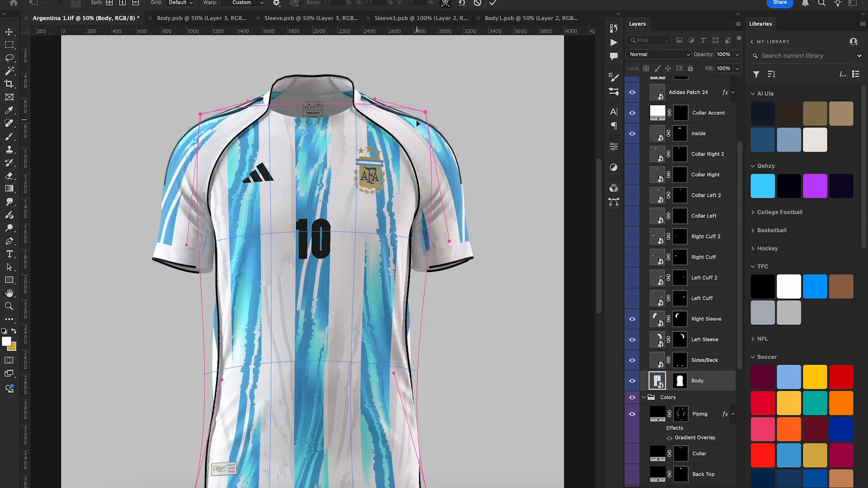
{"action": "left_click_drag", "start_coordinate": [417, 123], "coordinate": [413, 123]}
{"action": "left_click_drag", "start_coordinate": [218, 136], "coordinate": [222, 133]}
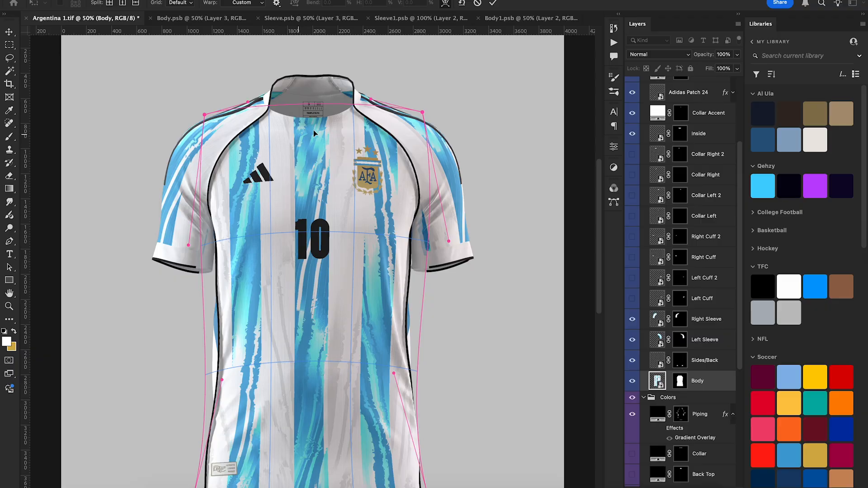
{"action": "left_click_drag", "start_coordinate": [368, 103], "coordinate": [373, 103]}
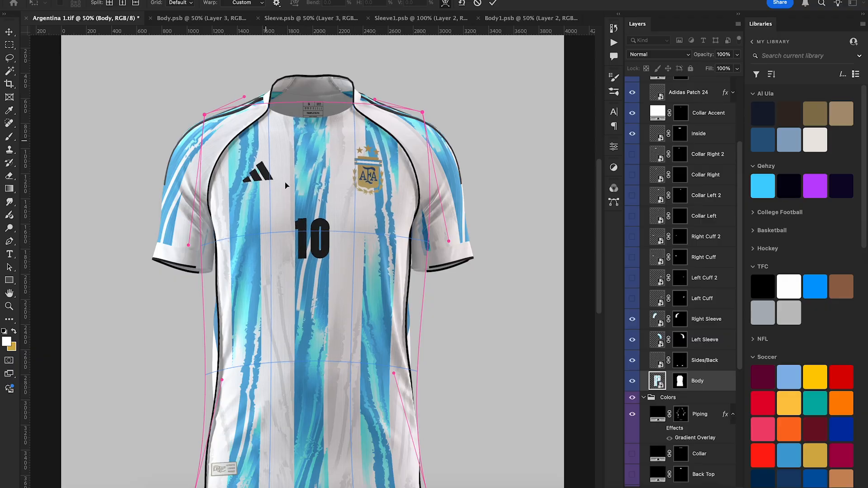
{"action": "scroll", "coordinate": [294, 206], "scroll_direction": "down", "scroll_amount": 5}
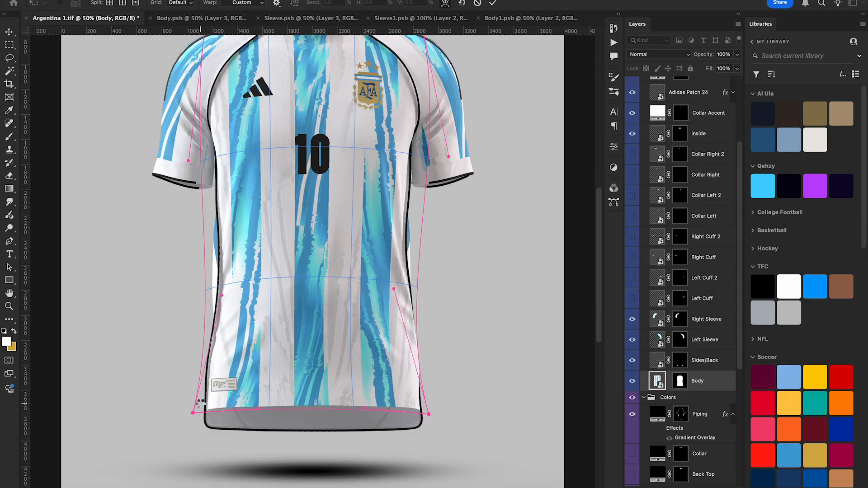
{"action": "key", "text": "Return"}
{"action": "key", "text": "ctrl+0"}
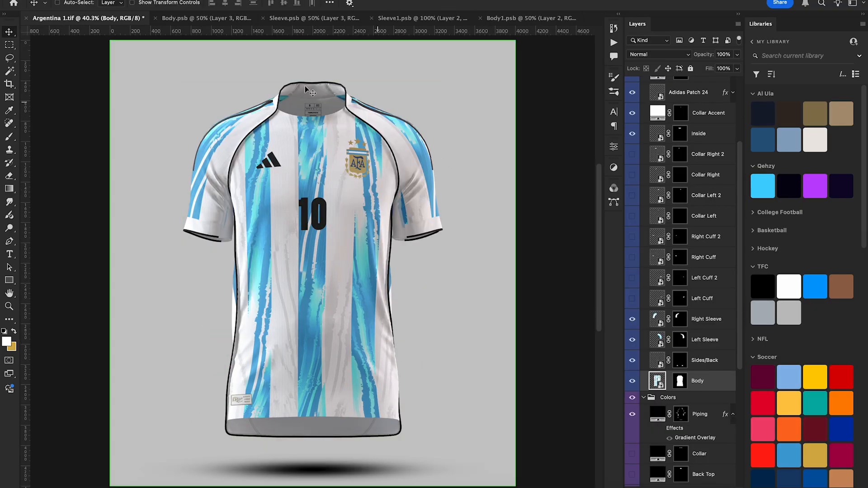
Delete Layer 3 and Stripes copy 5 from Body.psb, and check the jersey in the Argentina 1.tif mockup
{"action": "left_click", "coordinate": [190, 18]}
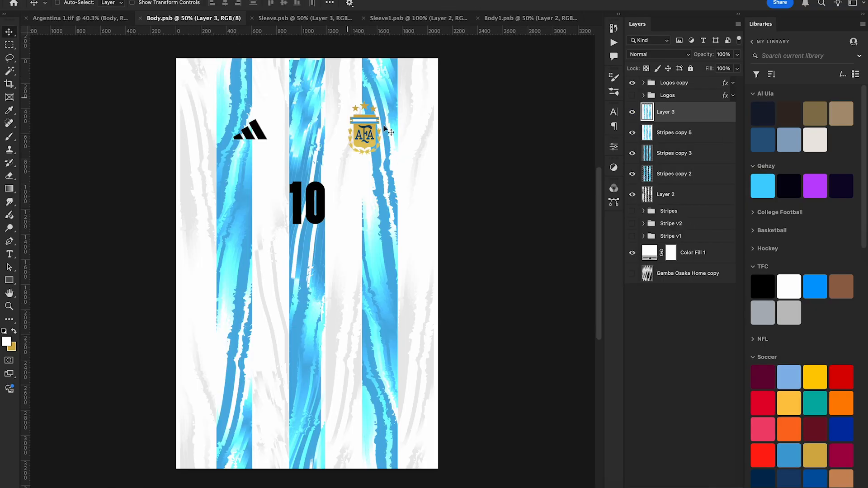
{"action": "left_click", "coordinate": [671, 135]}
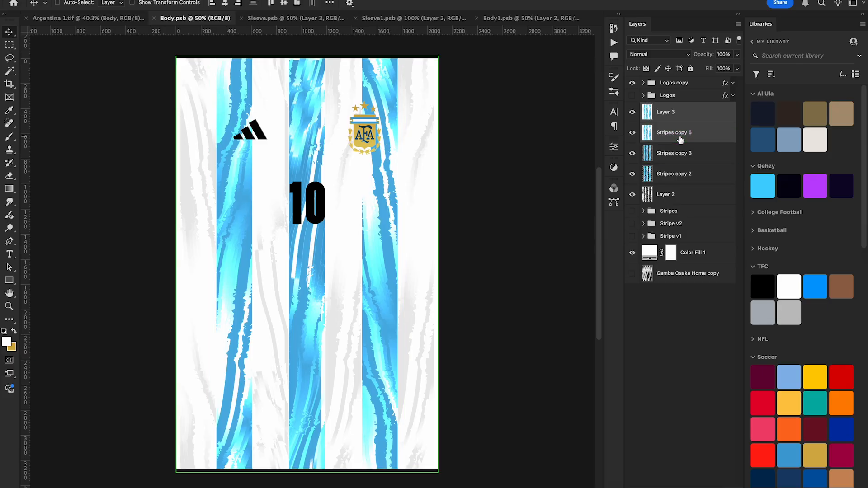
{"action": "key", "text": "Delete"}
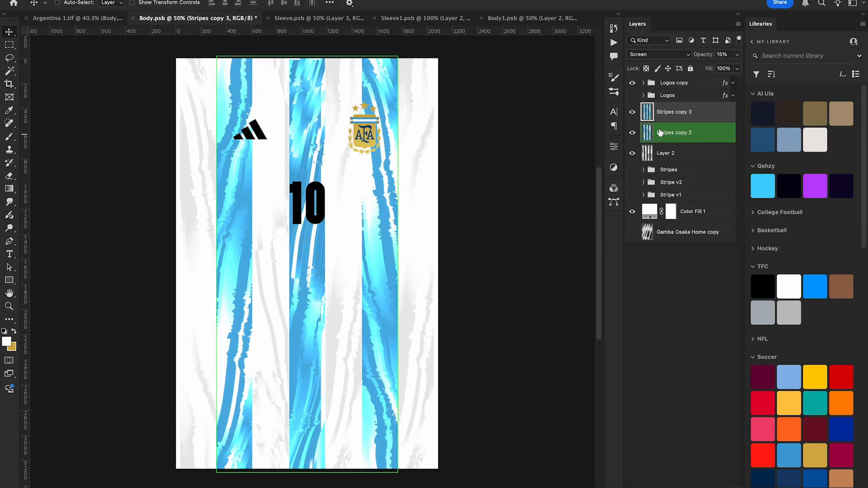
{"action": "left_click", "coordinate": [48, 20]}
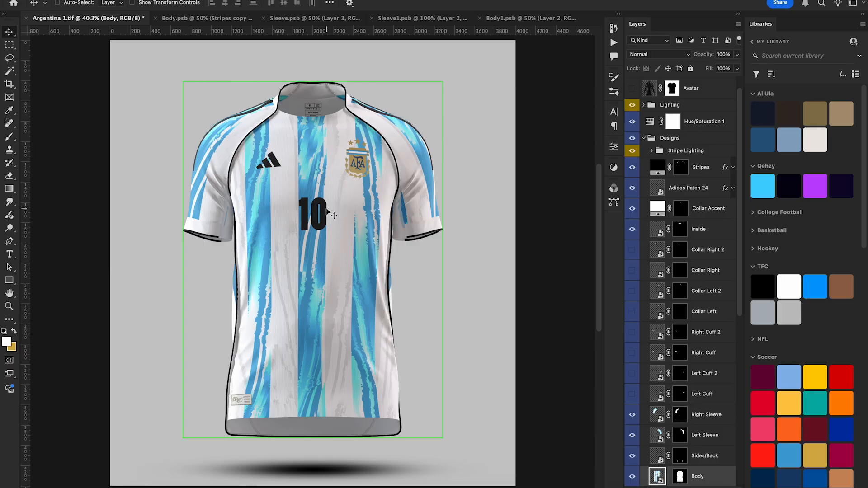
{"action": "key", "text": "ctrl+minus"}
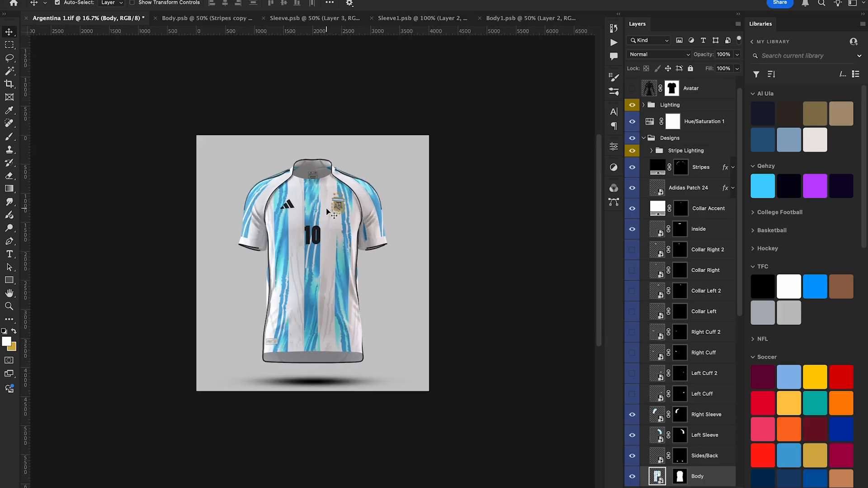
{"action": "key", "text": "ctrl+plus"}
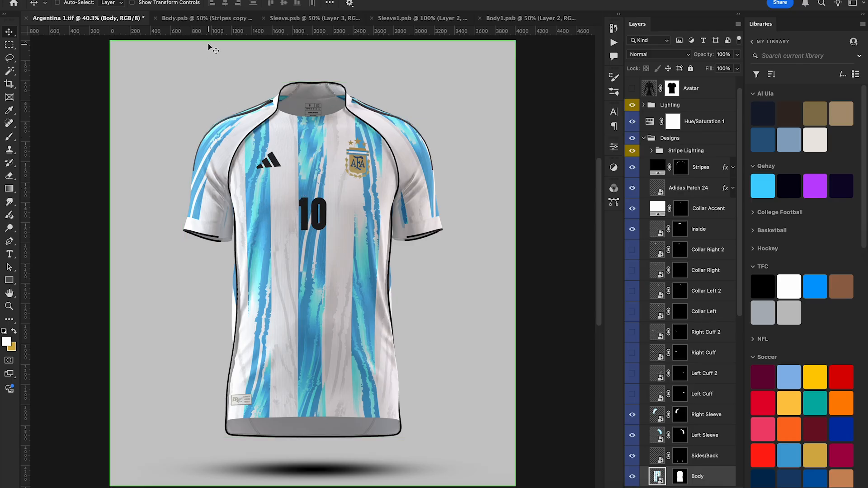
In Body.psb, delete the Stripes copy 3 layer that uses Screen blending and duplicate Stripes copy 2
{"action": "left_click", "coordinate": [192, 20]}
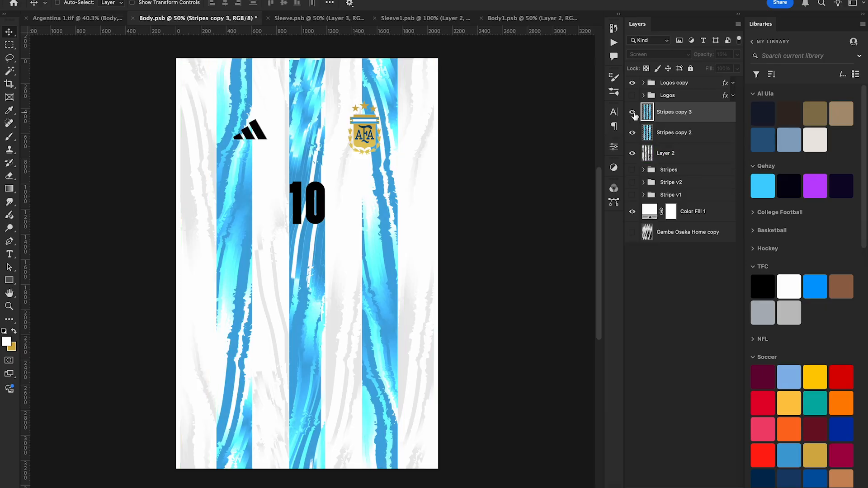
{"action": "key", "text": "Delete"}
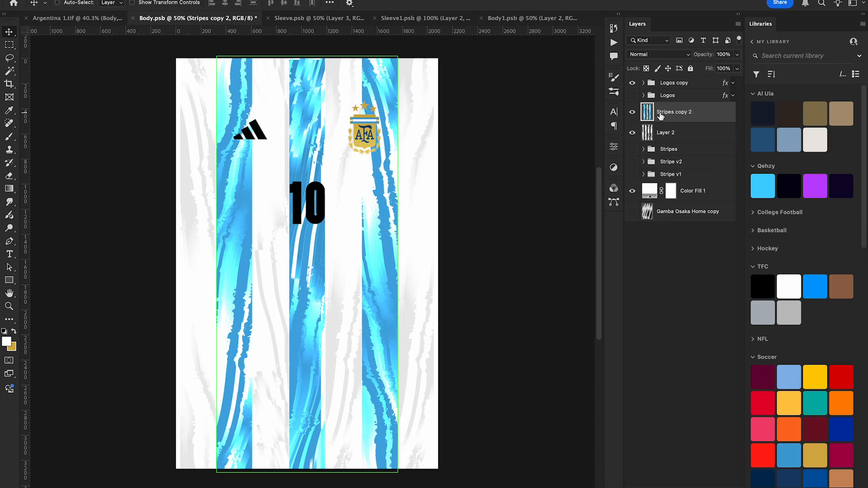
{"action": "key", "text": "ctrl+z"}
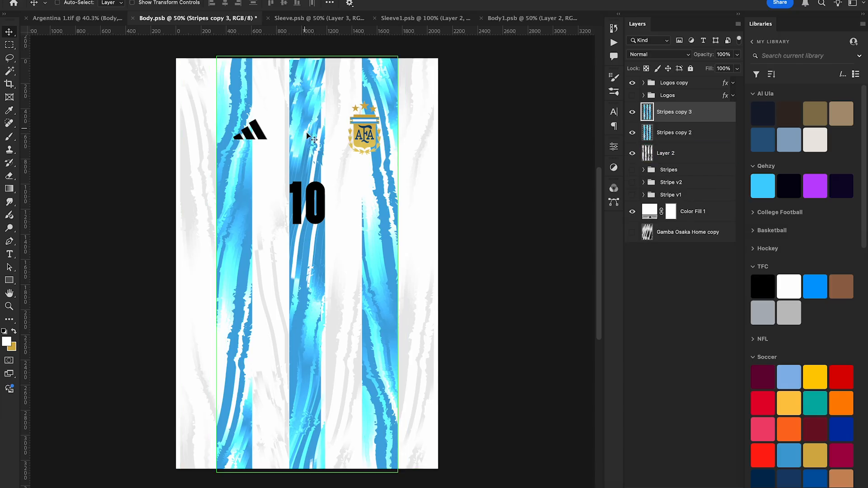
Widen the duplicated stripes layer slightly on both sides and move it below Stripes copy 2
{"action": "key", "text": "ctrl+t"}
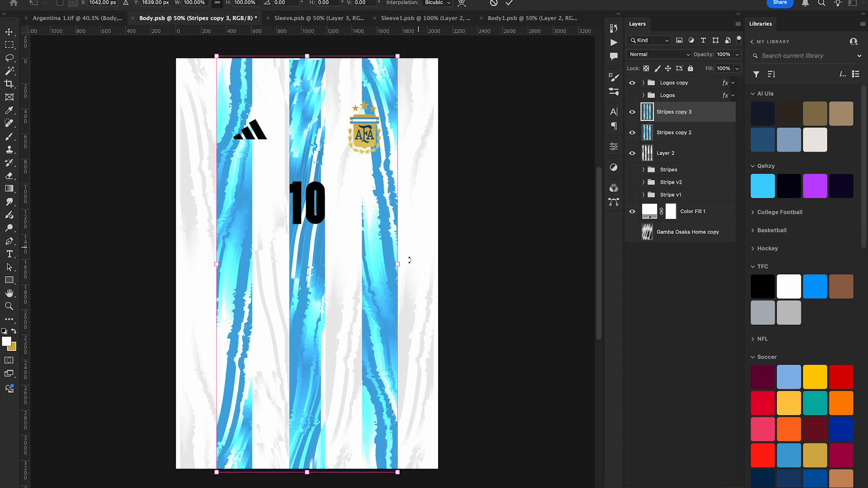
{"action": "left_click_drag", "start_coordinate": [396, 264], "coordinate": [407, 264]}
{"action": "key", "text": "Return"}
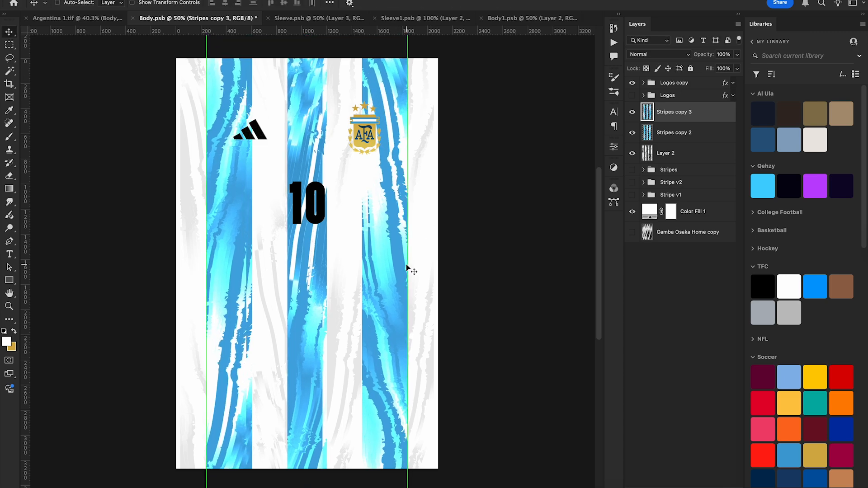
{"action": "key", "text": "ctrl+;"}
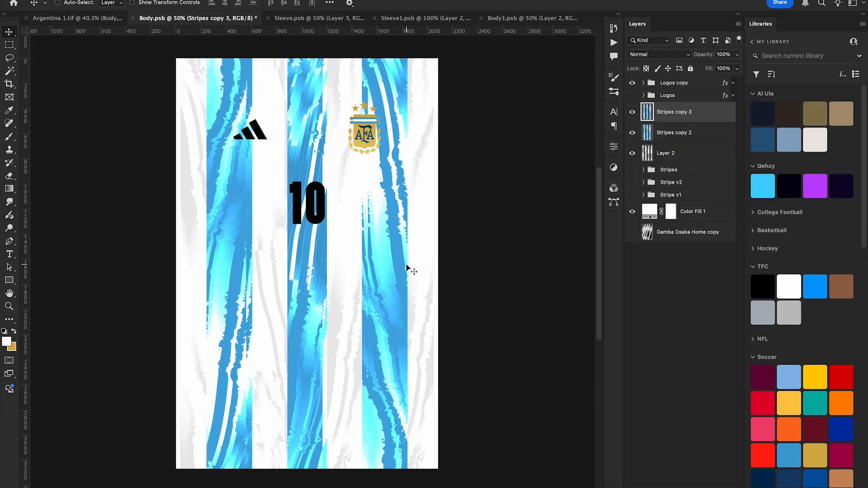
{"action": "left_click_drag", "start_coordinate": [680, 116], "coordinate": [680, 142]}
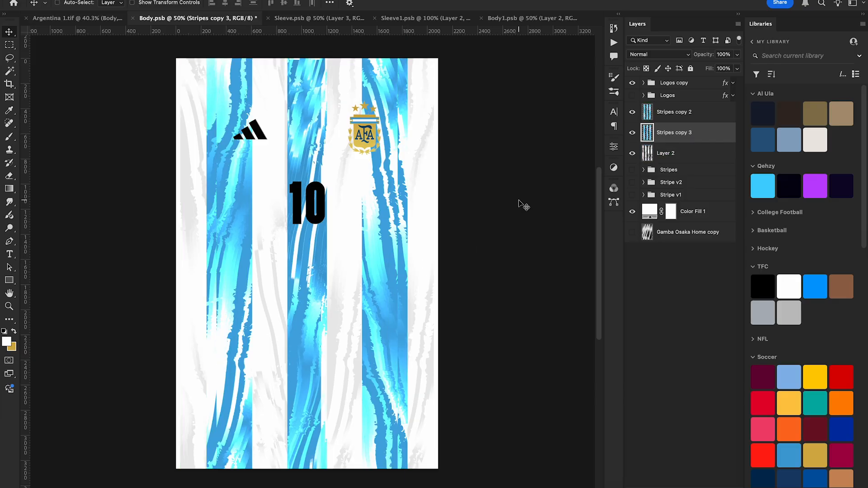
Duplicate Stripes copy 3 and narrow the copy horizontally from both sides so its outer stripes extend inward
{"action": "key", "text": "ctrl+j"}
{"action": "key", "text": "ctrl+t"}
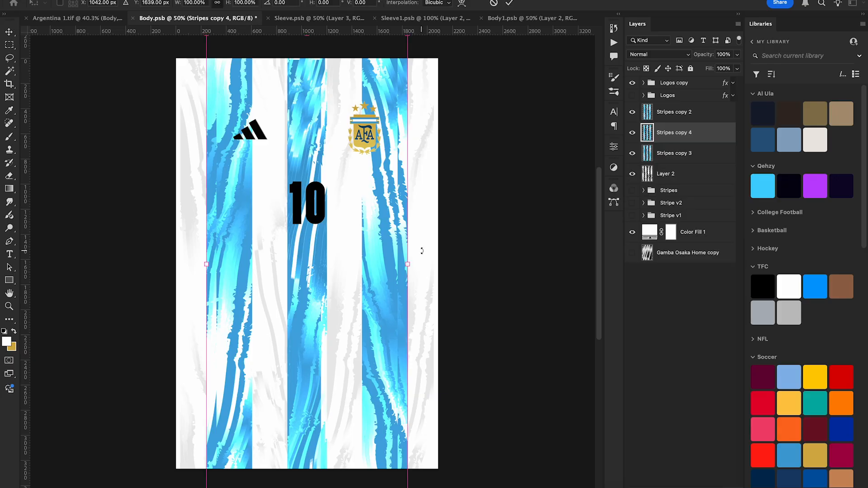
{"action": "left_click_drag", "start_coordinate": [407, 264], "coordinate": [384, 265]}
{"action": "key", "text": "Return"}
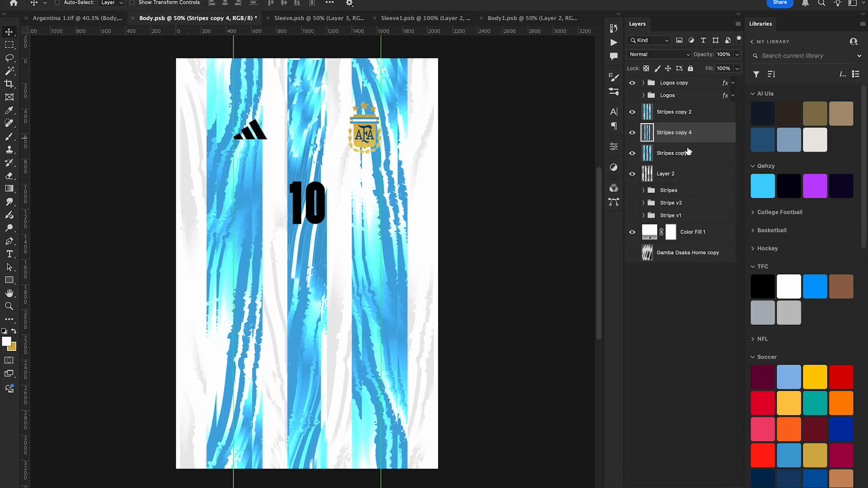
Merge Stripes copy 4 with Stripes copy 3, and compare the artwork with the merged layer hidden and shown
{"action": "left_click", "coordinate": [688, 150], "text": "shift"}
{"action": "key", "text": "super+e"}
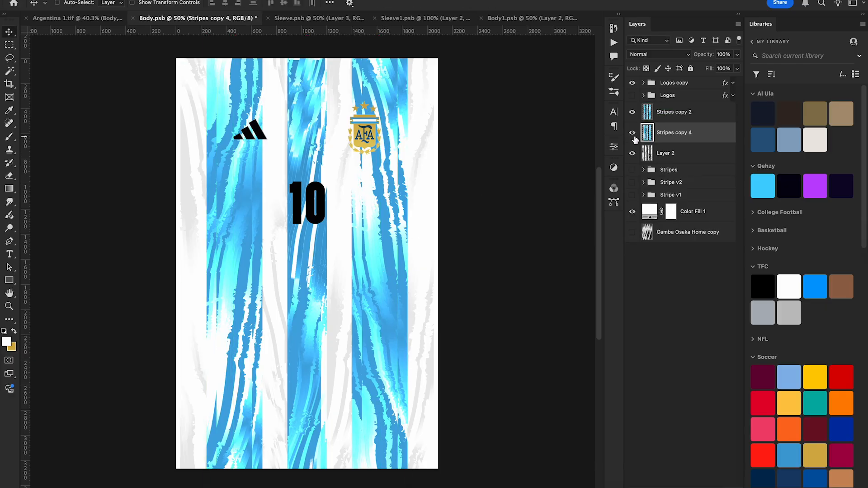
{"action": "left_click", "coordinate": [632, 133]}
{"action": "left_click", "coordinate": [632, 134]}
{"action": "left_click", "coordinate": [632, 134]}
{"action": "left_click", "coordinate": [632, 134]}
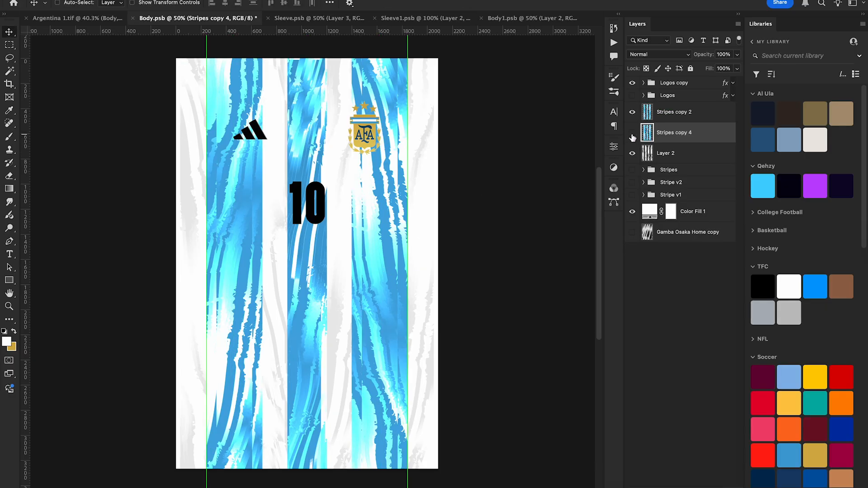
{"action": "left_click", "coordinate": [632, 134]}
{"action": "left_click", "coordinate": [631, 133]}
{"action": "left_click", "coordinate": [632, 133]}
{"action": "left_click", "coordinate": [632, 134]}
{"action": "left_click", "coordinate": [632, 134]}
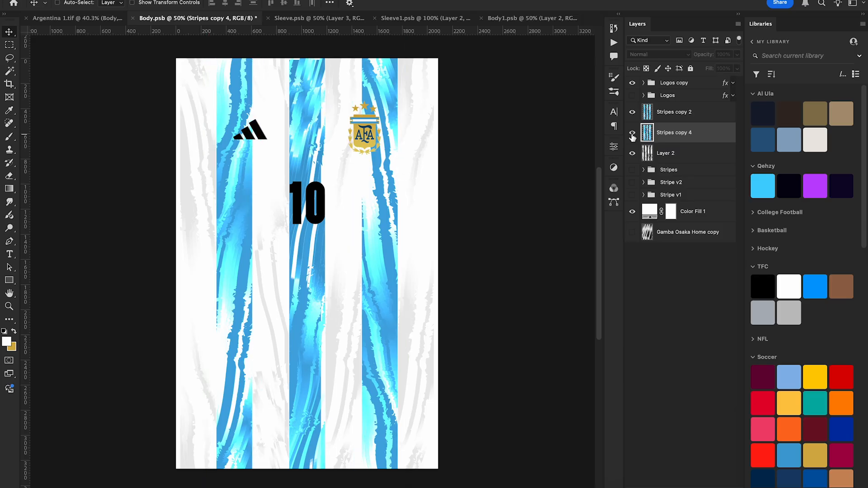
{"action": "left_click", "coordinate": [632, 134]}
{"action": "left_click", "coordinate": [631, 134]}
{"action": "left_click", "coordinate": [632, 134]}
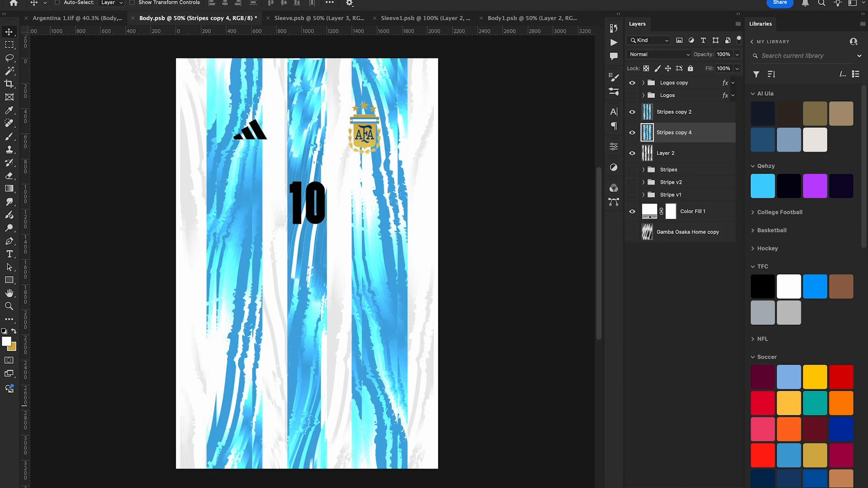
Add a layer mask to Stripes copy 4 and paint black over the outer stripes with the large shard-shaped brush
{"action": "left_click", "coordinate": [671, 487]}
{"action": "left_click", "coordinate": [9, 137]}
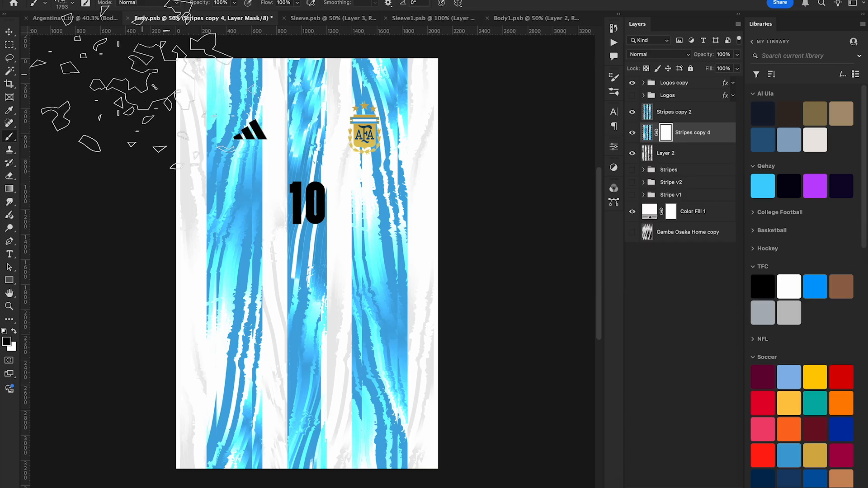
{"action": "left_click", "coordinate": [239, 149]}
{"action": "left_click", "coordinate": [192, 289]}
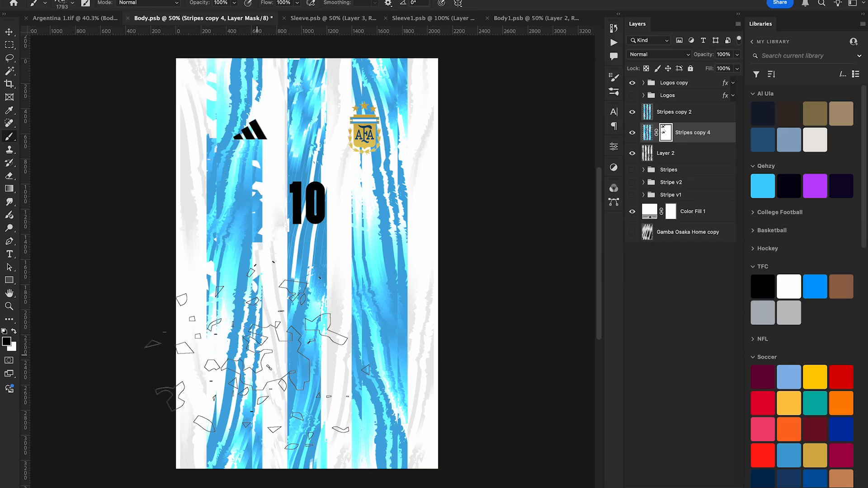
{"action": "left_click", "coordinate": [266, 357]}
{"action": "left_click", "coordinate": [403, 384]}
{"action": "left_click", "coordinate": [388, 88]}
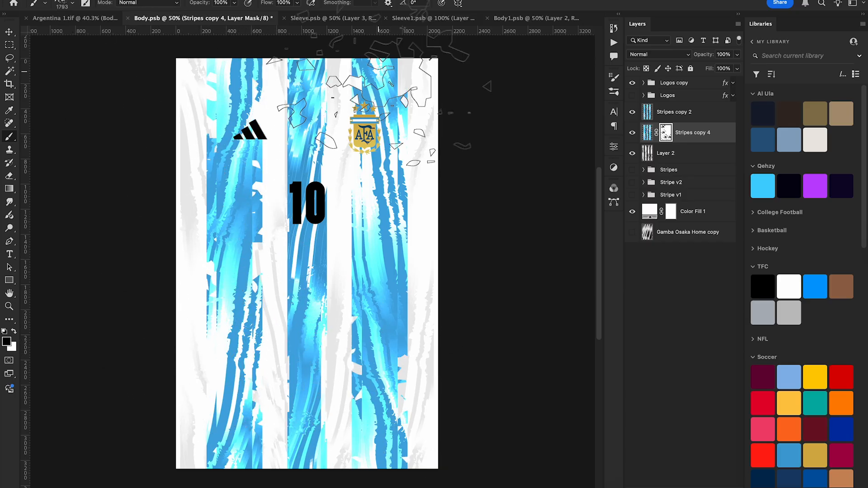
{"action": "left_click", "coordinate": [355, 196]}
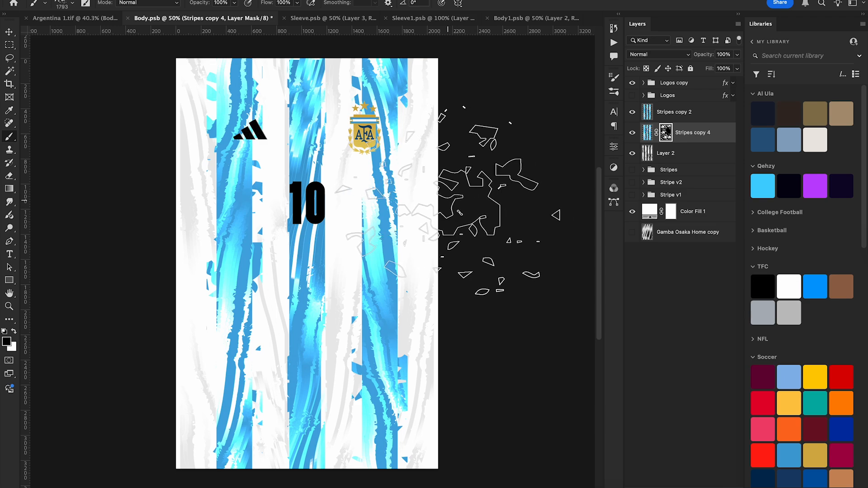
Refine the Stripes copy 4 mask by painting shards in white and black, leaving scattered fragments along the stripe edges
{"action": "left_click", "coordinate": [14, 332]}
{"action": "left_click", "coordinate": [395, 213]}
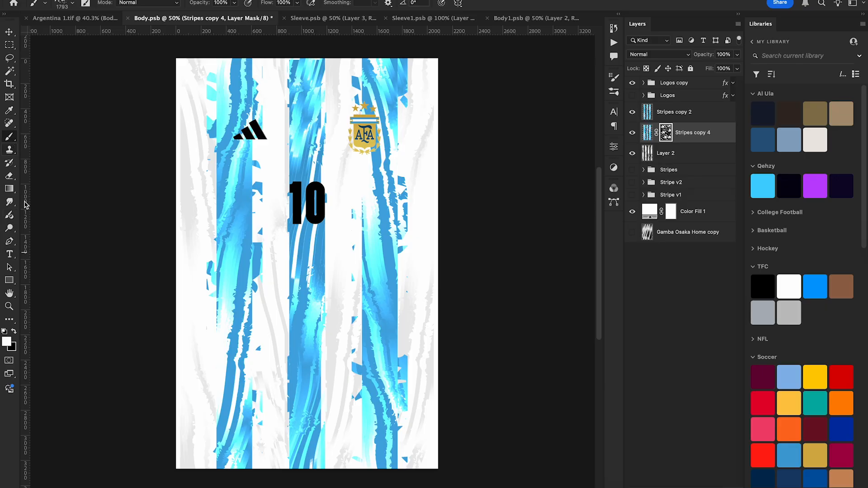
{"action": "left_click", "coordinate": [15, 333]}
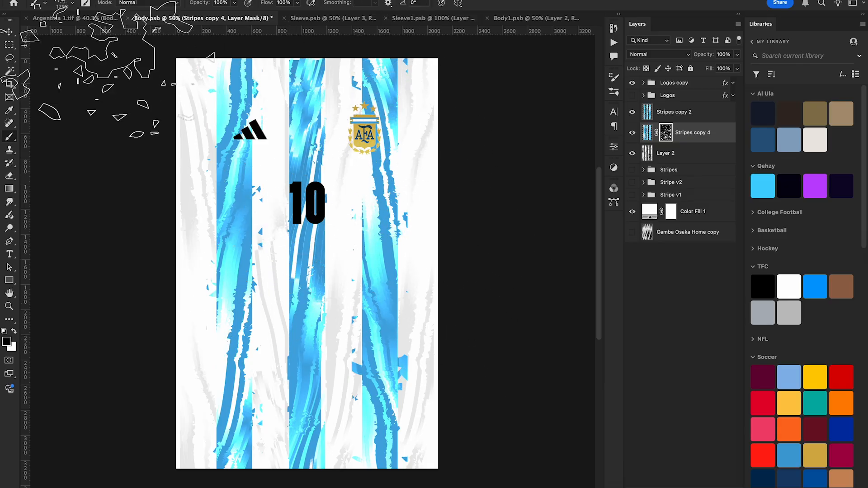
Examine the fragmented stripe edges on the Argentina 1.tif jersey mockup at different zooms and return to Body.psb
{"action": "left_click", "coordinate": [10, 32]}
{"action": "left_click", "coordinate": [113, 18]}
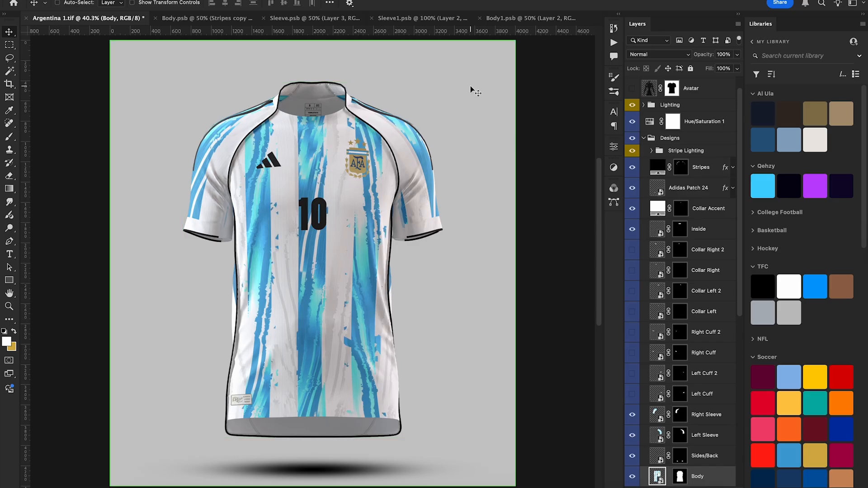
{"action": "key", "text": "ctrl+minus"}
{"action": "key", "text": "ctrl+minus"}
{"action": "key", "text": "ctrl+plus"}
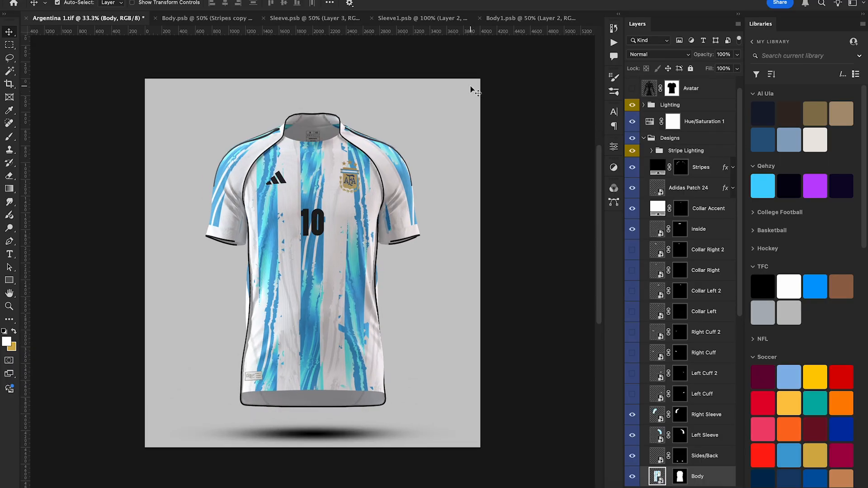
{"action": "key", "text": "ctrl+plus"}
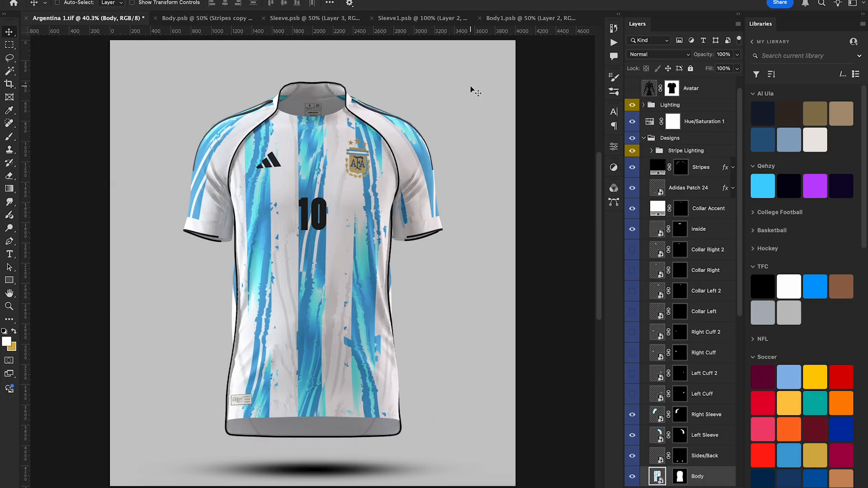
{"action": "left_click", "coordinate": [184, 17]}
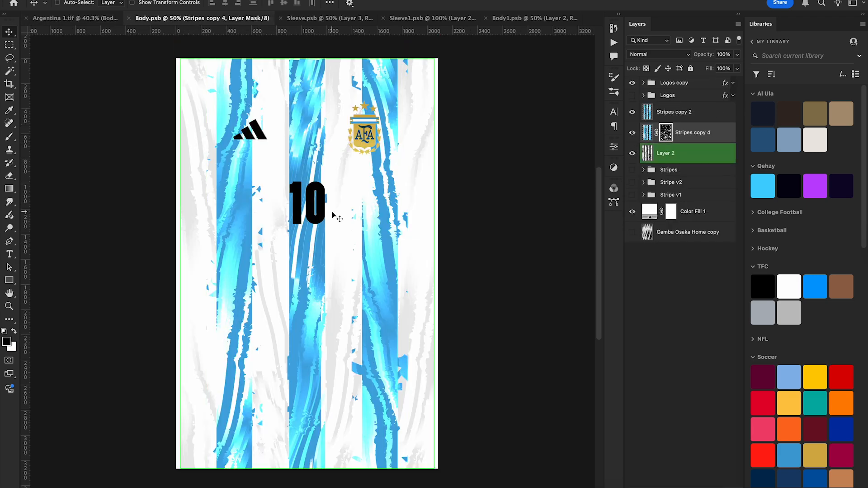
Paint shards on the Stripes copy 4 mask with the Brush tool, using white and black around the left blue stripe
{"action": "left_click", "coordinate": [9, 136]}
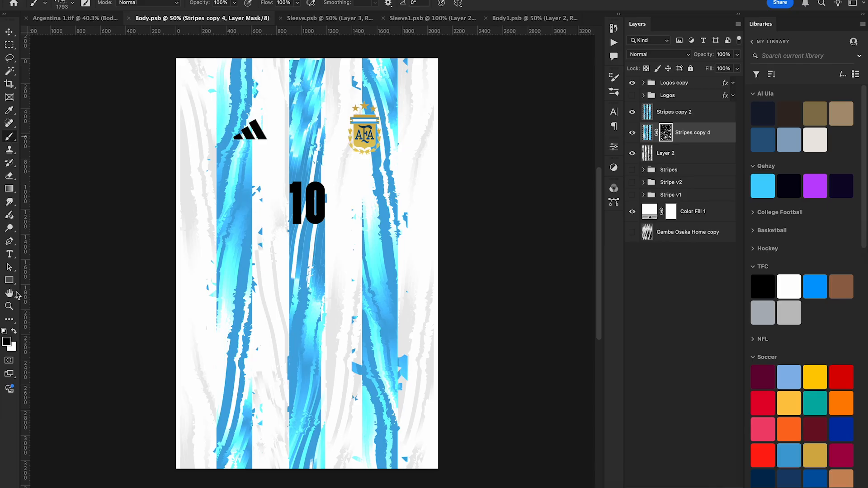
{"action": "left_click", "coordinate": [14, 332]}
{"action": "left_click", "coordinate": [443, 156]}
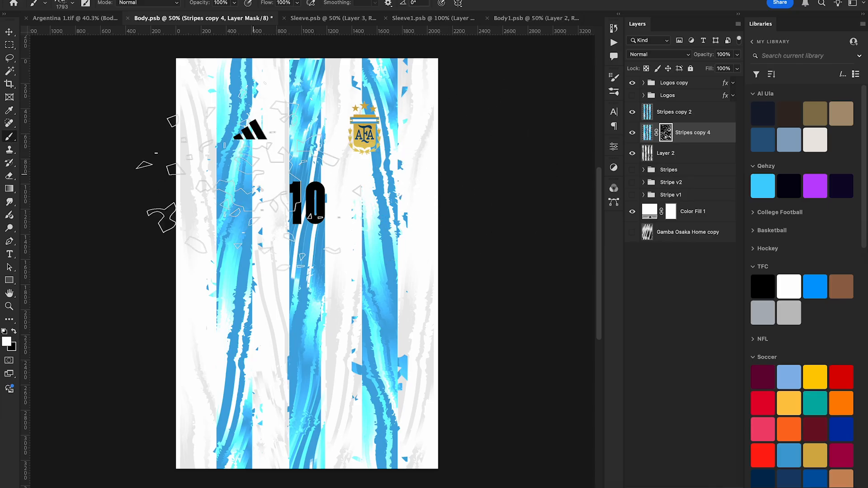
{"action": "left_click", "coordinate": [336, 166]}
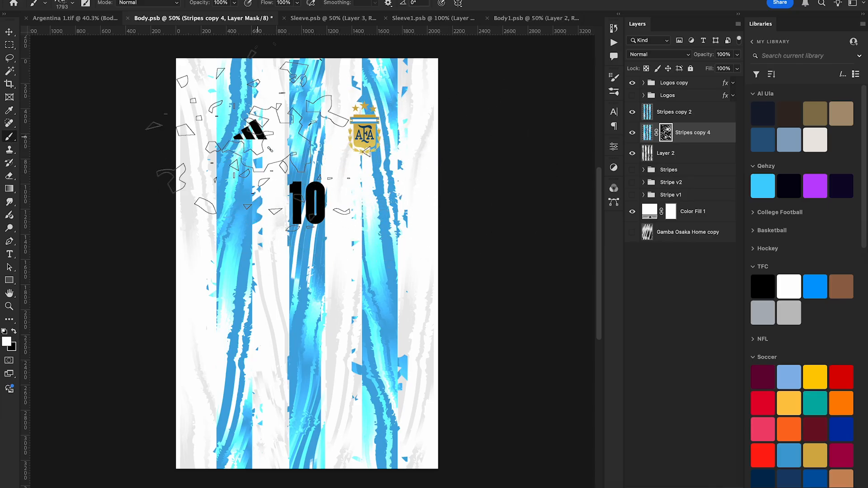
{"action": "left_click", "coordinate": [14, 332]}
{"action": "left_click", "coordinate": [266, 192]}
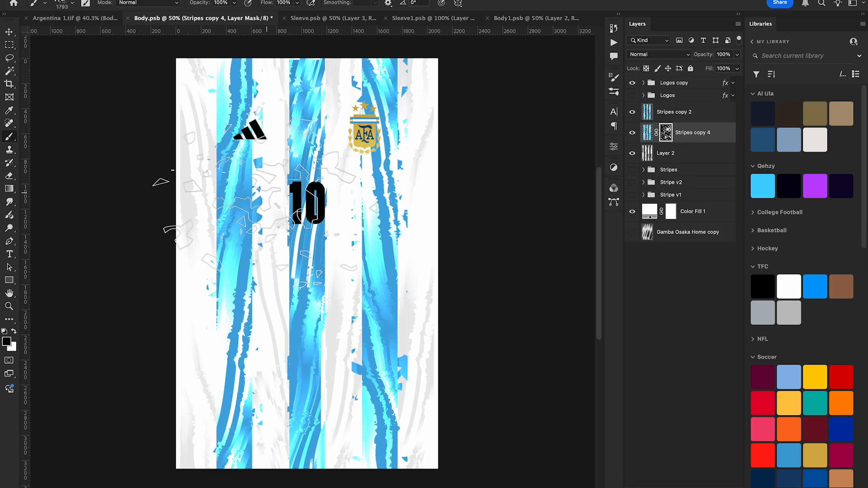
{"action": "left_click", "coordinate": [264, 194]}
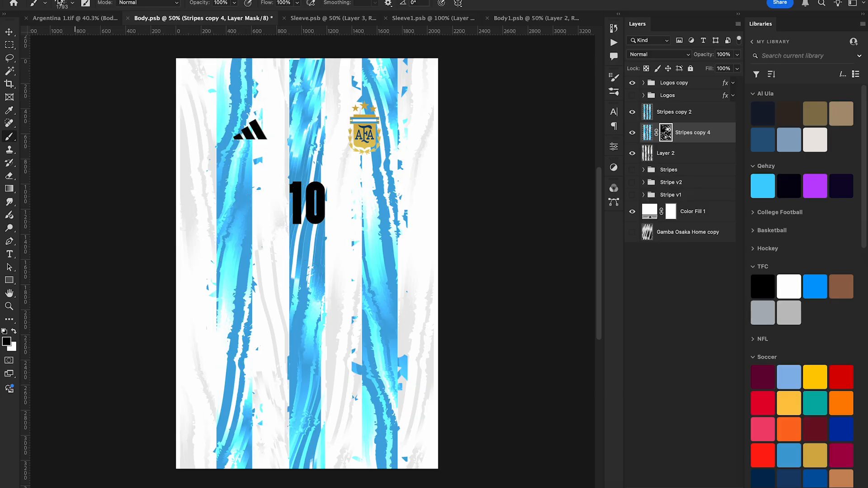
Save Body.psb, check the refined stripe edges on the Argentina 1.tif mockup, and return to Body.psb
{"action": "left_click", "coordinate": [83, 18]}
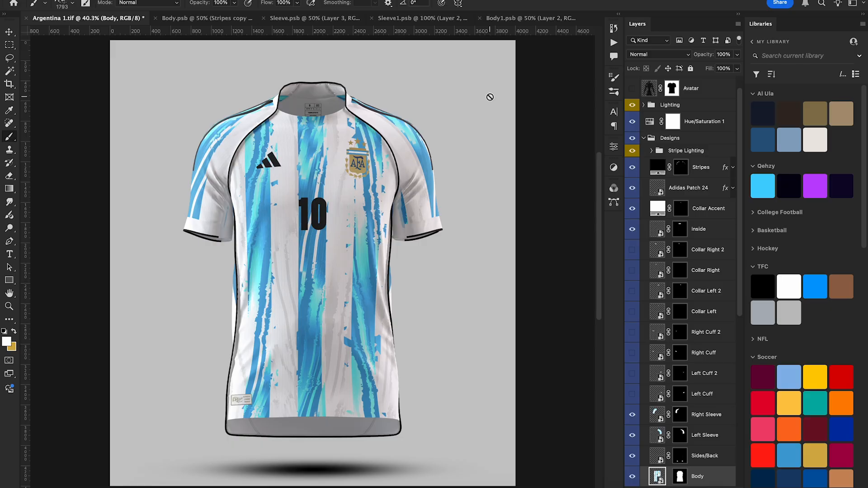
{"action": "left_click", "coordinate": [202, 18]}
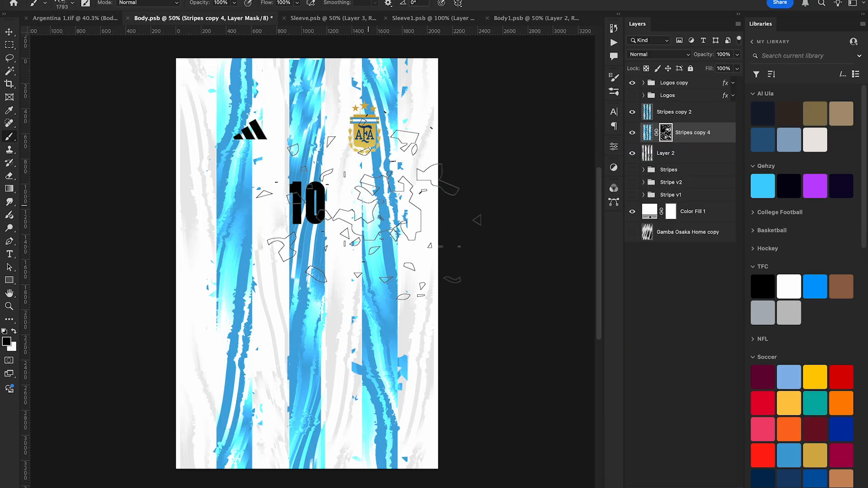
{"action": "key", "text": "v"}
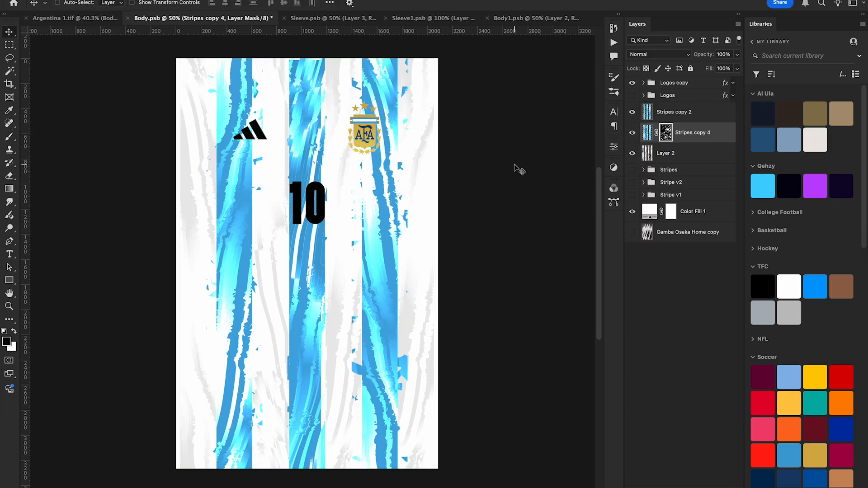
{"action": "left_click", "coordinate": [61, 18]}
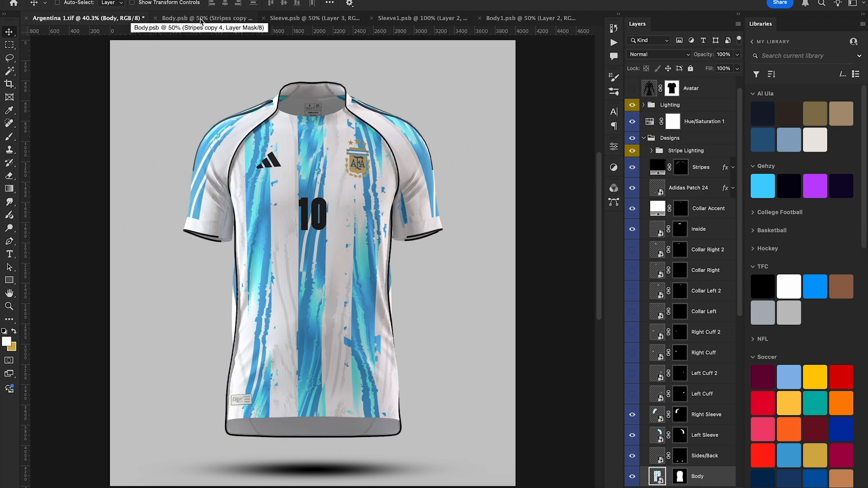
{"action": "left_click", "coordinate": [201, 21]}
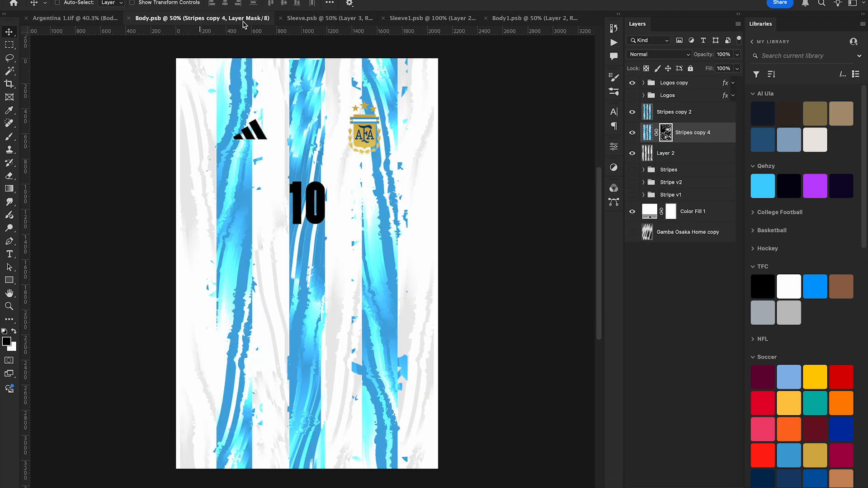
Duplicate Stripes copy 2 and Stripes copy 4, merge the duplicates into one layer above them, and blur it
{"action": "left_click", "coordinate": [692, 118]}
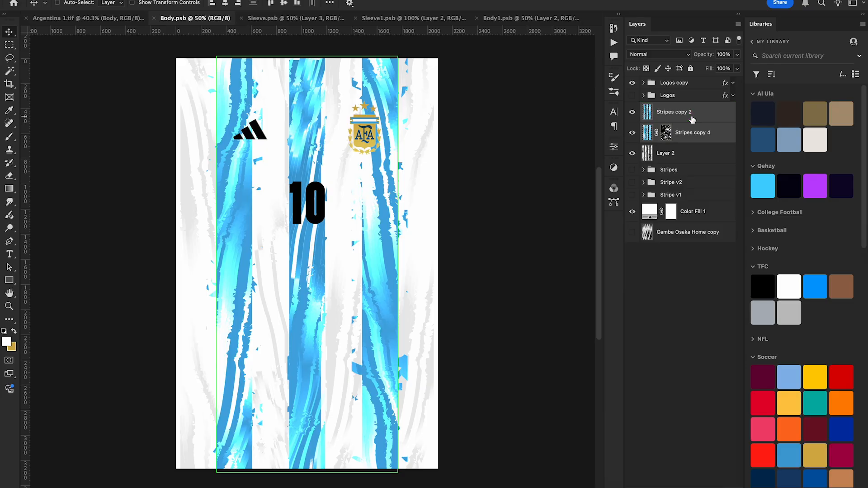
{"action": "key", "text": "ctrl+j"}
{"action": "left_click", "coordinate": [260, 1]}
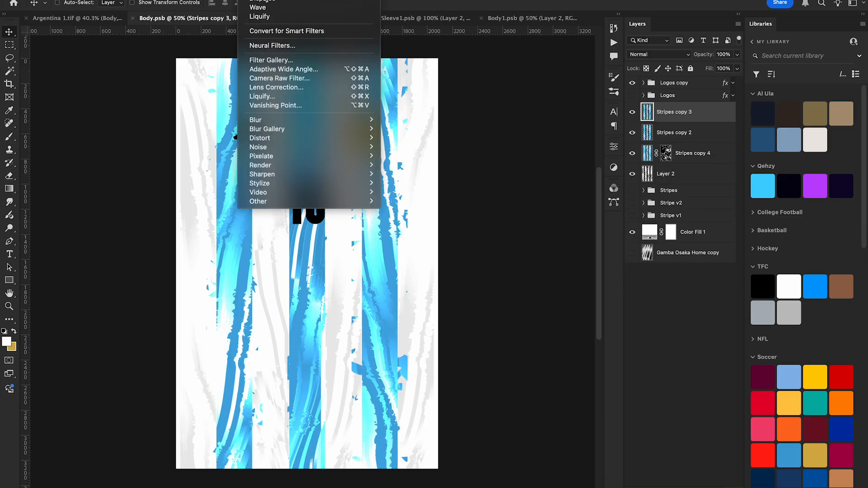
{"action": "left_click", "coordinate": [261, 2]}
Set the blurred stripes layer to Screen blend mode at 15% opacity
{"action": "left_click", "coordinate": [658, 54]}
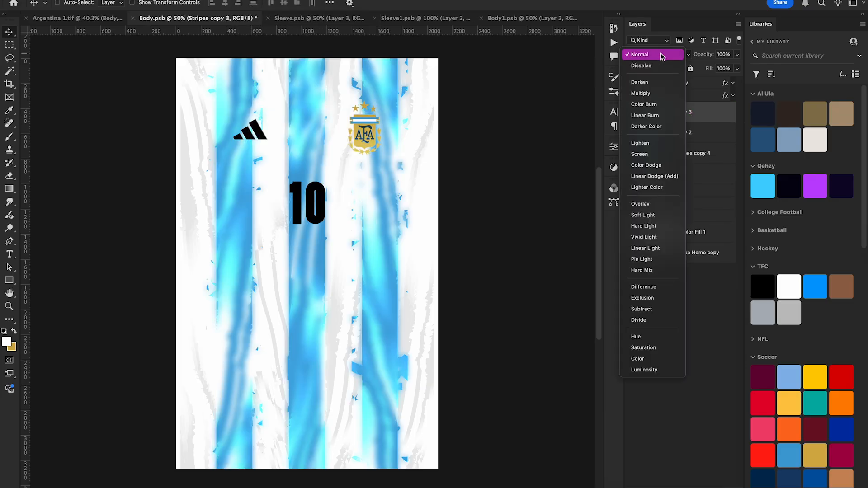
{"action": "left_click", "coordinate": [650, 151]}
{"action": "left_click_drag", "start_coordinate": [709, 55], "coordinate": [667, 54]}
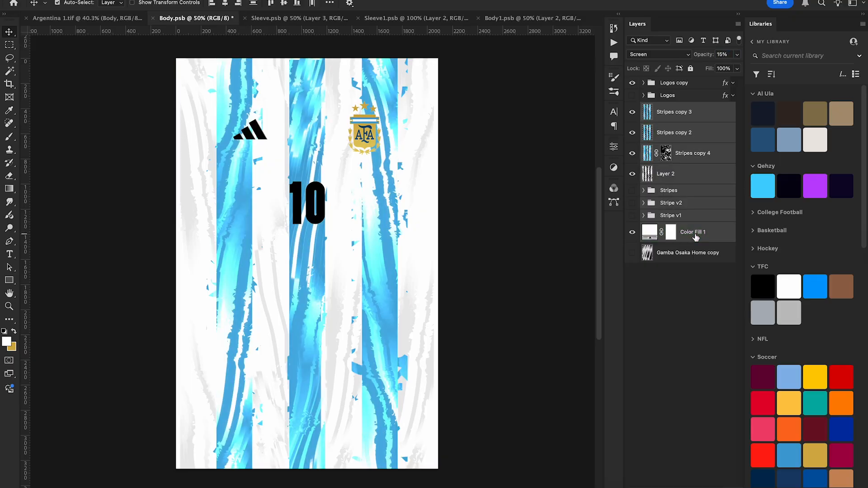
Merge duplicates of the layers from Stripes copy 3 to Color Fill 1, and copy the canvas area to a new layer
{"action": "key", "text": "super+j"}
{"action": "key", "text": "super+e"}
{"action": "key", "text": "super+a"}
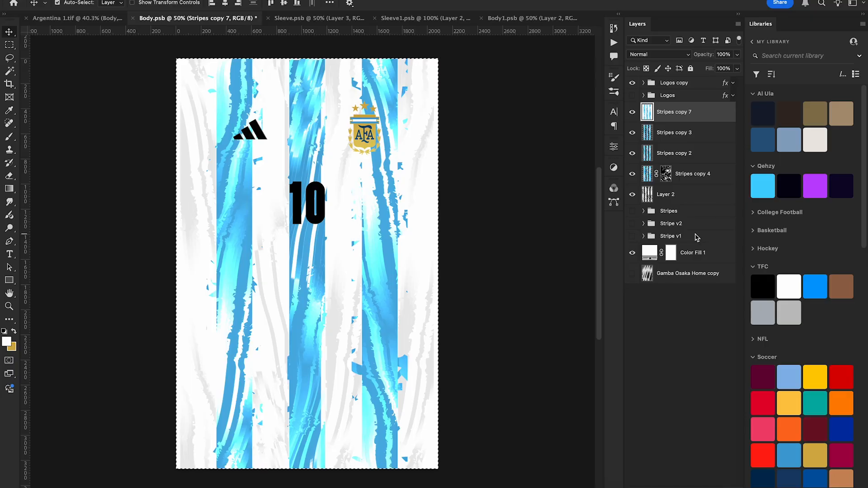
{"action": "key", "text": "super+j"}
Run the DisplaceFC Textured Effect action on Layer 3, and compare the artwork with that layer hidden and shown
{"action": "left_click", "coordinate": [614, 42]}
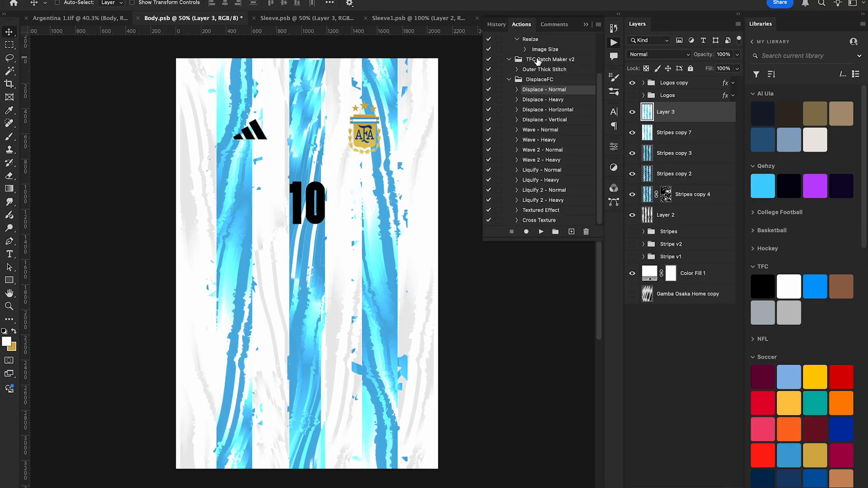
{"action": "left_click", "coordinate": [536, 211]}
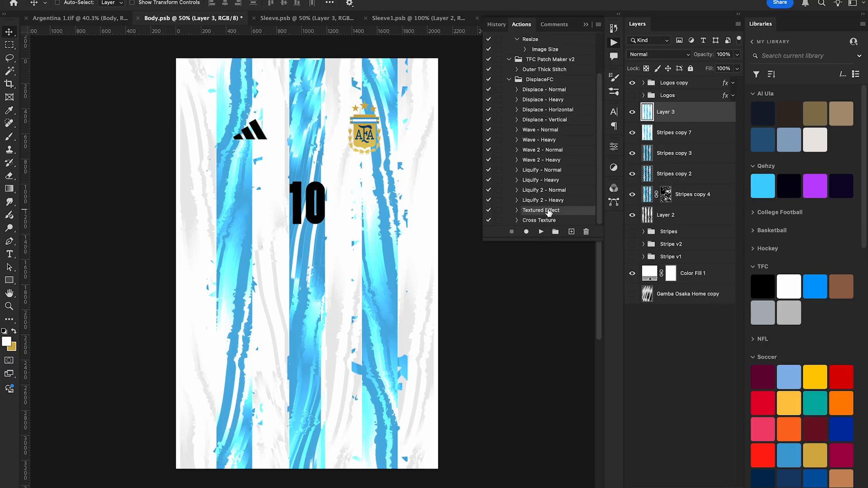
{"action": "left_click", "coordinate": [541, 232]}
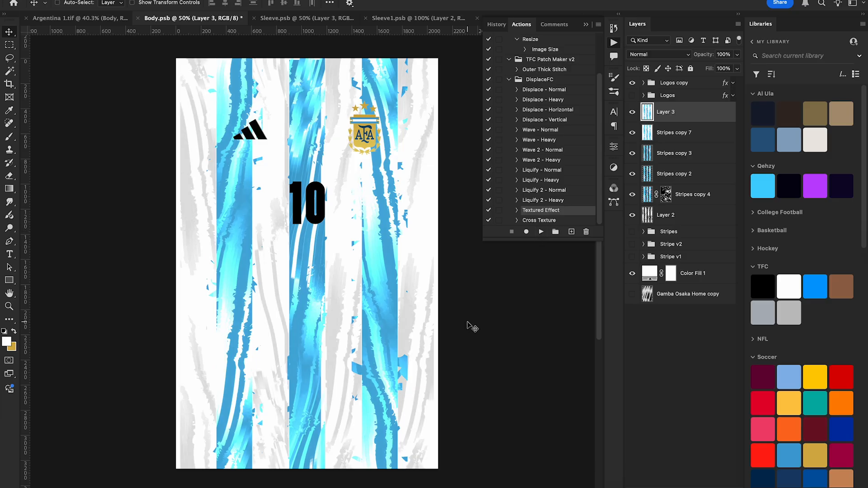
{"action": "left_click", "coordinate": [586, 25]}
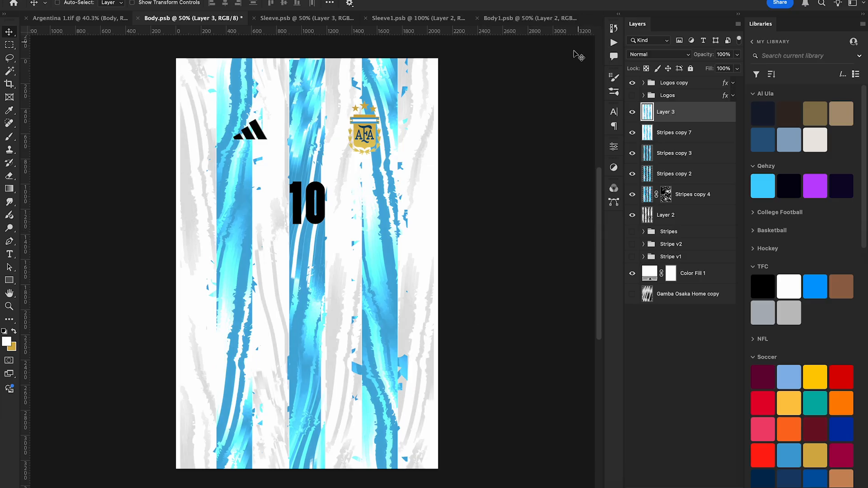
{"action": "left_click", "coordinate": [631, 112]}
{"action": "left_click", "coordinate": [631, 112]}
Paste the textured artwork into Sleeve.psb, shift it so a white stripe runs down the middle, and save the file
{"action": "left_click_drag", "start_coordinate": [556, 155], "coordinate": [583, 154]}
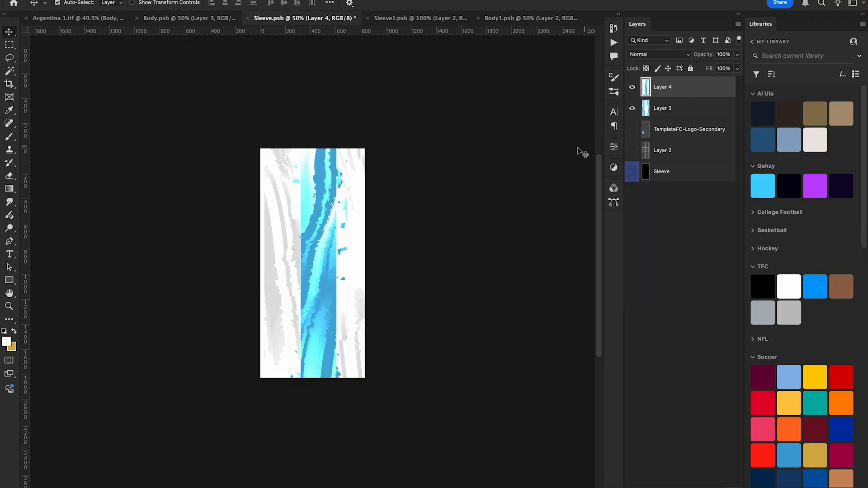
{"action": "key", "text": "super+t"}
{"action": "left_click_drag", "start_coordinate": [430, 235], "coordinate": [318, 235]}
{"action": "key", "text": "Return"}
{"action": "key", "text": "super+s"}
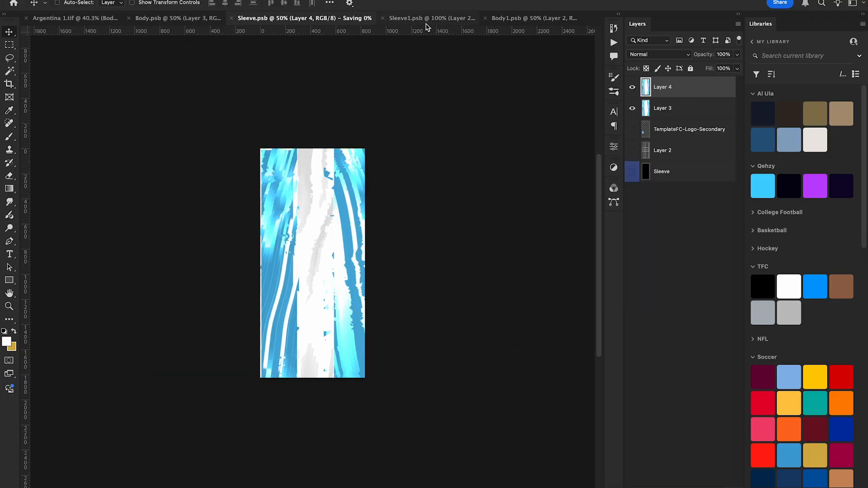
Paste the textured artwork into Sleeve1.psb, shift it left so blue stripes flank a central white one, and save the file
{"action": "left_click", "coordinate": [427, 19]}
{"action": "key", "text": "super+v"}
{"action": "key", "text": "super+t"}
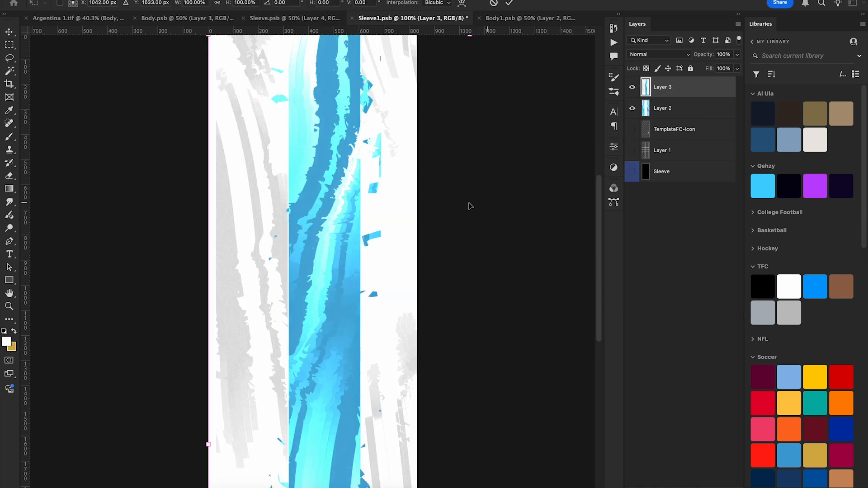
{"action": "left_click_drag", "start_coordinate": [470, 206], "coordinate": [394, 207]}
{"action": "key", "text": "Return"}
{"action": "key", "text": "super+s"}
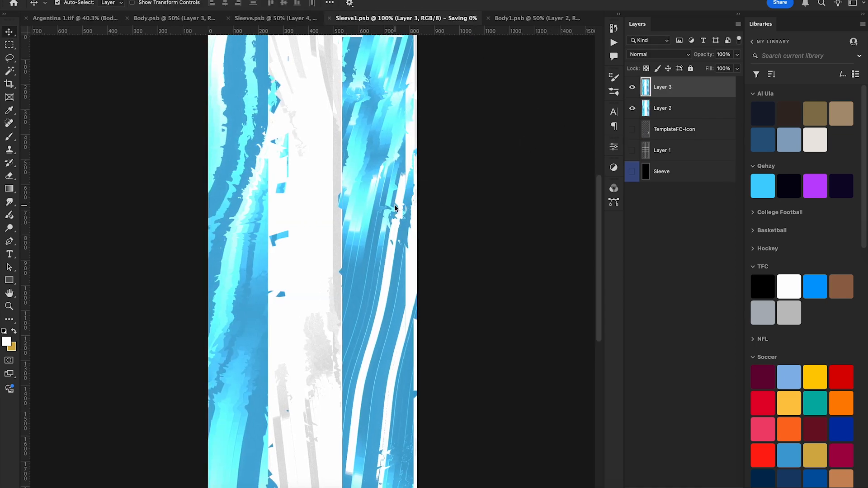
Save the textured artwork in Body.psb and switch to the Argentina 1.tif mockup
{"action": "left_click", "coordinate": [174, 18]}
{"action": "key", "text": "super+s"}
{"action": "left_click", "coordinate": [72, 18]}
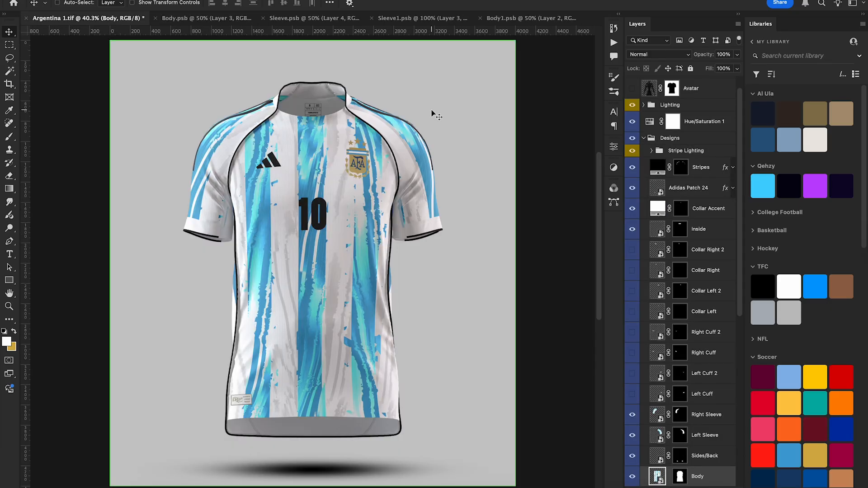
Examine the textured body and sleeves on the jersey mockup from several zoom levels
{"action": "key", "text": "super+minus"}
{"action": "key", "text": "super+minus"}
{"action": "key", "text": "super+minus"}
{"action": "key", "text": "super+minus"}
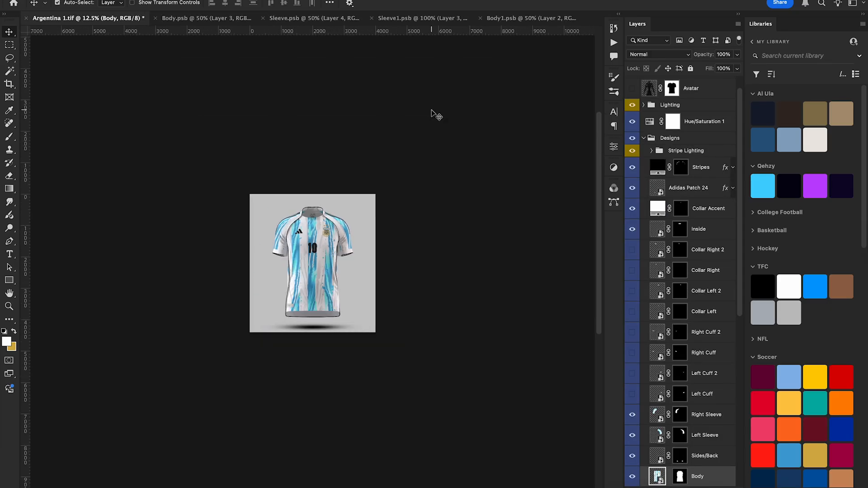
{"action": "key", "text": "super+0"}
{"action": "key", "text": "super+minus"}
{"action": "key", "text": "super+minus"}
{"action": "key", "text": "super+plus"}
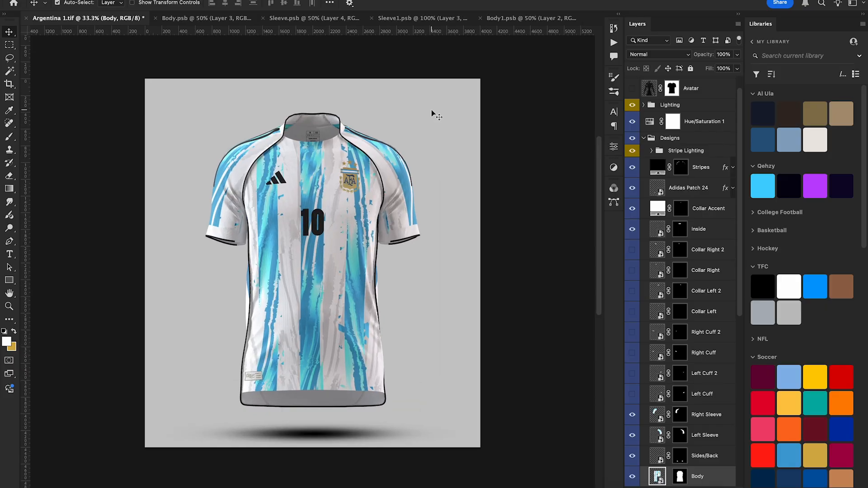
{"action": "key", "text": "super+minus"}
{"action": "key", "text": "super+0"}
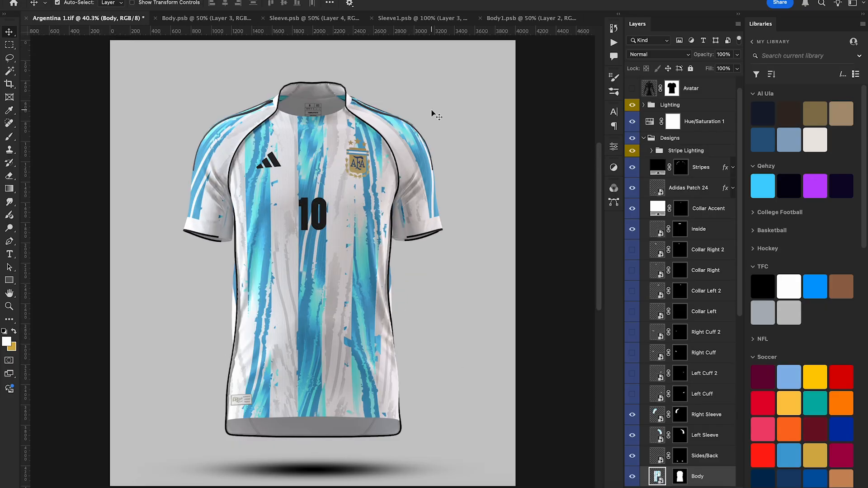
Enlarge the AFA crest in the Logos copy group of Body.psb to about 110%
{"action": "left_click", "coordinate": [202, 19]}
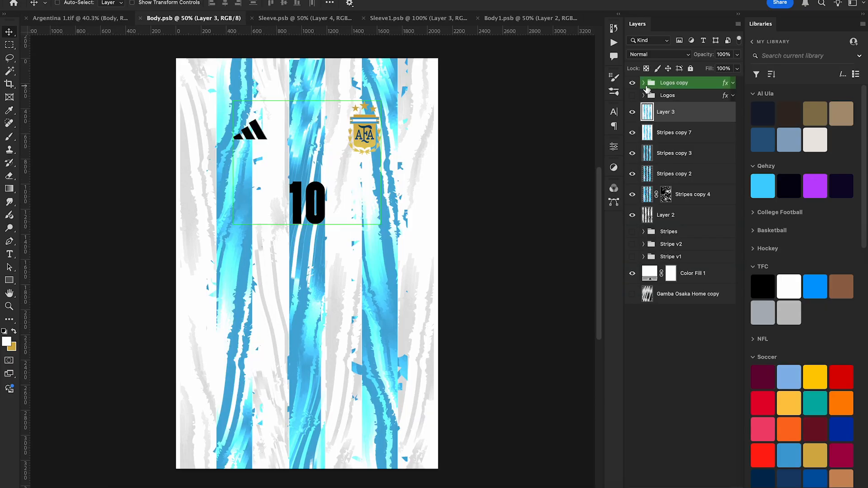
{"action": "left_click", "coordinate": [643, 84]}
{"action": "left_click", "coordinate": [680, 120]}
{"action": "key", "text": "super+t"}
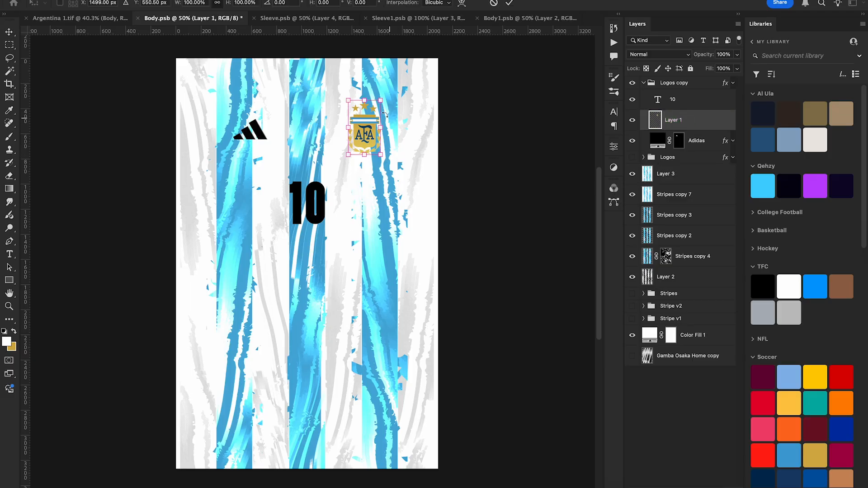
{"action": "left_click_drag", "start_coordinate": [379, 101], "coordinate": [382, 99]}
{"action": "key", "text": "Return"}
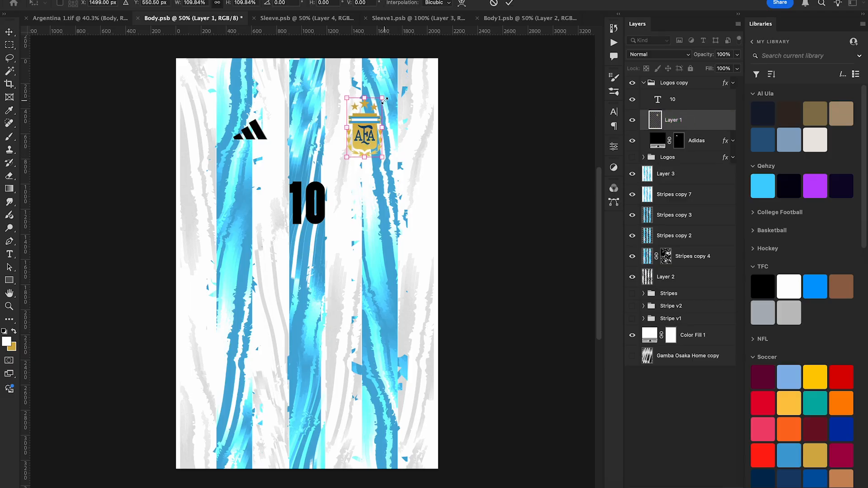
{"action": "left_click", "coordinate": [674, 82]}
{"action": "left_click", "coordinate": [644, 82]}
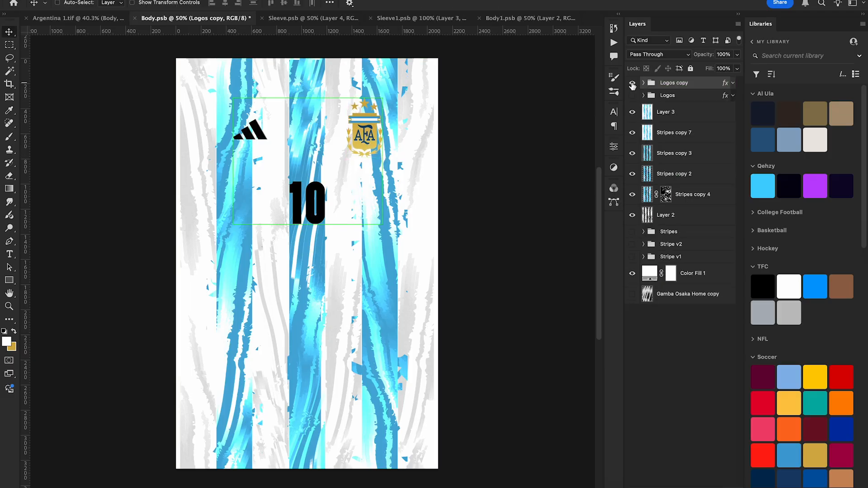
Hide the Logos copy group, show the gold Logos group, and slightly enlarge its AFA crest
{"action": "left_click", "coordinate": [631, 83]}
{"action": "left_click", "coordinate": [633, 95]}
{"action": "left_click", "coordinate": [643, 95]}
{"action": "left_click", "coordinate": [674, 132]}
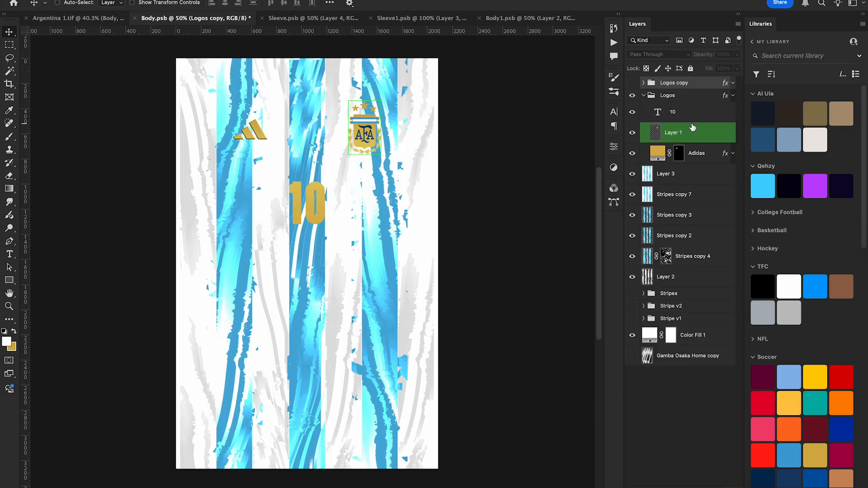
{"action": "key", "text": "super+t"}
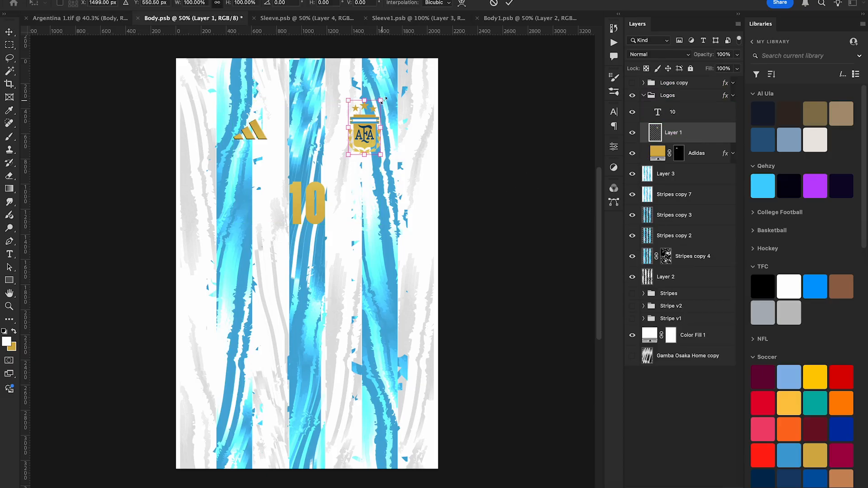
{"action": "key", "text": "Return"}
Save Body.psb and check the gold logos and number on the Argentina 1.tif mockup
{"action": "key", "text": "super+s"}
{"action": "left_click", "coordinate": [68, 19]}
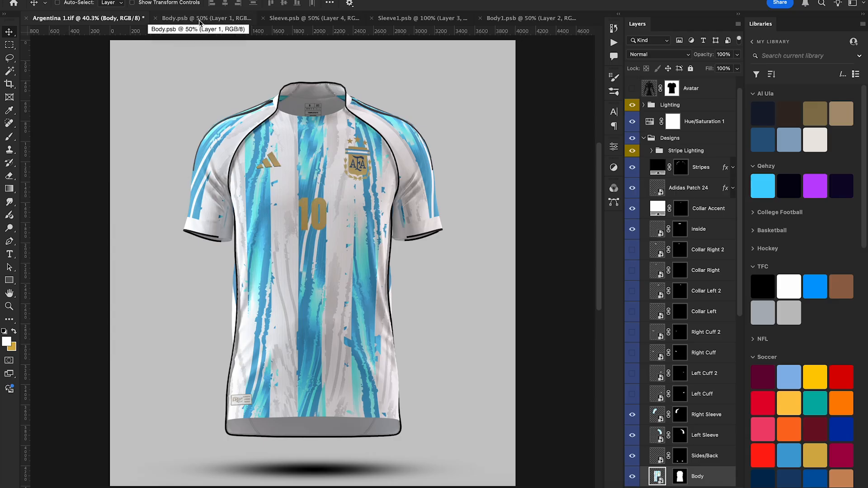
{"action": "scroll", "coordinate": [680, 289], "scroll_direction": "down", "scroll_amount": 6}
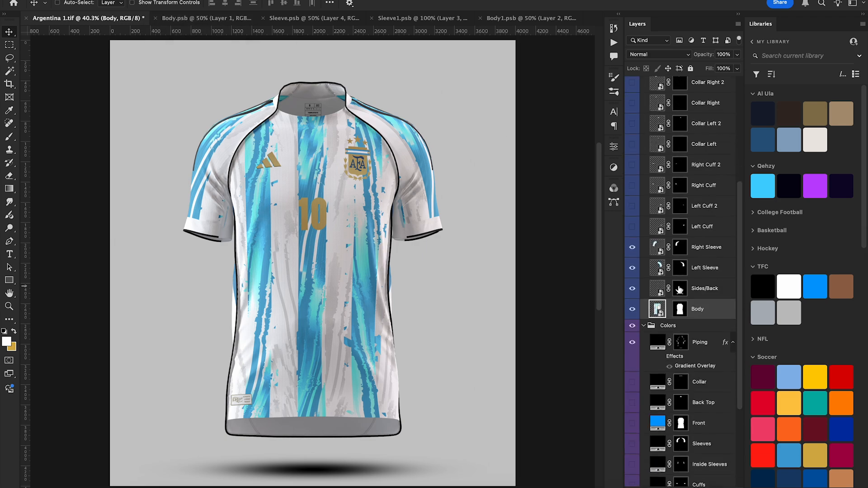
Recolor the jersey's Piping layer with the gold background color d5b048
{"action": "double_click", "coordinate": [658, 259]}
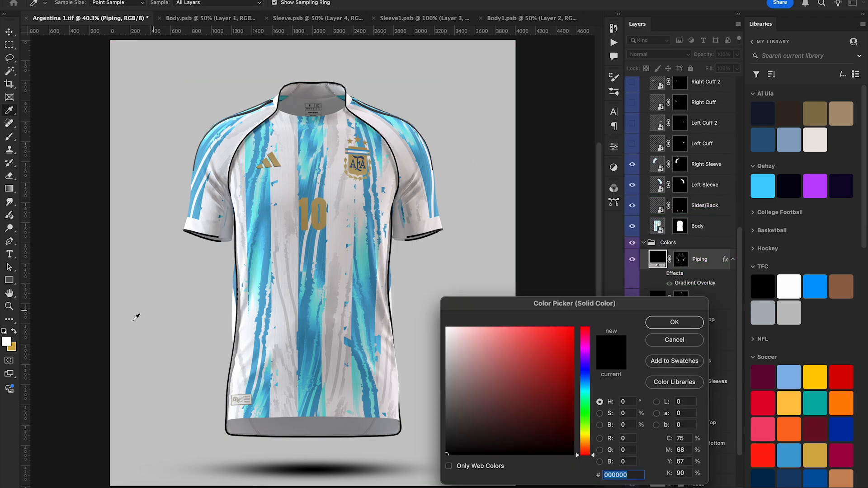
{"action": "left_click", "coordinate": [15, 347]}
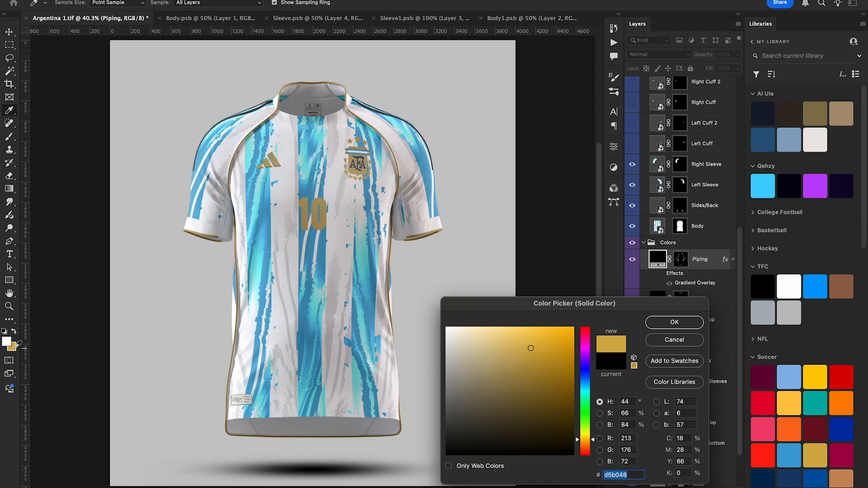
{"action": "key", "text": "Return"}
{"action": "key", "text": "v"}
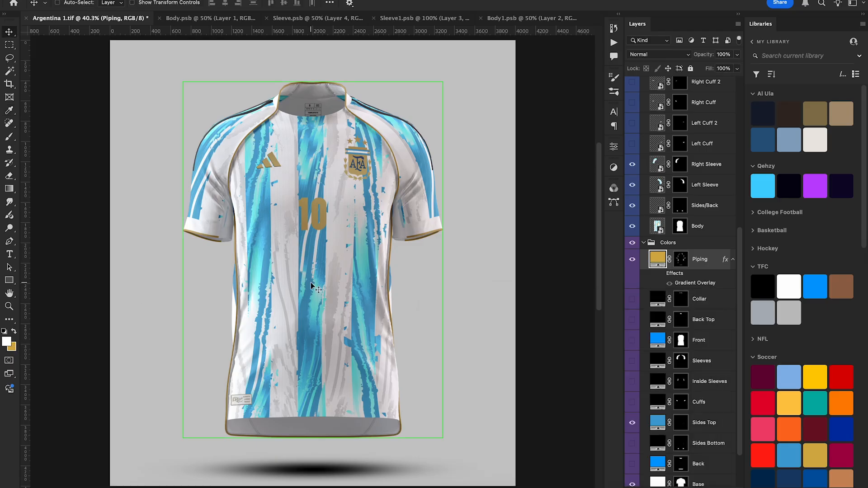
Show the black Collar and Cuffs color layers on the mockup and check the whole jersey
{"action": "key", "text": "ctrl+minus"}
{"action": "key", "text": "ctrl+minus"}
{"action": "scroll", "coordinate": [684, 326], "scroll_direction": "down", "scroll_amount": 2}
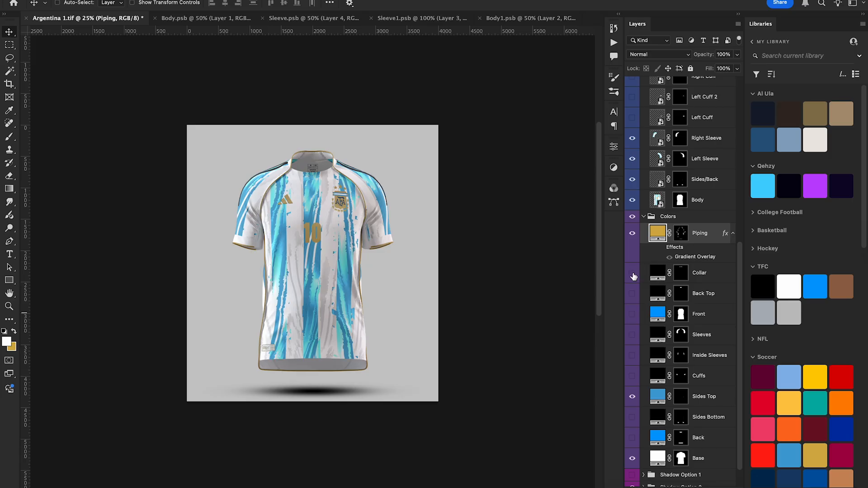
{"action": "left_click", "coordinate": [632, 273]}
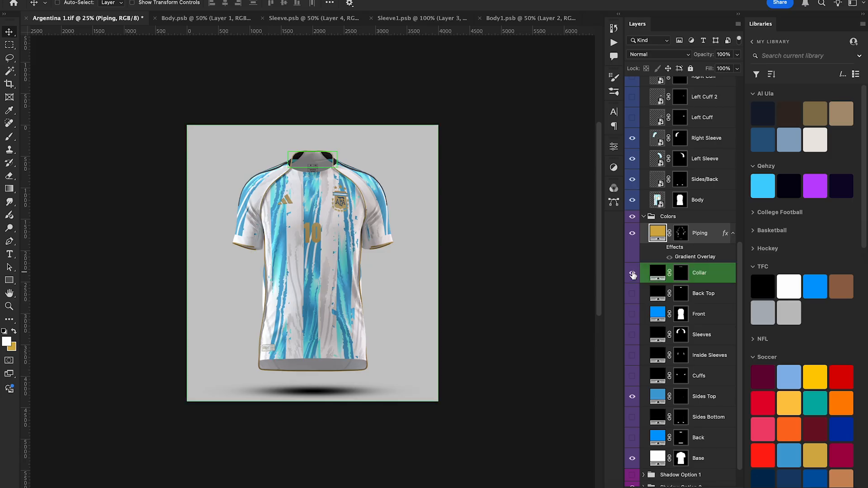
{"action": "left_click", "coordinate": [632, 375]}
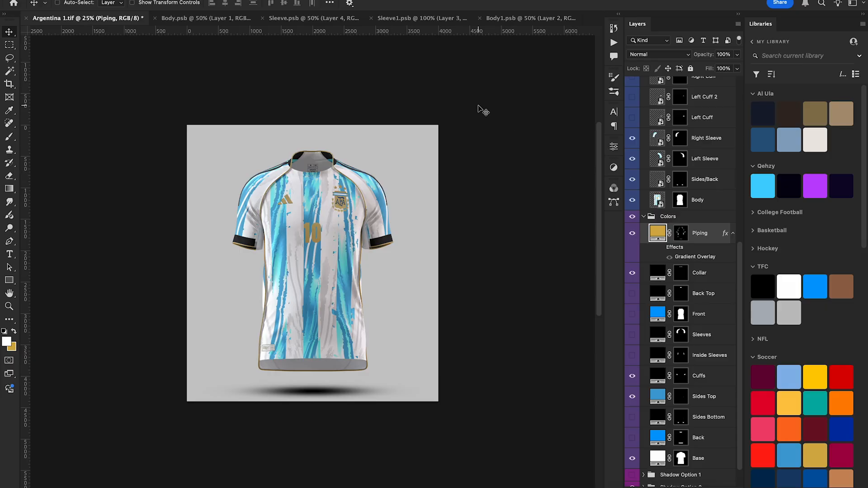
{"action": "key", "text": "ctrl+0"}
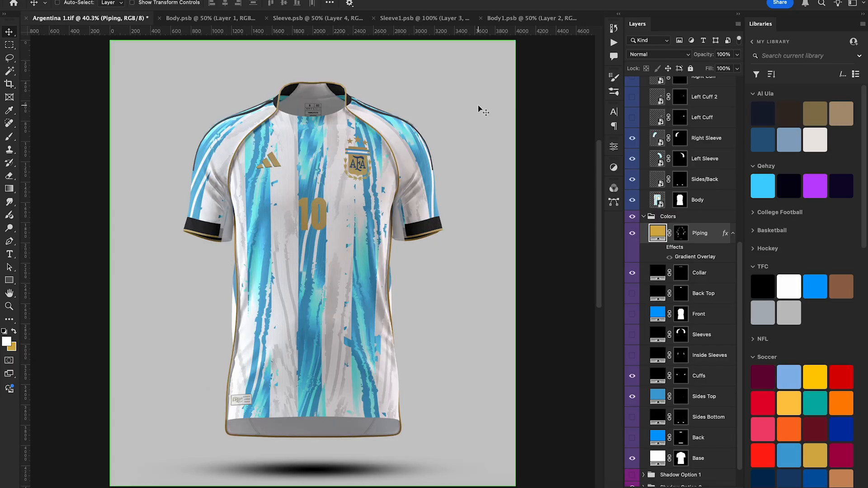
Hide the gold Logos group in Body.psb, show the Logos copy group, save, and check the black logos on Argentina 1.tif
{"action": "left_click", "coordinate": [201, 19]}
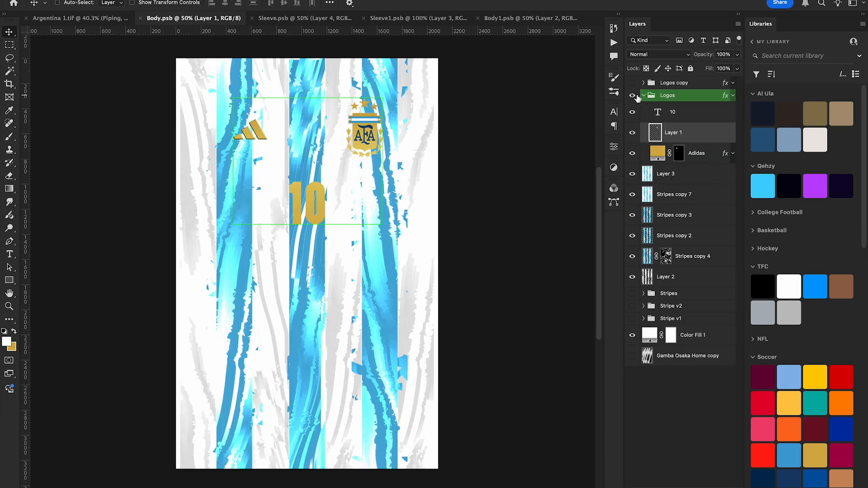
{"action": "left_click", "coordinate": [632, 95]}
{"action": "left_click", "coordinate": [632, 83]}
{"action": "key", "text": "super+s"}
{"action": "left_click", "coordinate": [59, 18]}
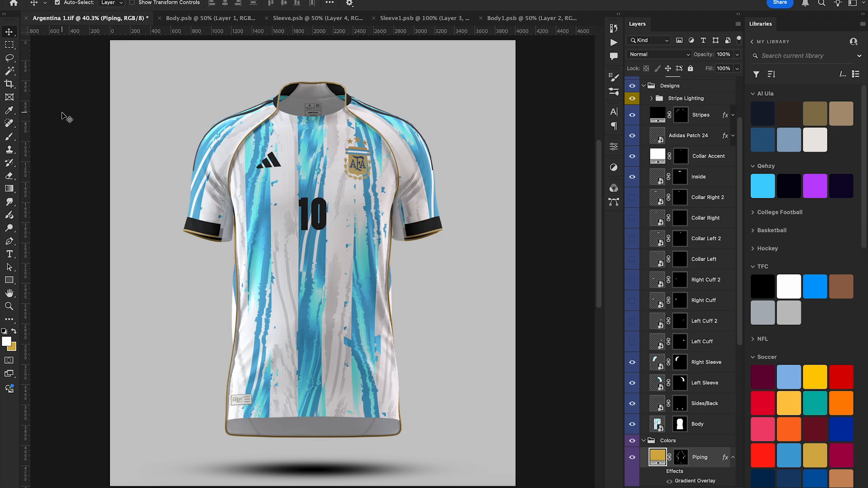
{"action": "key", "text": "super+minus"}
{"action": "key", "text": "super+minus"}
{"action": "key", "text": "super+minus"}
{"action": "key", "text": "super+plus"}
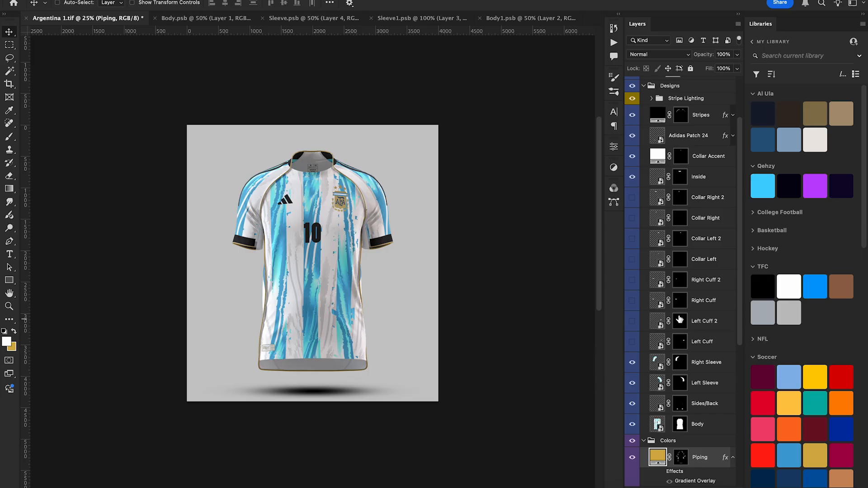
Show the Inside Sleeves color layer and hide the Collar and Cuffs color layers
{"action": "scroll", "coordinate": [677, 315], "scroll_direction": "down", "scroll_amount": 6}
{"action": "left_click", "coordinate": [632, 333]}
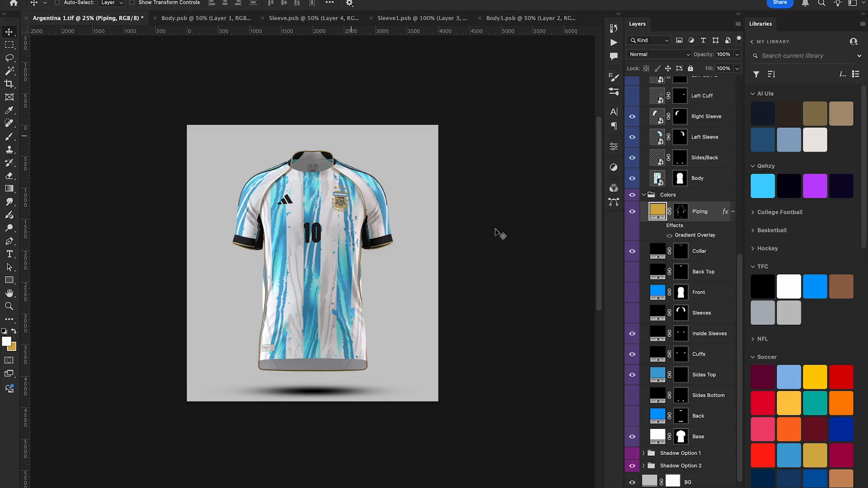
{"action": "left_click", "coordinate": [632, 250]}
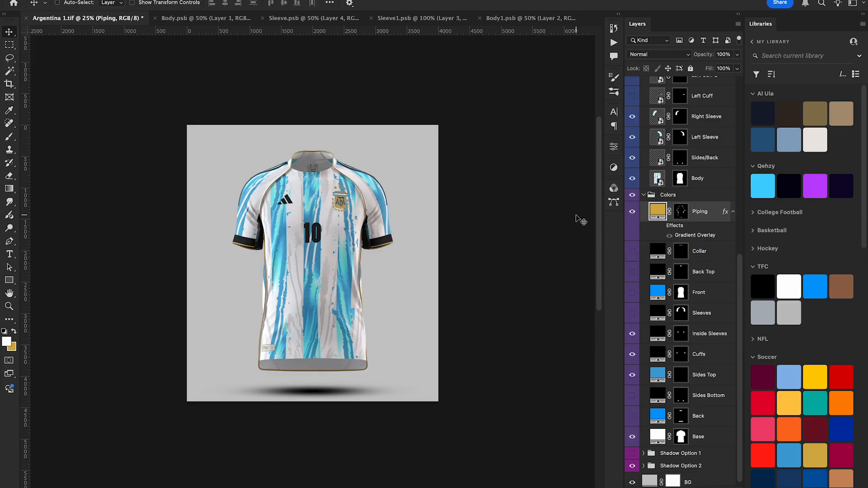
{"action": "left_click", "coordinate": [632, 354]}
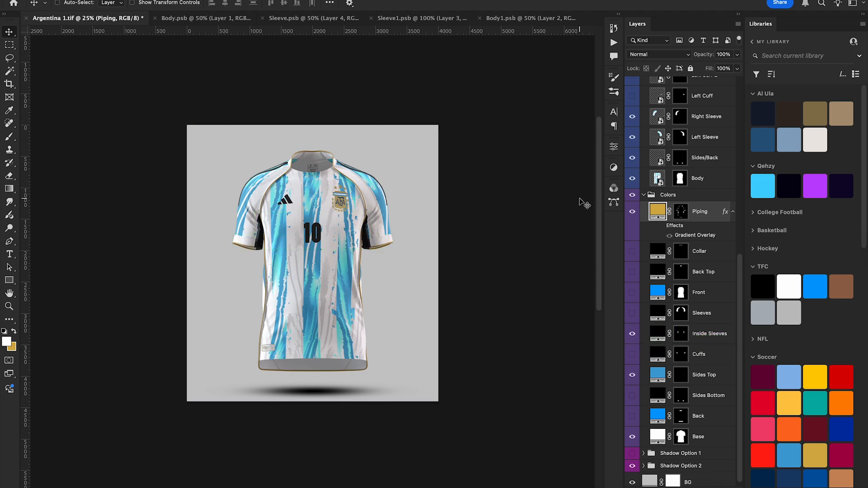
Recolor the Inside Sleeves layer with light blue 75d2ef sampled from the jersey's sleeve
{"action": "double_click", "coordinate": [658, 337]}
{"action": "left_click", "coordinate": [346, 267]}
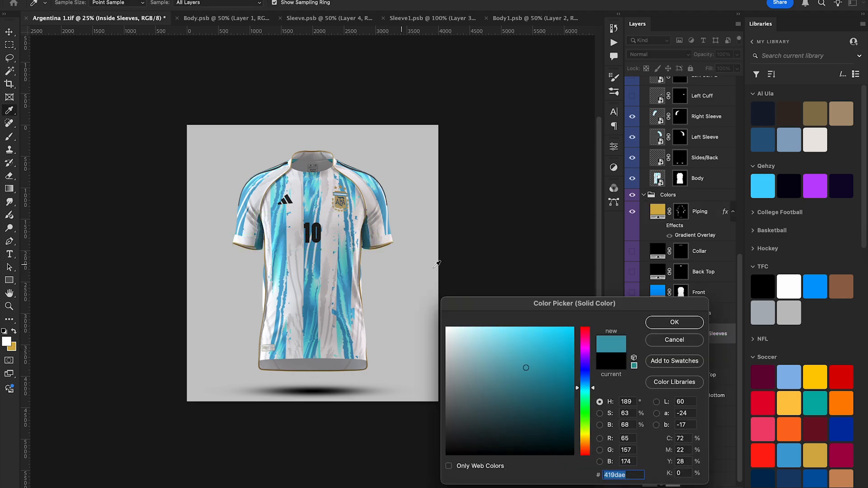
{"action": "left_click", "coordinate": [386, 188]}
{"action": "left_click", "coordinate": [380, 186]}
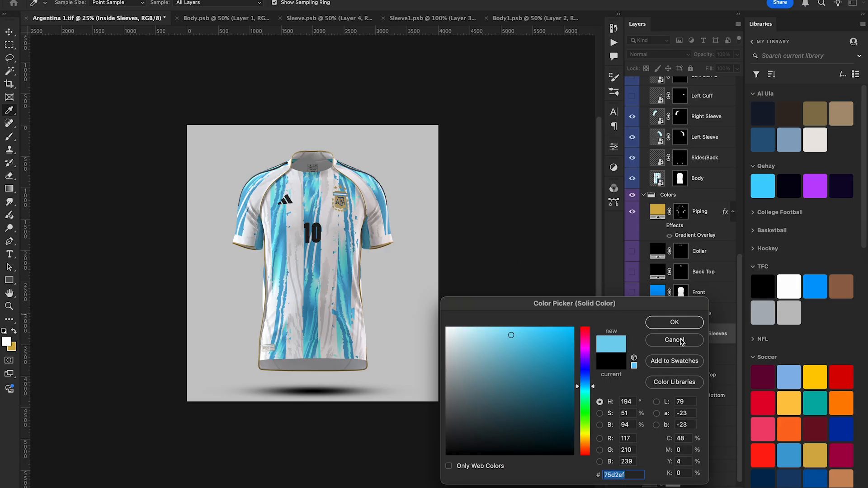
{"action": "left_click", "coordinate": [674, 322]}
Set the Inside Sleeves color to 43a1d5, copied from the Sides Top color layer
{"action": "double_click", "coordinate": [659, 375]}
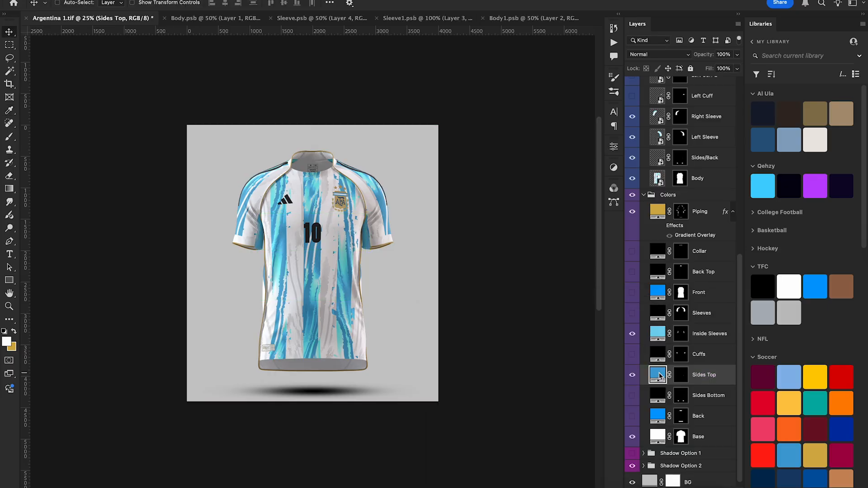
{"action": "key", "text": "Return"}
{"action": "double_click", "coordinate": [658, 333]}
{"action": "type", "text": "43a1d5"}
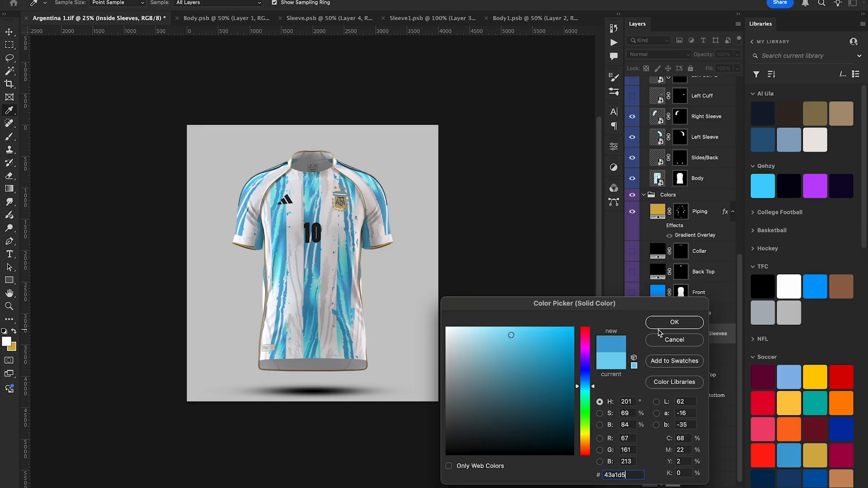
{"action": "key", "text": "Return"}
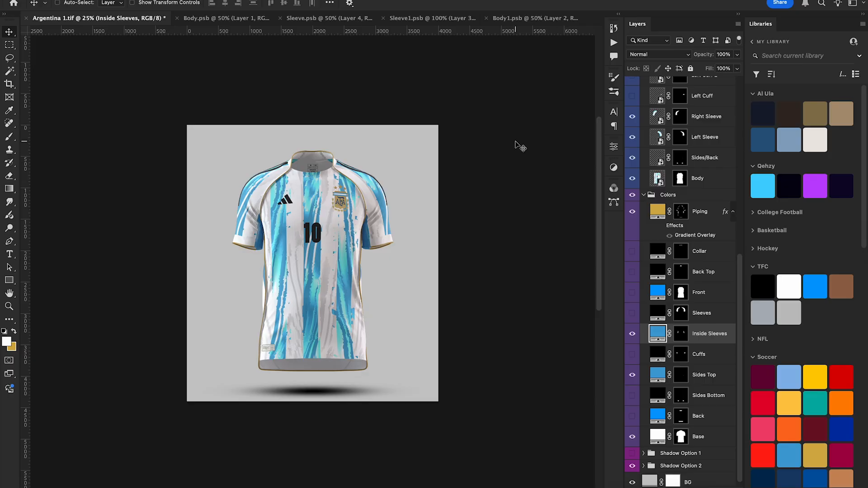
Show the black Collar and Cuffs color layers for comparison and hide both again
{"action": "left_click", "coordinate": [632, 355]}
{"action": "left_click", "coordinate": [632, 251]}
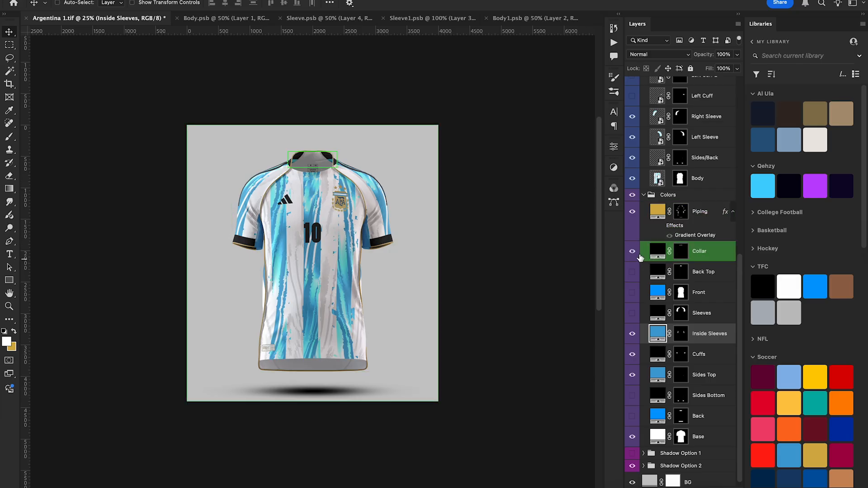
{"action": "left_click", "coordinate": [632, 251]}
{"action": "left_click", "coordinate": [632, 356]}
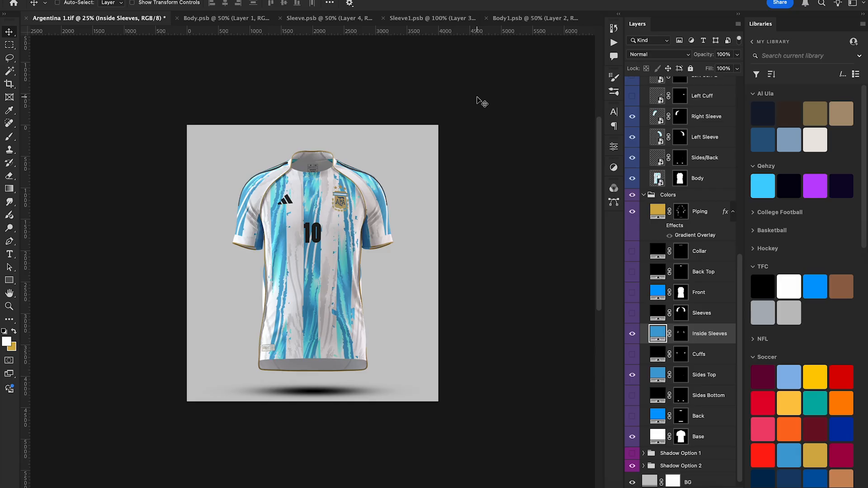
Hide the Logos copy group in Body.psb, show the gold Logos group, save, and return to the Argentina 1.tif mockup
{"action": "left_click", "coordinate": [209, 17]}
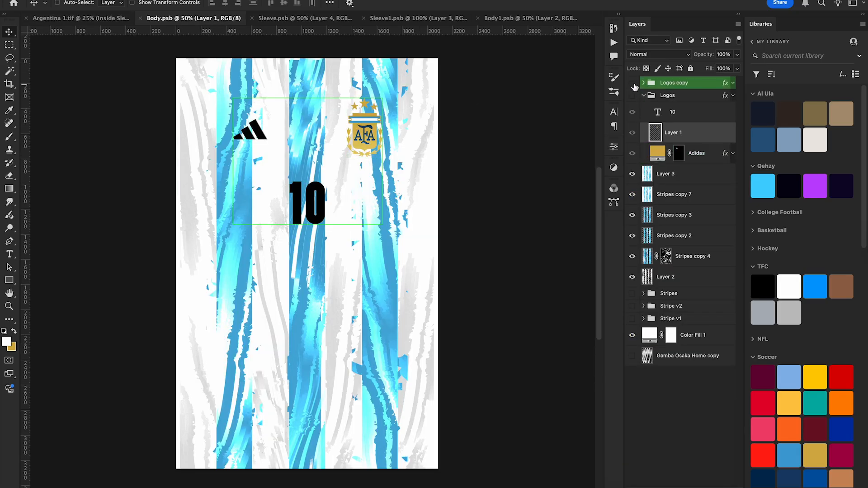
{"action": "left_click", "coordinate": [632, 83]}
{"action": "key", "text": "super+s"}
{"action": "left_click", "coordinate": [78, 19]}
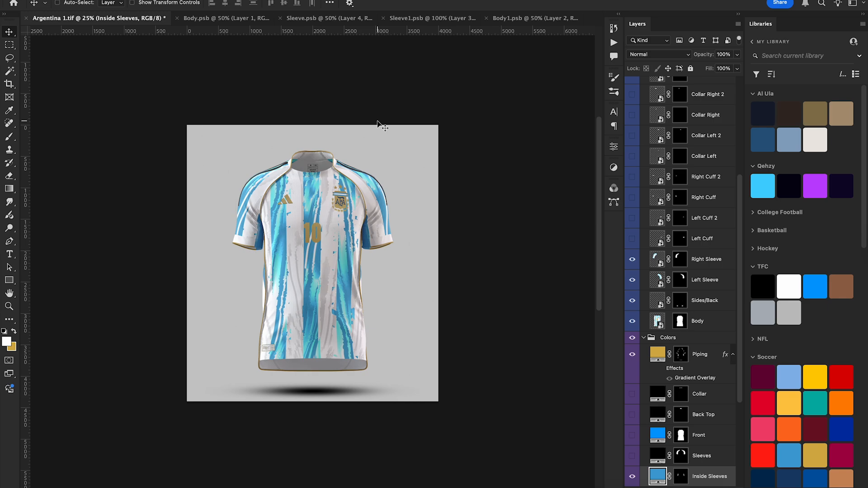
Duplicate the AFA crest in Body.psb, hide the original, and set the copy's Yellows saturation to -43 with Hue/Saturation
{"action": "left_click", "coordinate": [209, 19]}
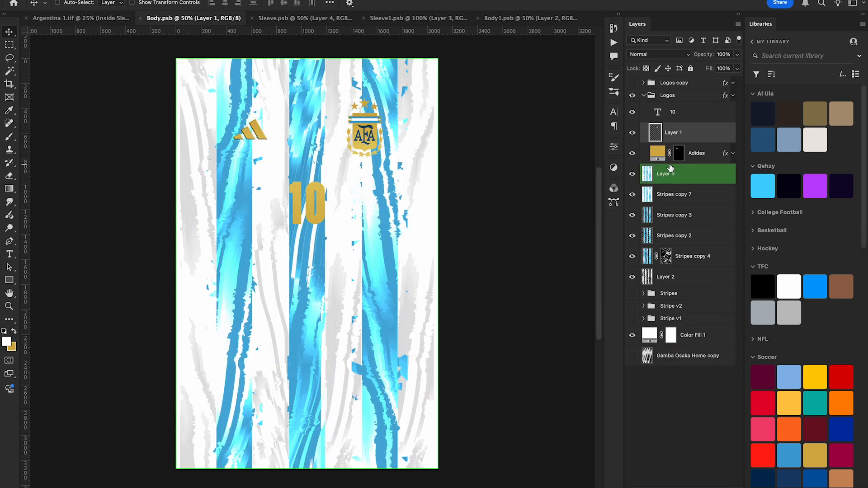
{"action": "key", "text": "super+j"}
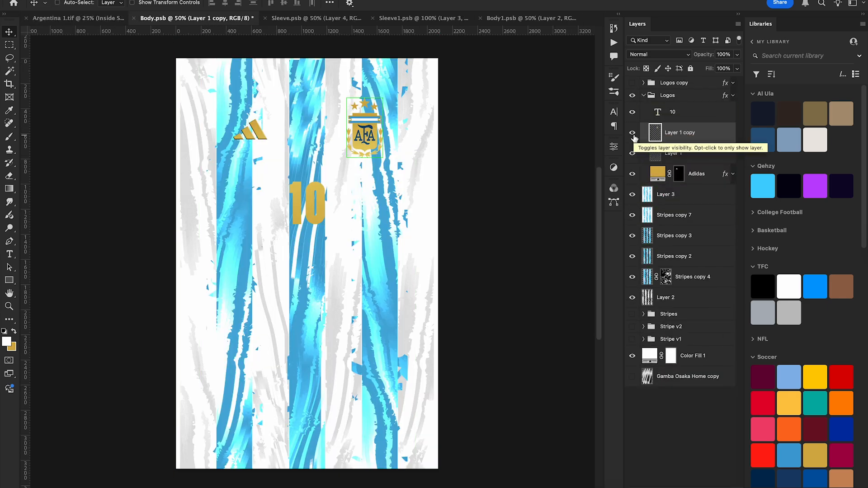
{"action": "left_click", "coordinate": [632, 153]}
{"action": "key", "text": "super+u"}
{"action": "left_click", "coordinate": [494, 243]}
{"action": "left_click", "coordinate": [471, 266]}
{"action": "left_click_drag", "start_coordinate": [532, 299], "coordinate": [511, 299]}
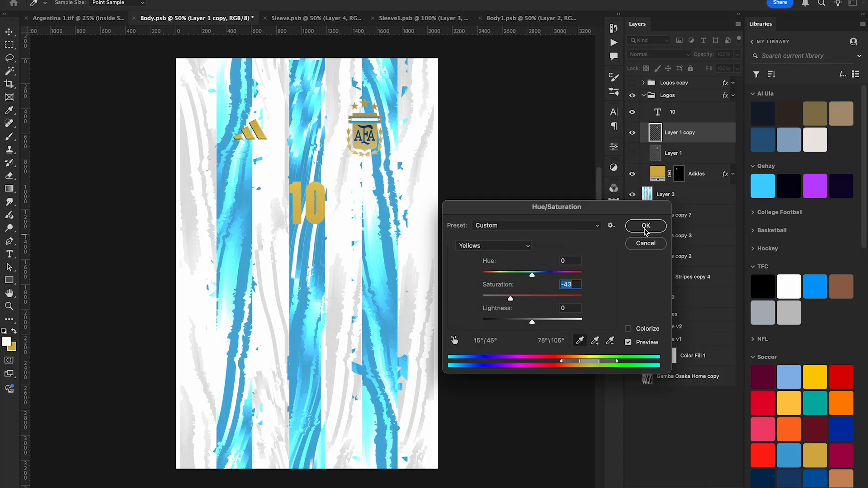
{"action": "left_click", "coordinate": [645, 226]}
Recolor the Adidas logo and the number 10 with the muted gold sampled from the AFA crest
{"action": "double_click", "coordinate": [658, 173]}
{"action": "left_click", "coordinate": [364, 145]}
{"action": "left_click", "coordinate": [674, 322]}
{"action": "left_click", "coordinate": [696, 112]}
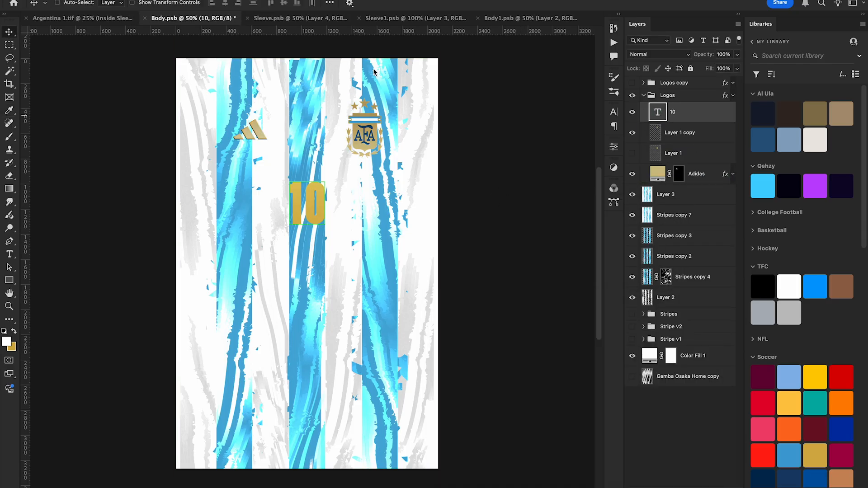
{"action": "double_click", "coordinate": [307, 203]}
{"action": "left_click", "coordinate": [359, 3]}
{"action": "left_click", "coordinate": [365, 144]}
{"action": "left_click", "coordinate": [674, 321]}
{"action": "key", "text": "super+Return"}
Save Body.psb and recolor the Piping layer in Argentina 1.tif with the muted gold of the logos
{"action": "key", "text": "super+s"}
{"action": "left_click", "coordinate": [82, 19]}
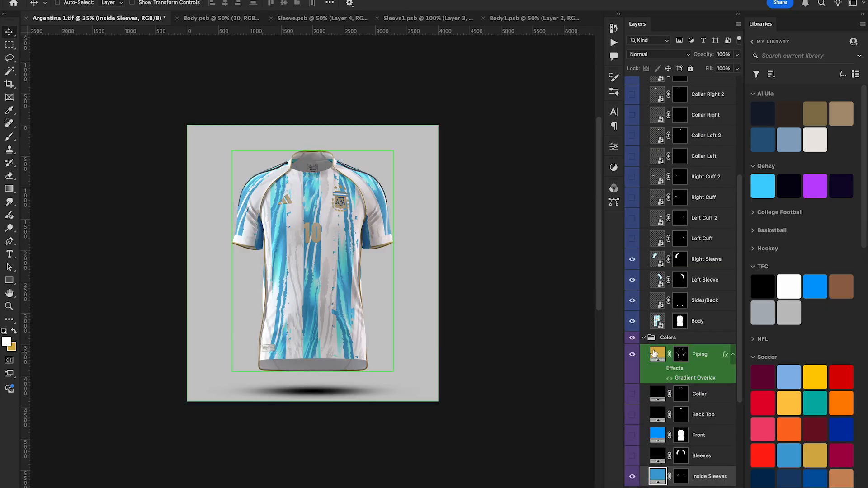
{"action": "left_click", "coordinate": [654, 354]}
{"action": "key", "text": "super+0"}
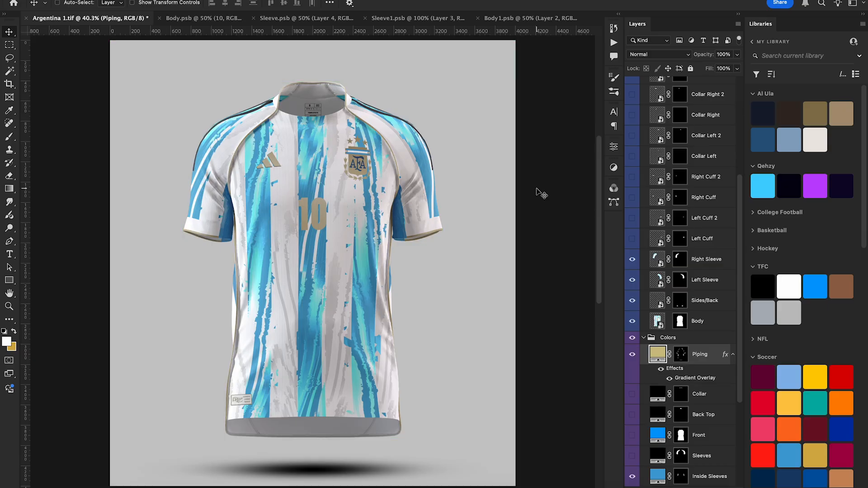
{"action": "key", "text": "super+minus"}
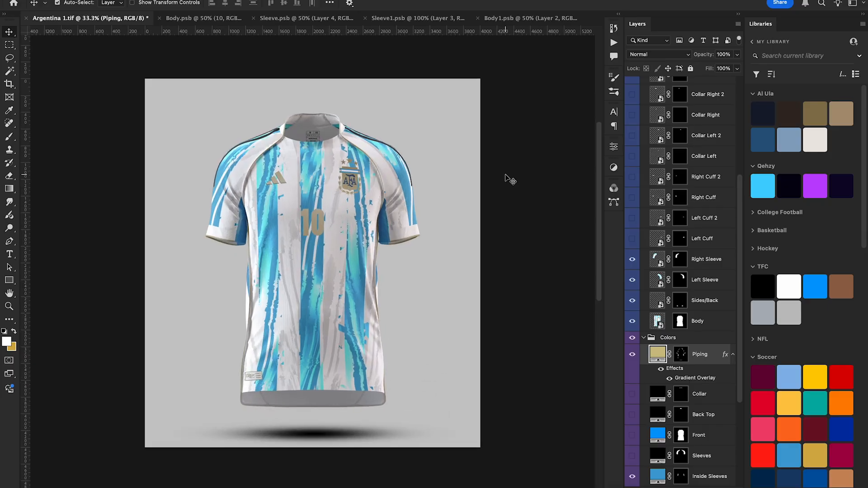
{"action": "key", "text": "super+minus"}
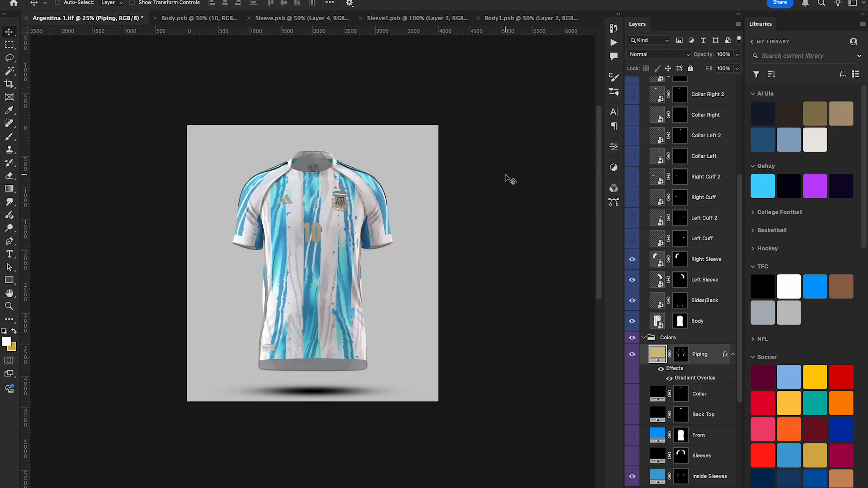
Collapse the Logos group in Body.psb and delete Layer 3, Stripes copy 7 and Stripes copy 3, keeping Stripes copy 2
{"action": "left_click", "coordinate": [198, 19]}
{"action": "left_click", "coordinate": [681, 199]}
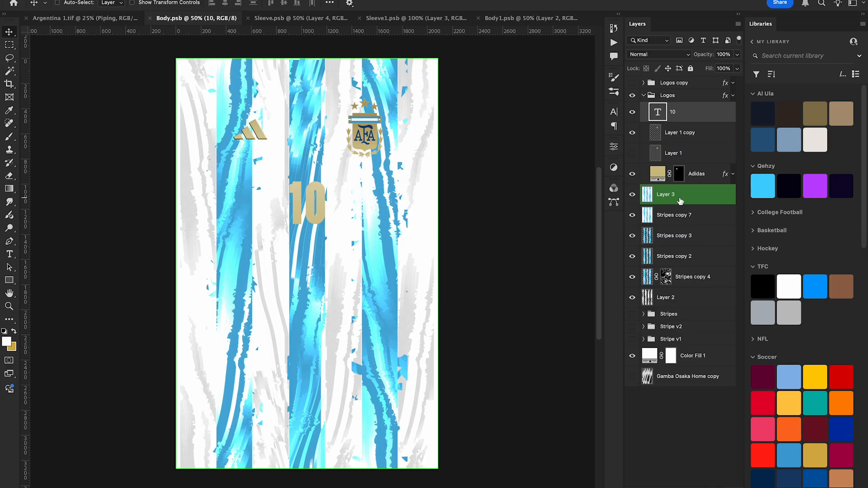
{"action": "left_click", "coordinate": [680, 201]}
{"action": "left_click", "coordinate": [643, 95]}
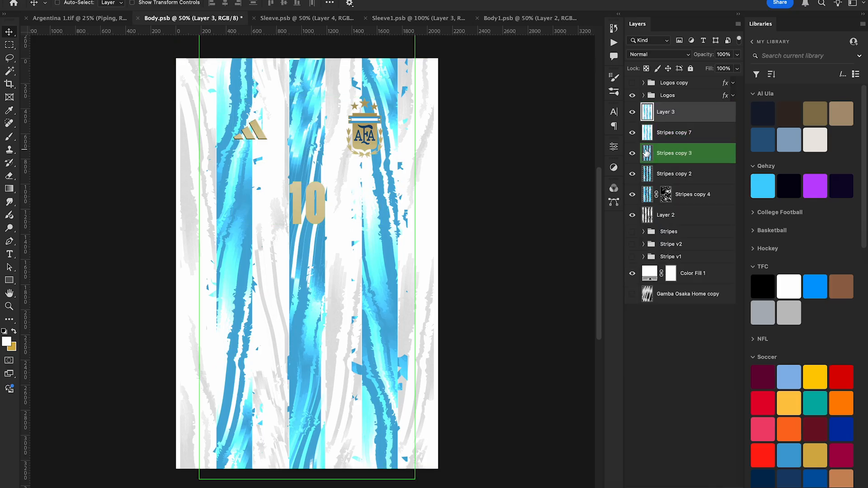
{"action": "key", "text": "Delete"}
{"action": "key", "text": "Delete"}
{"action": "key", "text": "Delete"}
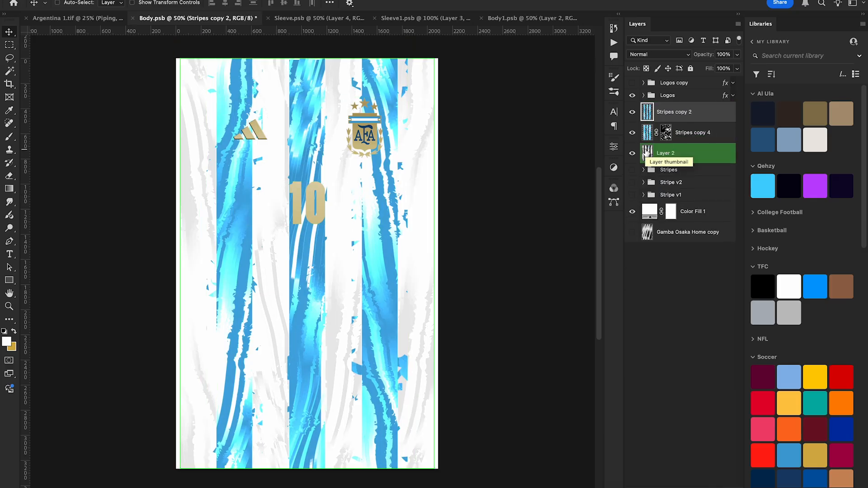
{"action": "key", "text": "Delete"}
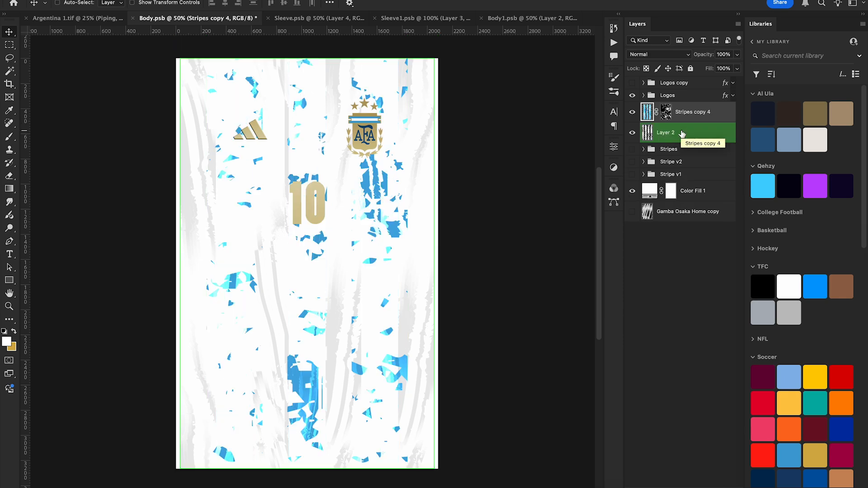
{"action": "key", "text": "super+z"}
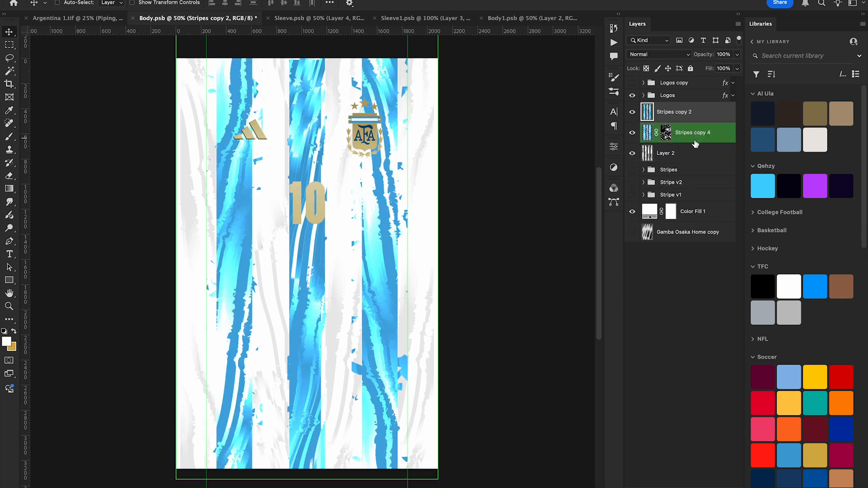
Delete the Stripes copy 4, Stripes copy 2 and Layer 2 layers and show the original Stripes group in their place
{"action": "left_click", "coordinate": [695, 135]}
{"action": "key", "text": "Delete"}
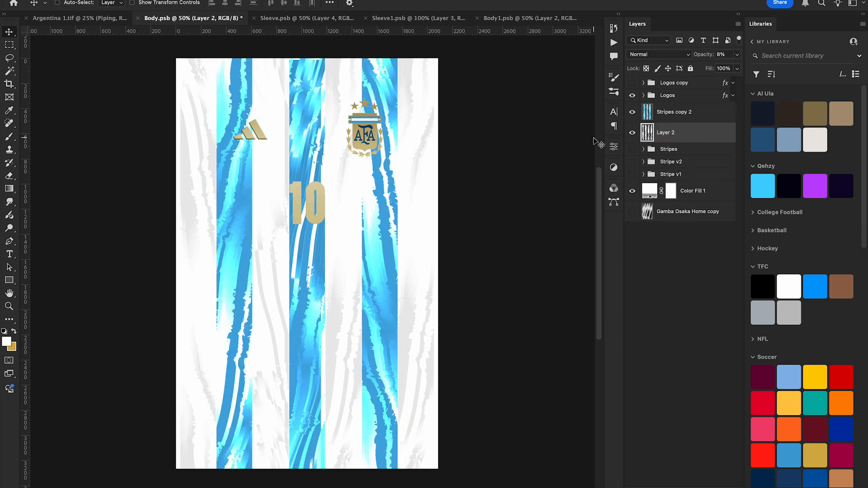
{"action": "left_click", "coordinate": [679, 112]}
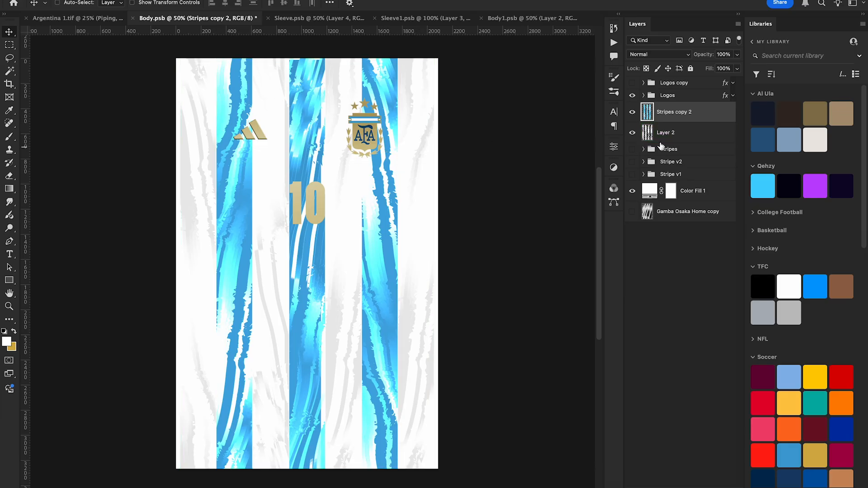
{"action": "left_click", "coordinate": [632, 150]}
{"action": "left_click", "coordinate": [632, 132]}
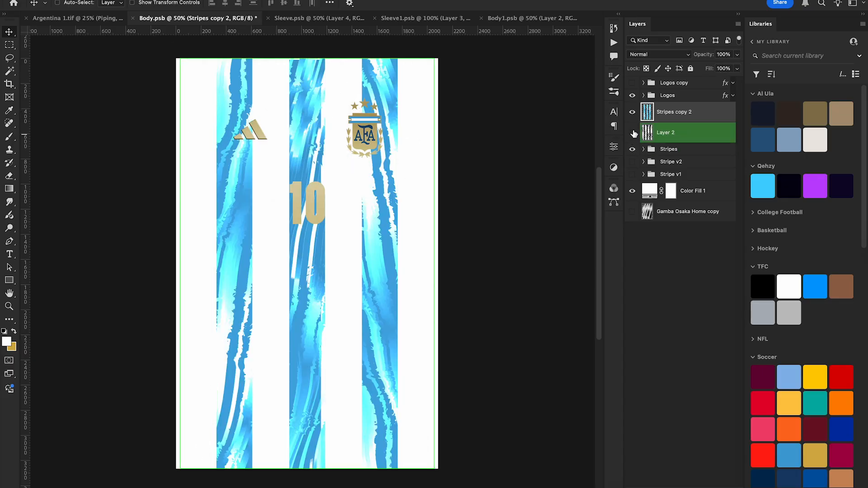
{"action": "left_click", "coordinate": [632, 112]}
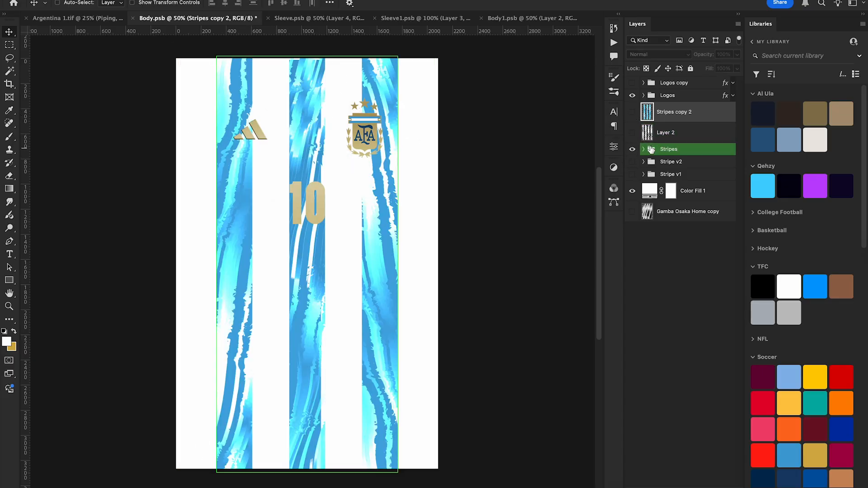
{"action": "left_click", "coordinate": [644, 149]}
{"action": "left_click", "coordinate": [643, 149]}
{"action": "key", "text": "Delete"}
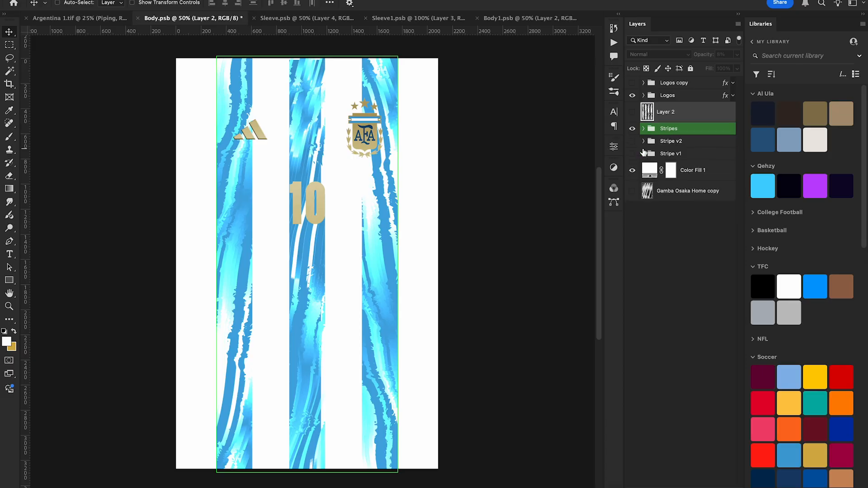
{"action": "key", "text": "Delete"}
Move the right stripe inward by about 66 px and the left stripe inward similarly, and distribute all three stripes evenly
{"action": "left_click", "coordinate": [643, 108]}
{"action": "left_click", "coordinate": [689, 128]}
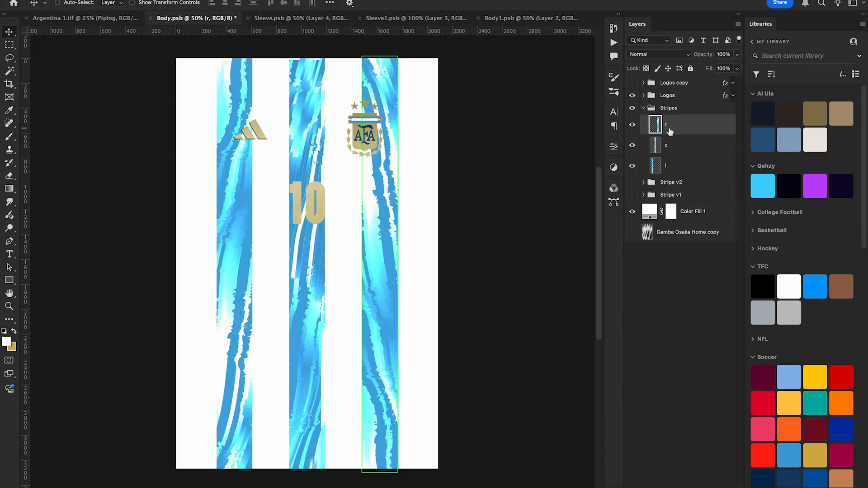
{"action": "left_click_drag", "start_coordinate": [432, 187], "coordinate": [423, 187]}
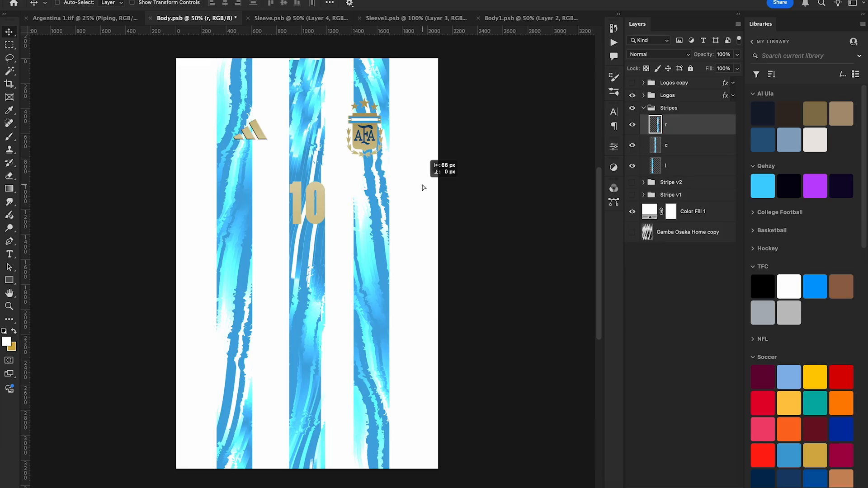
{"action": "left_click", "coordinate": [674, 169]}
{"action": "left_click_drag", "start_coordinate": [348, 224], "coordinate": [356, 224]}
{"action": "left_click", "coordinate": [687, 125], "text": "shift"}
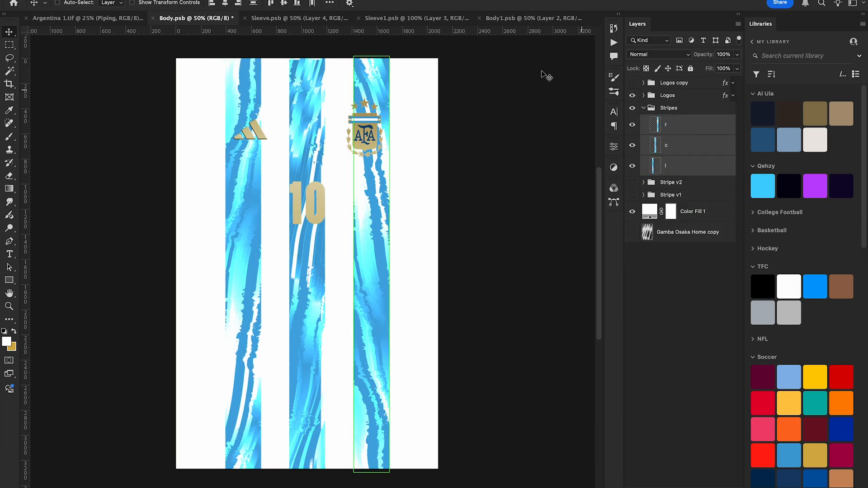
{"action": "left_click", "coordinate": [329, 2]}
{"action": "left_click", "coordinate": [358, 61]}
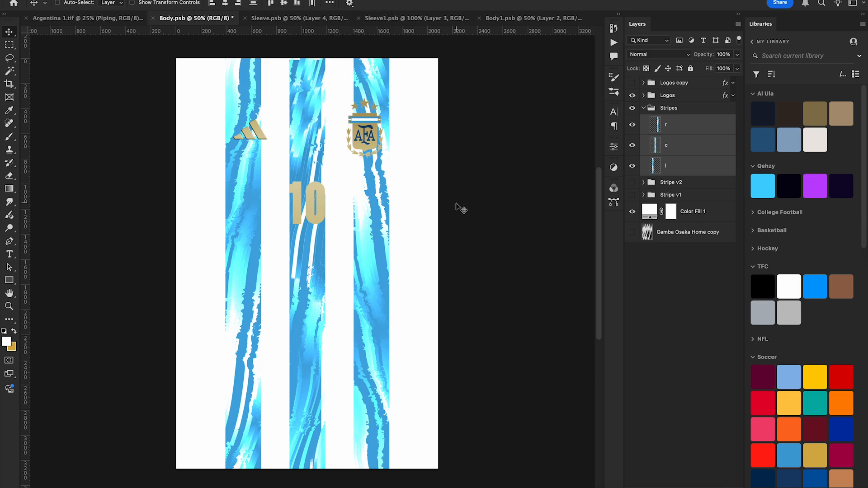
{"action": "left_click", "coordinate": [644, 110]}
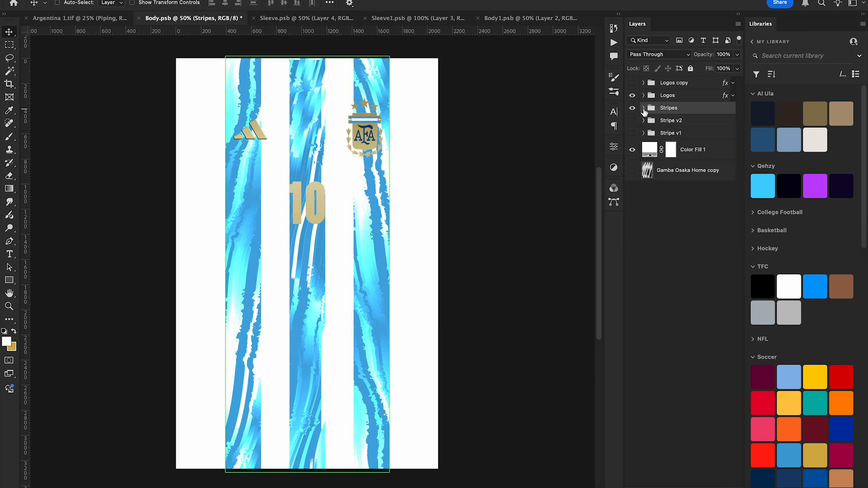
Duplicate the Stripes group, place the copy beneath the original and flip its three stripes vertically
{"action": "key", "text": "super+j"}
{"action": "left_click_drag", "start_coordinate": [670, 110], "coordinate": [670, 127]}
{"action": "left_click", "coordinate": [643, 120]}
{"action": "left_click", "coordinate": [693, 135]}
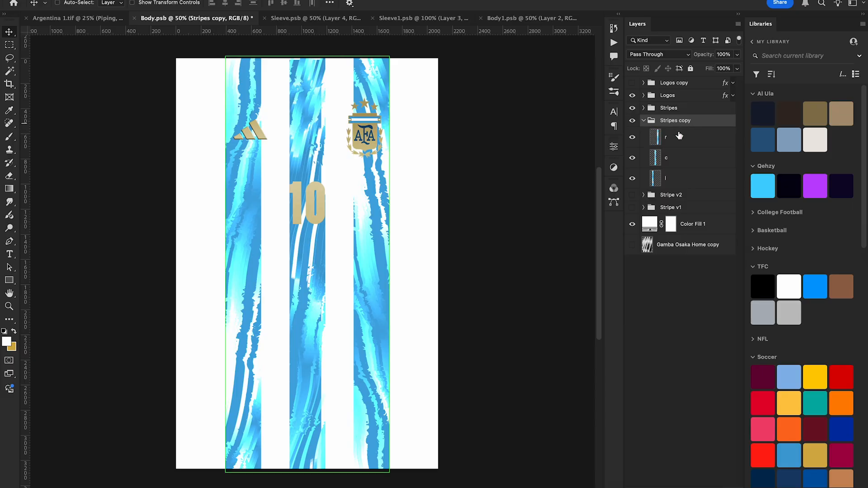
{"action": "left_click", "coordinate": [674, 180], "text": "shift"}
{"action": "key", "text": "super+t"}
{"action": "right_click", "coordinate": [345, 235]}
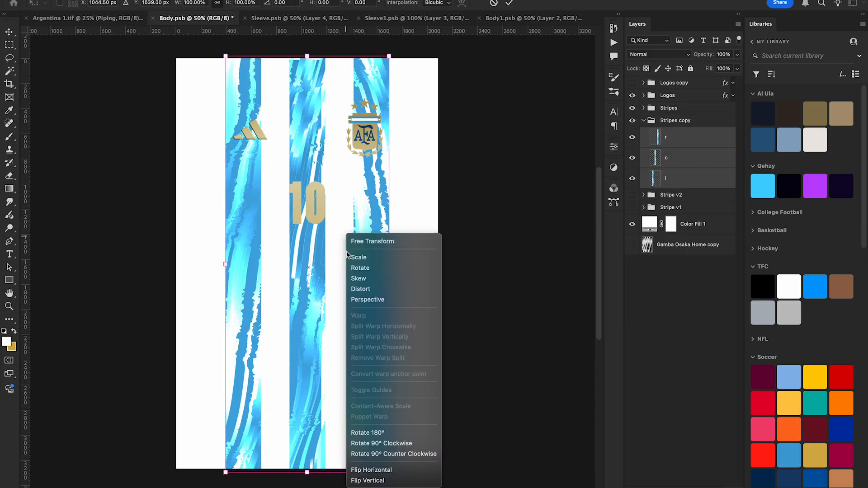
{"action": "left_click", "coordinate": [378, 480]}
{"action": "key", "text": "Return"}
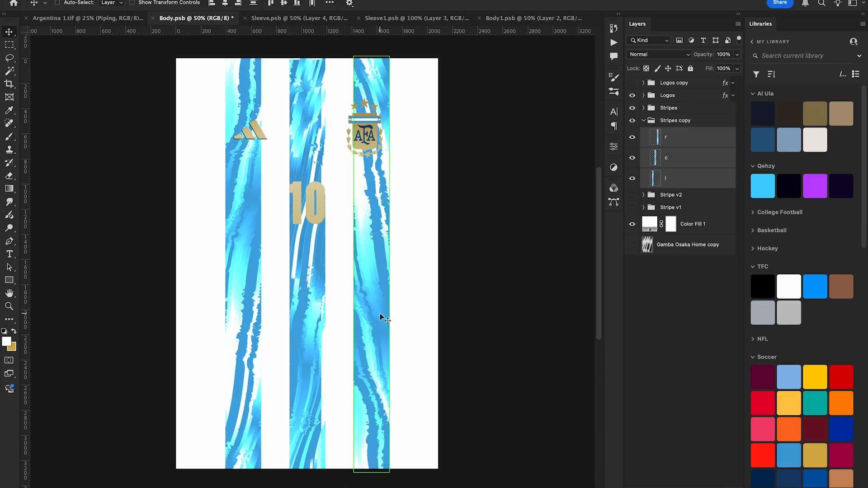
Shift the copied stripes left to fill the white gaps and move their l stripe over to the canvas's left edge
{"action": "left_click_drag", "start_coordinate": [379, 316], "coordinate": [288, 320]}
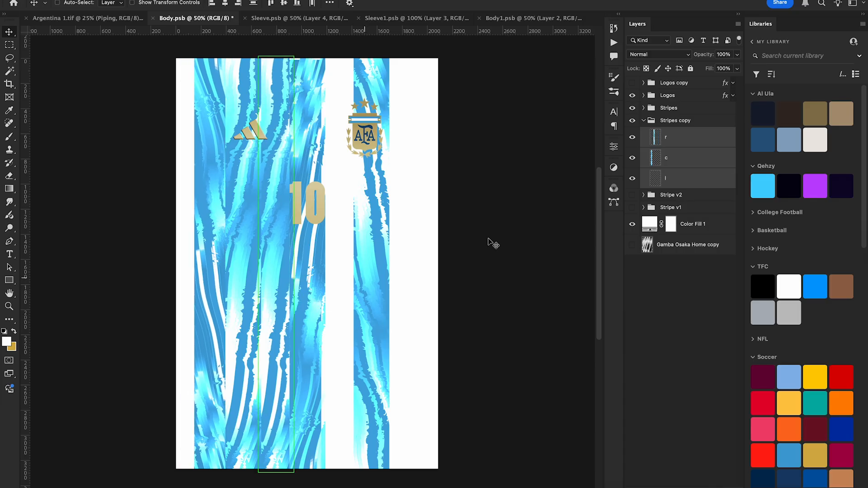
{"action": "left_click", "coordinate": [693, 176]}
{"action": "left_click_drag", "start_coordinate": [226, 228], "coordinate": [275, 228]}
{"action": "key", "text": "Right"}
{"action": "key", "text": "Right"}
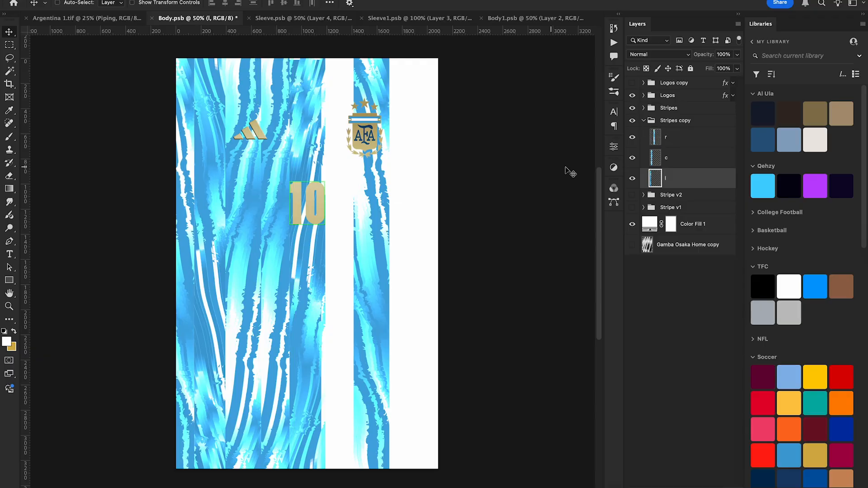
Duplicate the three copied stripes, move the duplicates over the right side of the canvas and flip them horizontally and vertically
{"action": "left_click", "coordinate": [696, 138], "text": "shift"}
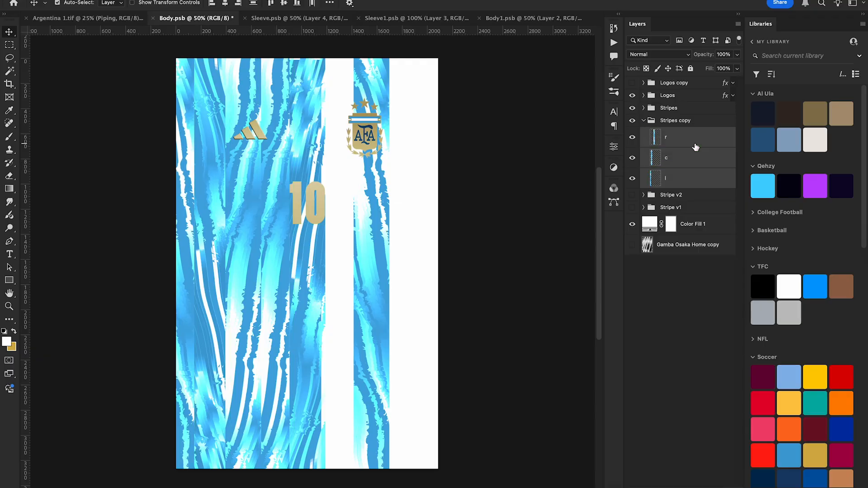
{"action": "key", "text": "super+j"}
{"action": "left_click_drag", "start_coordinate": [215, 237], "coordinate": [381, 239]}
{"action": "key", "text": "super+t"}
{"action": "right_click", "coordinate": [380, 239]}
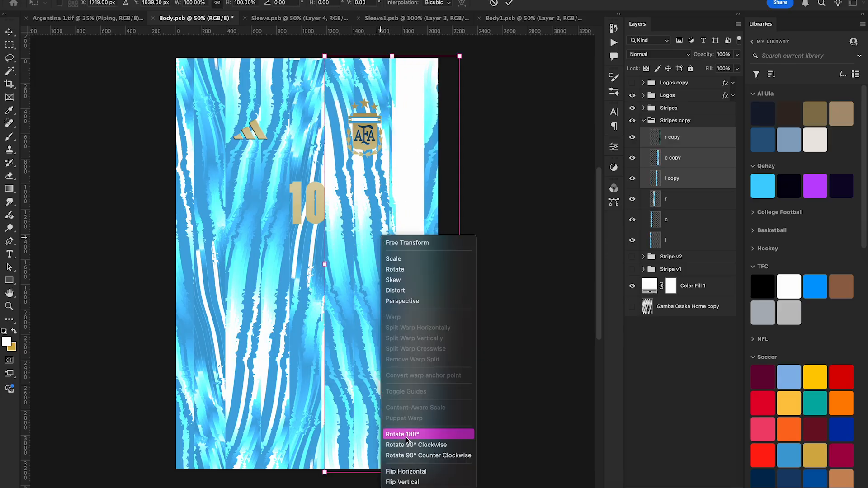
{"action": "left_click", "coordinate": [406, 472]}
{"action": "left_click_drag", "start_coordinate": [404, 289], "coordinate": [446, 294]}
{"action": "right_click", "coordinate": [424, 288]}
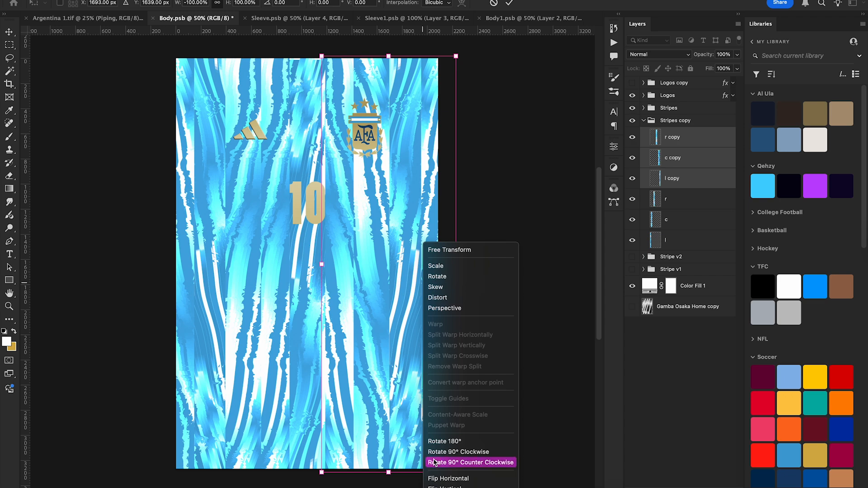
{"action": "left_click", "coordinate": [443, 486]}
{"action": "key", "text": "Return"}
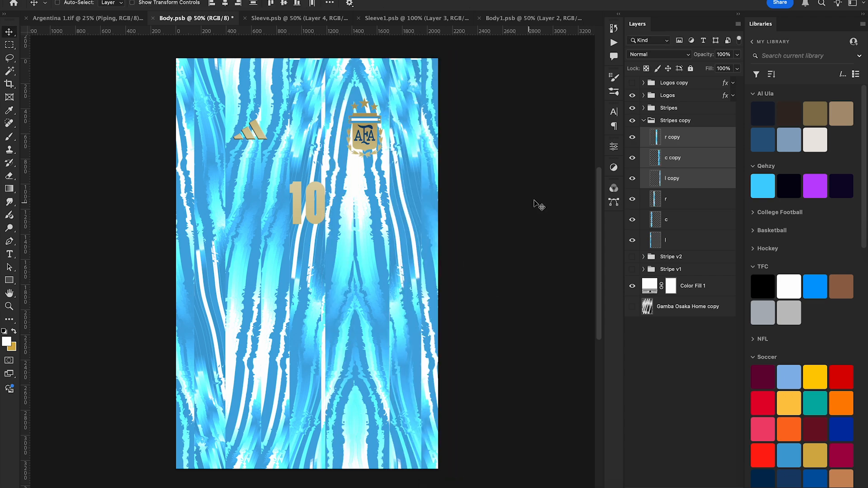
Collapse the Stripes copy group and rename it Stripes bg
{"action": "left_click", "coordinate": [643, 121]}
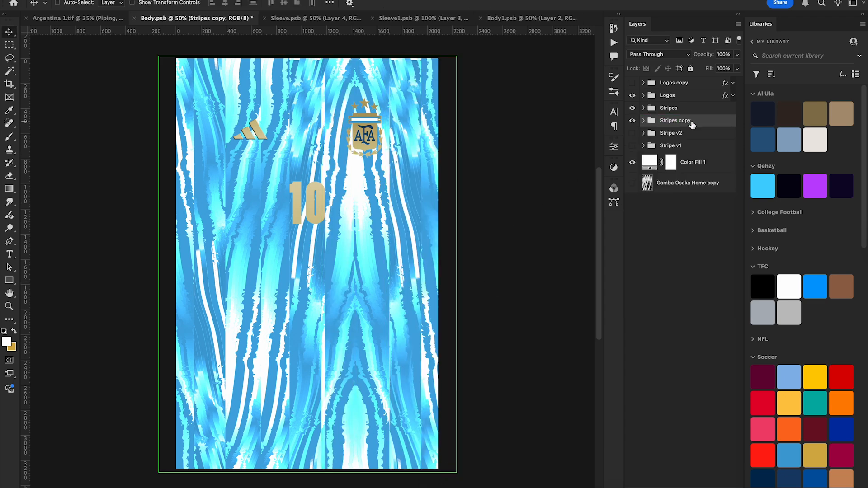
{"action": "double_click", "coordinate": [674, 121]}
{"action": "type", "text": "Stripes bg"}
{"action": "key", "text": "Return"}
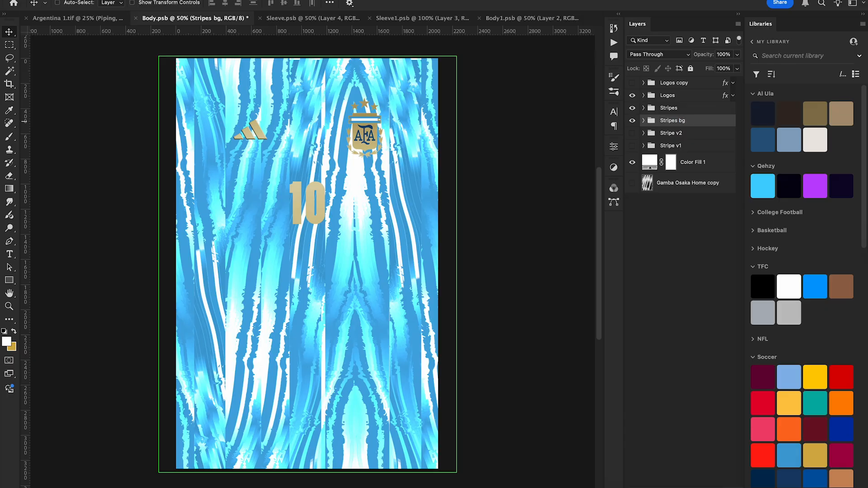
Duplicate the Stripes bg group, merge the duplicate into a single layer and hide the original group
{"action": "key", "text": "super+j"}
{"action": "key", "text": "super+e"}
{"action": "left_click", "coordinate": [632, 141]}
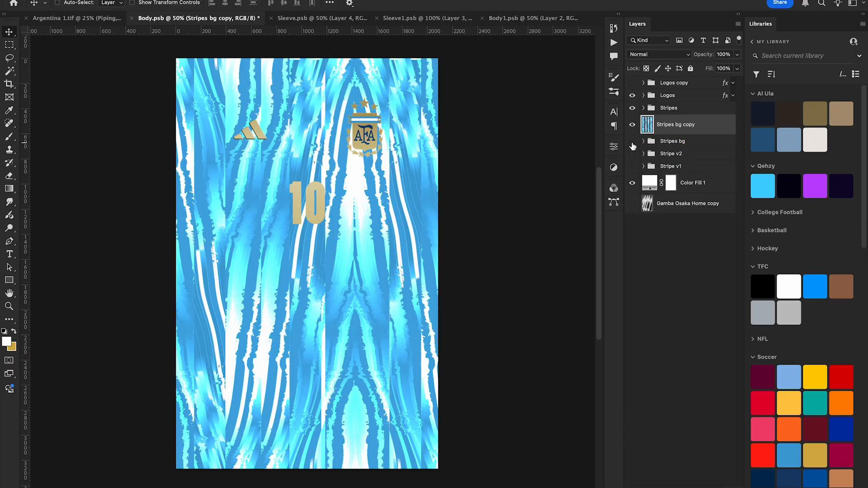
Desaturate Stripes bg copy to -100 and raise its contrast with Levels input values of 136 and 178
{"action": "key", "text": "super+u"}
{"action": "left_click_drag", "start_coordinate": [532, 299], "coordinate": [344, 291]}
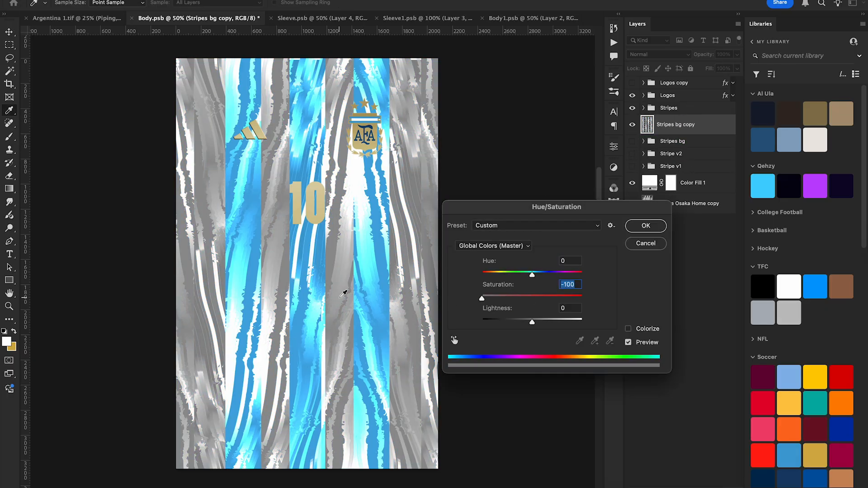
{"action": "key", "text": "Return"}
{"action": "key", "text": "super+l"}
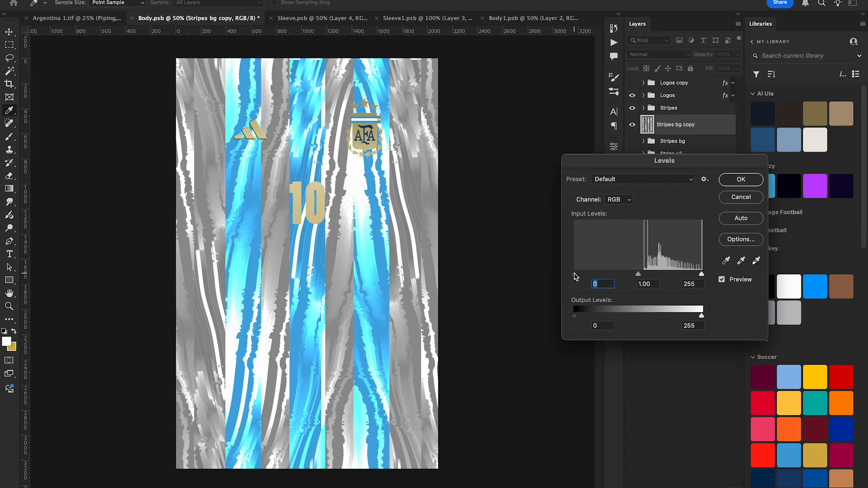
{"action": "left_click_drag", "start_coordinate": [574, 274], "coordinate": [640, 274]}
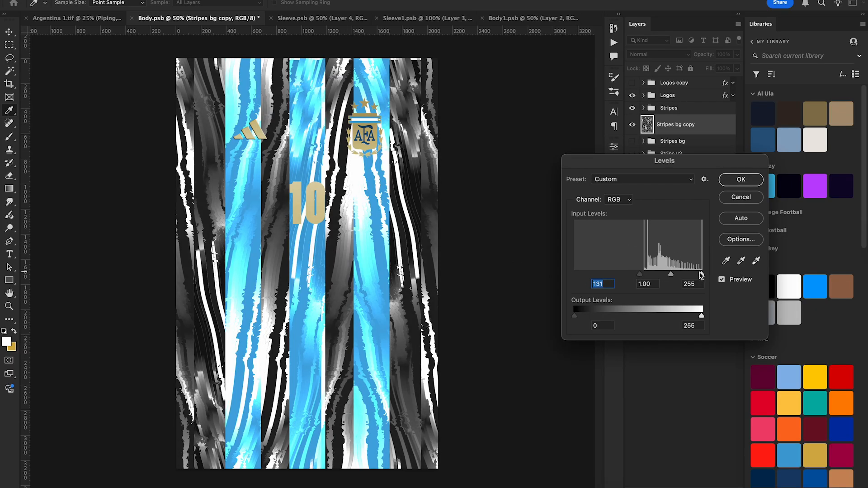
{"action": "left_click_drag", "start_coordinate": [701, 275], "coordinate": [666, 274]}
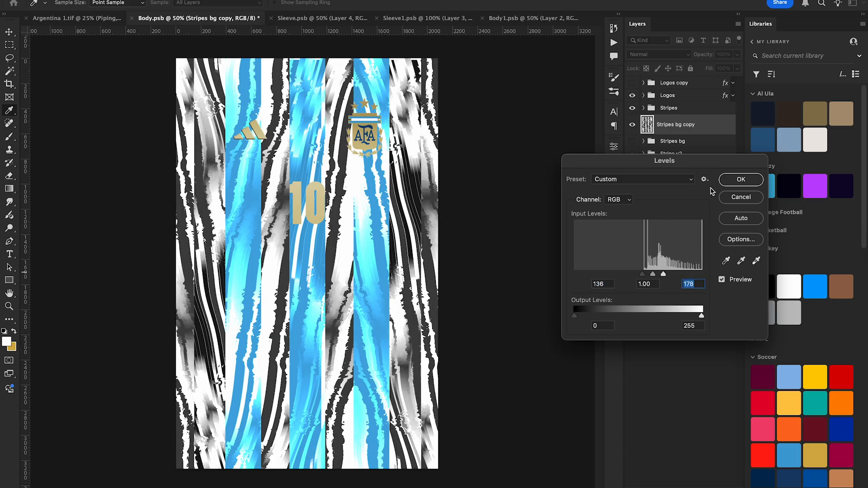
{"action": "left_click", "coordinate": [737, 180]}
Set Stripes bg copy to 8% opacity and its Levels white input to 128, and update the jersey in Argentina 1.tif
{"action": "left_click_drag", "start_coordinate": [705, 55], "coordinate": [659, 55]}
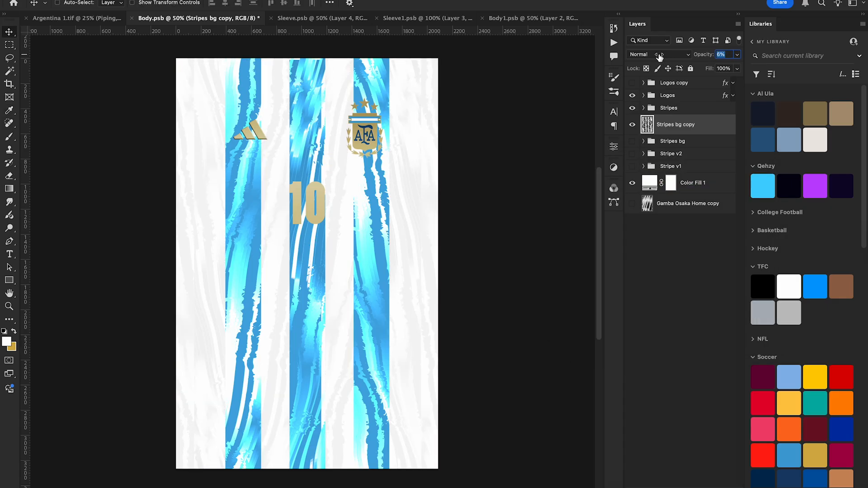
{"action": "key", "text": "ctrl+l"}
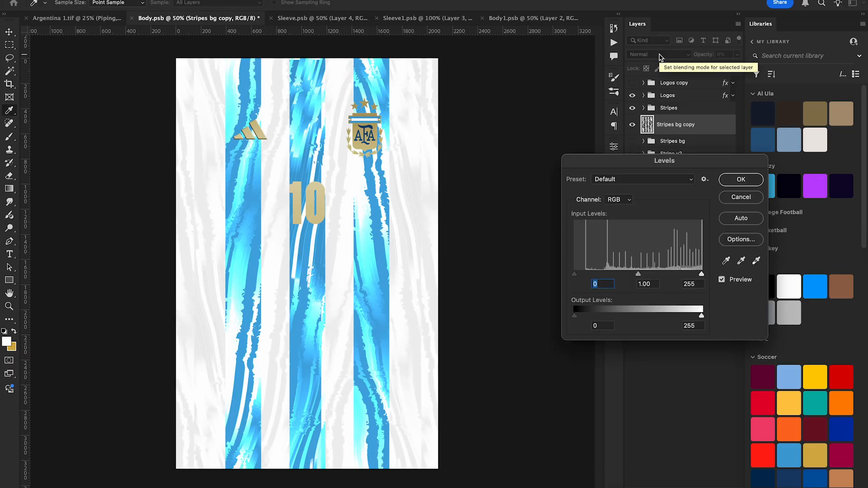
{"action": "left_click_drag", "start_coordinate": [701, 274], "coordinate": [638, 276]}
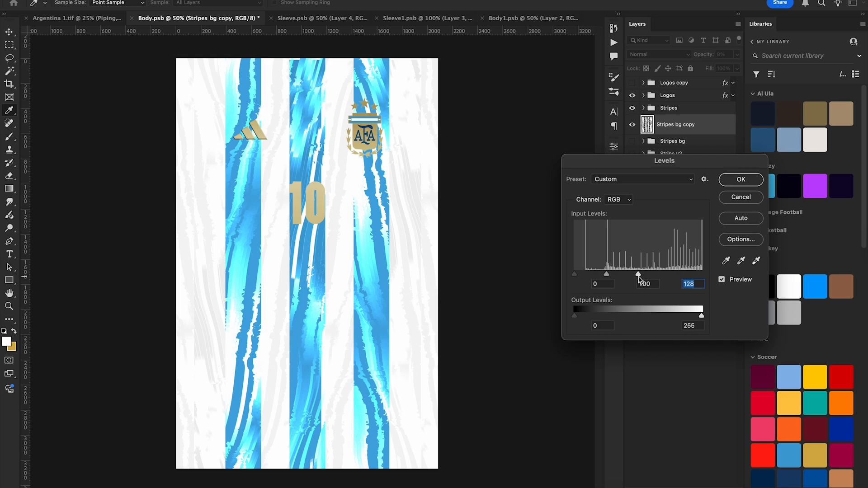
{"action": "left_click", "coordinate": [741, 180]}
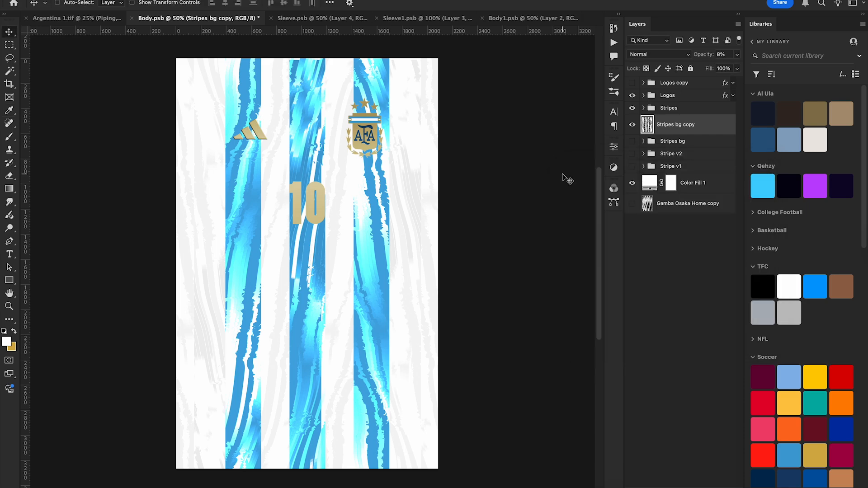
{"action": "left_click", "coordinate": [64, 20]}
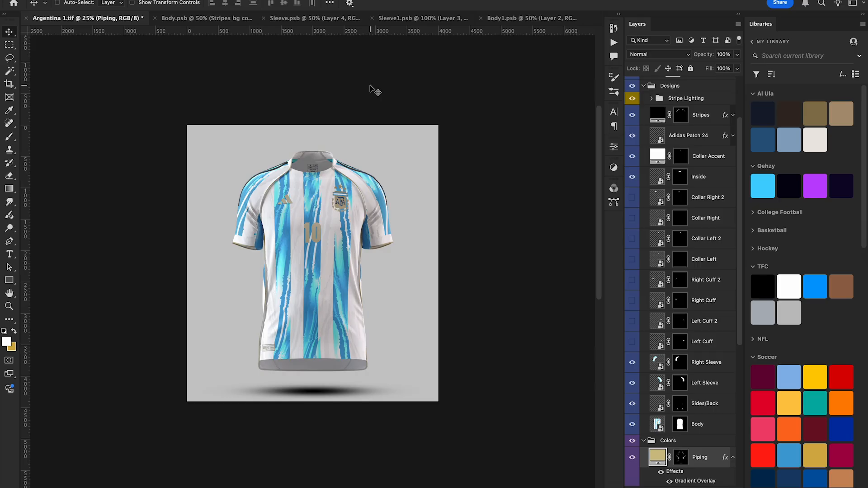
Show the Logos copy group in Body.psb instead of Logos, save, and view the whole jersey in Argentina 1.tif
{"action": "left_click", "coordinate": [208, 19]}
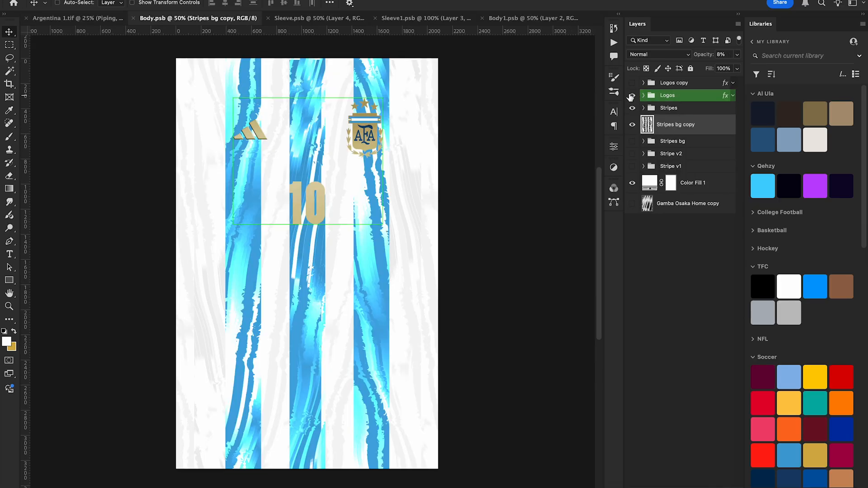
{"action": "left_click", "coordinate": [632, 82]}
{"action": "left_click", "coordinate": [632, 95]}
{"action": "key", "text": "ctrl+s"}
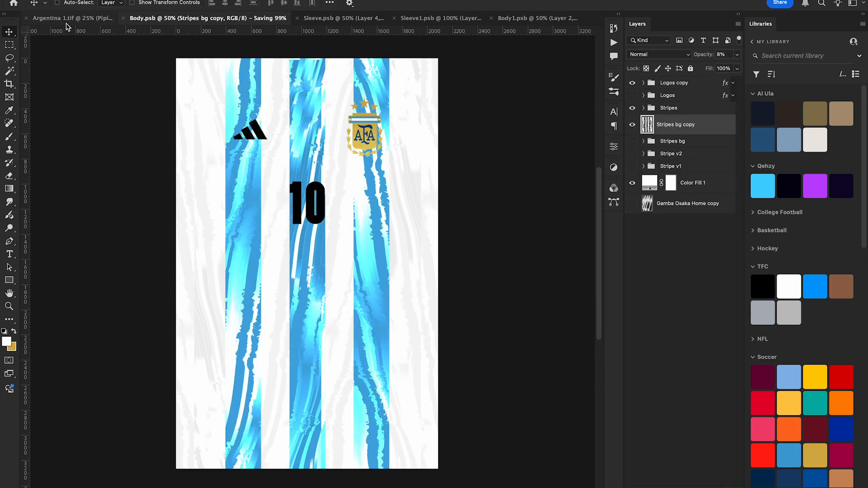
{"action": "left_click", "coordinate": [66, 23]}
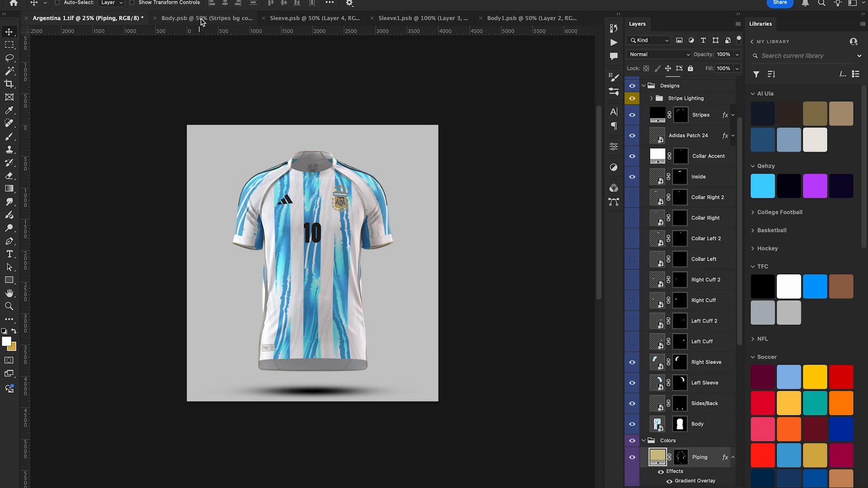
{"action": "key", "text": "ctrl+0"}
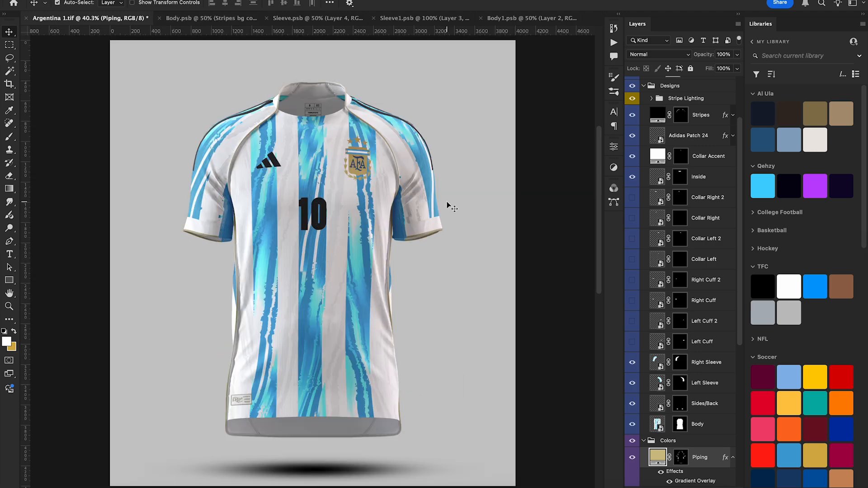
In Body.psb, duplicate the layers from the Stripes group down through Color Fill 1 and merge the duplicates into a single layer
{"action": "key", "text": "ctrl+minus"}
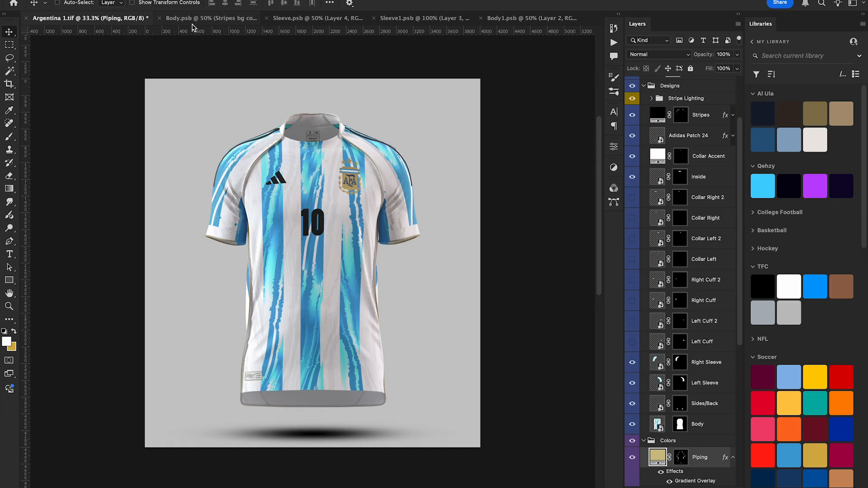
{"action": "left_click", "coordinate": [192, 23]}
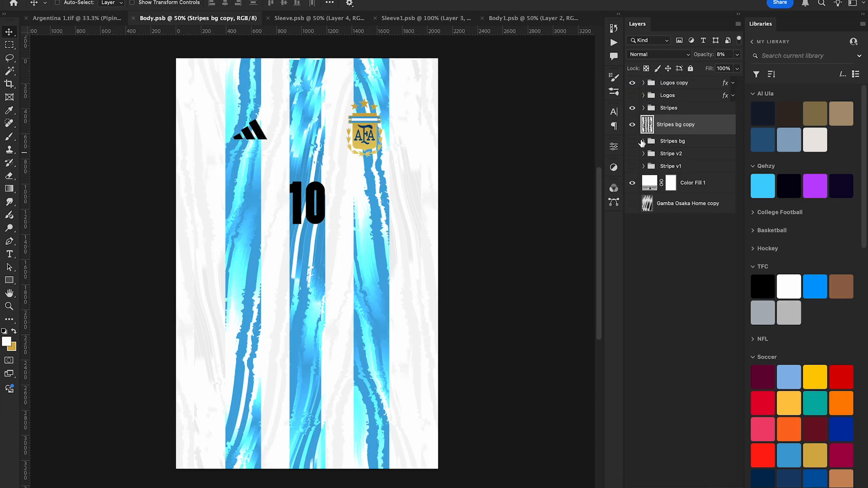
{"action": "left_click", "coordinate": [668, 113]}
{"action": "key", "text": "super+t"}
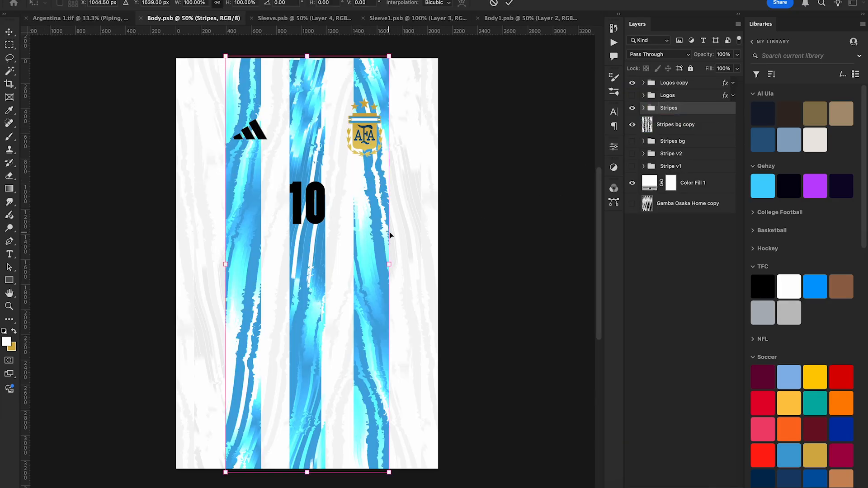
{"action": "key", "text": "Return"}
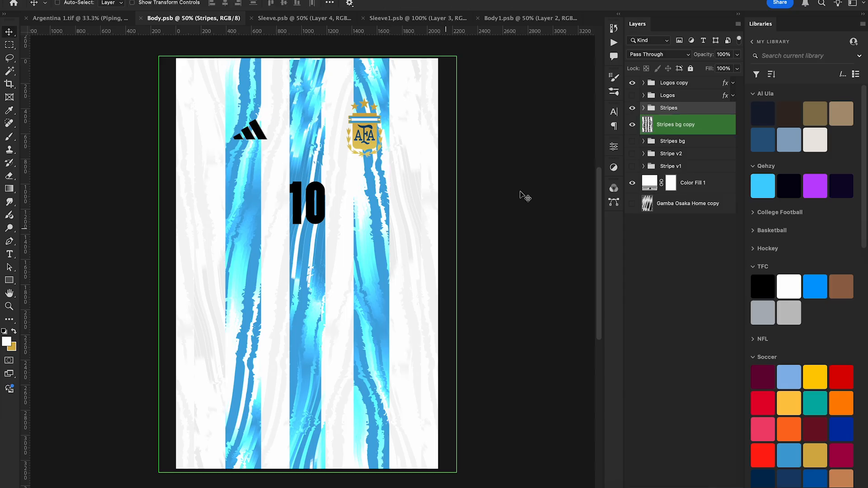
{"action": "left_click", "coordinate": [693, 186], "text": "shift"}
{"action": "key", "text": "super+j"}
{"action": "key", "text": "super+e"}
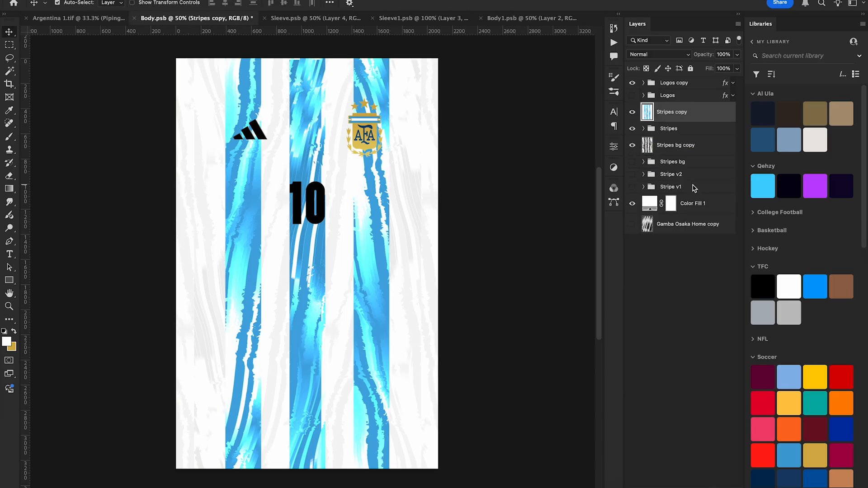
Copy the merged stripe artwork to a new layer above it and enlarge that layer slightly from its centre
{"action": "key", "text": "super+alt+shift+e"}
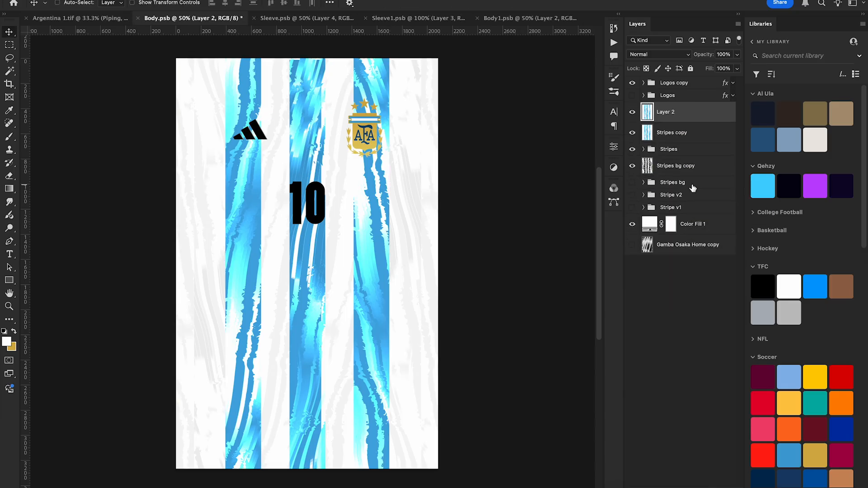
{"action": "key", "text": "super+t"}
{"action": "left_click_drag", "start_coordinate": [443, 265], "coordinate": [447, 263]}
{"action": "key", "text": "Return"}
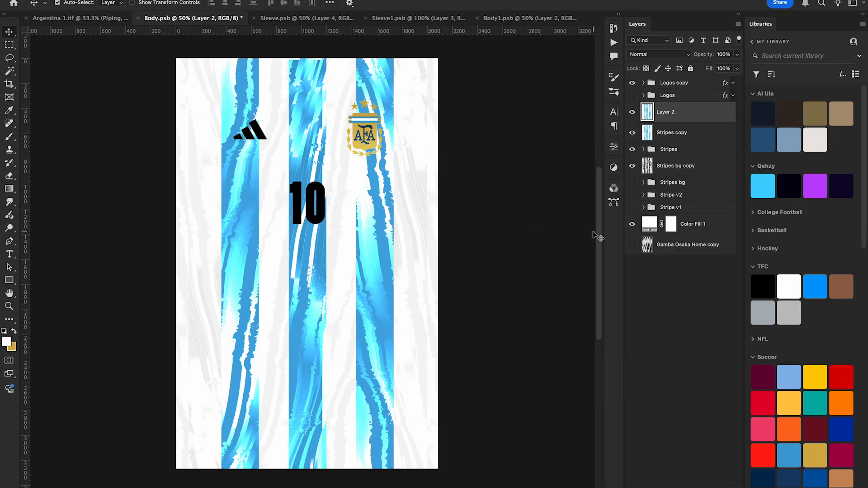
Duplicate Layer 2 and run the Displace - Normal action on the copy with scales of 10 and the Displacement 31.psd map
{"action": "key", "text": "ctrl+j"}
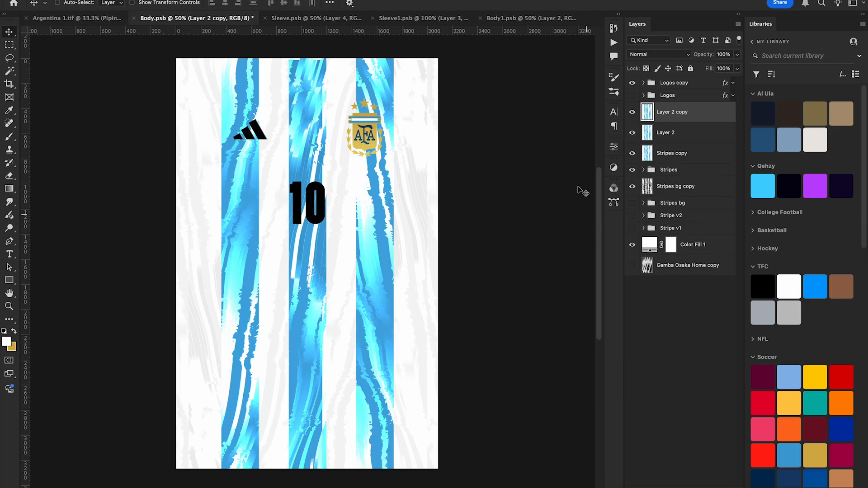
{"action": "left_click", "coordinate": [614, 43]}
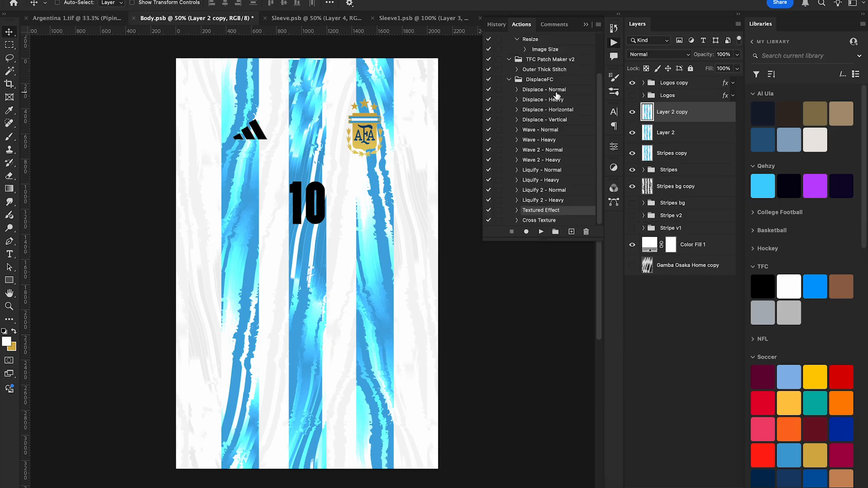
{"action": "left_click", "coordinate": [556, 92]}
{"action": "left_click", "coordinate": [541, 232]}
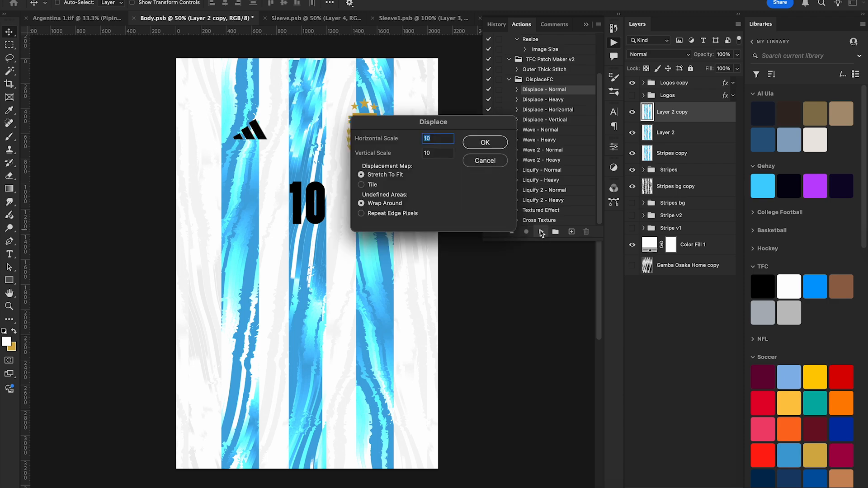
{"action": "left_click", "coordinate": [501, 144]}
{"action": "scroll", "coordinate": [630, 325], "scroll_direction": "down", "scroll_amount": 3}
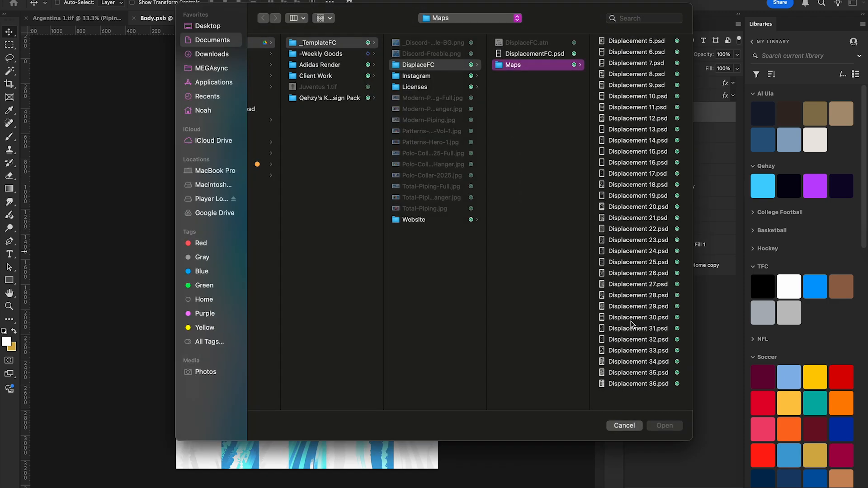
{"action": "left_click", "coordinate": [630, 346]}
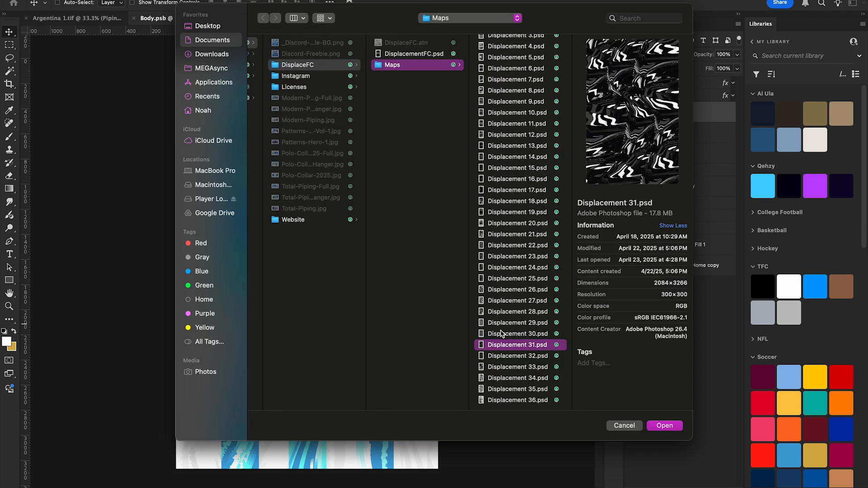
{"action": "left_click", "coordinate": [664, 426]}
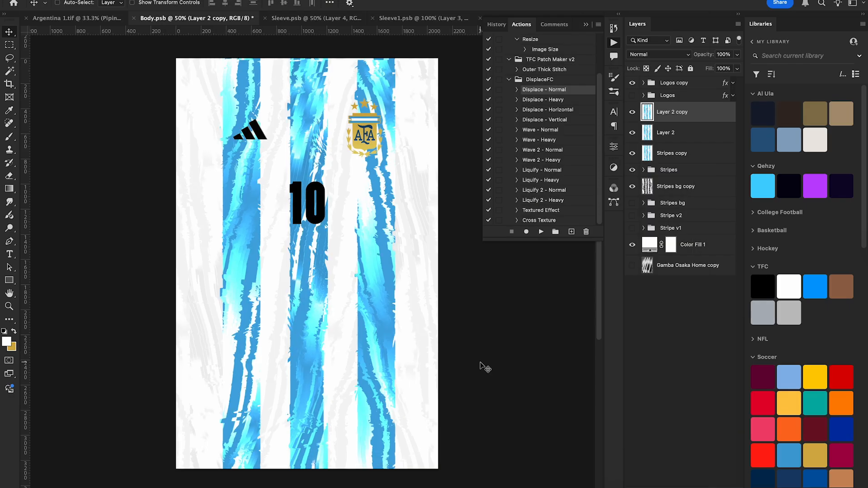
{"action": "left_click", "coordinate": [586, 25]}
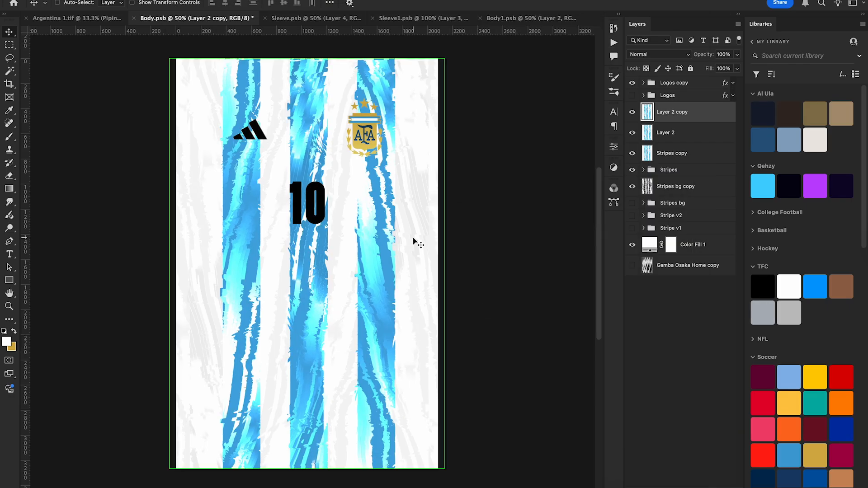
Scale the displaced Layer 2 copy from its centre to about 103.4% in width and height
{"action": "key", "text": "ctrl+t"}
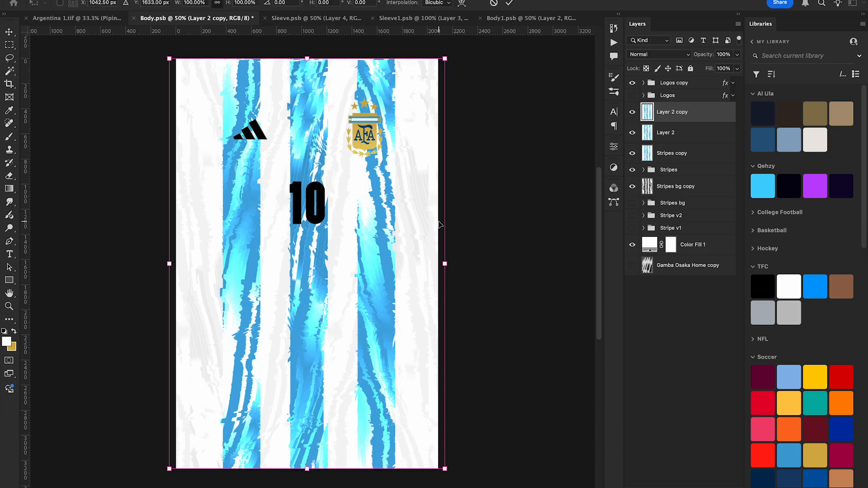
{"action": "left_click_drag", "start_coordinate": [445, 263], "coordinate": [452, 262]}
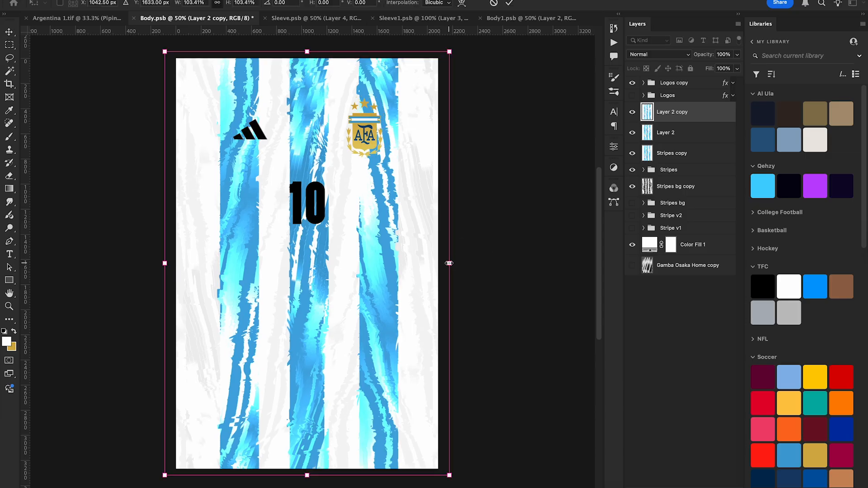
{"action": "key", "text": "Return"}
Add a mask to Layer 2 copy, stamp the shattered-fragment brush across the jersey in black and invert the mask
{"action": "left_click", "coordinate": [669, 487]}
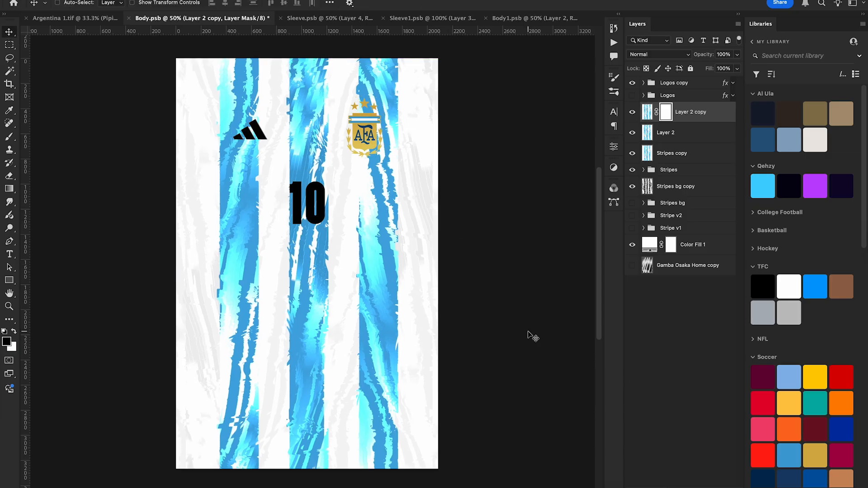
{"action": "left_click", "coordinate": [9, 136]}
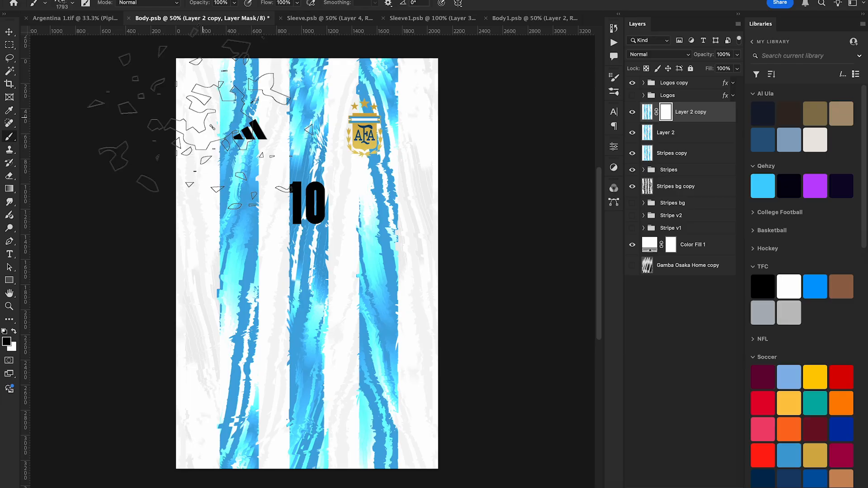
{"action": "left_click", "coordinate": [357, 216]}
{"action": "left_click", "coordinate": [229, 299]}
{"action": "left_click", "coordinate": [387, 402]}
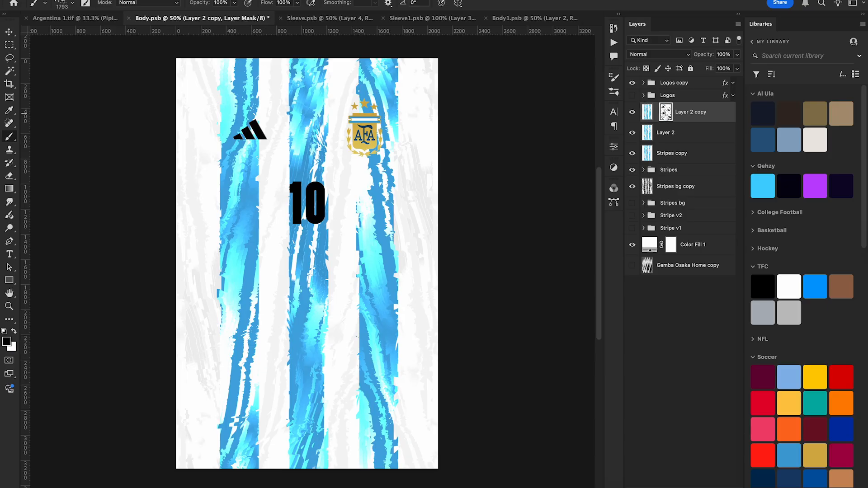
Unlink Layer 2 copy from its mask, adjust only its artwork's transform slightly, and view the updated jersey in Argentina 1.tif
{"action": "left_click", "coordinate": [647, 112]}
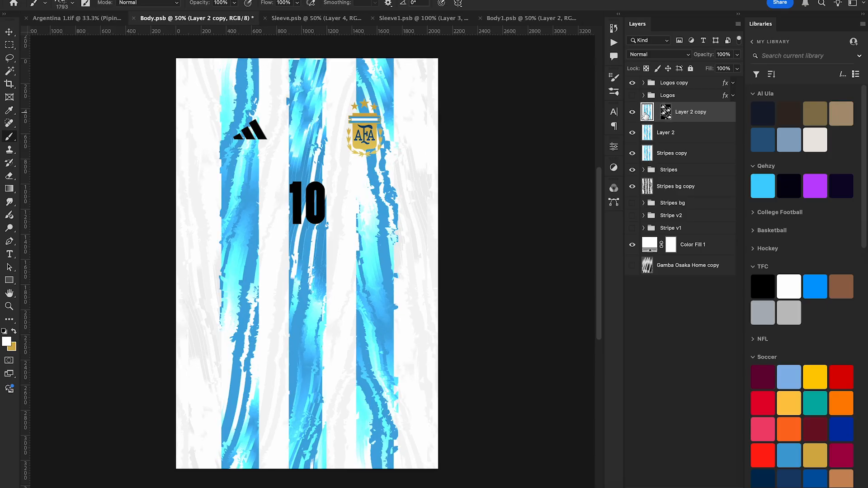
{"action": "key", "text": "ctrl+t"}
{"action": "mouse_move", "coordinate": [450, 263]}
{"action": "left_mouse_down"}
{"action": "mouse_move", "coordinate": [465, 264]}
{"action": "mouse_move", "coordinate": [451, 269]}
{"action": "left_mouse_up"}
{"action": "key", "text": "Return"}
{"action": "key", "text": "b"}
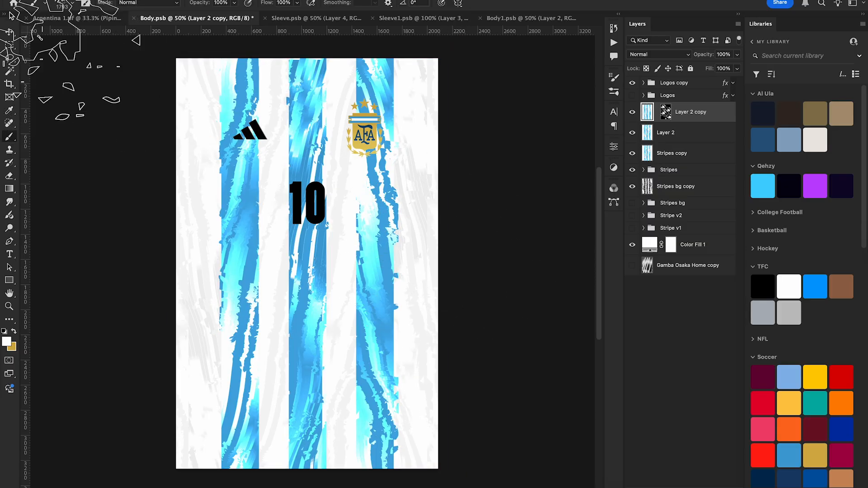
{"action": "left_click", "coordinate": [9, 32]}
{"action": "left_click", "coordinate": [54, 18]}
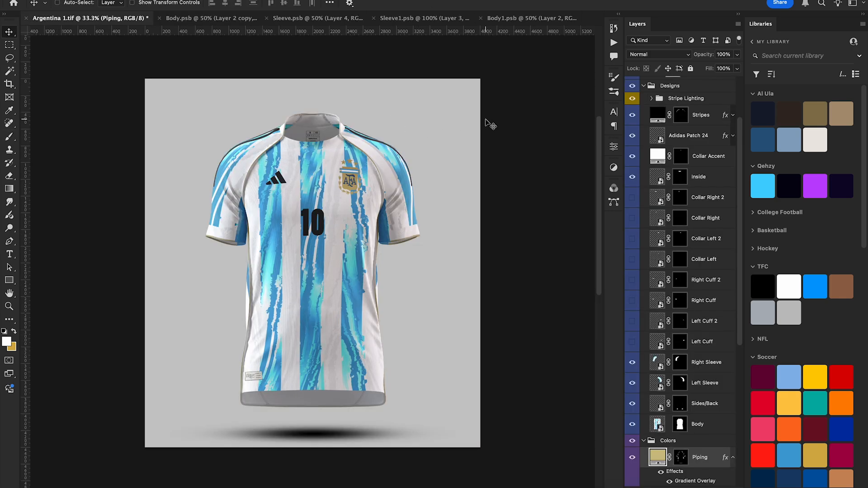
In Body.psb, duplicate Layer 2 copy, hide the original and delete the duplicate's fragment mask
{"action": "left_click", "coordinate": [201, 19]}
{"action": "key", "text": "ctrl+j"}
{"action": "left_click", "coordinate": [632, 133]}
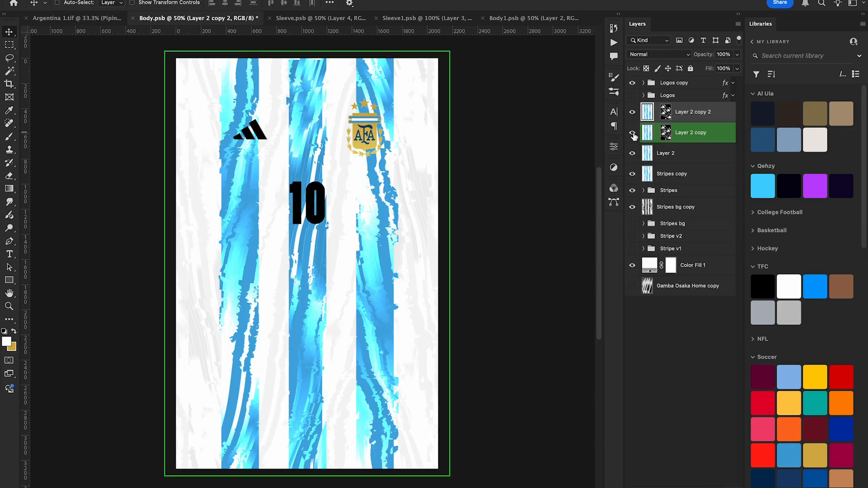
{"action": "right_click", "coordinate": [666, 113]}
{"action": "left_click", "coordinate": [697, 134]}
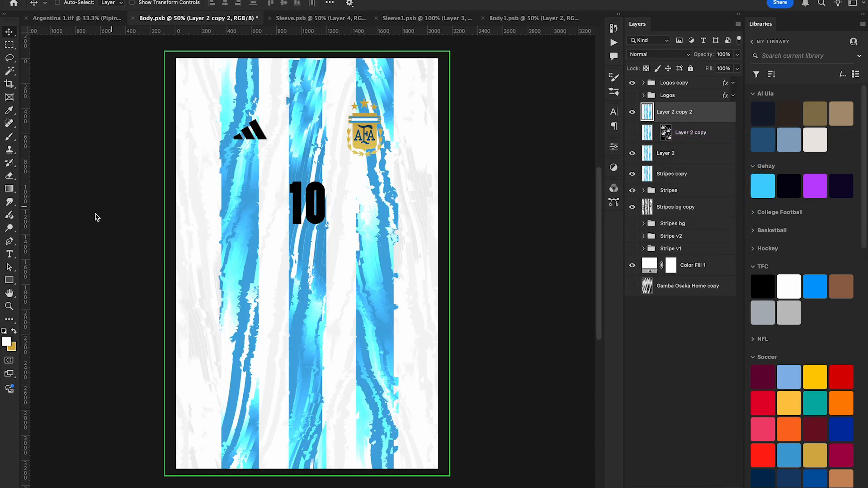
Draw a closed zigzag path with the Pen tool across the full canvas, its points extending beyond both sides of the artwork
{"action": "left_click", "coordinate": [9, 242]}
{"action": "left_click", "coordinate": [132, 74]}
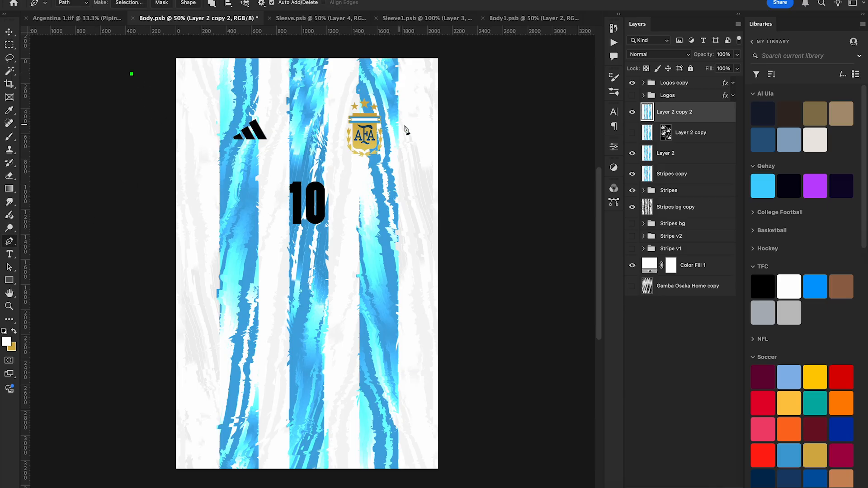
{"action": "left_click", "coordinate": [503, 122]}
{"action": "left_click", "coordinate": [116, 269]}
{"action": "left_click", "coordinate": [545, 192]}
{"action": "left_click", "coordinate": [104, 406]}
{"action": "left_click", "coordinate": [513, 421]}
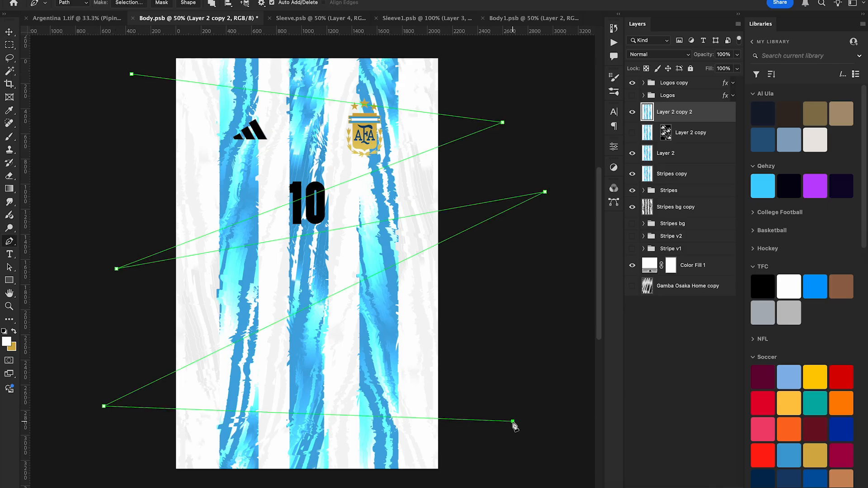
{"action": "left_click", "coordinate": [80, 473]}
{"action": "left_click", "coordinate": [131, 74]}
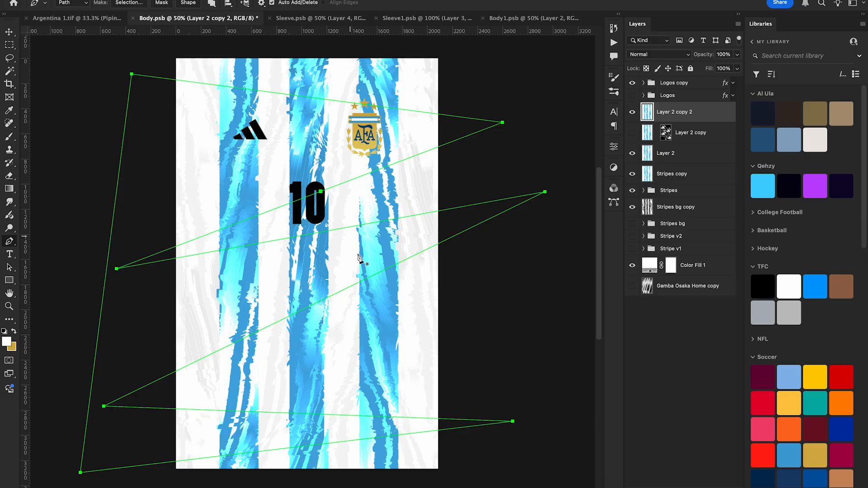
Add a mask to Layer 2 copy 2, fill the zigzag path on it with black and delete the path
{"action": "right_click", "coordinate": [296, 204]}
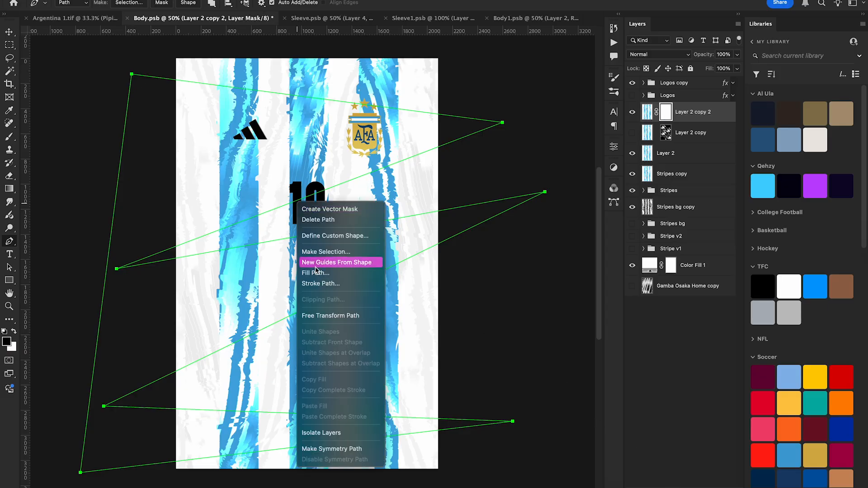
{"action": "left_click", "coordinate": [317, 275]}
{"action": "left_click", "coordinate": [502, 178]}
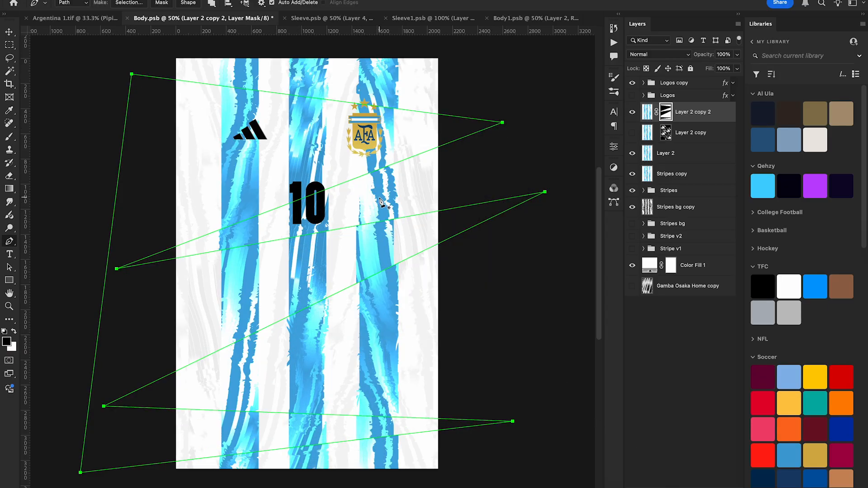
{"action": "right_click", "coordinate": [375, 192]}
{"action": "left_click", "coordinate": [412, 210]}
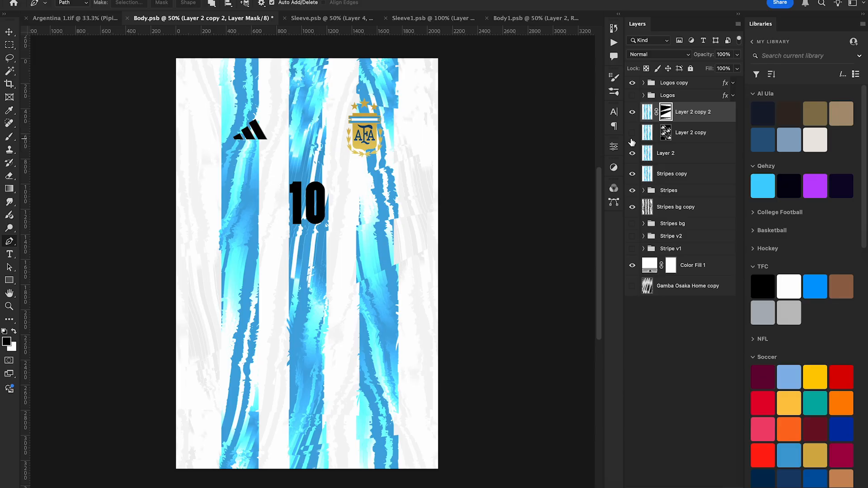
Unlink Layer 2 copy 2 from its mask, try shifting only its artwork sideways, and undo the shift
{"action": "left_click", "coordinate": [656, 112]}
{"action": "left_click", "coordinate": [647, 112]}
{"action": "key", "text": "v"}
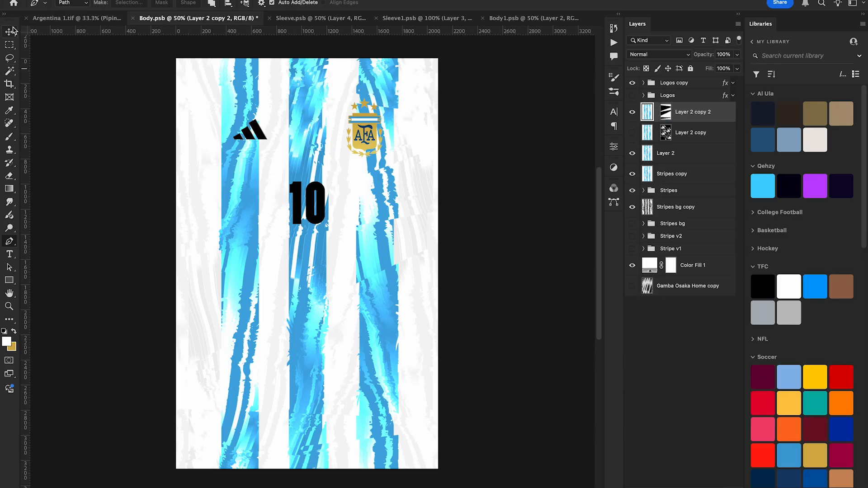
{"action": "mouse_move", "coordinate": [250, 169]}
{"action": "left_mouse_down"}
{"action": "mouse_move", "coordinate": [240, 169]}
{"action": "mouse_move", "coordinate": [256, 167]}
{"action": "left_mouse_up"}
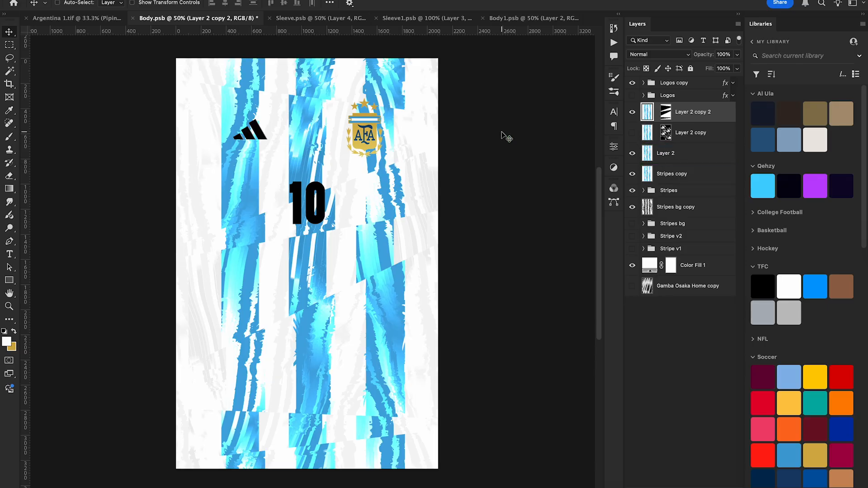
{"action": "key", "text": "super+z"}
Run the Wave 2 - Heavy action on the mask of Layer 2 copy 2
{"action": "left_click", "coordinate": [665, 113]}
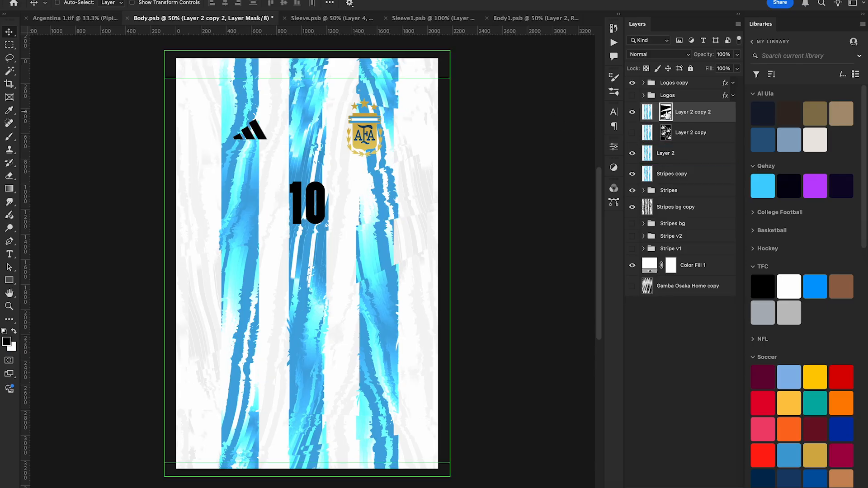
{"action": "left_click", "coordinate": [613, 42]}
{"action": "left_click", "coordinate": [545, 151]}
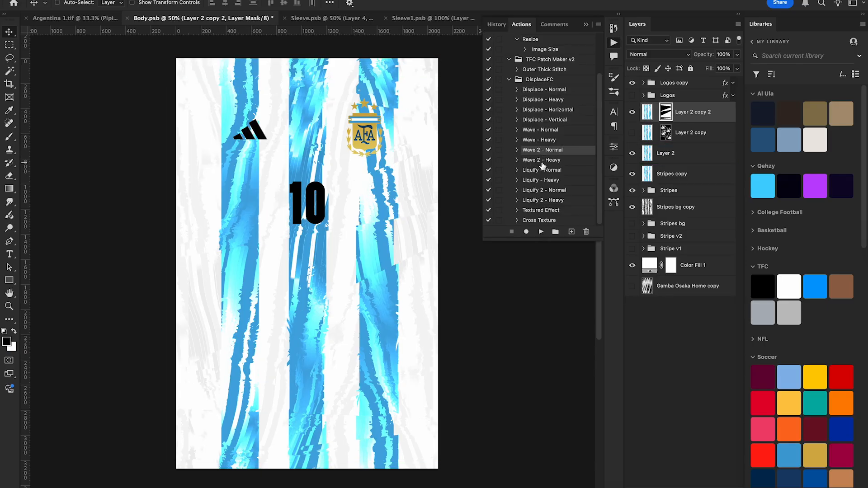
{"action": "left_click", "coordinate": [543, 161]}
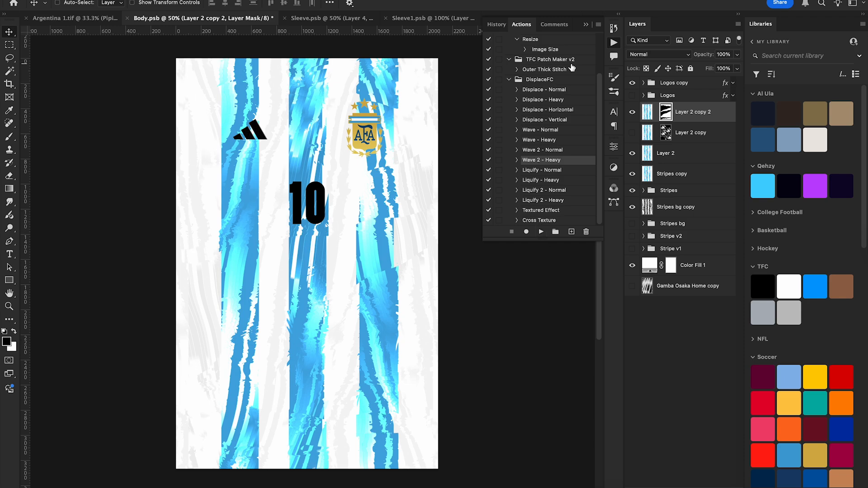
Check the updated body artwork on the Argentina 1.tif jersey mockup and return to Body.psb
{"action": "left_click", "coordinate": [585, 24]}
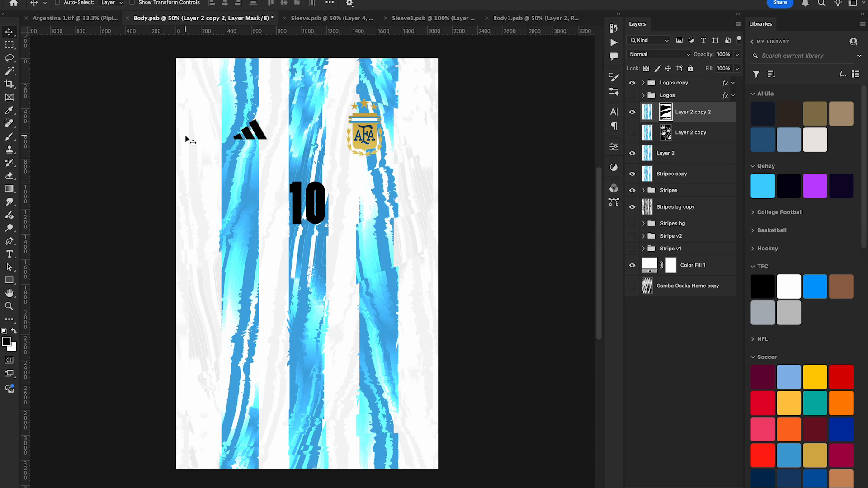
{"action": "left_click", "coordinate": [61, 18]}
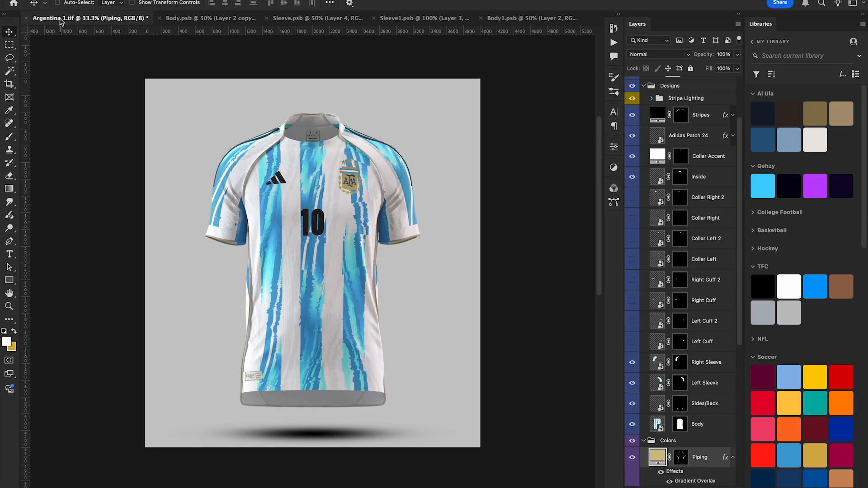
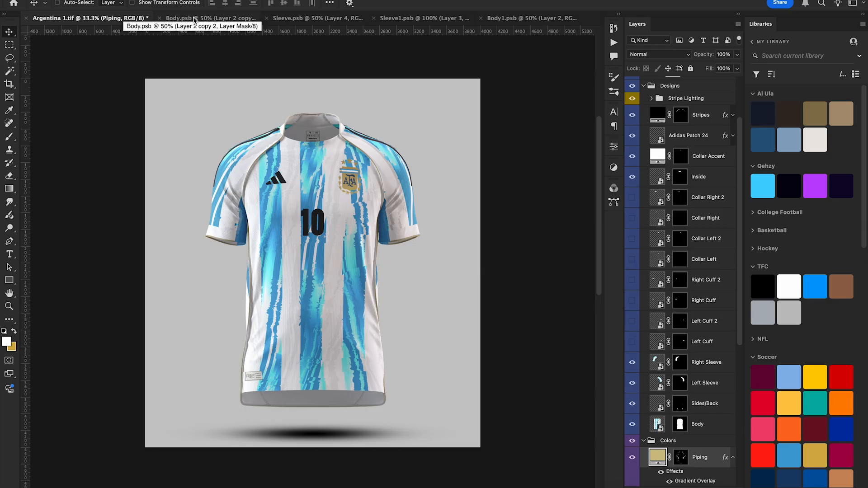
{"action": "left_click", "coordinate": [195, 20]}
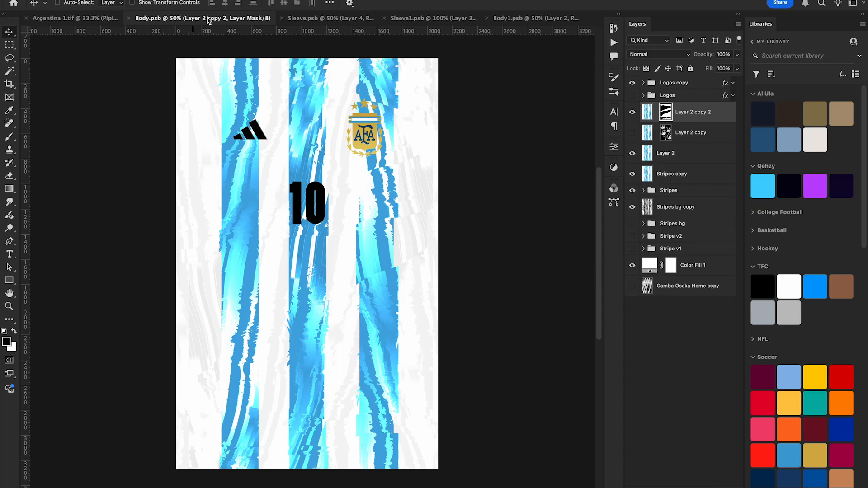
Relink Layer 2 copy 2 to its mask, and merge a duplicate of the layers from it down to Color Fill 1 into one
{"action": "left_click", "coordinate": [655, 112]}
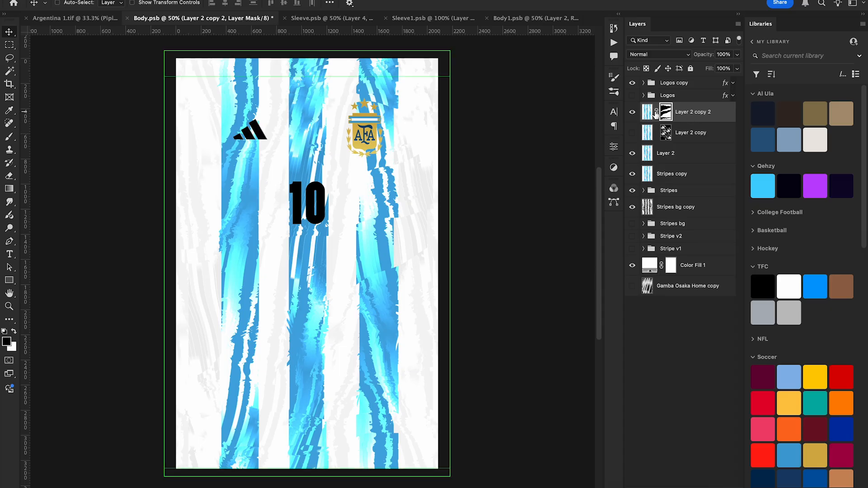
{"action": "left_click", "coordinate": [690, 265], "text": "shift"}
{"action": "key", "text": "super+j"}
{"action": "key", "text": "super+e"}
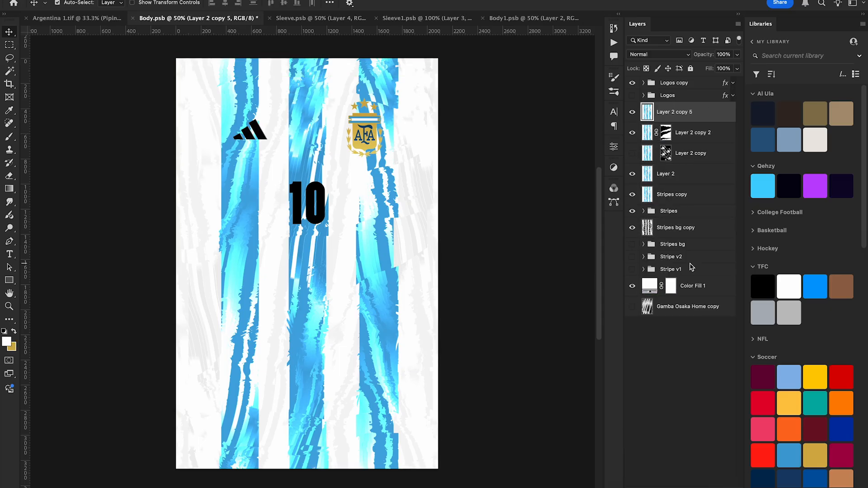
Copy the merged artwork onto a new layer, apply the Find Edges filter to it and invert its colors
{"action": "key", "text": "super+alt+shift+e"}
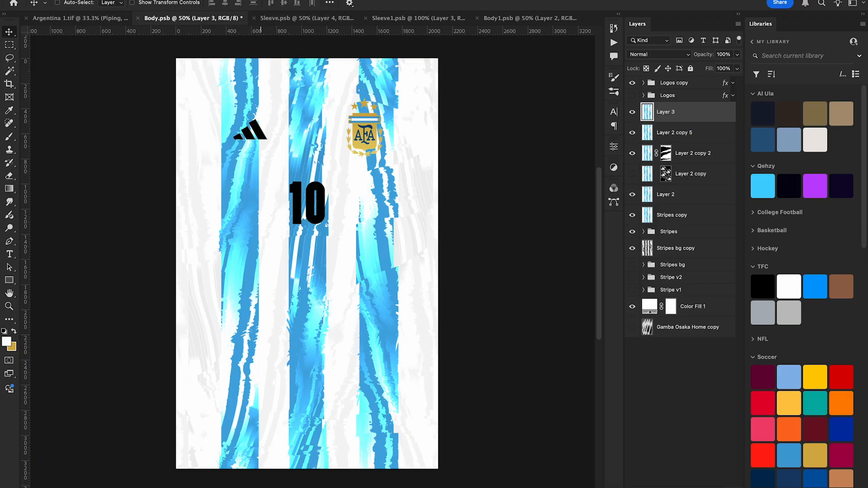
{"action": "left_click", "coordinate": [260, 1]}
{"action": "mouse_move", "coordinate": [321, 196]}
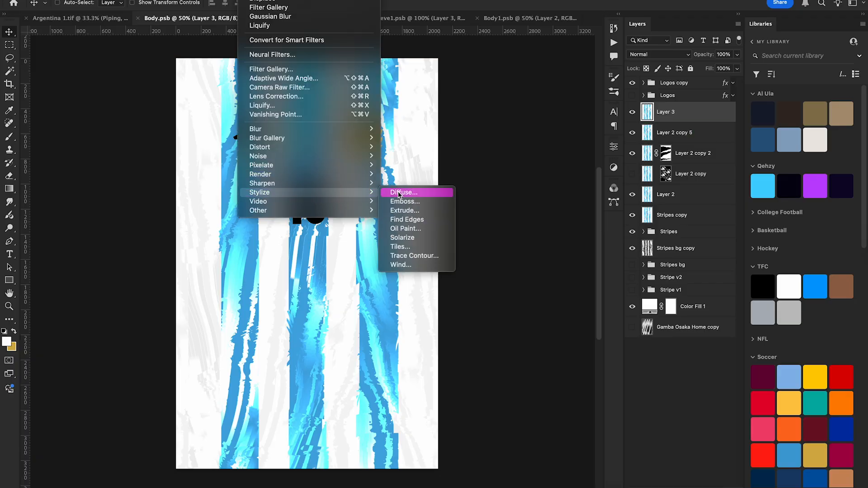
{"action": "left_click", "coordinate": [411, 223]}
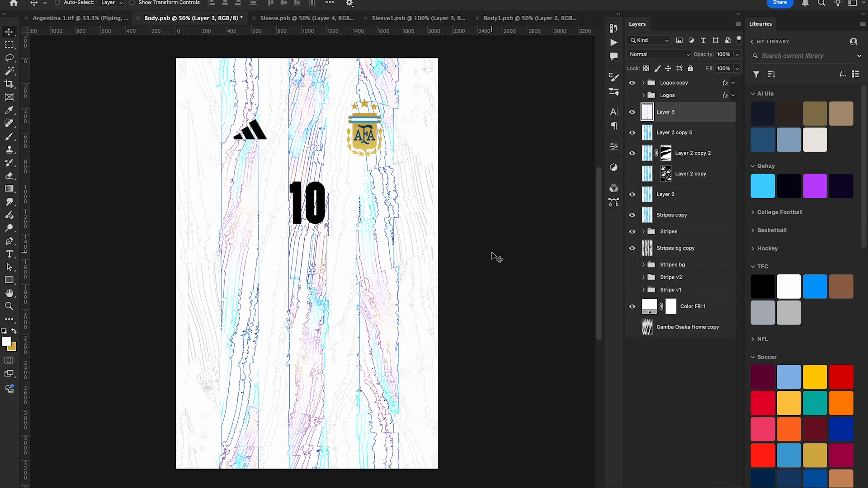
{"action": "key", "text": "ctrl+i"}
Blend the inverted edges layer with Linear Dodge (Add) at 50% opacity and compare the artwork with and without it
{"action": "left_click", "coordinate": [658, 54]}
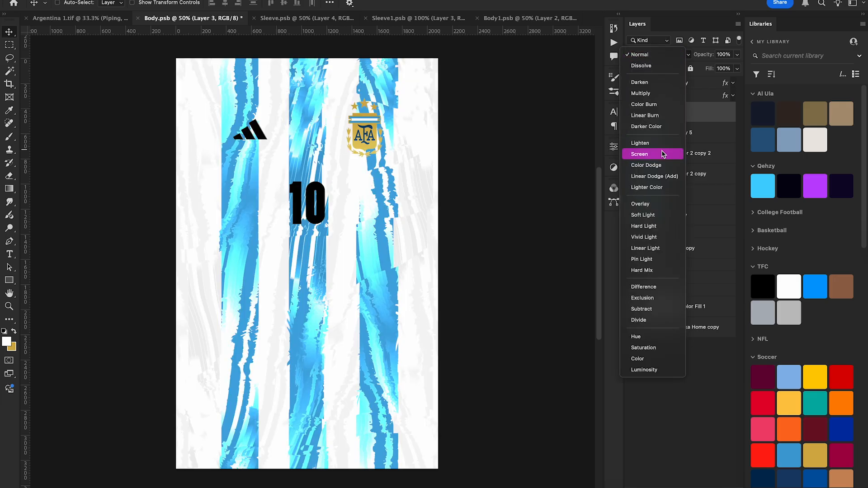
{"action": "left_click", "coordinate": [658, 176]}
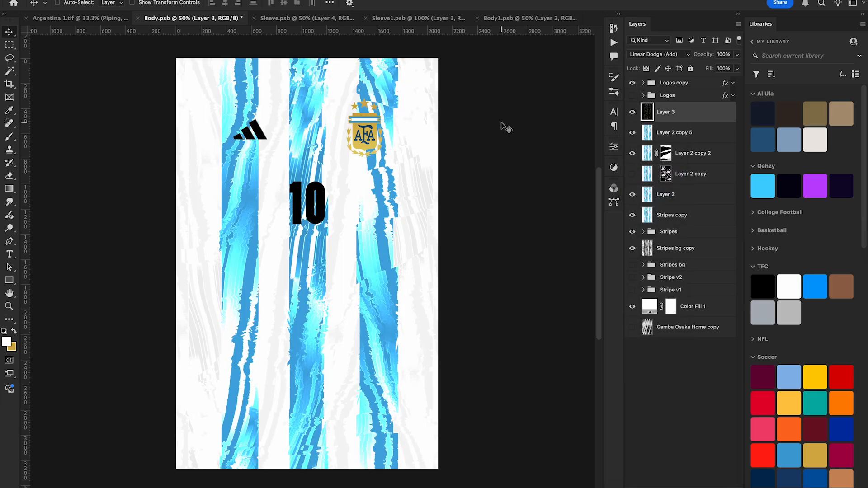
{"action": "left_click", "coordinate": [724, 54]}
{"action": "type", "text": "25"}
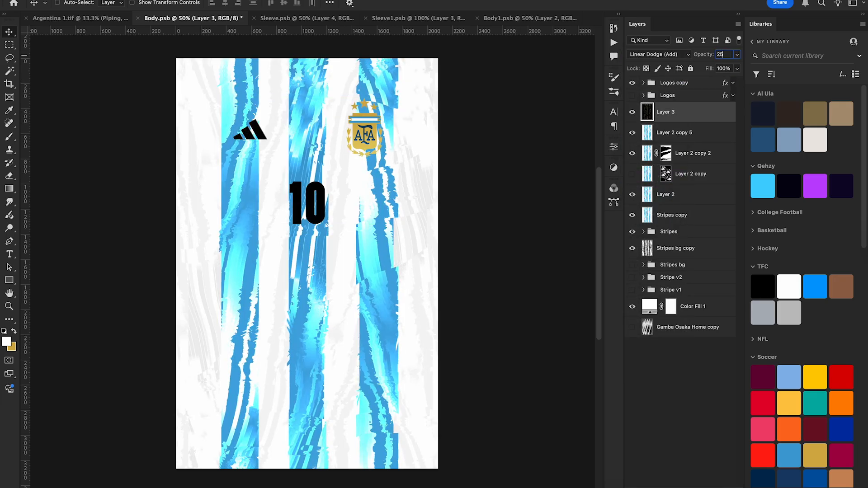
{"action": "left_click_drag", "start_coordinate": [704, 59], "coordinate": [716, 58]}
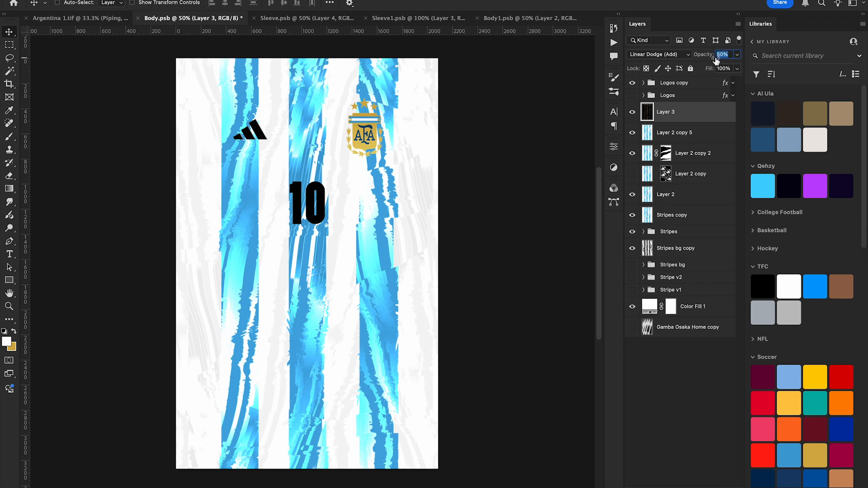
{"action": "left_click", "coordinate": [632, 111]}
{"action": "left_click", "coordinate": [632, 112]}
{"action": "left_click", "coordinate": [632, 111]}
{"action": "left_click", "coordinate": [632, 112]}
Merge a duplicate of the layers from Layer 3 down to Color Fill 1 into one layer above them
{"action": "left_click", "coordinate": [705, 308], "text": "shift"}
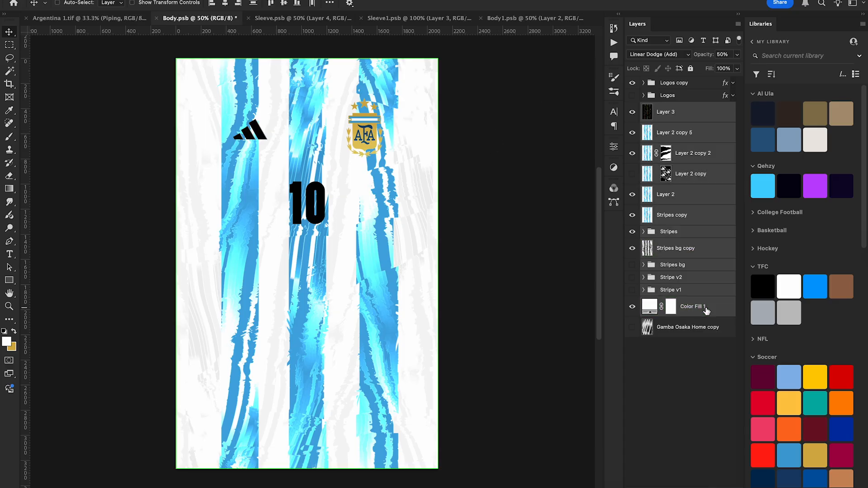
{"action": "key", "text": "super+alt+e"}
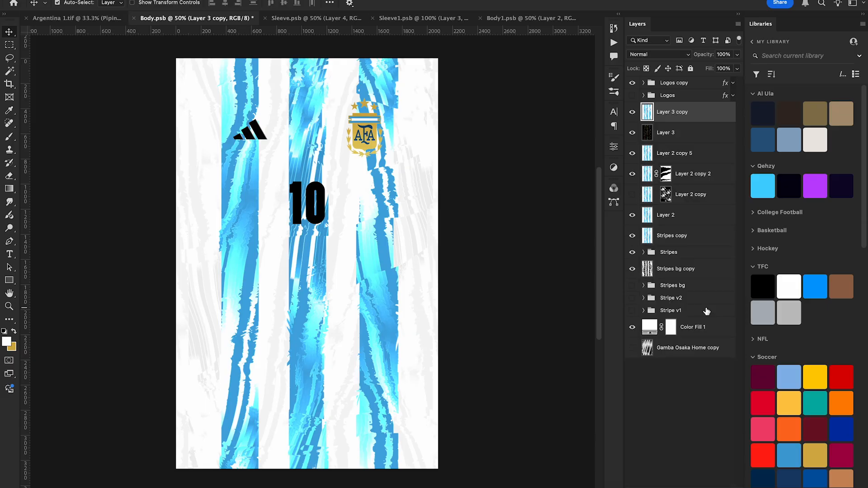
Try a Gaussian-blurred copy of the merged artwork blended in Lighten mode at reduced opacity, and delete that copy
{"action": "key", "text": "super+shift+alt+e"}
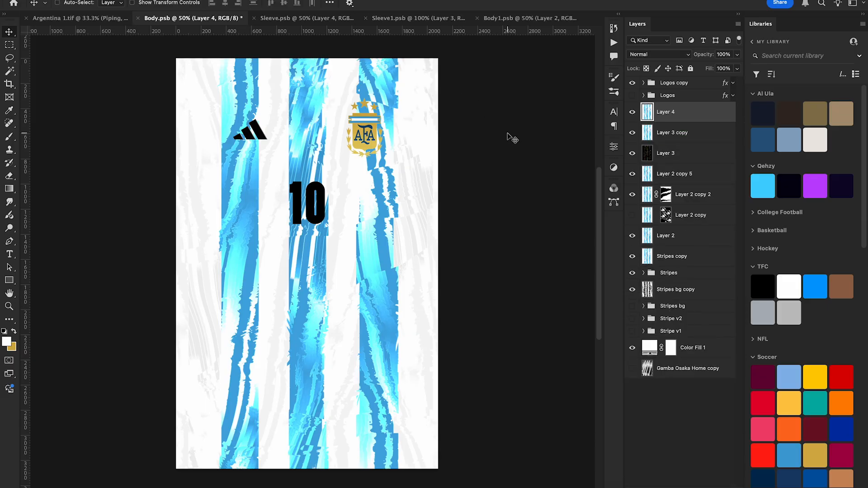
{"action": "left_click", "coordinate": [258, 1]}
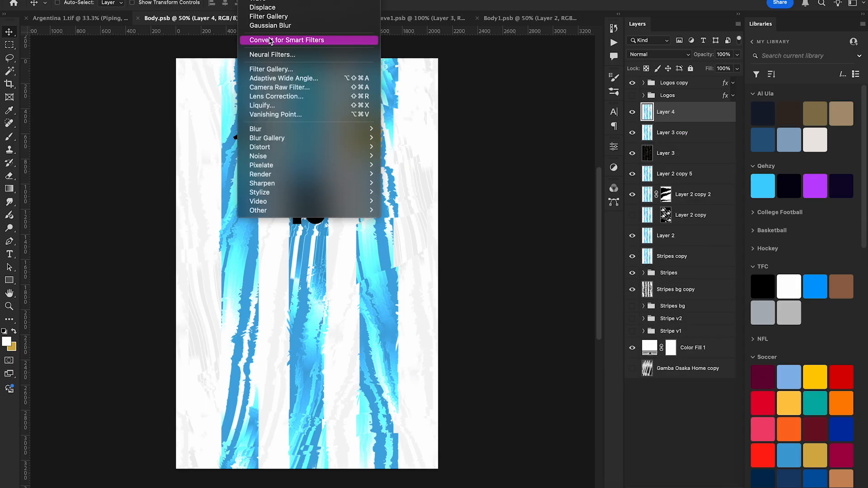
{"action": "left_click", "coordinate": [270, 26]}
{"action": "left_click", "coordinate": [659, 54]}
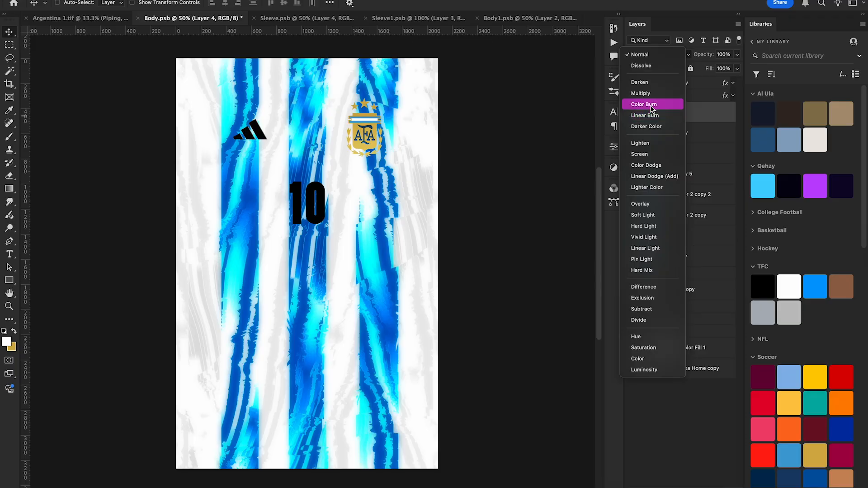
{"action": "left_click", "coordinate": [642, 143]}
{"action": "left_click_drag", "start_coordinate": [707, 56], "coordinate": [671, 56]}
{"action": "key", "text": "Delete"}
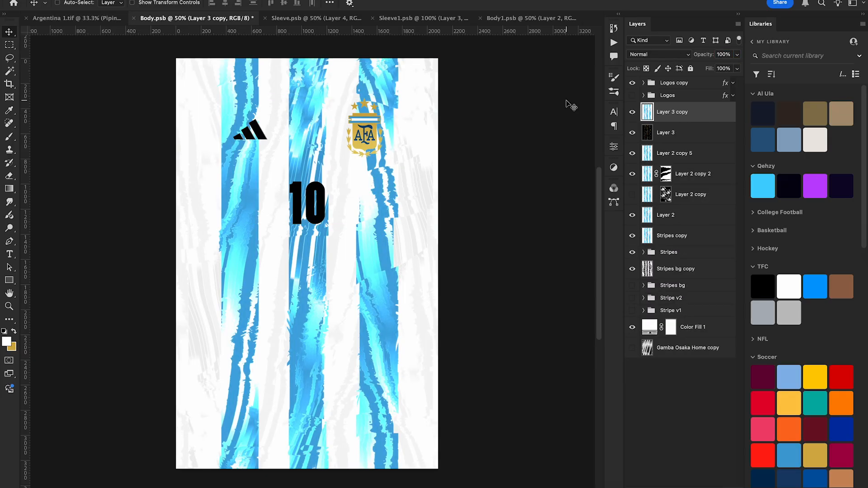
Shift the Cyans hue of Layer 3 copy slightly toward blue with Hue/Saturation and compare the artwork with and without the layer
{"action": "key", "text": "super+u"}
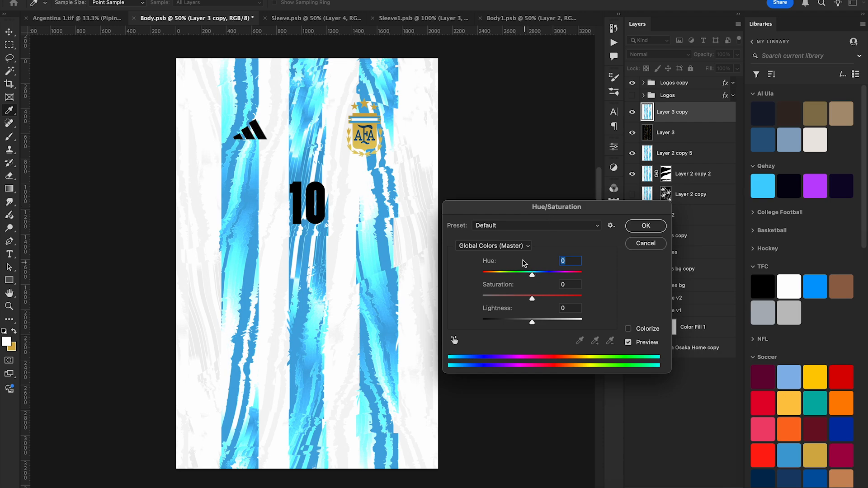
{"action": "left_click", "coordinate": [508, 247]}
{"action": "left_click", "coordinate": [497, 296]}
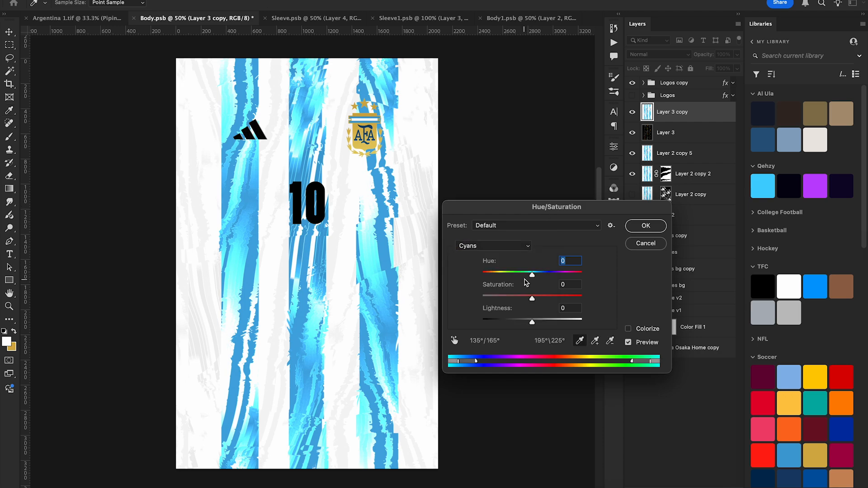
{"action": "left_click_drag", "start_coordinate": [533, 275], "coordinate": [538, 274]}
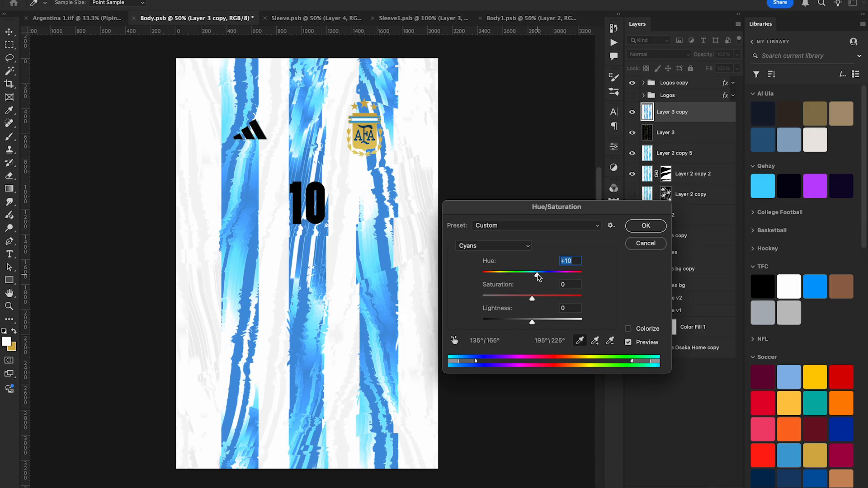
{"action": "left_click_drag", "start_coordinate": [537, 277], "coordinate": [536, 276]}
{"action": "left_click", "coordinate": [633, 228]}
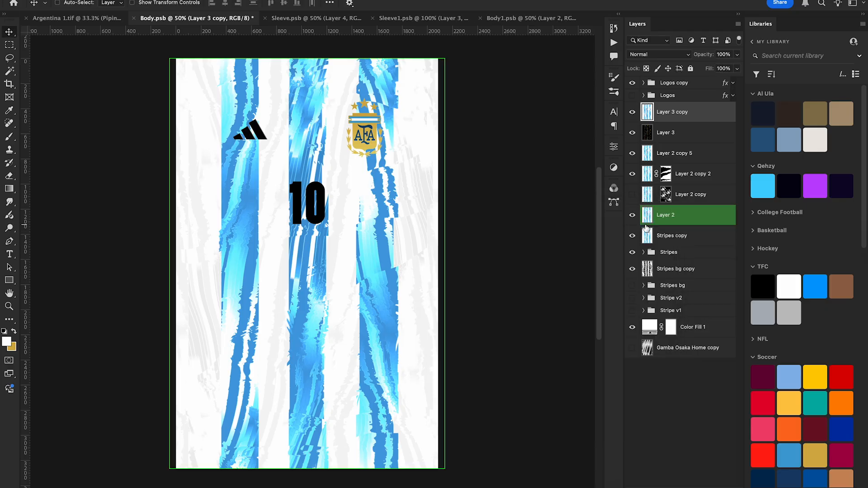
{"action": "left_click", "coordinate": [633, 113]}
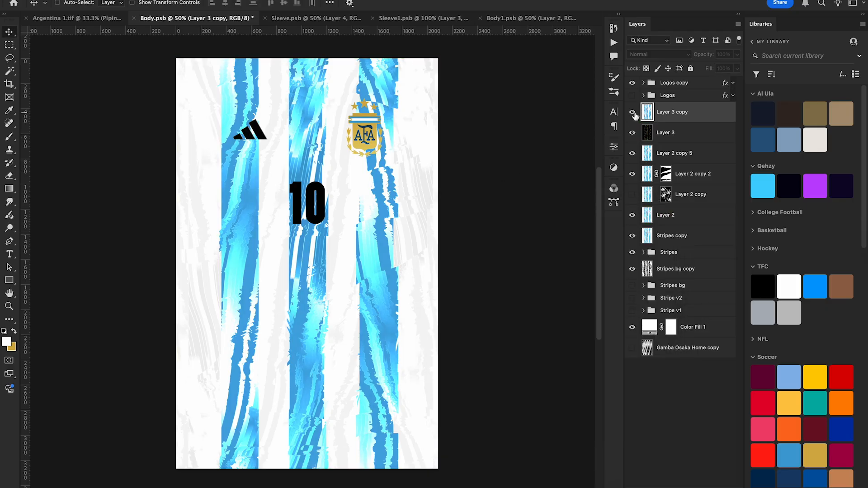
{"action": "left_click", "coordinate": [633, 113]}
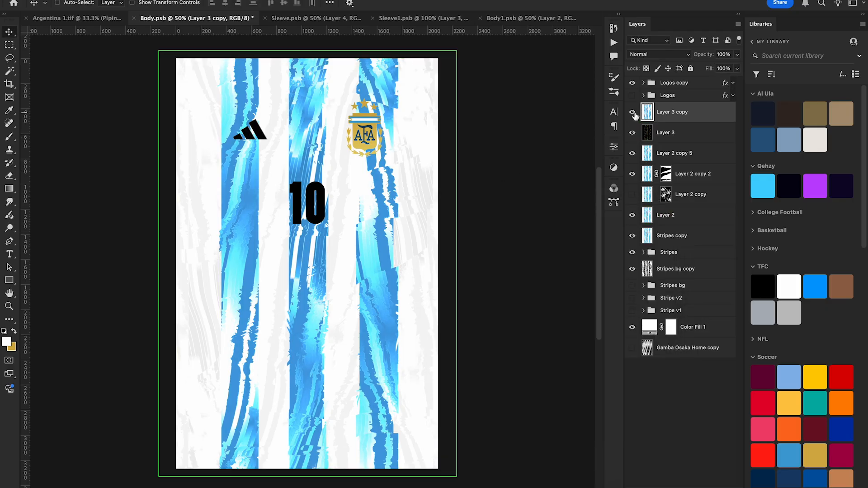
{"action": "left_click", "coordinate": [632, 113]}
{"action": "left_click", "coordinate": [633, 113]}
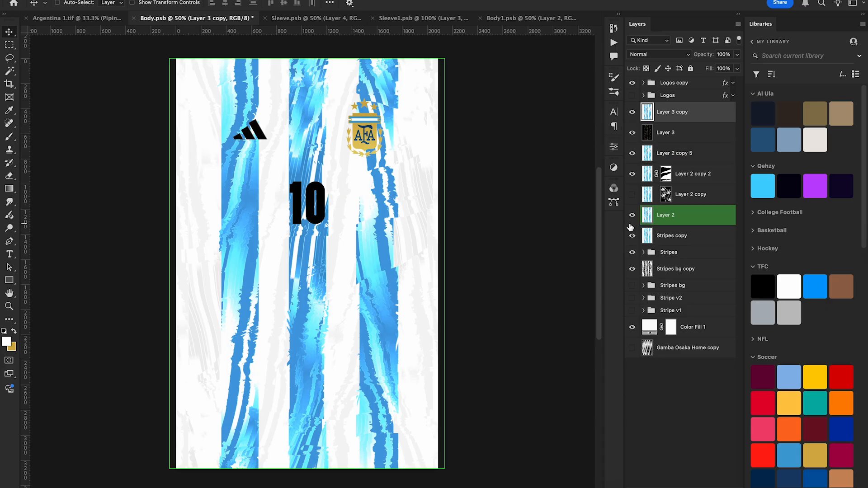
Copy the merged artwork onto a new layer above Layer 3 copy and run the Liquify - Normal action on it
{"action": "key", "text": "ctrl+alt+shift+e"}
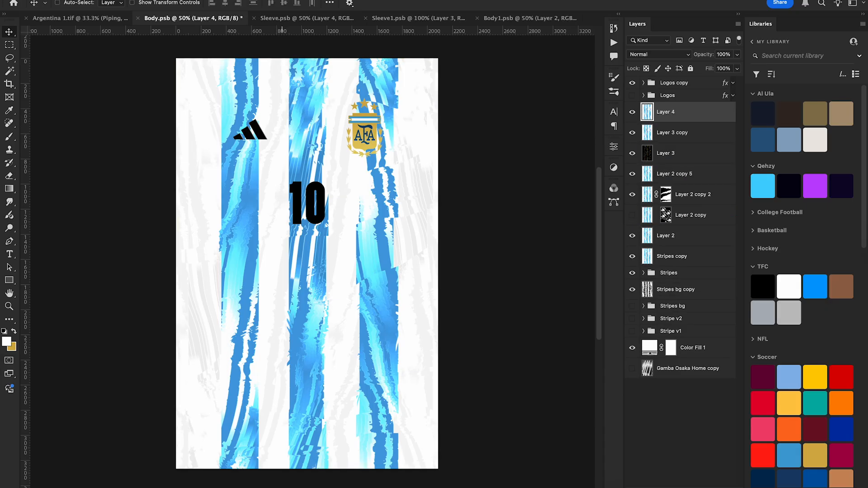
{"action": "left_click", "coordinate": [613, 42]}
{"action": "left_click", "coordinate": [547, 175]}
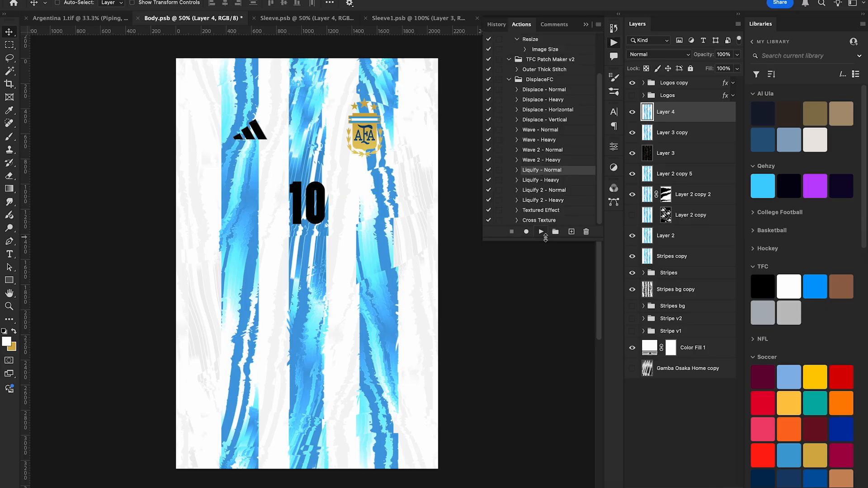
{"action": "left_click", "coordinate": [541, 232]}
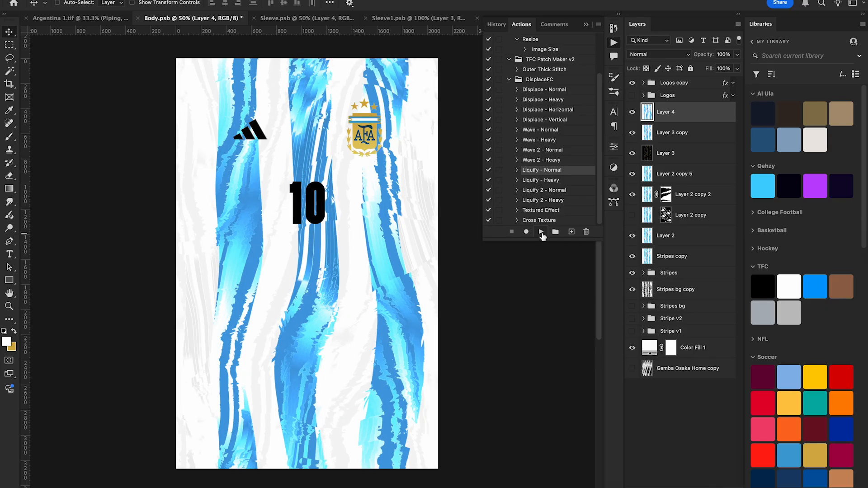
Save the body artwork, check the liquified stripes on the jersey mockup and return to Body.psb
{"action": "left_click", "coordinate": [586, 24]}
{"action": "key", "text": "ctrl+s"}
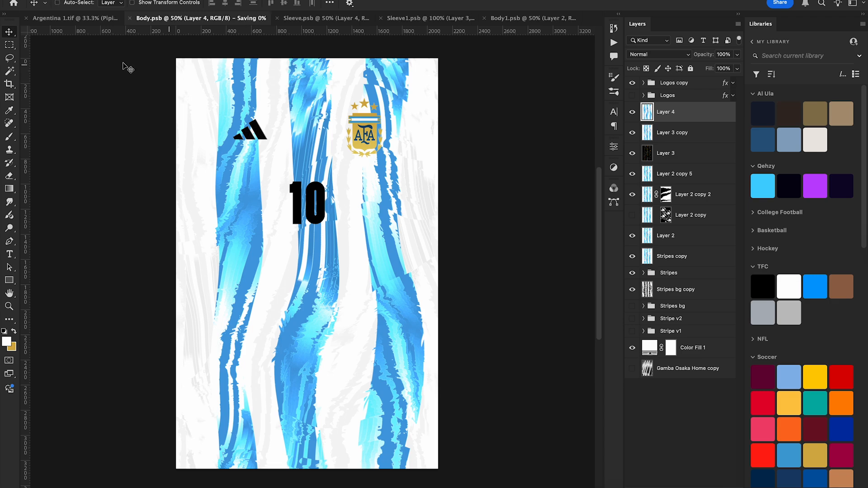
{"action": "left_click", "coordinate": [77, 18]}
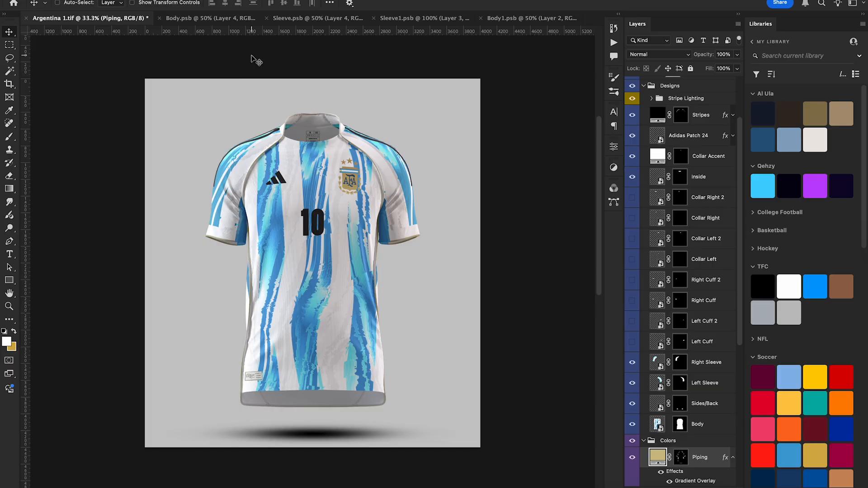
{"action": "left_click", "coordinate": [209, 20]}
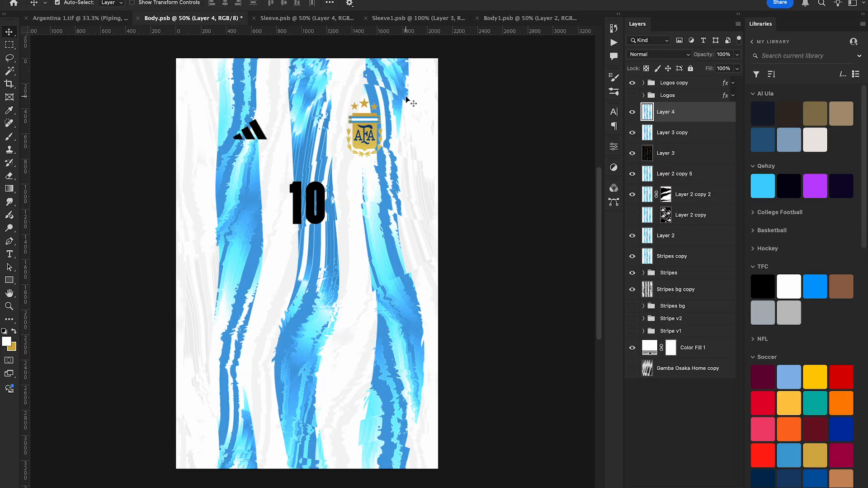
Undo the Liquify - Normal effect on Layer 4 and run the Liquify 2 - Normal action instead
{"action": "left_click", "coordinate": [615, 44]}
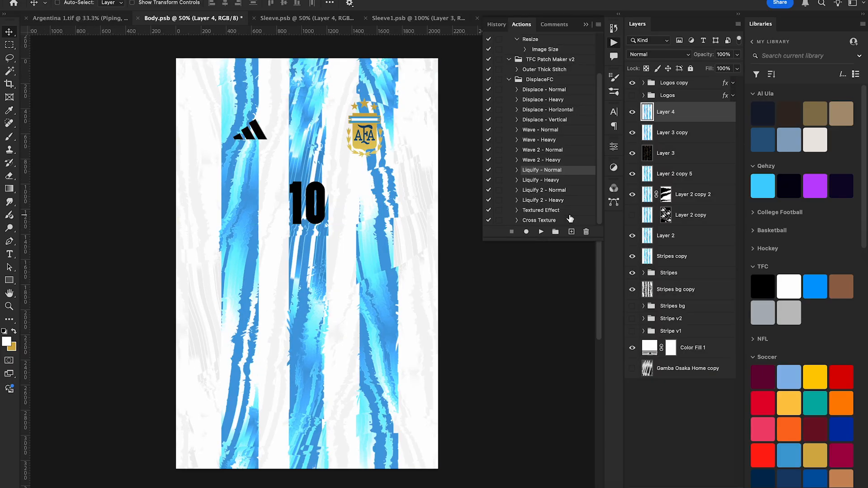
{"action": "left_click", "coordinate": [556, 193]}
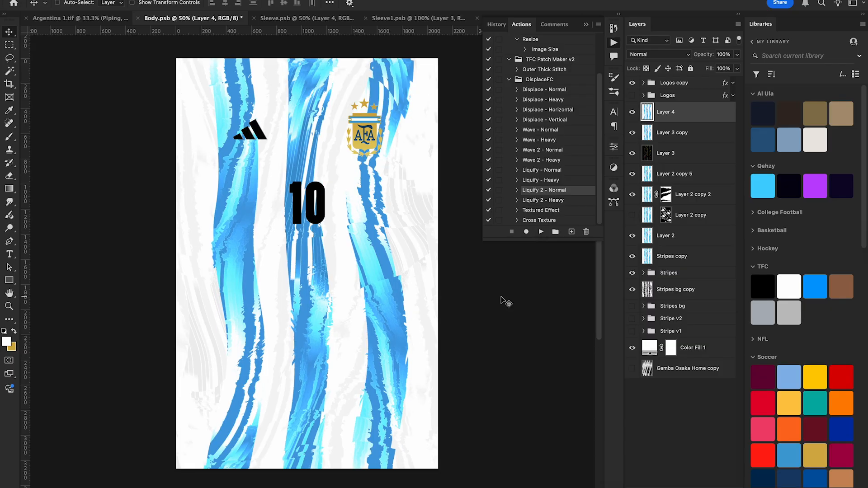
{"action": "left_click", "coordinate": [598, 19]}
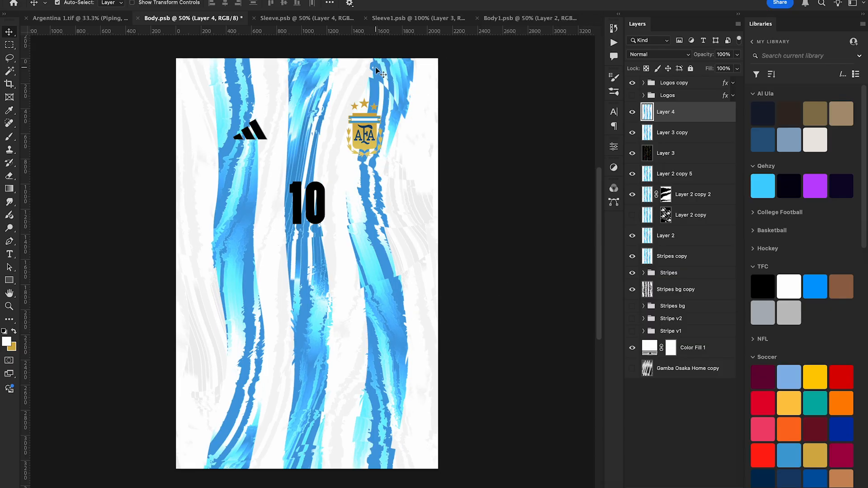
Save the body artwork and check the Liquify 2 stripes on the jersey mockup
{"action": "key", "text": "super+s"}
{"action": "left_click", "coordinate": [75, 19]}
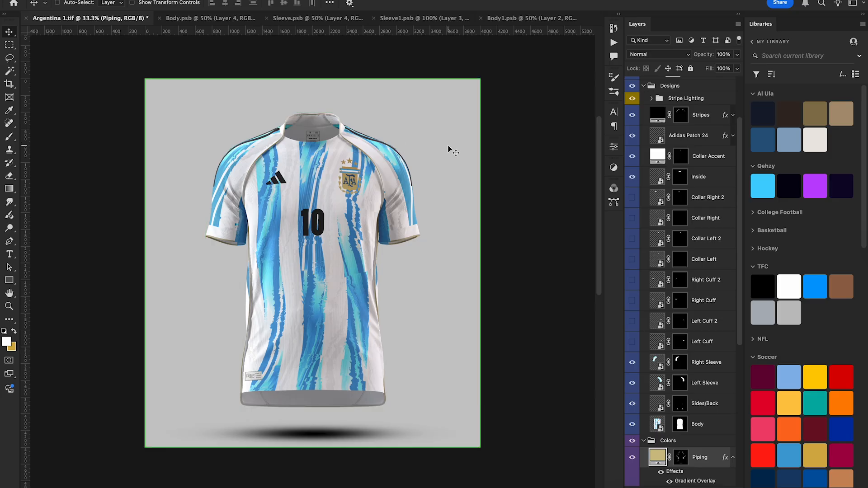
{"action": "key", "text": "super+minus"}
{"action": "key", "text": "super+minus"}
{"action": "key", "text": "super+plus"}
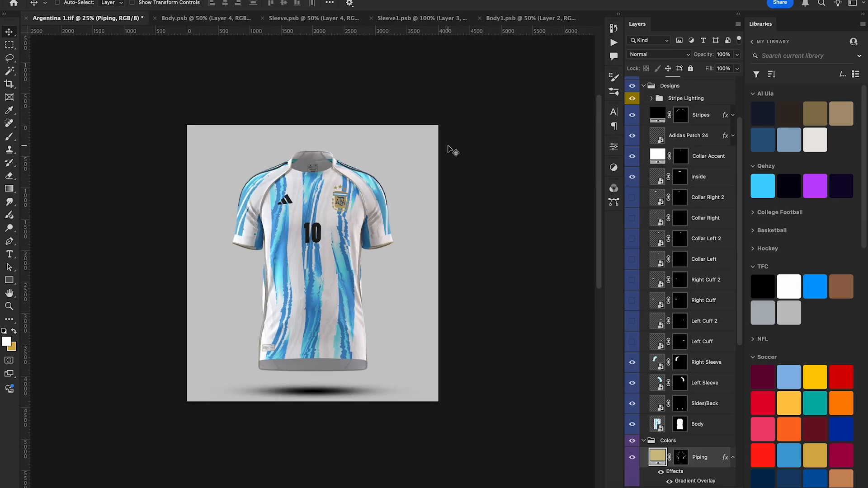
Stretch Layer 4 in Body.psb vertically to about 3683 px high, save the file and check it on the mockup
{"action": "left_click", "coordinate": [206, 18]}
{"action": "key", "text": "super+t"}
{"action": "key", "text": "super+minus"}
{"action": "left_click_drag", "start_coordinate": [310, 128], "coordinate": [310, 109]}
{"action": "key", "text": "Return"}
{"action": "key", "text": "super+s"}
{"action": "left_click", "coordinate": [63, 18]}
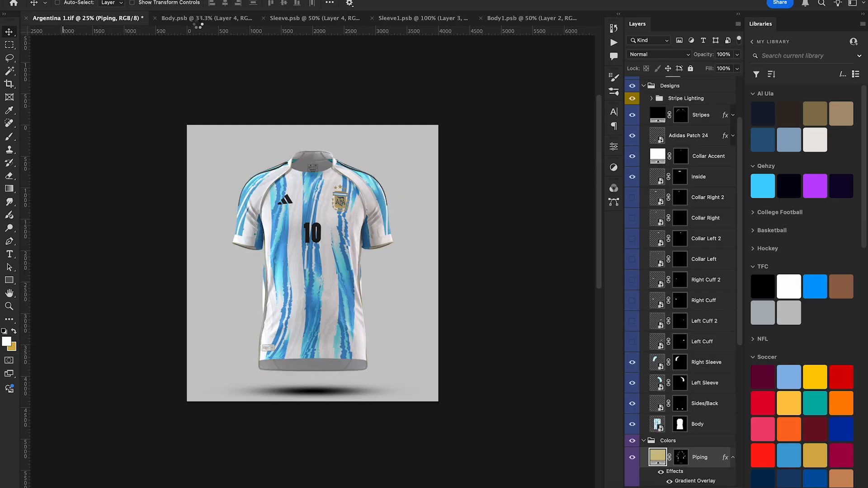
Flip Layer 4 in Body.psb vertically and horizontally, checking each version on the jersey mockup
{"action": "left_click", "coordinate": [199, 18]}
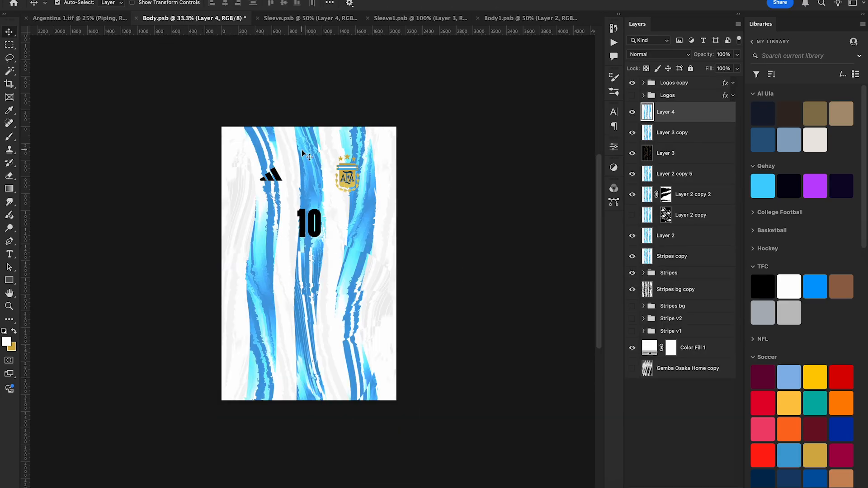
{"action": "left_click", "coordinate": [63, 18]}
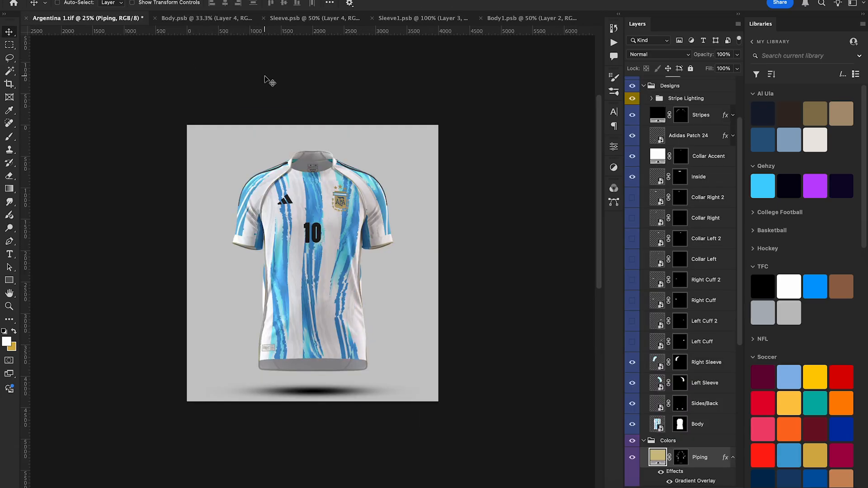
{"action": "left_click", "coordinate": [235, 18]}
{"action": "key", "text": "super+t"}
{"action": "right_click", "coordinate": [272, 211]}
{"action": "left_click", "coordinate": [324, 451]}
{"action": "key", "text": "Return"}
{"action": "key", "text": "super+s"}
{"action": "left_click", "coordinate": [70, 18]}
Widen Layer 4 in Body.psb to about 2179 px, save the file and check the stripes on the mockup
{"action": "left_click", "coordinate": [206, 20]}
{"action": "key", "text": "super+t"}
{"action": "left_click_drag", "start_coordinate": [396, 263], "coordinate": [408, 264]}
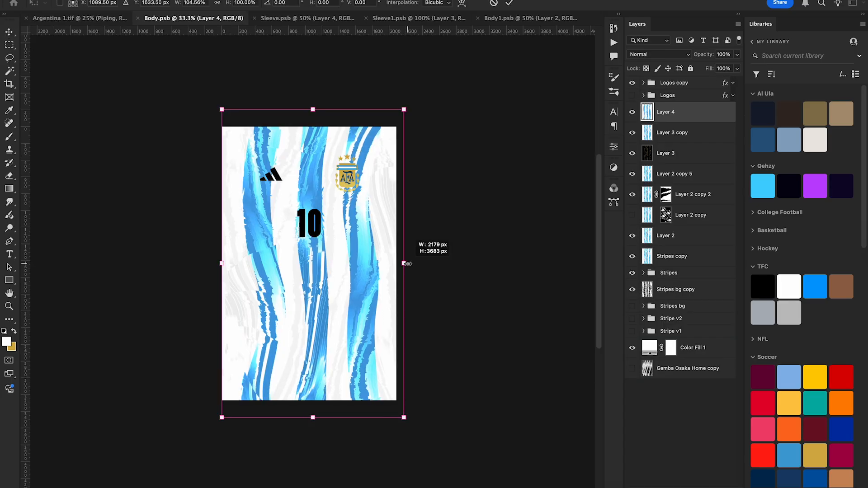
{"action": "key", "text": "Return"}
{"action": "key", "text": "super+s"}
{"action": "left_click", "coordinate": [78, 20]}
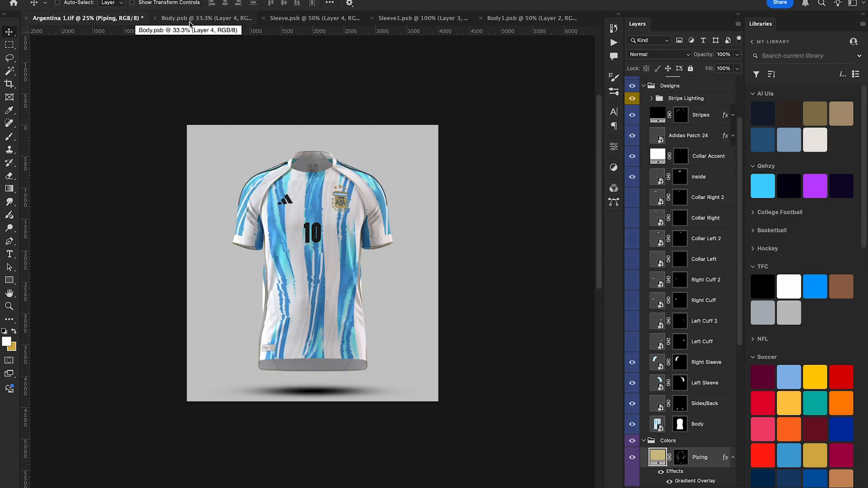
Discard the liquified Layer 4 in Body.psb and stamp the merged artwork onto a new layer above Layer 3 copy
{"action": "left_click", "coordinate": [190, 20]}
{"action": "key", "text": "super+j"}
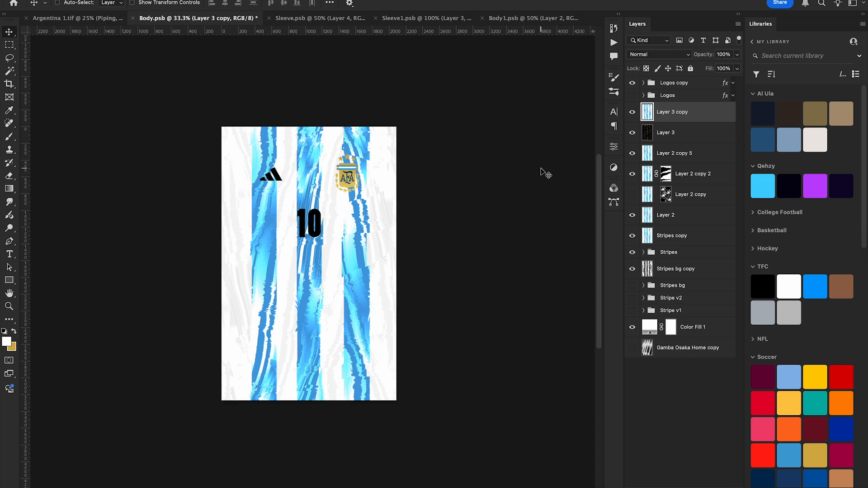
{"action": "key", "text": "super+alt+shift+e"}
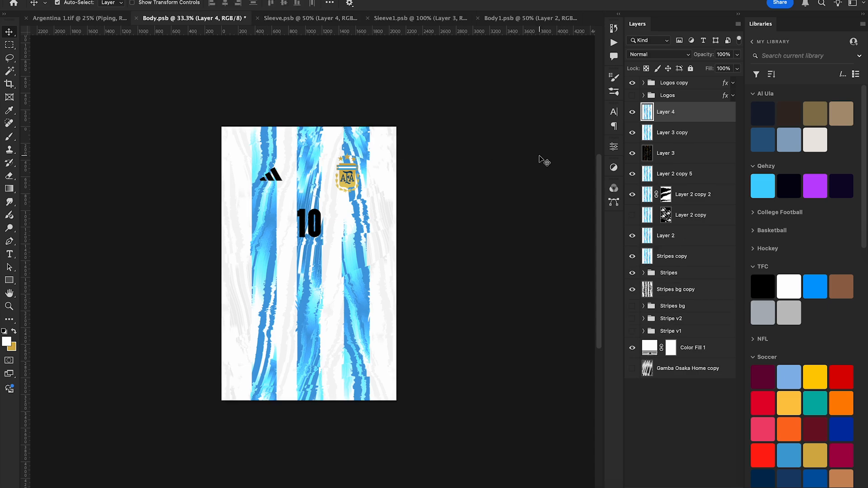
Try the Textured Effect action on Layer 4, inspect the stripes up close and undo the effect
{"action": "key", "text": "super+0"}
{"action": "left_click", "coordinate": [614, 44]}
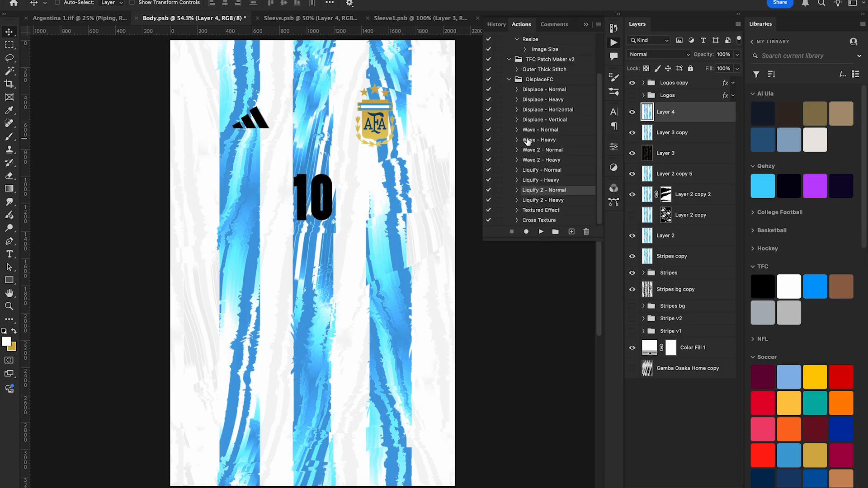
{"action": "left_click", "coordinate": [541, 210]}
{"action": "left_click", "coordinate": [541, 232]}
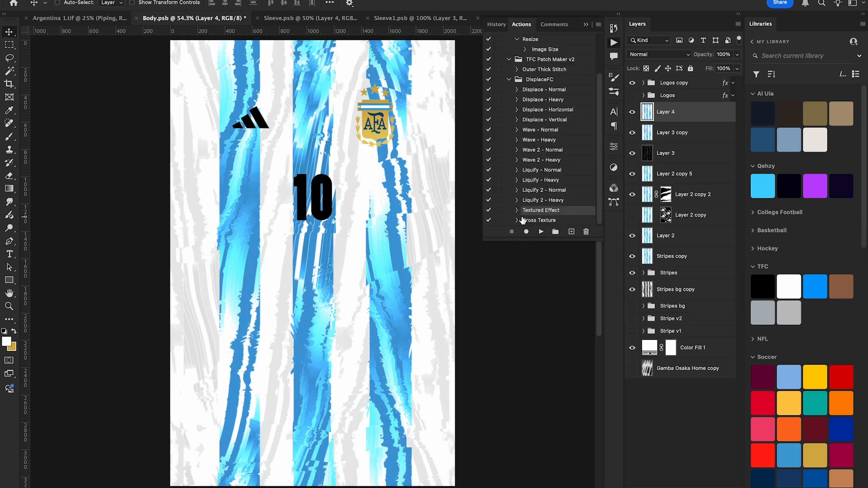
{"action": "key", "text": "super+plus"}
{"action": "key", "text": "super+plus"}
{"action": "key", "text": "super+plus"}
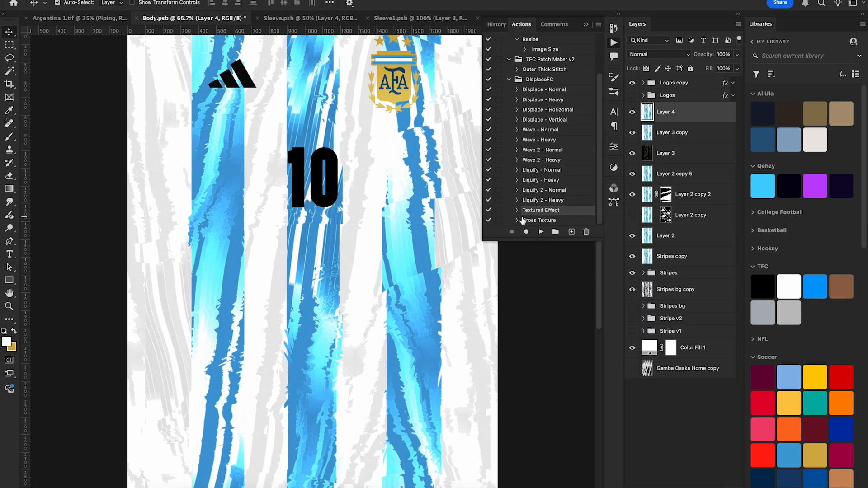
{"action": "key", "text": "super+z"}
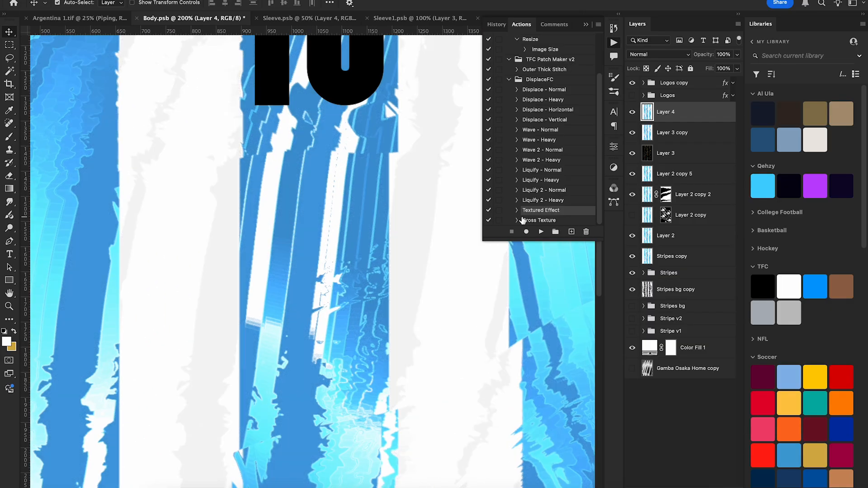
{"action": "key", "text": "super+0"}
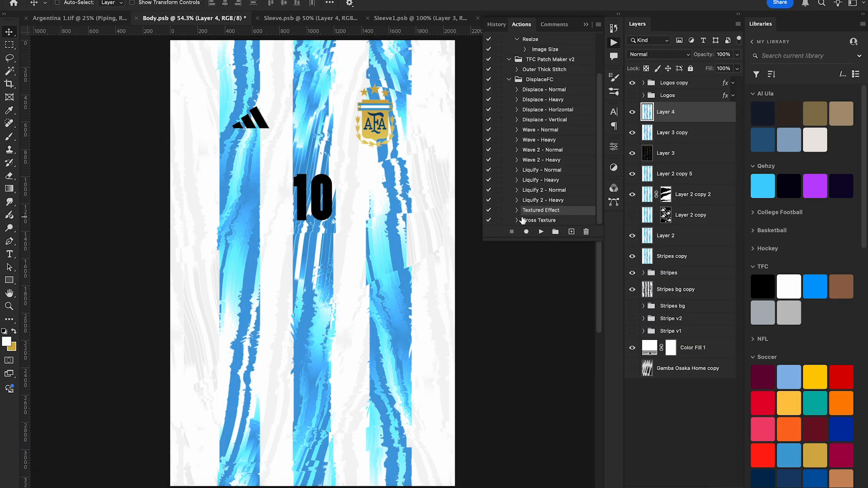
{"action": "left_click", "coordinate": [586, 26]}
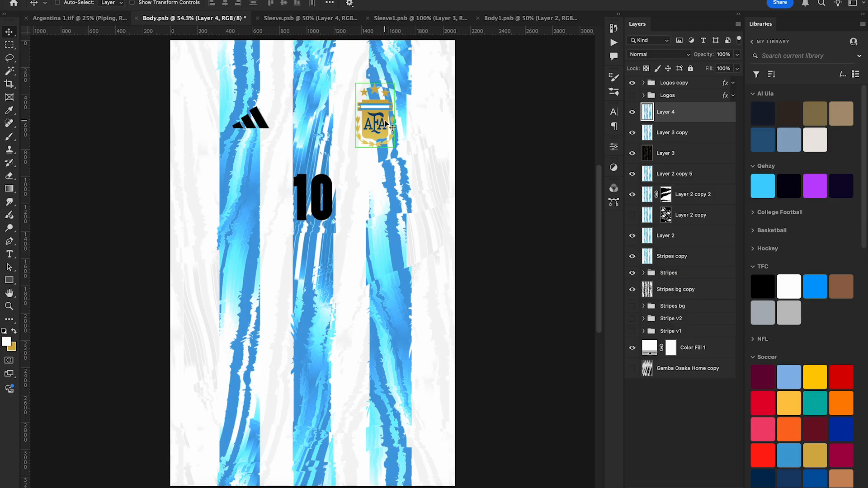
Add grain to Layer 4 with the Camera Raw Filter and save the body artwork
{"action": "left_click", "coordinate": [255, 0]}
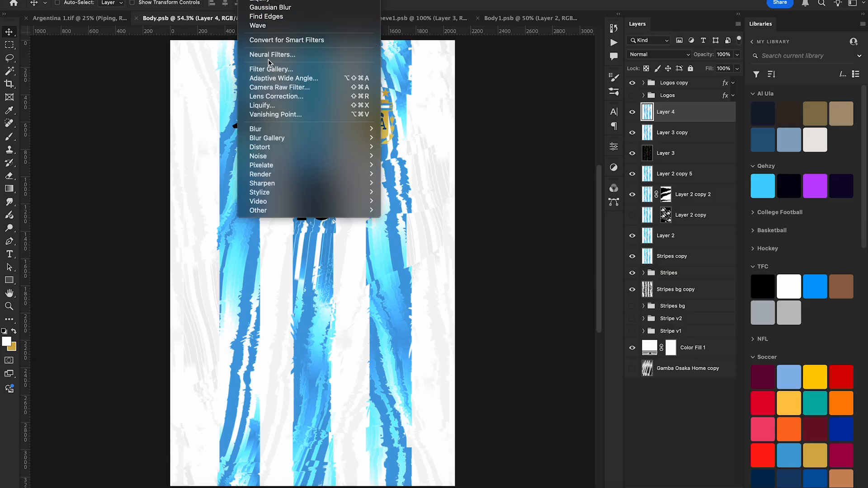
{"action": "left_click", "coordinate": [271, 88]}
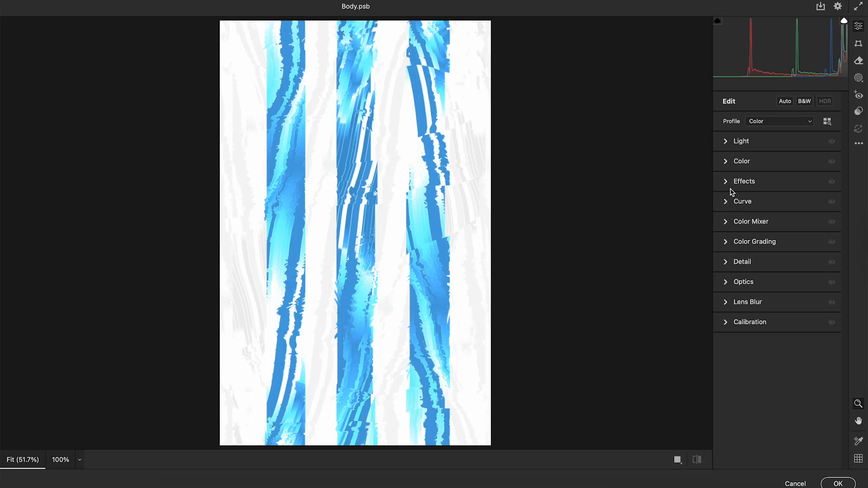
{"action": "left_click", "coordinate": [727, 185]}
{"action": "left_click_drag", "start_coordinate": [727, 270], "coordinate": [788, 271]}
{"action": "left_click", "coordinate": [837, 483]}
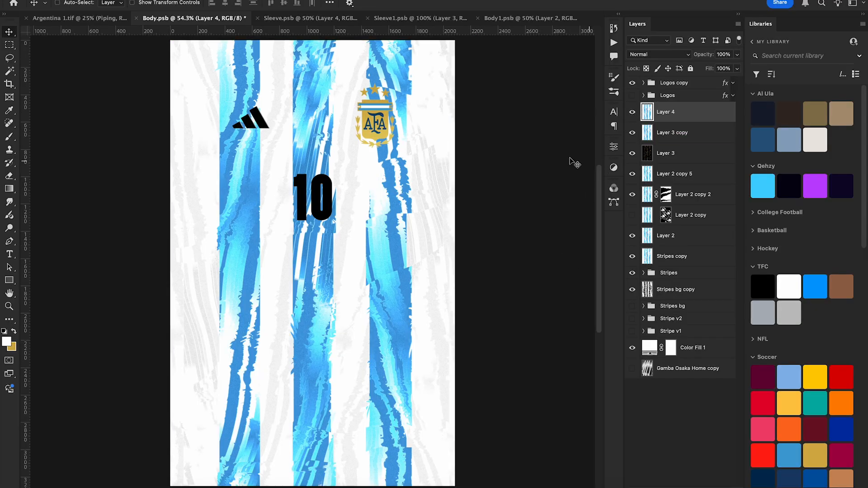
{"action": "key", "text": "super+s"}
Place the grainy stripe artwork on new layers in Sleeve.psb and Sleeve1.psb, save both and return to the mockup
{"action": "left_click", "coordinate": [315, 19]}
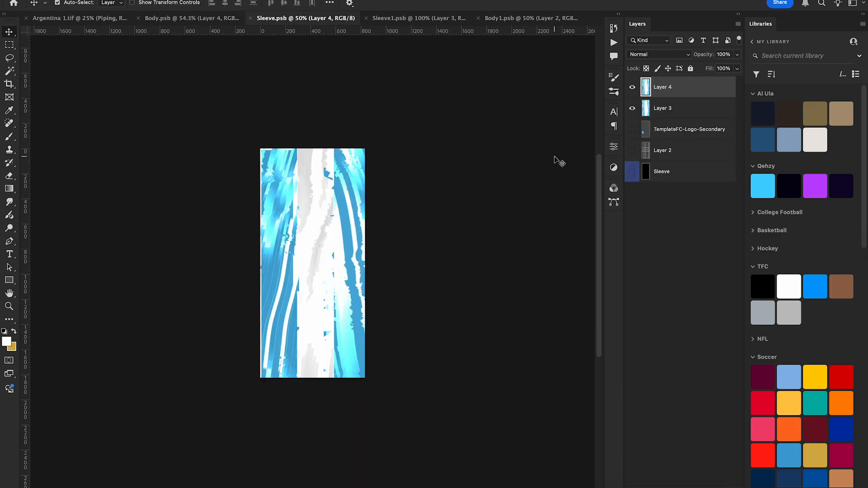
{"action": "left_click_drag", "start_coordinate": [332, 215], "coordinate": [397, 218]}
{"action": "key", "text": "Return"}
{"action": "key", "text": "super+s"}
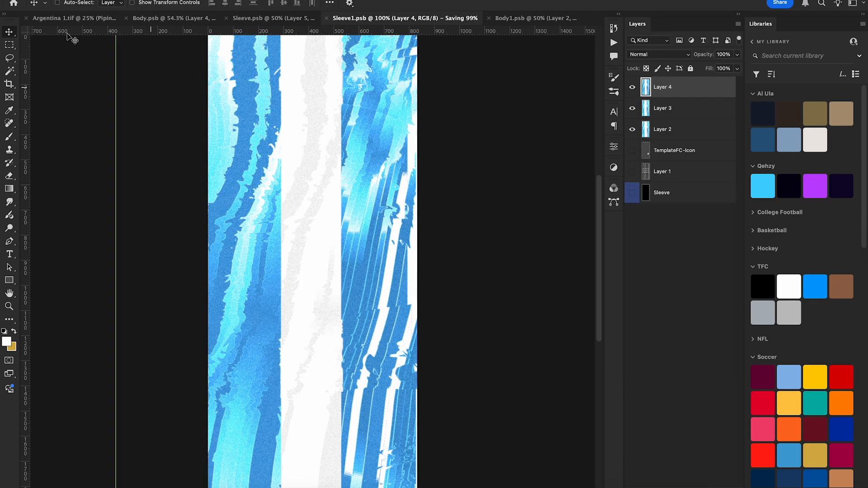
{"action": "left_click", "coordinate": [77, 18]}
{"action": "key", "text": "super+0"}
Show the Collar color layer and set it to the Inside Sleeves blue, 43a1d5
{"action": "scroll", "coordinate": [659, 297], "scroll_direction": "down", "scroll_amount": 5}
{"action": "scroll", "coordinate": [659, 298], "scroll_direction": "down", "scroll_amount": 3}
{"action": "double_click", "coordinate": [658, 329]}
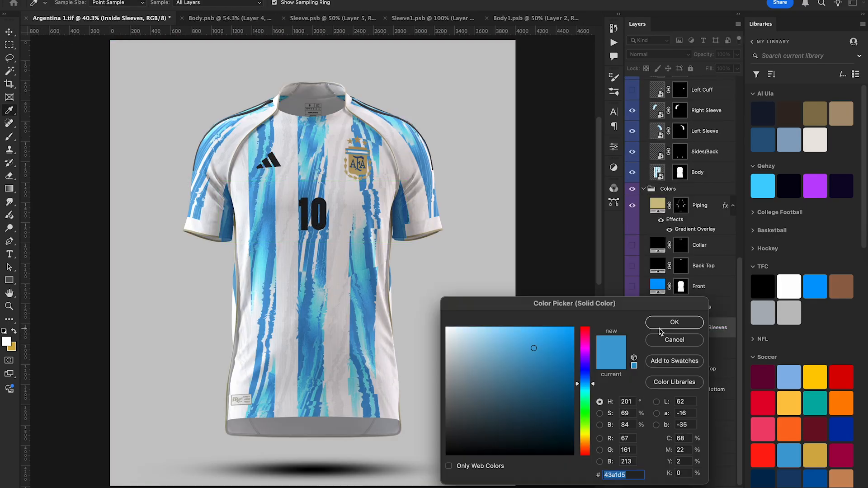
{"action": "key", "text": "Return"}
{"action": "key", "text": "super+v"}
{"action": "key", "text": "Return"}
{"action": "left_click", "coordinate": [632, 246]}
{"action": "double_click", "coordinate": [657, 245]}
{"action": "key", "text": "super+v"}
Try the same blue on the Cuffs color layer and compare the jersey with the cuffs shown and hidden
{"action": "left_click", "coordinate": [631, 348]}
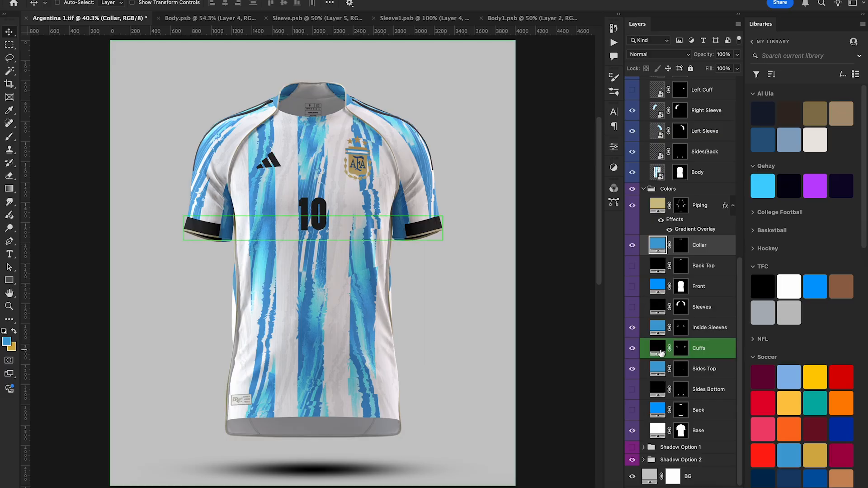
{"action": "left_click", "coordinate": [658, 348]}
{"action": "key", "text": "alt+BackSpace"}
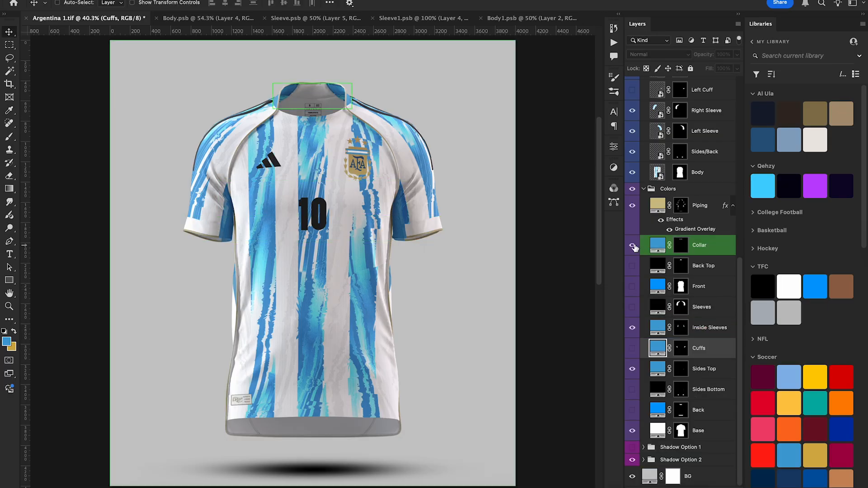
Show the Cuffs layer, fill both the Collar and Cuffs color layers with Black, and review the whole jersey
{"action": "left_click", "coordinate": [699, 245], "text": "super"}
{"action": "left_click", "coordinate": [762, 286]}
{"action": "key", "text": "super+minus"}
{"action": "key", "text": "super+minus"}
{"action": "key", "text": "super+minus"}
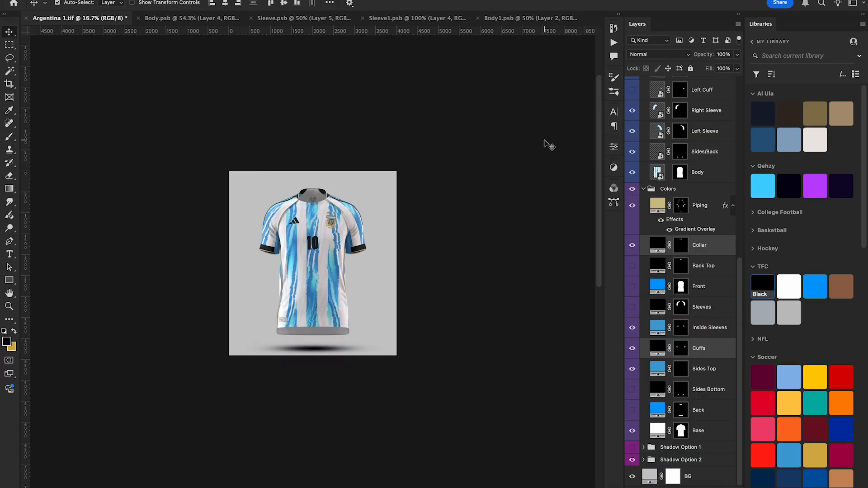
{"action": "key", "text": "super+plus"}
{"action": "key", "text": "super+0"}
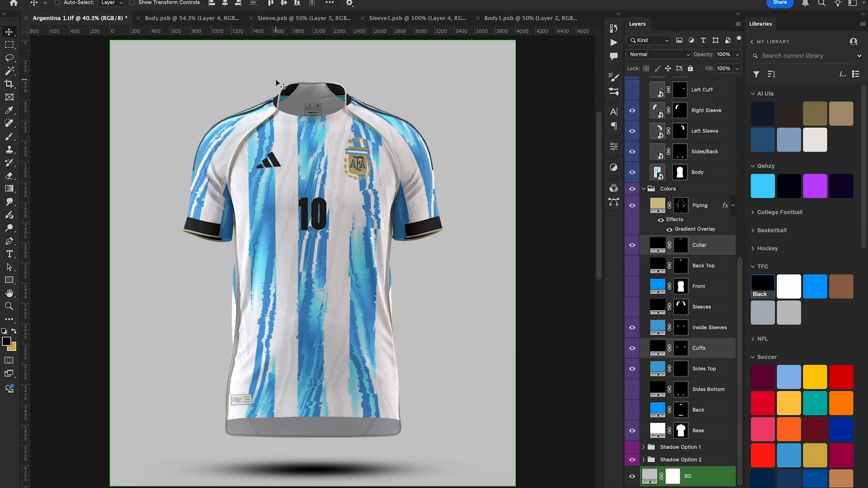
Sample the gold color of the AFA crest in Body.psb for reuse on the mockup
{"action": "left_click", "coordinate": [189, 18]}
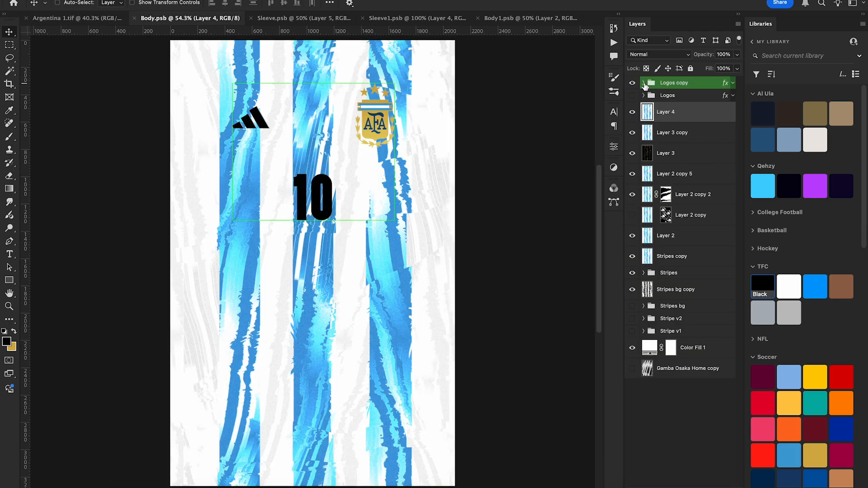
{"action": "left_click", "coordinate": [12, 349]}
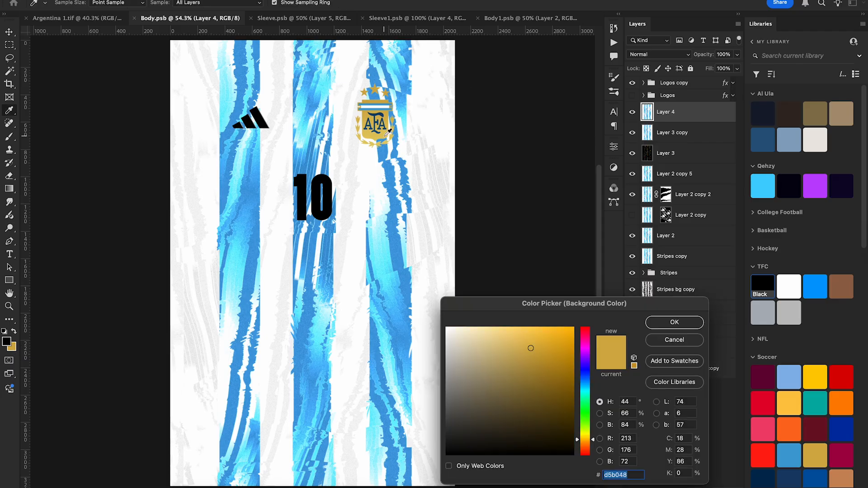
{"action": "left_click", "coordinate": [385, 136]}
{"action": "left_click", "coordinate": [679, 344]}
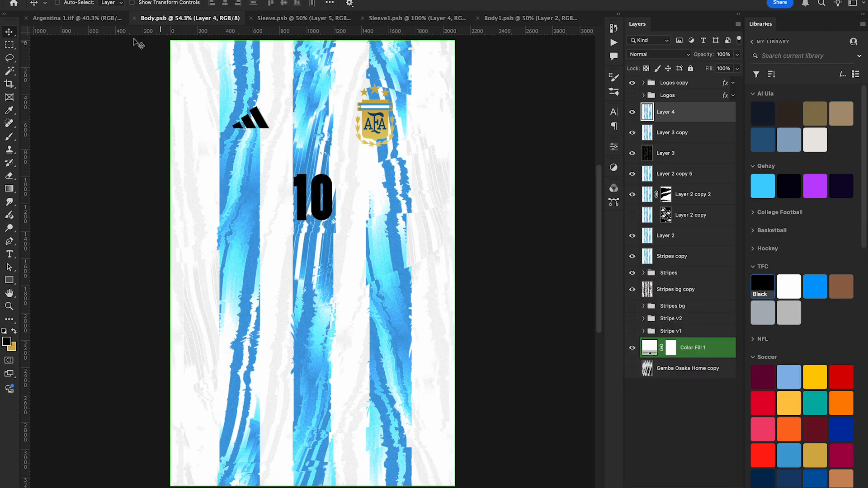
Set the Piping color on the mockup to e3c960 and turn off the layer's effects
{"action": "left_click", "coordinate": [74, 18]}
{"action": "scroll", "coordinate": [687, 252], "scroll_direction": "down", "scroll_amount": 6}
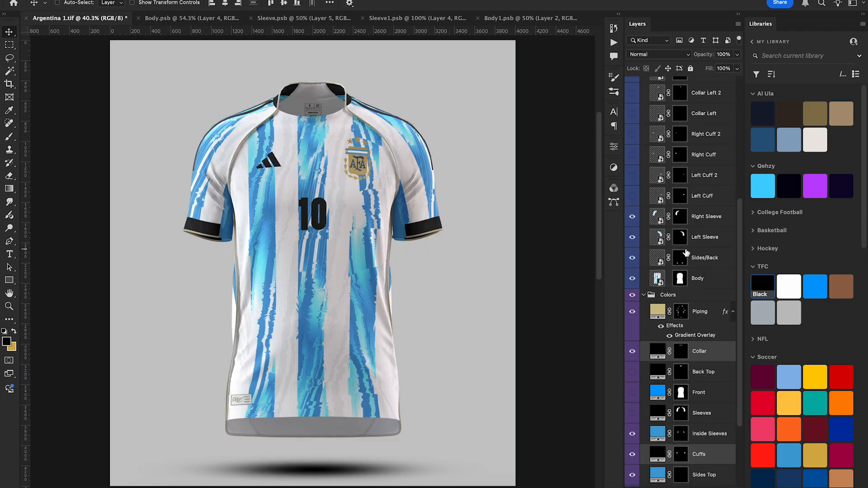
{"action": "left_click", "coordinate": [672, 288]}
{"action": "double_click", "coordinate": [657, 271]}
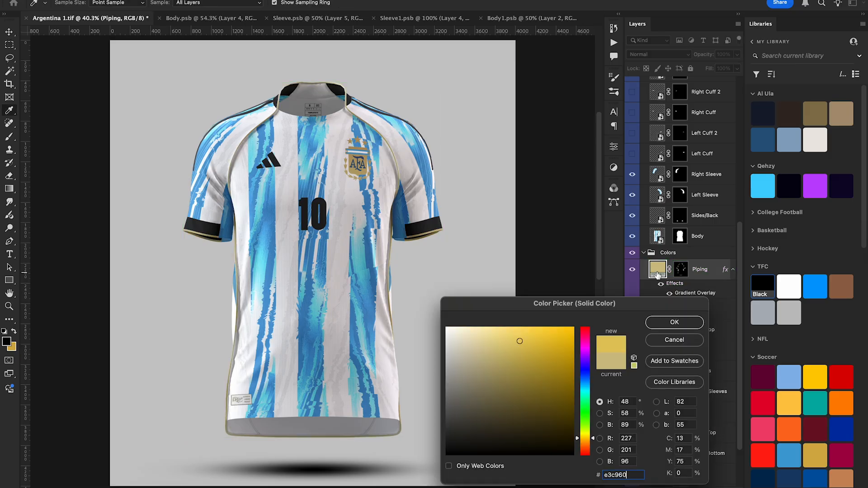
{"action": "key", "text": "Return"}
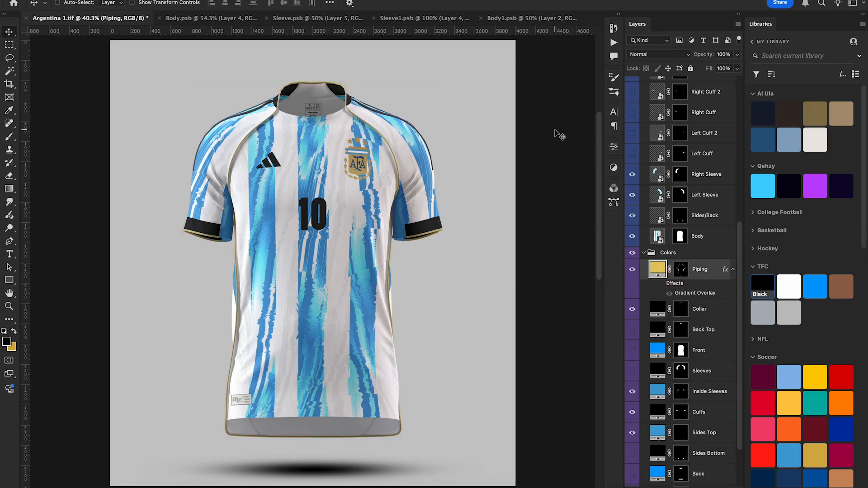
Collapse the Colors group and close Body1.psb and Sleeve1.psb
{"action": "left_click", "coordinate": [665, 253]}
{"action": "left_click", "coordinate": [644, 253]}
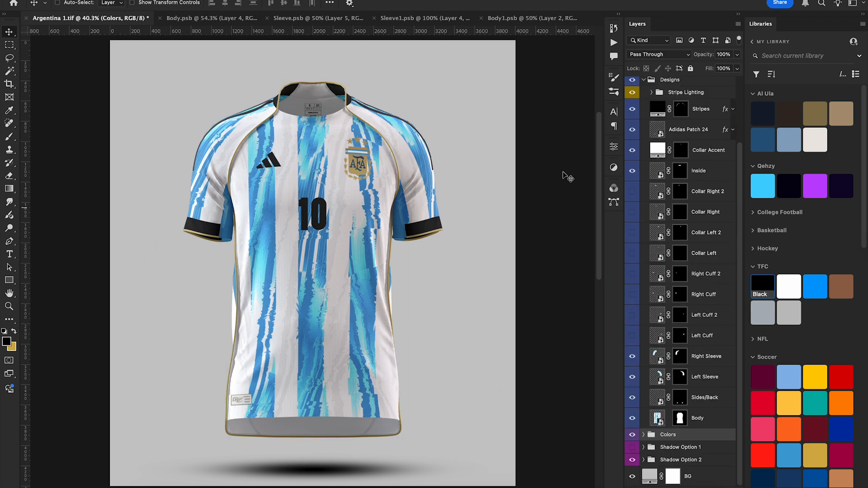
{"action": "left_click", "coordinate": [481, 18]}
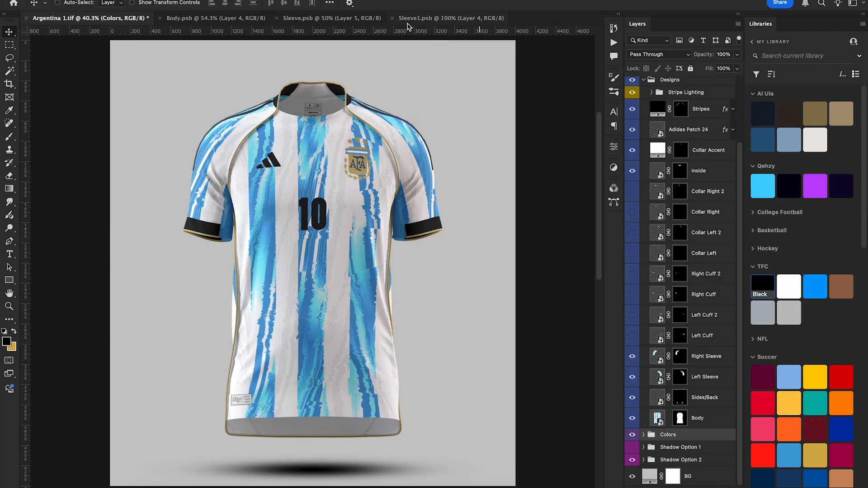
{"action": "left_click", "coordinate": [392, 18]}
Show all the hidden collar and cuff design layers, from Collar Right 2 down to Left Cuff
{"action": "left_click", "coordinate": [632, 191]}
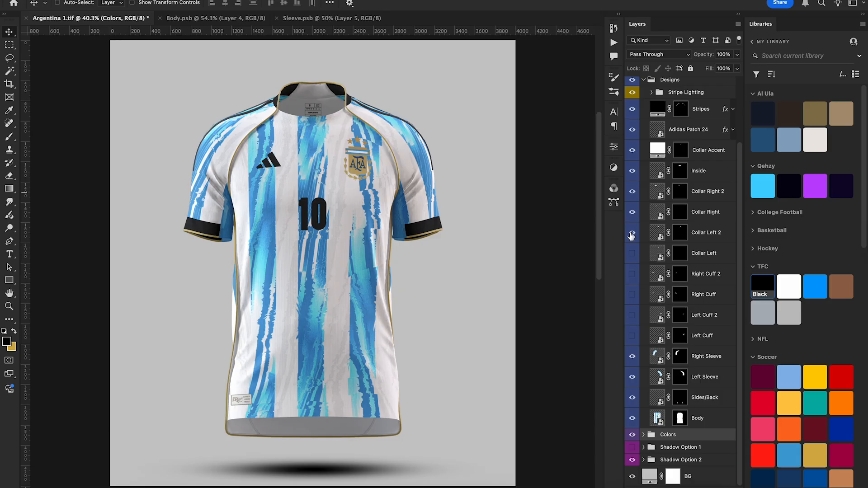
{"action": "left_click_drag", "start_coordinate": [631, 235], "coordinate": [630, 335]}
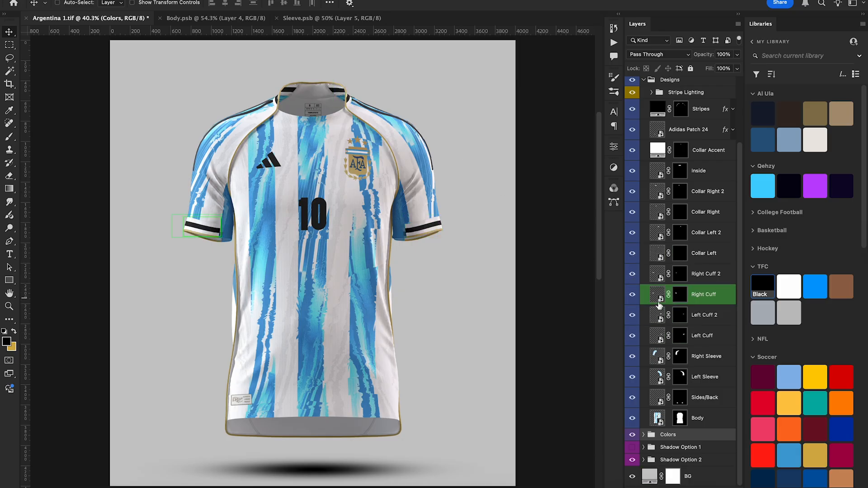
Open the smart object contents of the Right Cuff, Left Cuff, Collar Right and Collar Left layers
{"action": "double_click", "coordinate": [659, 296]}
{"action": "left_click", "coordinate": [89, 18]}
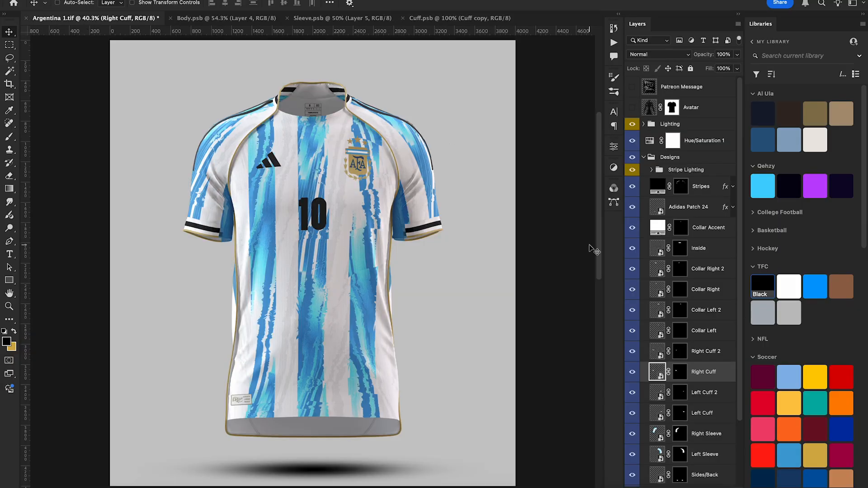
{"action": "double_click", "coordinate": [656, 408]}
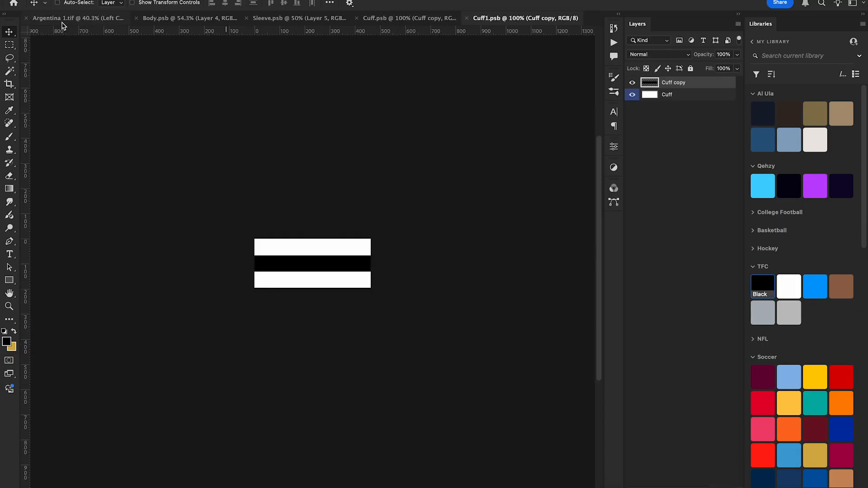
{"action": "left_click", "coordinate": [63, 18]}
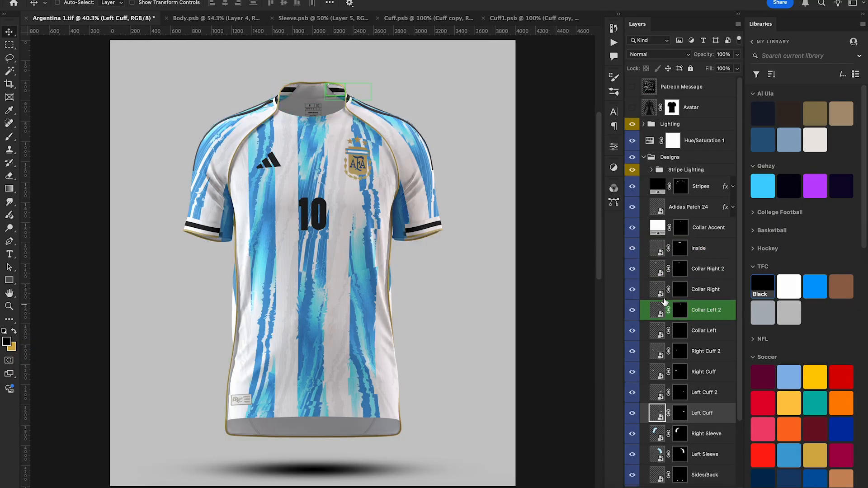
{"action": "double_click", "coordinate": [659, 294]}
{"action": "left_click", "coordinate": [57, 19]}
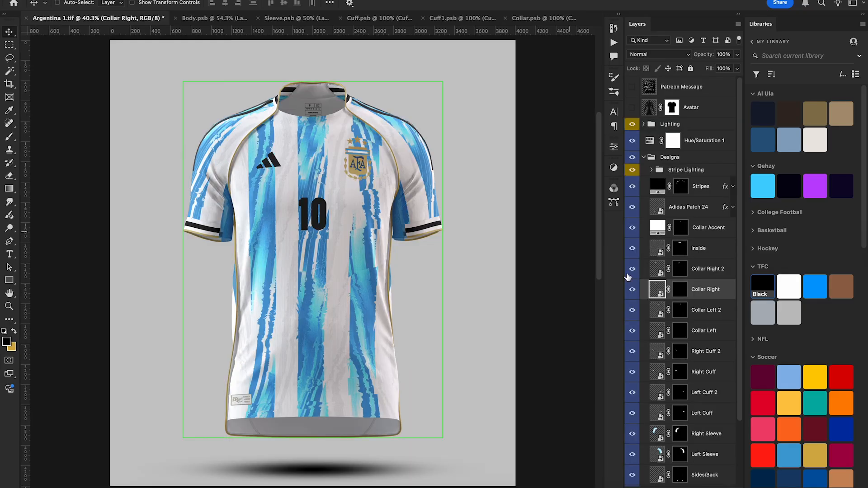
{"action": "double_click", "coordinate": [659, 350]}
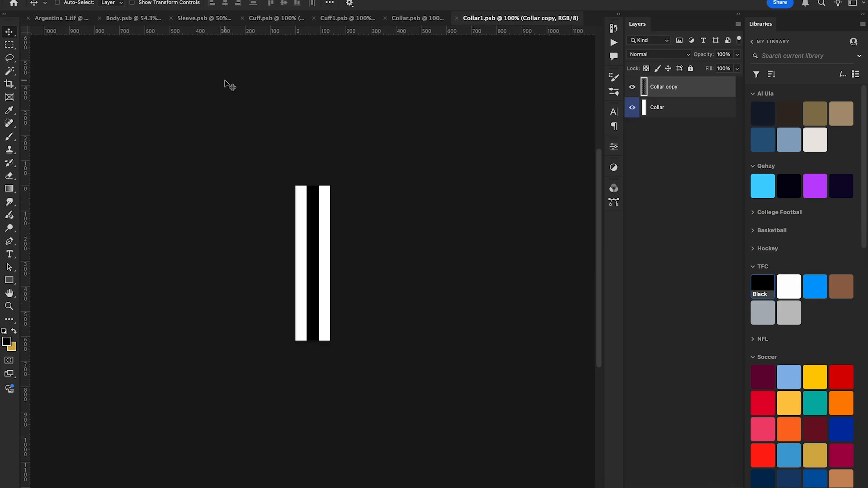
Paste the merged striped artwork from Body.psb into Collar1.psb and shift it so a blue stripe covers part of the collar
{"action": "left_click", "coordinate": [129, 22]}
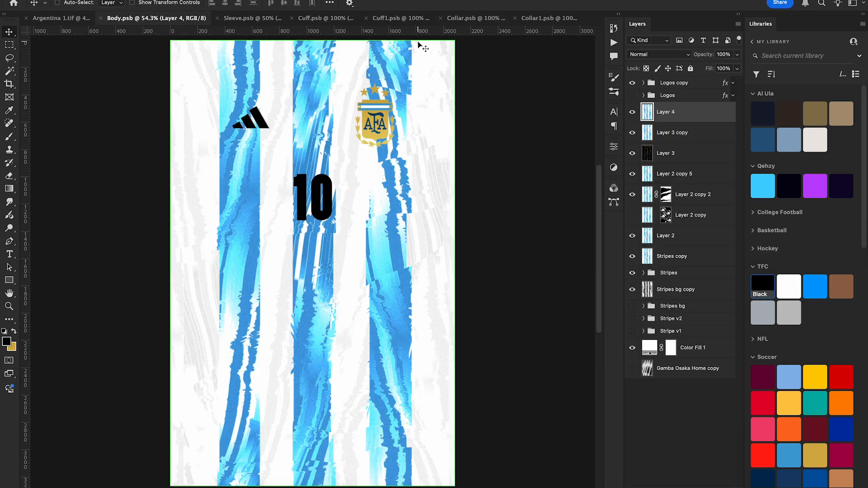
{"action": "left_click", "coordinate": [556, 21]}
{"action": "key", "text": "ctrl+v"}
{"action": "key", "text": "ctrl+t"}
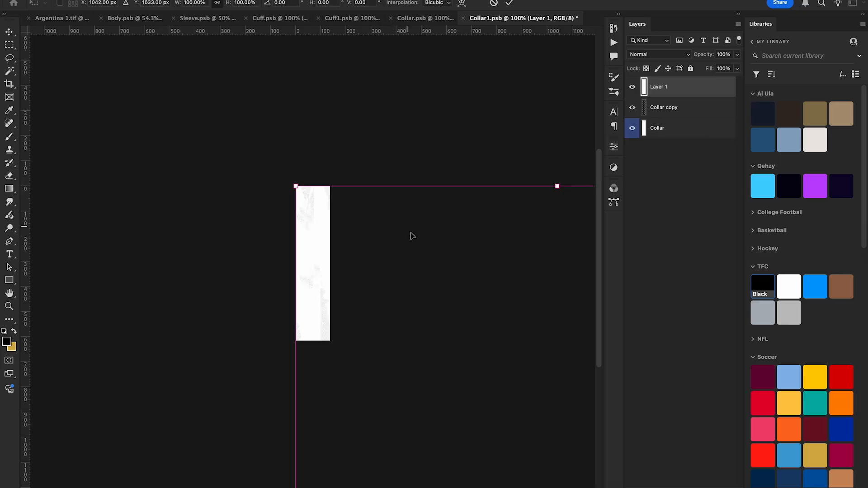
{"action": "left_click_drag", "start_coordinate": [411, 237], "coordinate": [282, 255]}
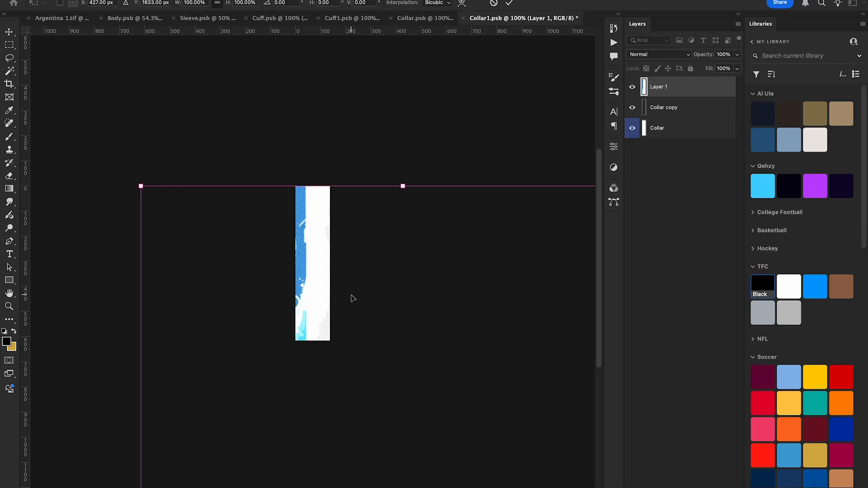
{"action": "left_click_drag", "start_coordinate": [351, 299], "coordinate": [358, 252]}
{"action": "key", "text": "Return"}
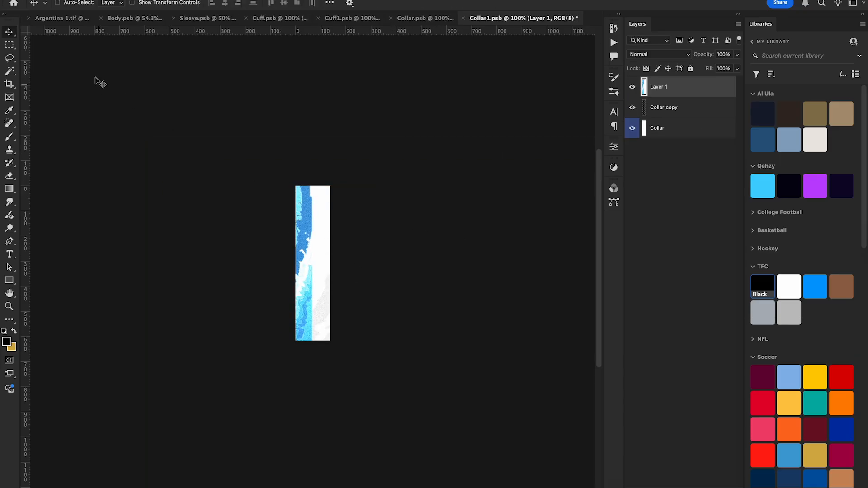
Scale the pasted artwork in Collar1.psb to about 54.7% and reposition it so blue pattern fills the whole collar
{"action": "left_click", "coordinate": [121, 19]}
{"action": "left_click_drag", "start_coordinate": [400, 56], "coordinate": [392, 41]}
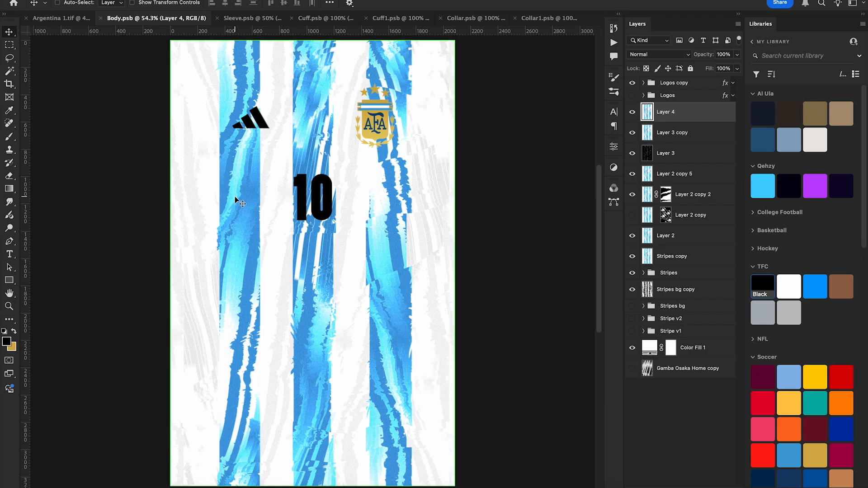
{"action": "left_click", "coordinate": [549, 19]}
{"action": "left_click_drag", "start_coordinate": [316, 337], "coordinate": [350, 234]}
{"action": "key", "text": "ctrl+t"}
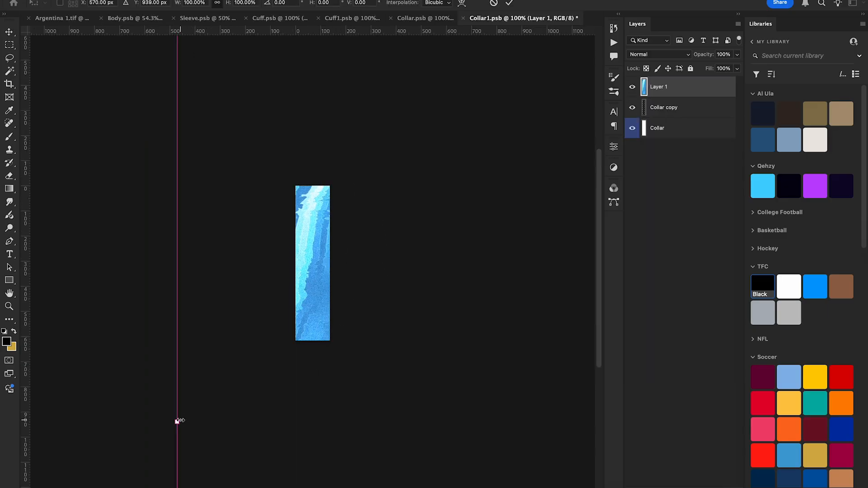
{"action": "left_click_drag", "start_coordinate": [177, 420], "coordinate": [296, 397]}
{"action": "left_click_drag", "start_coordinate": [470, 395], "coordinate": [421, 306]}
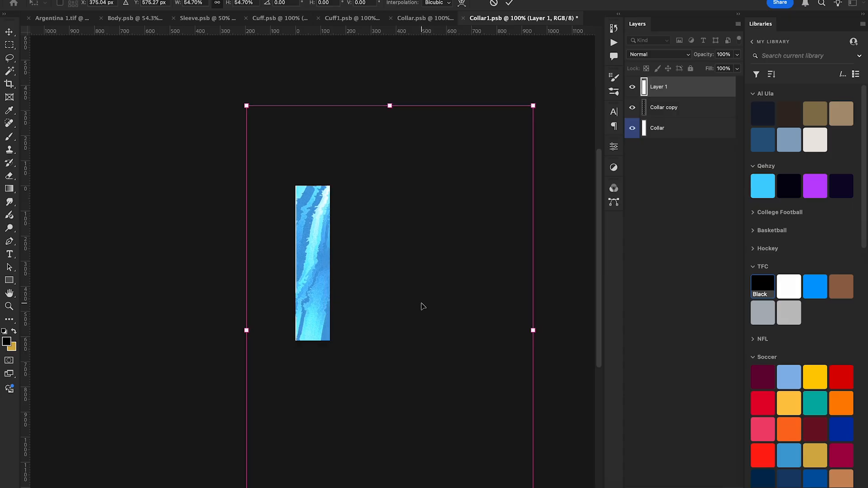
{"action": "key", "text": "Return"}
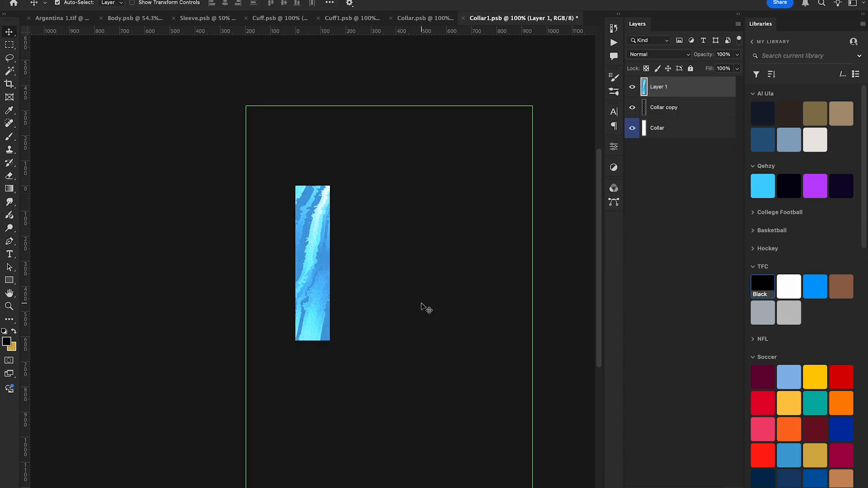
Make a merged copy of the blue collar pattern, paste it into Collar.psb, flip it horizontally and save
{"action": "key", "text": "ctrl+j"}
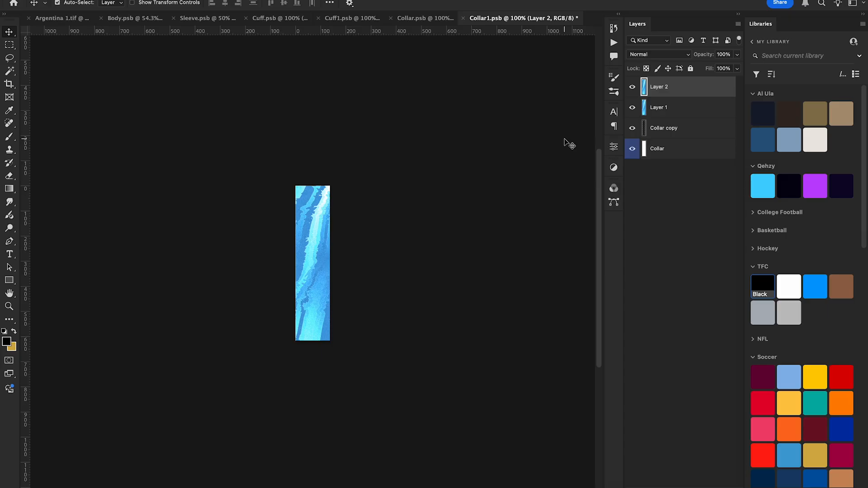
{"action": "left_click_drag", "start_coordinate": [568, 144], "coordinate": [408, 199]}
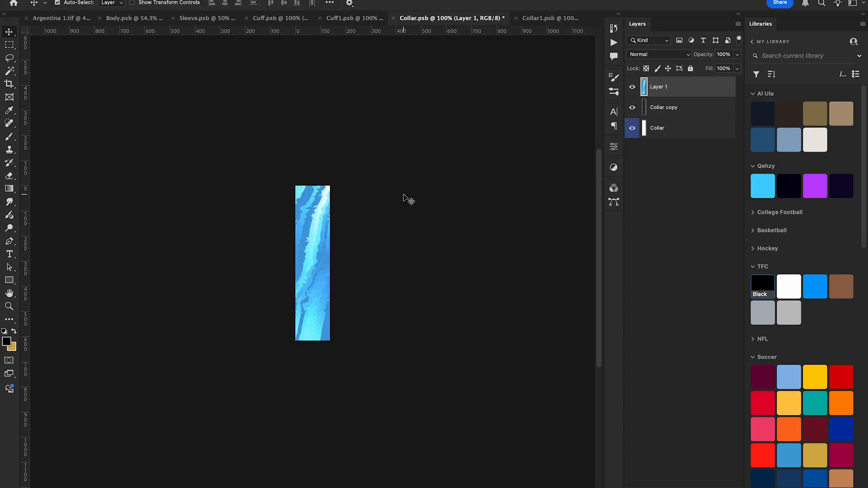
{"action": "key", "text": "ctrl+t"}
{"action": "right_click", "coordinate": [309, 276]}
{"action": "left_click", "coordinate": [357, 478]}
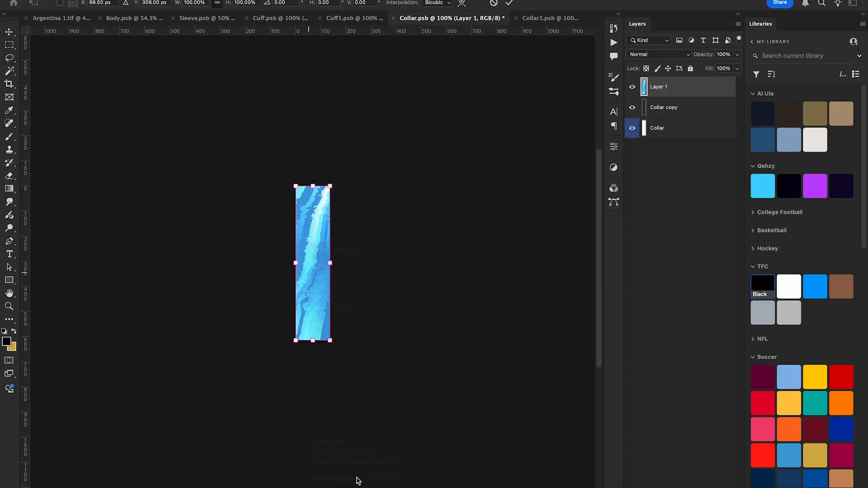
{"action": "key", "text": "Return"}
{"action": "key", "text": "ctrl+s"}
Paste the blue pattern into Cuff1.psb, rotate it to horizontal and position it to cover the cuff
{"action": "left_click", "coordinate": [361, 21]}
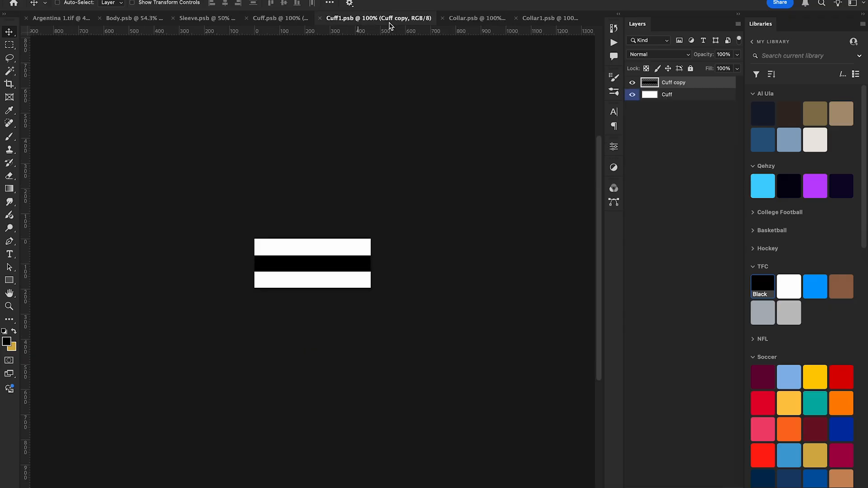
{"action": "key", "text": "ctrl+v"}
{"action": "key", "text": "ctrl+t"}
{"action": "left_click_drag", "start_coordinate": [378, 252], "coordinate": [356, 357]}
{"action": "left_click_drag", "start_coordinate": [343, 323], "coordinate": [315, 240]}
{"action": "key", "text": "Return"}
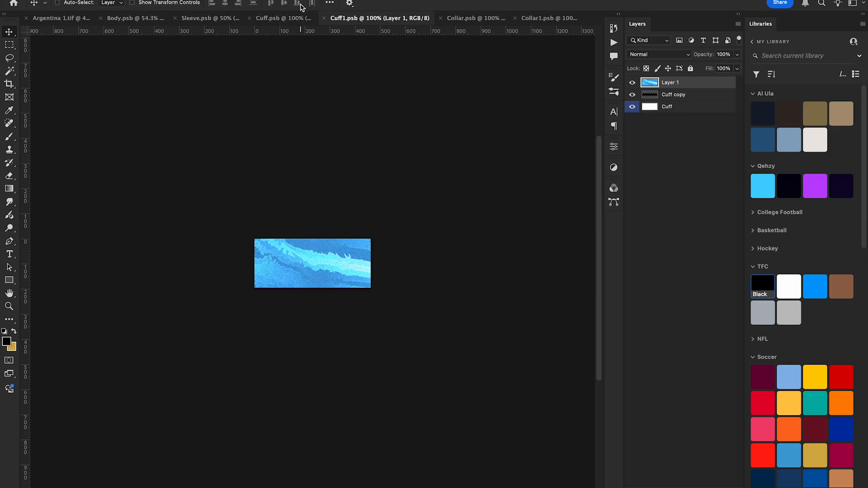
Paste the blue pattern into Cuff.psb, center and flip it horizontally, save, and return to the Argentina 1.tif mockup
{"action": "left_click", "coordinate": [278, 19]}
{"action": "key", "text": "ctrl+t"}
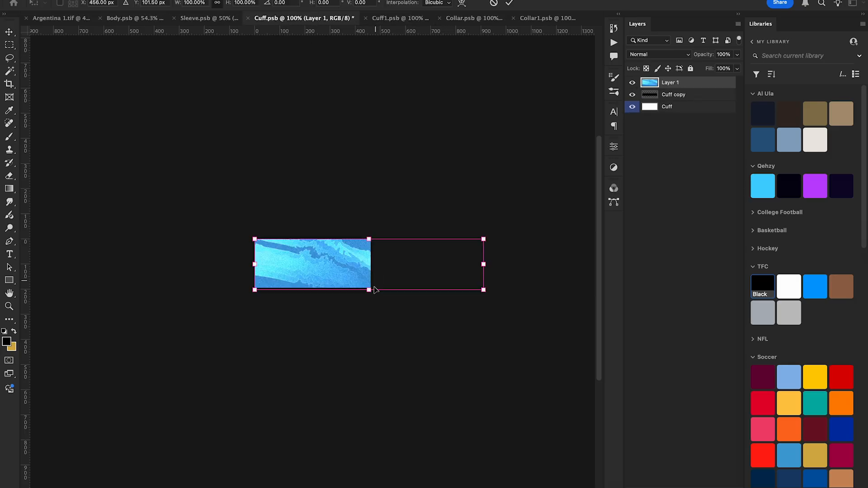
{"action": "left_click_drag", "start_coordinate": [405, 268], "coordinate": [352, 267]}
{"action": "right_click", "coordinate": [352, 267]}
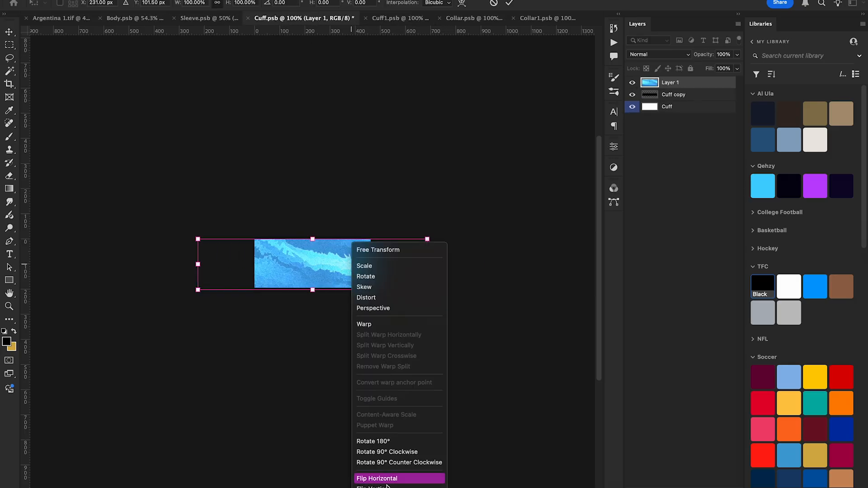
{"action": "key", "text": "Escape"}
{"action": "key", "text": "Escape"}
{"action": "key", "text": "ctrl+s"}
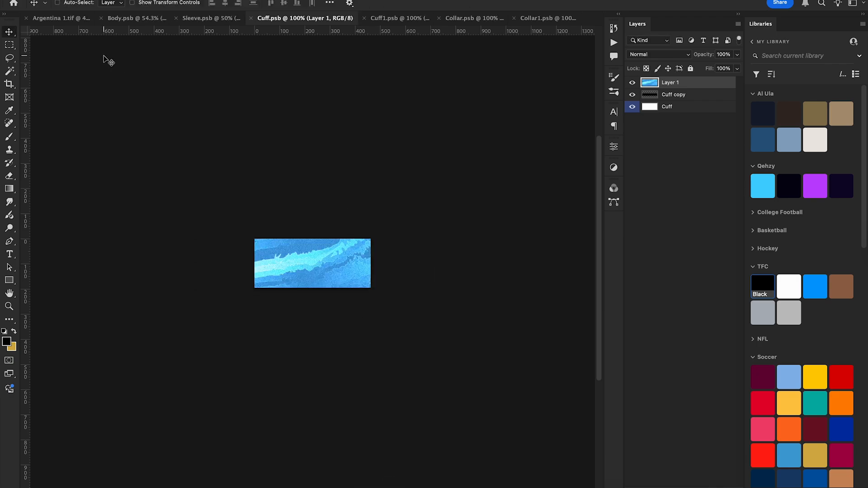
{"action": "left_click", "coordinate": [54, 22]}
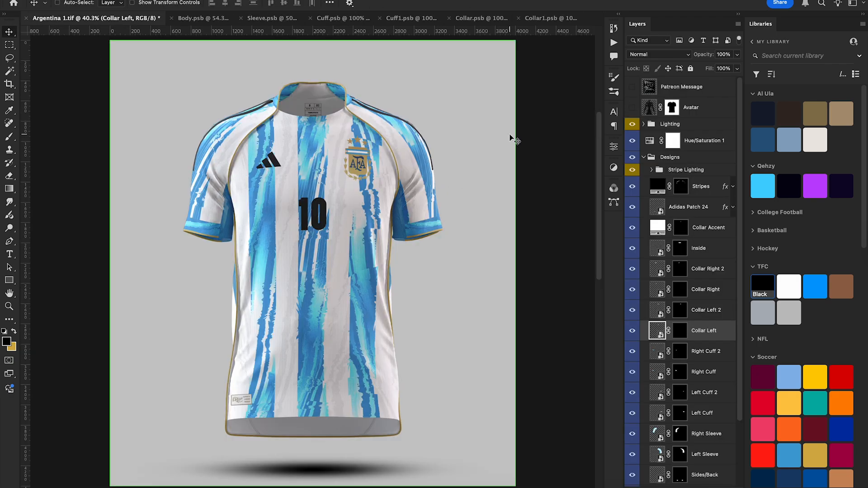
{"action": "key", "text": "ctrl+minus"}
{"action": "key", "text": "ctrl+minus"}
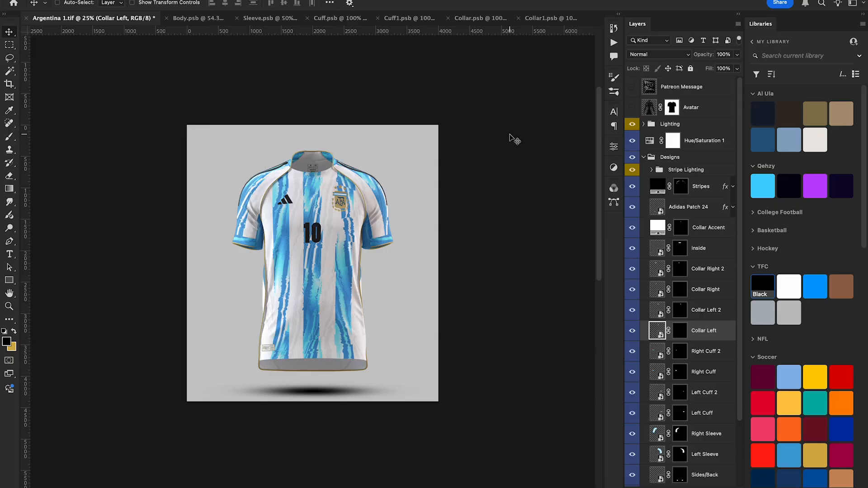
In Collar1.psb and Cuff1.psb, bring the stripe layer above the blue pattern, invert it to white and save
{"action": "left_click", "coordinate": [531, 19]}
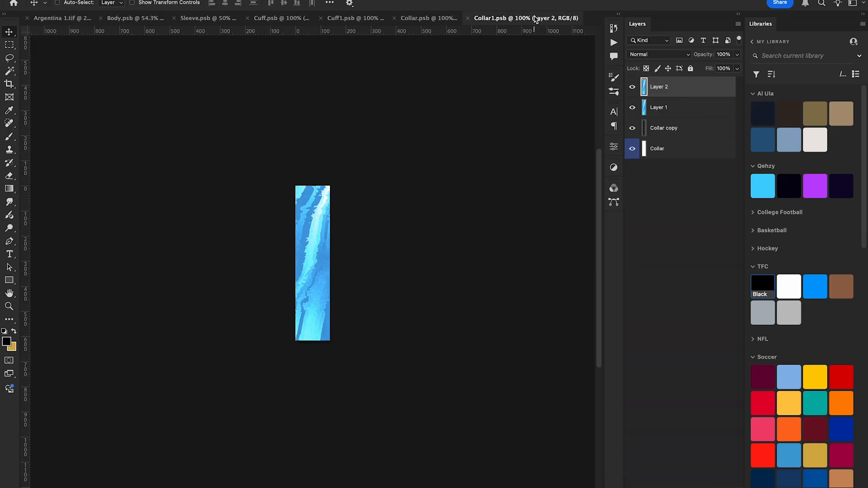
{"action": "left_click_drag", "start_coordinate": [678, 131], "coordinate": [686, 82]}
{"action": "key", "text": "ctrl+s"}
{"action": "left_click", "coordinate": [330, 21]}
{"action": "key", "text": "ctrl+i"}
{"action": "key", "text": "ctrl+s"}
Invert the Cuff copy stripe to white in Cuff.psb, save, and return to the Argentina 1.tif mockup
{"action": "left_click", "coordinate": [277, 18]}
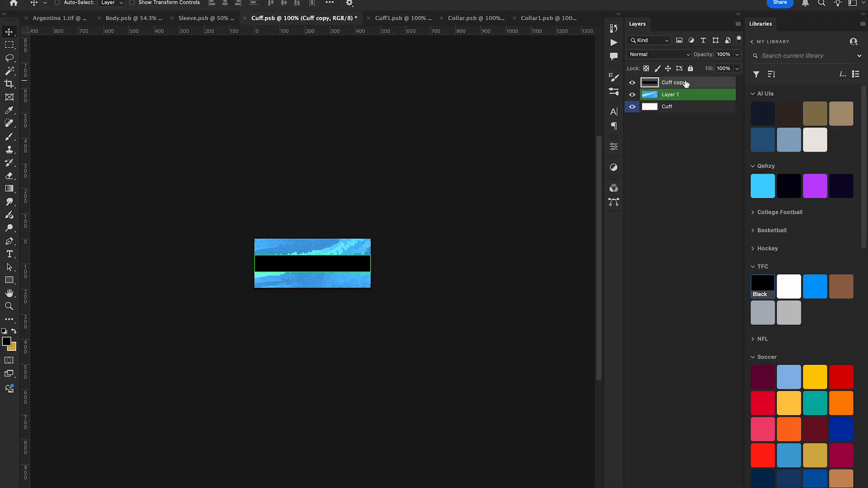
{"action": "key", "text": "ctrl+i"}
{"action": "key", "text": "ctrl+s"}
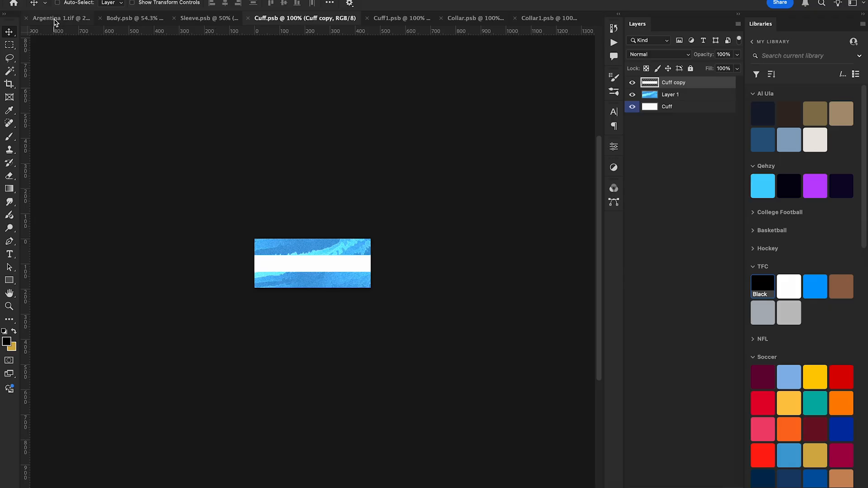
{"action": "left_click", "coordinate": [54, 19]}
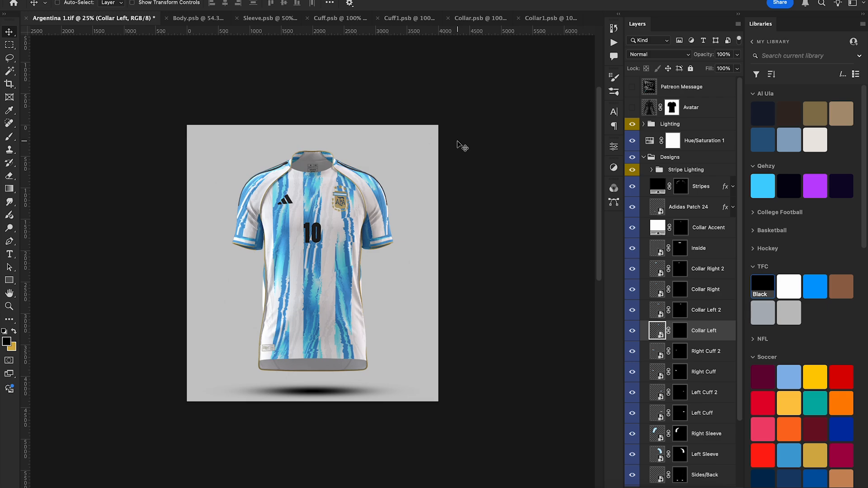
In Collar1.psb, hide Layer 1, mask Layer 2 to the center stripe shape, hide Collar copy and save
{"action": "left_click", "coordinate": [540, 22]}
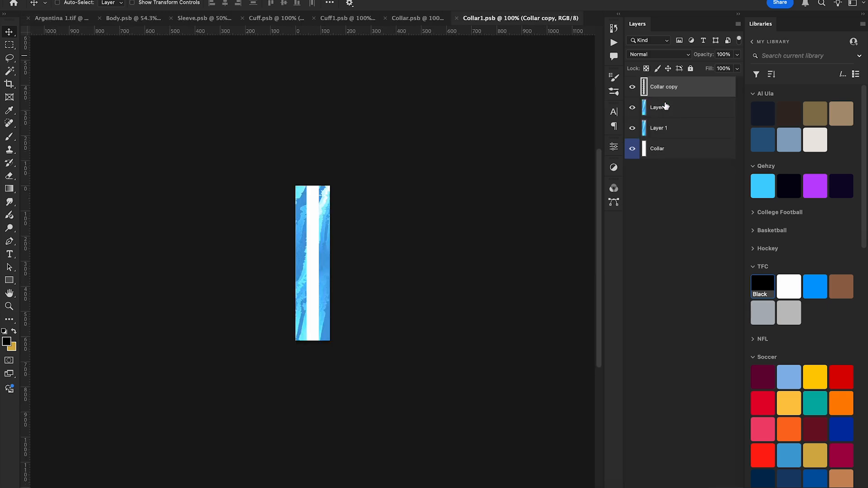
{"action": "left_click", "coordinate": [632, 128]}
{"action": "left_click_drag", "start_coordinate": [652, 99], "coordinate": [653, 104]}
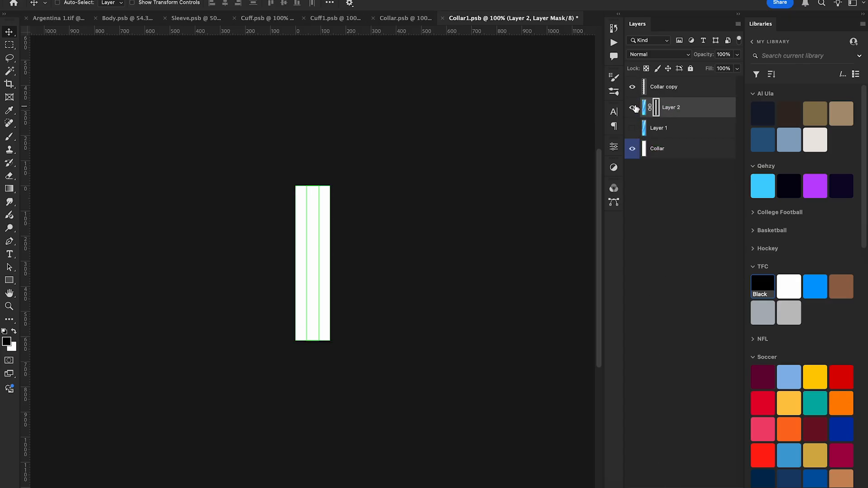
{"action": "left_click", "coordinate": [632, 87]}
{"action": "key", "text": "ctrl+s"}
In Collar.psb, load the Collar copy stripe as a selection, hide that layer and mask Layer 1 to the stripe
{"action": "left_click", "coordinate": [409, 18]}
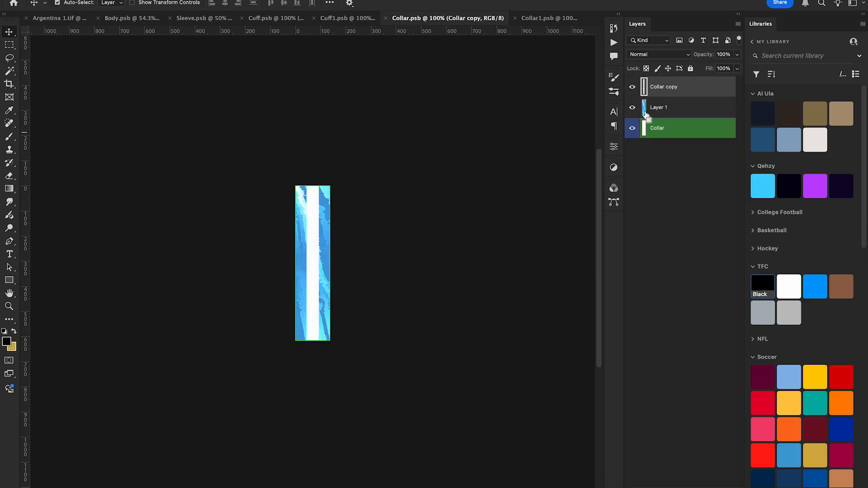
{"action": "left_click", "coordinate": [643, 86], "text": "super"}
{"action": "left_click", "coordinate": [632, 86]}
{"action": "left_click", "coordinate": [658, 107]}
In Cuff1.psb, mask the blue Layer 1 to the Cuff copy stripe shape and hide Cuff copy
{"action": "left_click", "coordinate": [338, 18]}
{"action": "left_click", "coordinate": [649, 83], "text": "super"}
{"action": "left_click", "coordinate": [632, 82]}
{"action": "left_click", "coordinate": [670, 95]}
{"action": "left_click", "coordinate": [670, 480]}
In Cuff.psb, mask Layer 1 to the Cuff copy stripe, hide Cuff copy, save, and close Sleeve.psb
{"action": "left_click", "coordinate": [279, 18]}
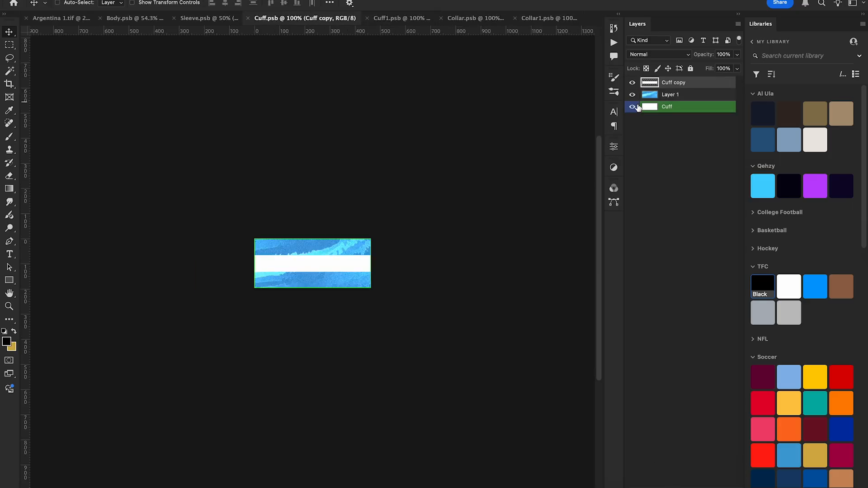
{"action": "left_click", "coordinate": [650, 82], "text": "super"}
{"action": "left_click", "coordinate": [670, 94]}
{"action": "left_click", "coordinate": [670, 480]}
{"action": "left_click", "coordinate": [632, 82]}
{"action": "key", "text": "super+s"}
{"action": "left_click", "coordinate": [168, 18]}
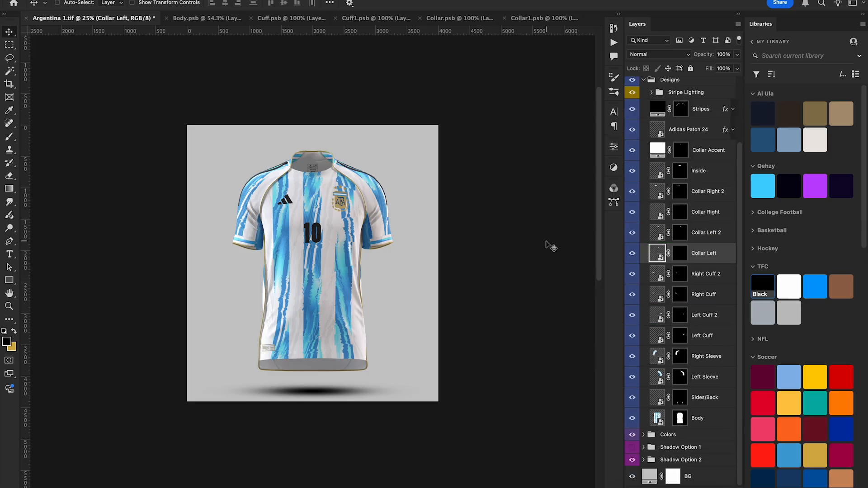
Hide the design layers from Collar Right 2 down to Left Cuff, and the Cuffs layer in the Colors group
{"action": "left_click_drag", "start_coordinate": [632, 192], "coordinate": [631, 253]}
{"action": "left_click", "coordinate": [643, 435]}
{"action": "scroll", "coordinate": [645, 439], "scroll_direction": "down", "scroll_amount": 5}
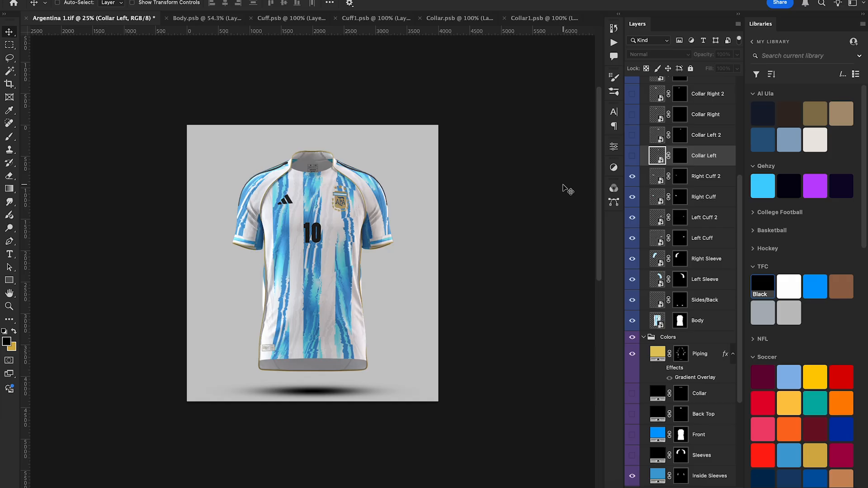
{"action": "scroll", "coordinate": [678, 271], "scroll_direction": "down", "scroll_amount": 5}
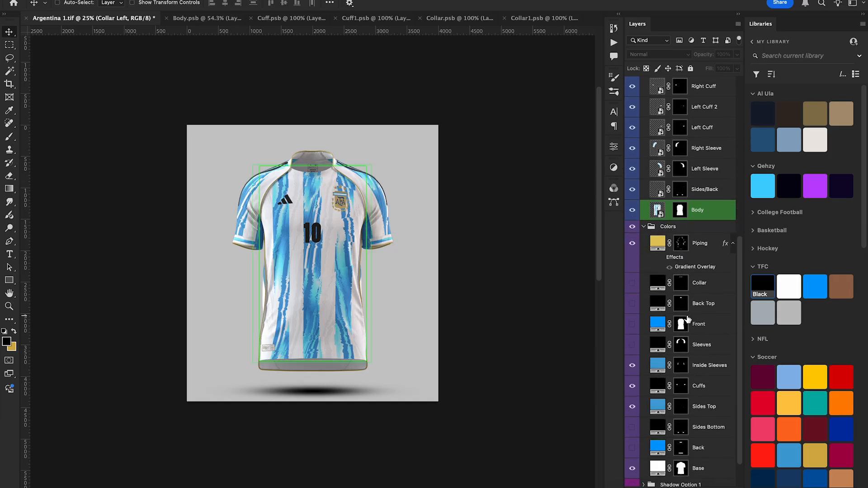
{"action": "scroll", "coordinate": [643, 335], "scroll_direction": "up", "scroll_amount": 2}
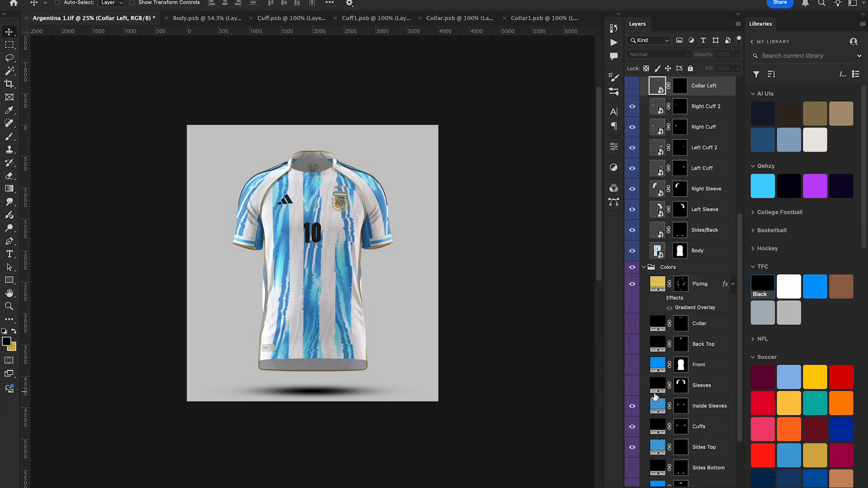
{"action": "left_click_drag", "start_coordinate": [632, 106], "coordinate": [633, 168]}
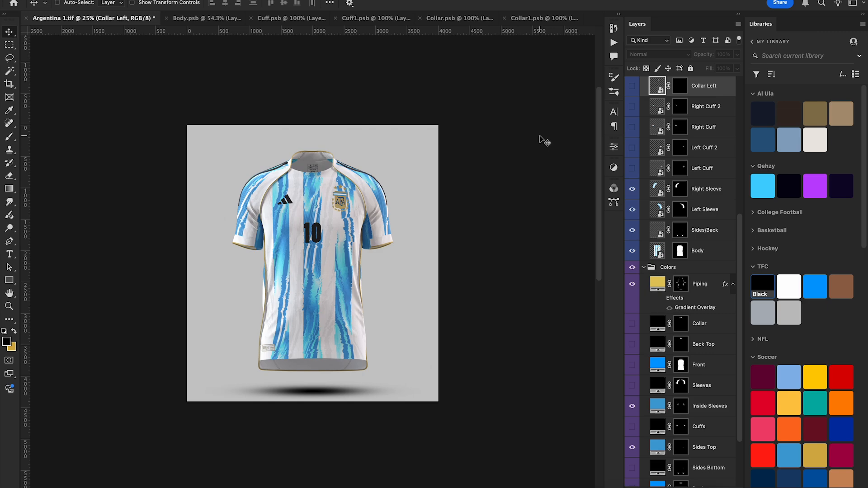
{"action": "key", "text": "ctrl+0"}
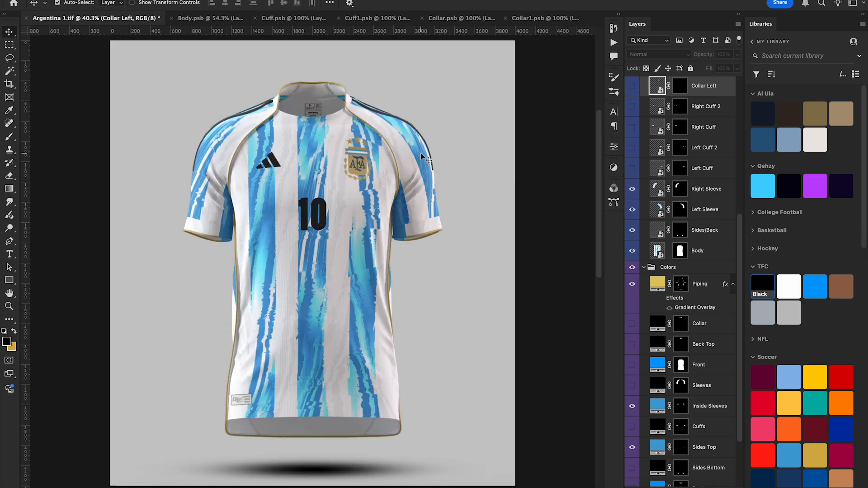